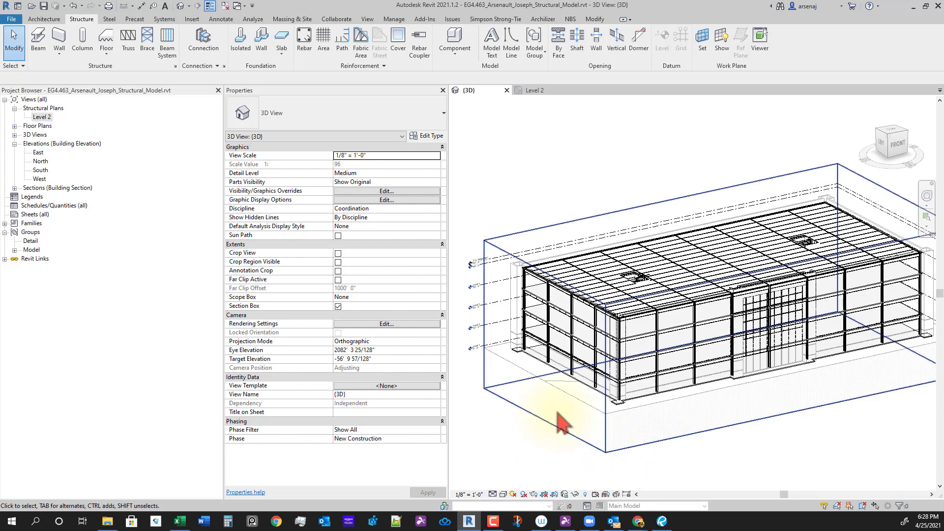
Open the Level 2 structural plan and move the vertical section line west into the first column bay
left_click(579, 273)
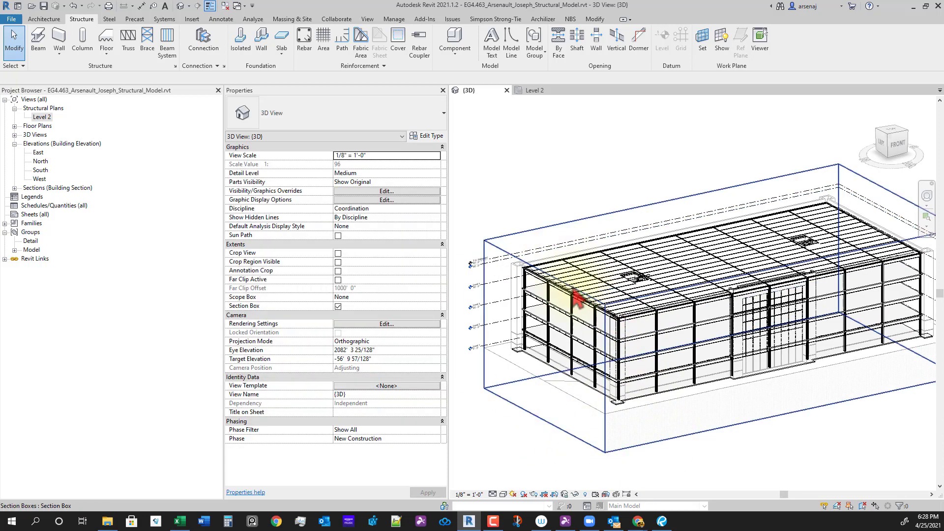
left_click(536, 91)
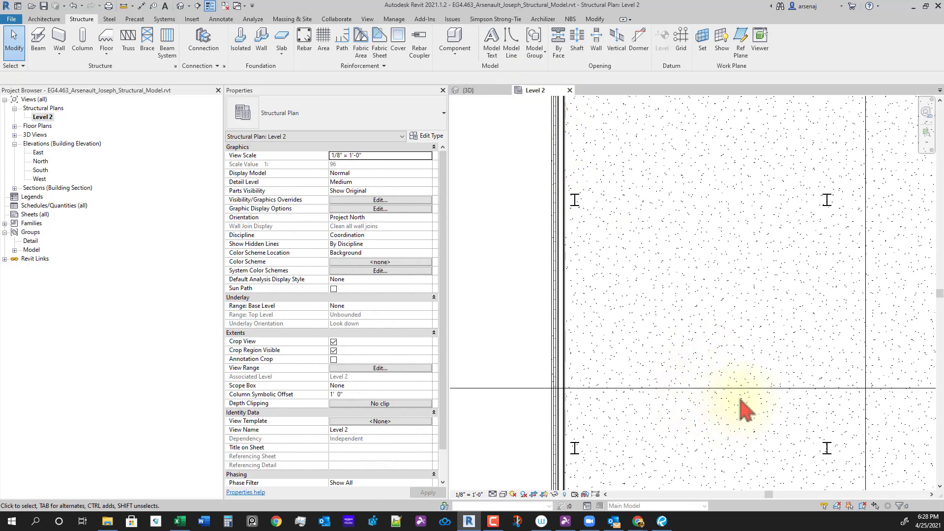
scroll(728, 369, "down", 4)
middle_click_drag(718, 333, 734, 353)
left_click(731, 347)
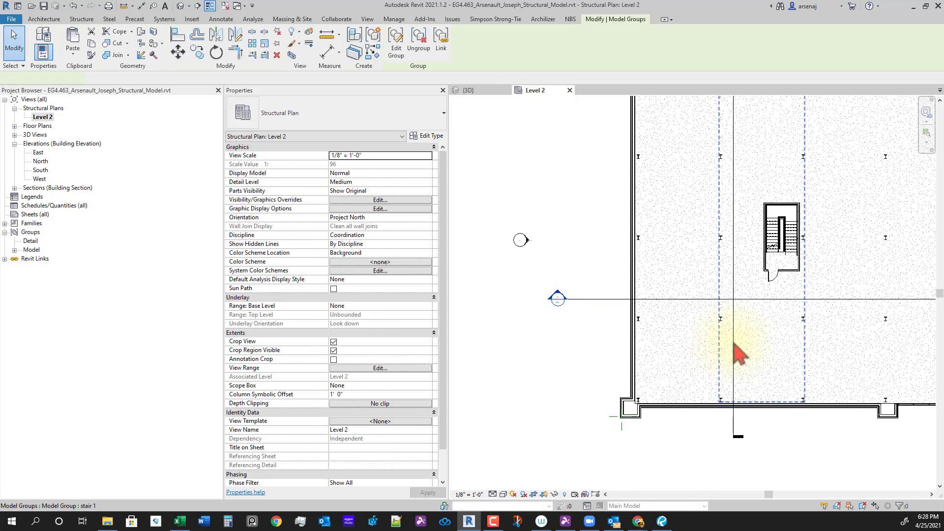
left_click(734, 427)
left_click_drag(734, 426, 688, 433)
Move the horizontal section line south into the last column bay and go to its section view
left_click(604, 299)
left_click_drag(598, 301, 600, 374)
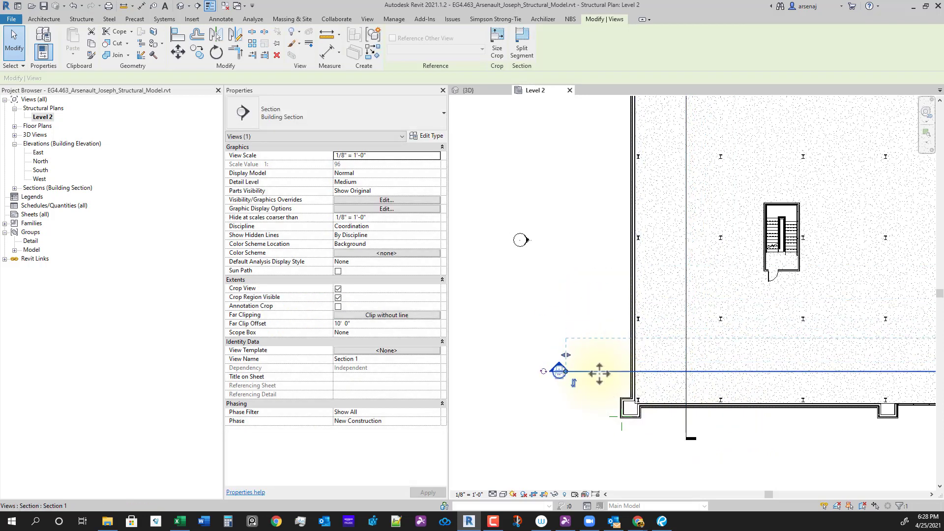
right_click(599, 374)
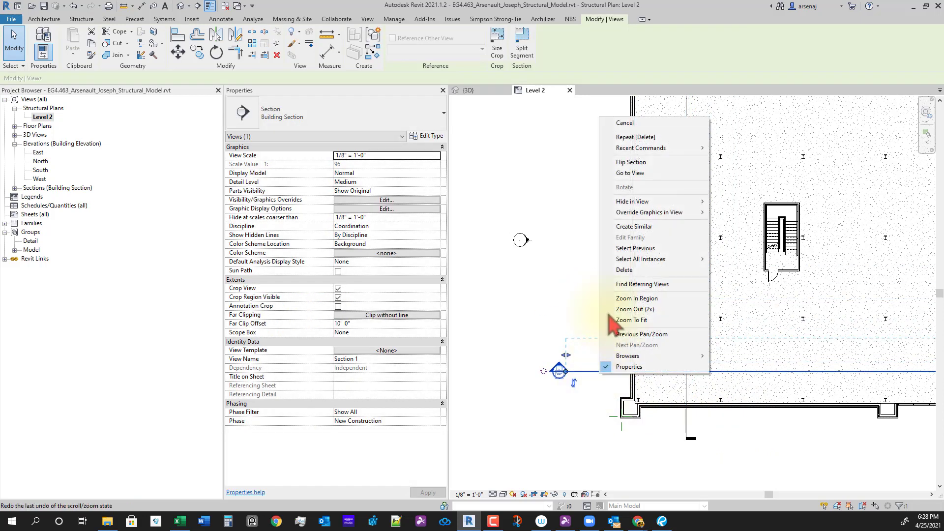
left_click(645, 175)
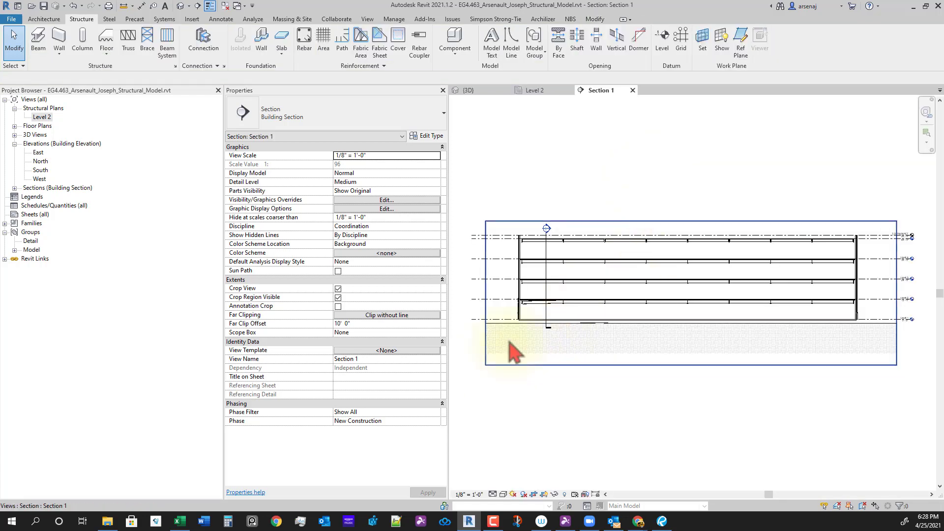
Examine the sloped W21X44 beam and the beam system under the Level 2 slab in Section 1
scroll(502, 324, "up", 6)
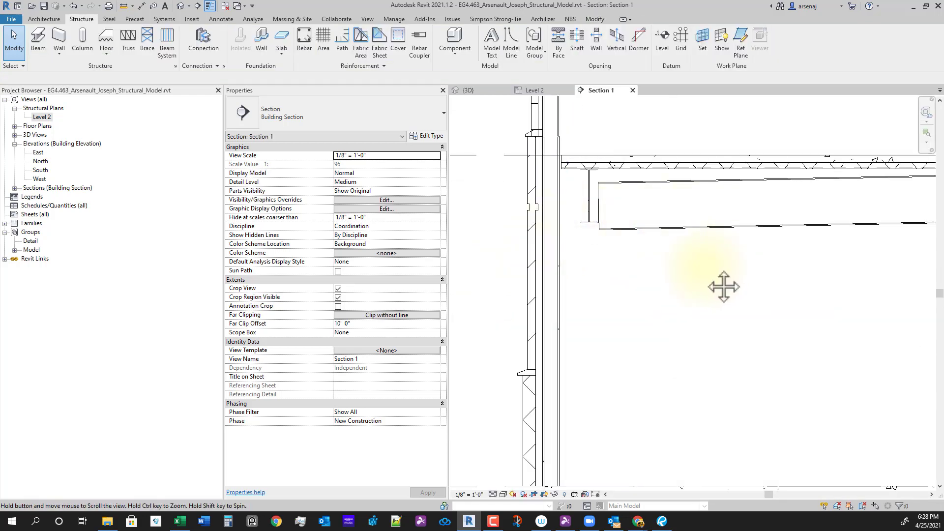
middle_click_drag(723, 287, 555, 290)
scroll(551, 288, "down", 4)
scroll(678, 286, "up", 1)
scroll(600, 266, "down", 2)
middle_click_drag(627, 303, 675, 347)
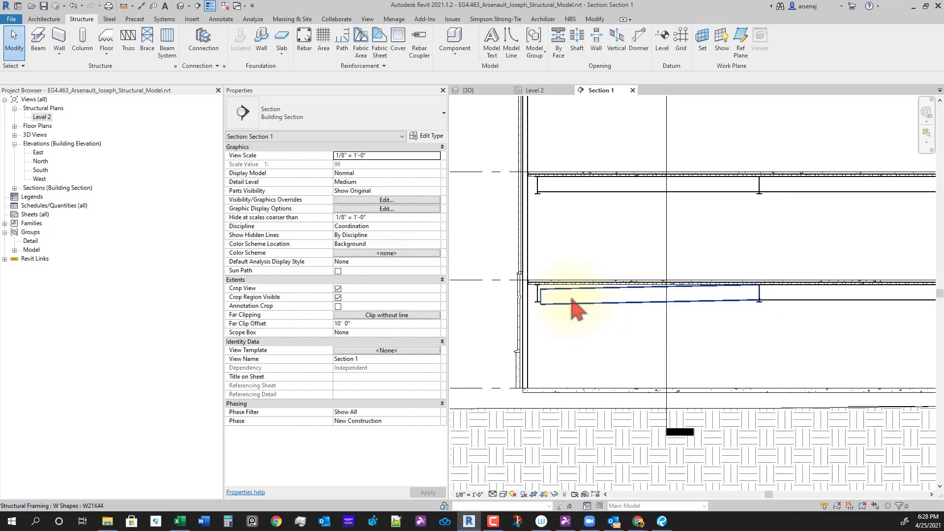
scroll(573, 292, "up", 2)
left_click(574, 278)
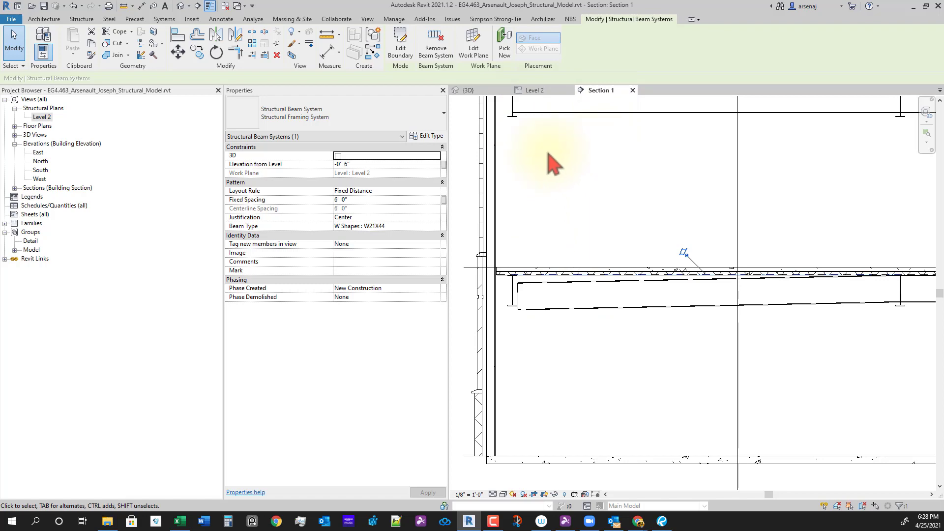
Close the 3D view and tile the Level 2 plan and Section 1 side by side
left_click(505, 90)
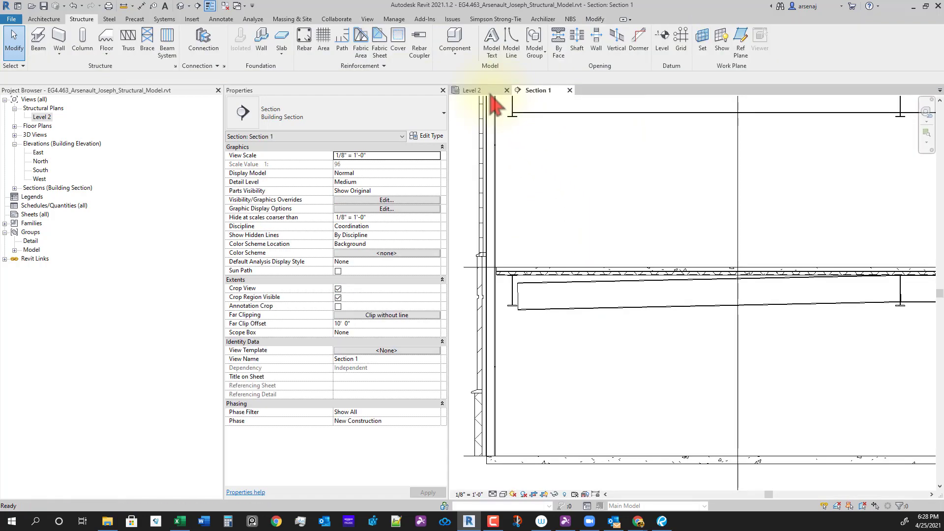
left_click(489, 91)
key("w")
key("t")
middle_click_drag(569, 354, 477, 322)
scroll(596, 384, "down", 1)
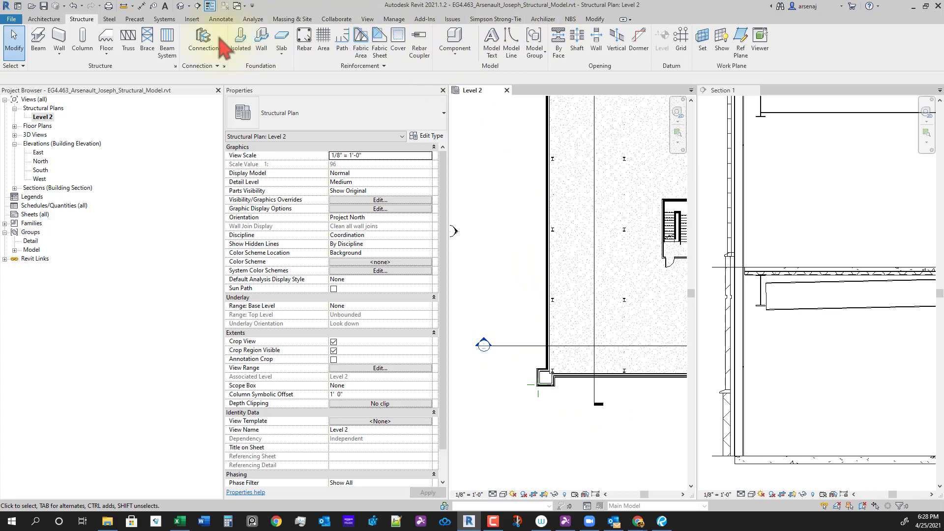
left_click(368, 19)
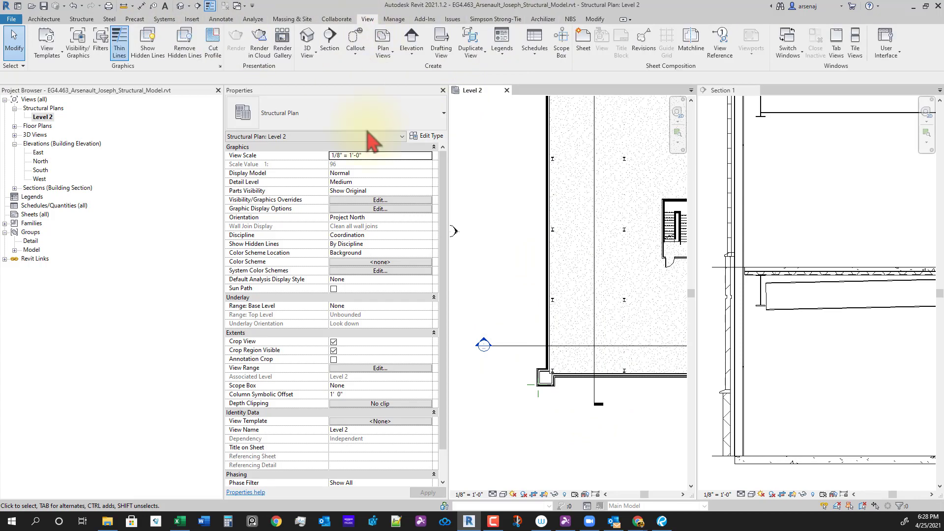
left_click(888, 49)
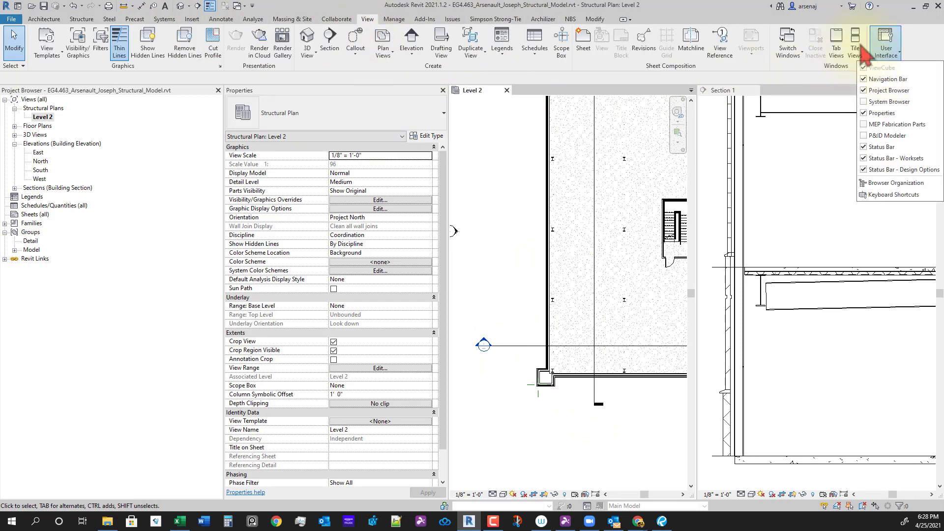
left_click(861, 46)
middle_click_drag(556, 441, 556, 436)
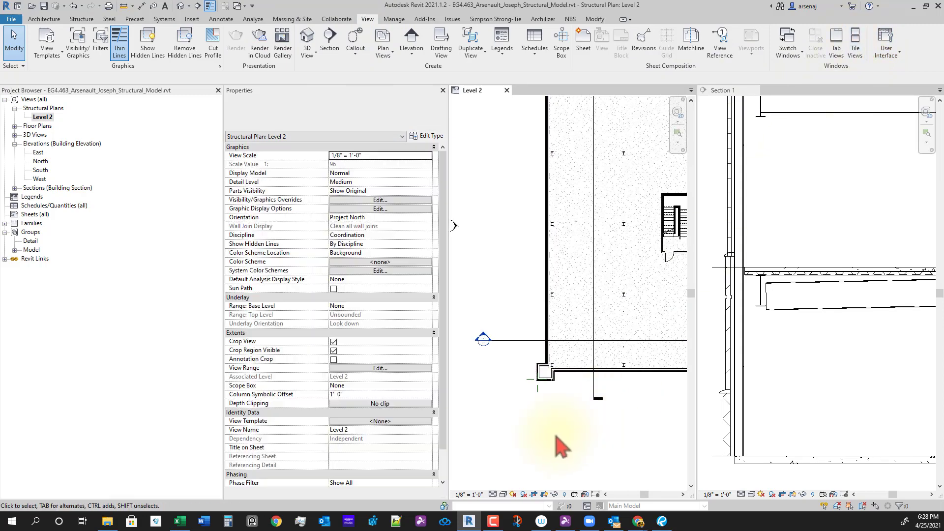
Select the beam system in Section 1 and check its location at the southwest corner of the Level 2 plan
scroll(555, 425, "up", 5)
middle_click_drag(590, 308, 588, 337)
scroll(586, 330, "up", 2)
left_click(764, 389)
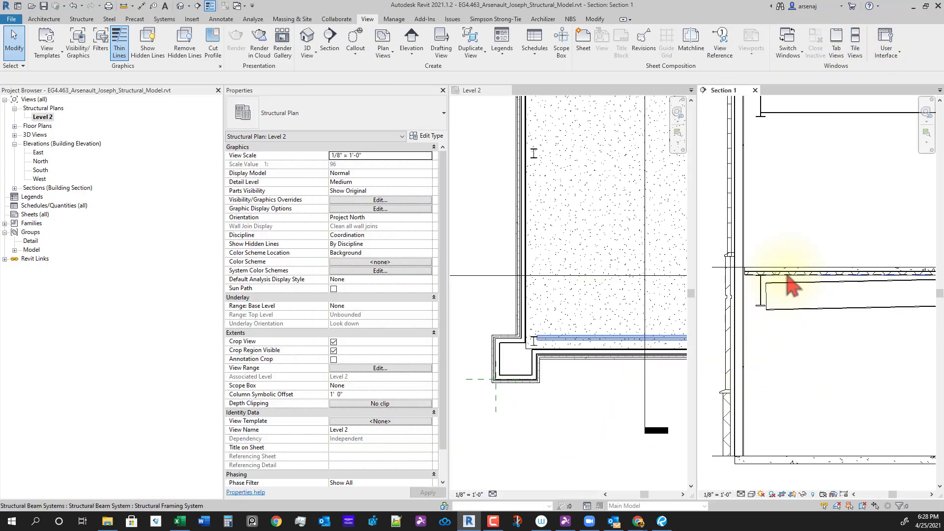
left_click(797, 293)
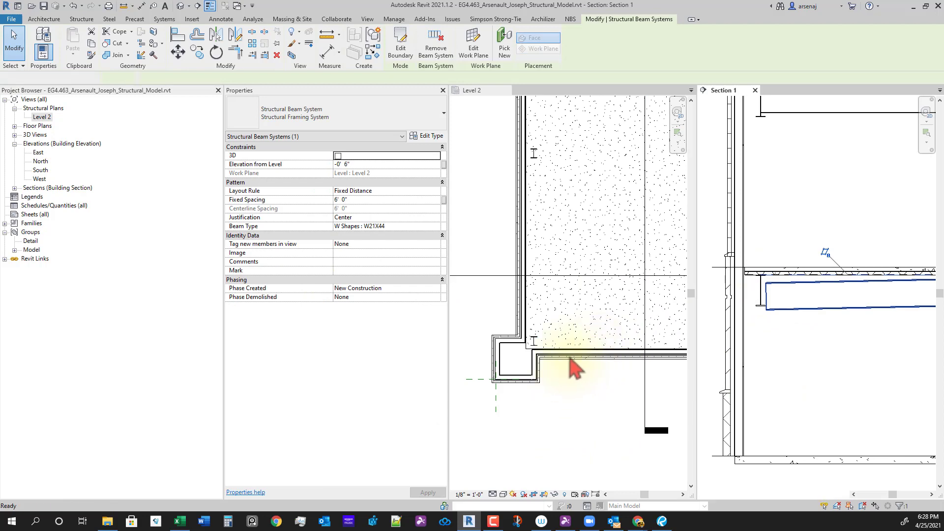
scroll(590, 359, "down", 2)
middle_click_drag(597, 359, 548, 372)
key("Escape")
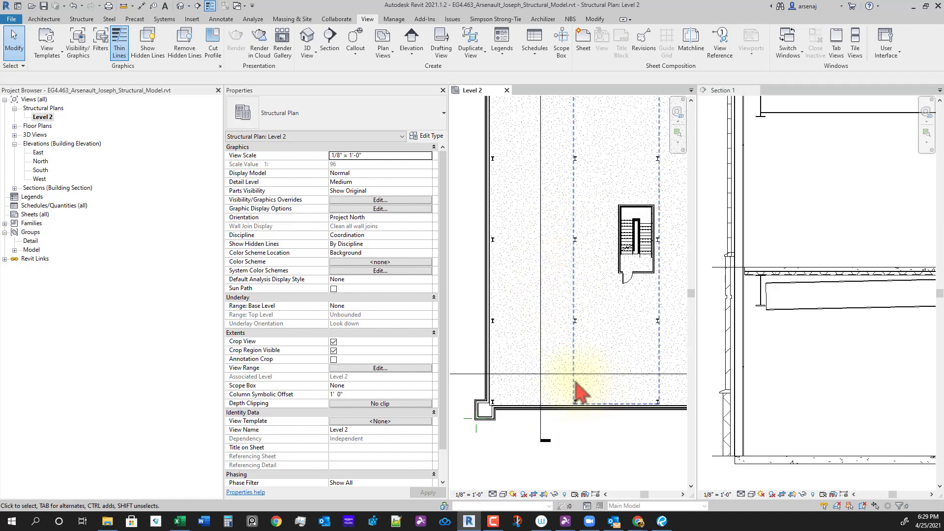
Turn off the Floors category in the visibility/graphic overrides of the Level 2 plan
scroll(506, 403, "up", 2)
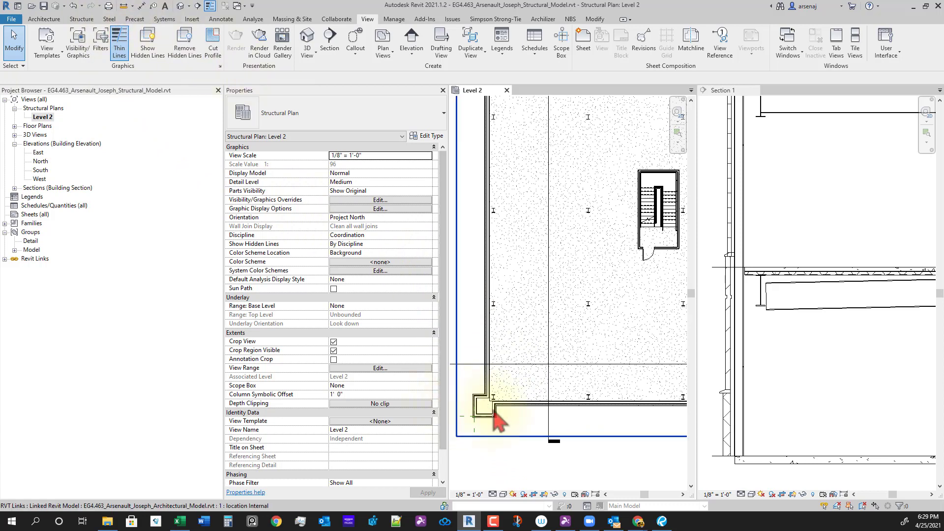
scroll(497, 408, "up", 4)
left_click(490, 383)
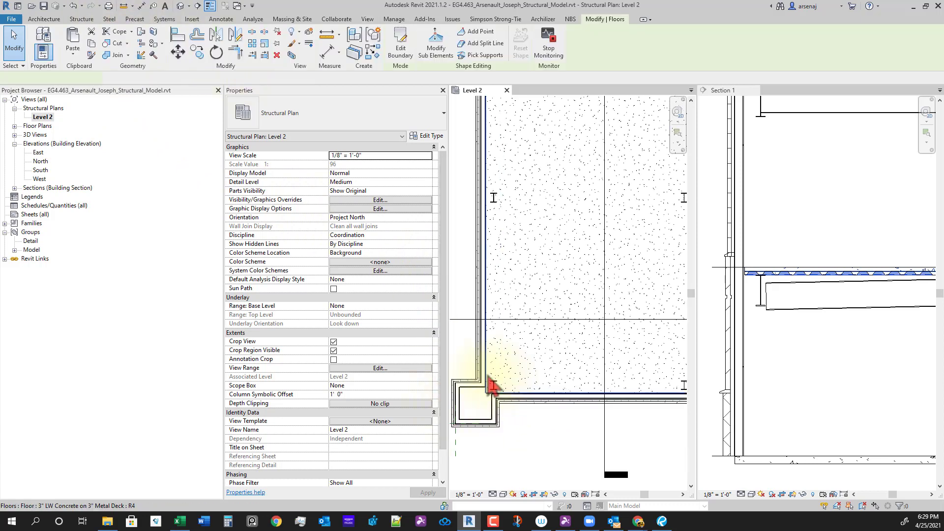
left_click(519, 409)
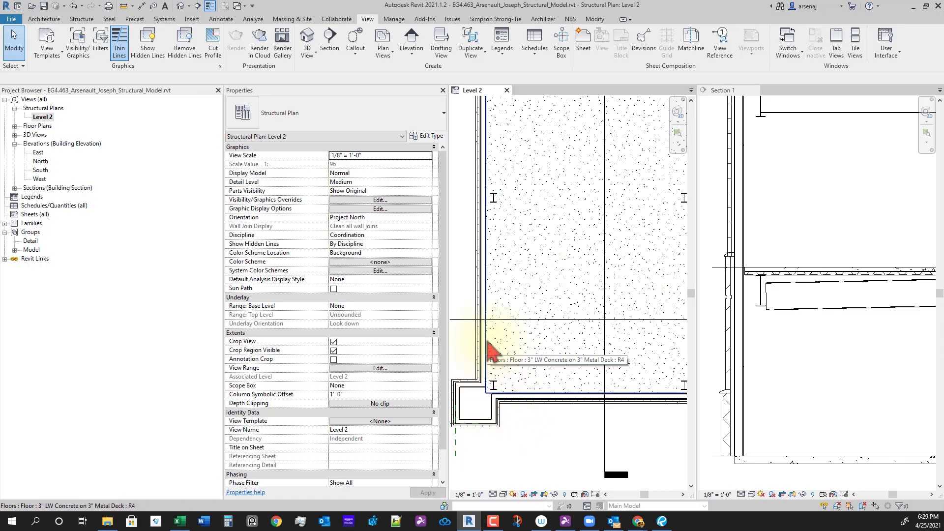
left_click(390, 201)
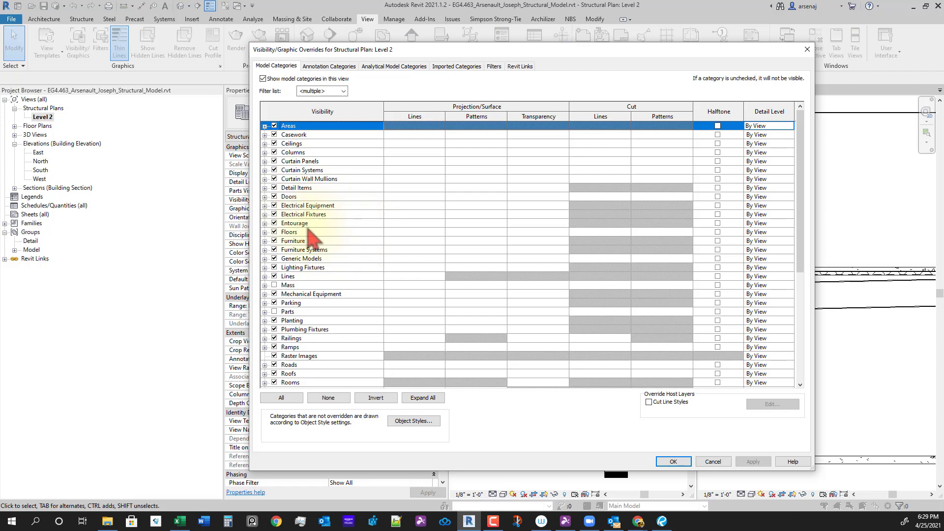
left_click(294, 232)
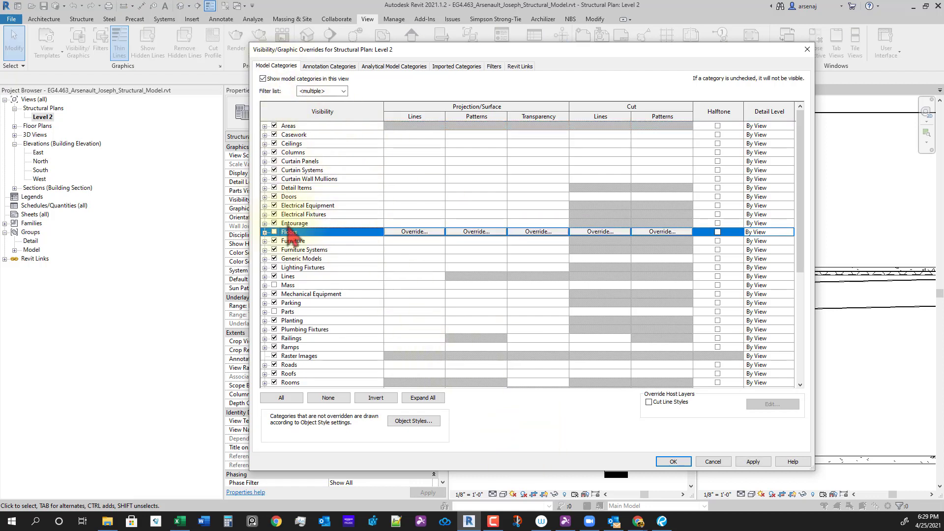
left_click(673, 462)
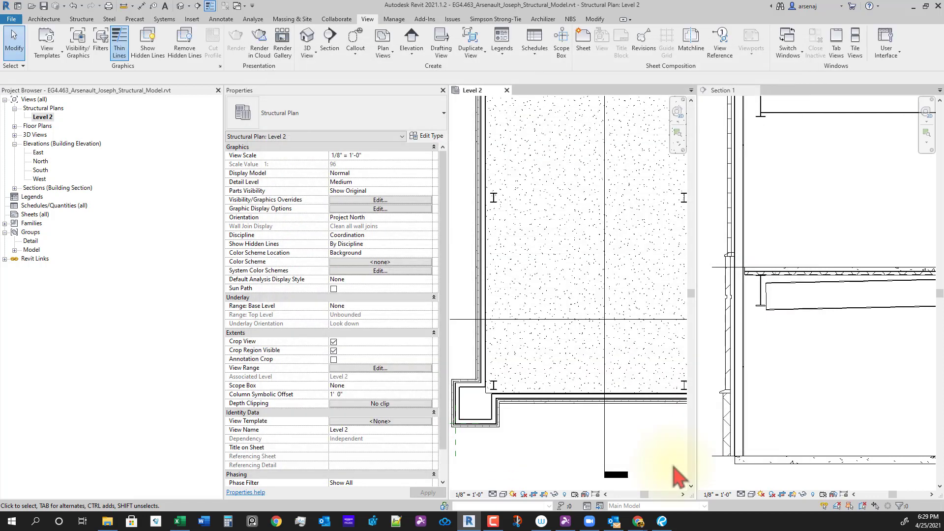
middle_click_drag(555, 459, 553, 457)
scroll(512, 419, "up", 6)
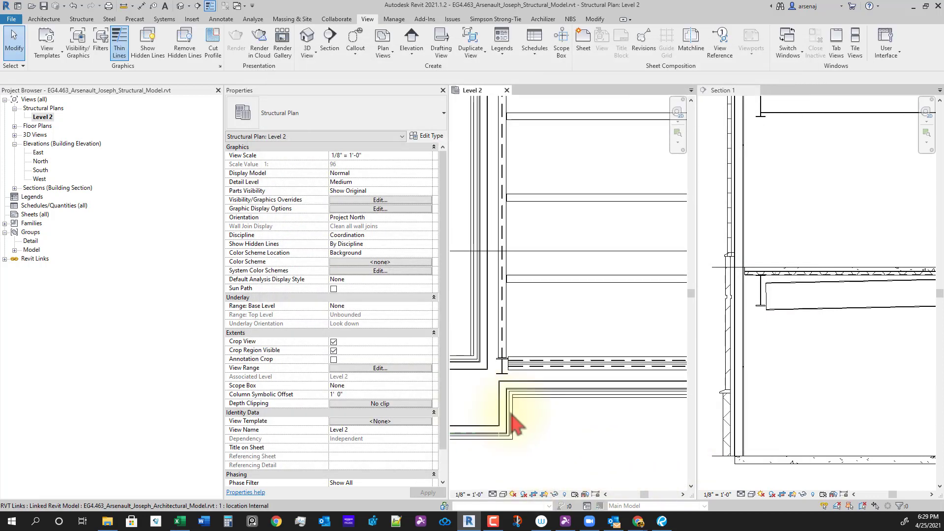
middle_click_drag(570, 409, 519, 371)
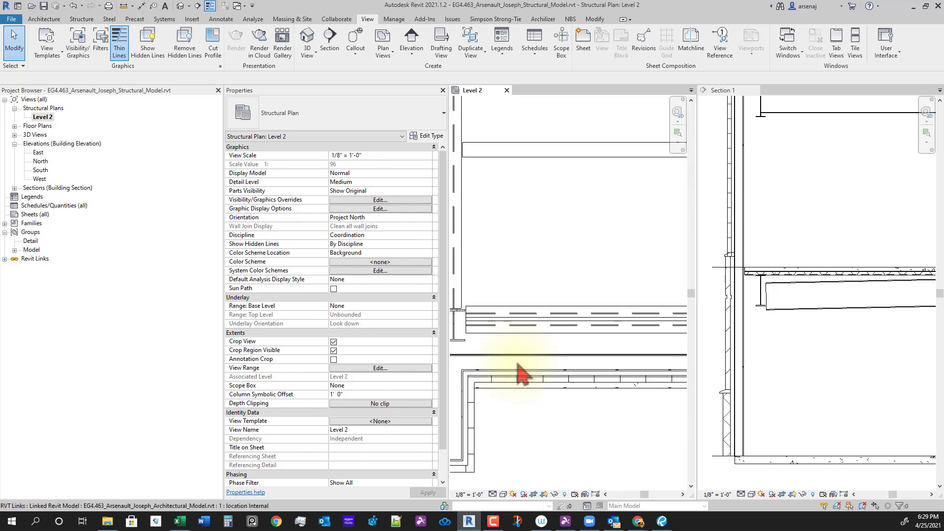
key("a")
key("l")
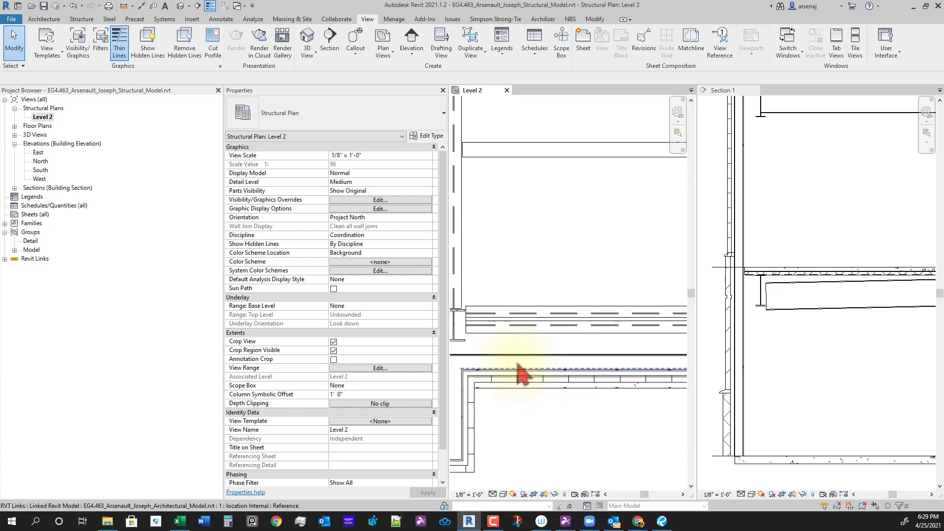
middle_click_drag(470, 341, 601, 323)
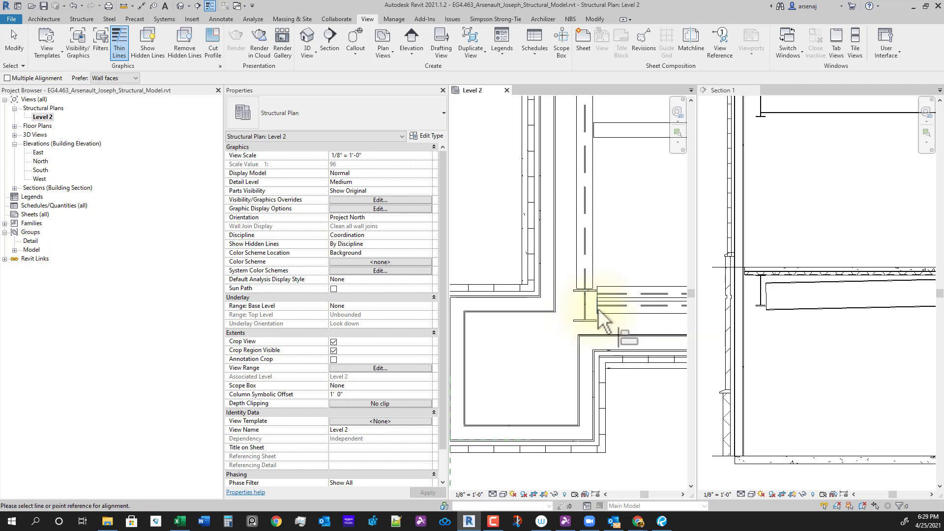
key("Escape")
Set the layout rule of the structural beam system in the Level 2 plan to Maximum Spacing
scroll(606, 311, "up", 1)
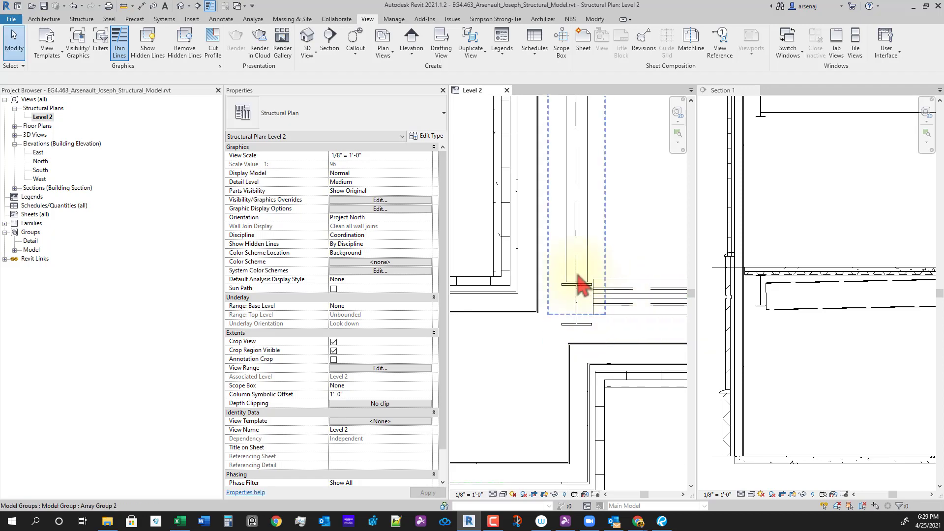
left_click(589, 301)
middle_click_drag(588, 302, 552, 347)
scroll(552, 347, "up", 1)
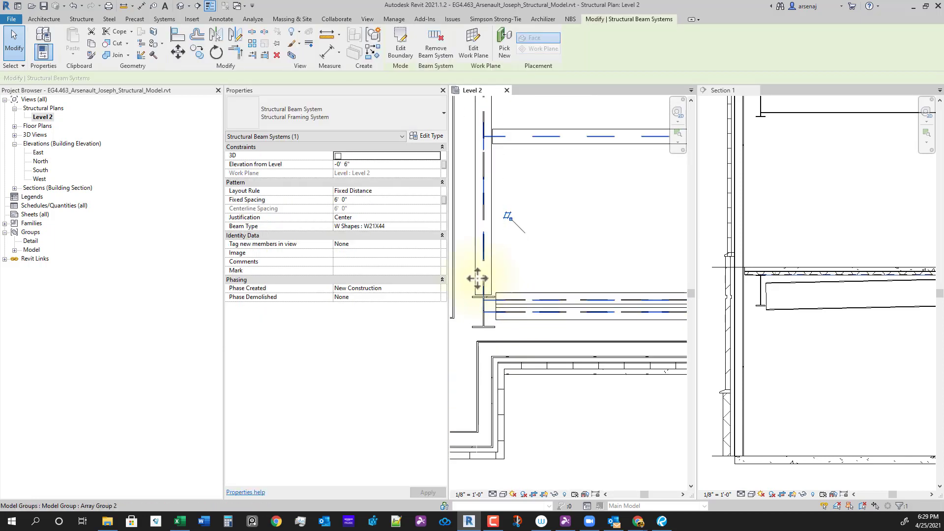
scroll(647, 331, "down", 5)
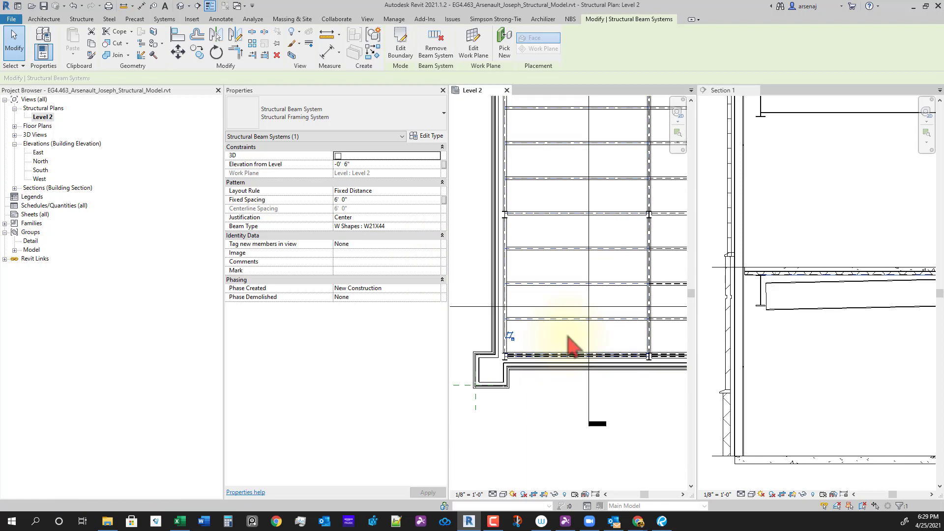
middle_click_drag(618, 343, 457, 271)
scroll(495, 184, "up", 3)
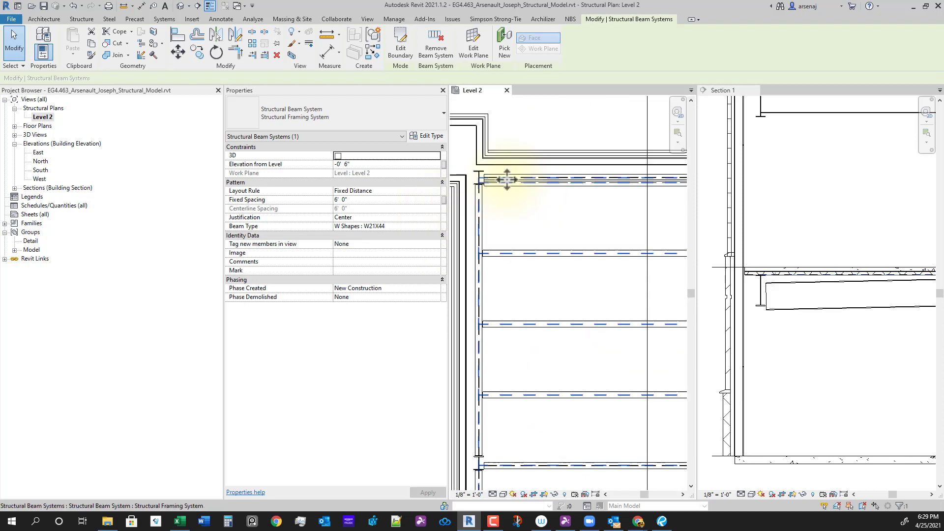
left_click(437, 192)
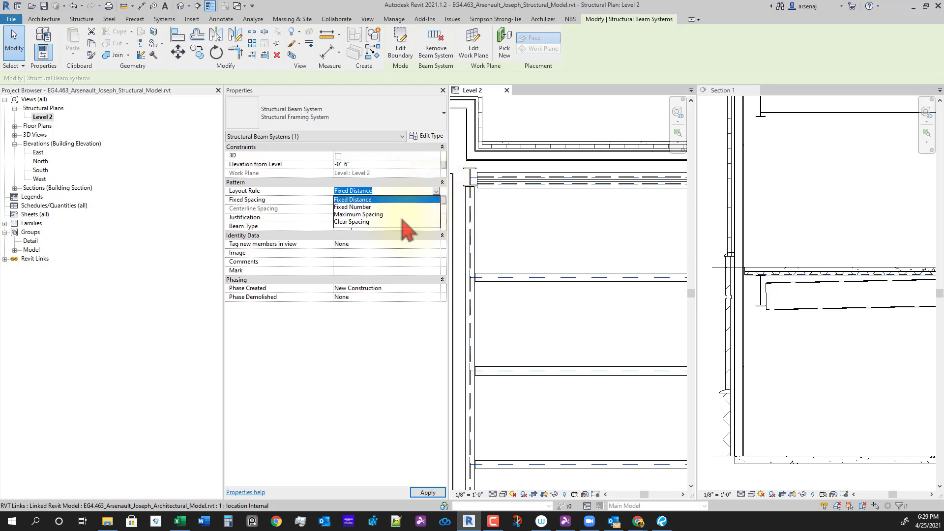
key("Escape")
left_click(435, 192)
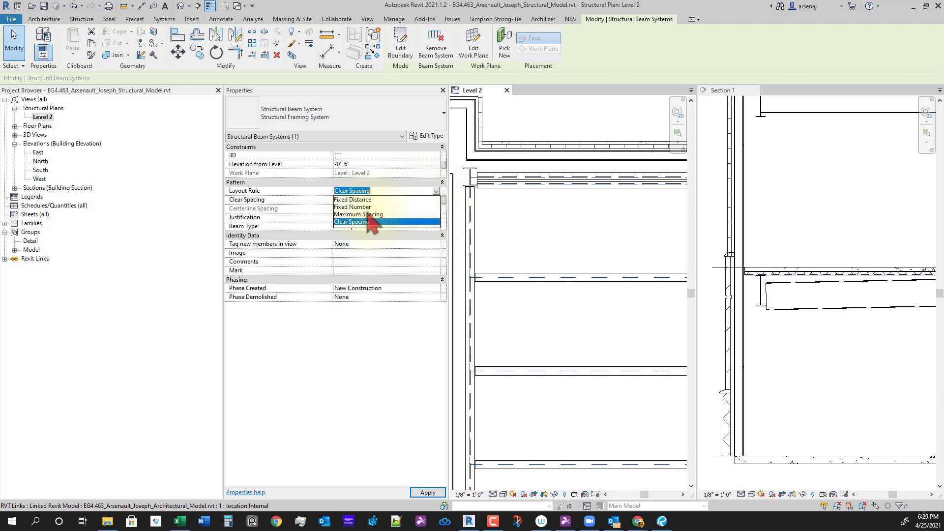
left_click(361, 215)
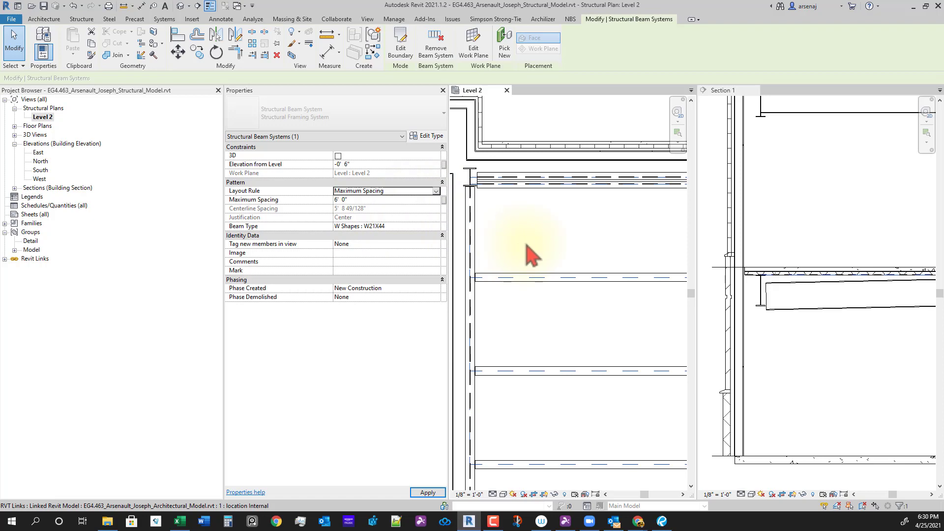
scroll(541, 255, "down", 3)
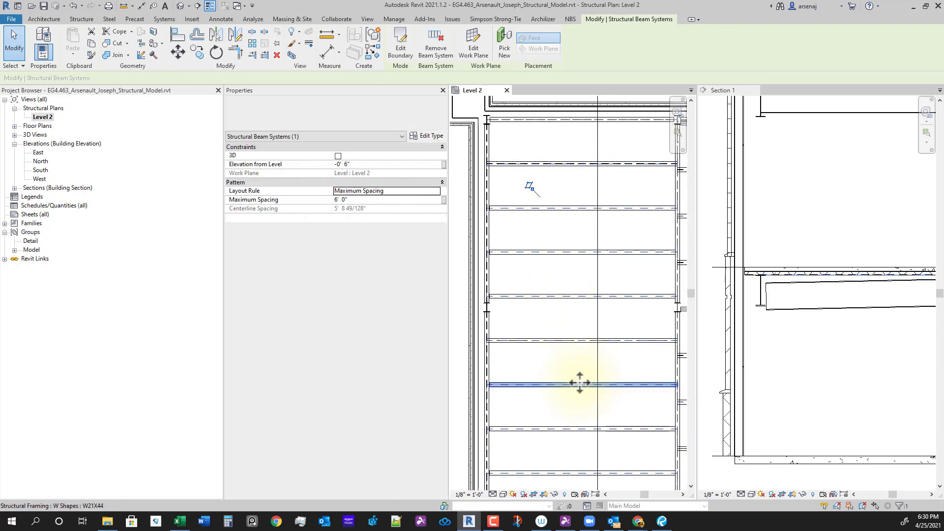
Examine how the beams of the structural beam system line up with the columns from the south to the north end of the Level 2 plan
scroll(580, 383, "down", 2)
middle_click_drag(566, 462, 575, 343)
scroll(553, 419, "up", 2)
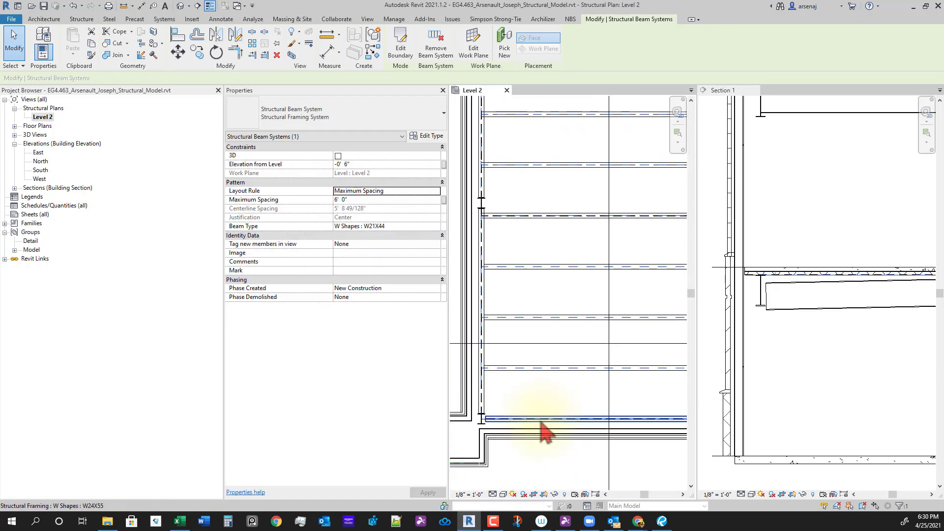
scroll(497, 445, "up", 1)
scroll(510, 409, "down", 1)
scroll(570, 401, "down", 1)
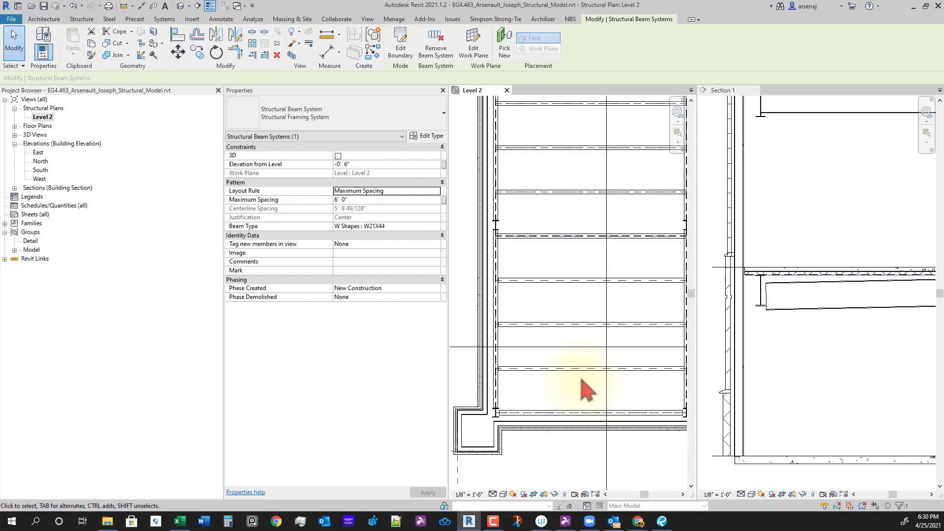
scroll(590, 331, "down", 2)
middle_click_drag(590, 337, 536, 373)
scroll(583, 465, "down", 1)
scroll(592, 451, "up", 2)
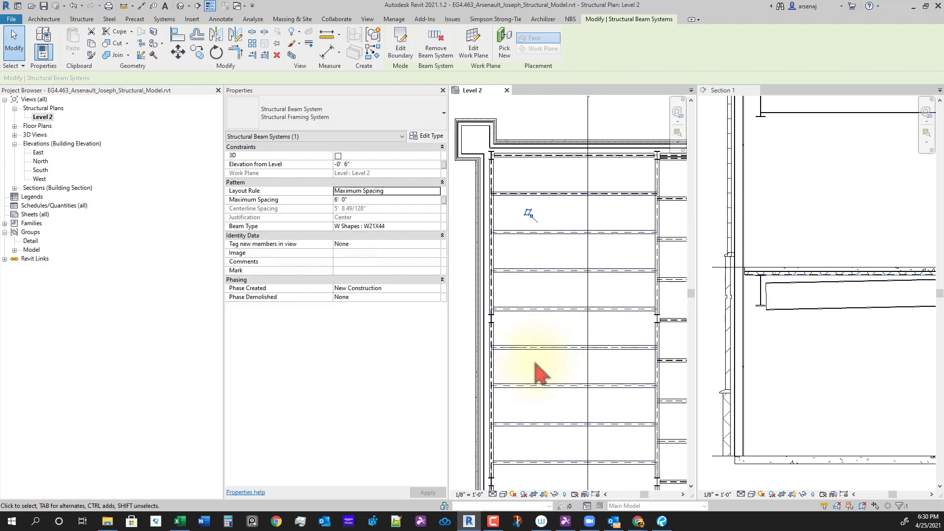
scroll(520, 341, "up", 1)
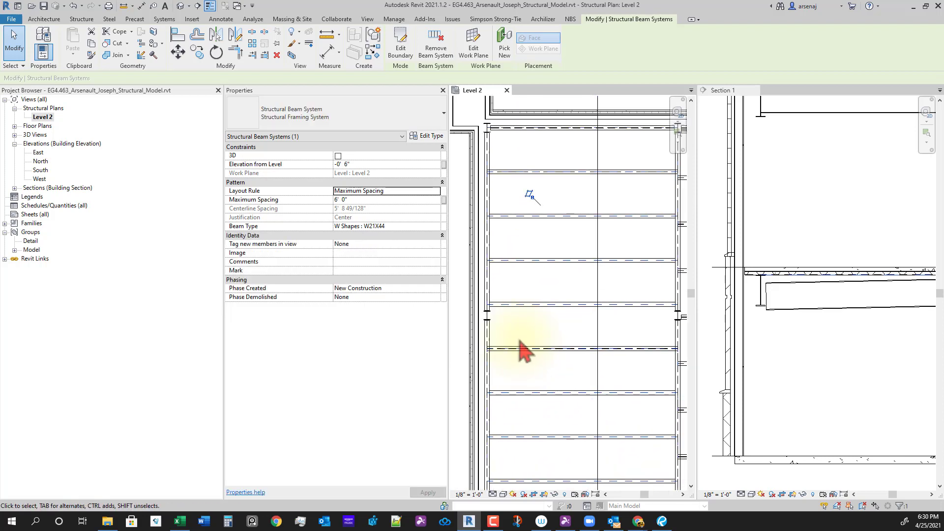
Place an aligned dimension between the center of the upper west-side column and the nearest beam centerline north of it
key("d")
key("i")
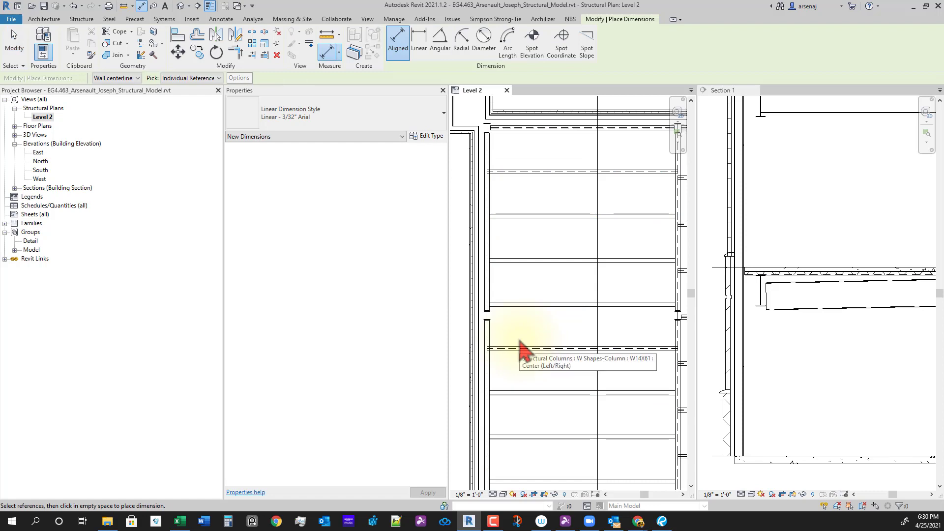
scroll(516, 339, "up", 1)
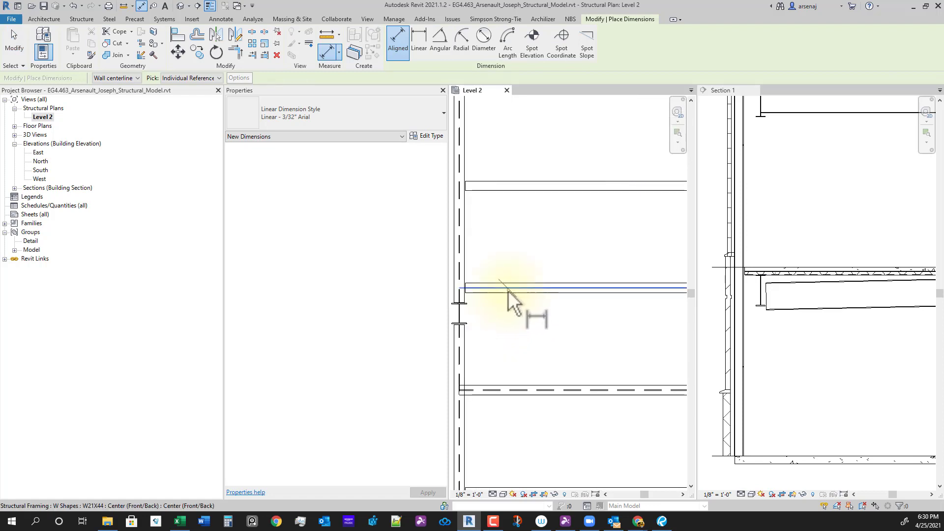
scroll(506, 295, "up", 2)
left_click(460, 315)
scroll(561, 336, "down", 1)
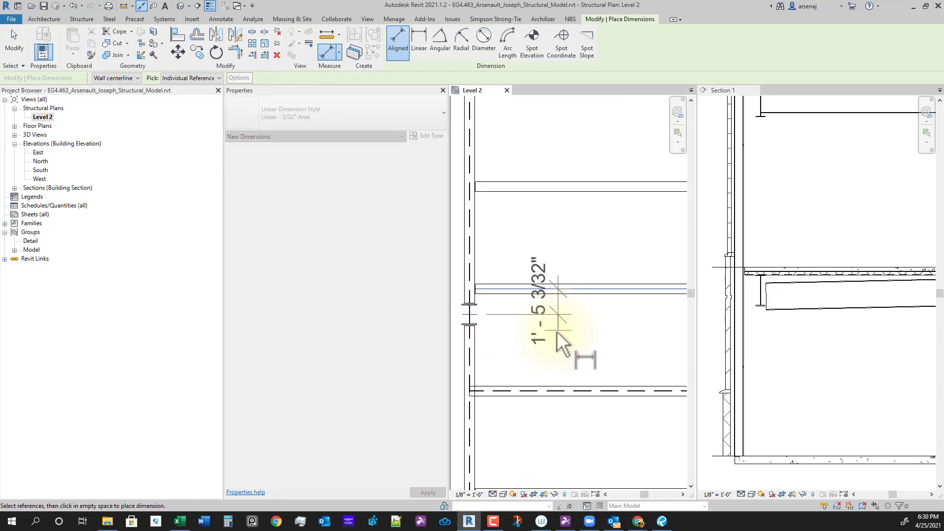
left_click(560, 337)
key("Escape")
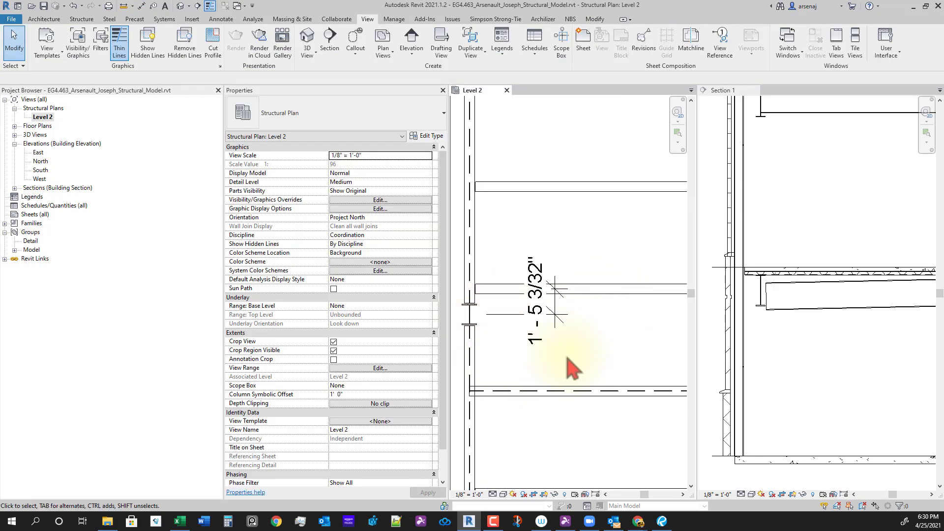
Select the structural beam system in the Level 2 plan and examine its beam positions near the dimensioned column
scroll(566, 350, "down", 2)
left_click(508, 236)
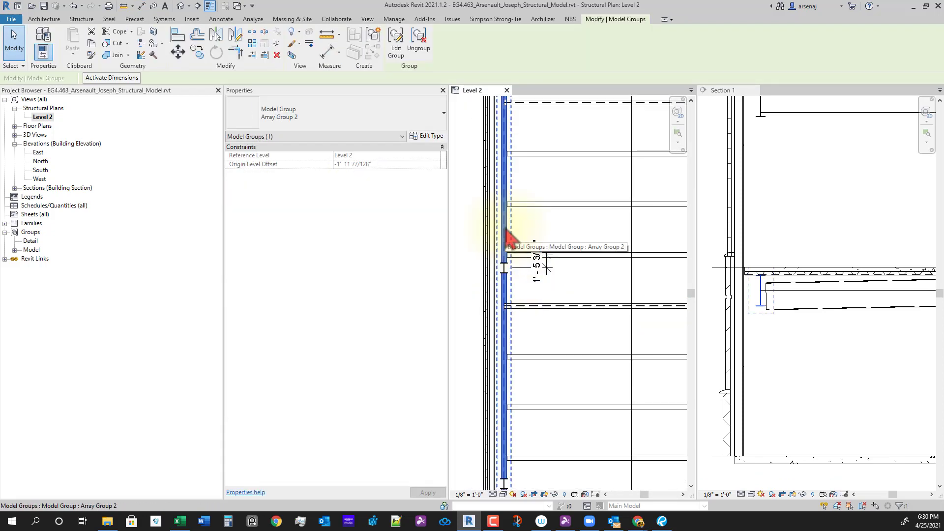
left_click(561, 202)
middle_click_drag(583, 265, 544, 274)
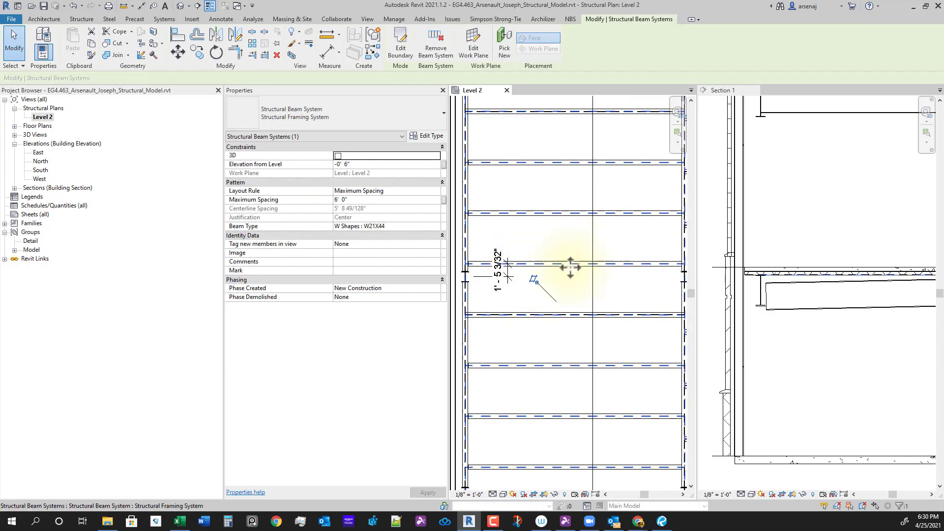
scroll(566, 358, "up", 1)
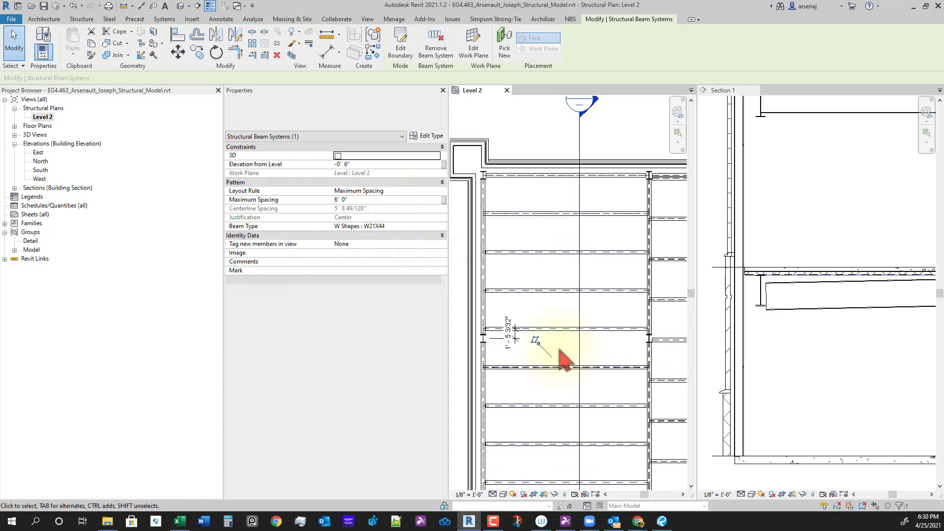
scroll(565, 358, "down", 2)
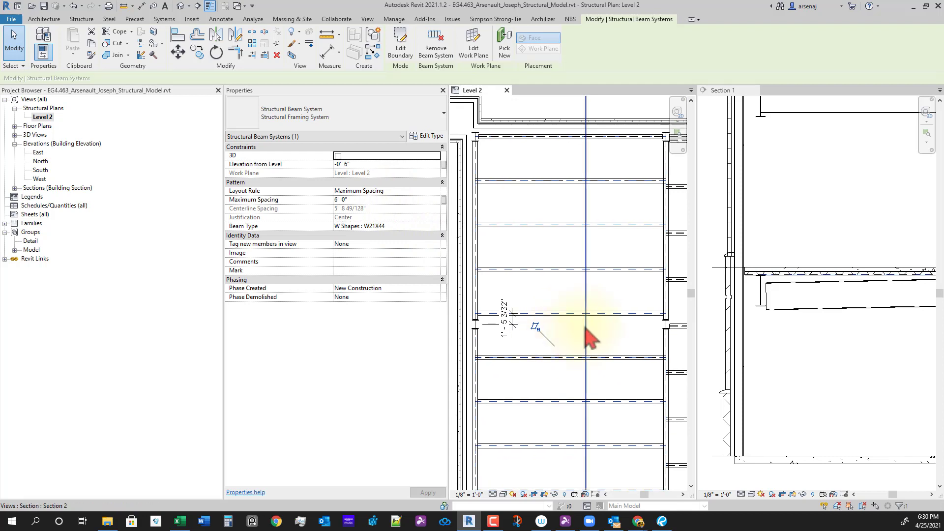
Place a second aligned dimension from the second beam centerline north of the same column to the column's center
key("d")
key("i")
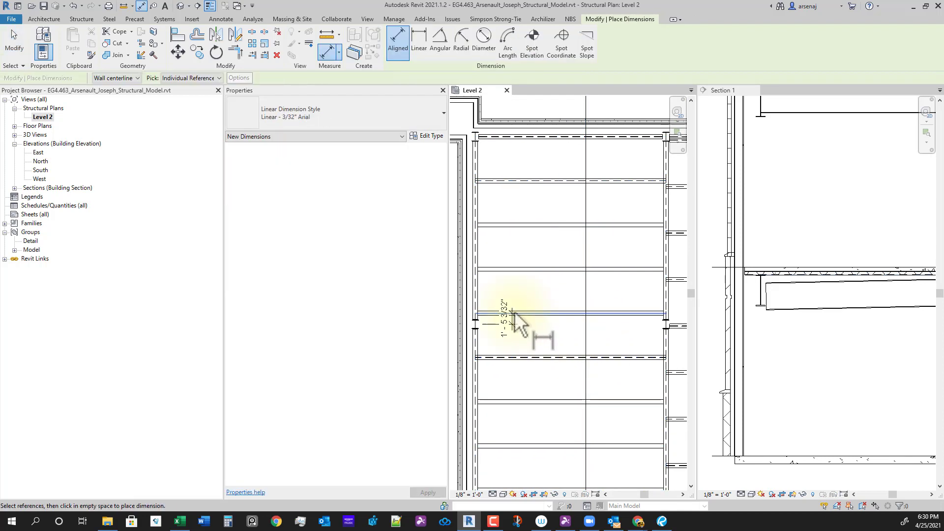
scroll(498, 315, "up", 1)
scroll(522, 364, "down", 2)
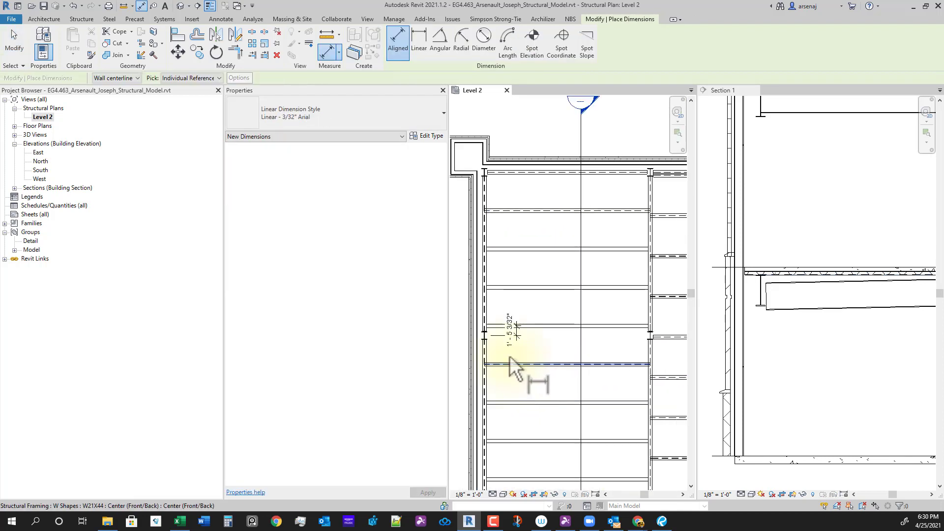
scroll(514, 339, "up", 2)
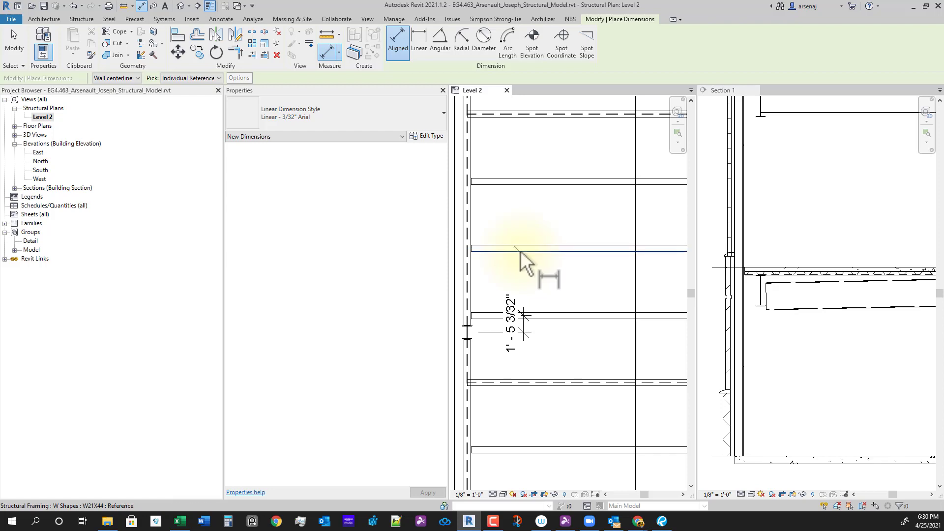
left_click(524, 252)
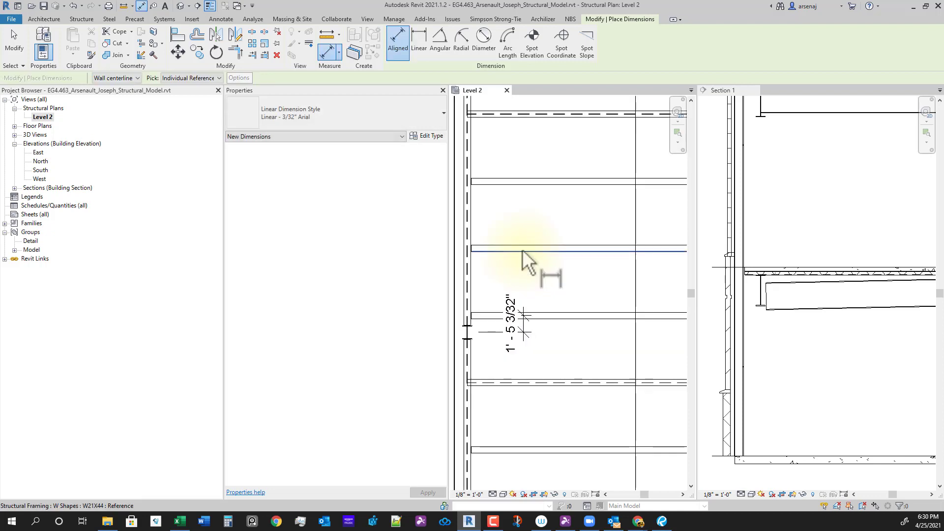
scroll(506, 255, "up", 2)
left_click(502, 256)
middle_click_drag(582, 309, 652, 273)
scroll(647, 265, "down", 1)
scroll(534, 345, "up", 2)
left_click(527, 332)
middle_click_drag(611, 406, 524, 411)
left_click(615, 389)
scroll(591, 408, "down", 2)
key("Escape")
key("Escape")
scroll(539, 377, "down", 1)
middle_click_drag(641, 381, 565, 386)
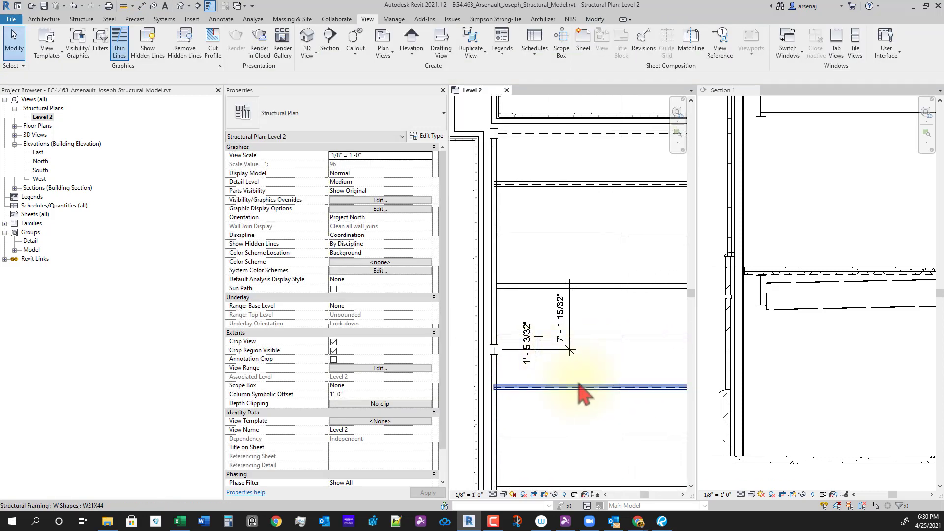
Set the maximum spacing of the structural beam system to the second dimension's value, 7' 1 15/32"
left_click(573, 354)
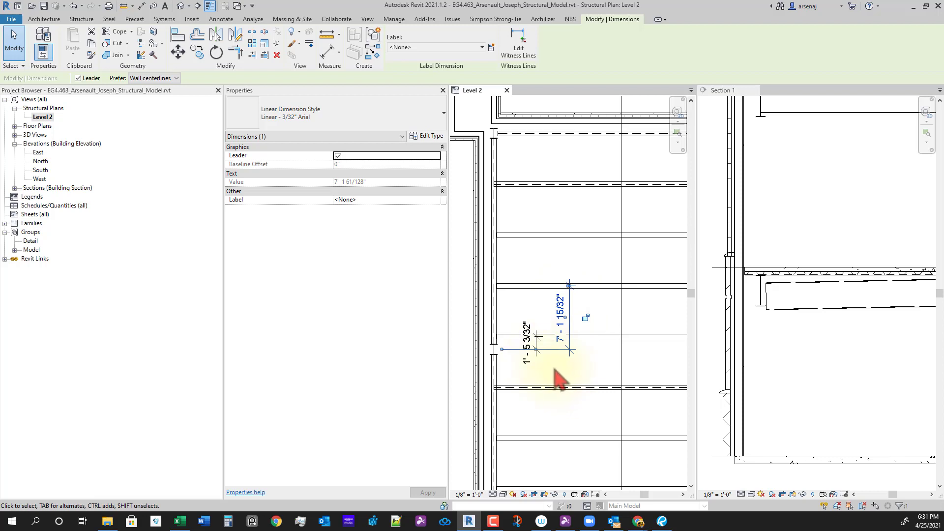
middle_click_drag(554, 369, 547, 373)
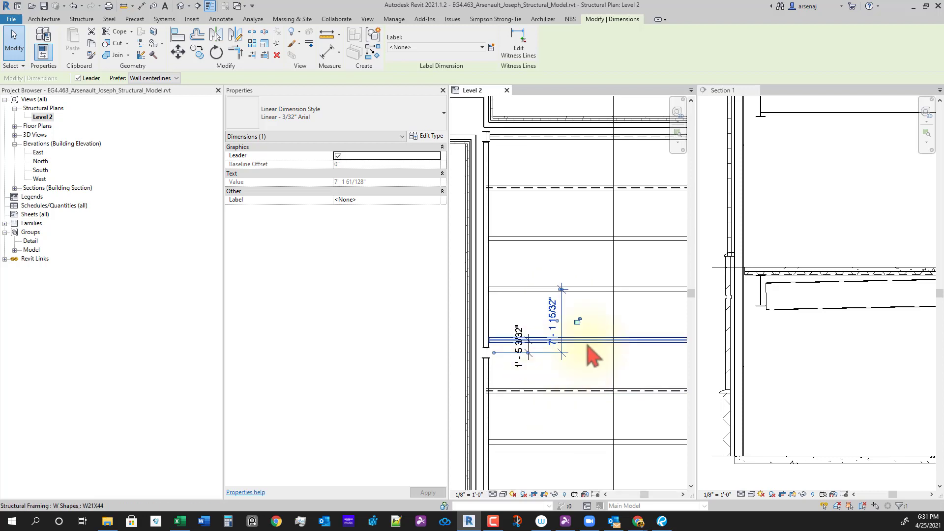
key("Tab")
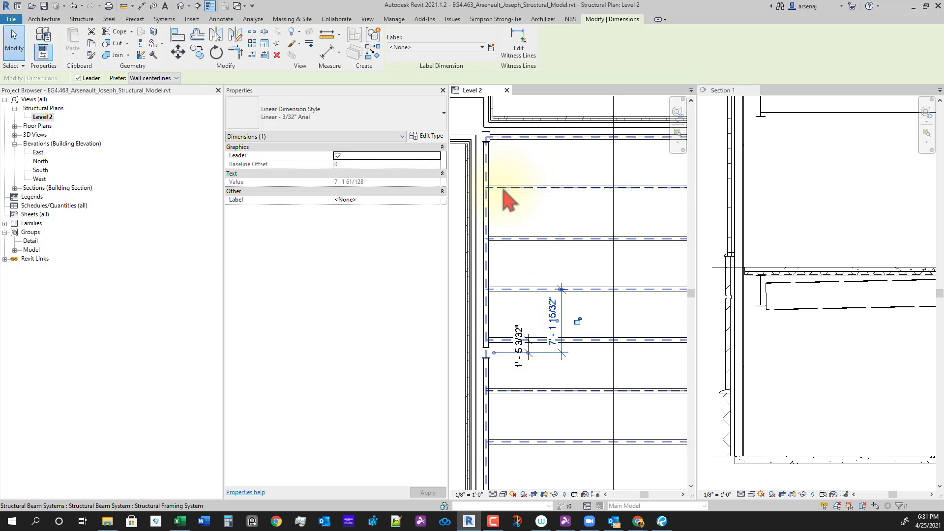
left_click(579, 346)
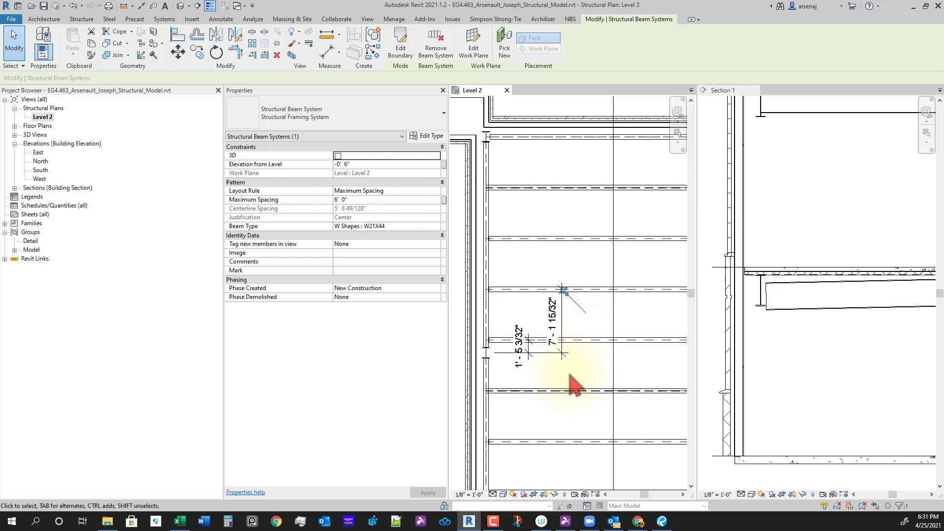
scroll(546, 378, "up", 2)
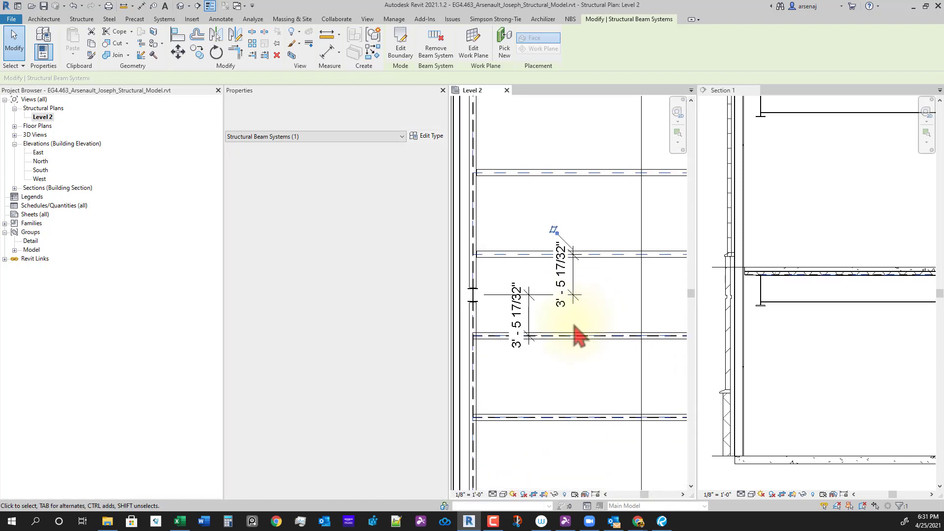
Examine the respaced beams against the column positions along the whole bay and at the two dimensions
scroll(590, 329, "down", 6)
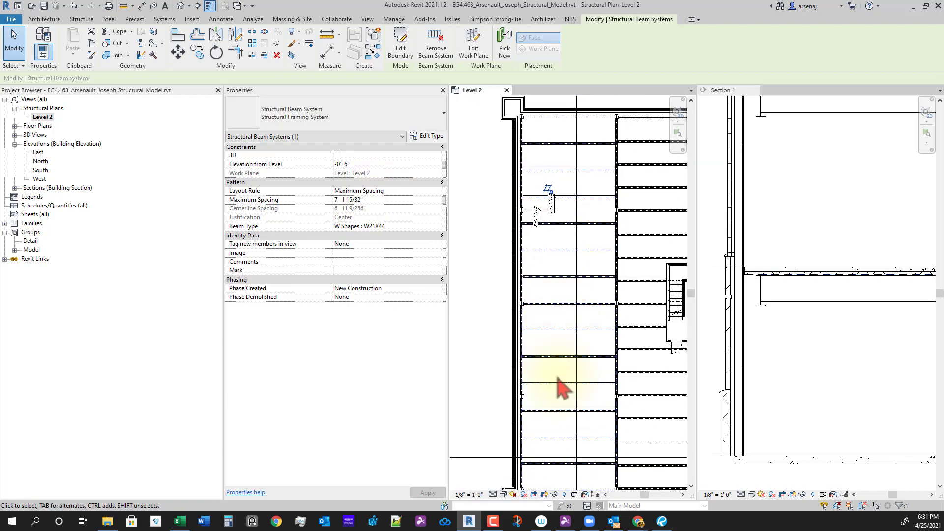
scroll(561, 364, "up", 3)
scroll(561, 367, "down", 2)
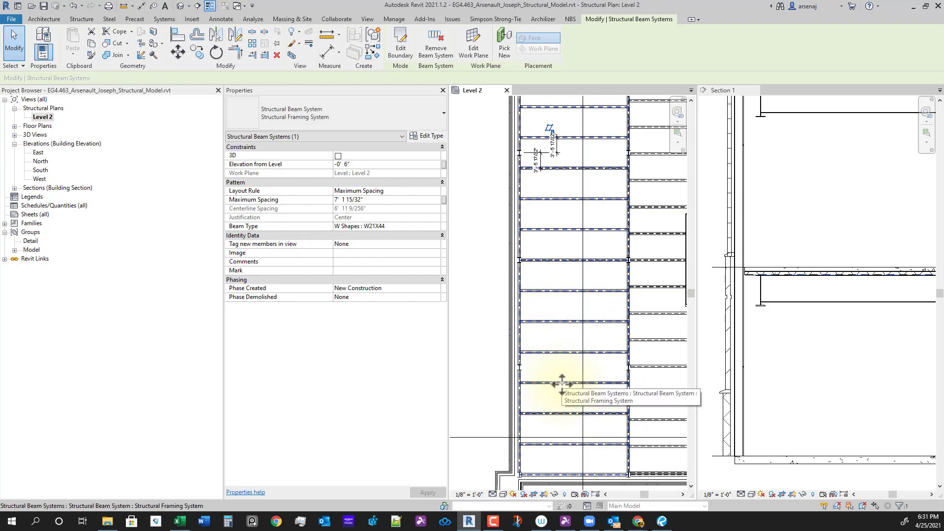
scroll(544, 266, "up", 1)
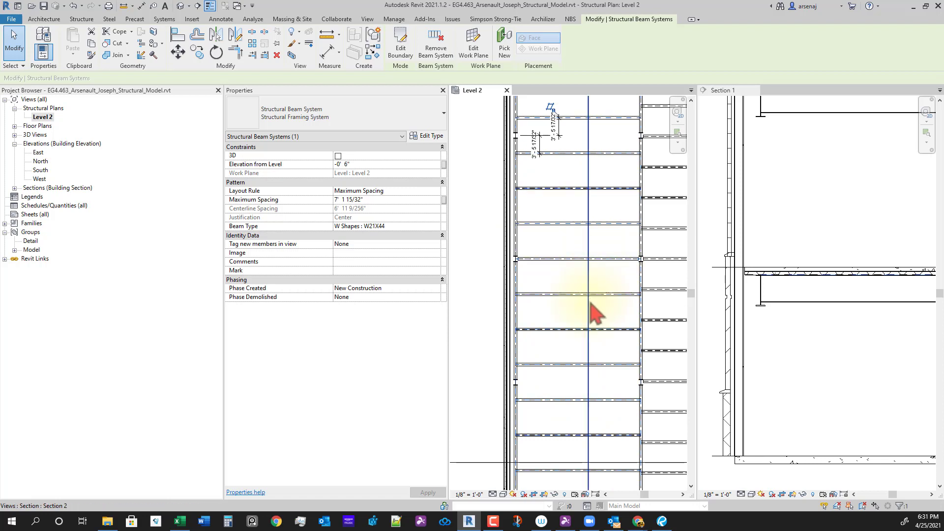
middle_click_drag(607, 333, 606, 337)
scroll(531, 221, "down", 1)
scroll(597, 280, "down", 1)
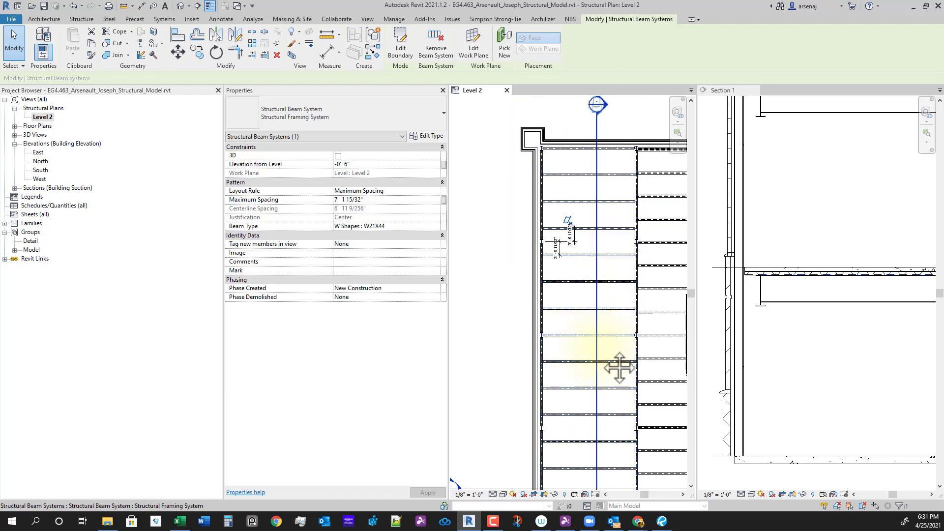
middle_click_drag(615, 369, 599, 349)
scroll(565, 232, "up", 2)
scroll(571, 262, "down", 1)
scroll(554, 251, "up", 3)
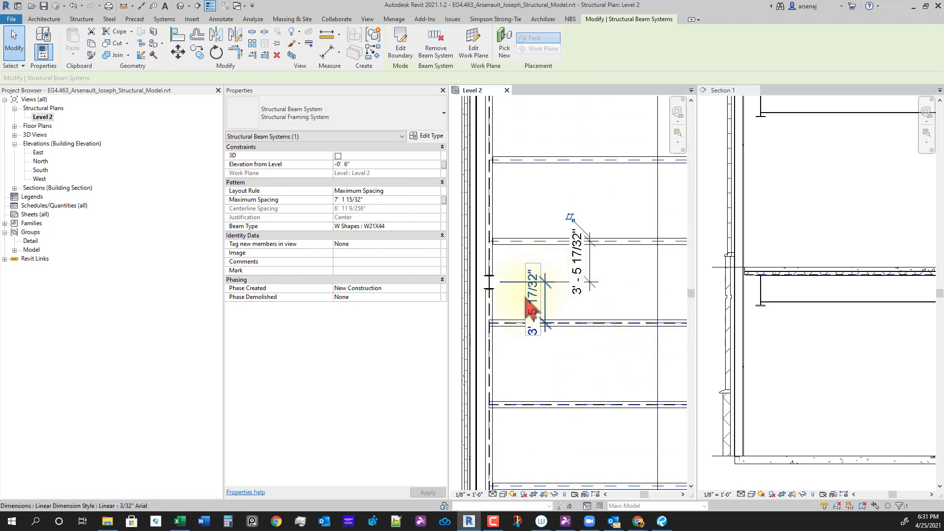
scroll(556, 354, "down", 1)
scroll(561, 379, "up", 3)
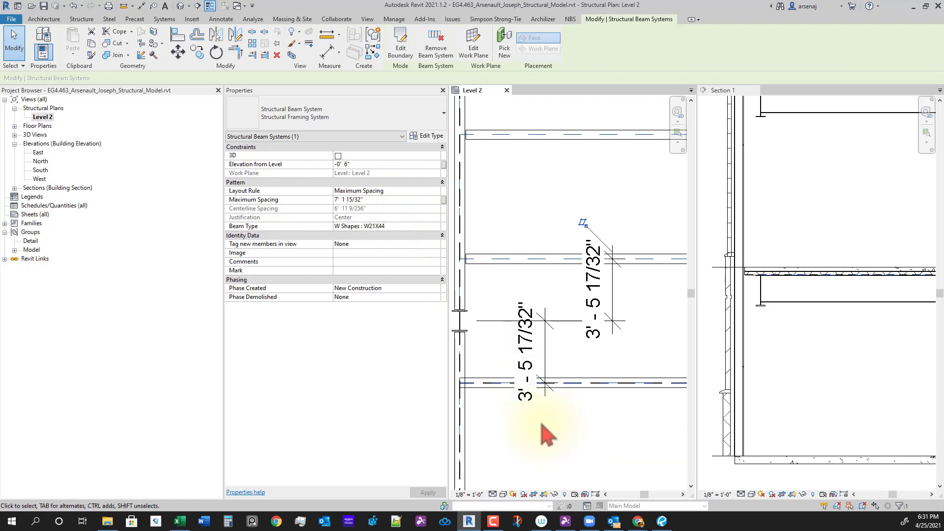
Set the maximum spacing of the structural beam system to 4' 1 15/32" and check the beam alignment at the columns
left_click(381, 201)
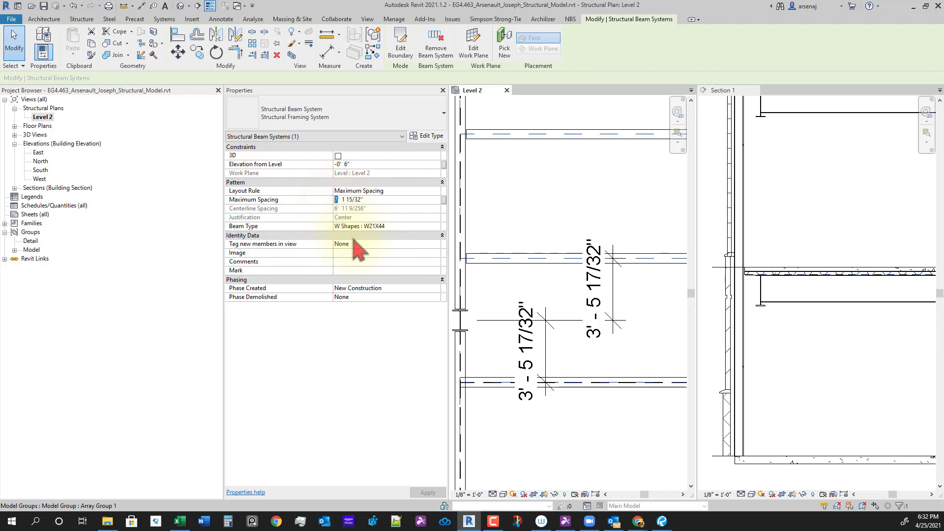
key("Return")
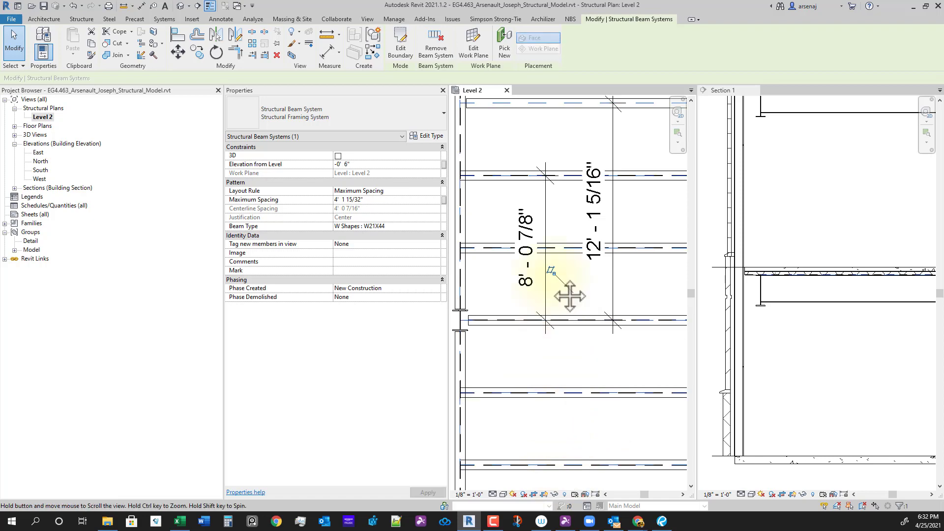
middle_click_drag(569, 295, 564, 200)
scroll(563, 200, "down", 3)
middle_click_drag(605, 295, 608, 200)
scroll(559, 395, "down", 1)
middle_click_drag(559, 396, 559, 376)
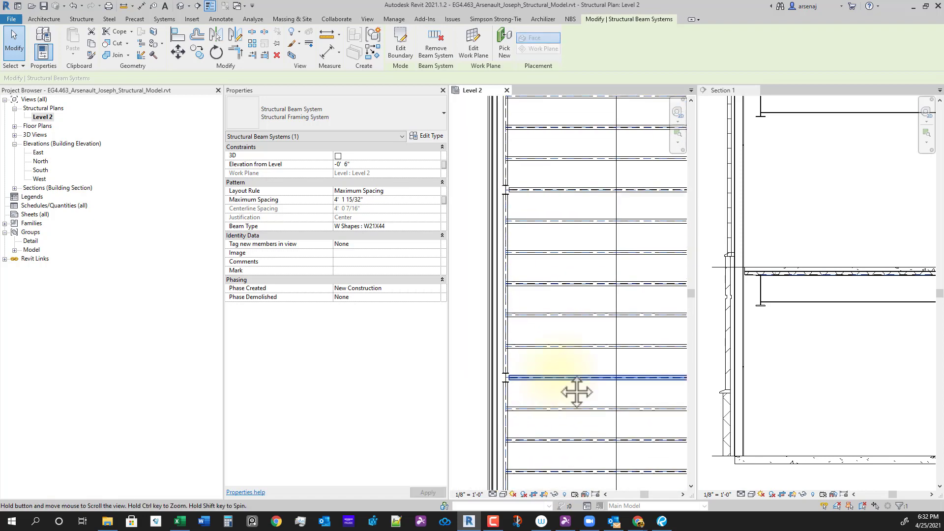
scroll(559, 377, "down", 1)
middle_click_drag(568, 443, 556, 398)
key("Escape")
Delete both linear dimensions between the column and the beams in the Level 2 plan
scroll(559, 191, "up", 1)
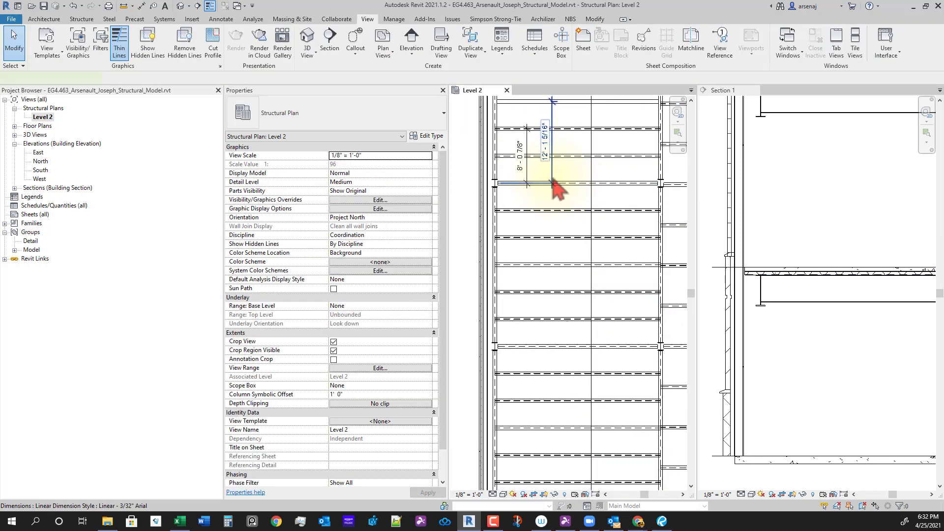
left_click(553, 180)
key("Delete")
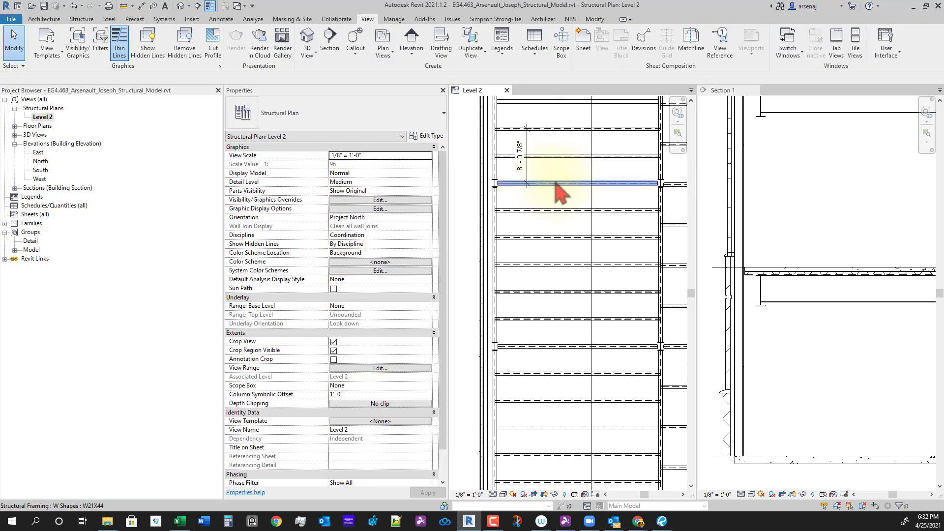
left_click(527, 183)
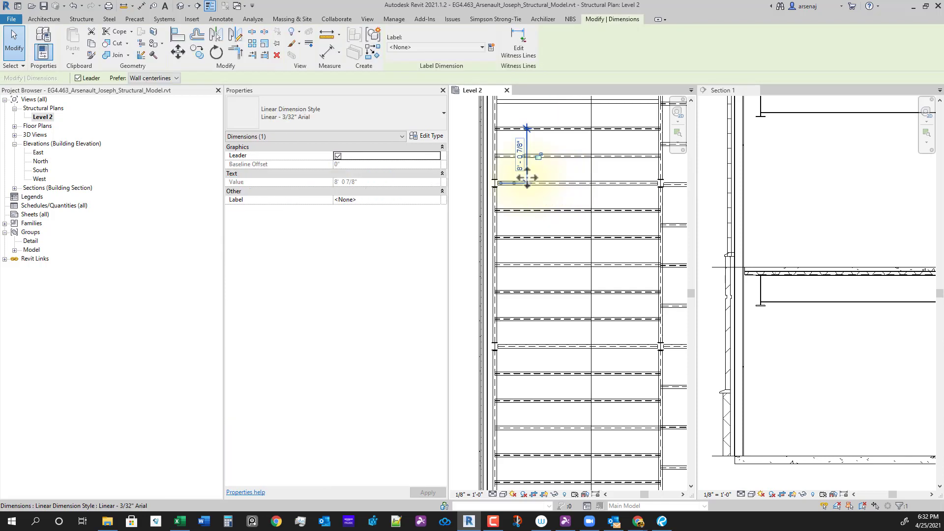
key("Delete")
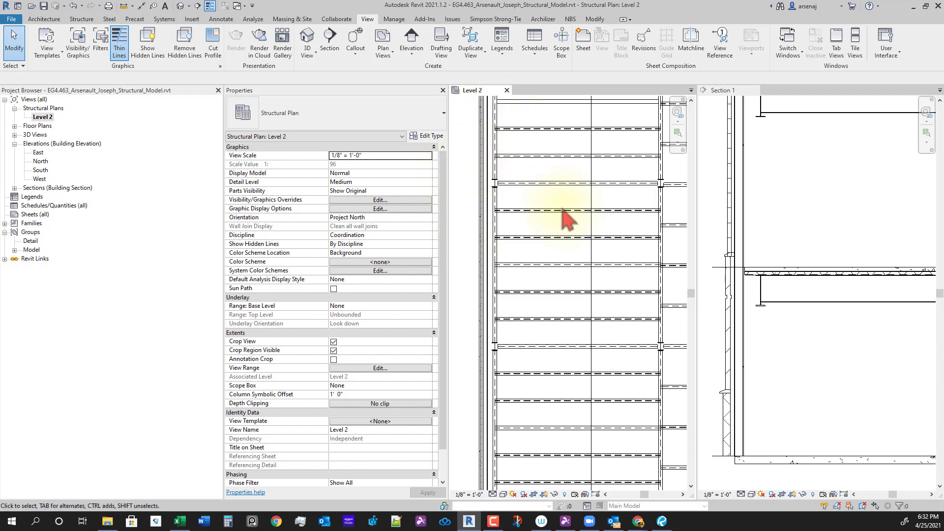
Add an aligned dimension in the Level 2 plan between the beam at the column and the next beam below it
scroll(540, 211, "up", 2)
key("i")
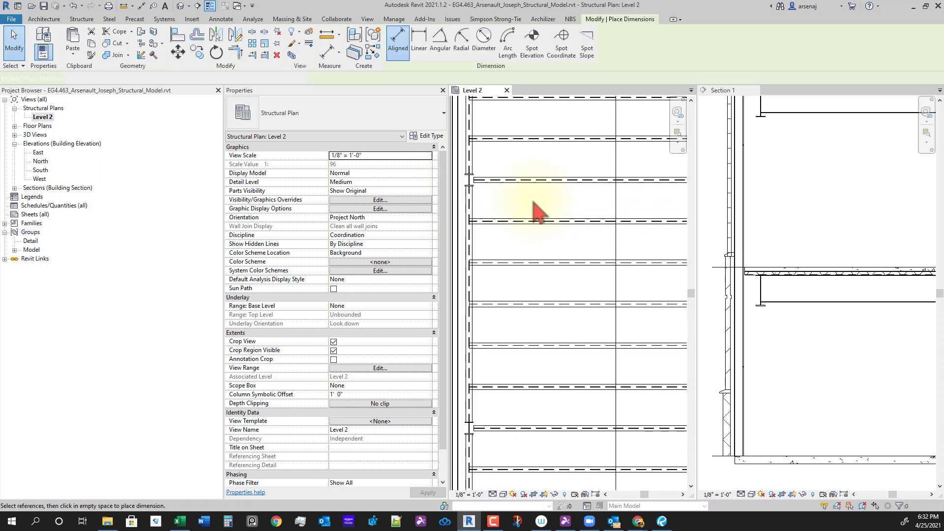
scroll(530, 237, "up", 2)
middle_click_drag(529, 237, 577, 255)
scroll(577, 254, "up", 1)
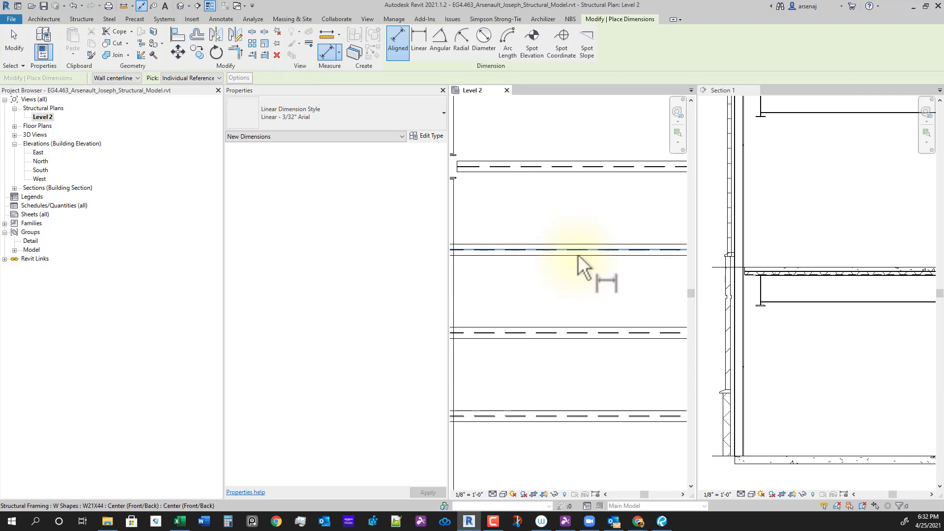
scroll(558, 178, "up", 1)
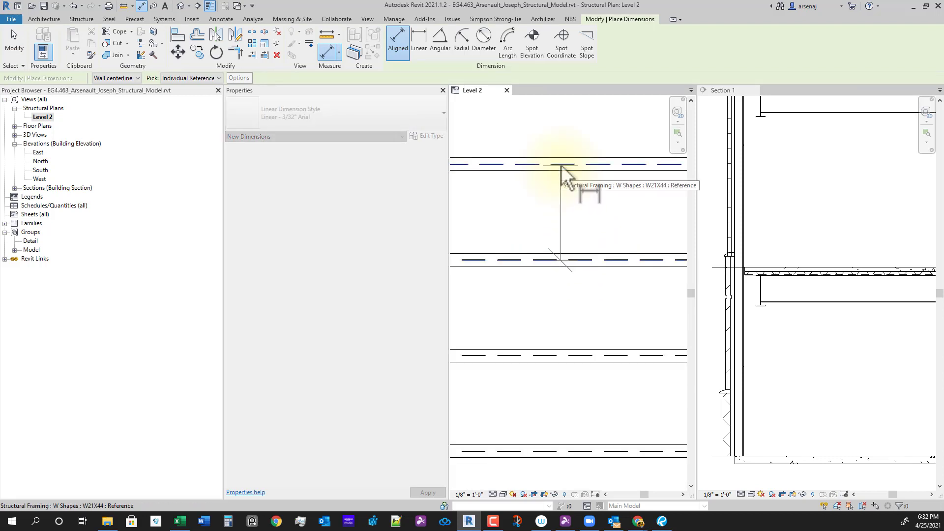
left_click(563, 168)
scroll(573, 224, "down", 1)
left_click(580, 246)
key("Escape")
key("Escape")
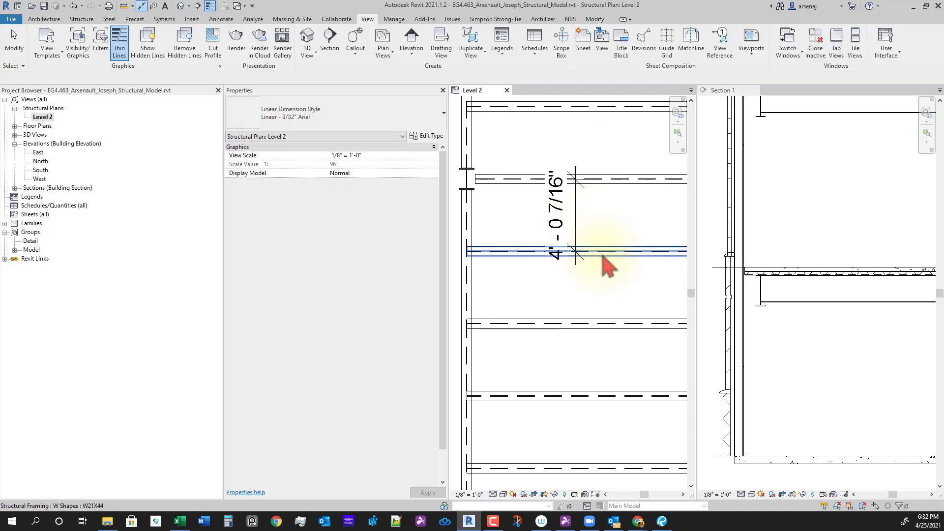
Compare the structural beam system's spacing properties with the new dimension between the two beams
scroll(528, 231, "down", 2)
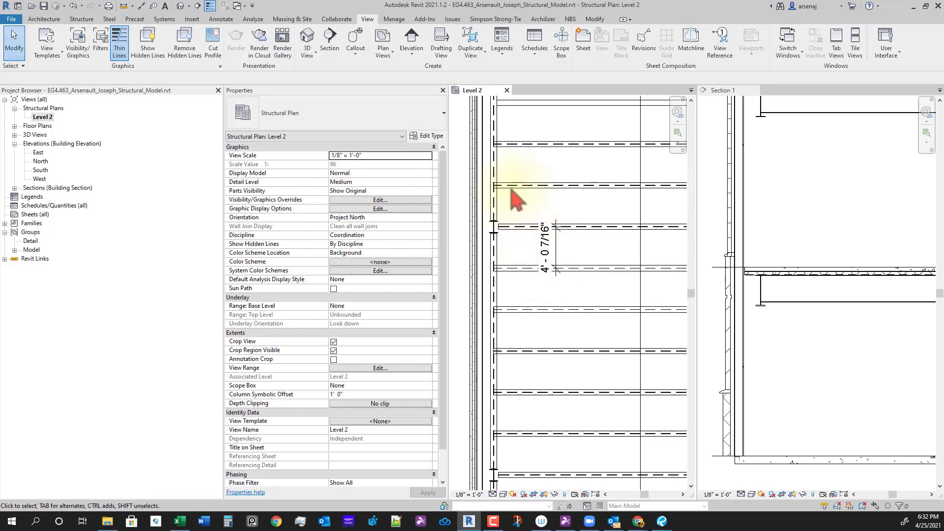
left_click(509, 227)
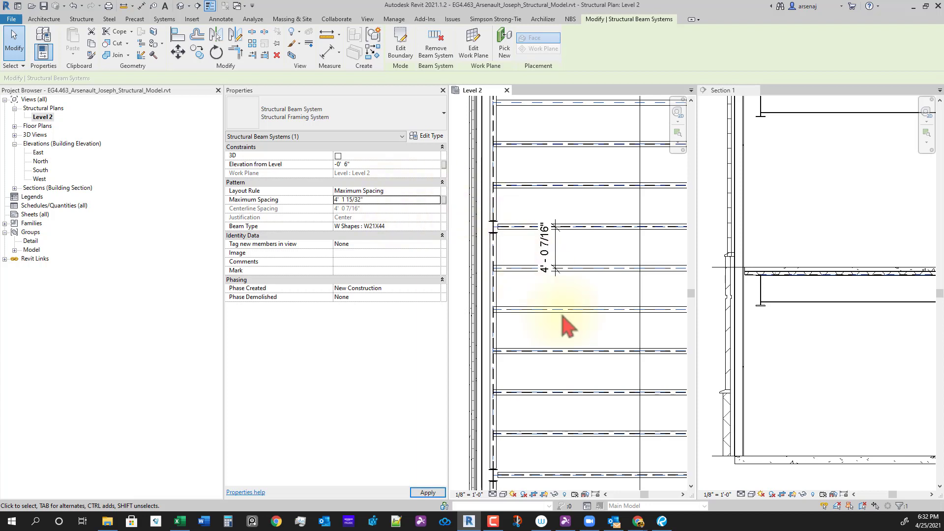
scroll(568, 248, "up", 5)
scroll(583, 251, "up", 2)
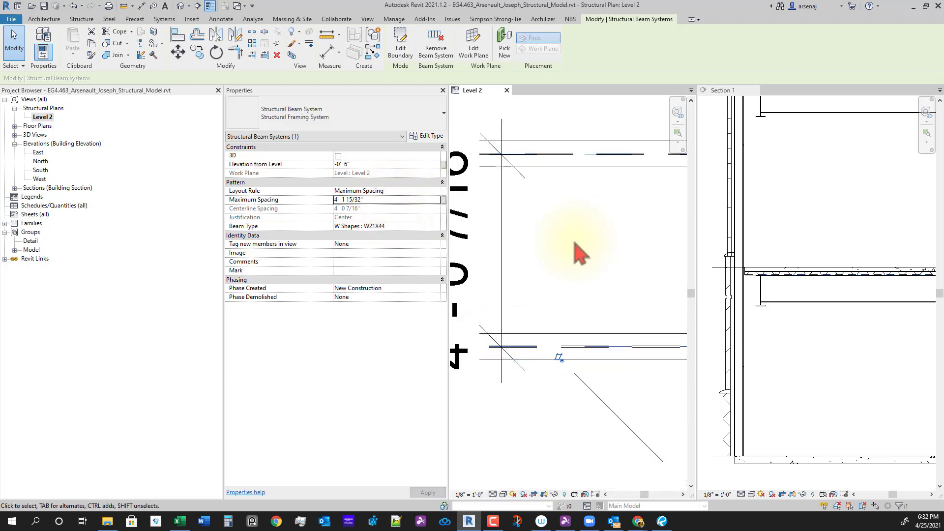
Move the lower and upper witness lines of the beam dimension onto the matching reference lines of the two beams
scroll(531, 326, "down", 1)
left_click(508, 284)
scroll(517, 369, "up", 3)
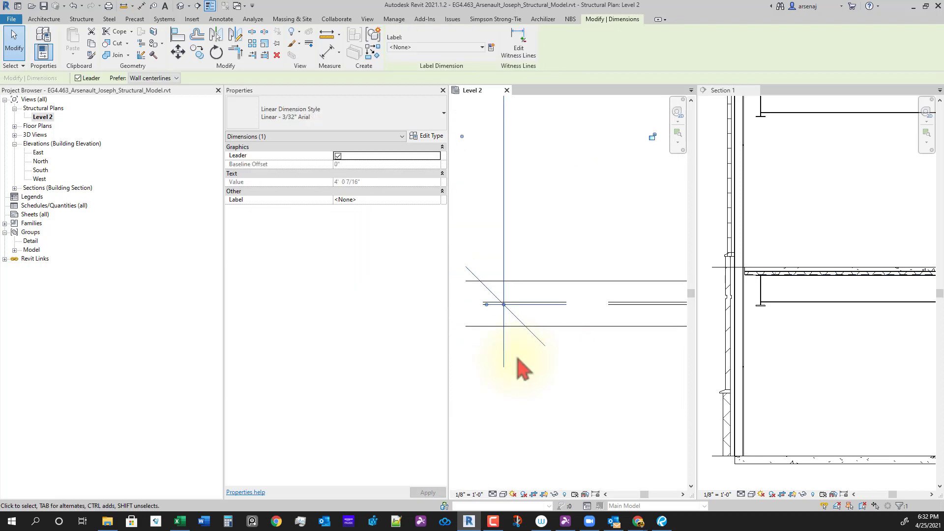
left_click_drag(511, 308, 511, 308)
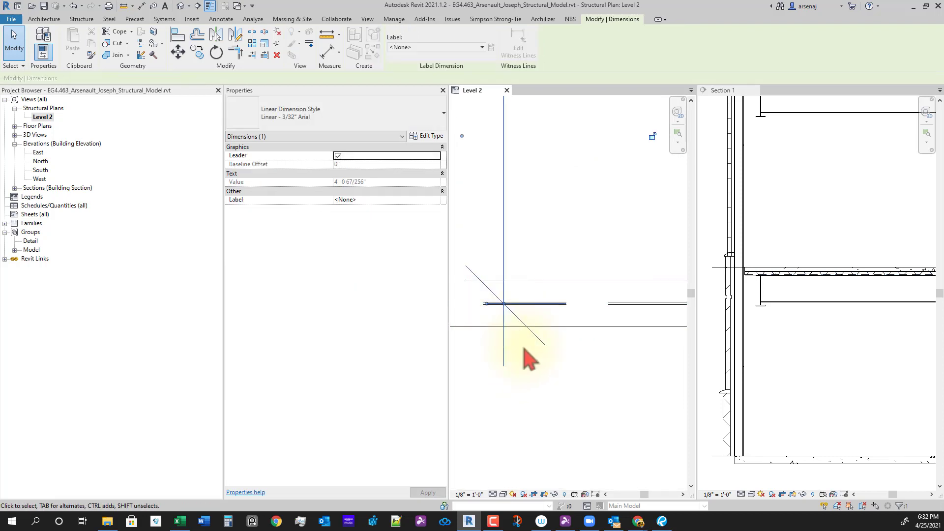
scroll(530, 350, "down", 2)
middle_click_drag(594, 332, 614, 342)
scroll(581, 317, "down", 1)
scroll(541, 205, "up", 3)
scroll(599, 243, "up", 2)
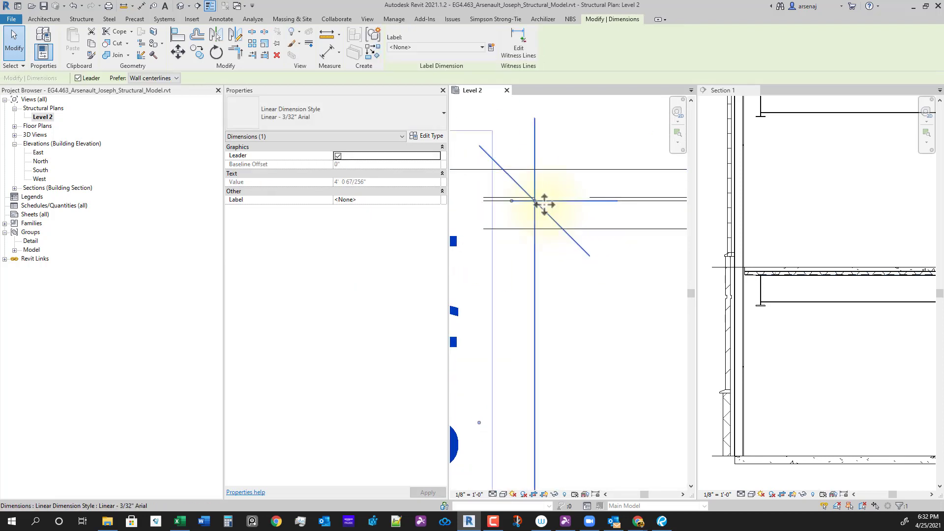
left_click_drag(535, 200, 532, 201)
scroll(576, 338, "down", 3)
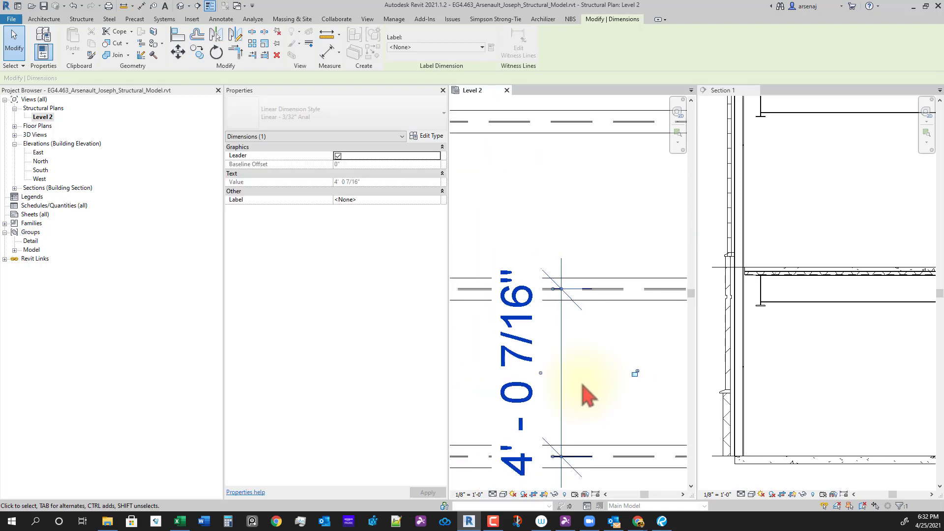
Inspect where the dimension's witness lines attach to the two beams
middle_click_drag(577, 460, 571, 400)
scroll(572, 413, "up", 3)
scroll(585, 373, "up", 1)
scroll(584, 383, "down", 3)
middle_click_drag(614, 364, 594, 356)
scroll(595, 383, "down", 1)
scroll(597, 386, "down", 1)
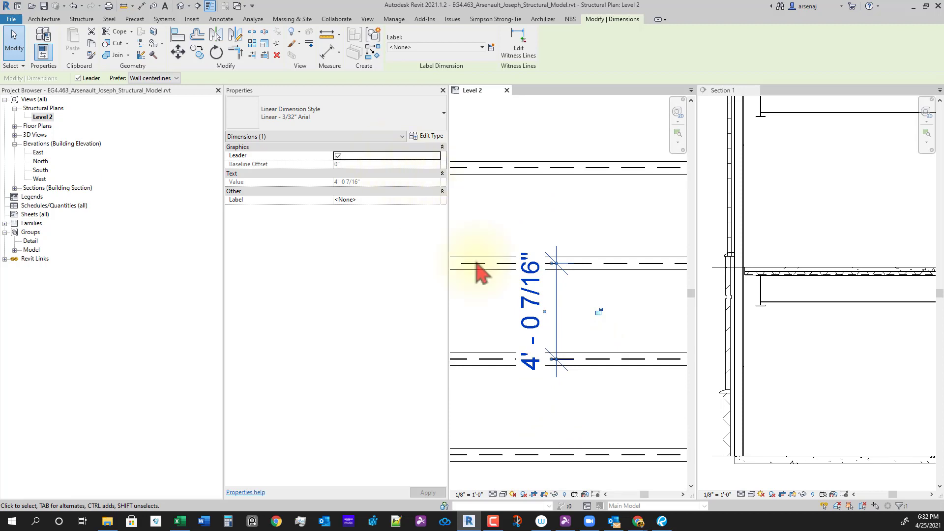
left_click(597, 291)
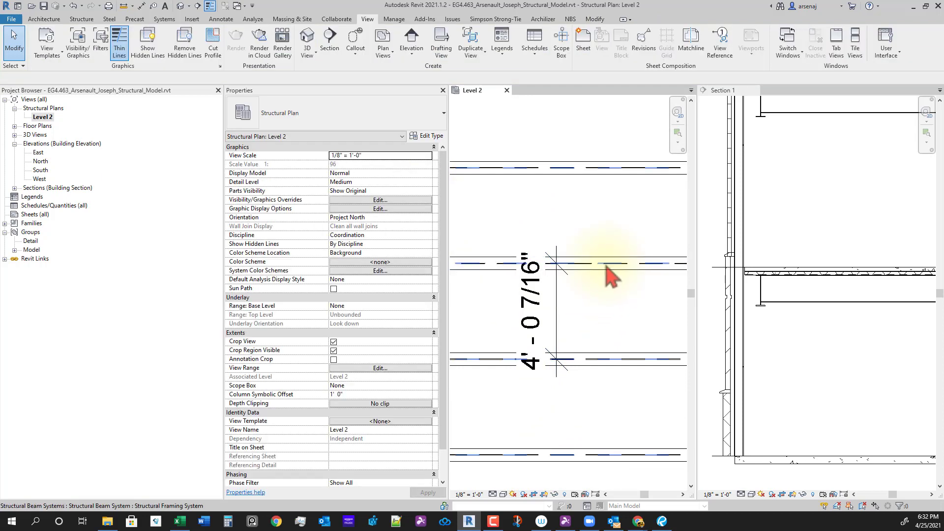
Set the maximum spacing of the structural beam system beside the columns to 8' 1"
left_click(610, 265)
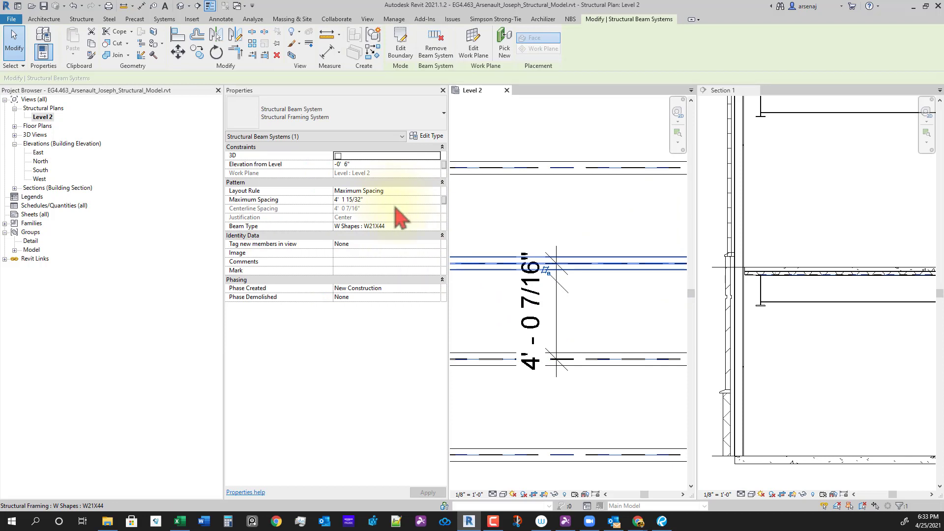
left_click(397, 204)
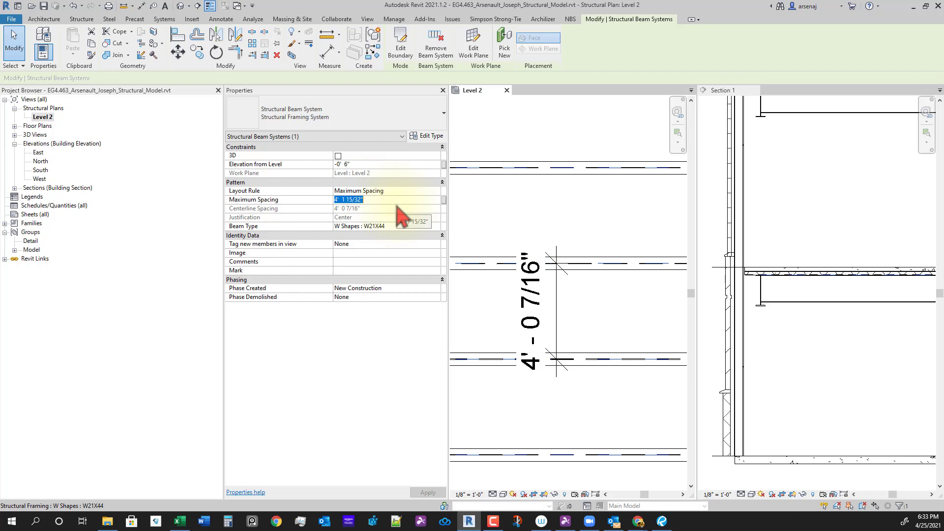
type("8 1")
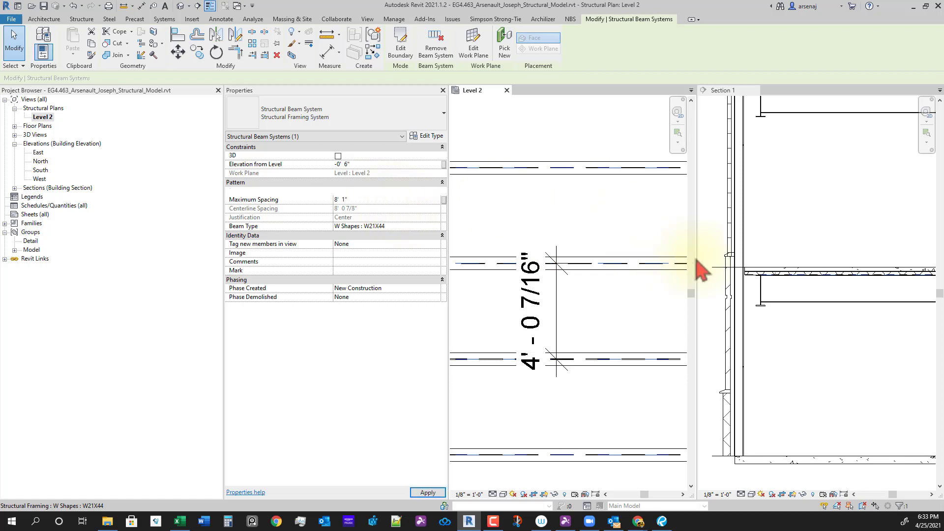
left_click(606, 280)
Examine the respaced beams against the columns along the bay and compare them with the adjacent stair bay
scroll(648, 365, "down", 3)
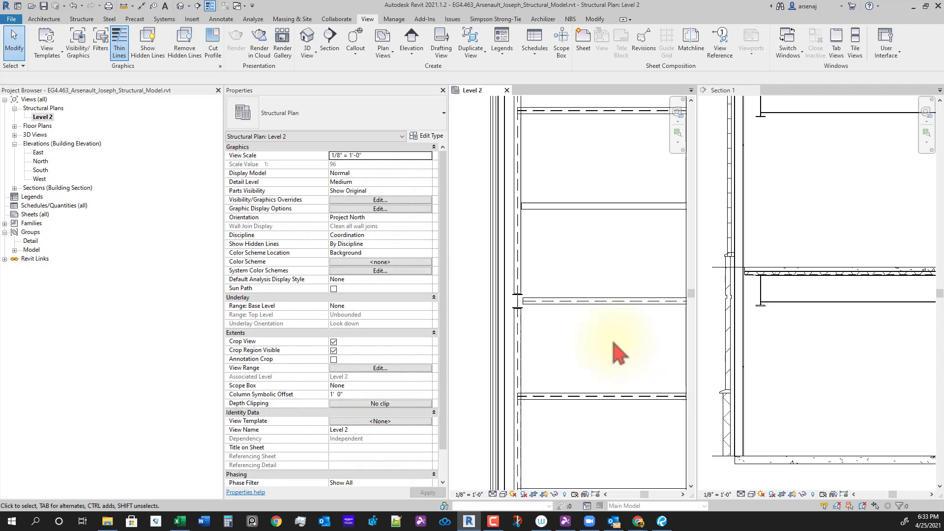
middle_click_drag(607, 289, 556, 324)
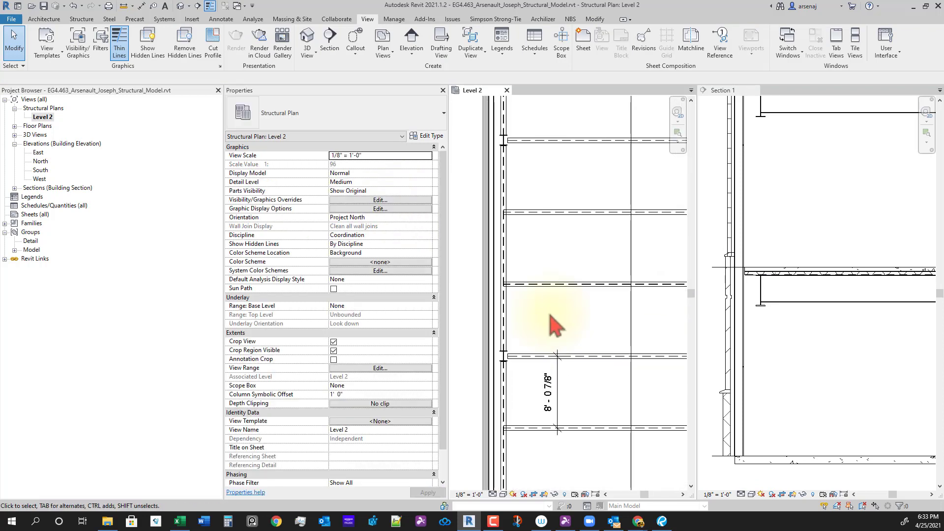
left_click(555, 416)
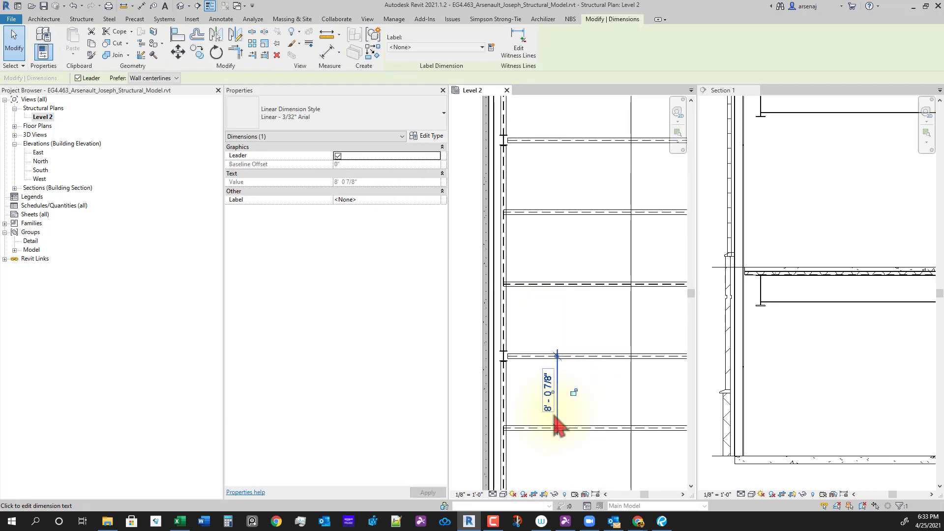
key("Escape")
scroll(481, 369, "up", 4)
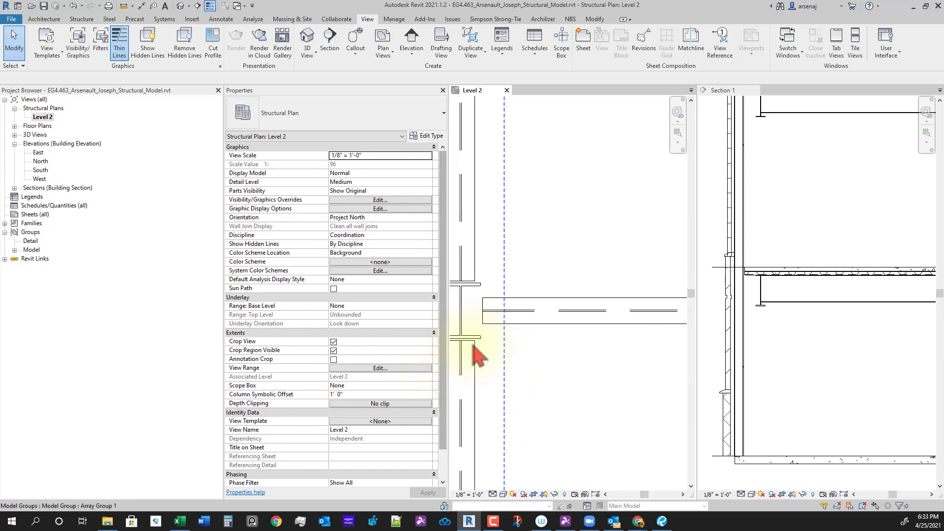
middle_click_drag(494, 327, 632, 352)
scroll(592, 312, "down", 2)
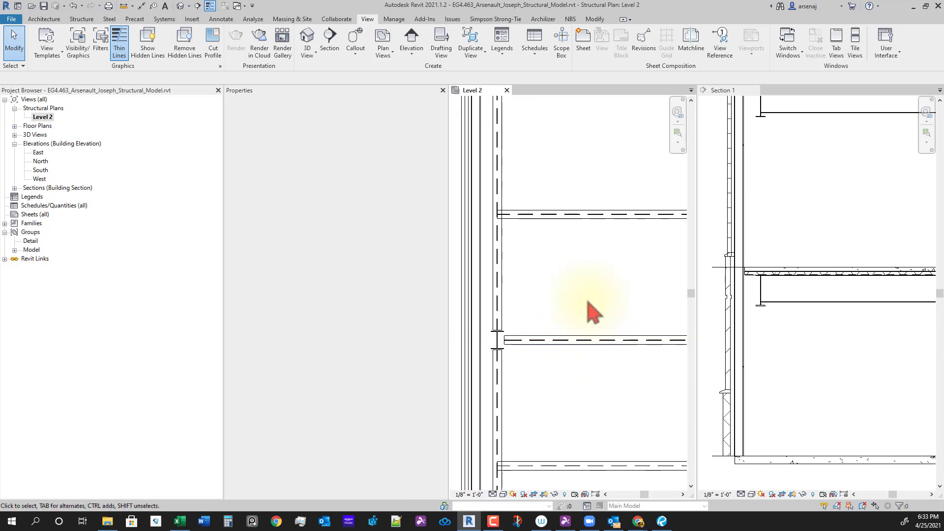
scroll(590, 323, "down", 3)
scroll(560, 350, "down", 3)
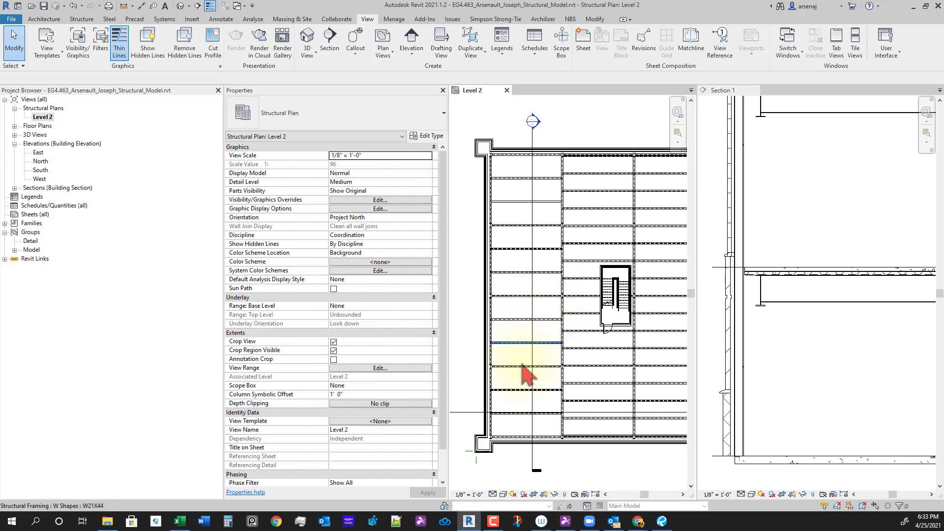
scroll(523, 365, "up", 2)
middle_click_drag(579, 463, 485, 388)
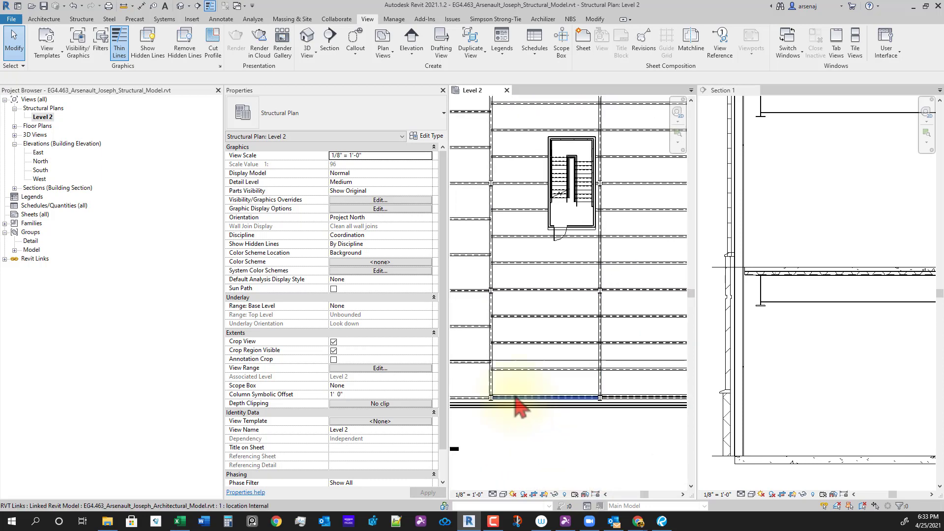
Open the stair 1 model group for editing and set its beam system's fixed spacing to 8' 1"
left_click(552, 403)
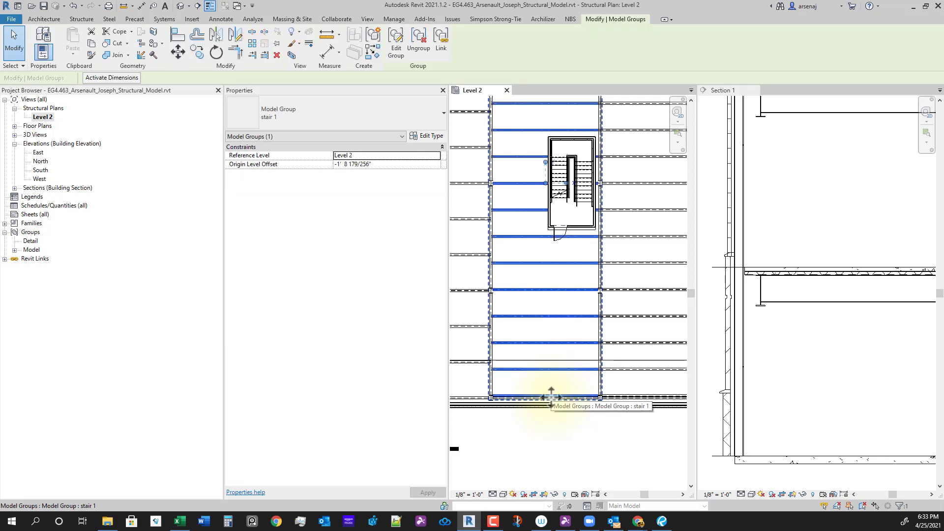
double_click(552, 396)
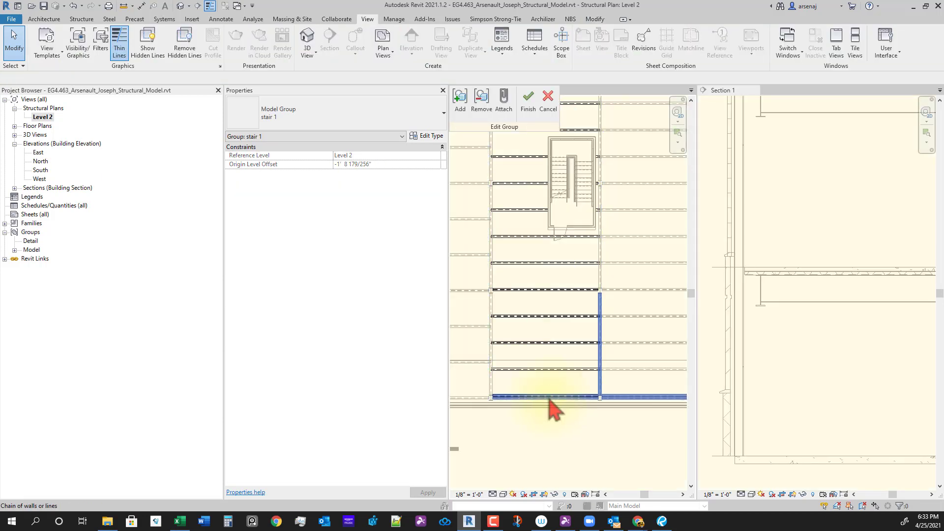
left_click(551, 401)
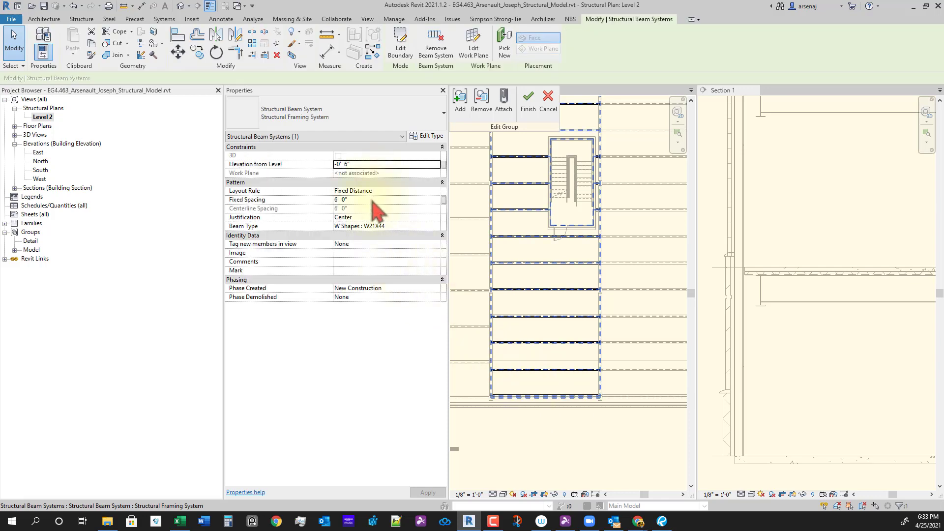
left_click(370, 200)
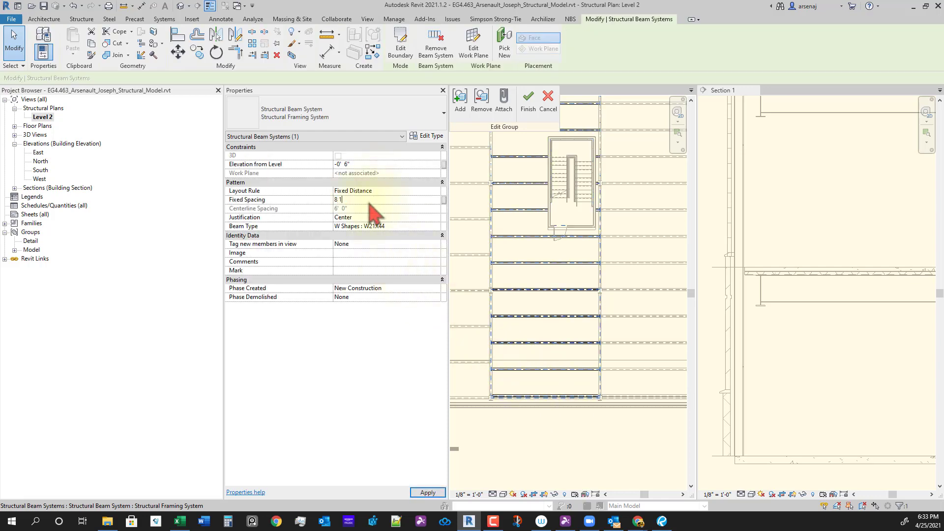
key("Return")
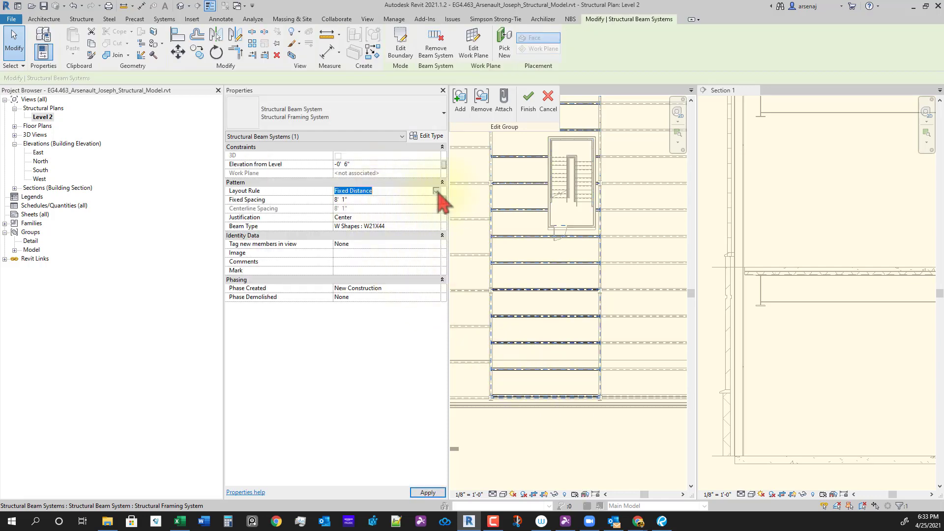
Change the layout rule of the stair bay's beam system to Maximum Spacing and finish editing the group
left_click(436, 191)
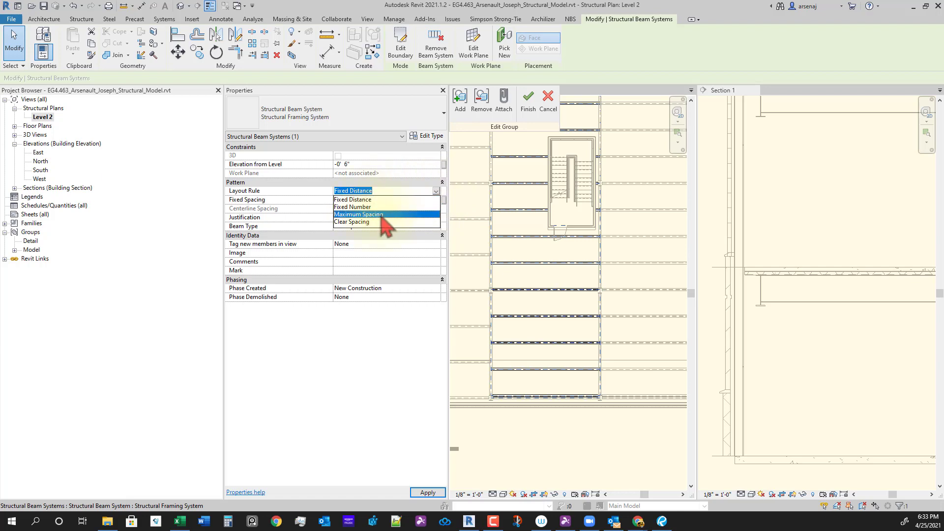
left_click(376, 215)
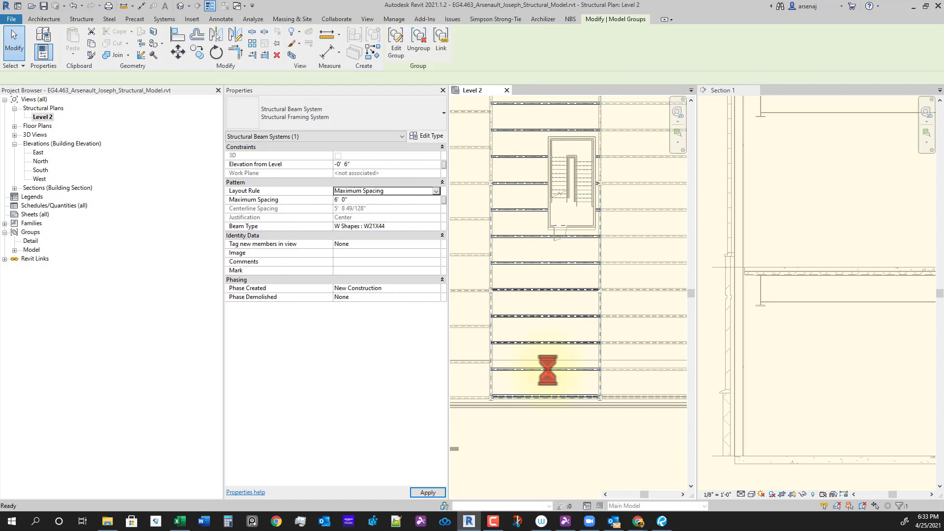
middle_click_drag(543, 329, 595, 217)
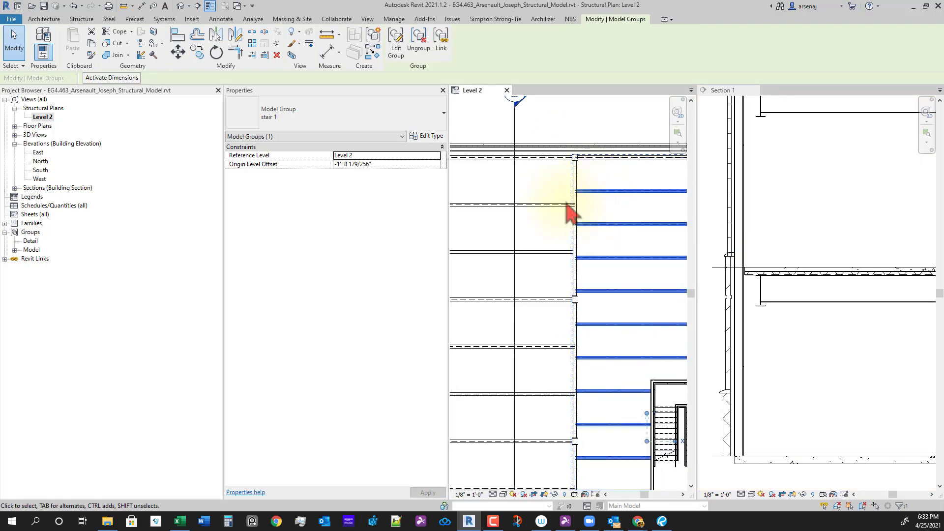
Reopen the stair 1 group for editing and set its beam system's maximum spacing to 8' 1"
double_click(576, 190)
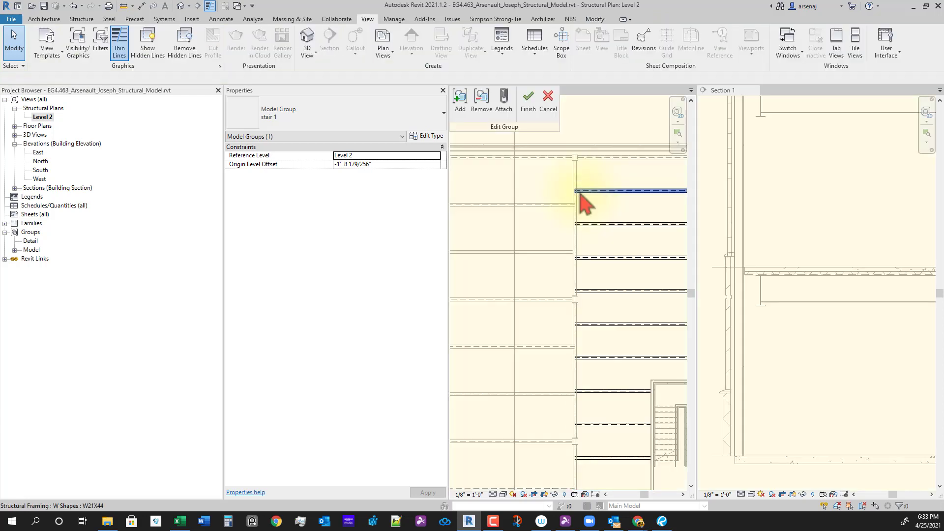
left_click(576, 196)
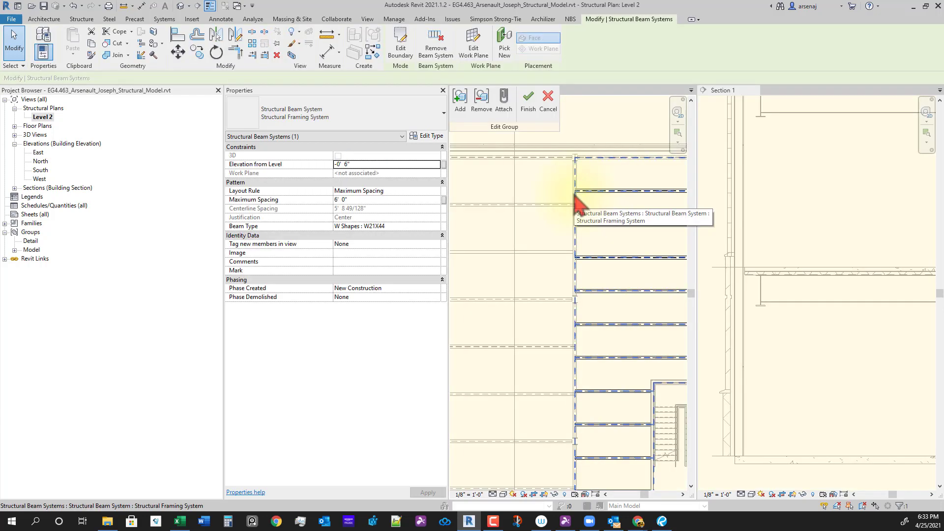
left_click(371, 199)
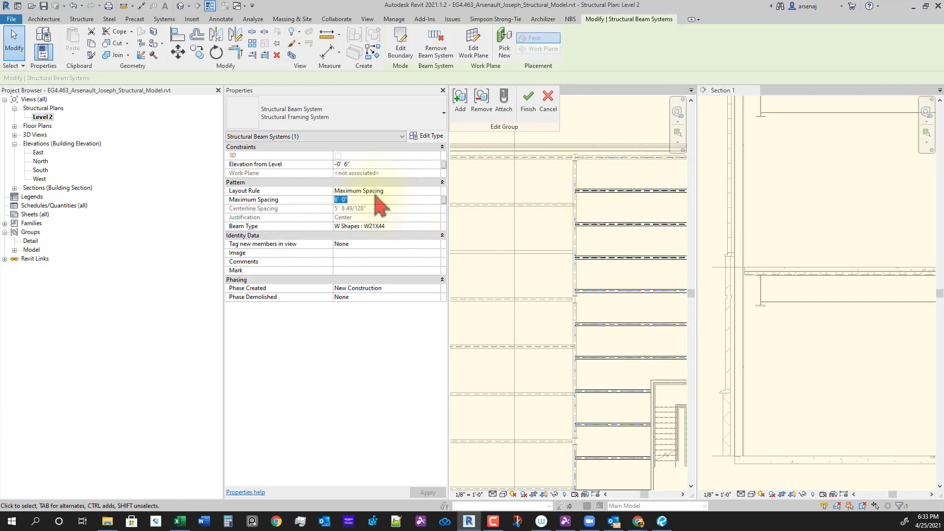
type("8 1")
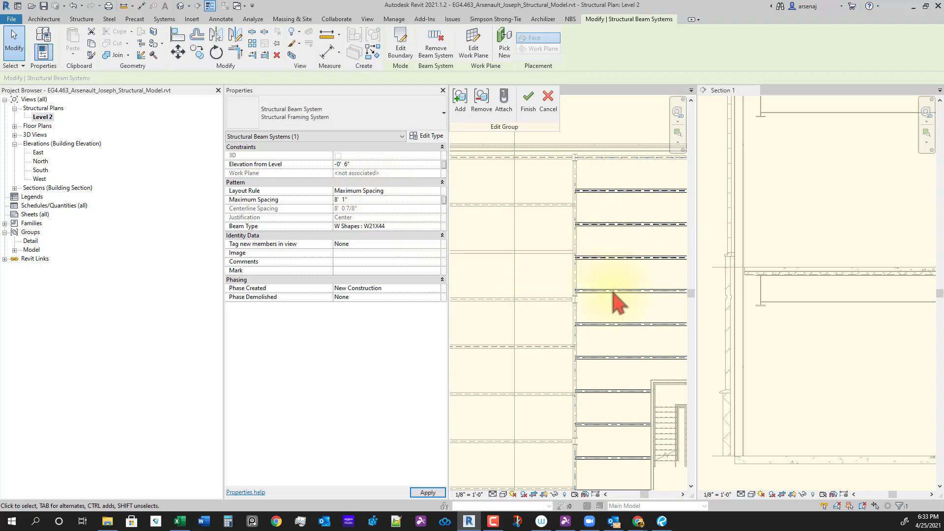
Finish editing the stair 1 group and clear the selection
middle_click_drag(580, 283, 567, 241)
scroll(567, 240, "down", 1)
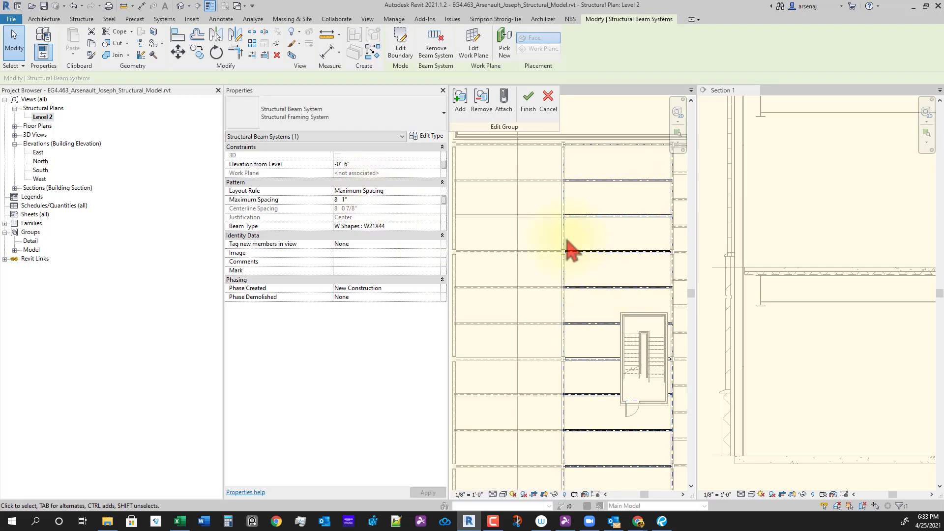
left_click(529, 103)
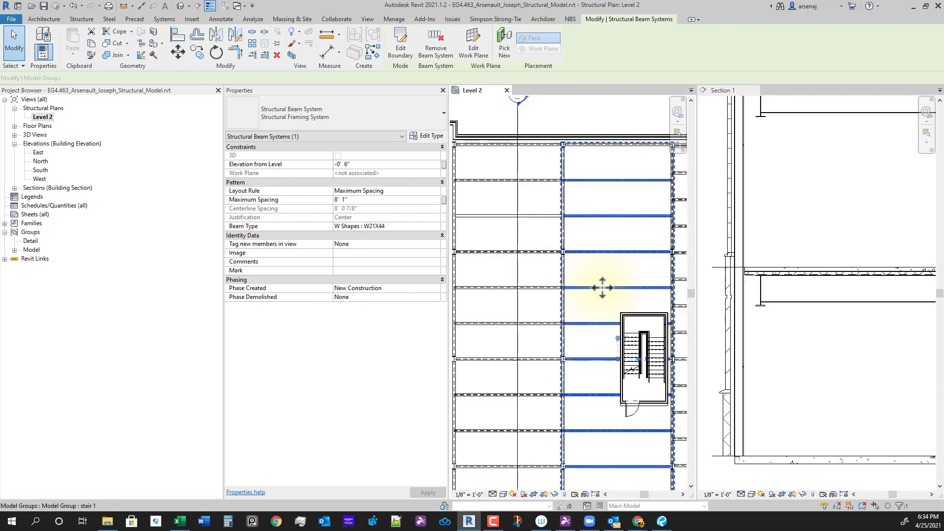
scroll(607, 300, "down", 2)
middle_click_drag(613, 302, 508, 238)
key("Escape")
Select the five remaining beam systems outside the stair groups that still have 6' 0" spacing and set their fixed spacing to 8' 1"
scroll(576, 386, "up", 3)
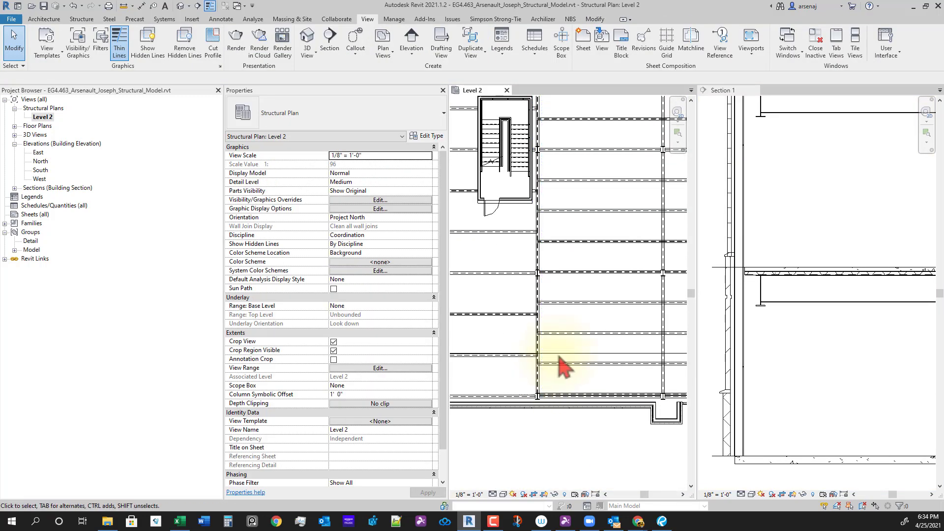
left_click(609, 380)
scroll(612, 374, "down", 1)
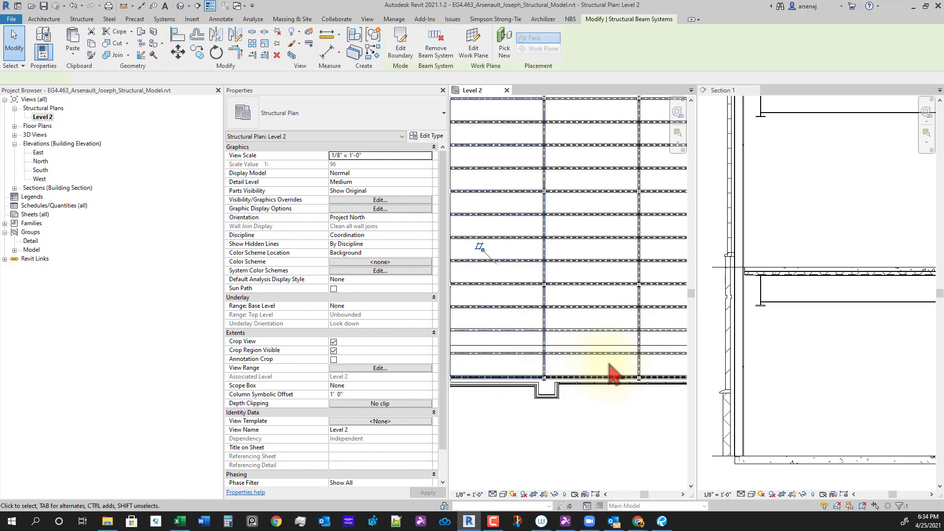
left_click(608, 354, "ctrl")
middle_click_drag(651, 401, 577, 394)
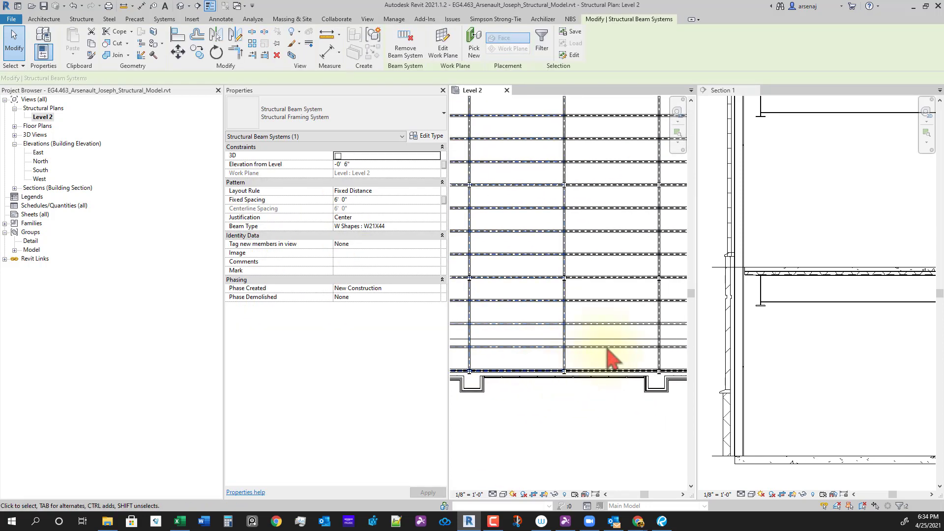
key("Tab")
scroll(639, 388, "down", 1)
middle_click_drag(643, 390, 565, 372)
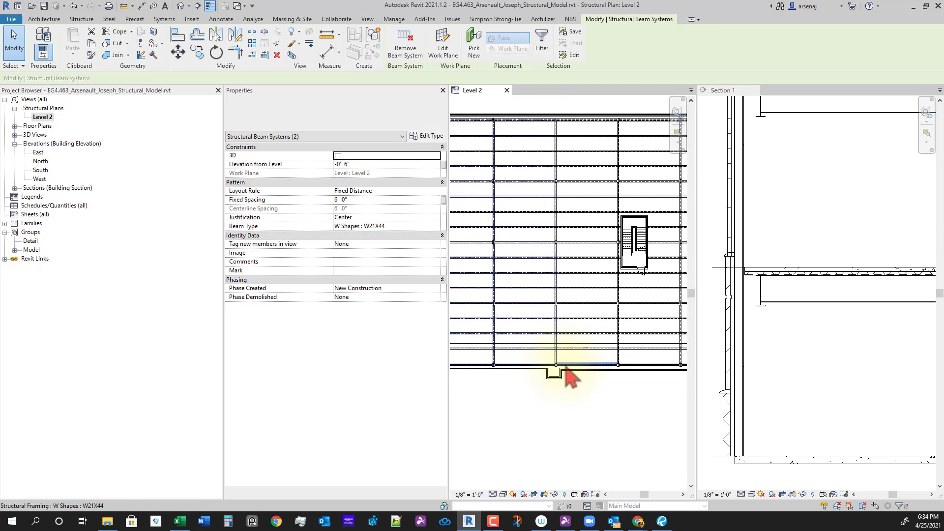
left_click(601, 348, "ctrl")
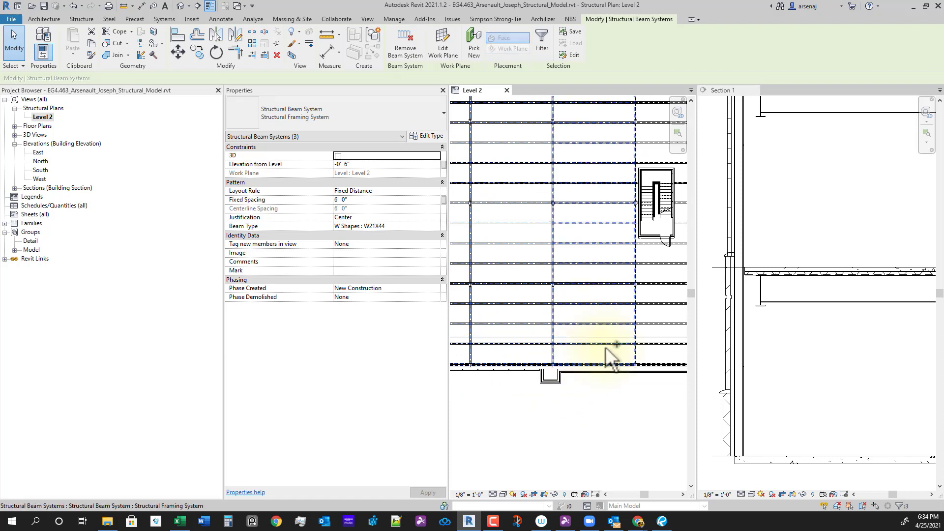
left_click(606, 348, "ctrl")
scroll(629, 403, "down", 1)
middle_click_drag(629, 403, 516, 394)
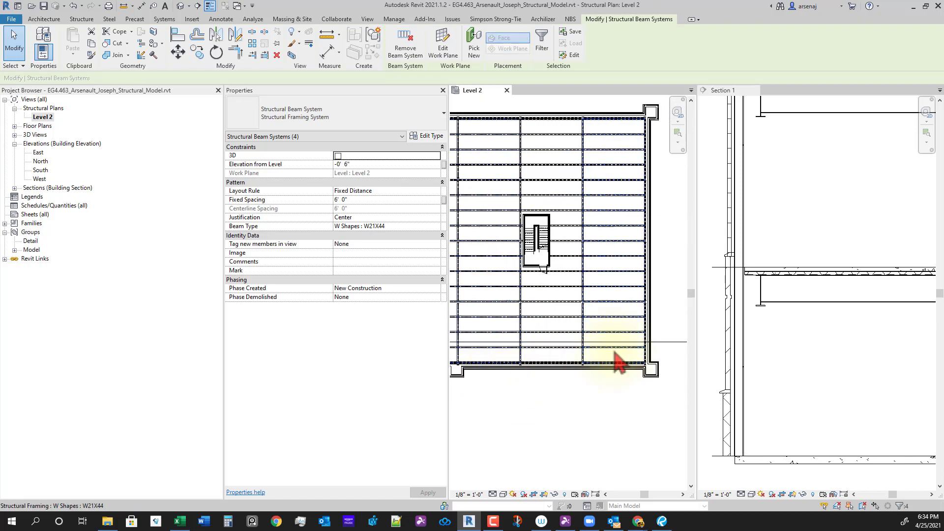
left_click(368, 199)
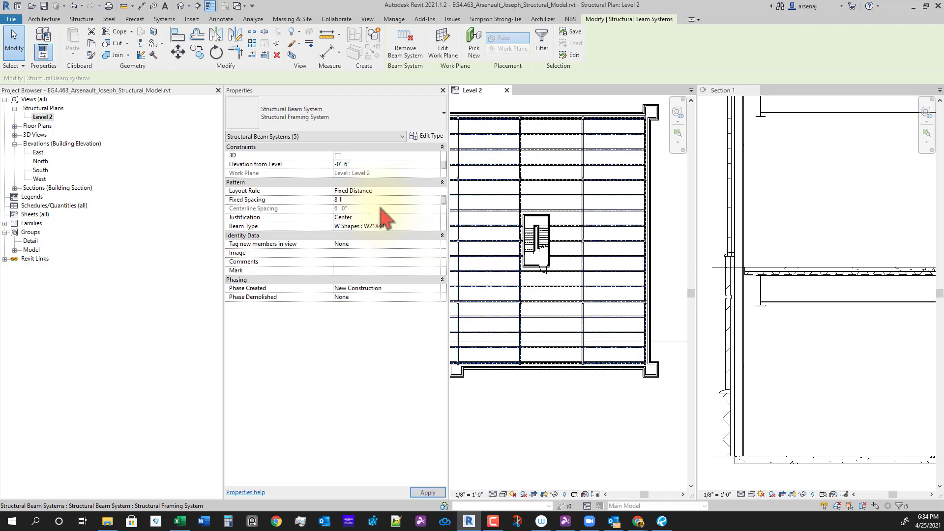
type("8 1")
key("Return")
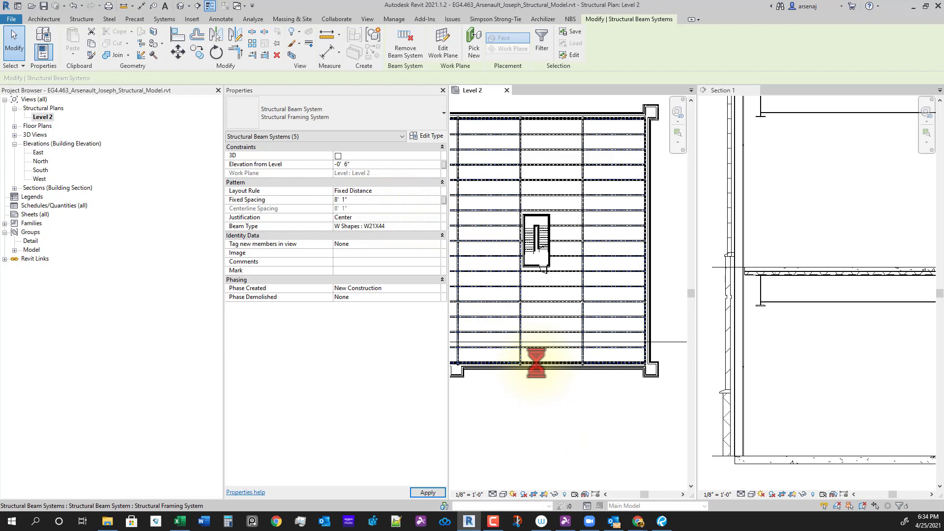
Examine the respaced beams across the bays from the stair 1 bay to the stair 2 bay
mouse_move(594, 392)
middle_mouse_down()
mouse_move(615, 418)
mouse_move(572, 409)
mouse_move(610, 386)
middle_mouse_up()
scroll(566, 414, "down", 1)
scroll(525, 401, "down", 2)
scroll(506, 370, "up", 3)
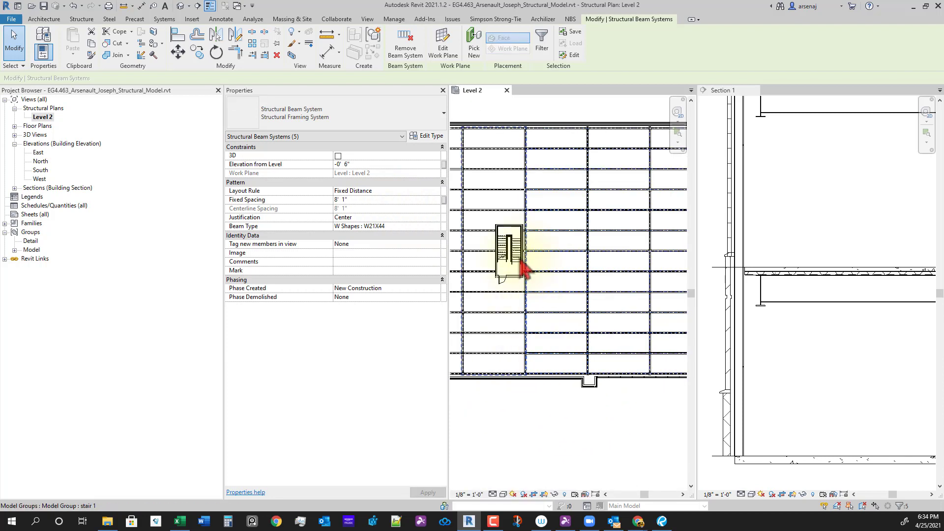
scroll(522, 260, "up", 2)
scroll(581, 345, "down", 2)
scroll(654, 433, "down", 1)
middle_click_drag(655, 433, 597, 405)
scroll(654, 393, "down", 1)
middle_click_drag(654, 393, 491, 365)
scroll(580, 398, "up", 2)
scroll(563, 364, "up", 1)
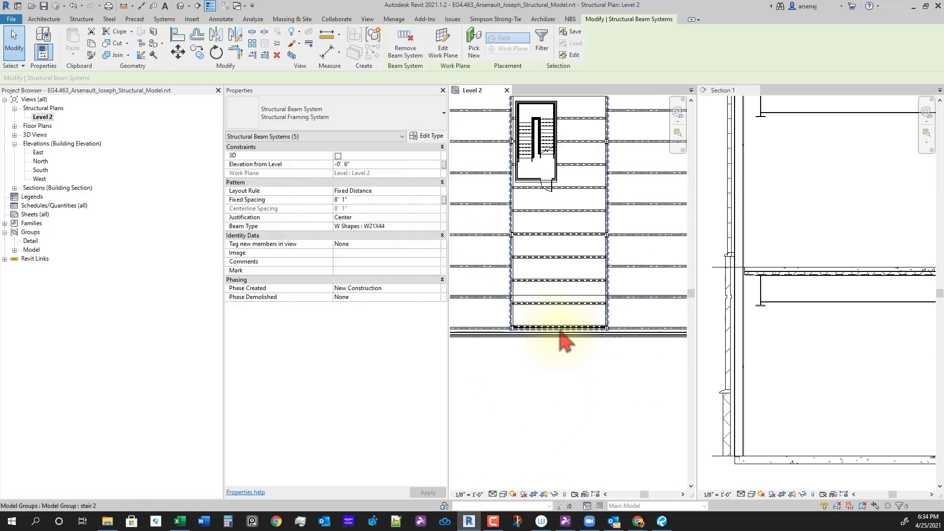
Open the stair 2 model group for editing and set its beam system's fixed spacing to 8' 1"
left_click(566, 341)
double_click(556, 322)
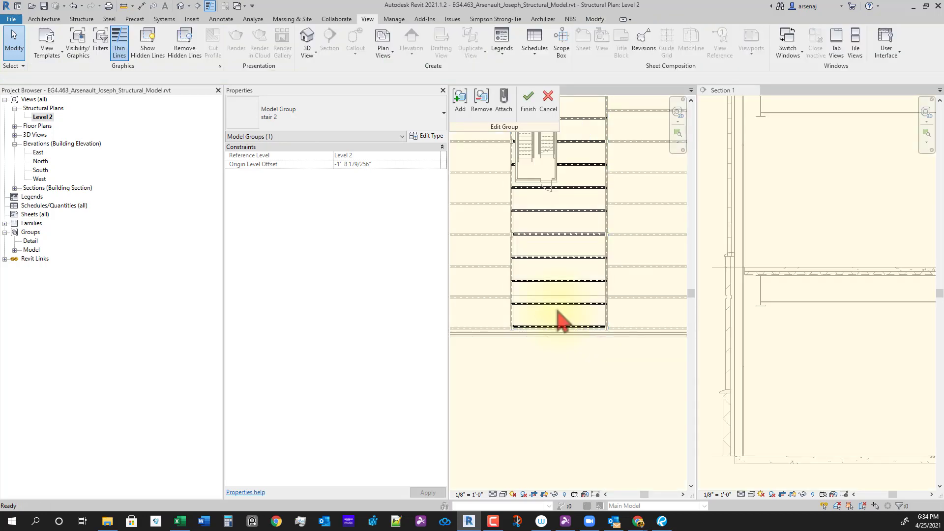
left_click(558, 311)
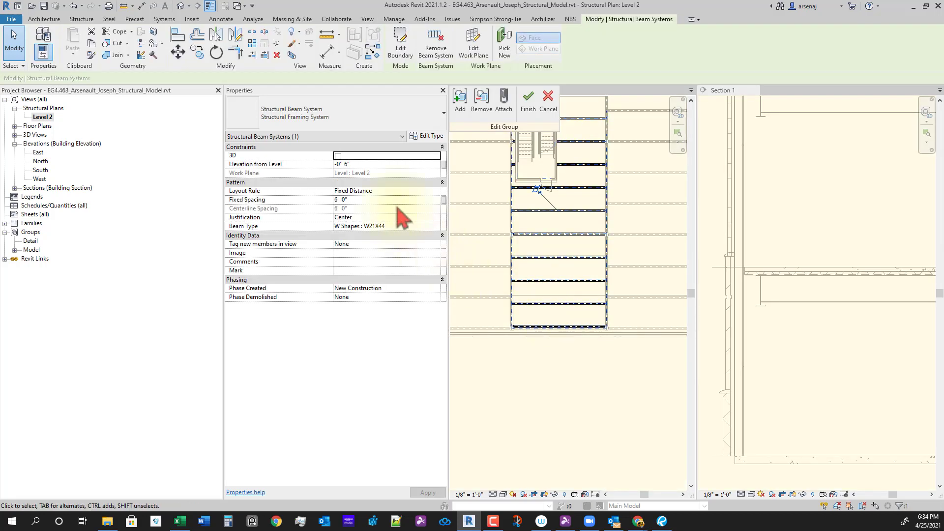
left_click(367, 202)
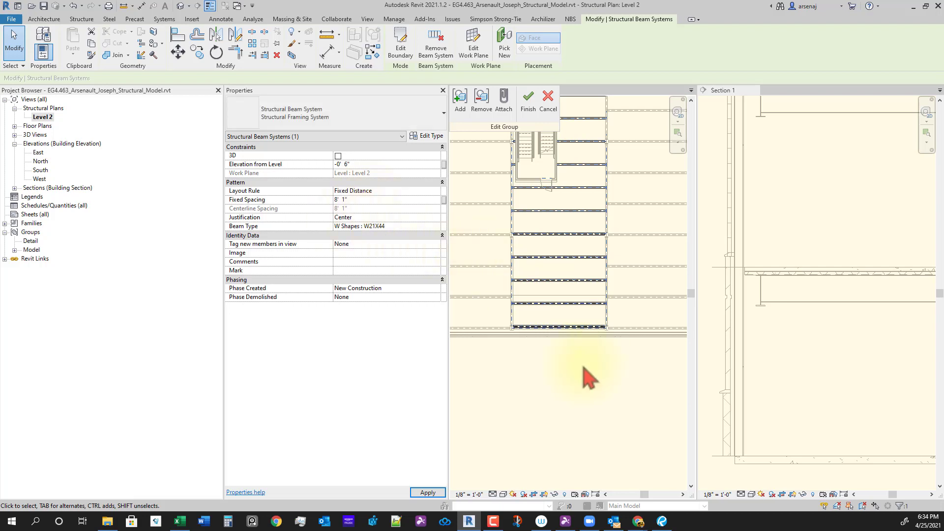
Change the stair 2 beam system's layout rule to Maximum Spacing with a maximum spacing of 8' 1"
left_click(436, 192)
left_click(371, 217)
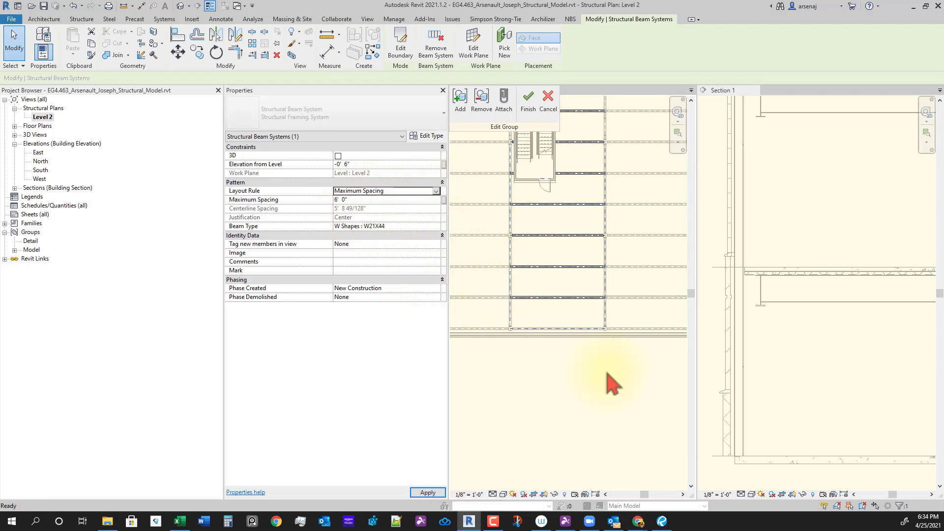
middle_click_drag(531, 385, 559, 424)
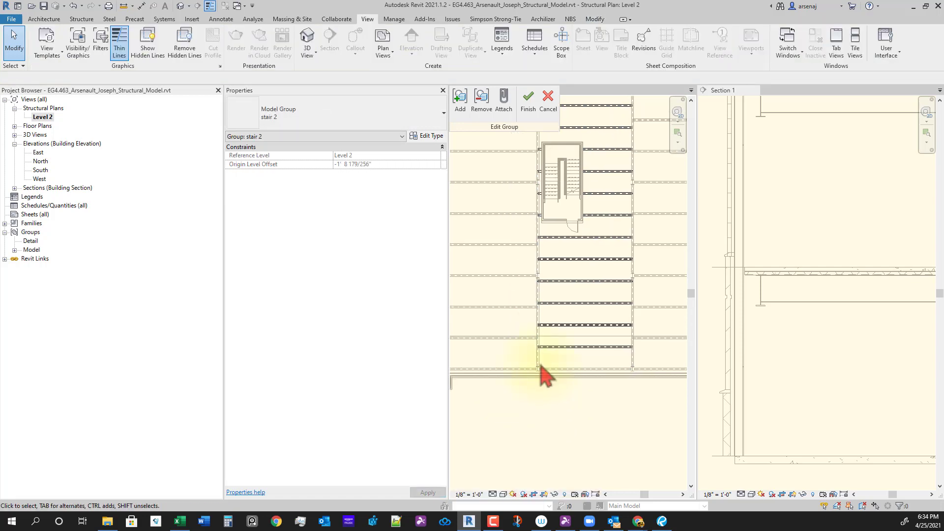
left_click(589, 337)
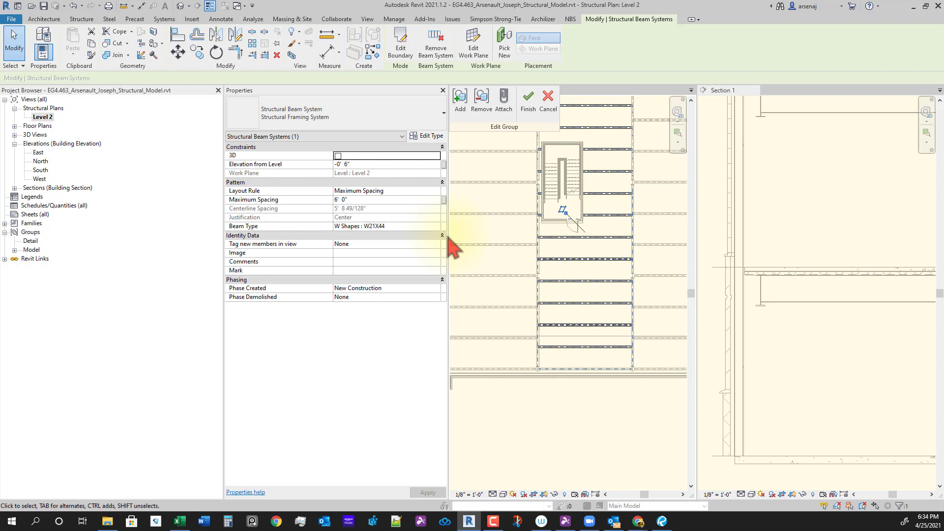
left_click(372, 200)
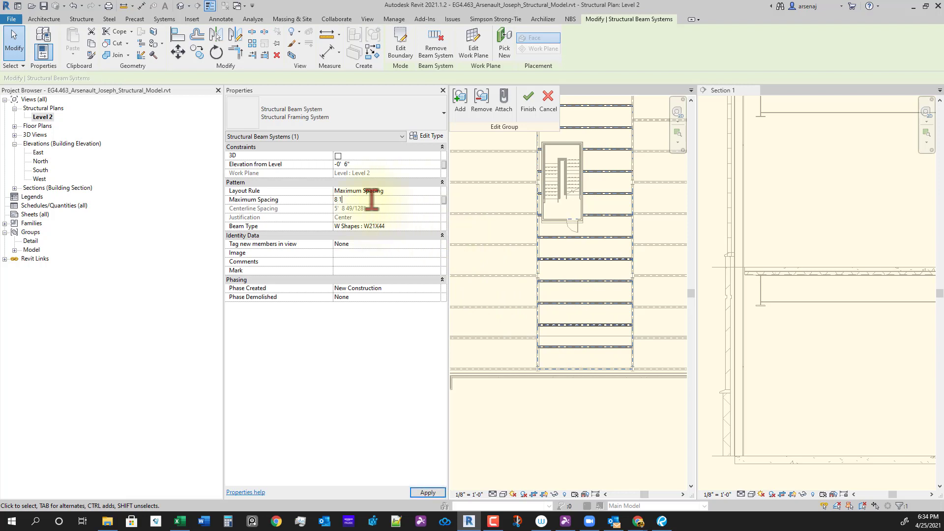
type("8 1")
key("Return")
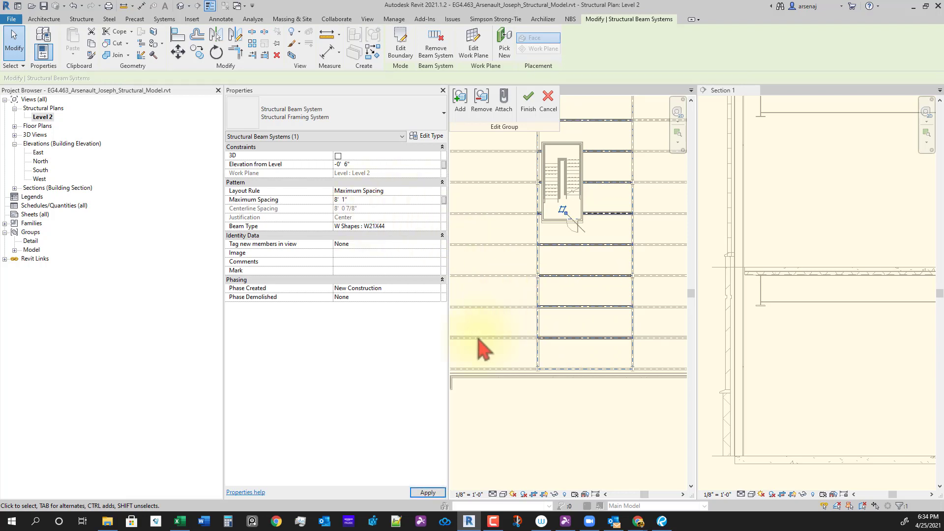
Check the stair 2 bay's beams against the adjacent bays, then finish editing the group and deselect it
scroll(553, 271, "down", 1)
key("Escape")
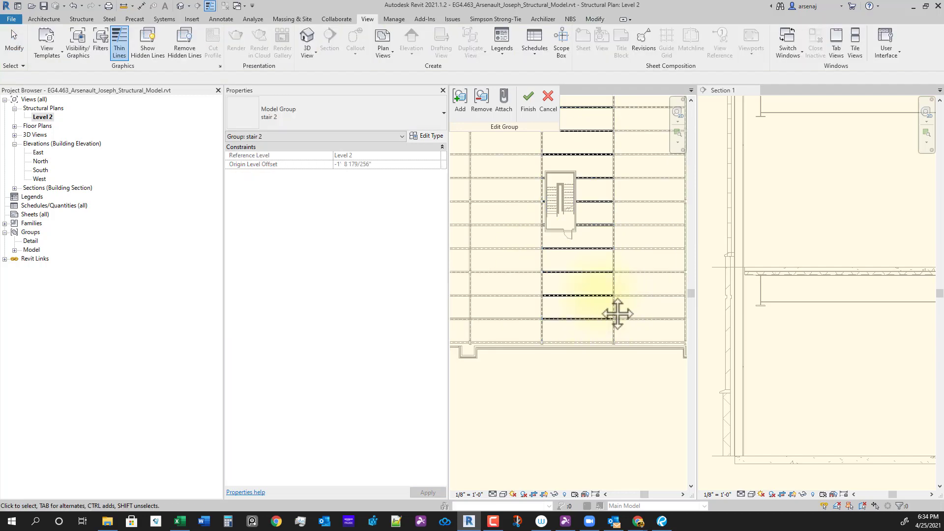
scroll(597, 305, "up", 4)
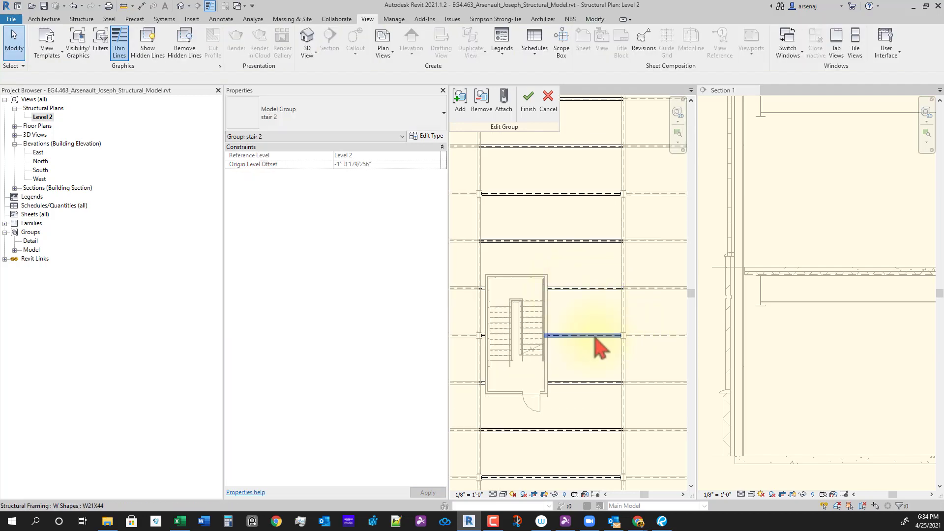
scroll(571, 344, "down", 2)
middle_click_drag(602, 391, 580, 348)
scroll(570, 329, "down", 1)
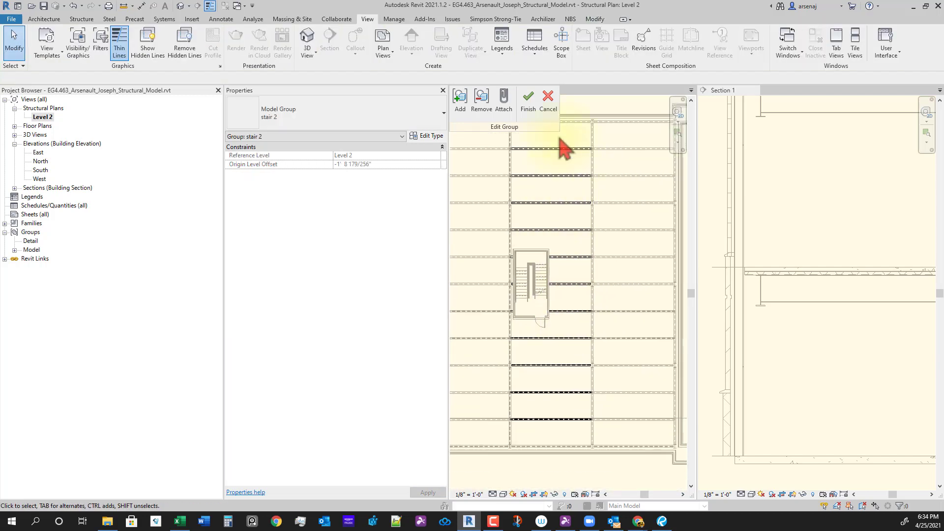
left_click(528, 101)
middle_click_drag(504, 411, 607, 296)
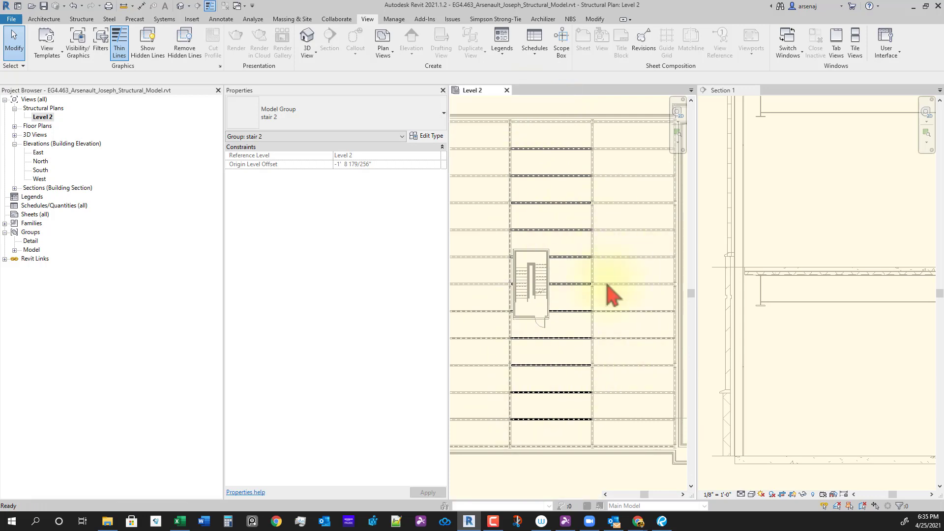
scroll(574, 382, "down", 4)
mouse_move(541, 424)
middle_mouse_down()
mouse_move(590, 435)
mouse_move(652, 407)
middle_mouse_up()
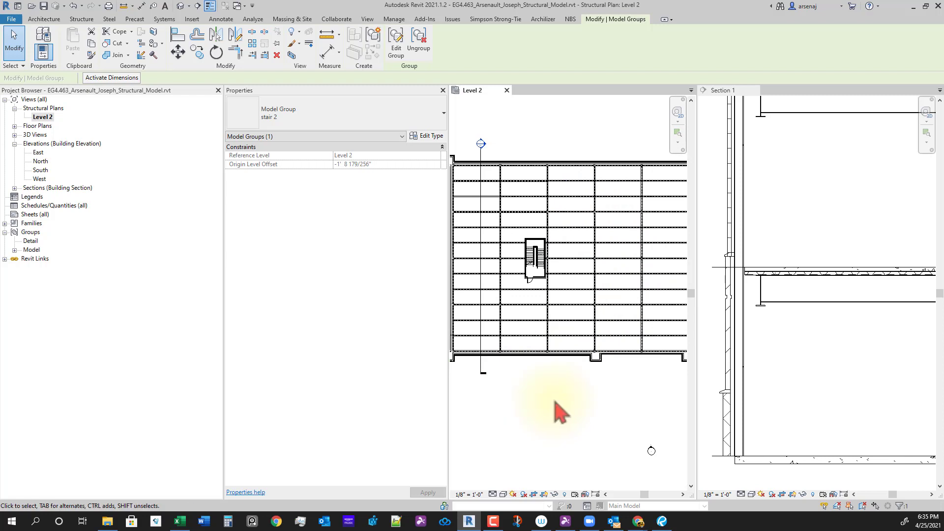
scroll(598, 407, "down", 3)
left_click(571, 378)
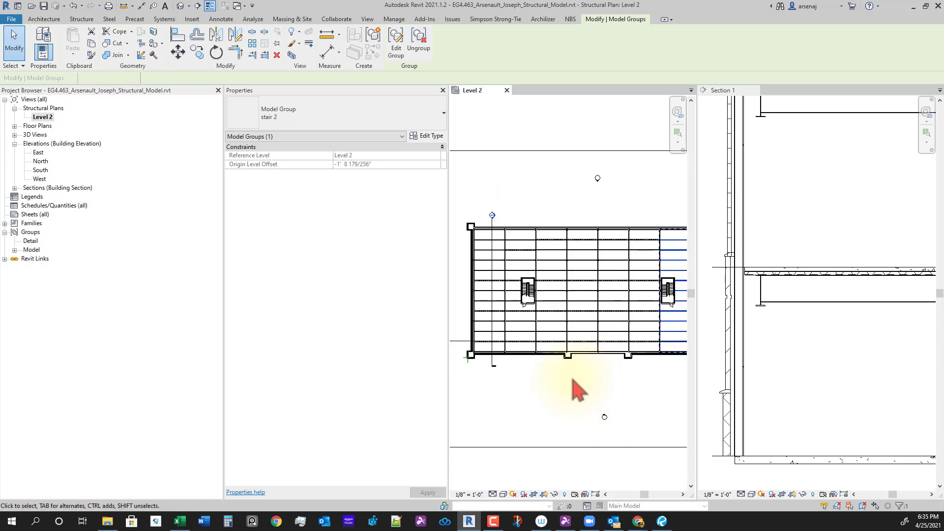
Examine the beam layout over the whole Level 2 plan, including the beam and column alignment in the corner bay
middle_click_drag(605, 381, 477, 381)
scroll(480, 380, "down", 1)
middle_click_drag(567, 428, 645, 419)
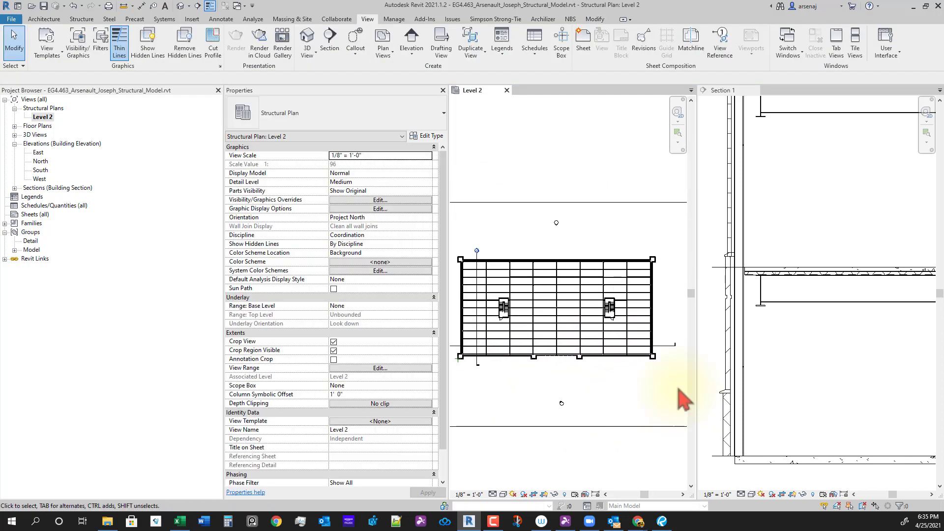
scroll(521, 349, "up", 1)
scroll(560, 399, "down", 1)
middle_click_drag(560, 400, 647, 363)
scroll(581, 317, "up", 5)
scroll(598, 315, "up", 2)
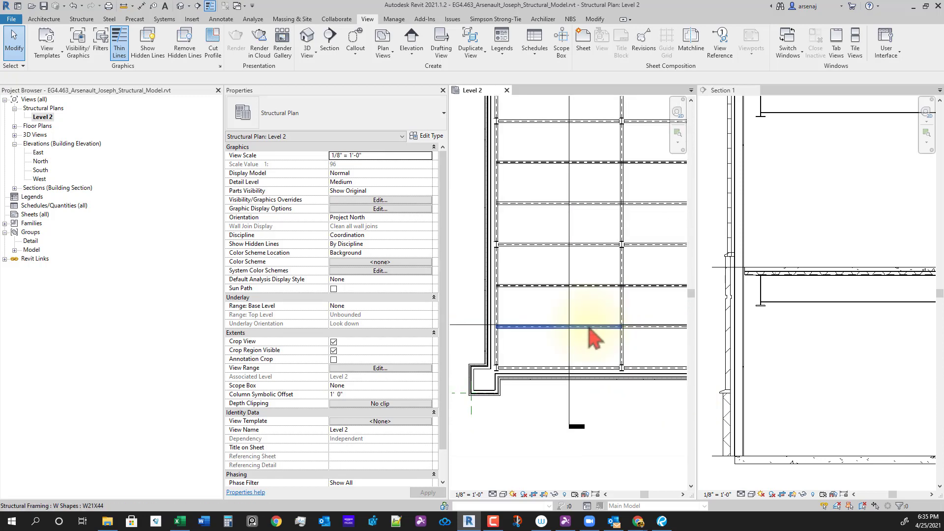
scroll(586, 322, "down", 4)
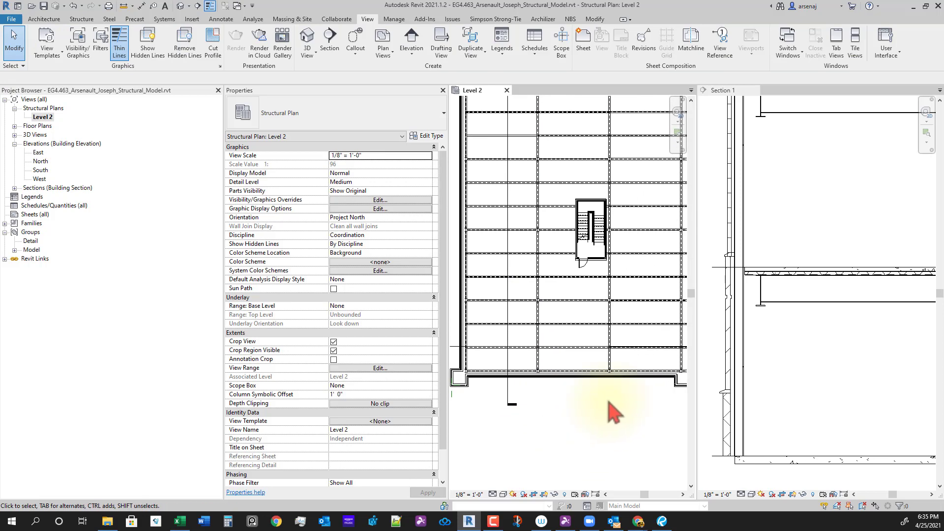
scroll(593, 414, "up", 4)
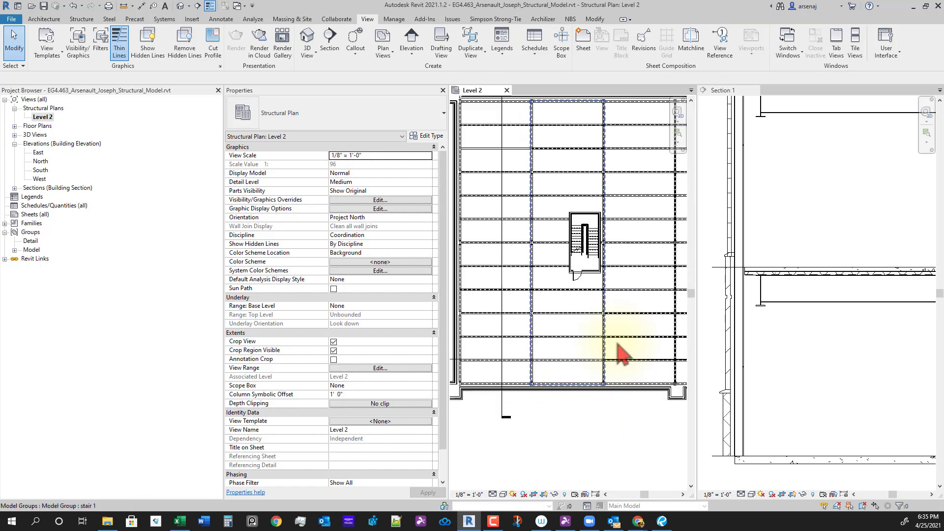
mouse_move(605, 358)
middle_mouse_down()
mouse_move(631, 373)
mouse_move(554, 362)
mouse_move(611, 344)
middle_mouse_up()
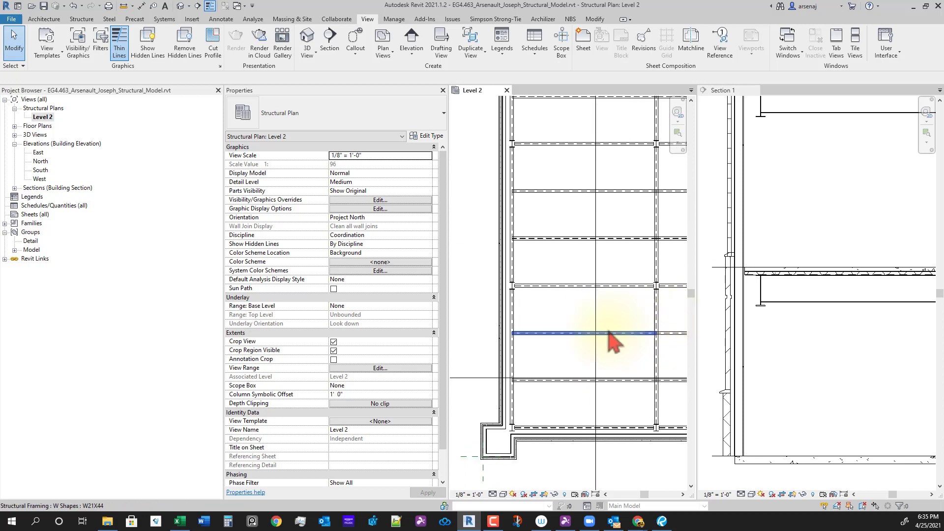
key("Tab")
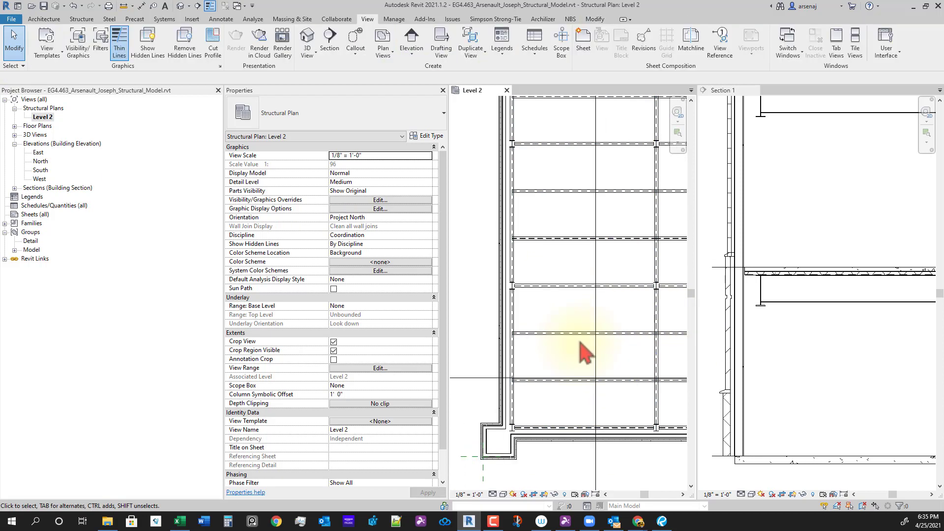
scroll(600, 359, "down", 3)
middle_click_drag(615, 445, 534, 388)
scroll(537, 386, "down", 3)
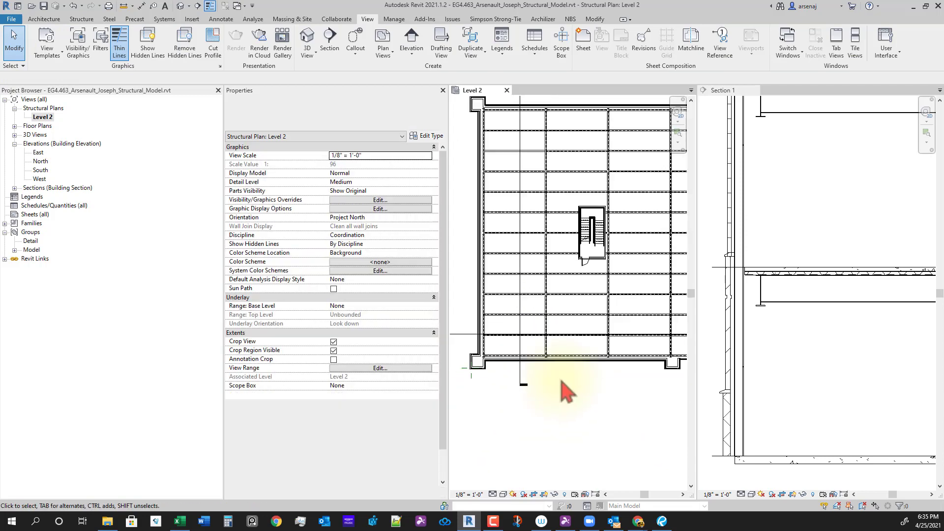
scroll(628, 385, "down", 1)
middle_click_drag(684, 338, 559, 372)
scroll(586, 362, "down", 1)
middle_click_drag(512, 447, 564, 378)
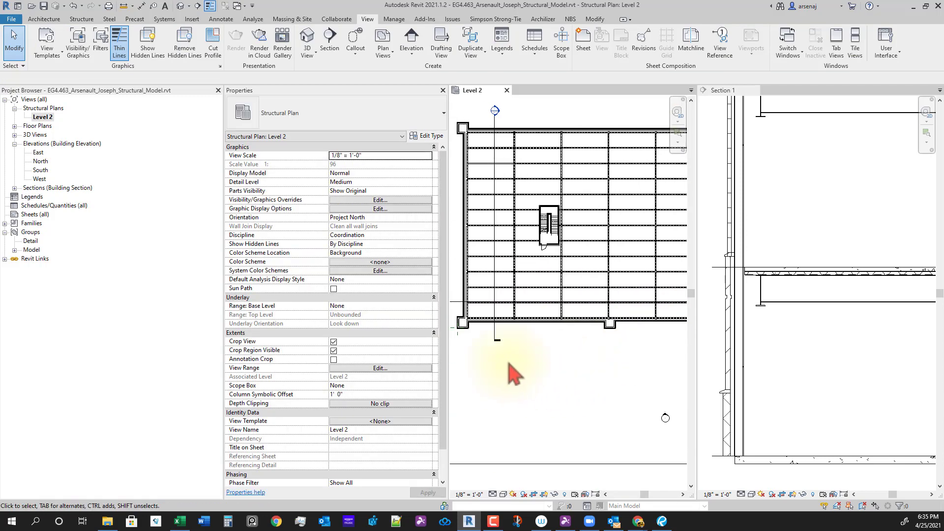
Create a view template named Structural Plan from the Level 2 structural plan view
left_click(48, 120)
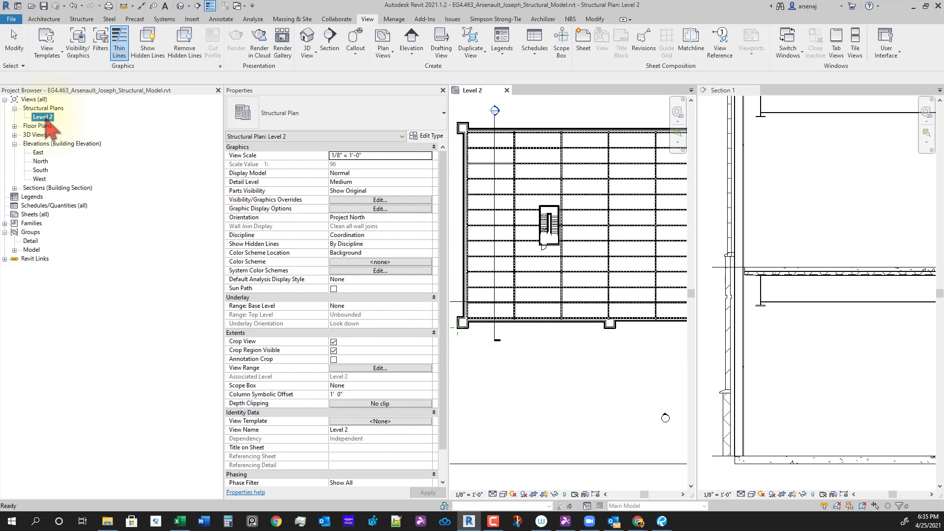
right_click(50, 127)
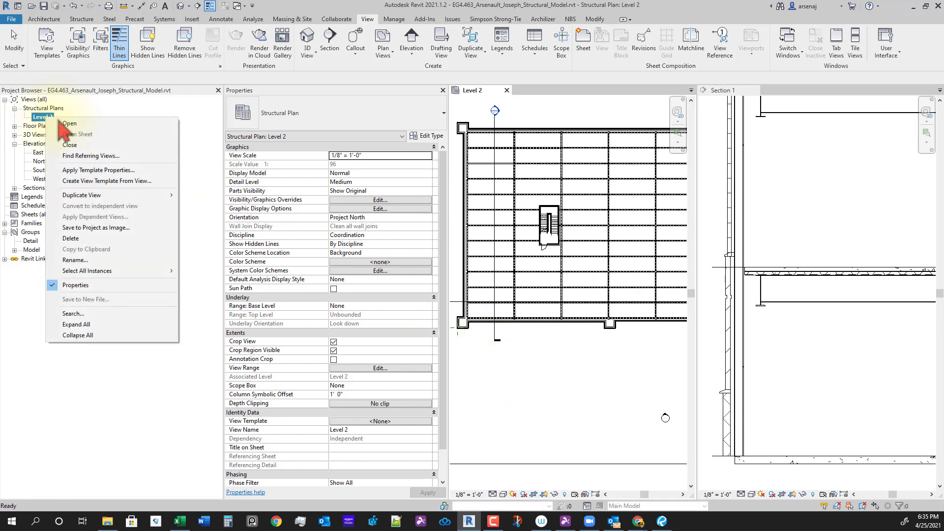
left_click(127, 182)
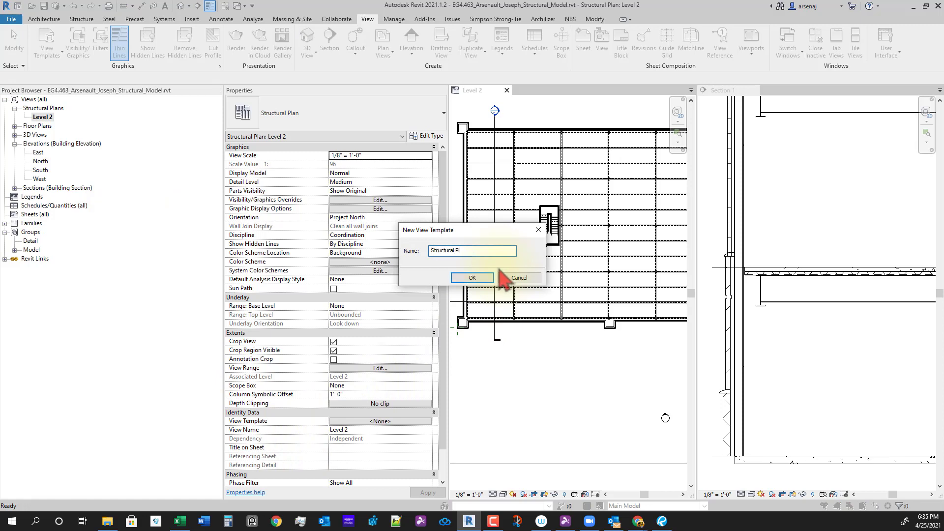
key("Return")
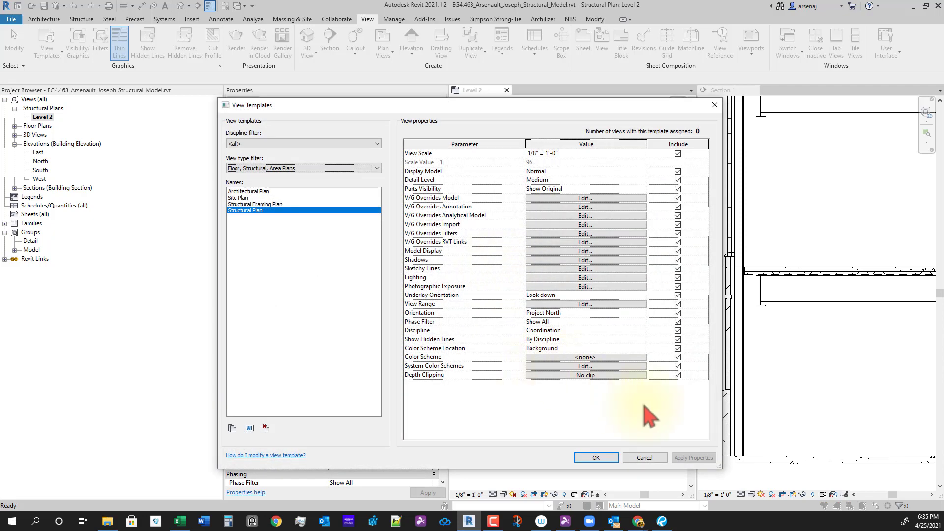
left_click(596, 457)
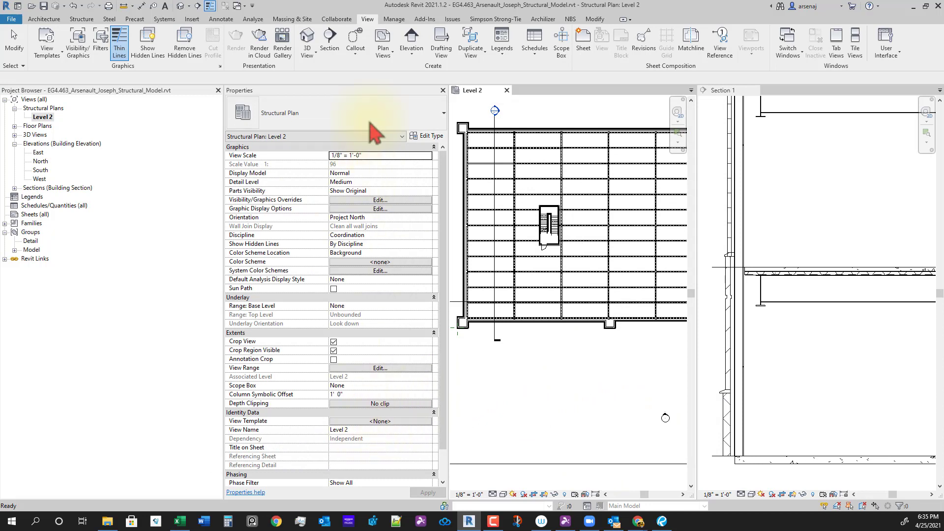
Compare the settings and model visibility overrides of the Structural Framing Plan and Structural Plan templates offered for the Level 2 view
scroll(589, 431, "down", 3)
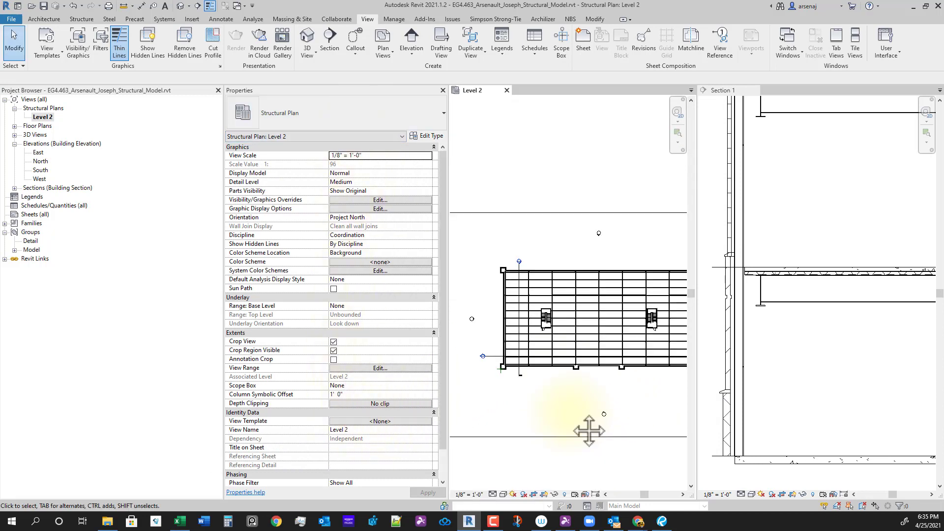
scroll(481, 418, "up", 4)
scroll(537, 369, "down", 2)
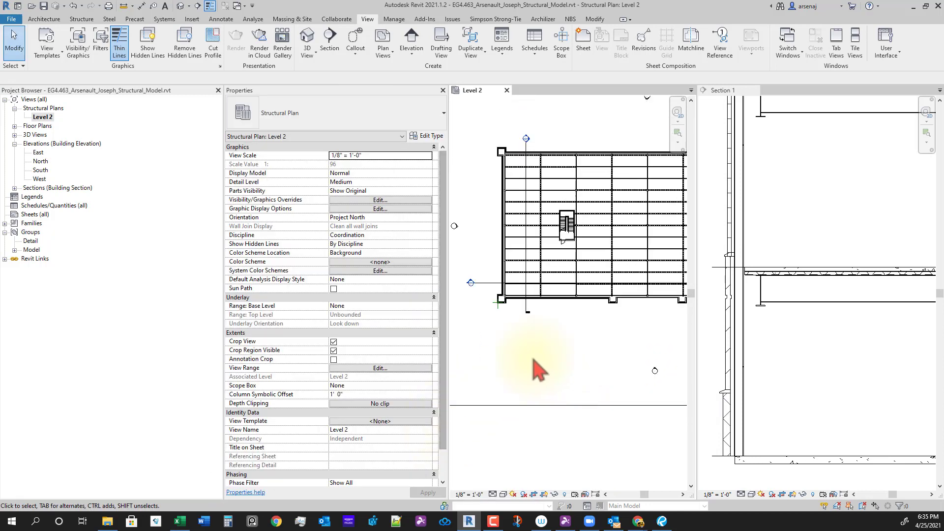
left_click(386, 422)
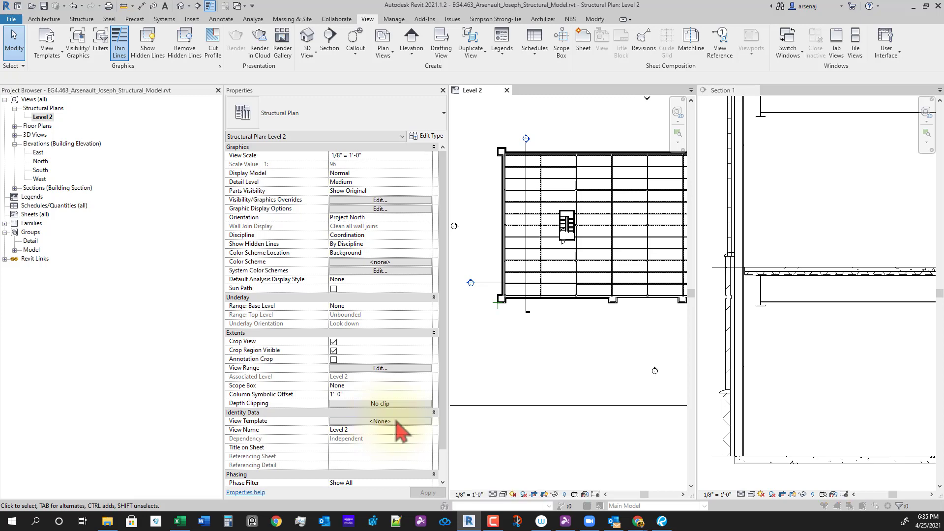
key("Escape")
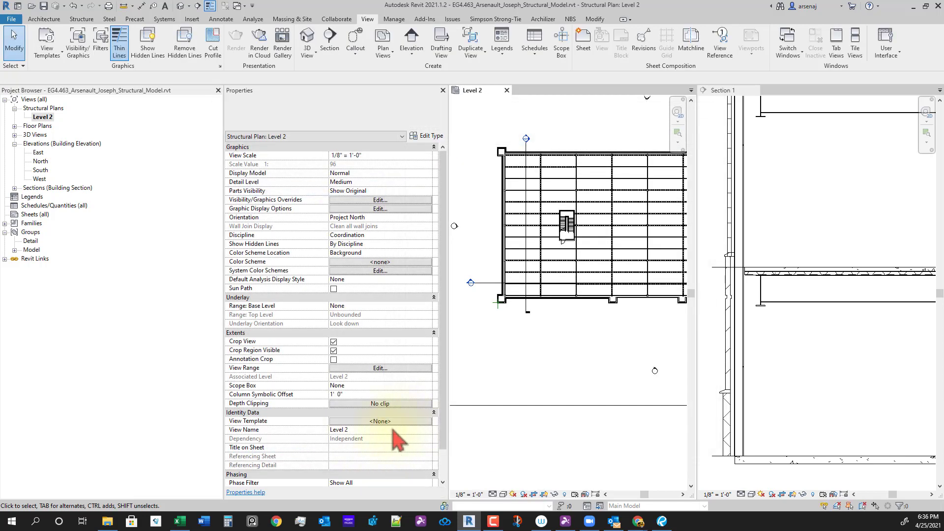
left_click(386, 423)
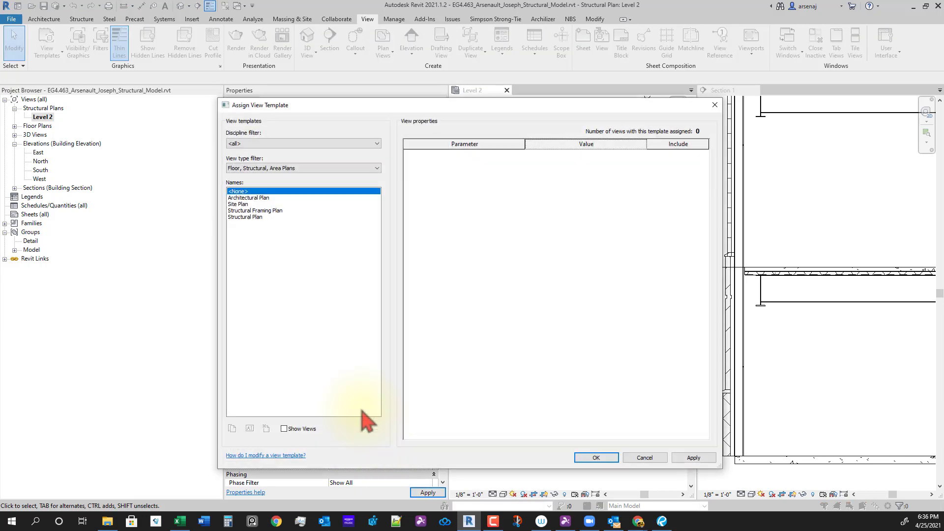
left_click(274, 212)
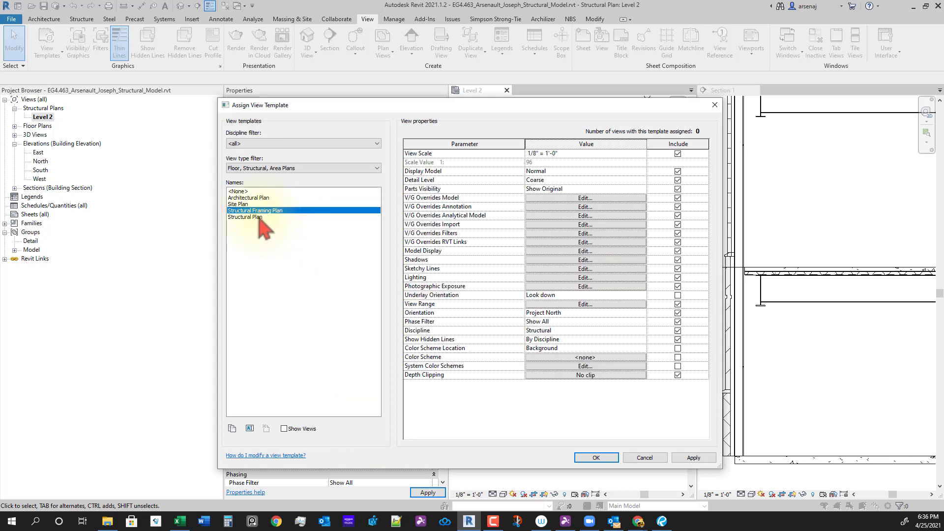
left_click(257, 218)
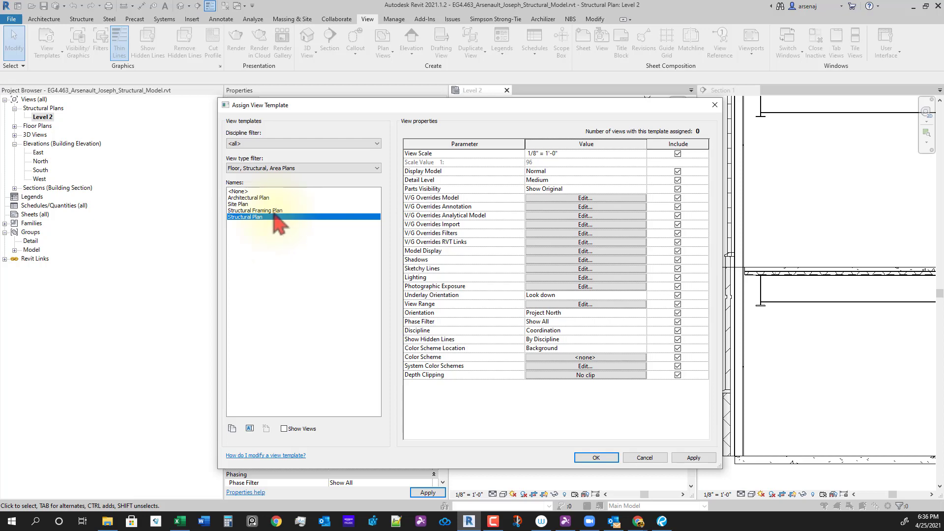
left_click(573, 198)
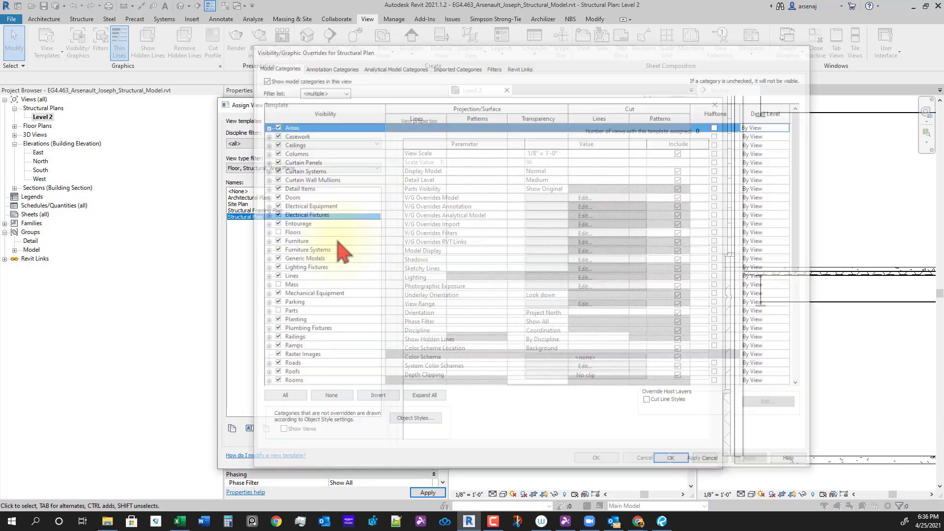
key("Escape")
left_click(305, 210)
left_click(590, 199)
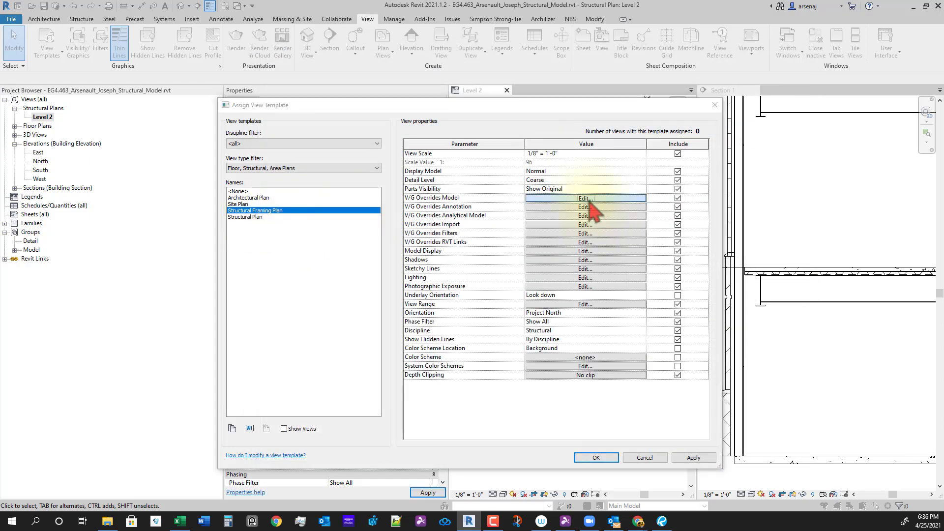
key("Escape")
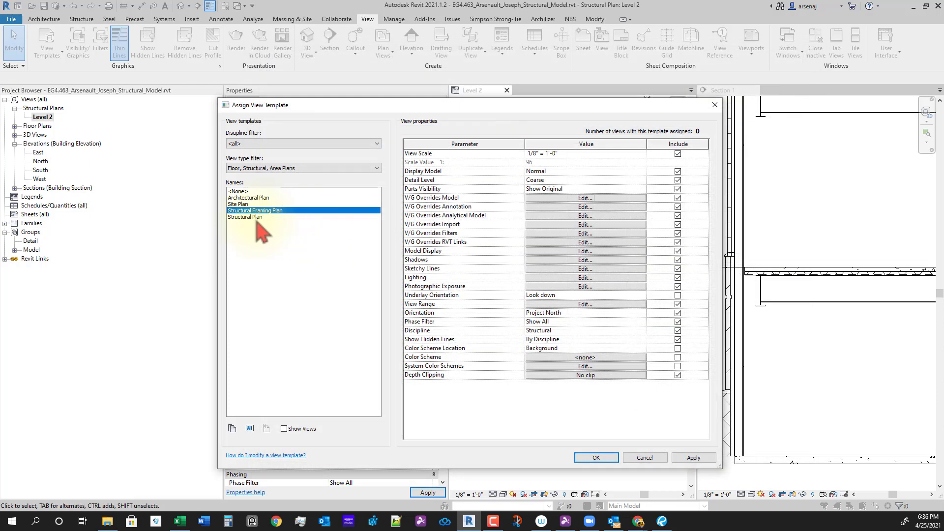
Assign the Structural Plan view template to the Level 2 structural plan view
left_click(256, 217)
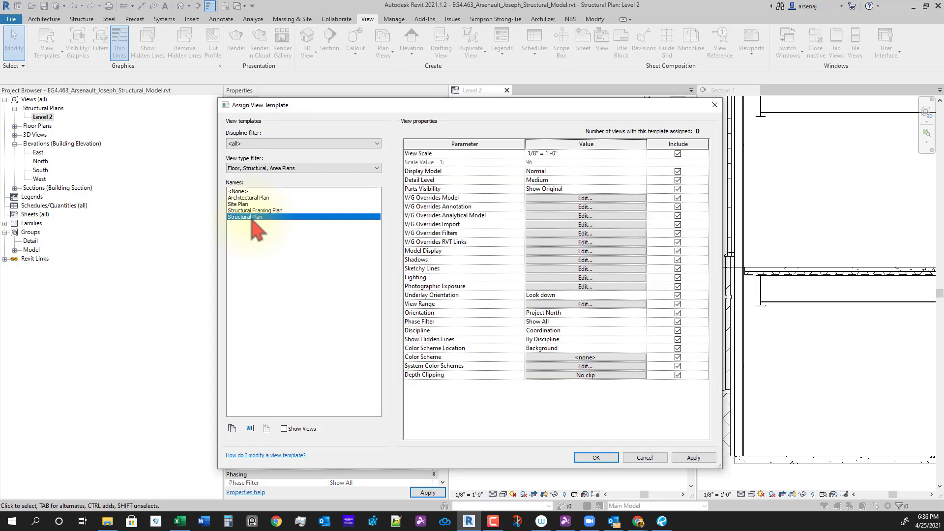
key("Return")
middle_click_drag(586, 369, 540, 364)
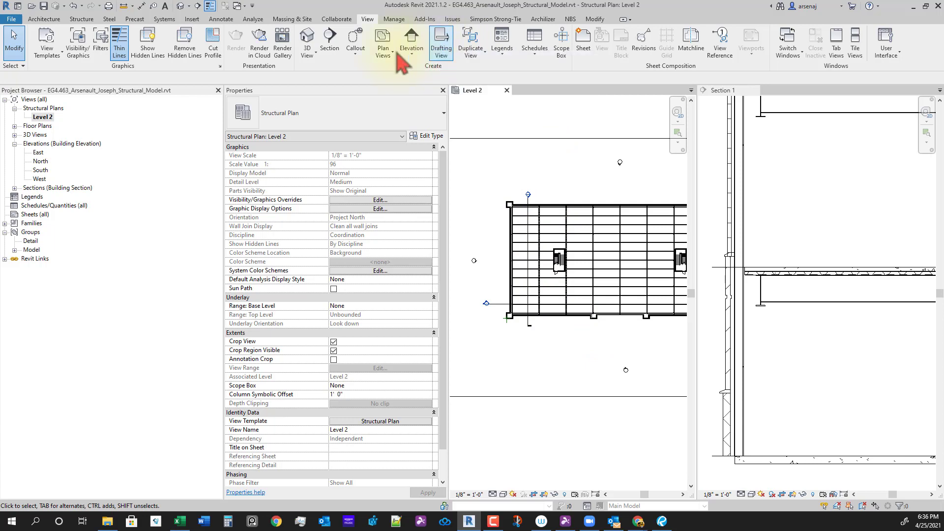
Create new structural plan views for Level 3 and Level 4
left_click(383, 45)
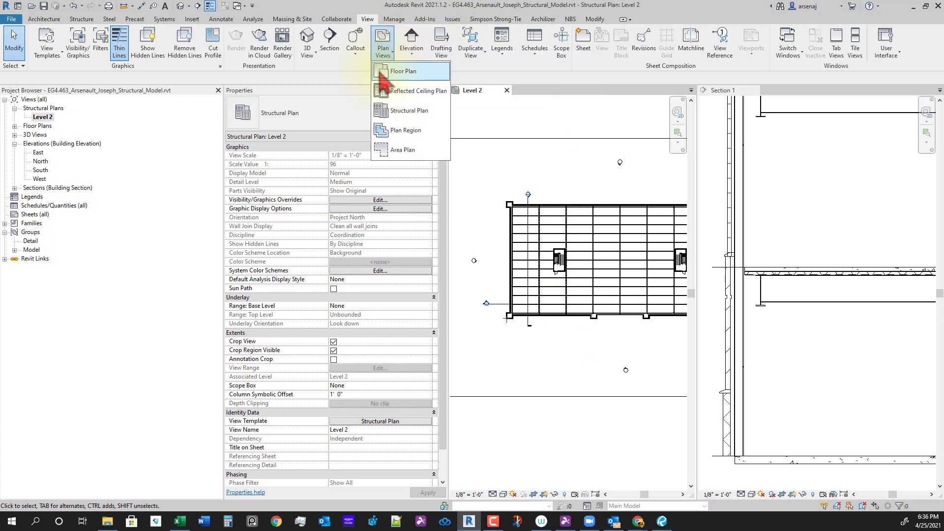
left_click(392, 116)
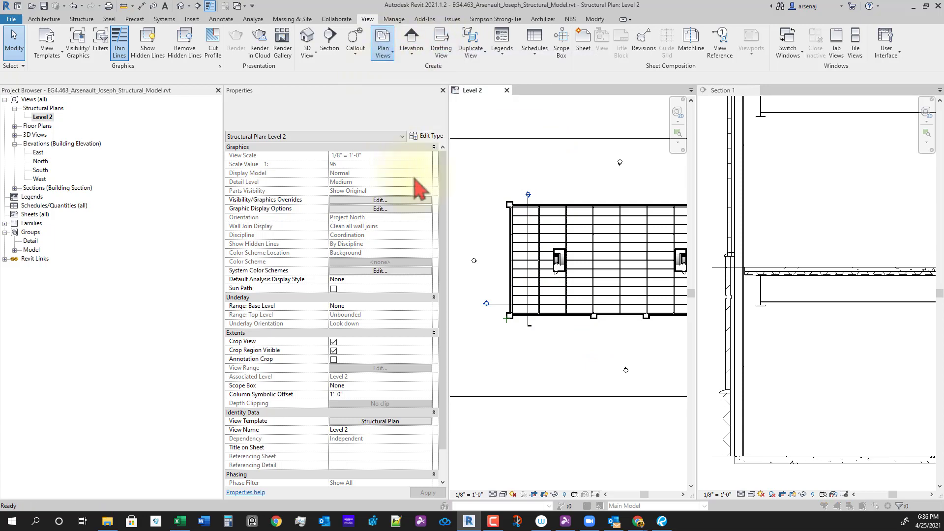
left_click(426, 226)
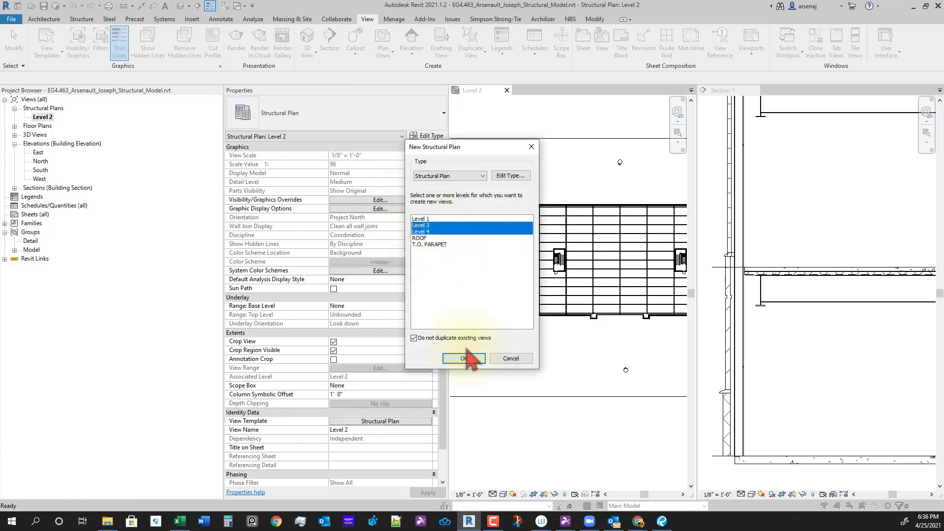
left_click(423, 232, "ctrl")
left_click(476, 354)
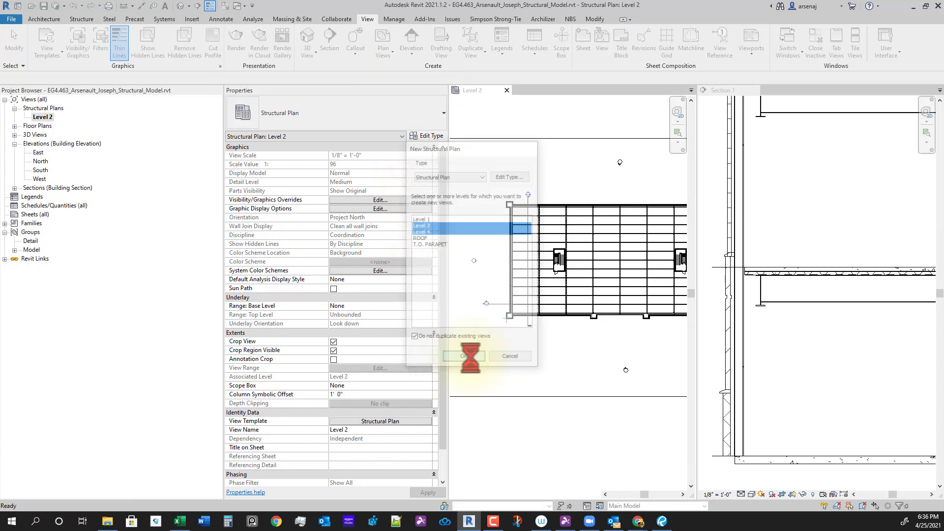
middle_click_drag(583, 374, 573, 375)
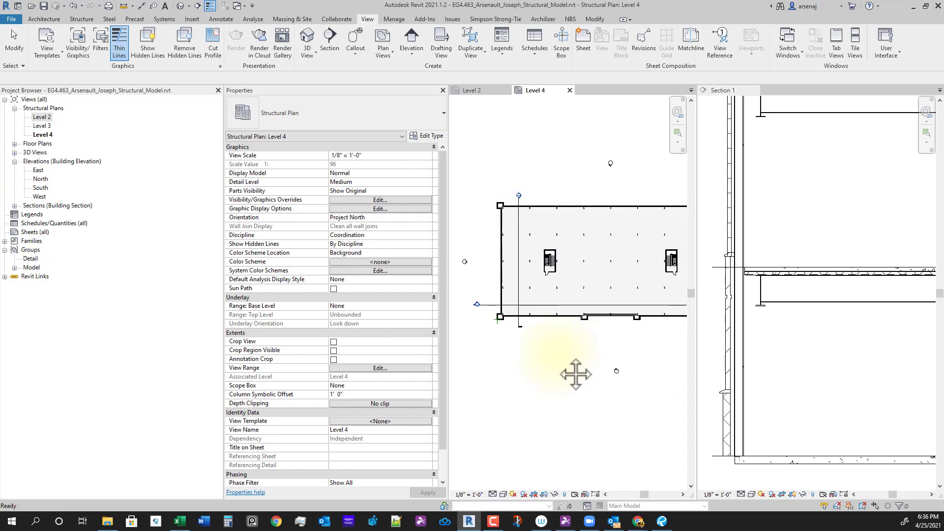
Assign the Structural Plan view template to the Level 3 and Level 4 structural plans together
left_click(49, 134)
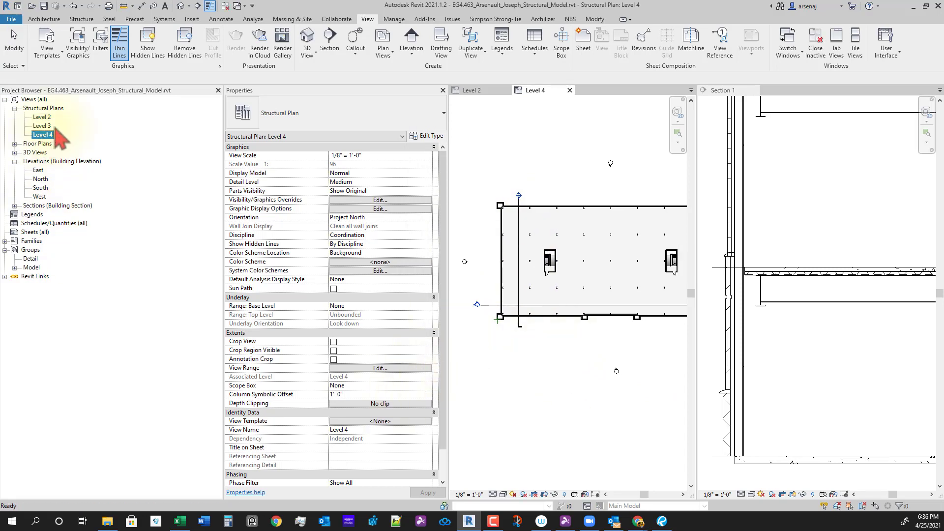
left_click(42, 126, "ctrl")
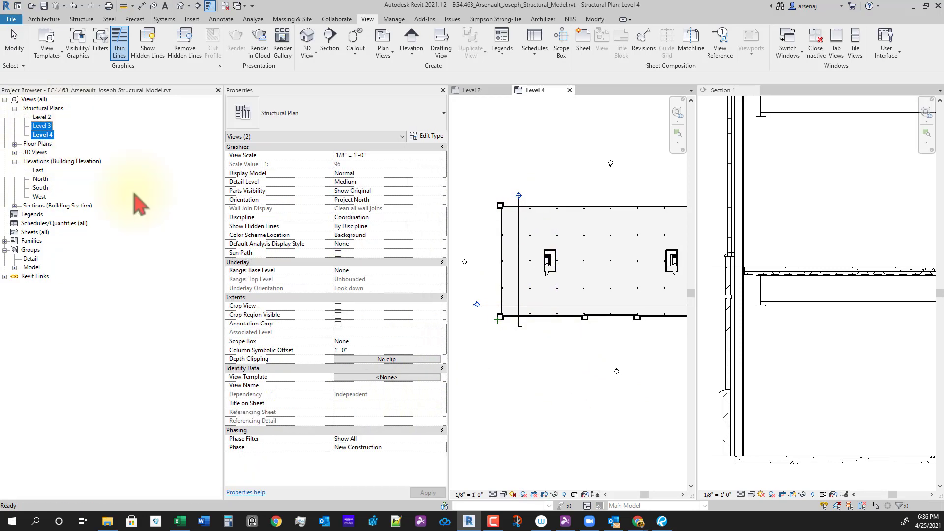
left_click(383, 378)
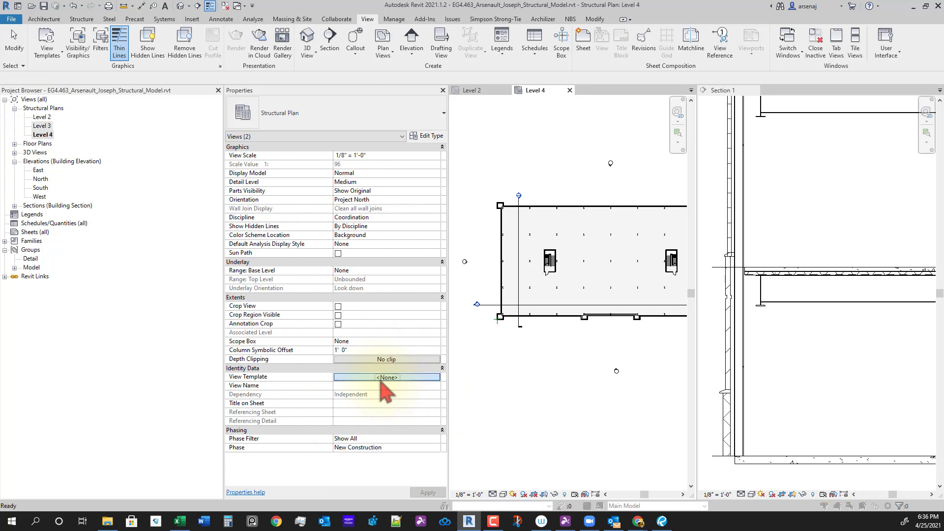
left_click(248, 217)
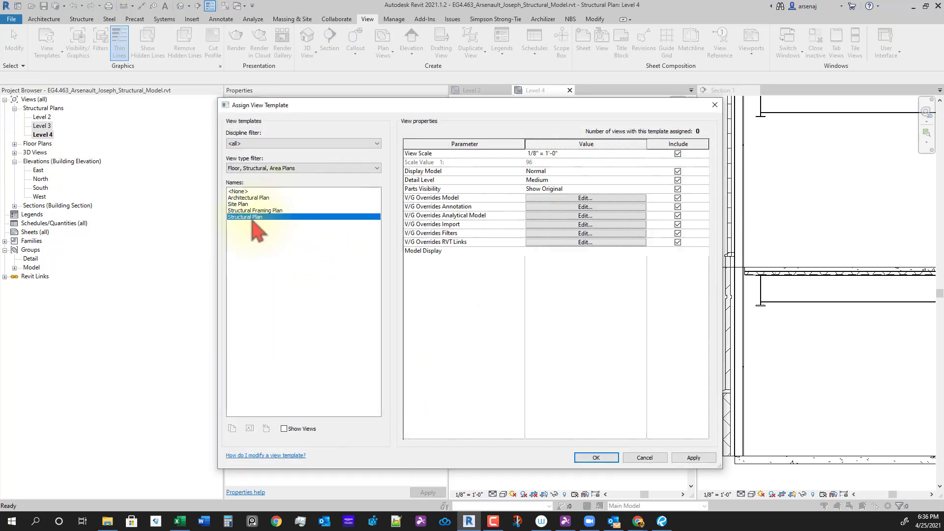
left_click(596, 458)
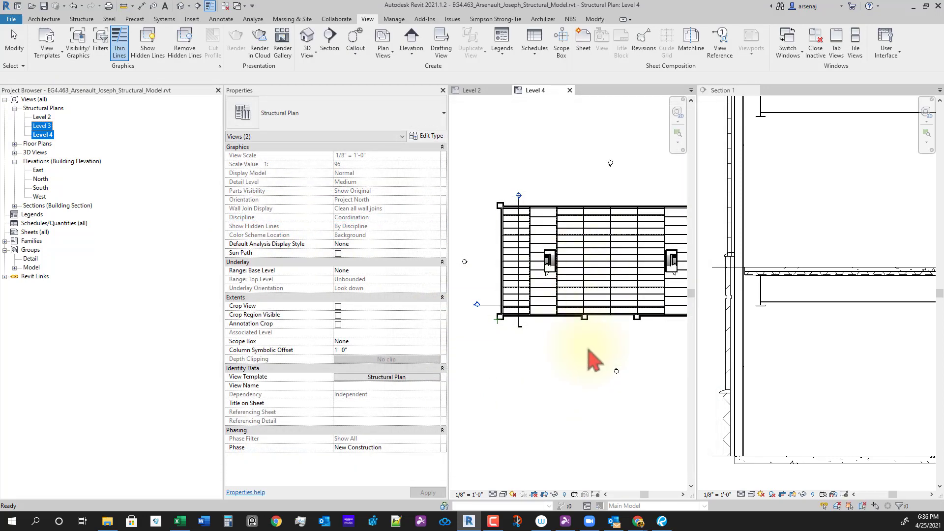
Examine the beam layout in the Level 4 structural plan and the model category visibility overrides in its Structural Plan template
scroll(597, 362, "down", 1)
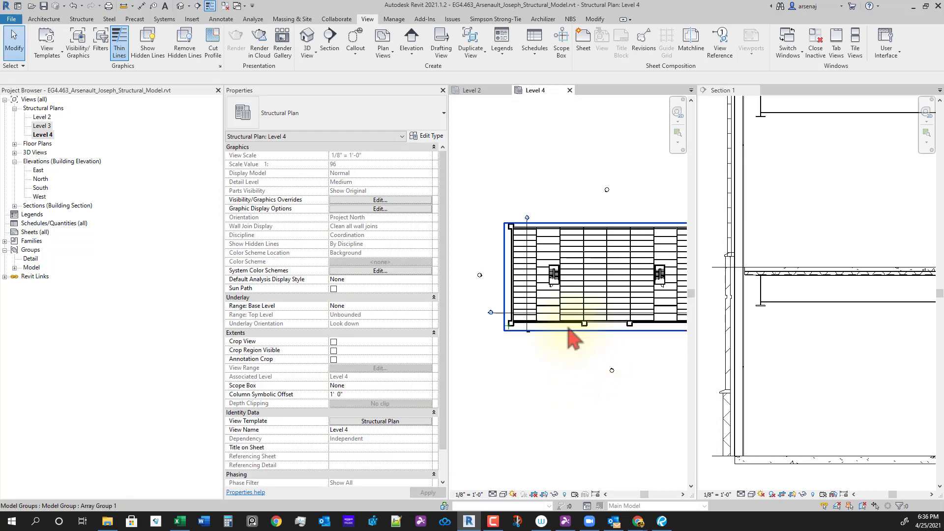
scroll(573, 327, "up", 2)
middle_click_drag(548, 369, 567, 399)
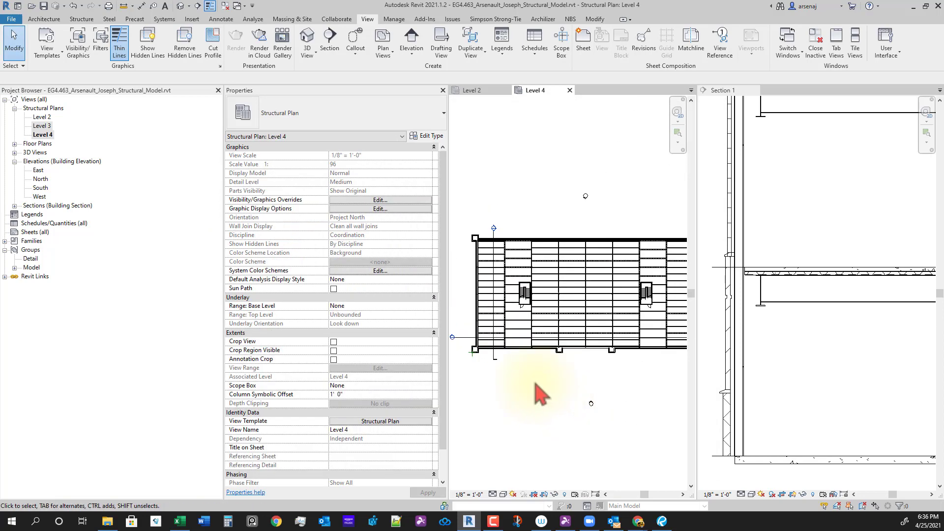
middle_click_drag(541, 341, 556, 337)
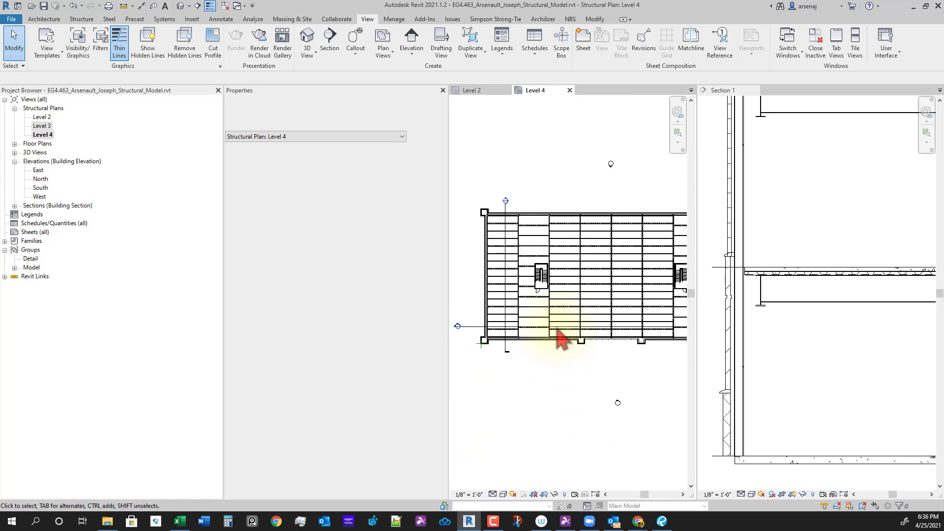
scroll(639, 292, "down", 2)
scroll(579, 282, "up", 1)
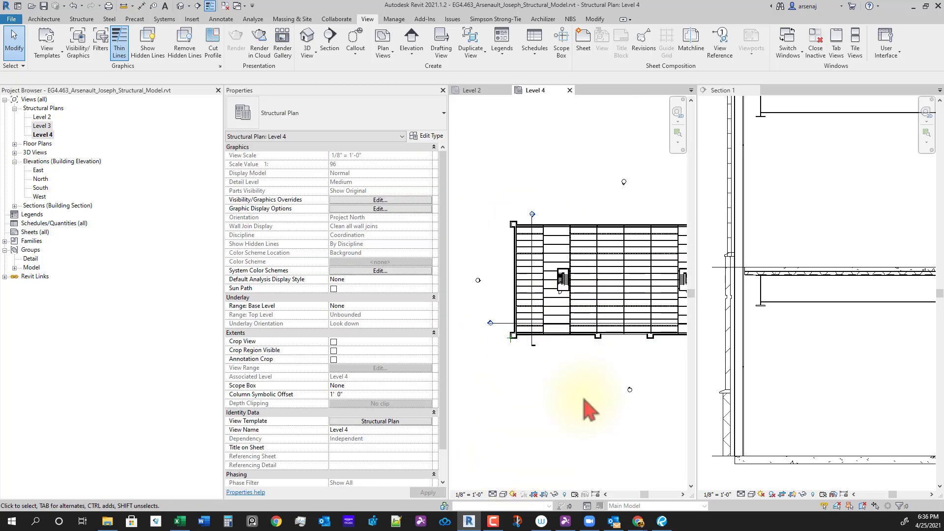
left_click(413, 421)
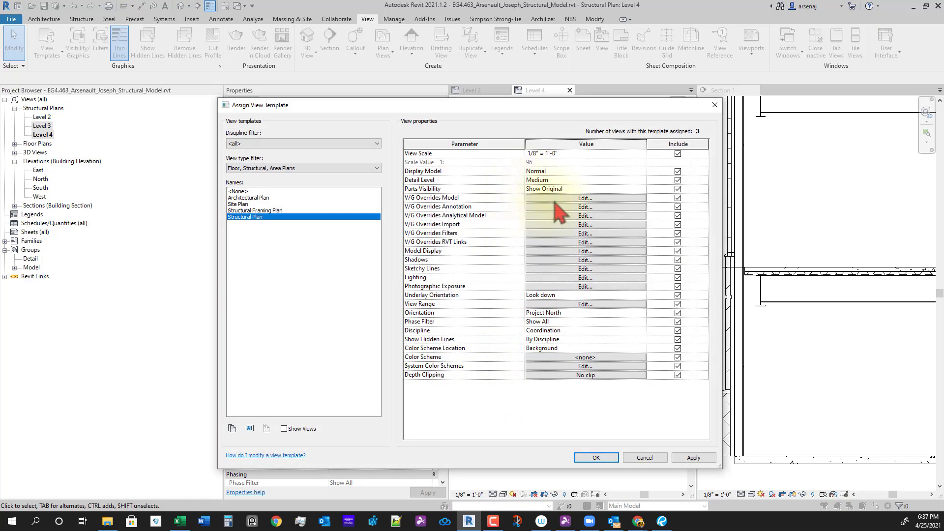
left_click(555, 199)
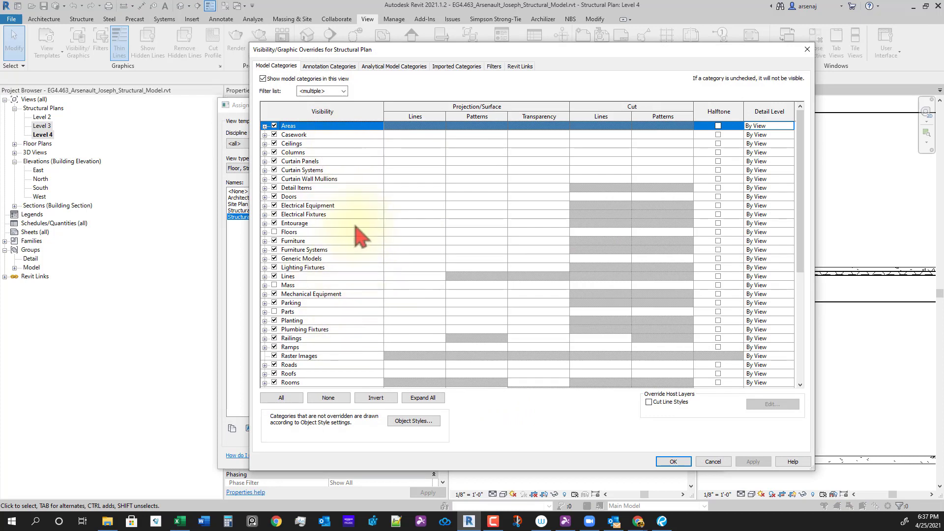
key("Escape")
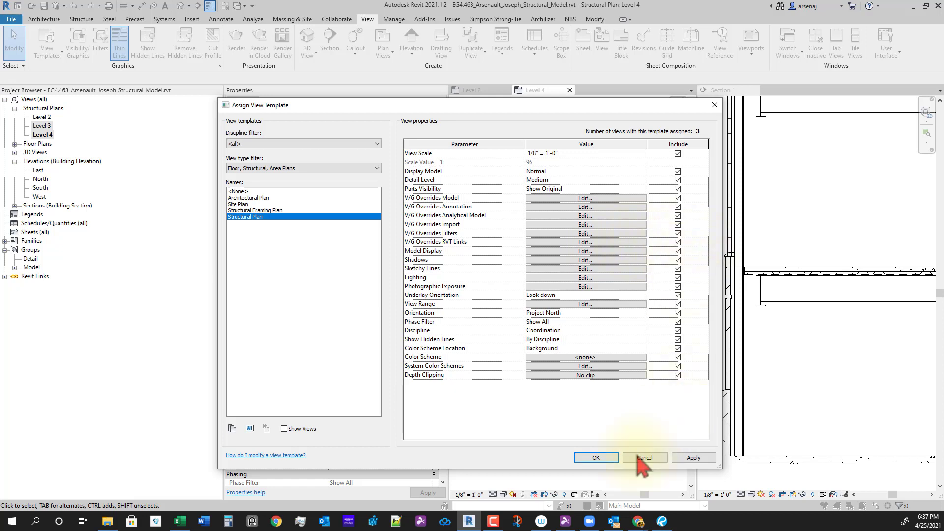
left_click(596, 458)
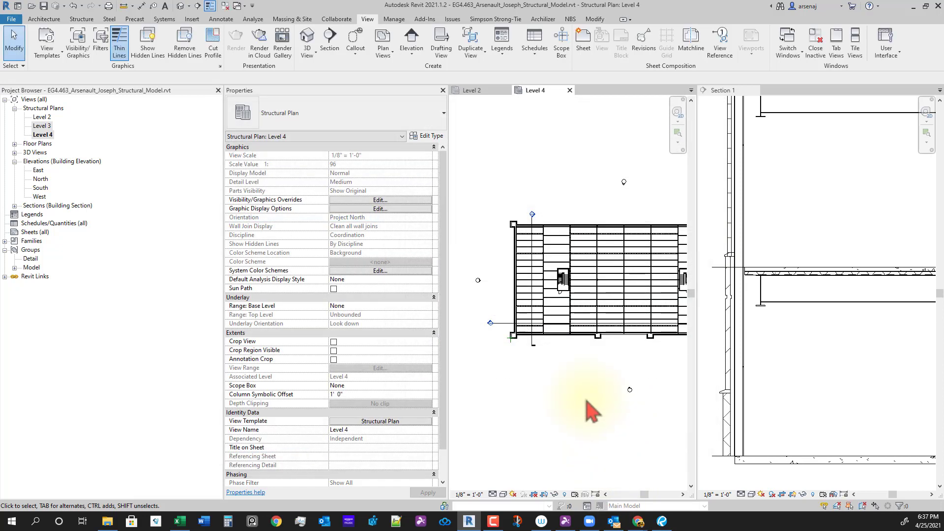
Change all structural beam systems in the Level 4 structural plan to the Maximum Spacing layout rule with a maximum spacing of 8' 1"
scroll(573, 381, "up", 4)
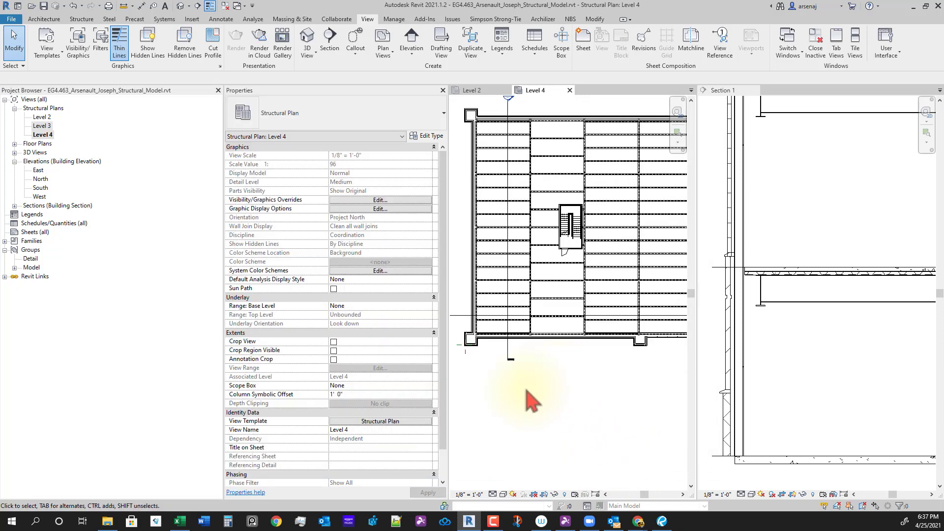
scroll(489, 272, "down", 4)
middle_click_drag(512, 326, 584, 375)
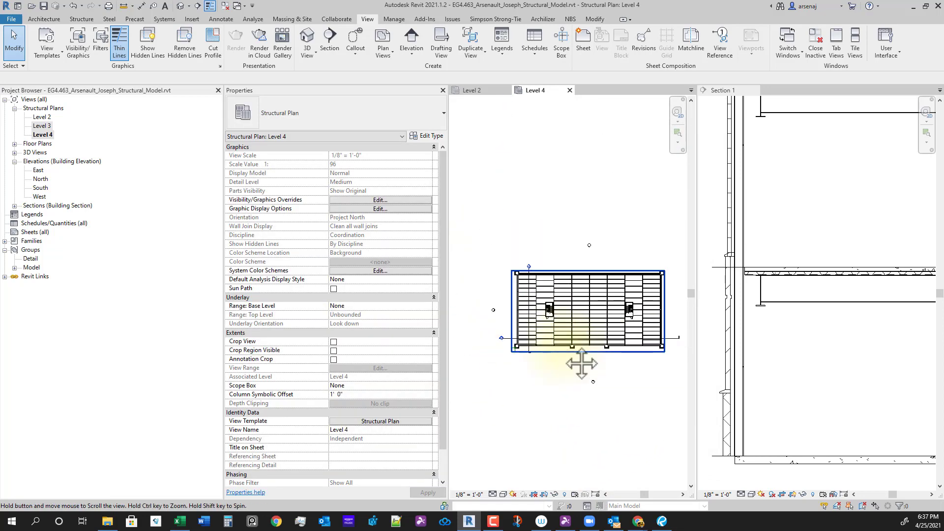
left_click_drag(477, 235, 686, 398)
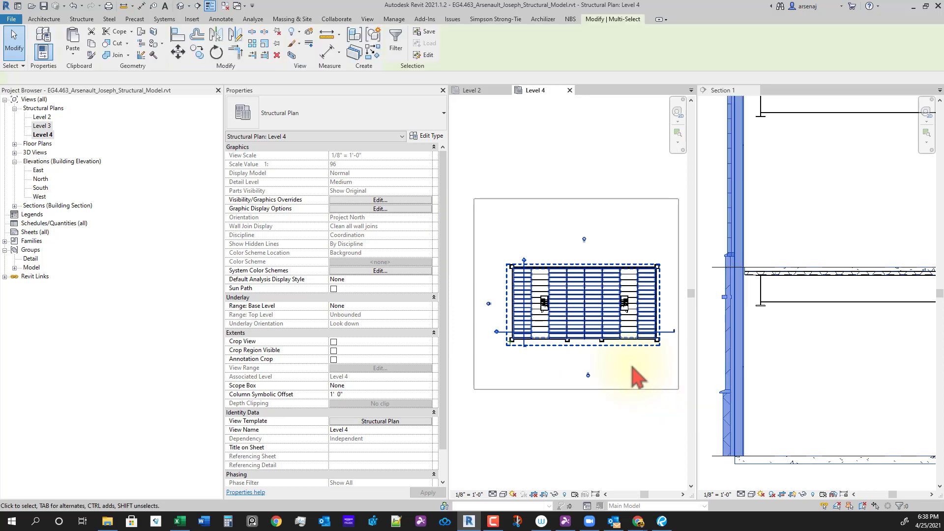
left_click(396, 49)
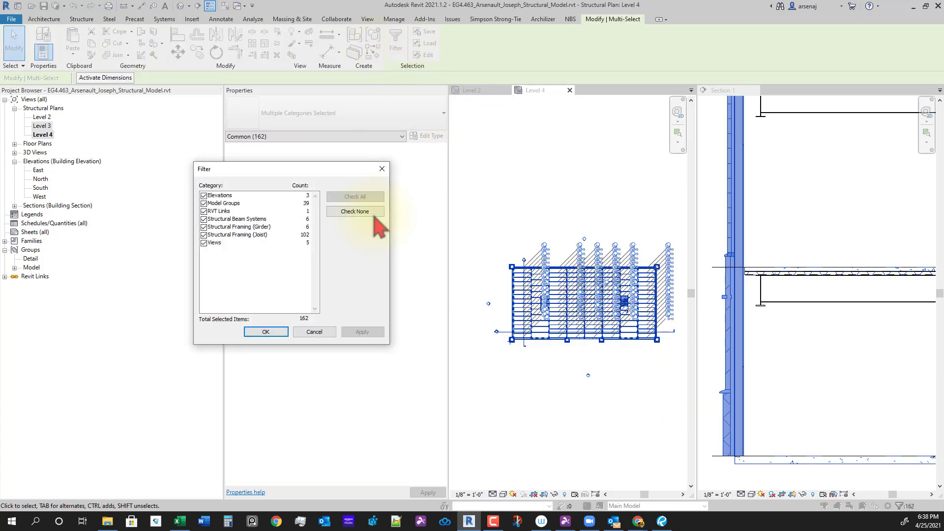
left_click(351, 211)
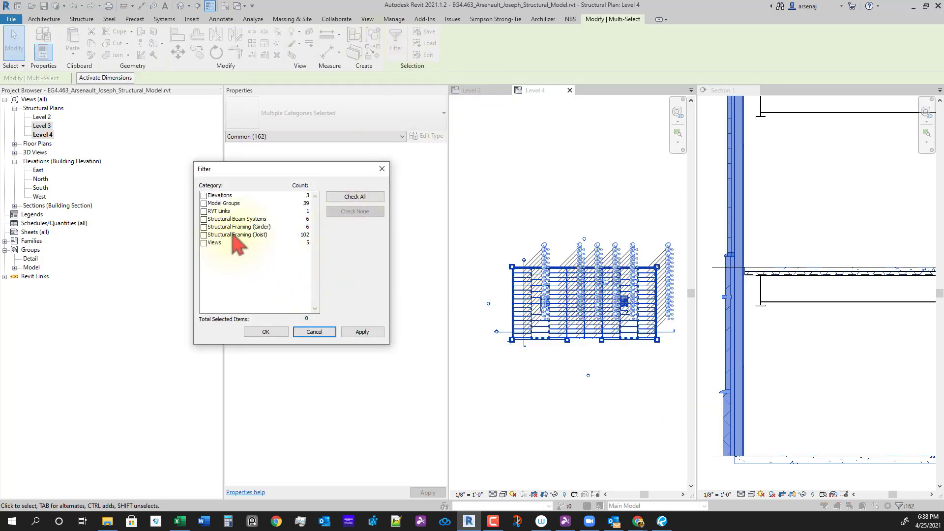
left_click(204, 220)
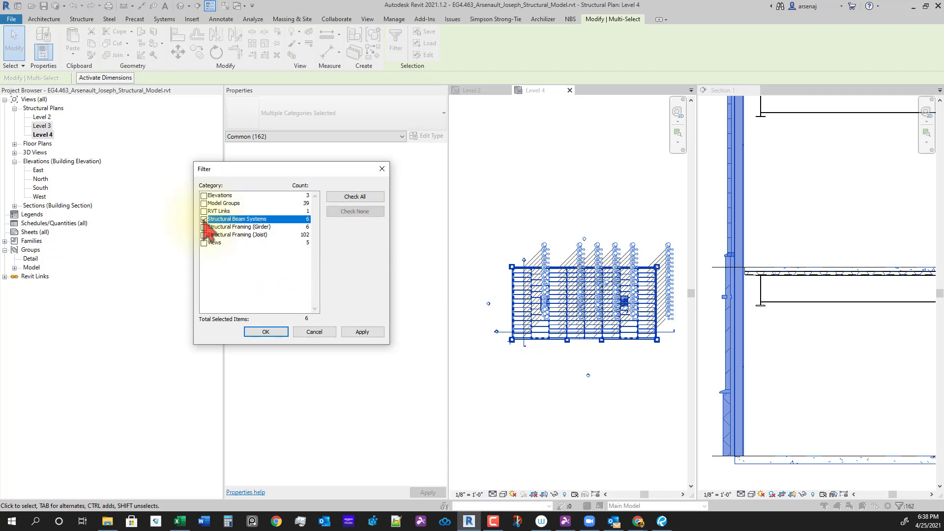
left_click(265, 332)
scroll(571, 312, "up", 5)
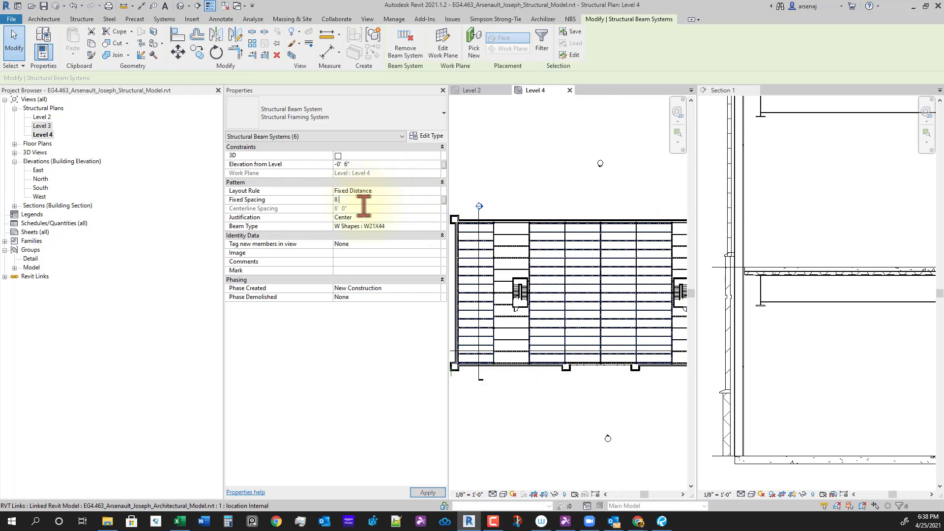
left_click(433, 191)
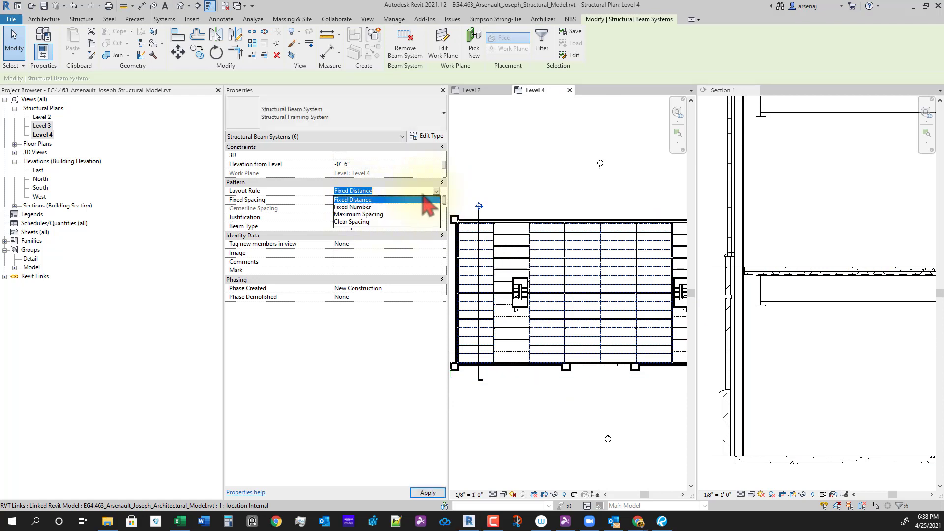
left_click(364, 215)
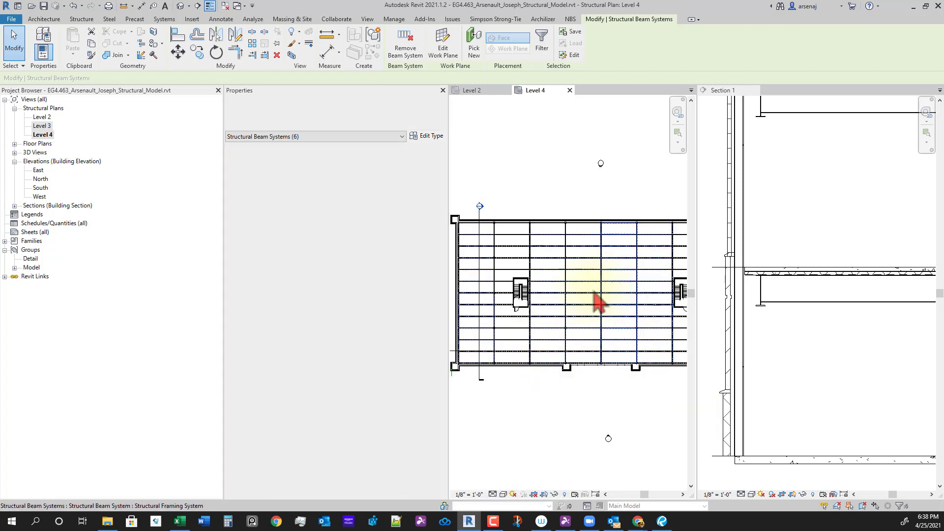
scroll(559, 394, "down", 2)
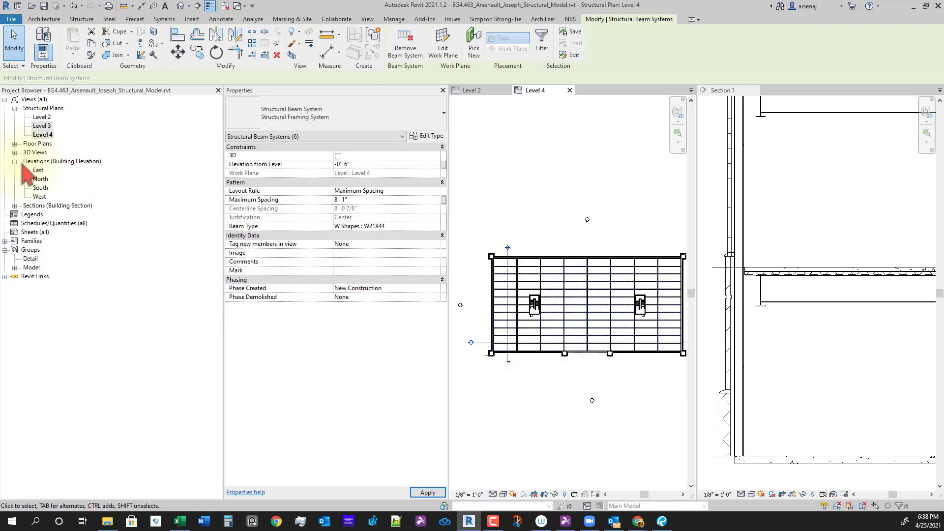
Set every structural beam system in the Level 3 structural plan to the Maximum Spacing layout rule at 8' 1"
left_click(45, 134)
double_click(48, 127)
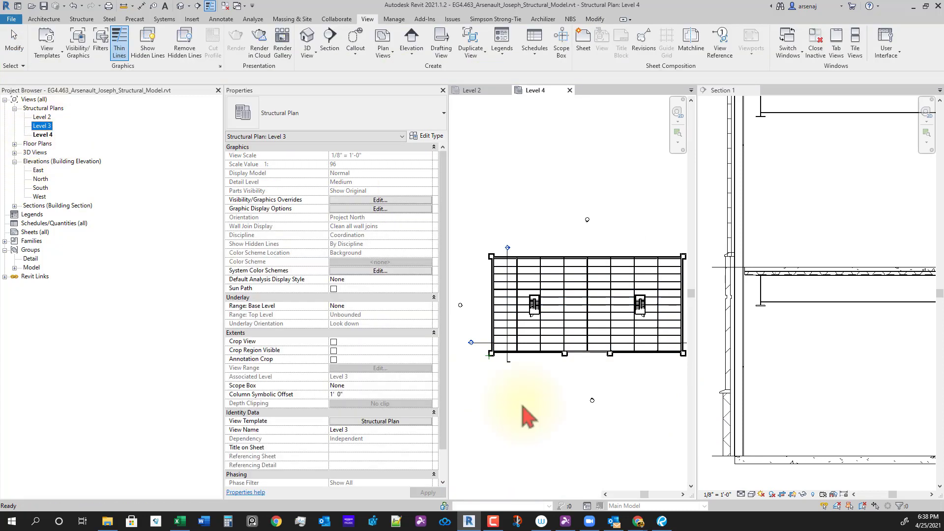
left_click_drag(487, 251, 670, 414)
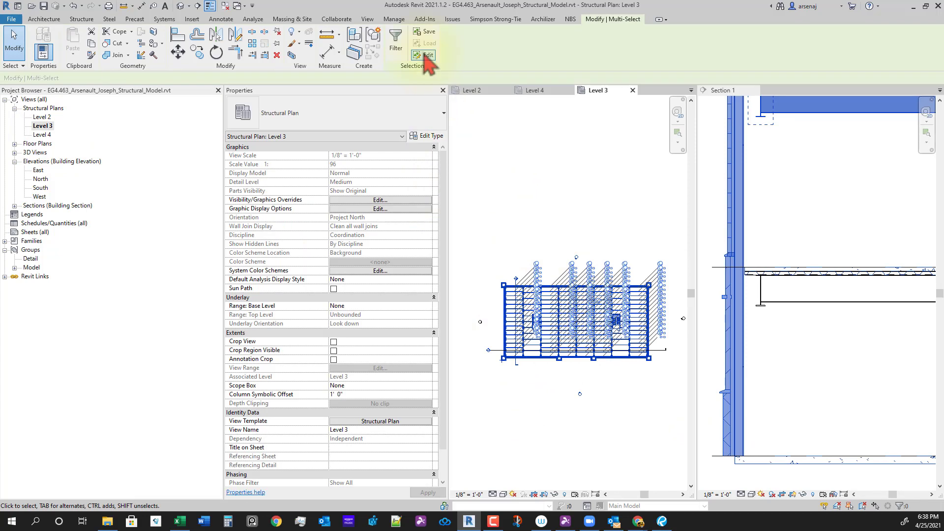
left_click(397, 45)
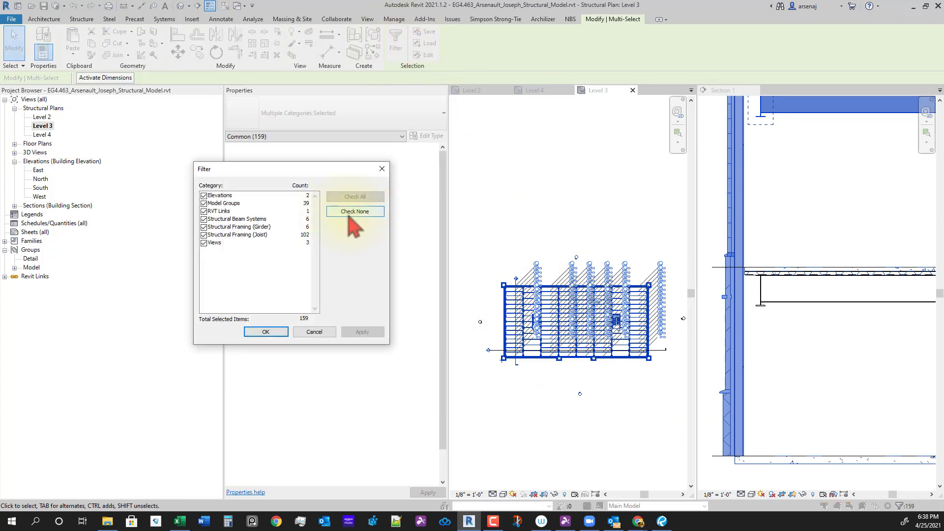
left_click(354, 216)
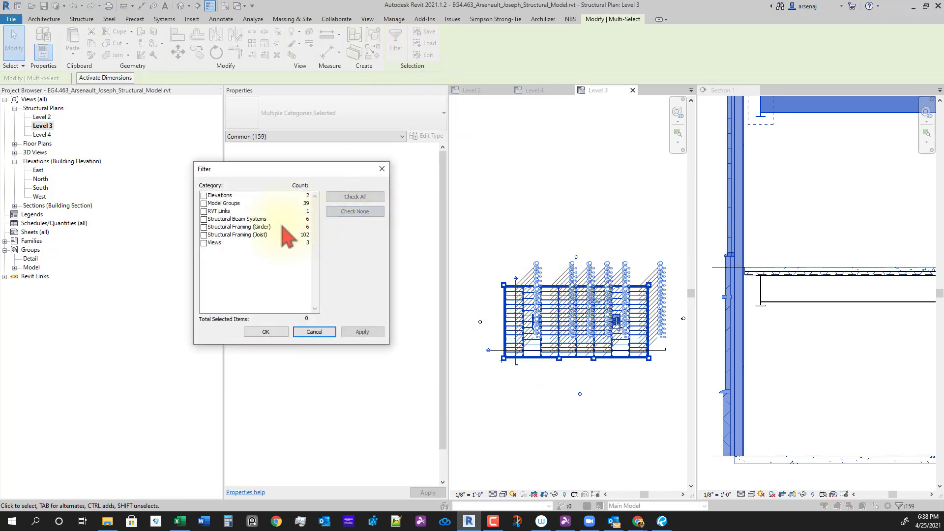
left_click(265, 331)
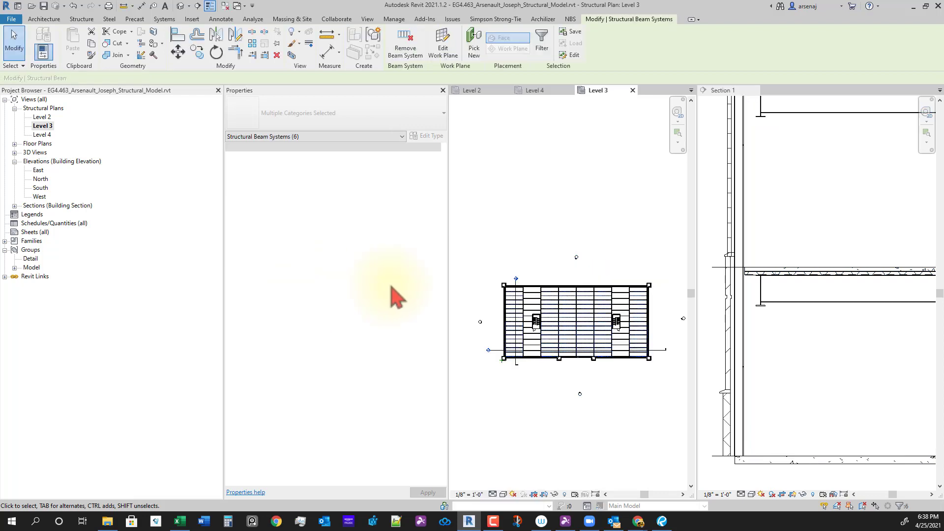
left_click(435, 191)
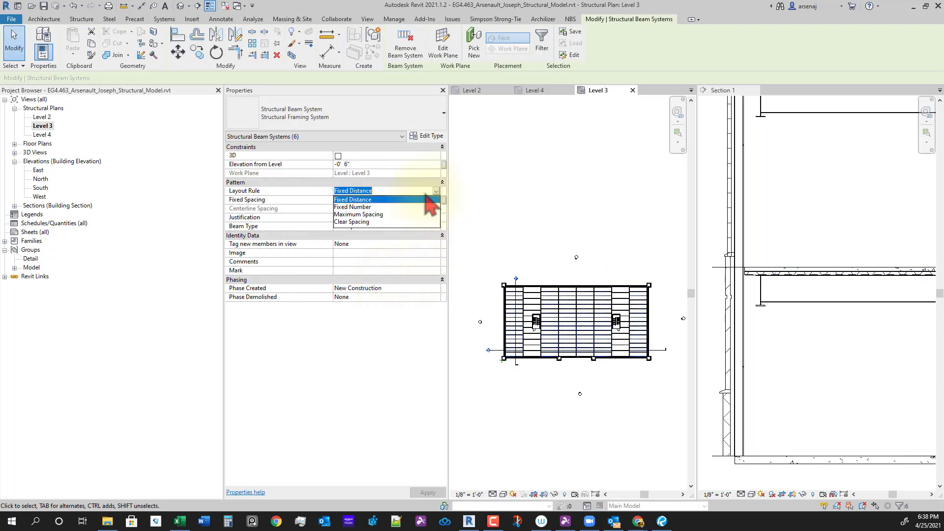
left_click(368, 214)
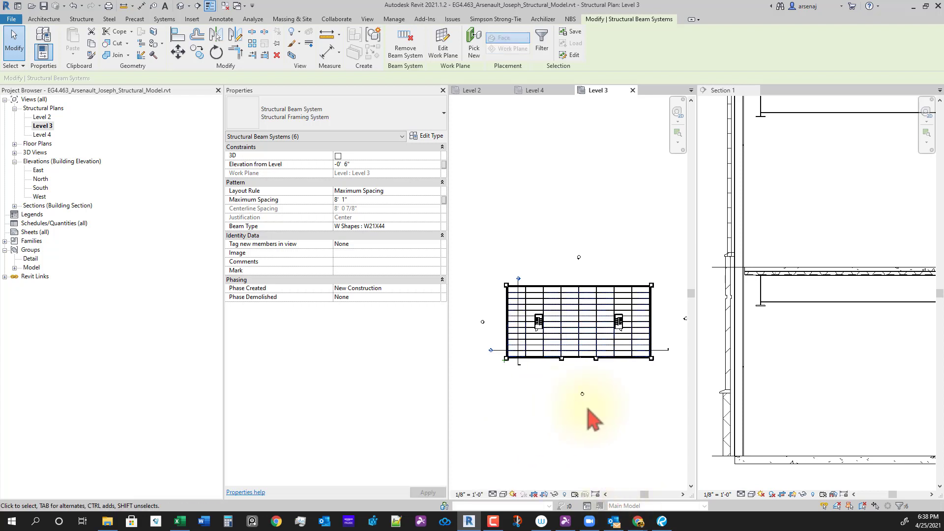
scroll(521, 330, "up", 2)
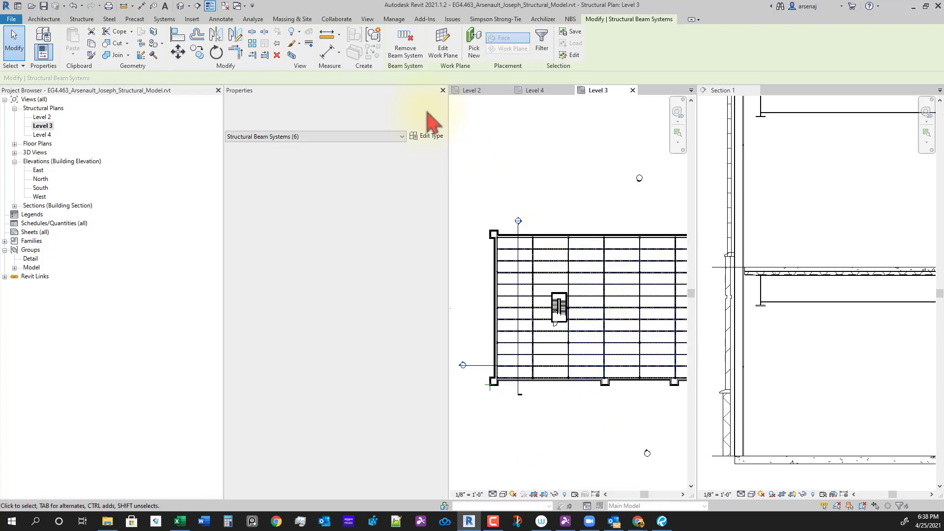
Create a new structural plan view for the ROOF level
left_click(367, 19)
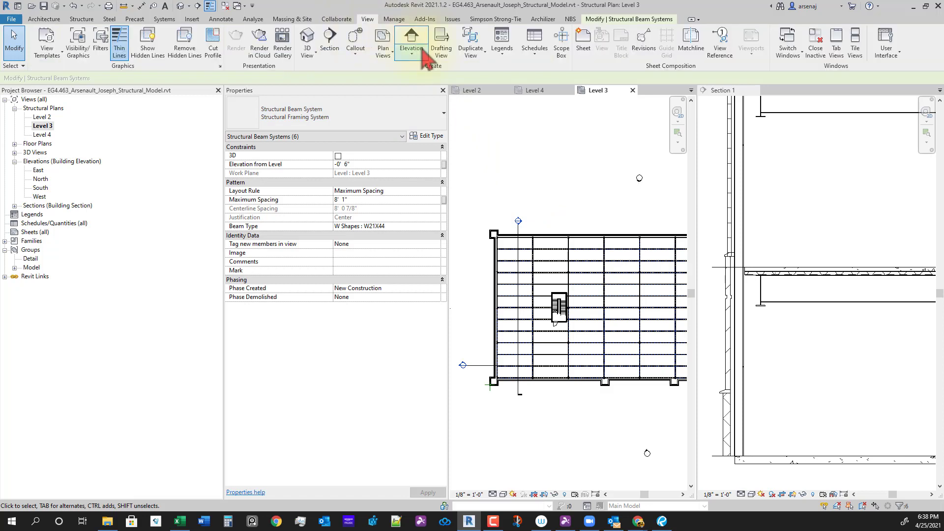
left_click(386, 54)
left_click(412, 111)
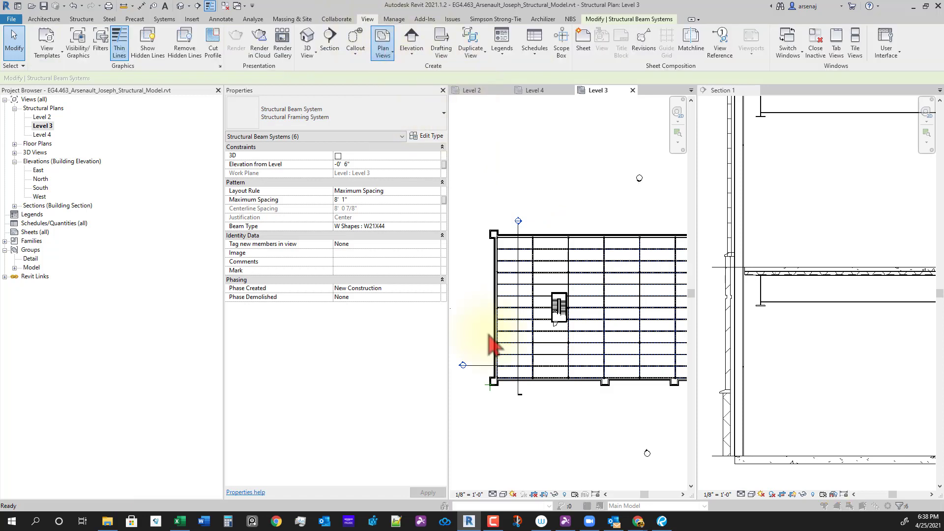
left_click(447, 232)
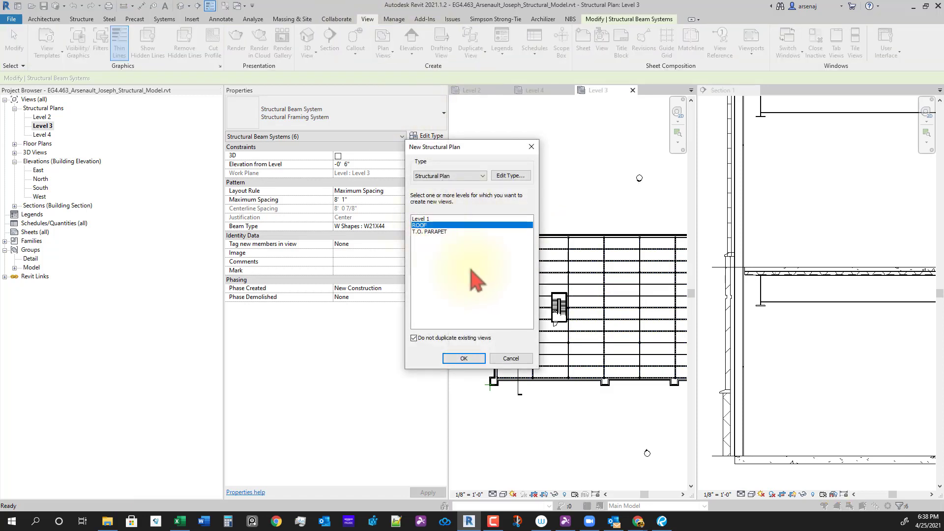
left_click(471, 360)
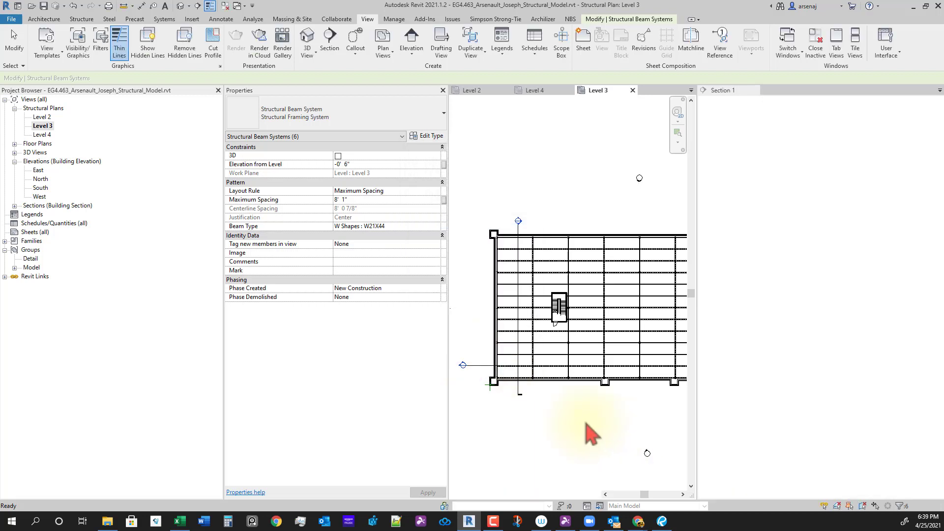
left_click(498, 442)
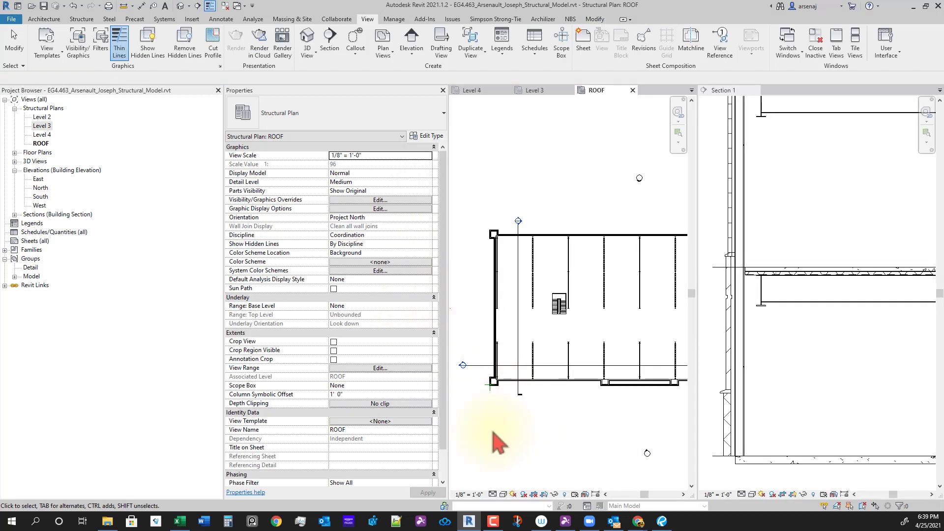
Assign the Structural Plan view template to the ROOF structural plan
left_click(403, 369)
key("Escape")
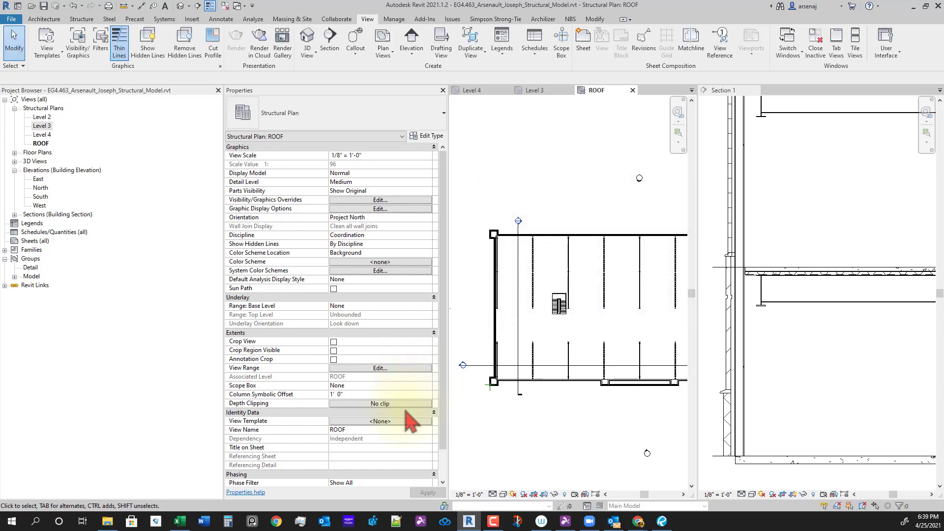
left_click(398, 422)
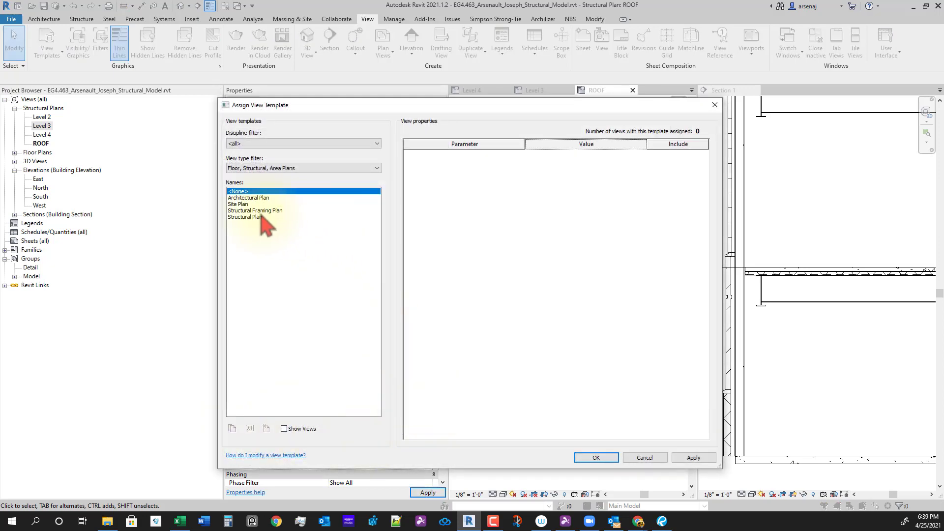
double_click(252, 217)
middle_click_drag(604, 448, 579, 414)
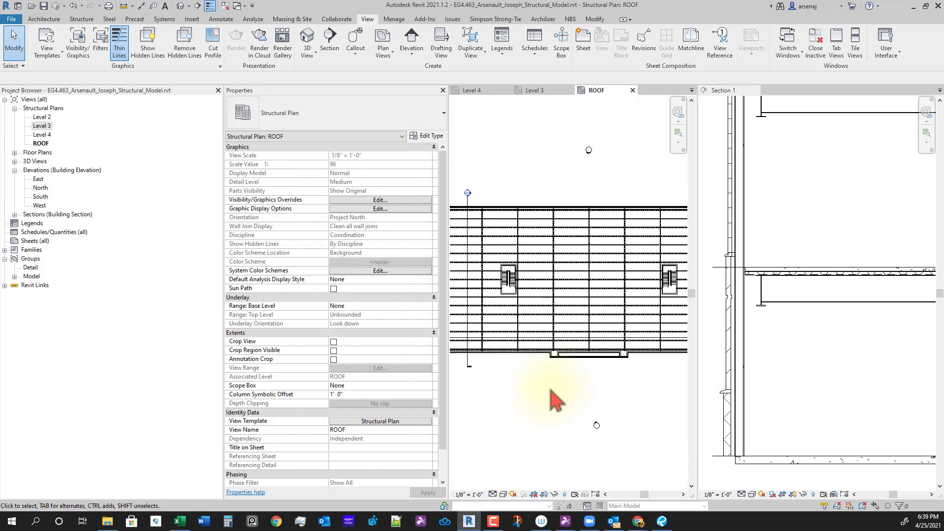
Switch all roof structural beam systems to the Maximum Spacing layout rule with a maximum spacing of 8' 1"
scroll(525, 384, "up", 5)
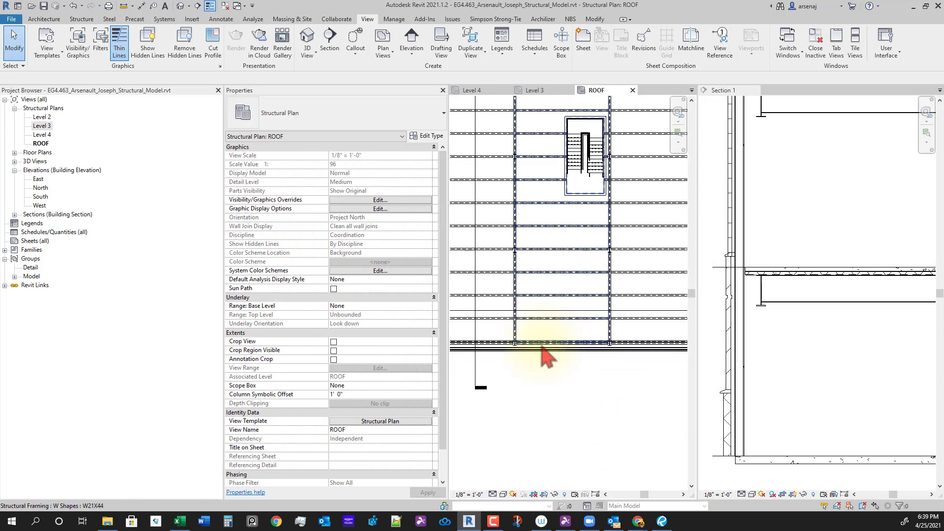
left_click(541, 348)
scroll(523, 339, "down", 6)
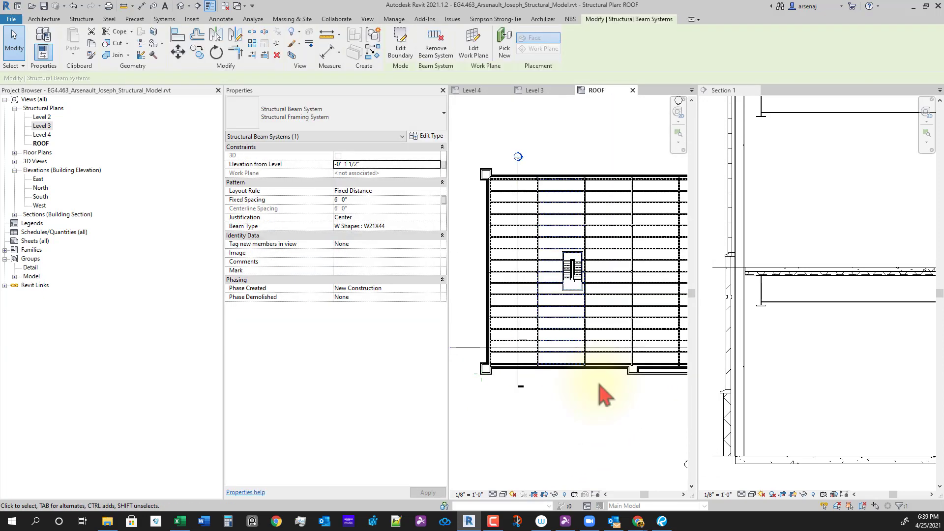
scroll(532, 386, "down", 1)
middle_click_drag(562, 376, 544, 343)
key("Escape")
scroll(482, 260, "up", 1)
left_click_drag(463, 234, 687, 386)
left_click(398, 44)
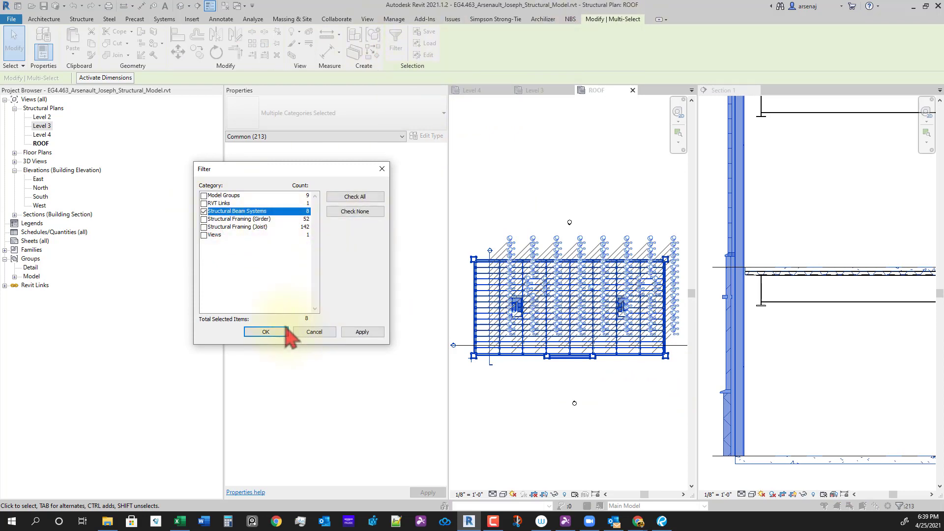
left_click(266, 332)
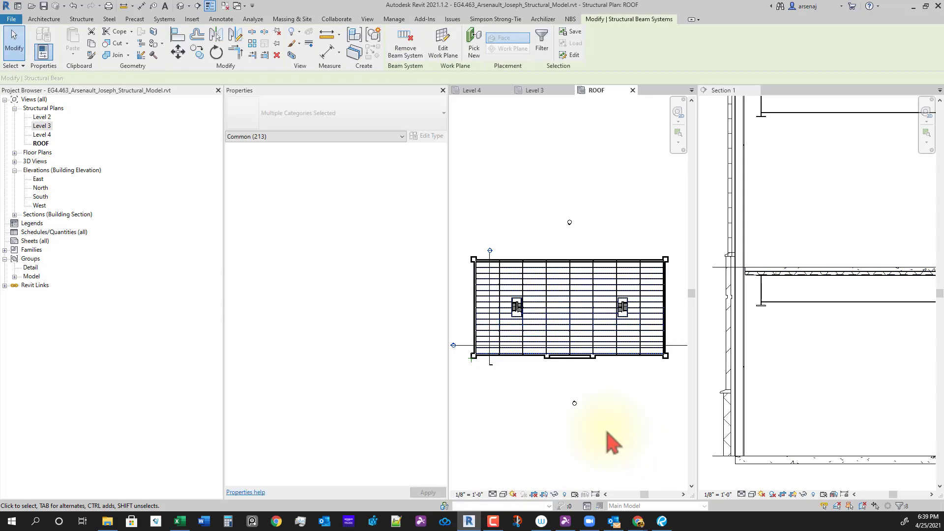
left_click(437, 192)
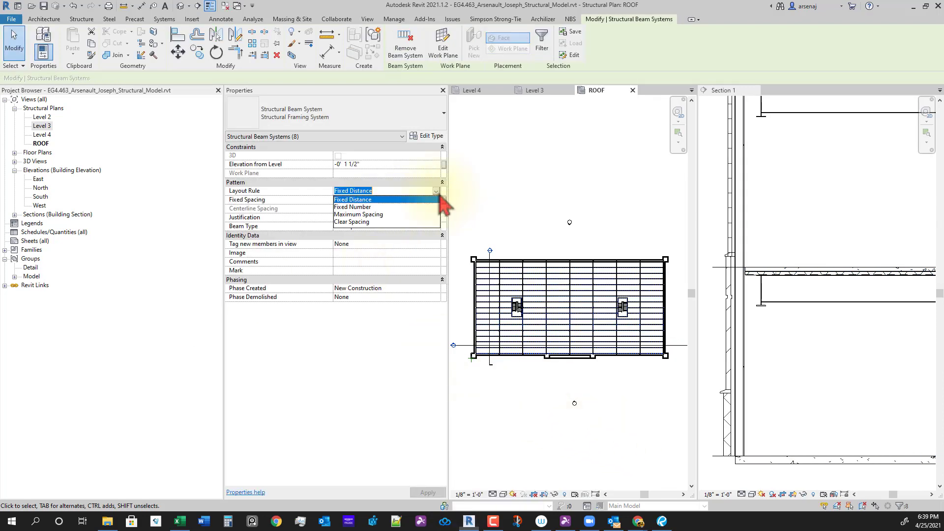
key("Escape")
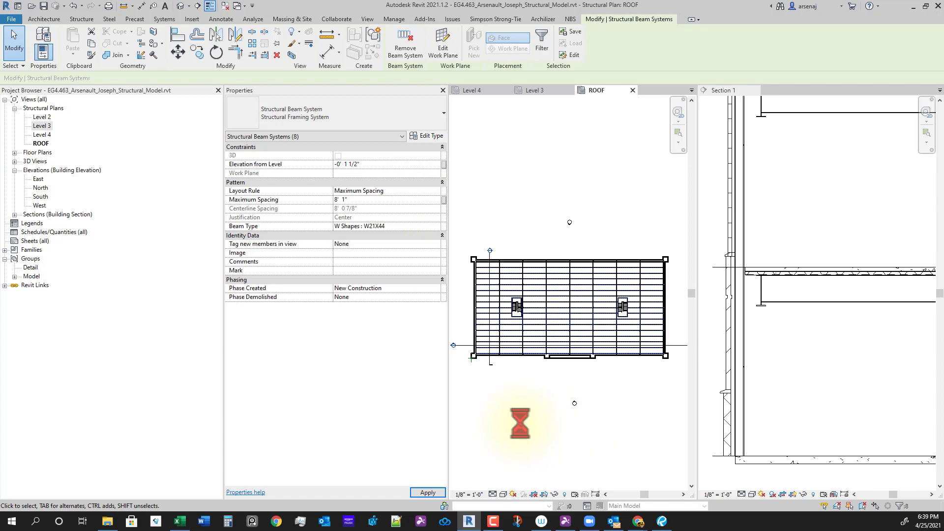
left_click(520, 423)
Examine the respaced roof beams around the stair opening and along the exterior walls in the ROOF plan
middle_click_drag(547, 444, 561, 449)
scroll(501, 357, "up", 3)
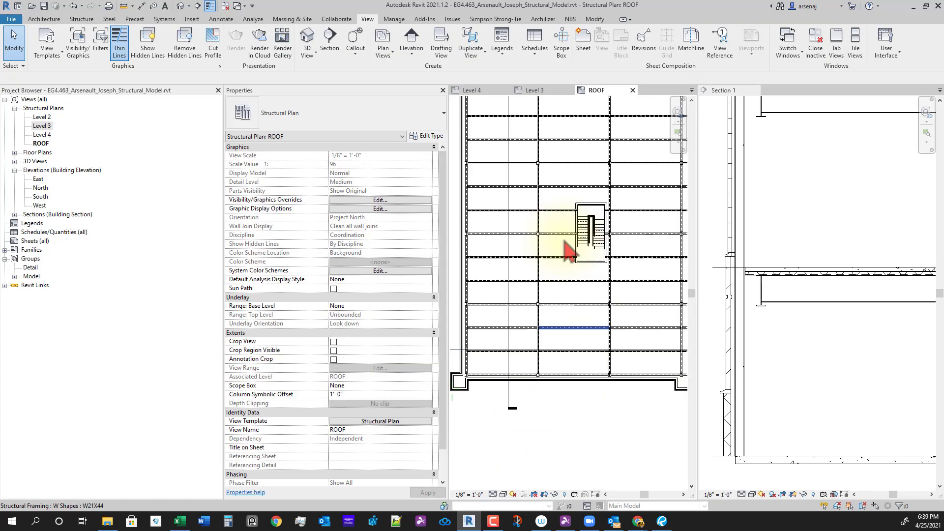
scroll(578, 263, "up", 3)
middle_click_drag(620, 285, 660, 319)
scroll(650, 315, "down", 1)
scroll(660, 420, "down", 2)
middle_click_drag(659, 420, 593, 397)
scroll(599, 369, "down", 2)
scroll(622, 385, "down", 1)
scroll(535, 377, "up", 2)
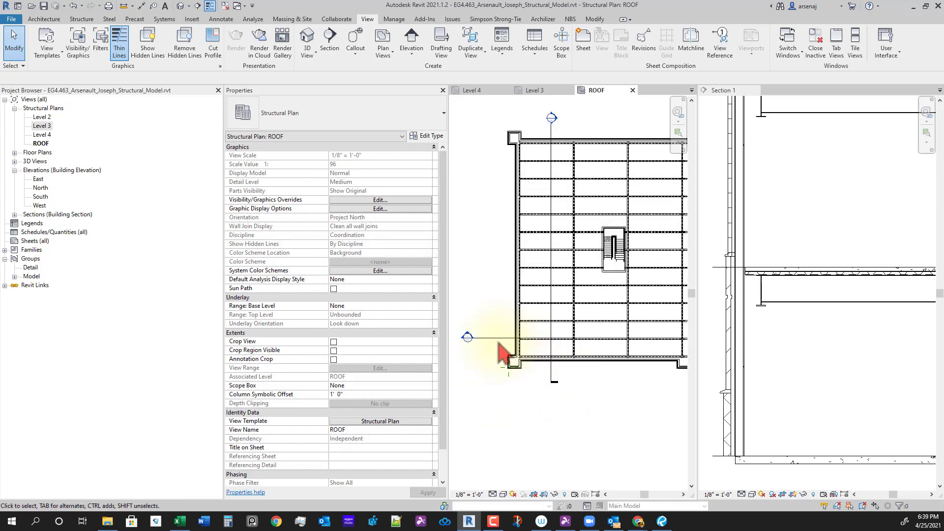
Examine in Section 1 how the edge beam and floor slab meet the exterior wall in the end bay
left_click(499, 345)
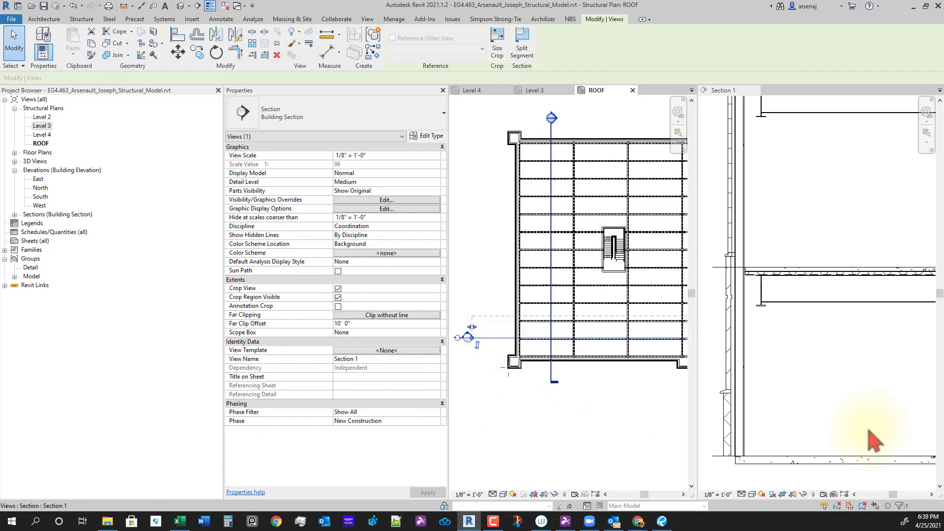
left_click(812, 386)
scroll(789, 353, "down", 1)
scroll(742, 331, "up", 2)
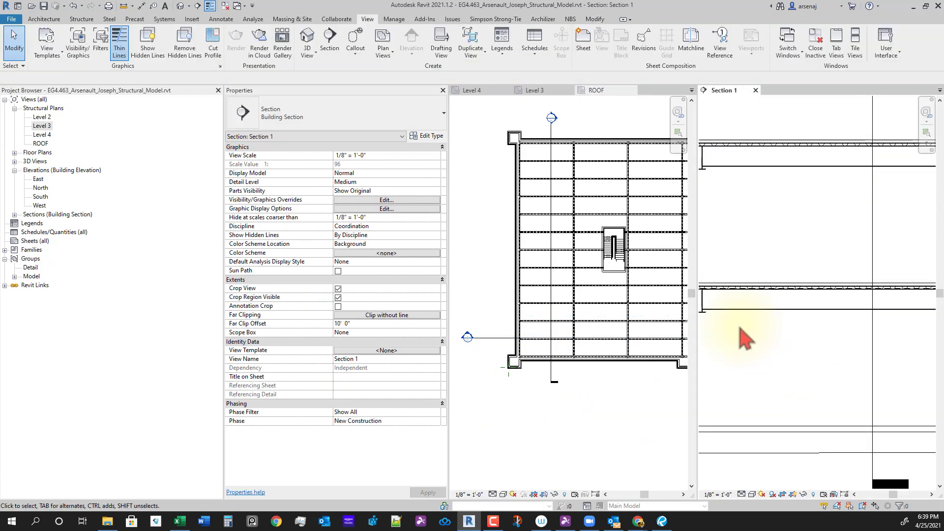
middle_click_drag(742, 331, 796, 297)
scroll(798, 298, "up", 3)
scroll(839, 284, "up", 1)
scroll(851, 278, "down", 5)
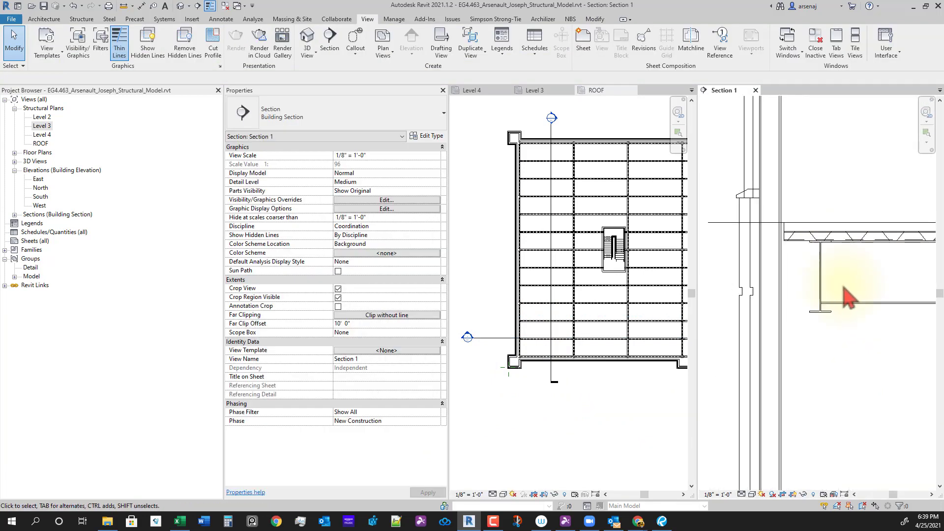
scroll(761, 327, "up", 4)
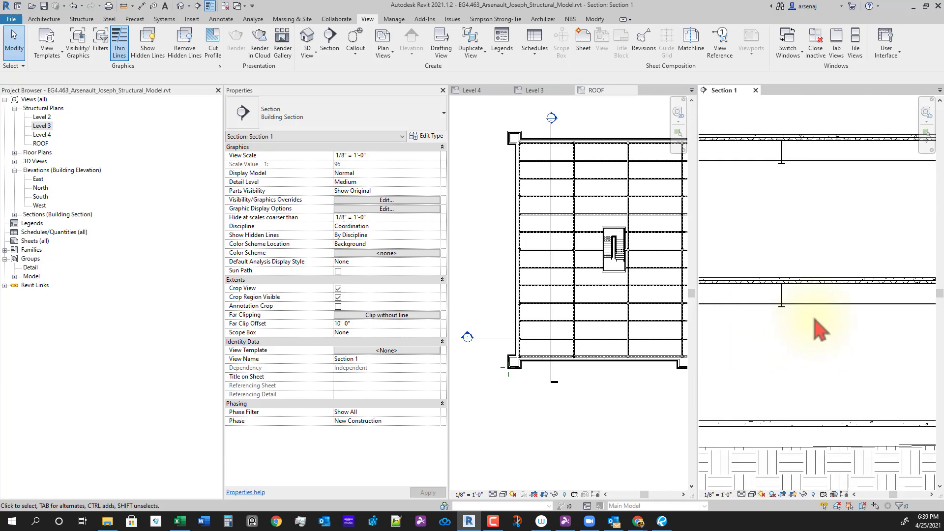
Inspect the interior girders beneath the floor slabs in Section 1, along with the beams framing into them
left_click(814, 305)
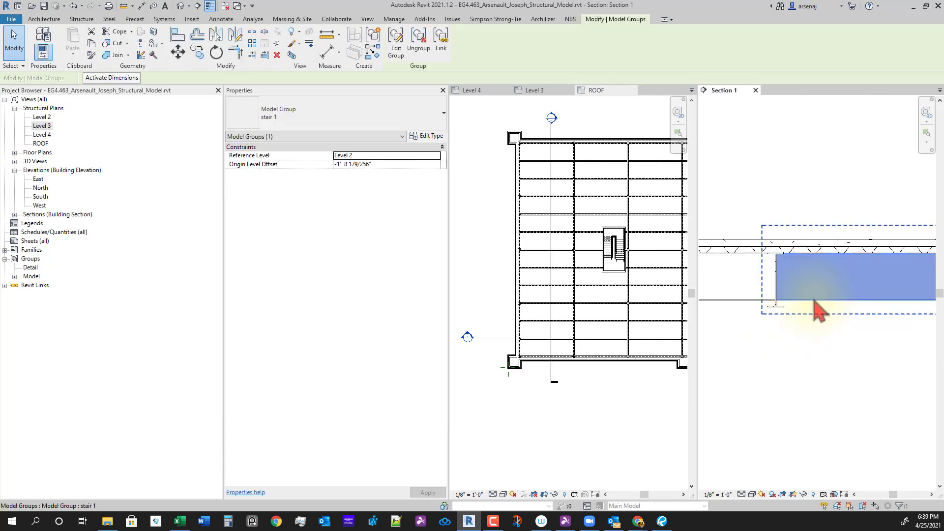
scroll(826, 321, "down", 2)
left_click(894, 345)
middle_click_drag(881, 346, 721, 357)
scroll(782, 343, "down", 1)
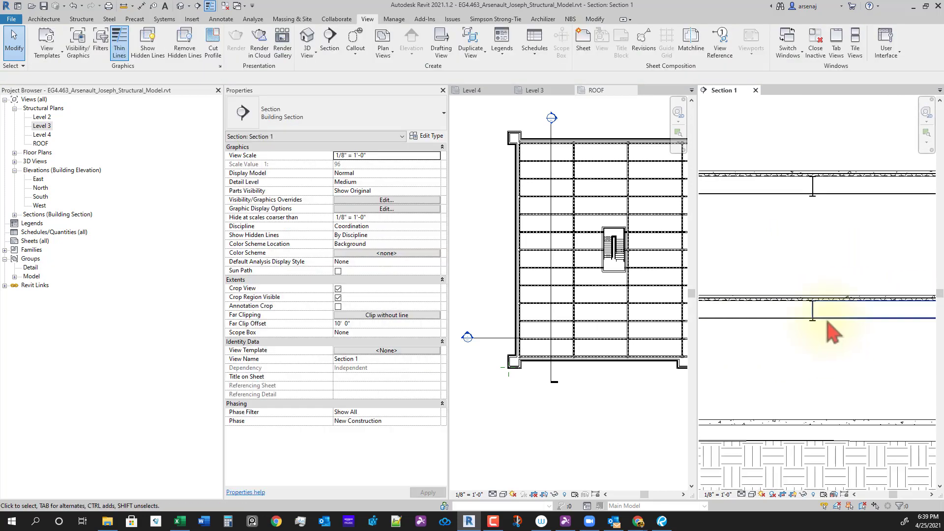
scroll(829, 325, "up", 6)
scroll(834, 333, "down", 5)
middle_click_drag(900, 366, 844, 350)
scroll(828, 359, "down", 2)
scroll(802, 354, "down", 1)
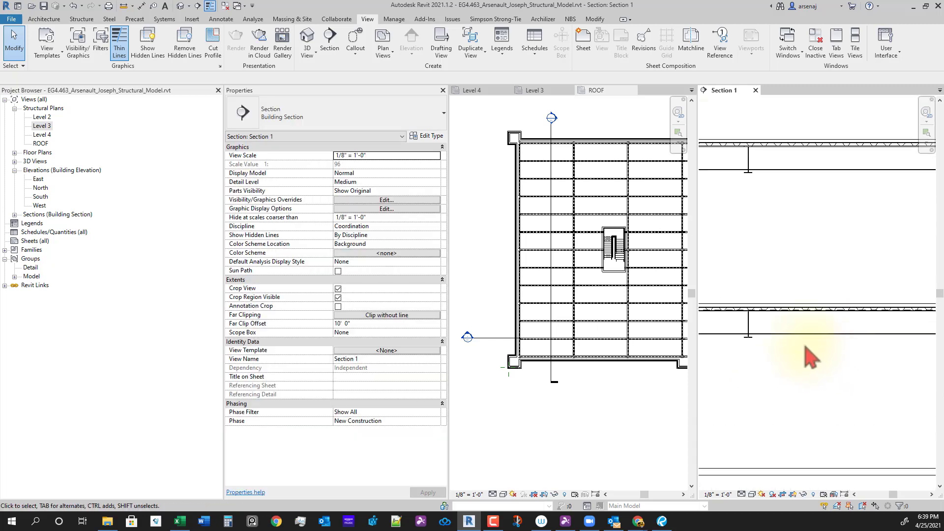
Examine the girder and slab edge at the opposite exterior wall in Section 1, checking the floors above
middle_click_drag(754, 348, 820, 382)
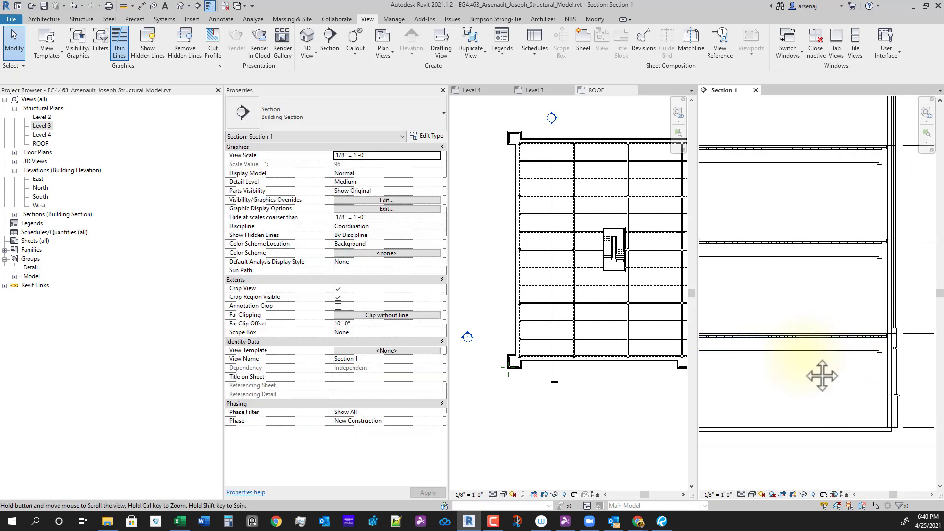
scroll(824, 364, "up", 4)
scroll(793, 348, "up", 2)
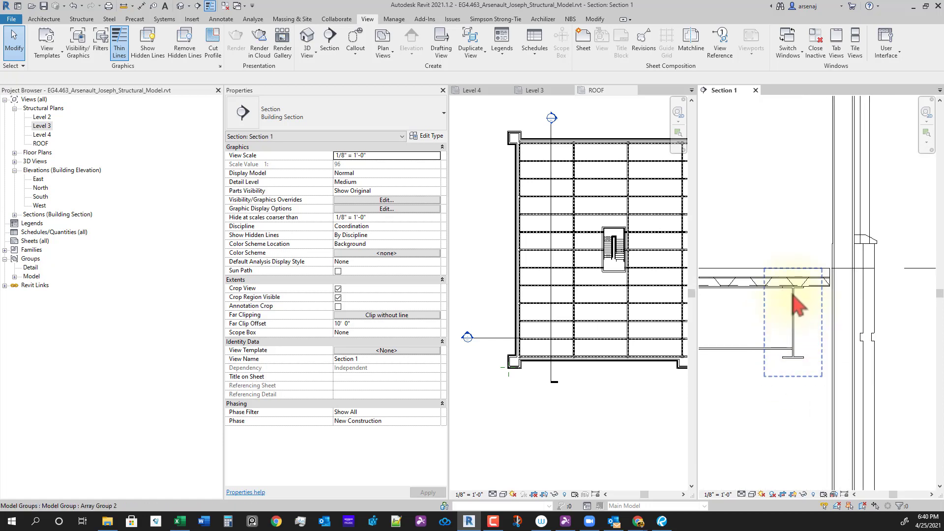
scroll(792, 291, "up", 2)
scroll(784, 310, "down", 5)
scroll(812, 314, "down", 2)
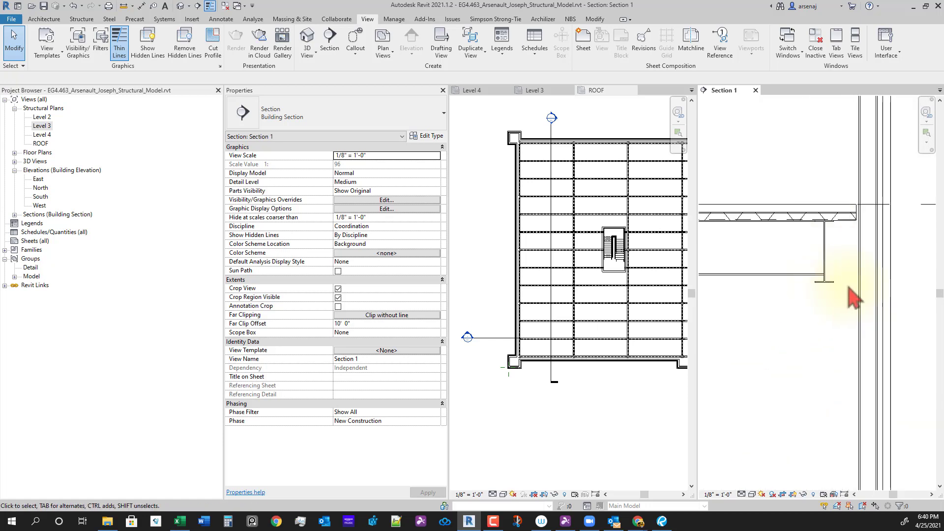
middle_click_drag(826, 248, 855, 381)
scroll(849, 327, "down", 3)
scroll(767, 345, "down", 1)
scroll(792, 348, "down", 2)
scroll(772, 333, "up", 1)
Compare the interior roof girder with the floor girders below it in Section 1
middle_click_drag(852, 328, 779, 337)
scroll(780, 337, "up", 4)
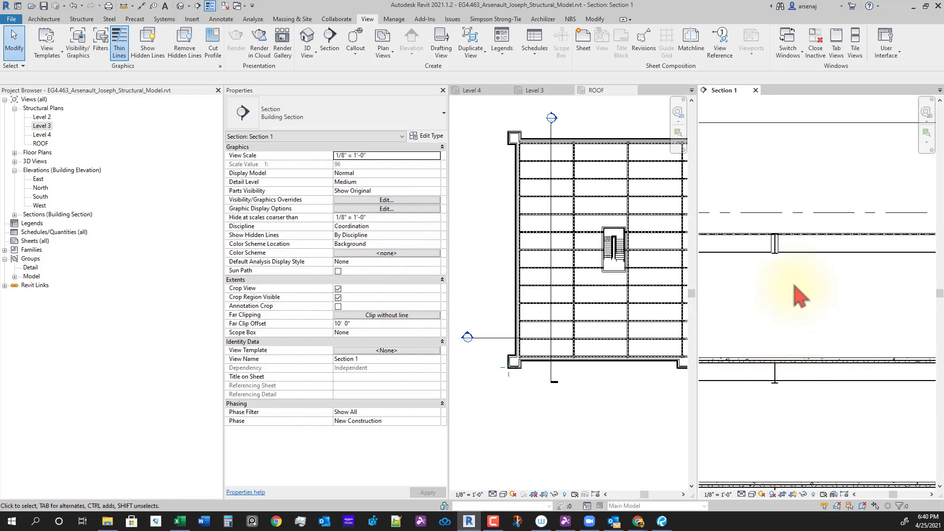
scroll(795, 289, "up", 2)
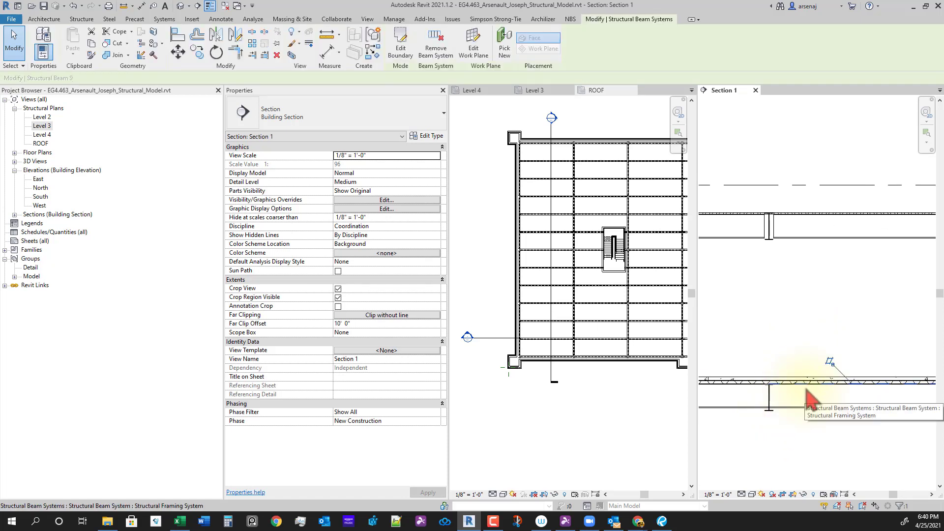
scroll(837, 363, "down", 2)
scroll(836, 295, "up", 3)
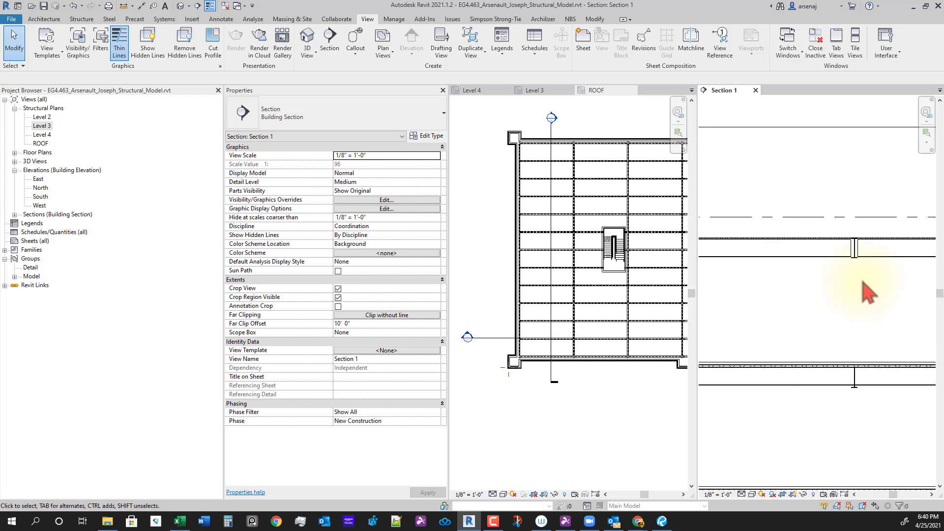
scroll(811, 337, "down", 2)
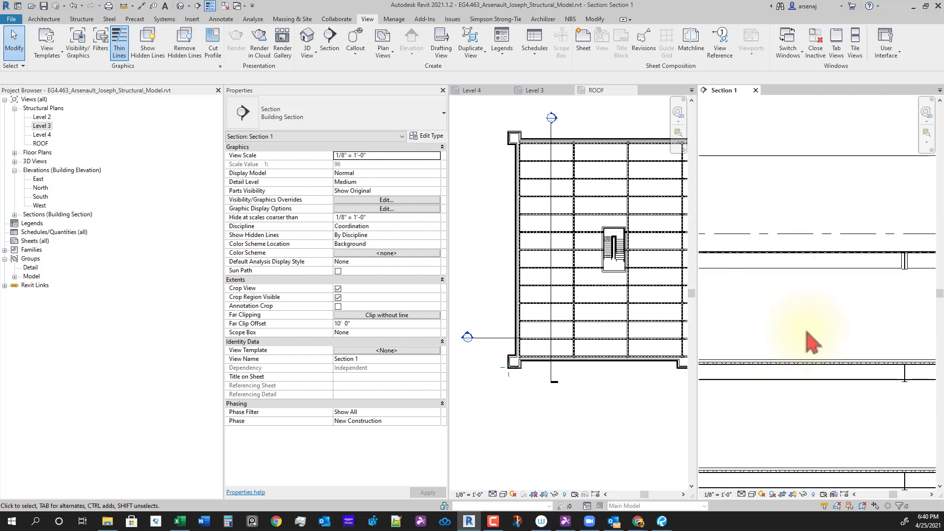
middle_click_drag(843, 344, 774, 355)
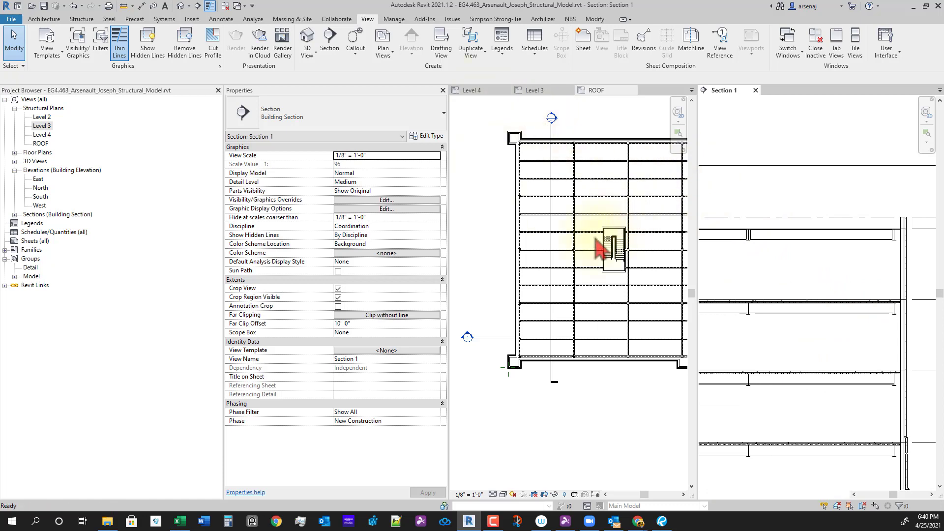
Open Section 2 from its section line in the ROOF plan and group it with the Section 1 view
left_click(565, 207)
left_click(552, 199)
right_click(549, 189)
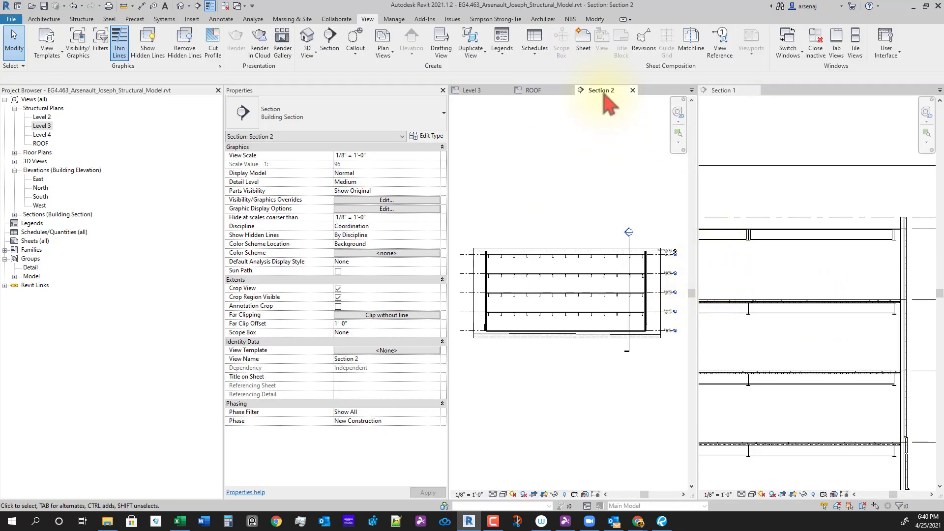
left_click_drag(603, 95, 785, 106)
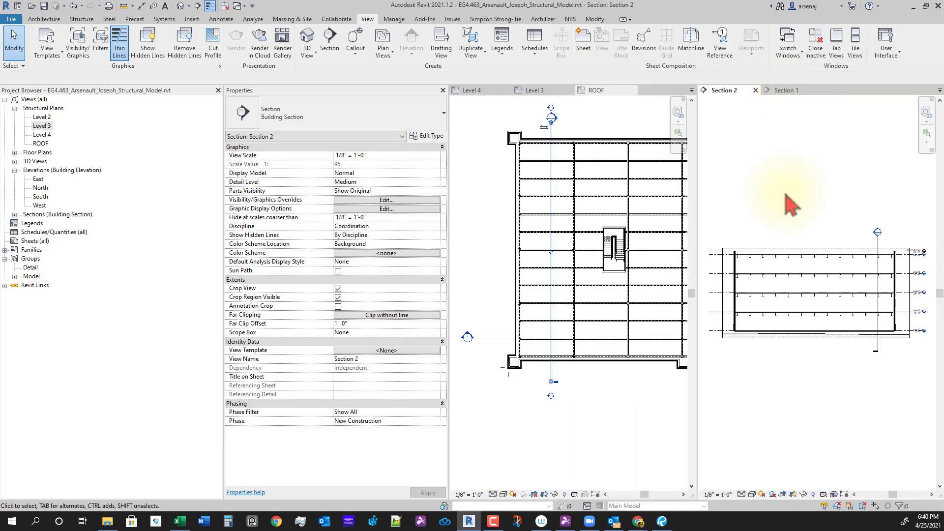
Examine the beam spacing in Section 2 from the first exterior wall across the interior bays
scroll(784, 295, "up", 5)
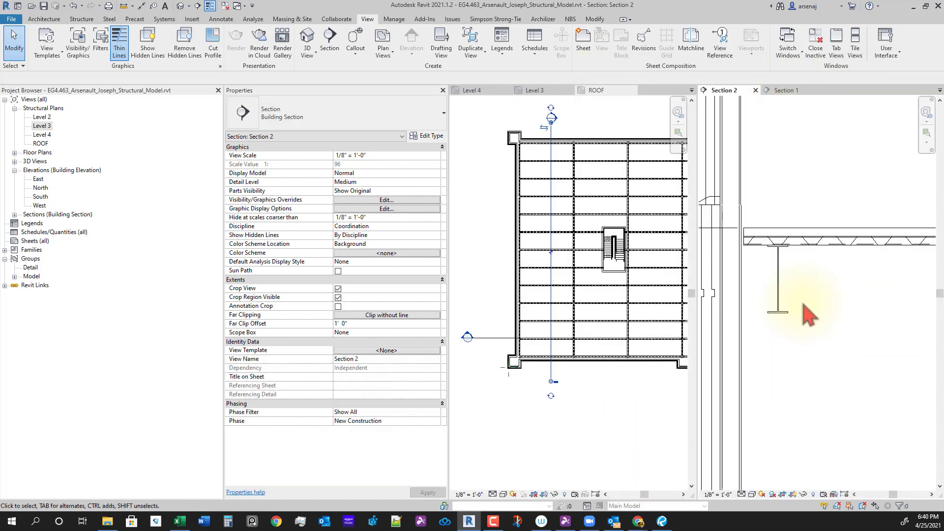
middle_click_drag(790, 227, 780, 329)
middle_click_drag(837, 247, 825, 390)
middle_click_drag(862, 325, 758, 249)
mouse_move(874, 416)
middle_mouse_down()
mouse_move(841, 351)
mouse_move(769, 343)
middle_mouse_up()
scroll(841, 352, "down", 3)
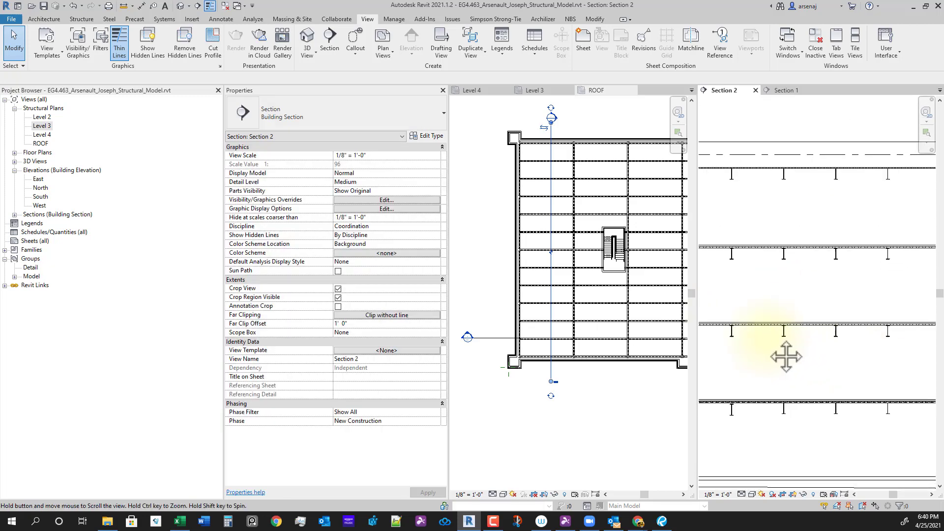
scroll(836, 425, "down", 2)
middle_click_drag(837, 426, 764, 383)
mouse_move(918, 373)
middle_mouse_down()
mouse_move(857, 383)
mouse_move(826, 402)
middle_mouse_up()
Inspect the beams and slab edges at the far exterior wall in Section 2, ending with the overall section
scroll(827, 402, "up", 3)
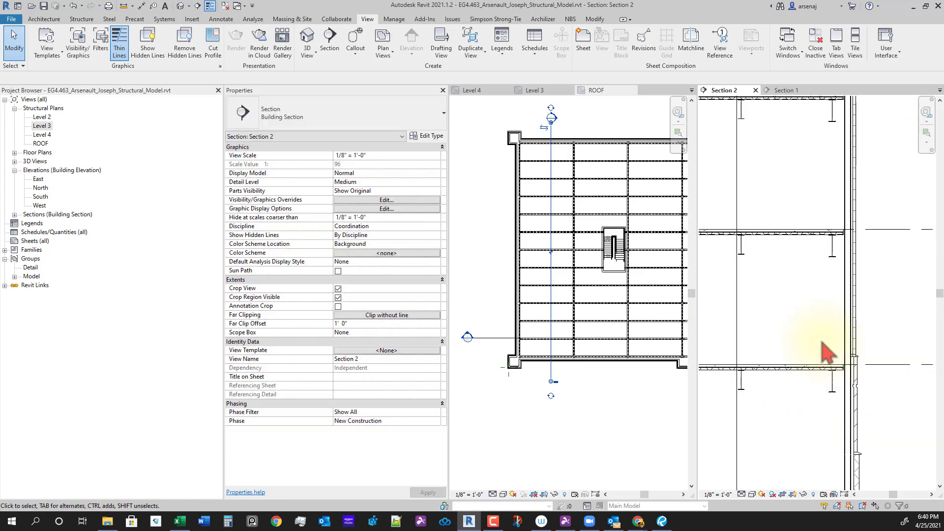
scroll(864, 393, "up", 4)
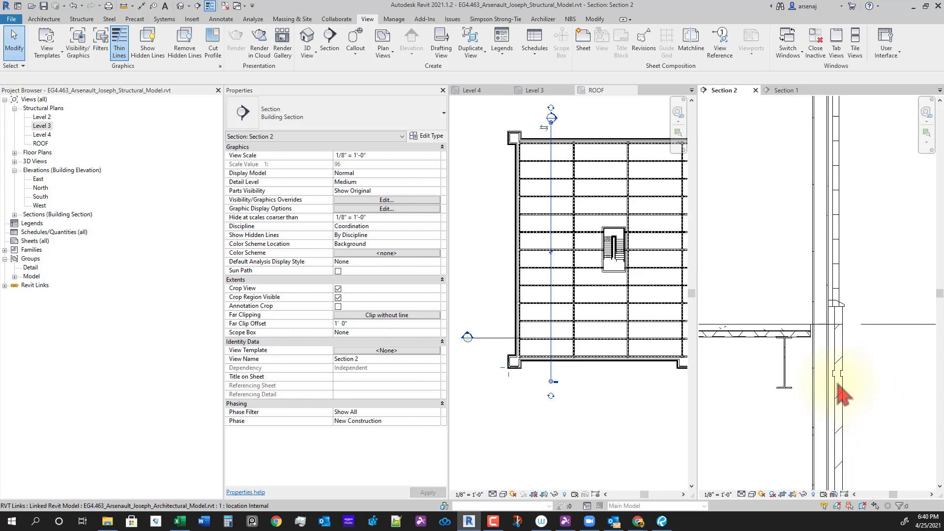
scroll(814, 372, "down", 3)
middle_click_drag(800, 284, 813, 371)
middle_click_drag(818, 407, 916, 359)
scroll(860, 387, "down", 1)
scroll(807, 371, "down", 4)
scroll(772, 348, "up", 3)
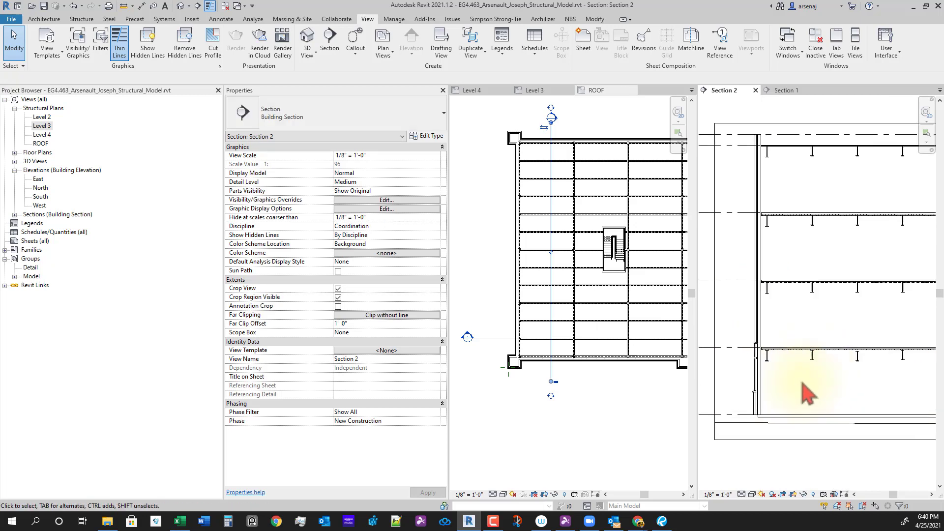
scroll(797, 408, "down", 2)
Return to the ROOF structural plan and examine the beams and girders in the bays around the stair
left_click(638, 447)
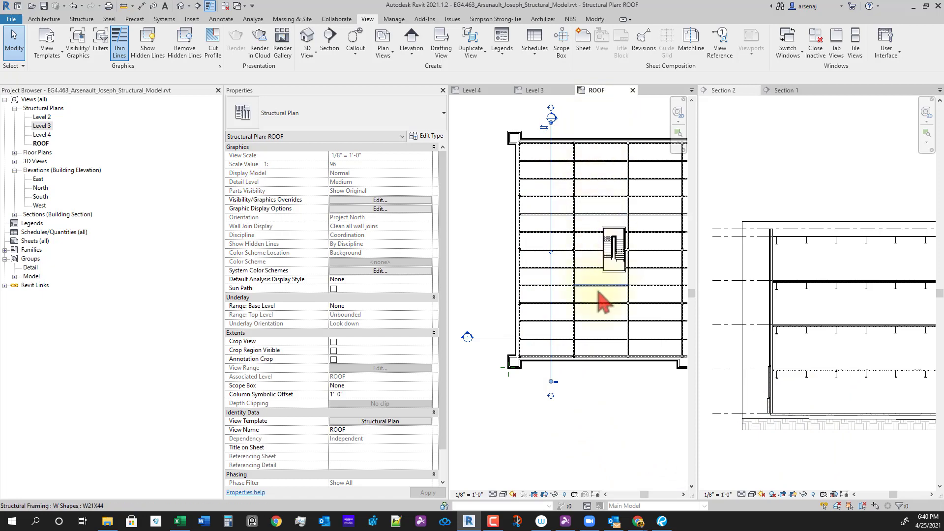
scroll(565, 217, "up", 2)
middle_click_drag(594, 325, 611, 320)
scroll(612, 320, "down", 1)
scroll(544, 340, "up", 2)
middle_click_drag(544, 340, 526, 291)
scroll(525, 291, "down", 2)
scroll(547, 364, "down", 1)
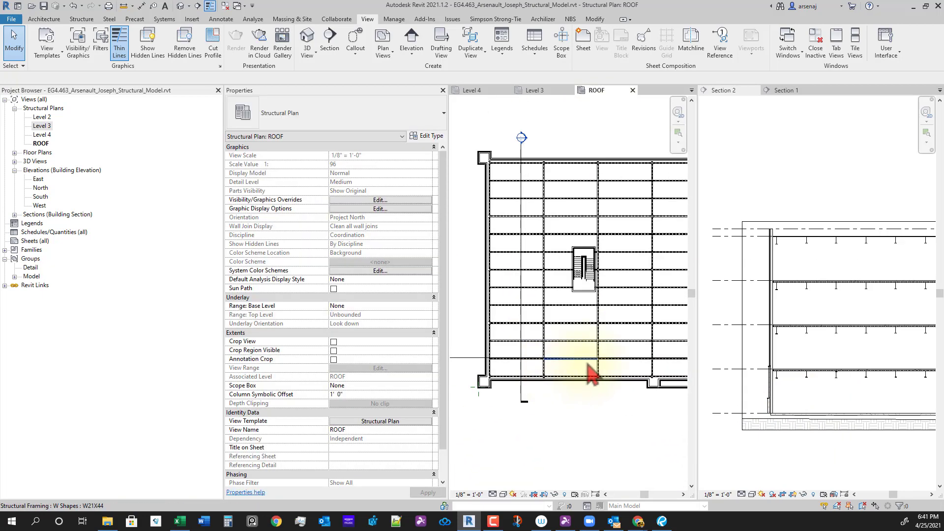
Turn on the Floors model category in the Structural Plan view template's visibility overrides and apply the template
left_click(397, 424)
key("Return")
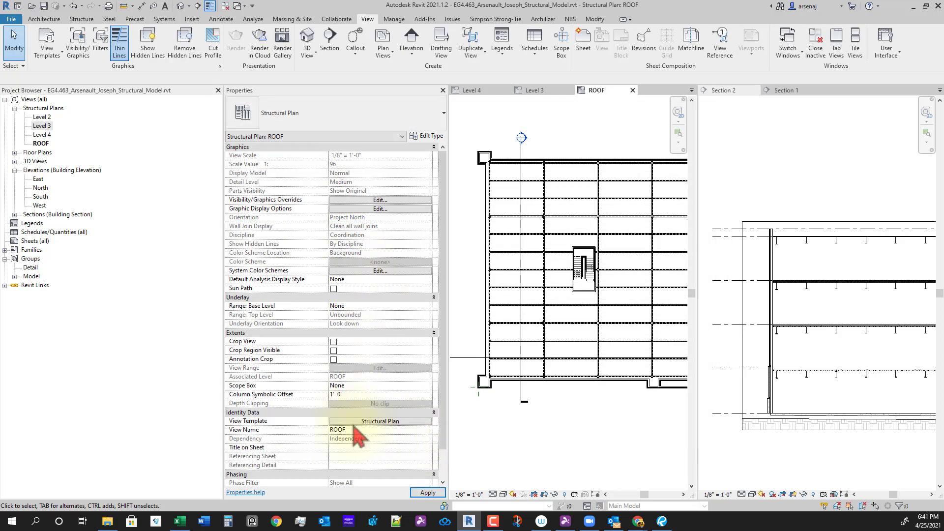
left_click(395, 423)
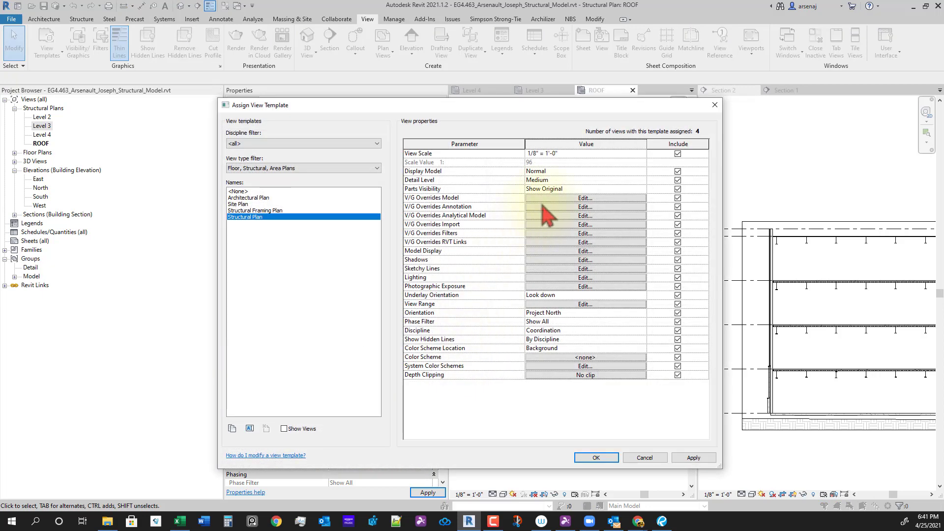
left_click(544, 199)
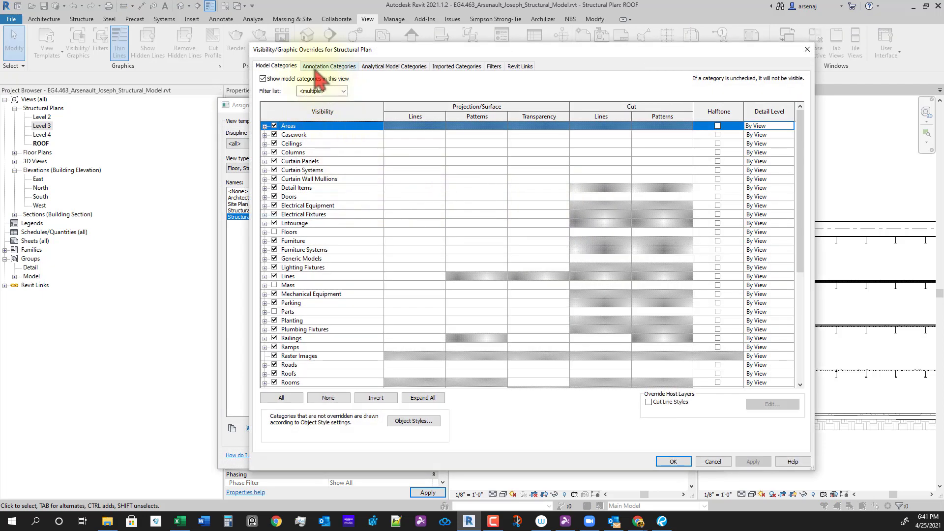
left_click(274, 232)
left_click(659, 462)
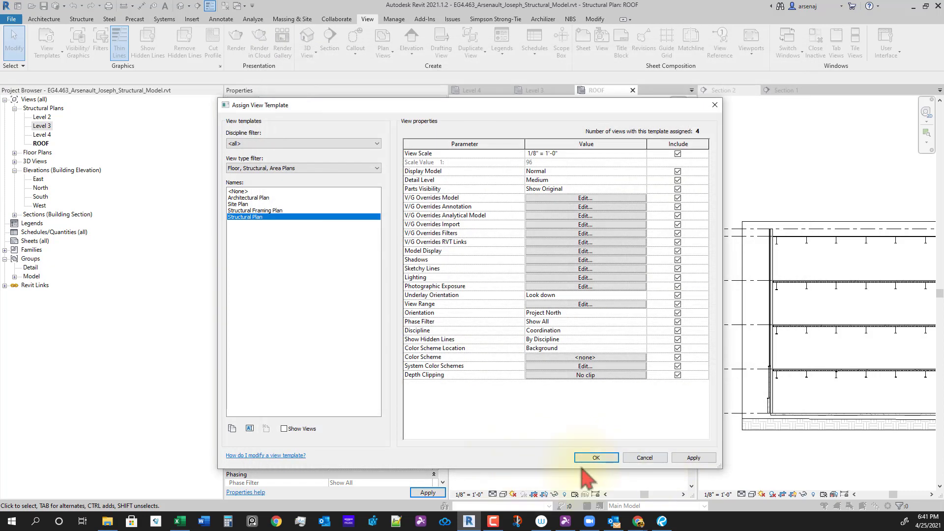
left_click(594, 459)
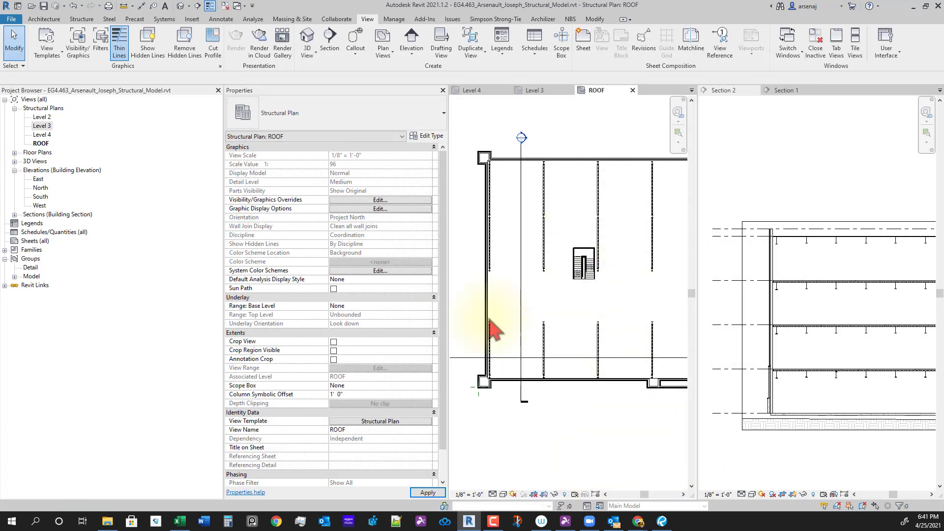
Inspect the properties of the W24X55 roof girder below the stair in the ROOF plan
scroll(538, 383, "up", 3)
scroll(576, 374, "down", 1)
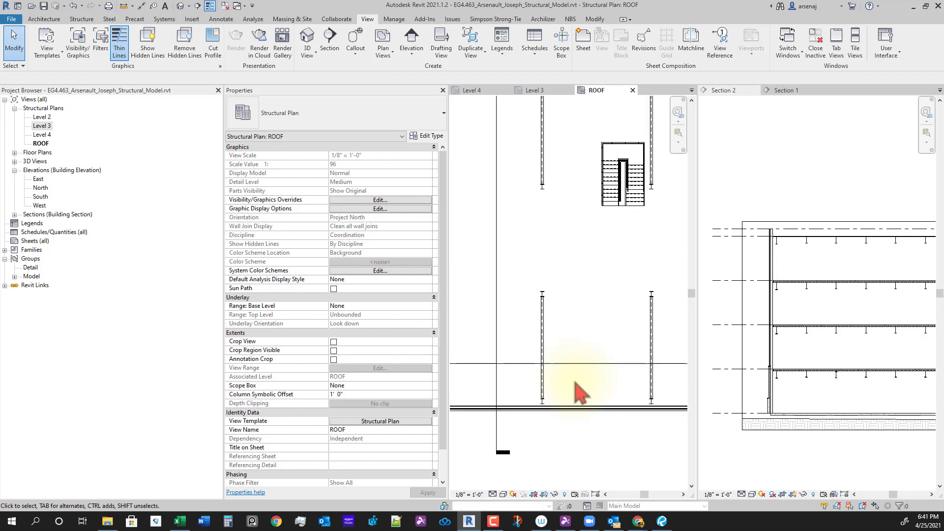
scroll(553, 396, "up", 2)
left_click(549, 401)
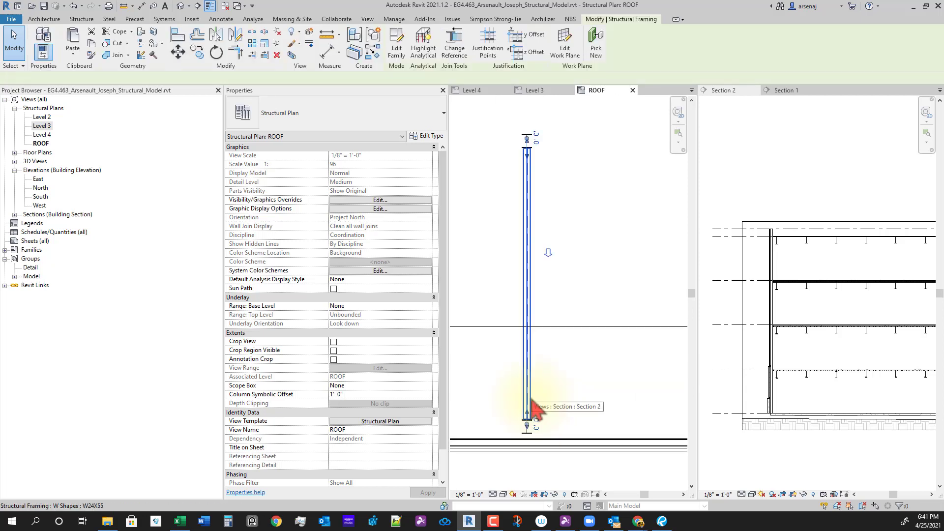
scroll(768, 377, "up", 1)
scroll(765, 376, "down", 2)
scroll(664, 384, "down", 5)
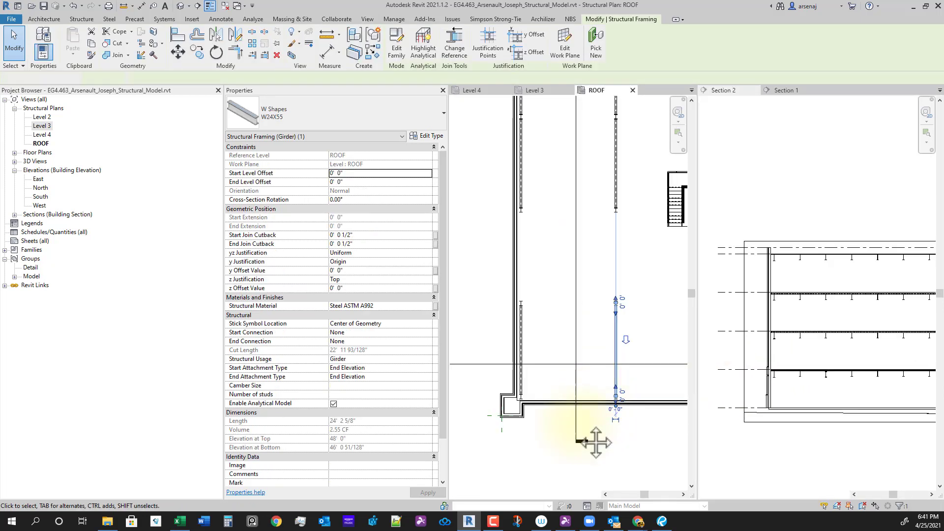
scroll(573, 419, "down", 2)
key("Escape")
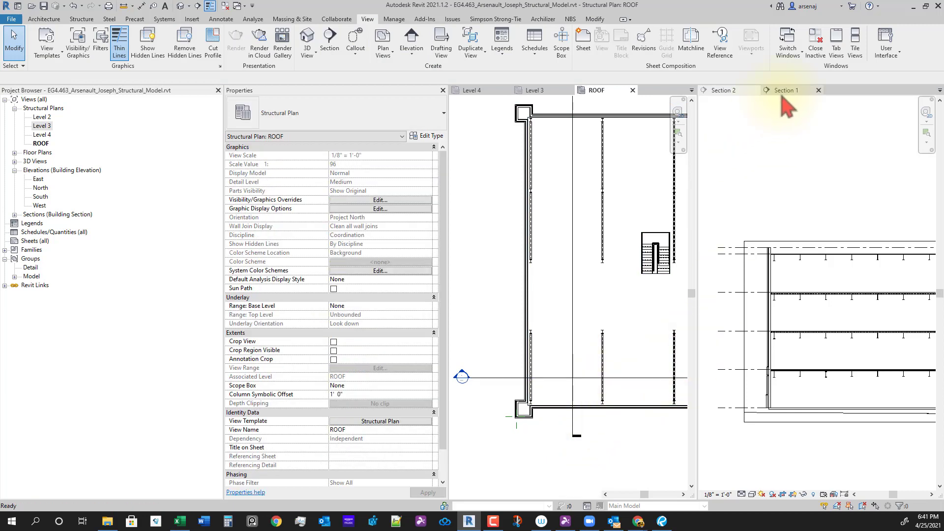
Select the W24X55 roof girder below the stair in the ROOF plan and examine its top against the roof deck in Section 1
left_click(786, 90)
left_click(610, 378)
scroll(608, 377, "up", 3)
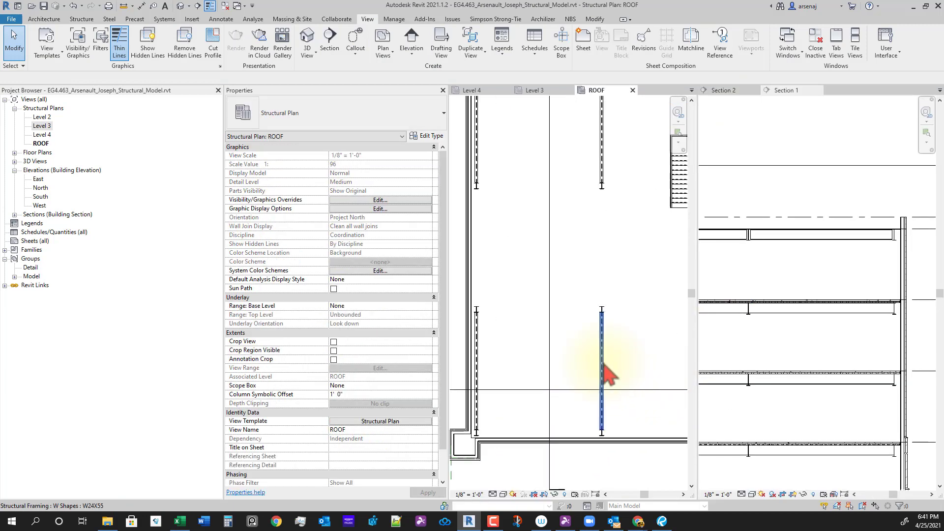
left_click(604, 374)
scroll(809, 379, "down", 3)
middle_click_drag(842, 376, 918, 378)
middle_click_drag(740, 360, 765, 379)
scroll(713, 344, "up", 2)
scroll(717, 353, "up", 4)
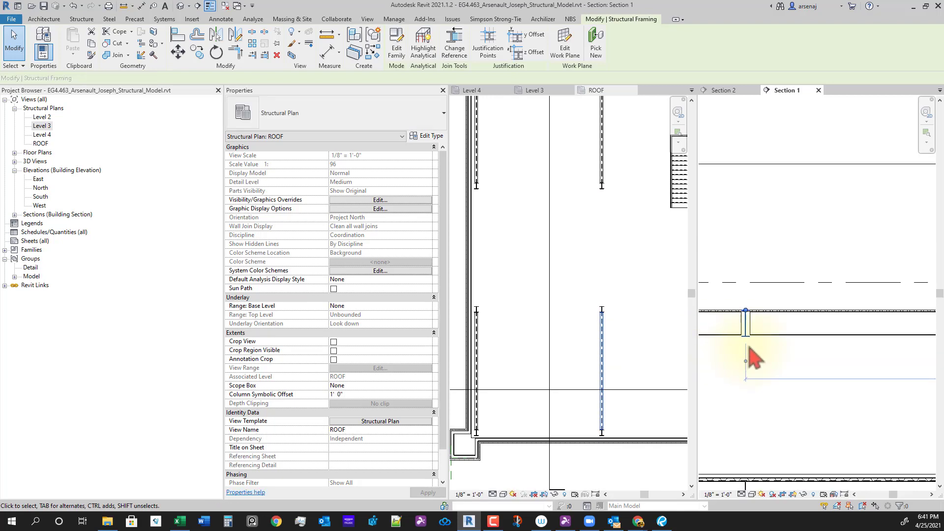
left_click(753, 328)
scroll(656, 385, "down", 3)
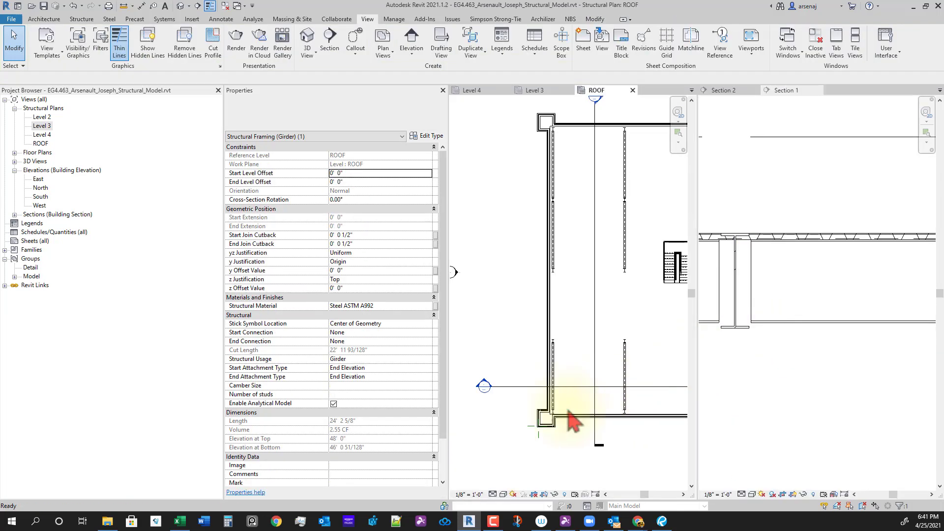
Select the W24X55 roof girders in the ROOF plan from the western exterior wall through the bays around the western stair
left_click(563, 373)
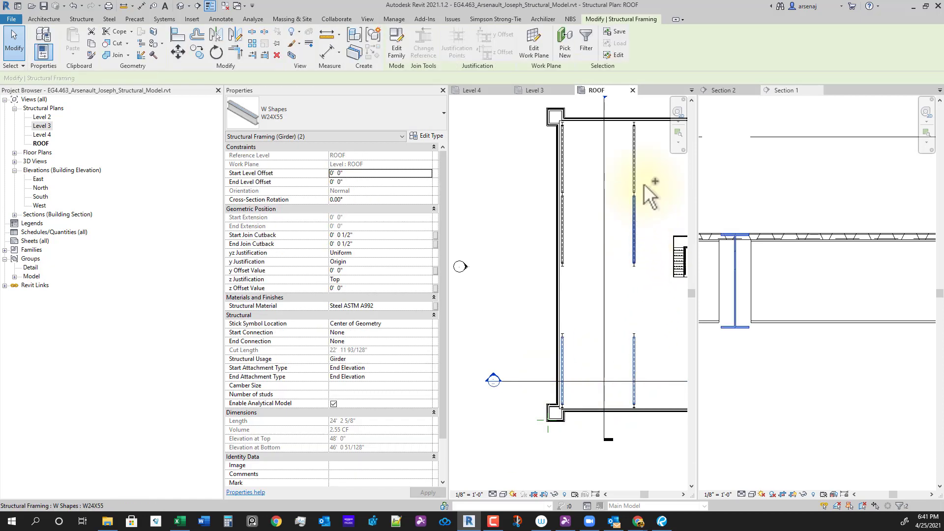
left_click(634, 165, "ctrl")
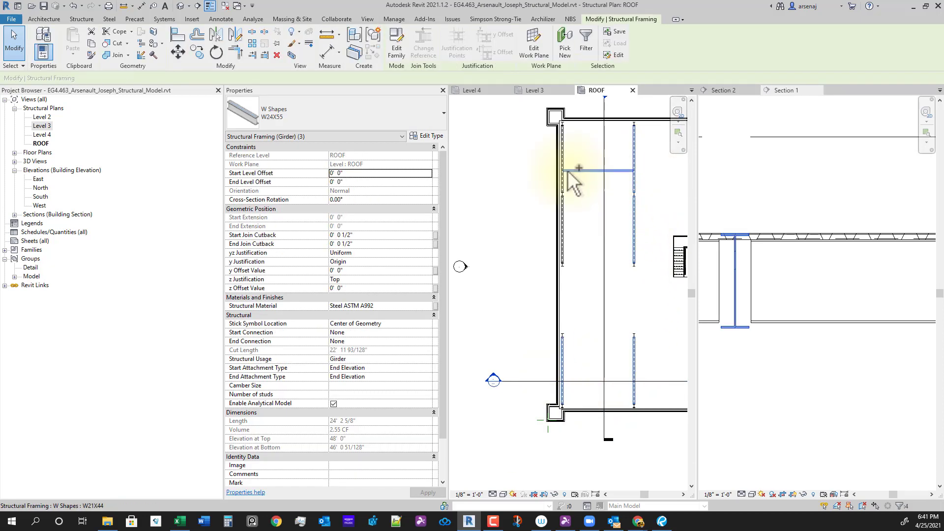
left_click(562, 229, "ctrl")
scroll(573, 274, "down", 3)
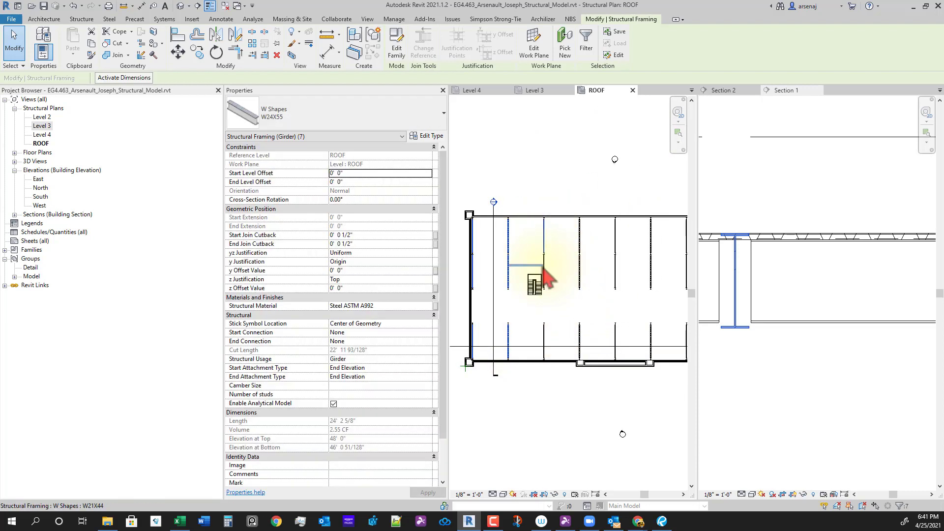
scroll(543, 268, "up", 3)
left_click(547, 443, "ctrl")
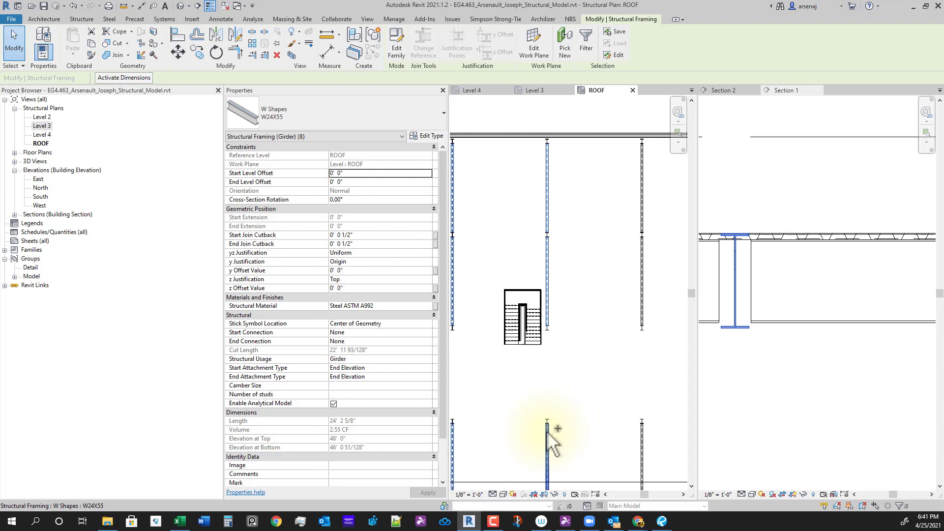
left_click(642, 453, "ctrl")
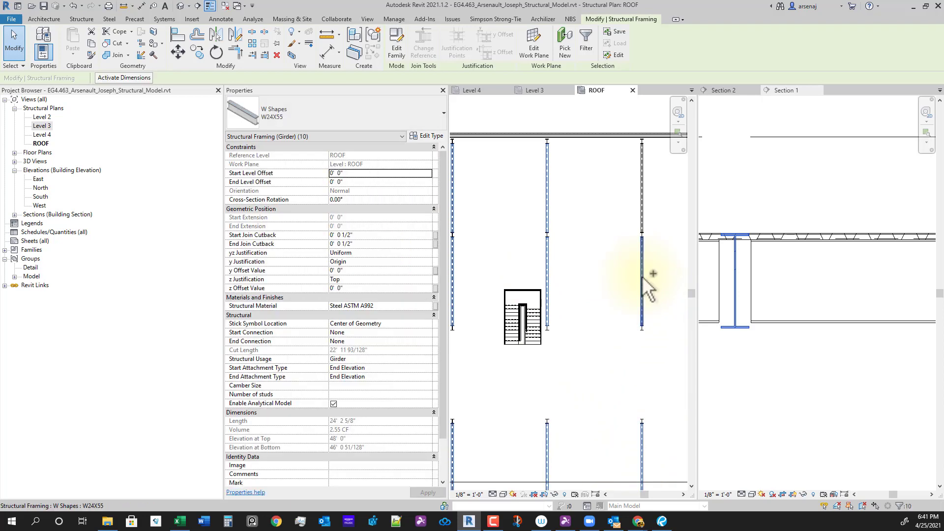
Add the W24X55 girders in the middle bays, above the projecting front wall, to the roof girder selection
scroll(595, 428, "down", 4)
middle_click_drag(595, 429, 520, 334)
scroll(520, 334, "down", 1)
left_click(581, 352, "ctrl")
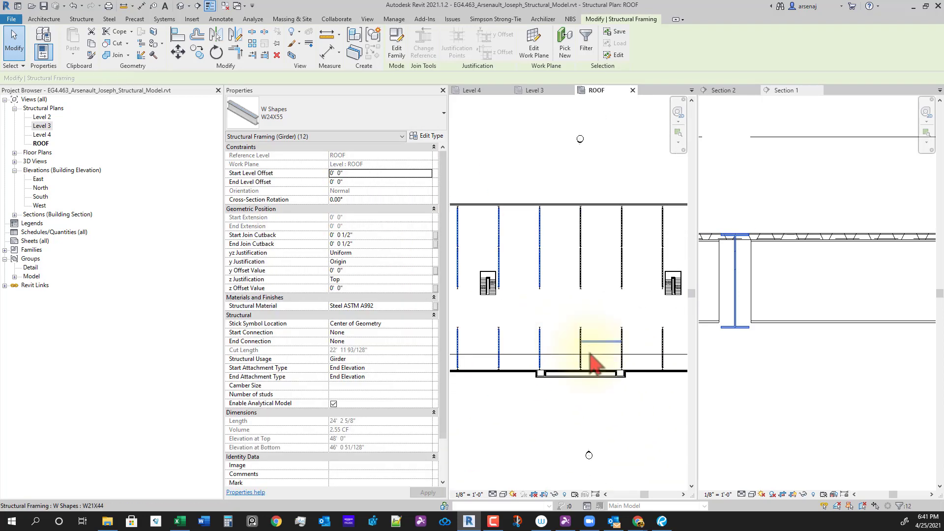
scroll(587, 348, "up", 3)
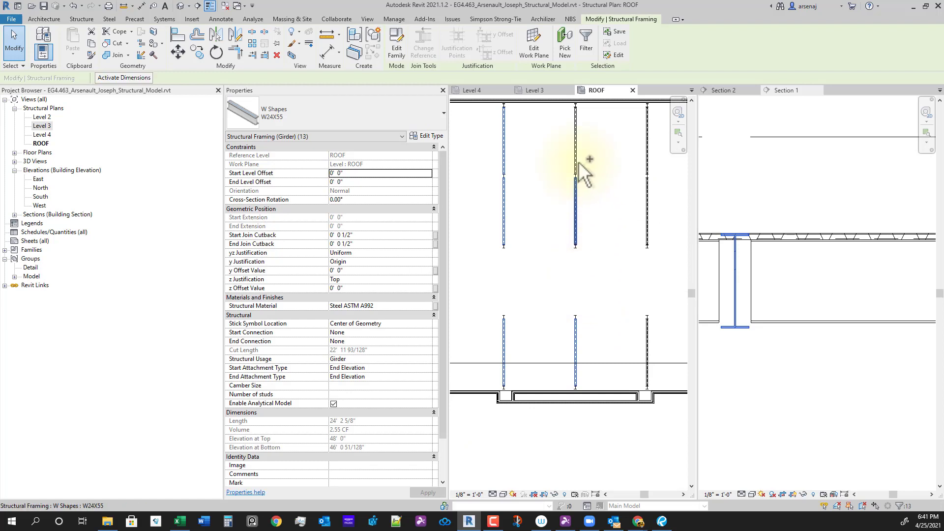
left_click(648, 149, "ctrl")
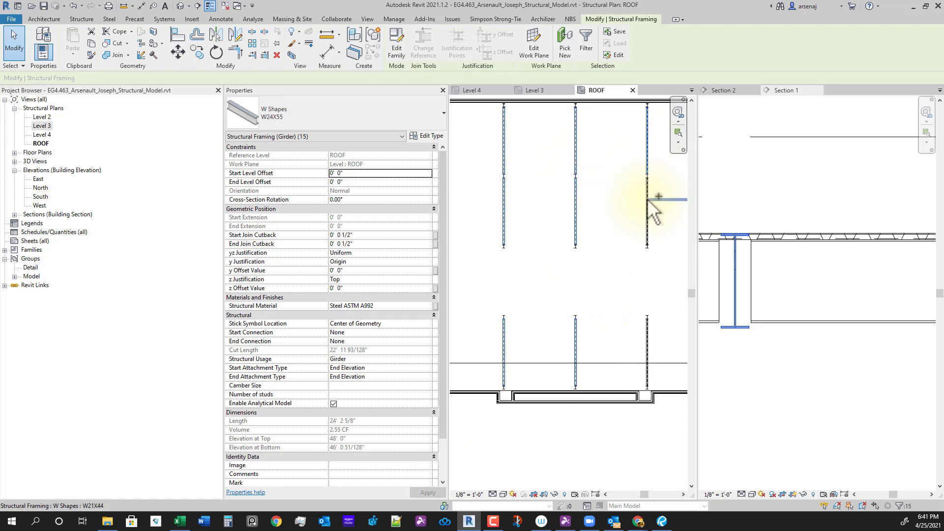
left_click(648, 206, "ctrl")
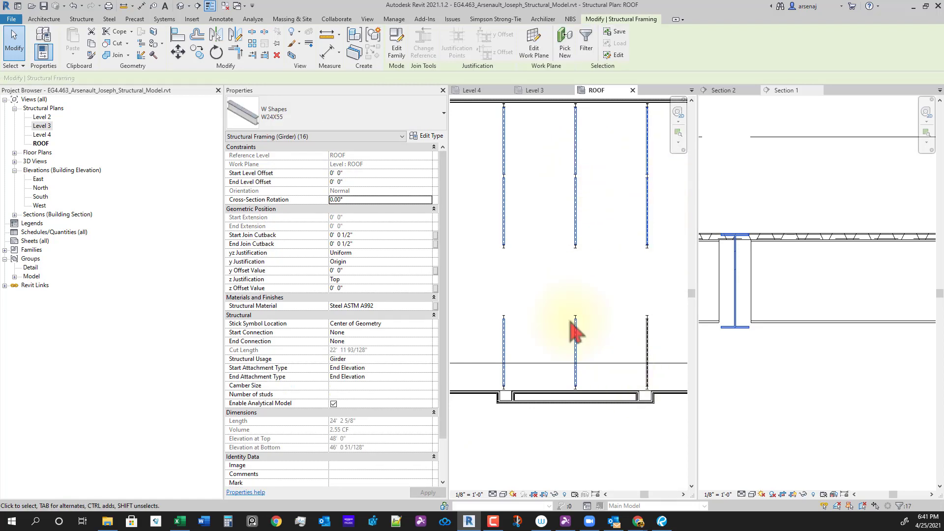
Extend the girder selection through the bays around the eastern stair to the eastern exterior wall
middle_click_drag(593, 348, 608, 294)
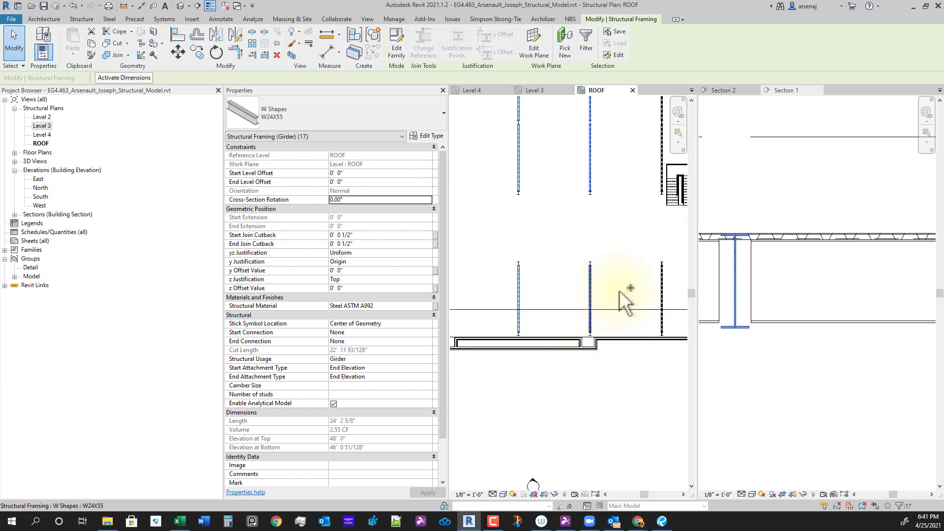
left_click(662, 300, "ctrl")
middle_click_drag(671, 301, 559, 292)
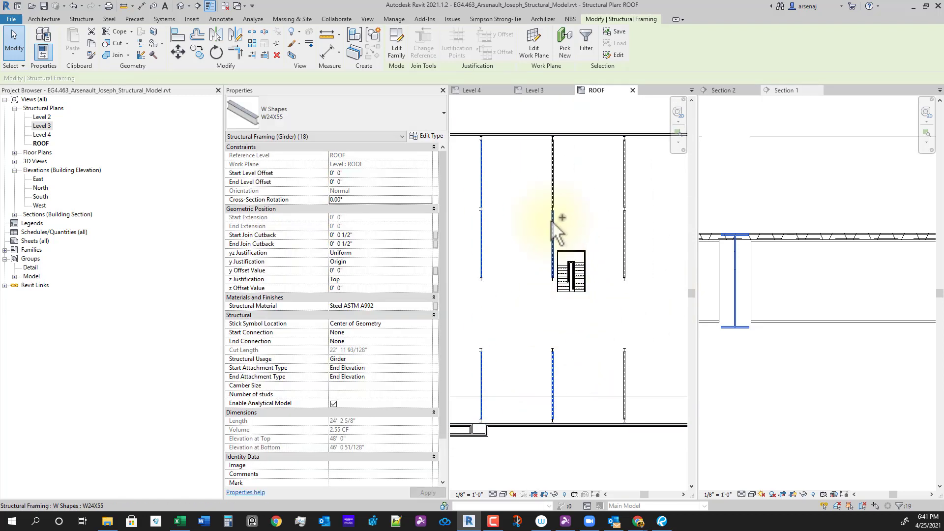
left_click(626, 172, "ctrl")
left_click(624, 389, "ctrl")
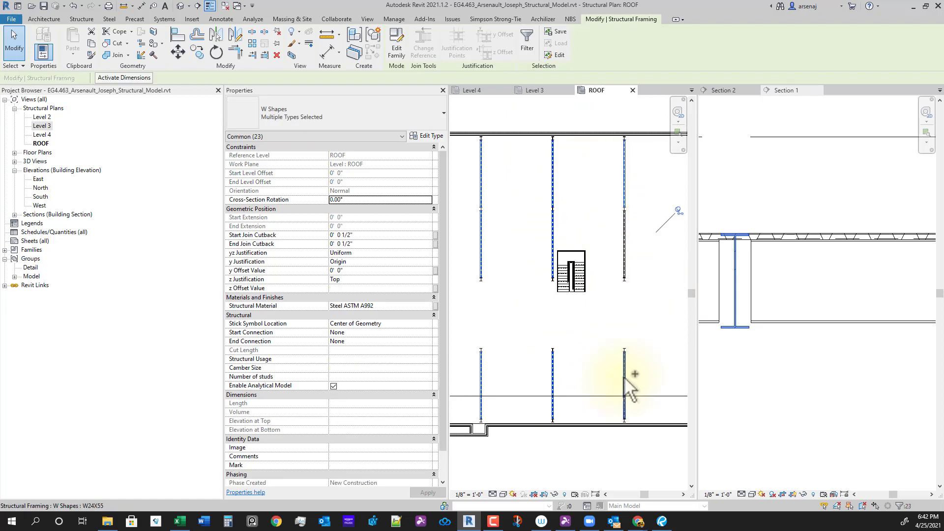
scroll(627, 390, "down", 1)
middle_click_drag(652, 421, 586, 409)
scroll(601, 384, "up", 2)
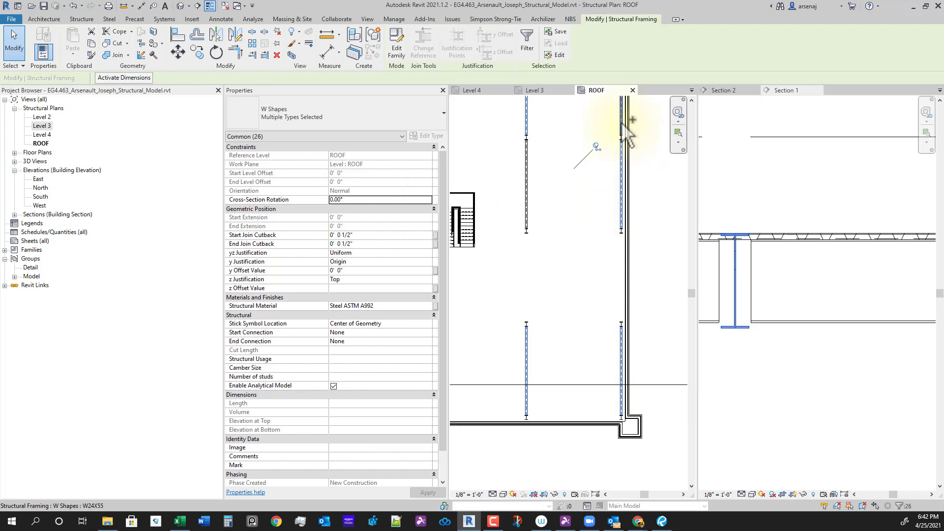
Add the remaining girders near the eastern stair to the selection and remove the stray W21X44 beam from it
scroll(623, 197, "down", 2)
middle_click_drag(625, 279, 639, 328)
scroll(565, 192, "up", 3)
left_click(571, 196, "ctrl")
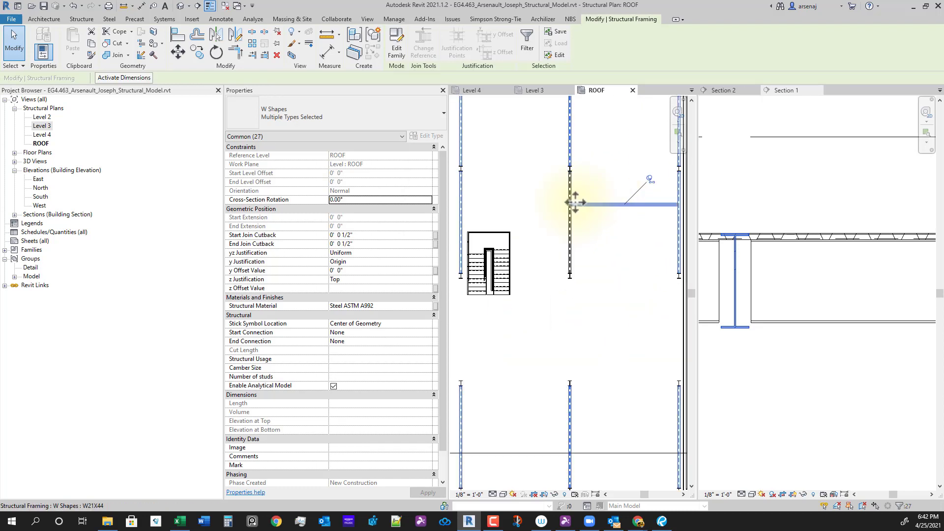
left_click(461, 207, "ctrl")
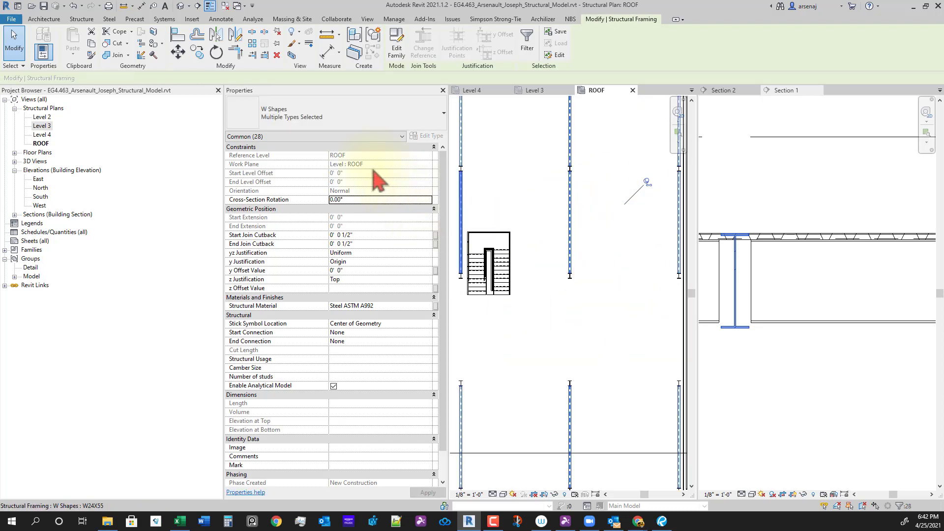
scroll(598, 326, "down", 2)
middle_click_drag(598, 327, 582, 303)
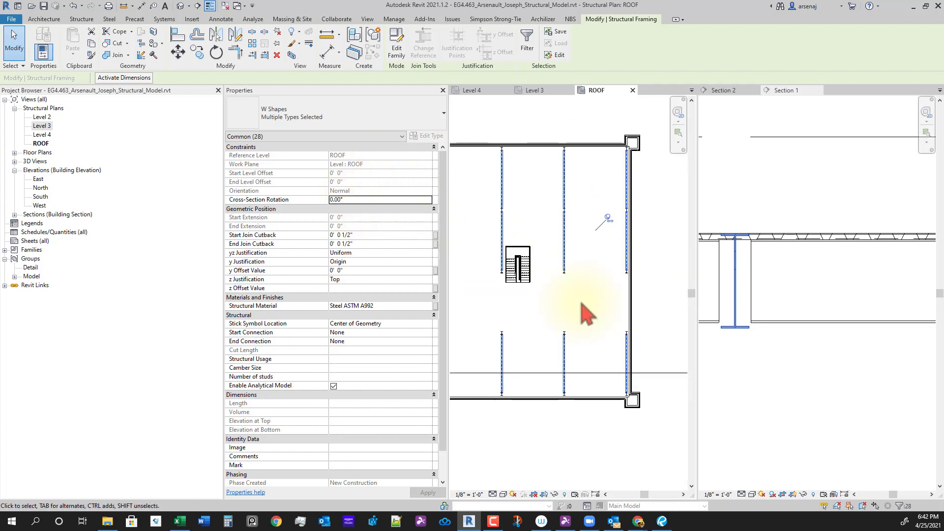
left_click(588, 232, "shift")
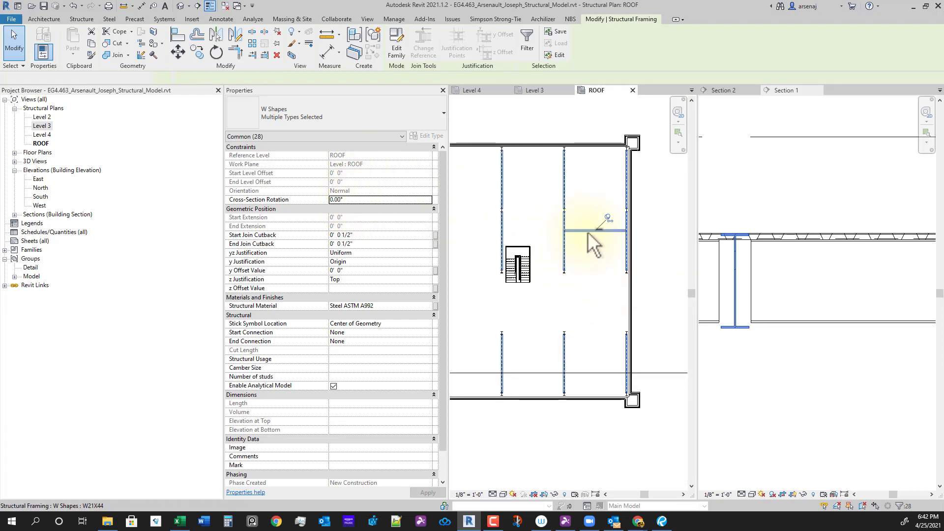
middle_click_drag(565, 289, 587, 290)
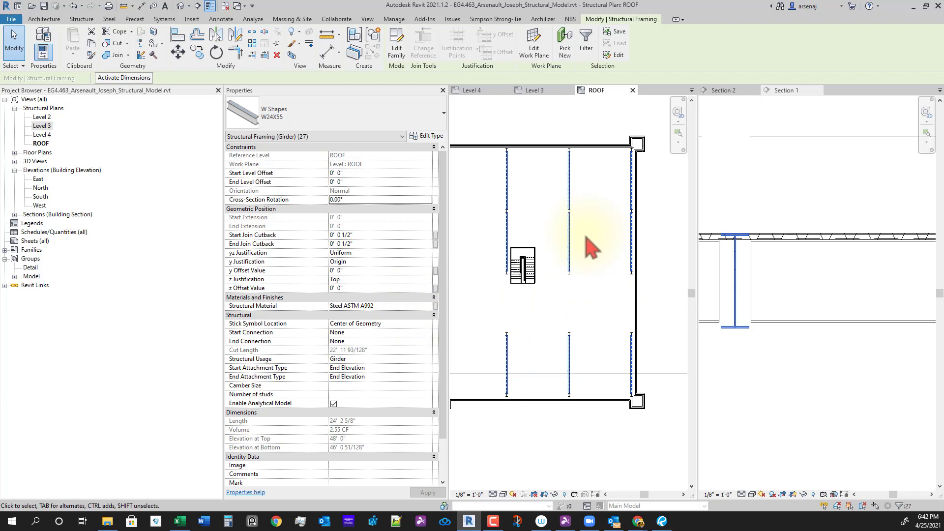
Set the selected roof girders' start and end level offsets to -0' 1 1/2", accepting their detachment from the work plane
left_click(351, 173)
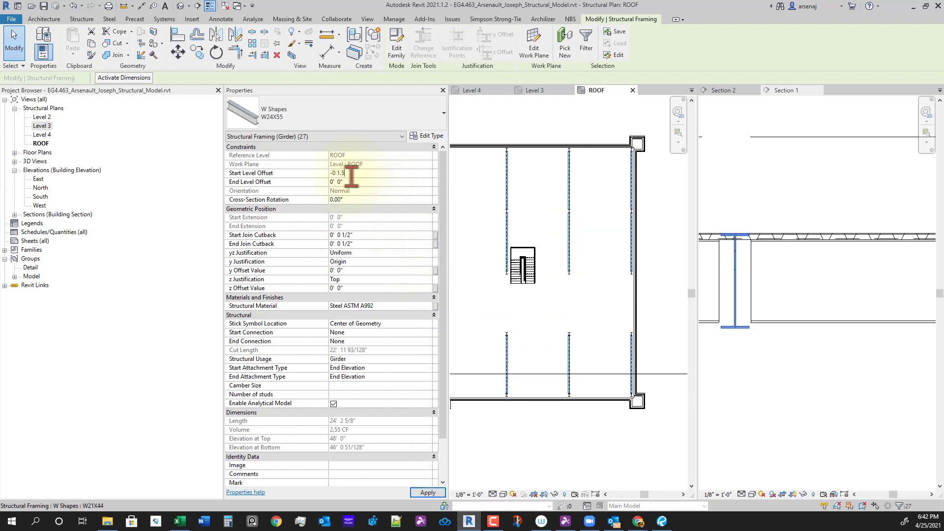
type("-0 1.5")
key("Tab")
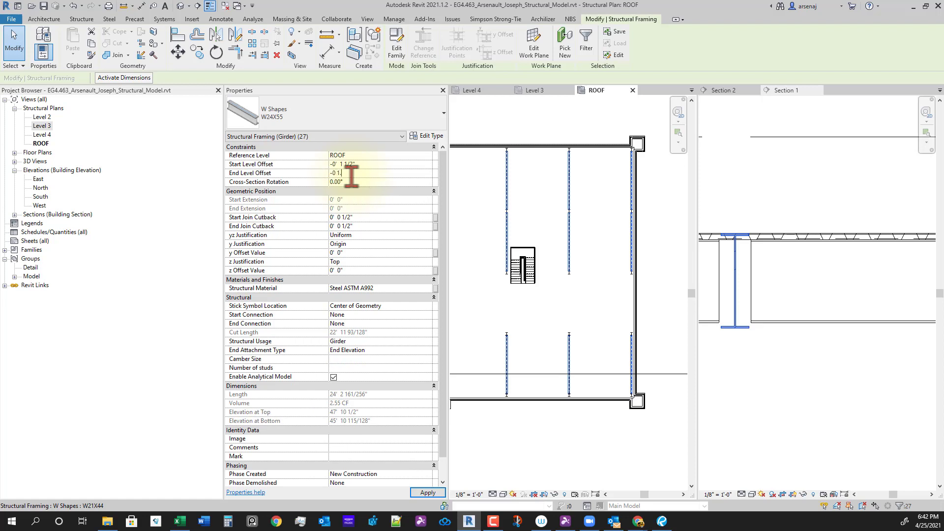
key("Return")
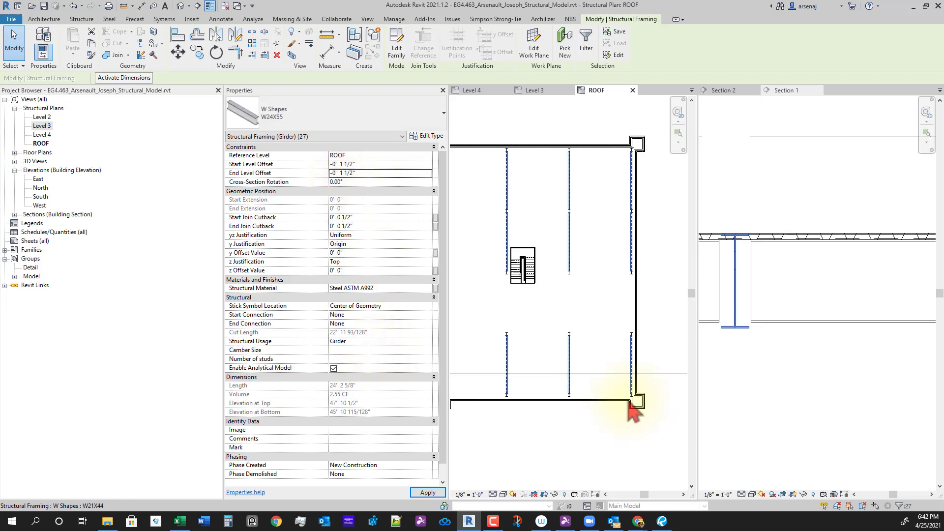
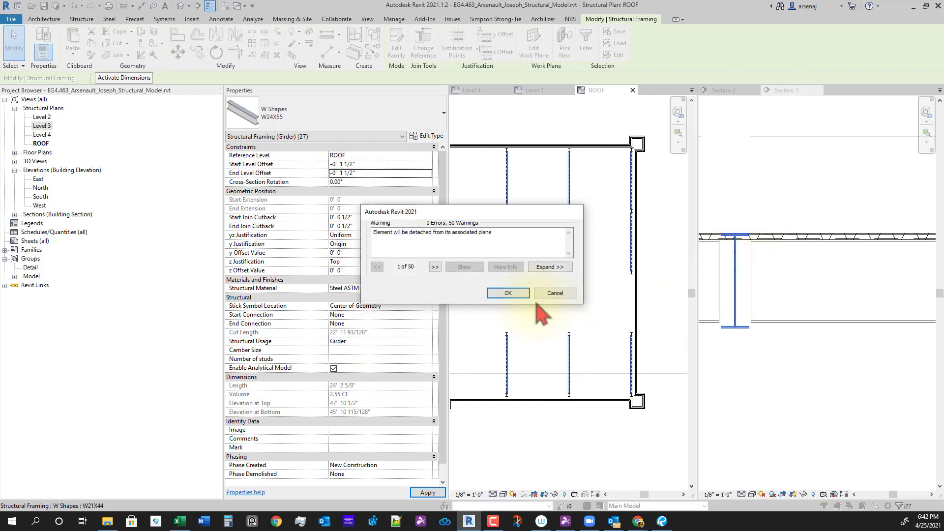
left_click(507, 294)
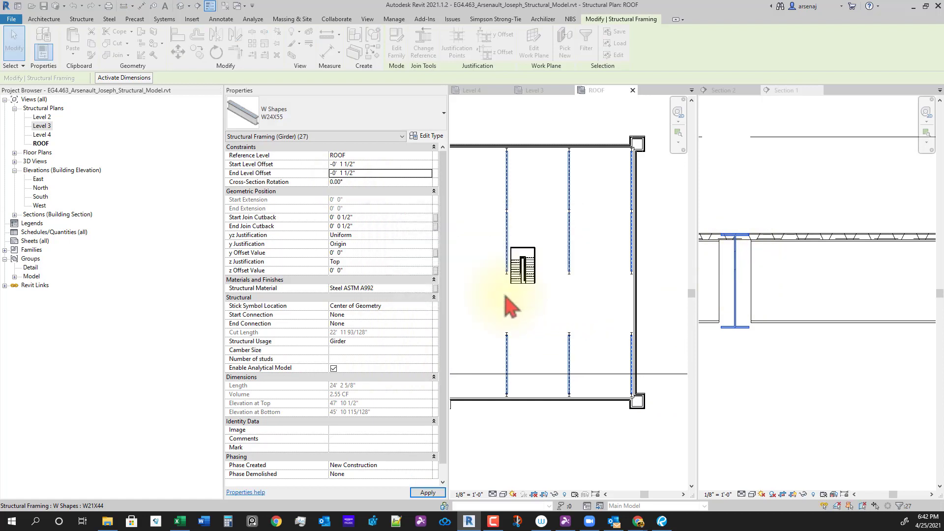
Examine the lowered roof girder against the adjoining beams and roof deck in Section 1
scroll(837, 334, "down", 4)
middle_click_drag(784, 350, 849, 312)
scroll(816, 263, "up", 3)
scroll(874, 260, "up", 1)
scroll(875, 280, "down", 1)
scroll(875, 284, "down", 2)
middle_click_drag(875, 283, 775, 256)
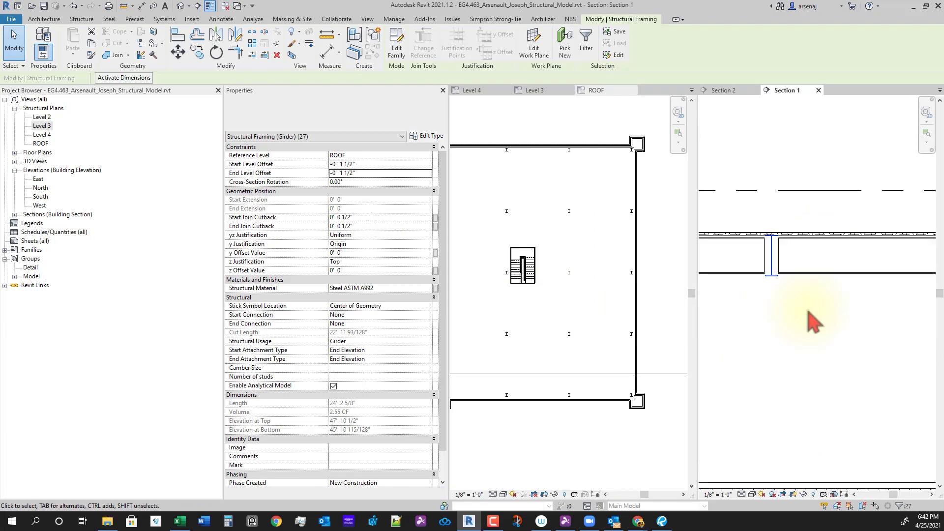
scroll(825, 307, "down", 4)
middle_click_drag(866, 324, 845, 332)
scroll(864, 320, "up", 2)
middle_click_drag(703, 320, 837, 339)
scroll(858, 301, "up", 4)
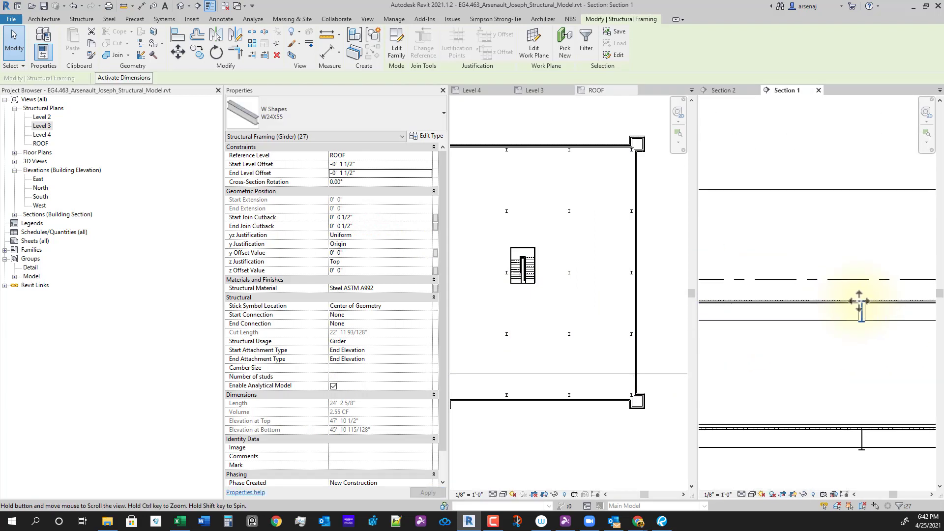
scroll(802, 348, "down", 4)
scroll(854, 320, "up", 3)
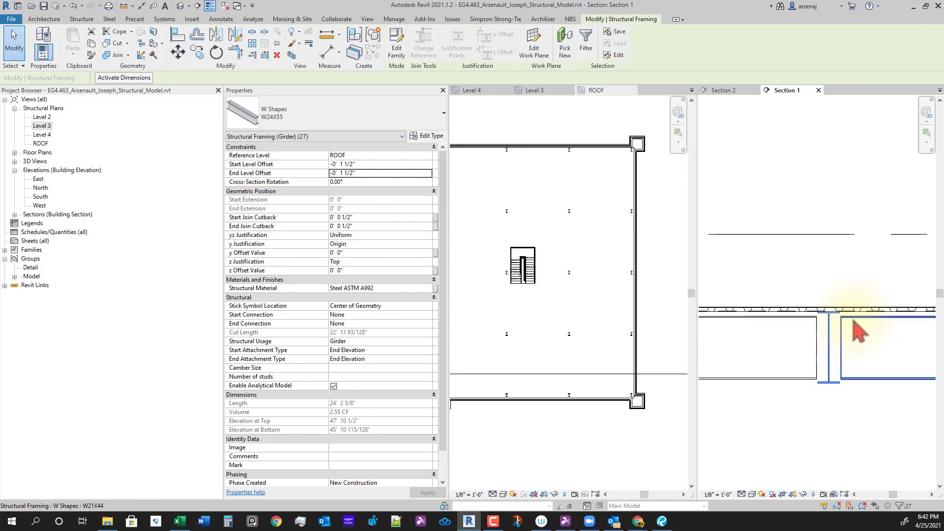
Inspect the properties of the roof beam system beside the girder in Section 1 and compare the framing across the levels
left_click(854, 317)
scroll(821, 312, "down", 5)
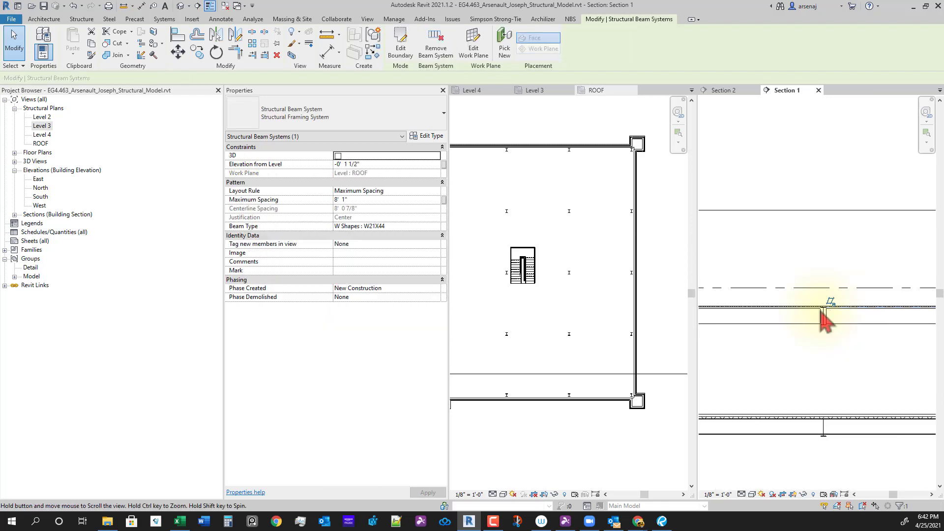
scroll(844, 355, "down", 2)
middle_click_drag(844, 355, 792, 346)
scroll(883, 357, "down", 2)
middle_click_drag(883, 357, 831, 348)
scroll(829, 346, "up", 1)
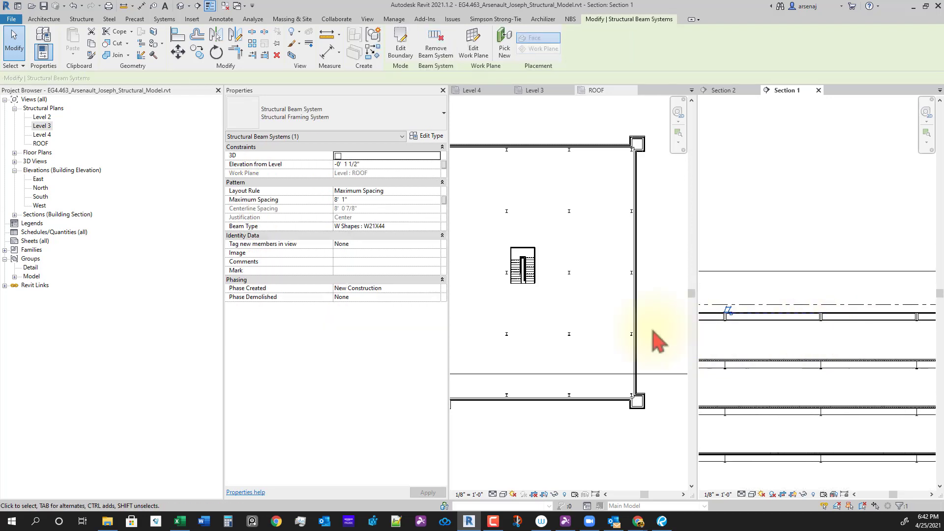
Select the W21X44 roof joist beside the girder in Section 1 and inspect its level and z offset properties
left_click(614, 327)
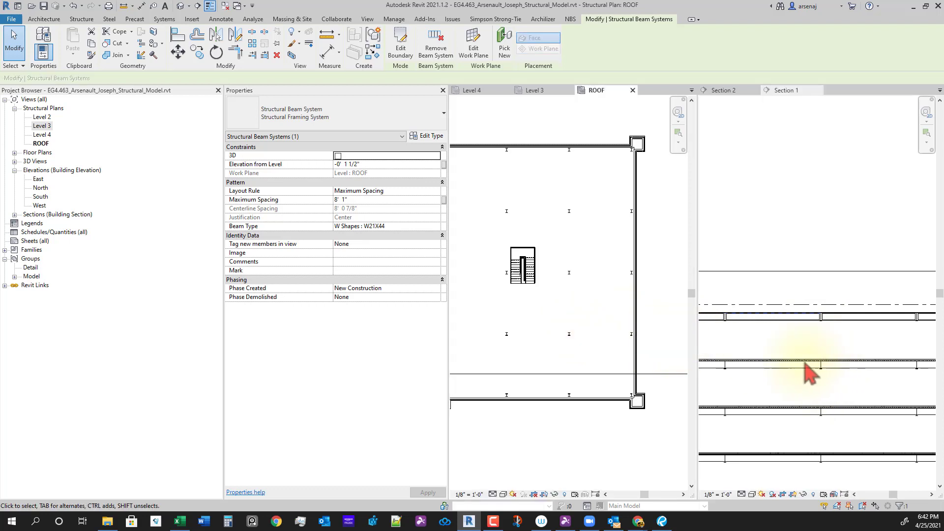
left_click(795, 348)
scroll(791, 333, "up", 2)
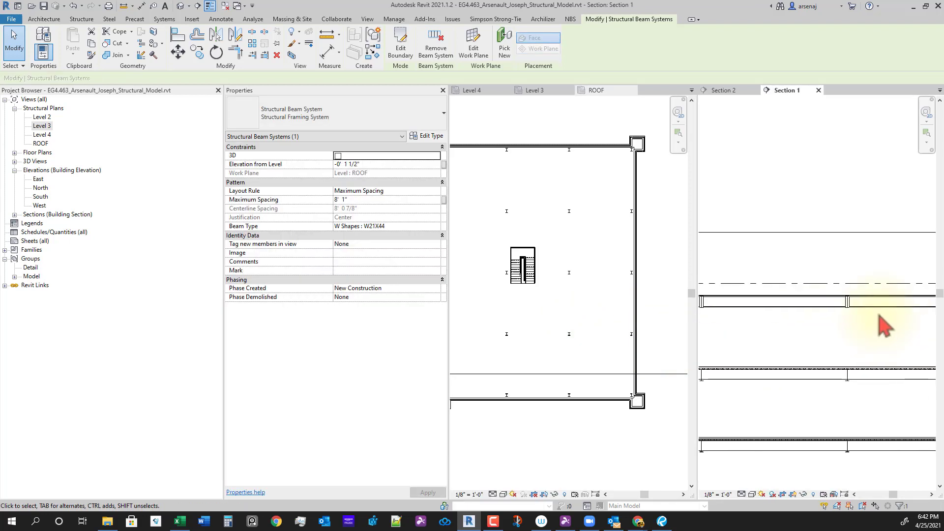
scroll(844, 301, "up", 3)
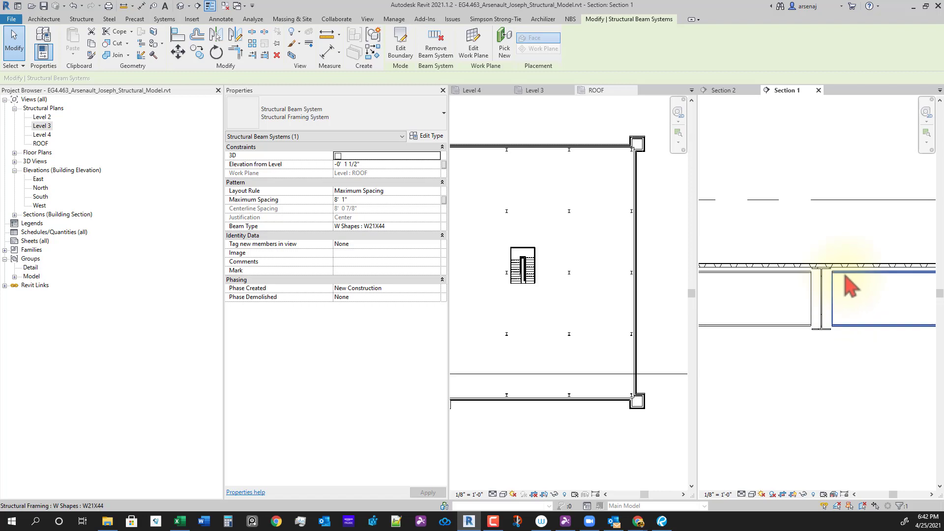
left_click(851, 286)
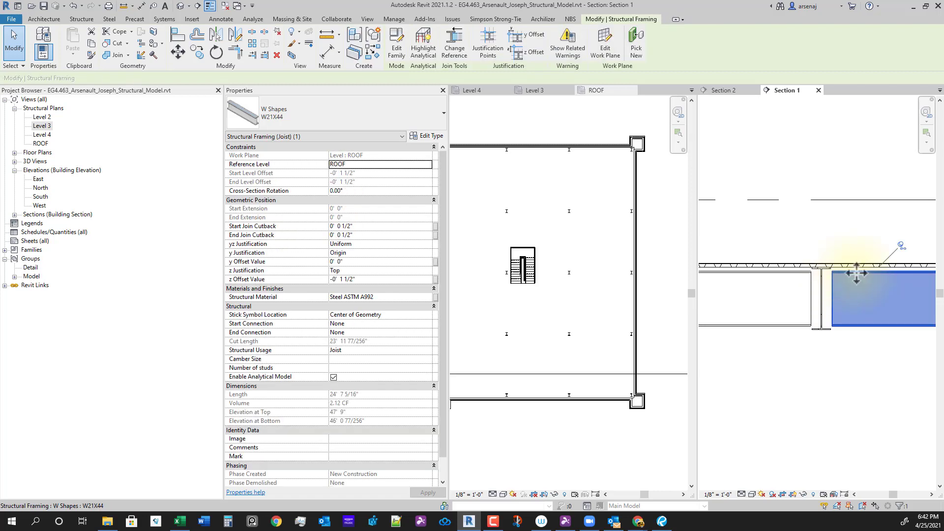
Edit the easternmost roof beam system's boundary in the ROOF plan, reset the system, and finish the sketch
left_click(865, 267)
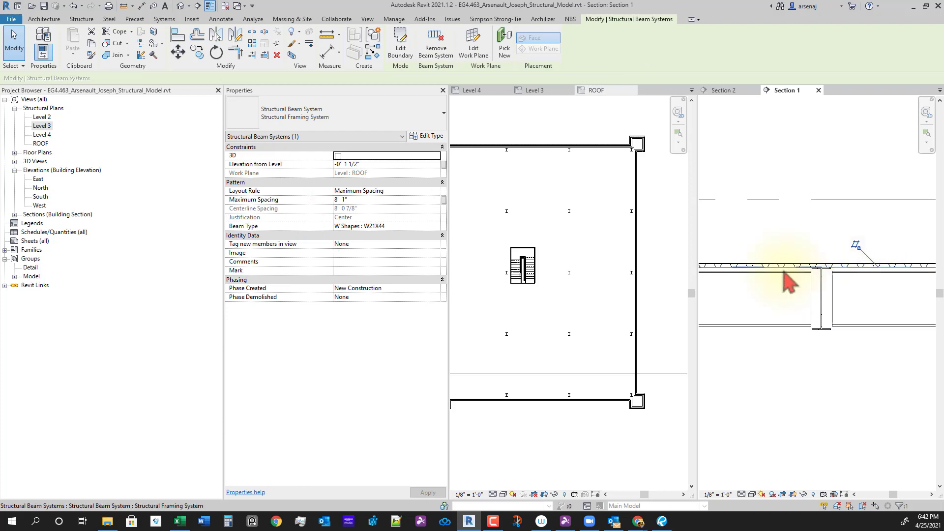
left_click(560, 314)
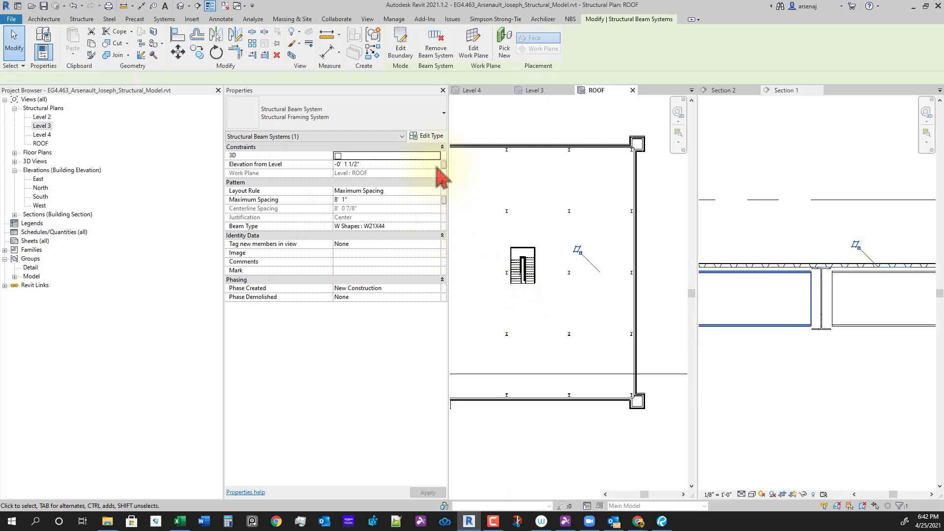
left_click(402, 52)
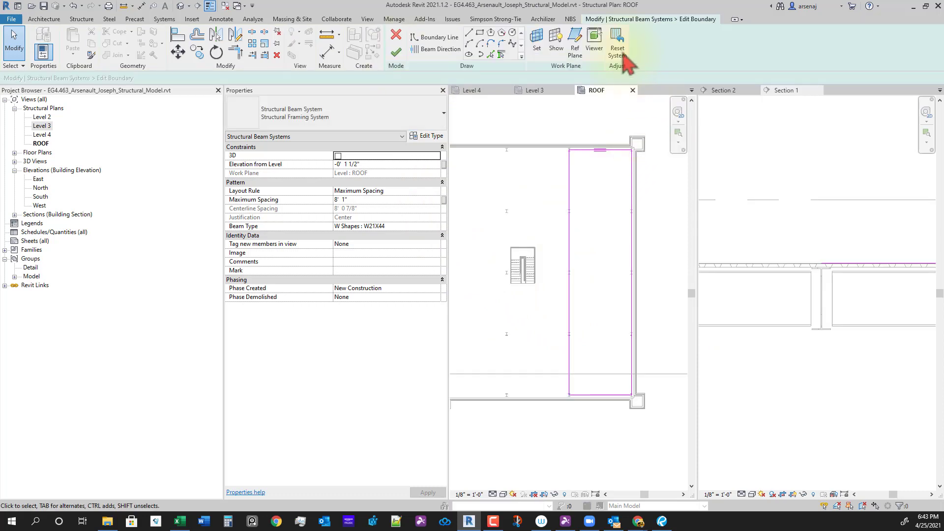
left_click(396, 51)
Reset the beam system of the roof bay containing the east stair opening through its boundary edit, keeping the opening
left_click(783, 269)
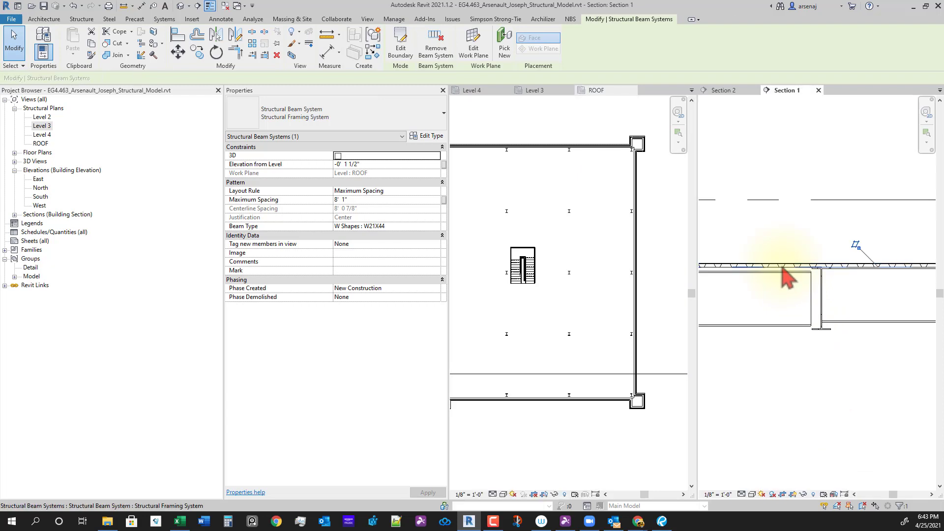
left_click(626, 280)
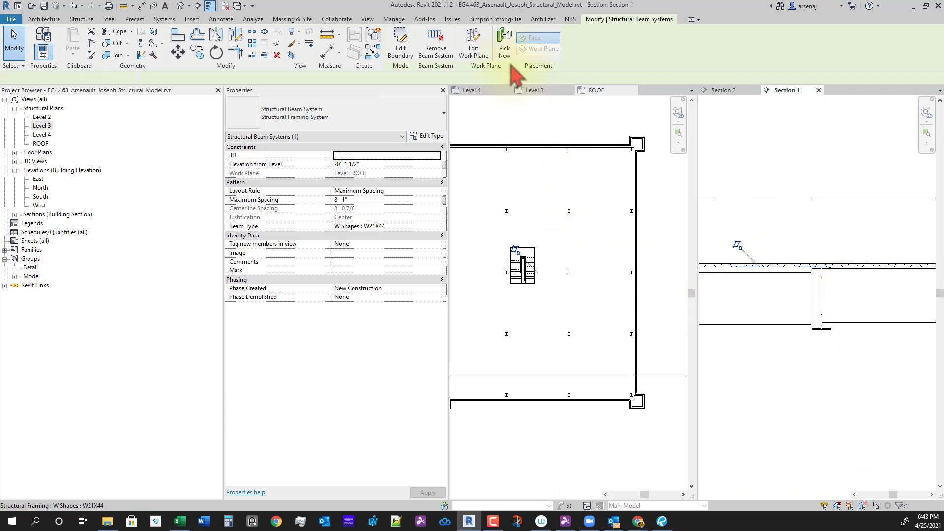
left_click(400, 51)
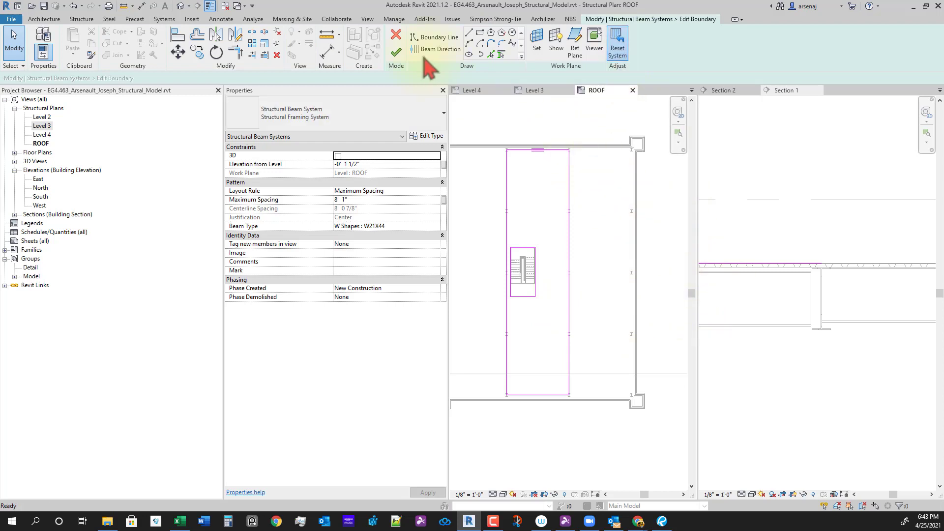
left_click(396, 52)
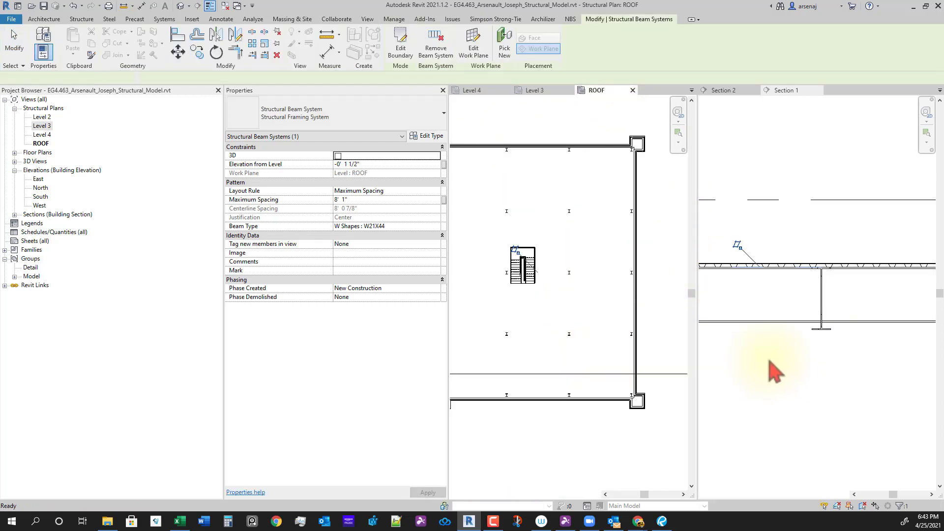
Reset the roof beam system in the bay directly west of the east stair and finish its boundary edit
scroll(770, 361, "down", 2)
middle_click_drag(770, 362, 934, 350)
scroll(900, 335, "down", 1)
scroll(805, 316, "up", 1)
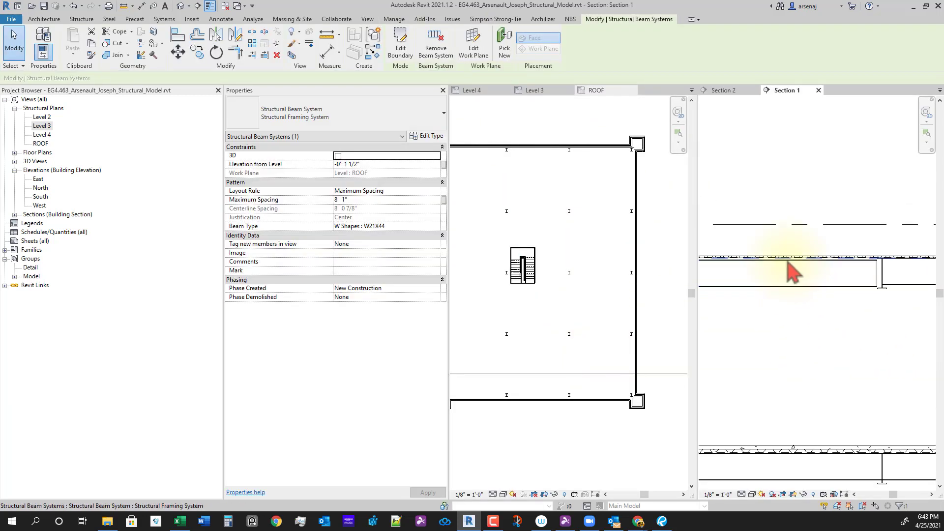
left_click(566, 295)
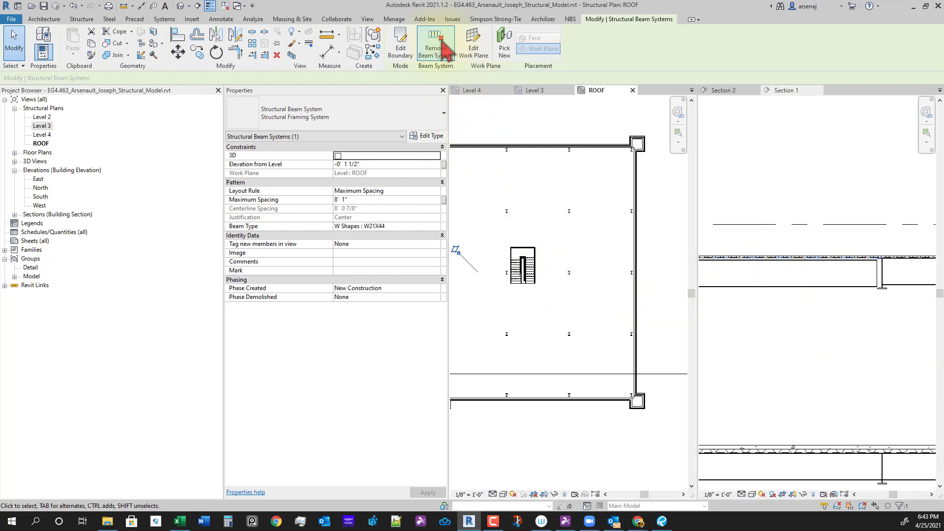
left_click(401, 46)
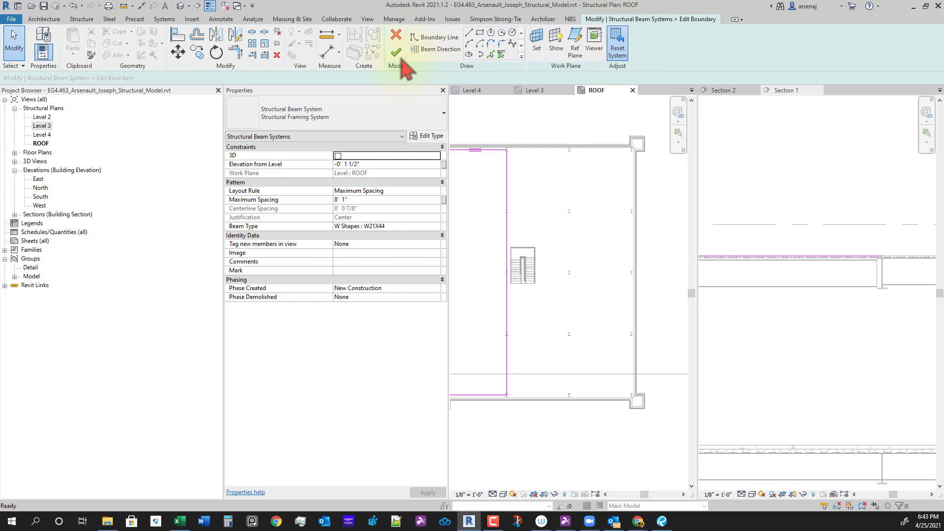
left_click(396, 53)
Reset the roof beam system in the second bay west of the east stair and finish its boundary edit
middle_click(866, 335)
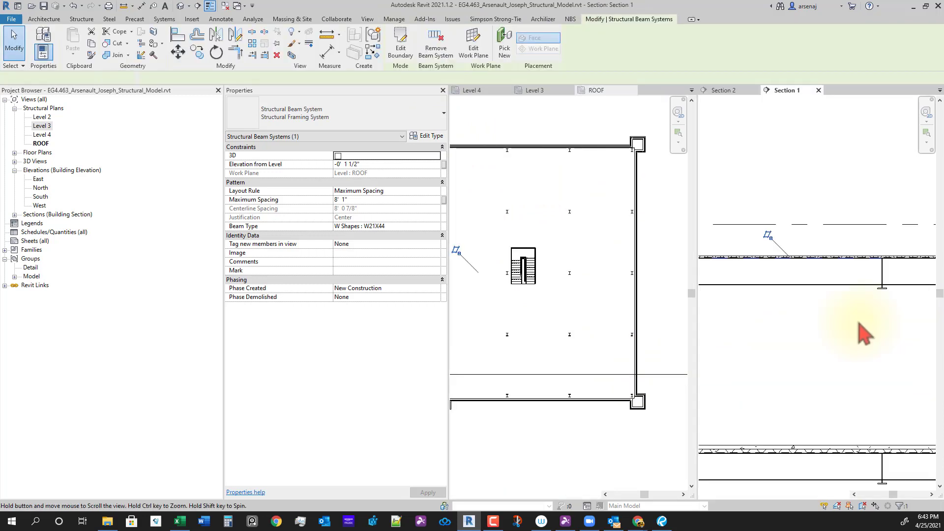
middle_click_drag(859, 323, 826, 286)
scroll(826, 286, "down", 3)
scroll(789, 256, "up", 4)
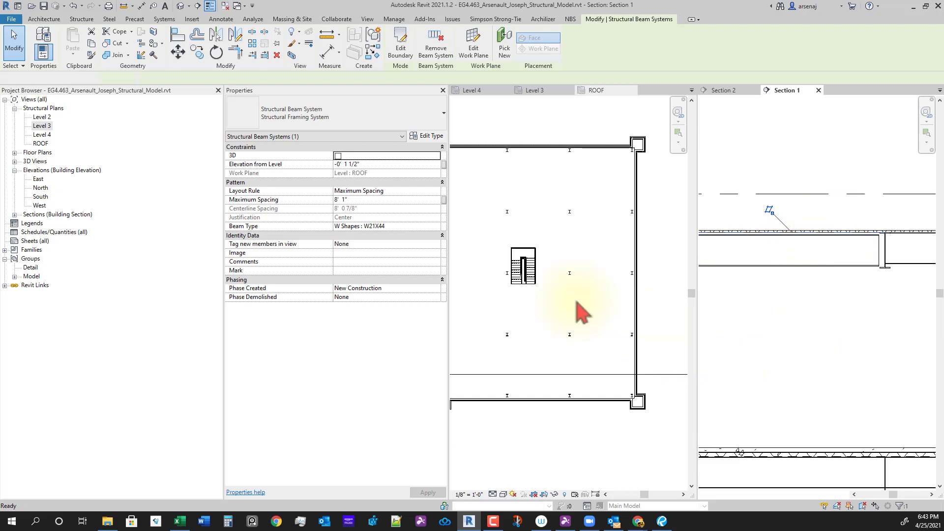
middle_click_drag(522, 270, 580, 310)
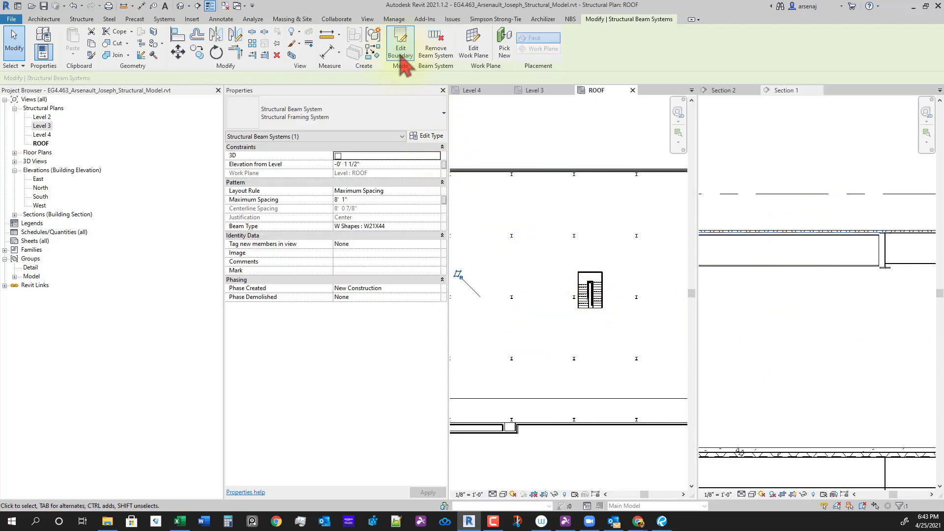
left_click(400, 52)
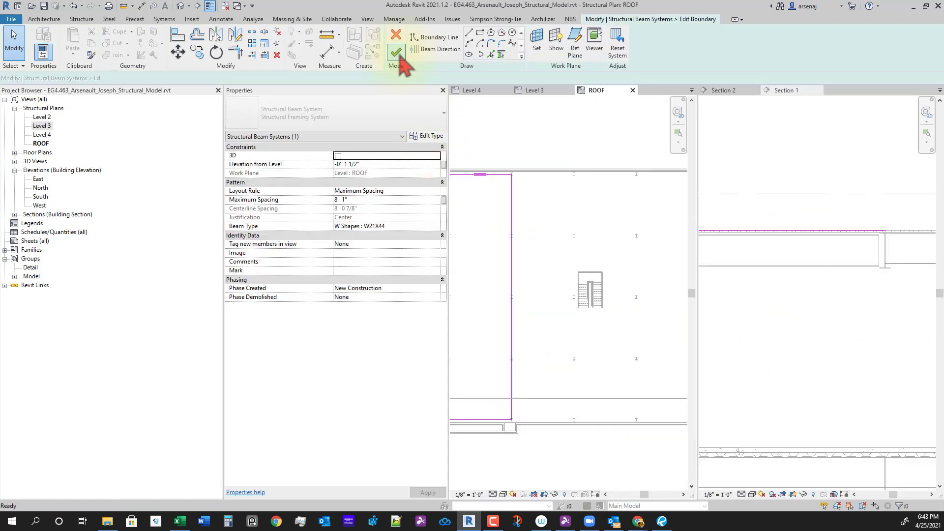
left_click(620, 52)
left_click(397, 51)
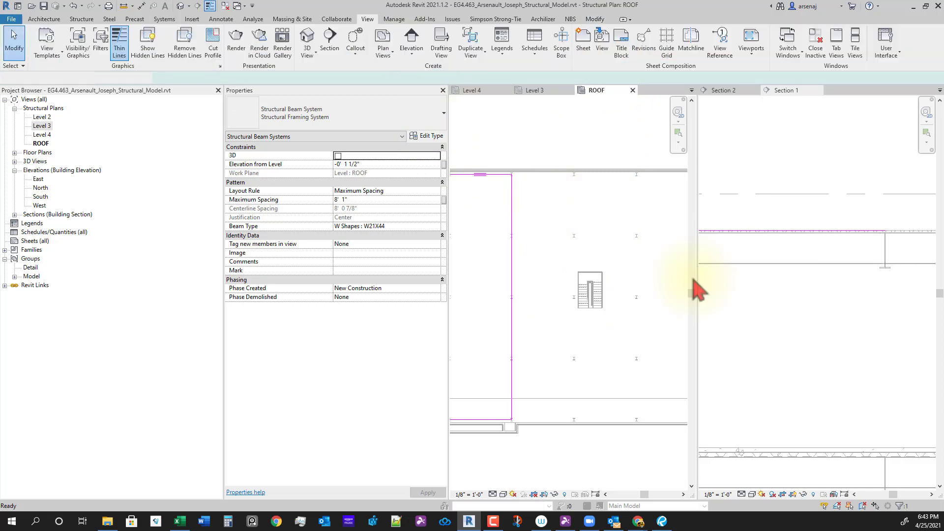
Select the third roof beam system west of the east stair in Section 1 and reset it from the ROOF plan
left_click(781, 358)
scroll(833, 356, "up", 3)
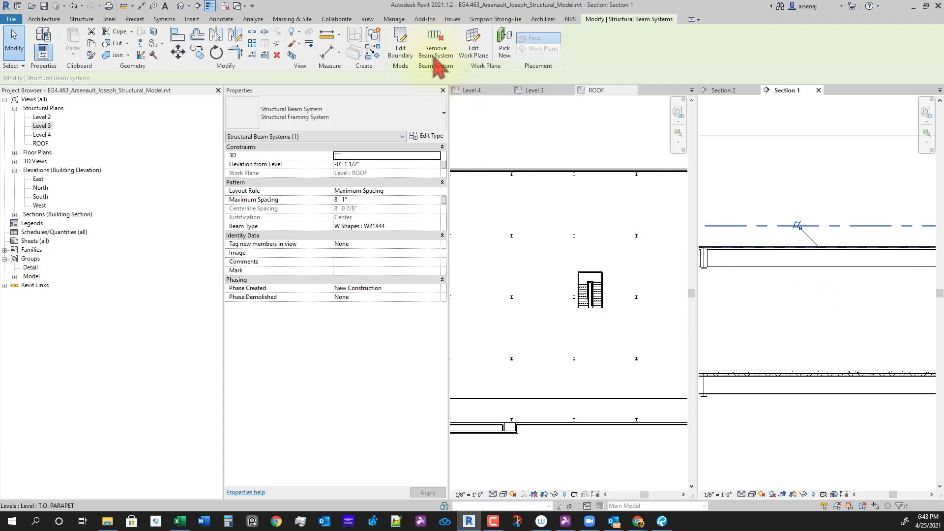
left_click(412, 47)
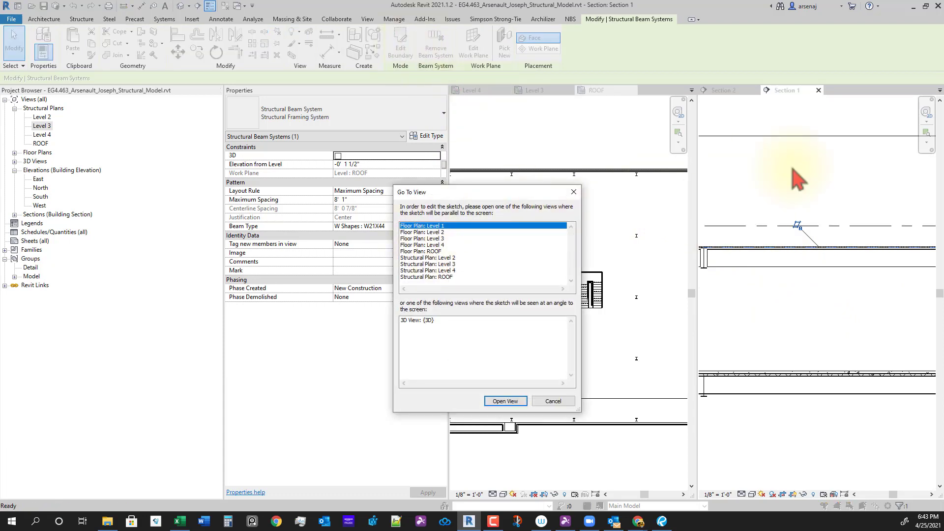
left_click(553, 401)
left_click(563, 206)
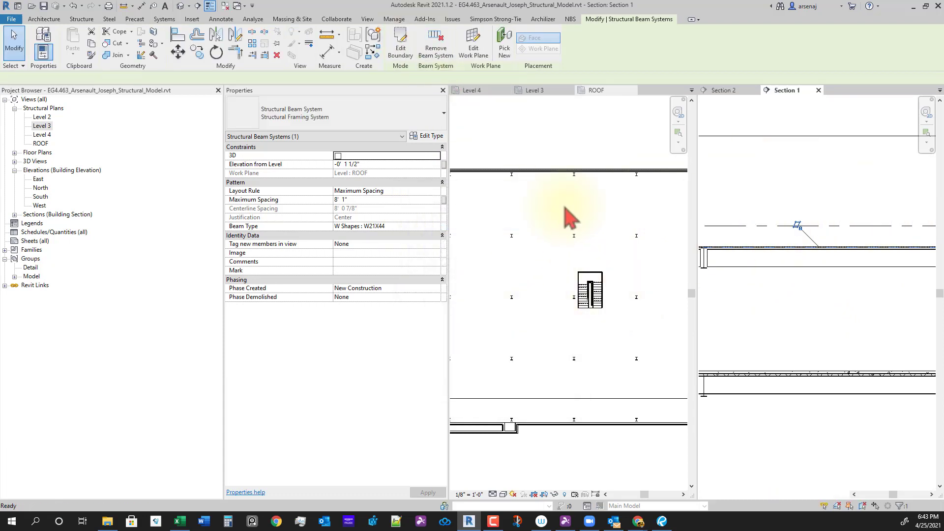
left_click(401, 49)
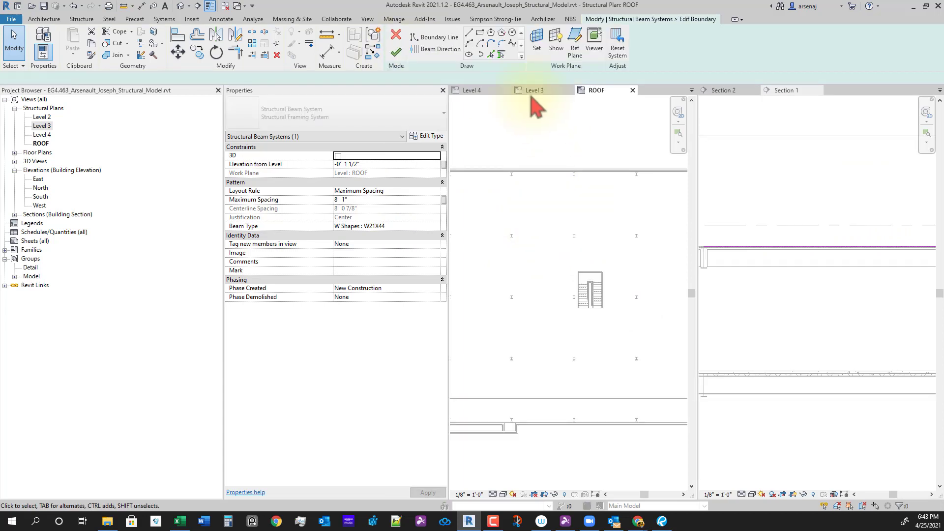
left_click(397, 51)
Reset the fourth roof beam system west of the east stair through its boundary edit in the ROOF plan
scroll(858, 289, "up", 3)
left_click(753, 320)
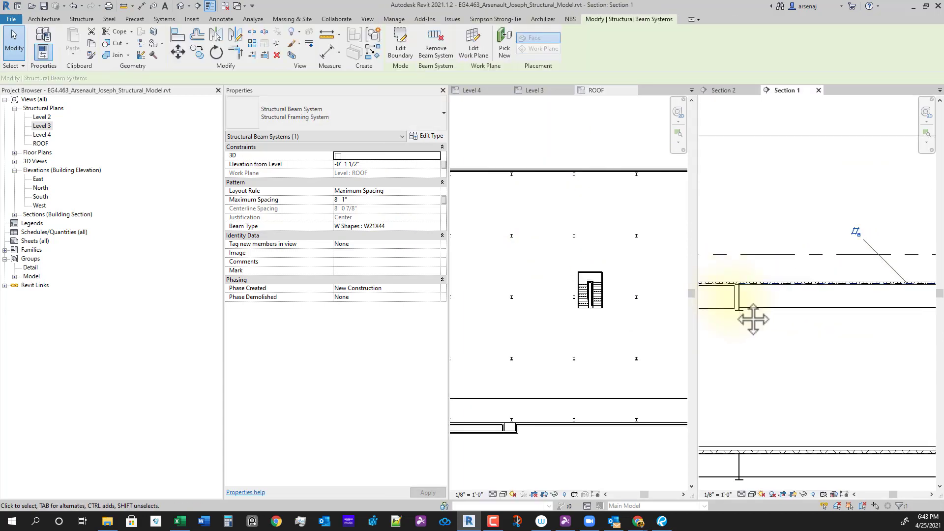
middle_click_drag(753, 319, 641, 278)
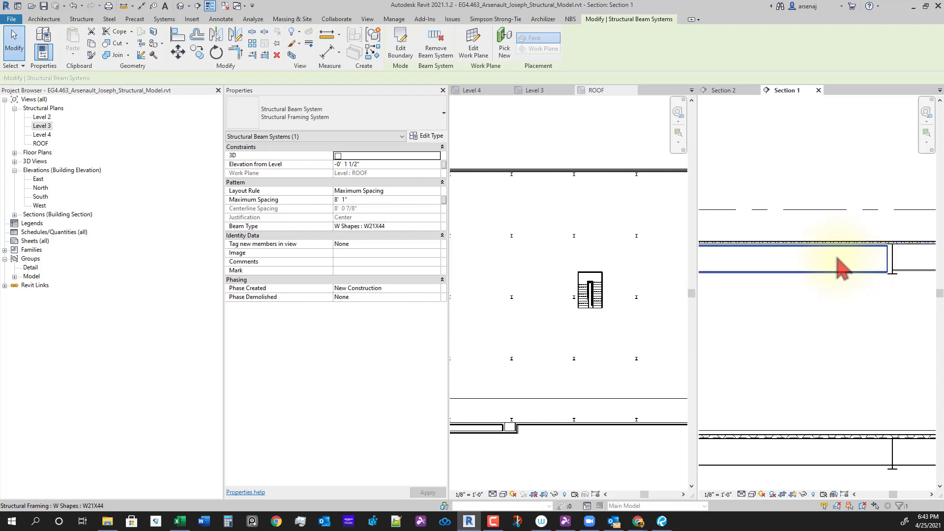
left_click(568, 241)
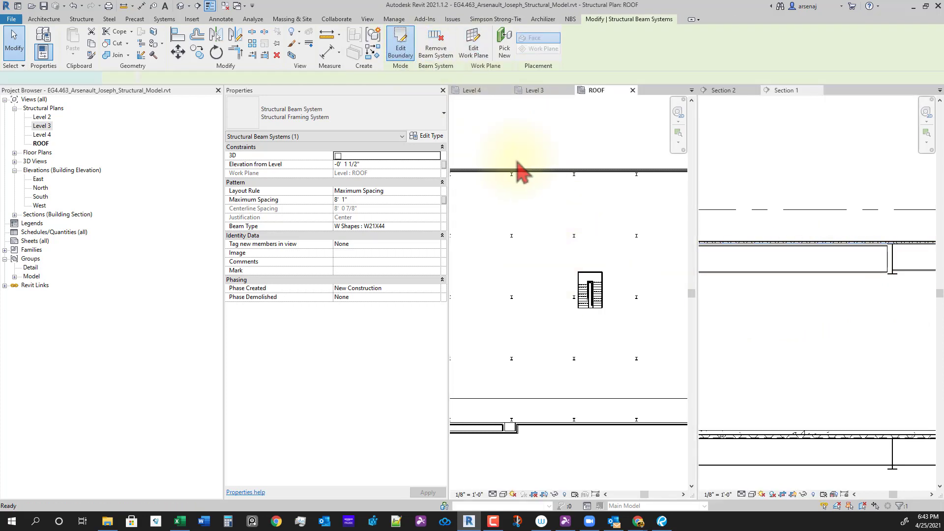
double_click(521, 172)
left_click(396, 52)
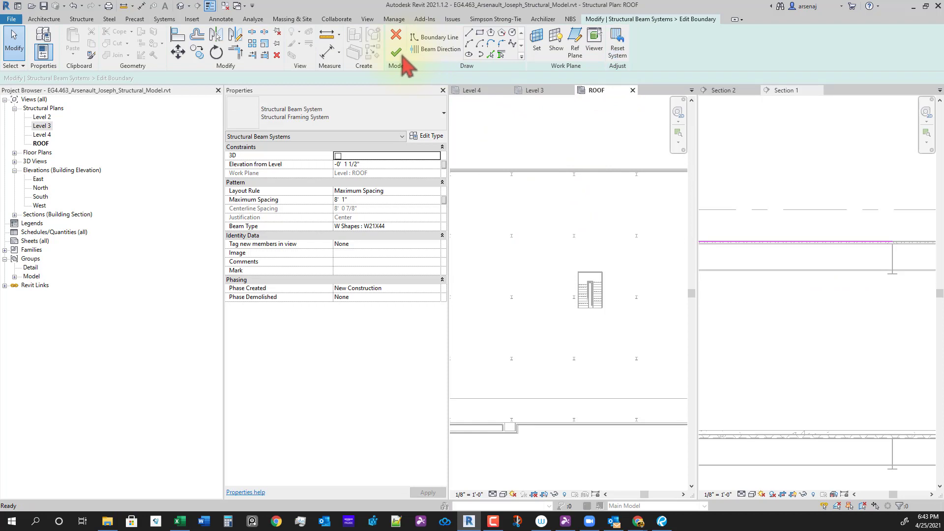
Select the roof beam system one bay in from the west end in Section 1, reset it, and finish the sketch
left_click(786, 321)
scroll(806, 309, "down", 2)
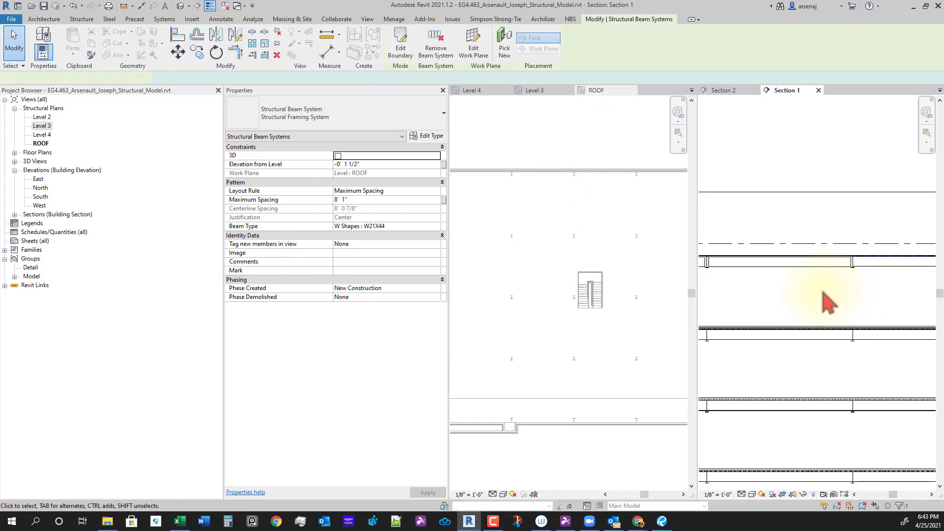
scroll(582, 200, "up", 1)
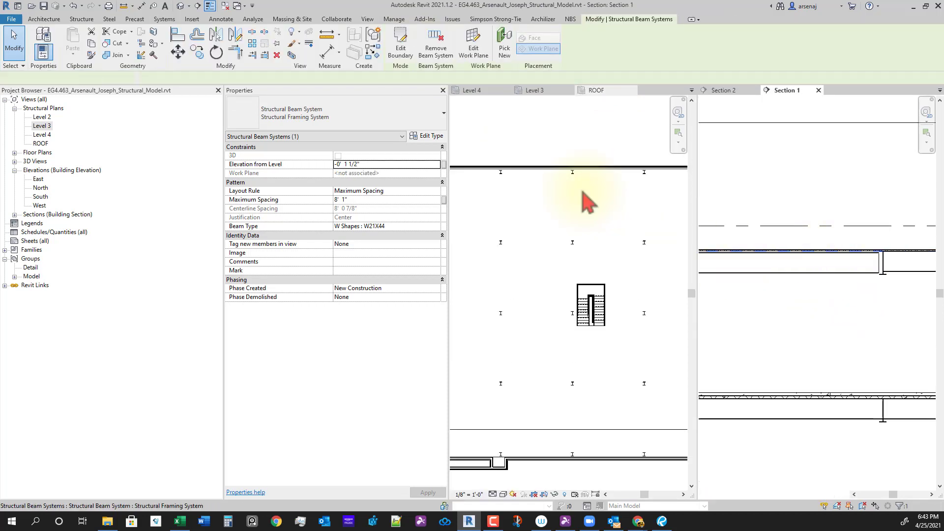
left_click(400, 49)
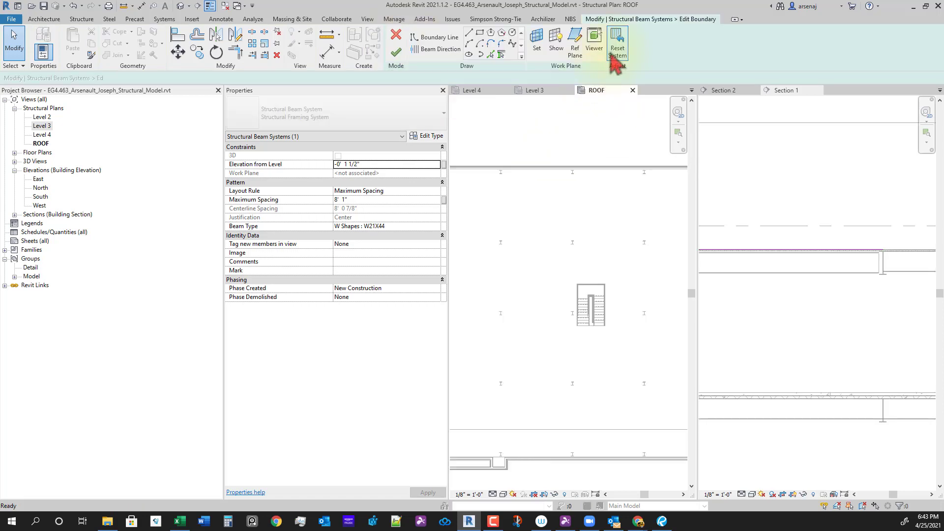
left_click(396, 53)
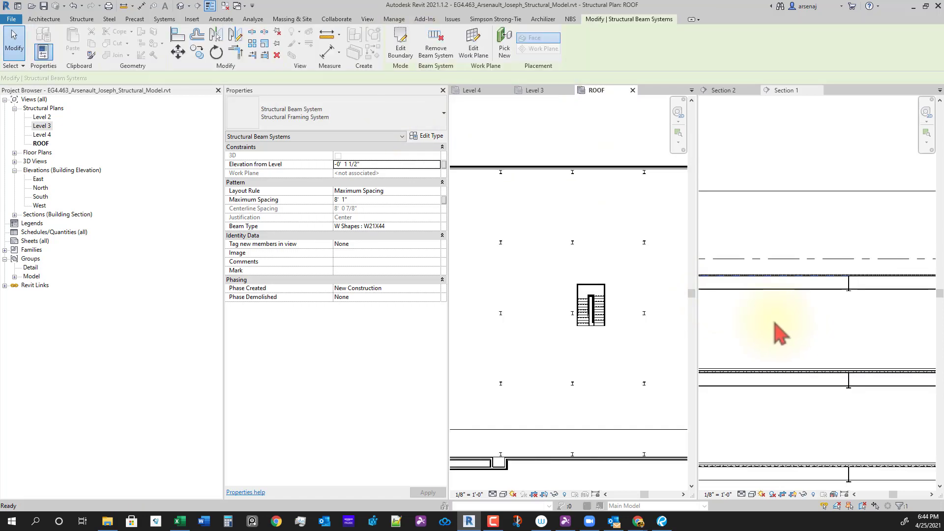
Reset the westernmost roof beam system, crossed by the Section 2 marker, and finish its boundary edit
left_click(843, 318)
scroll(772, 261, "up", 1)
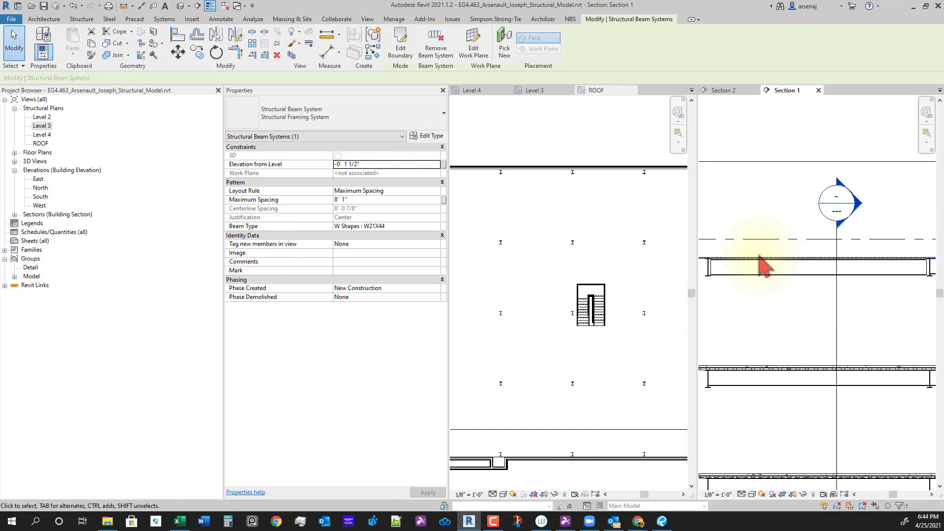
left_click(596, 246)
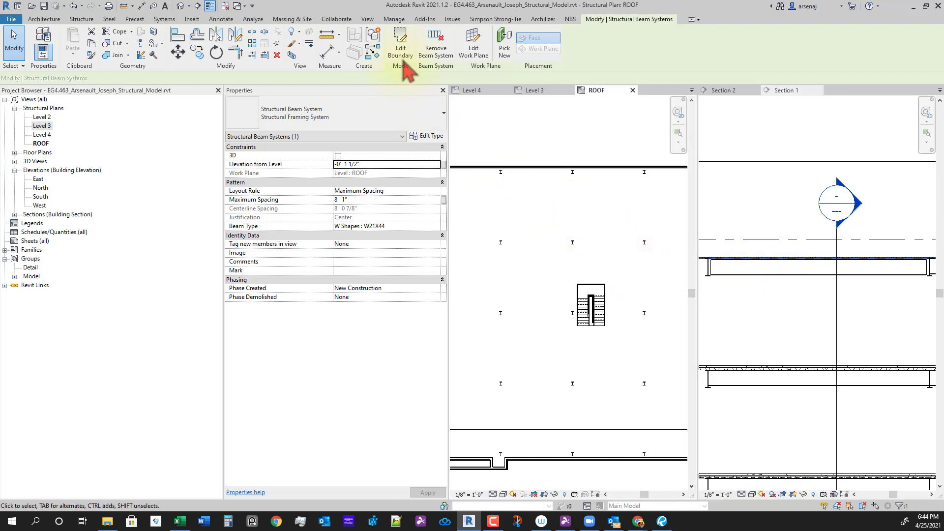
left_click(401, 48)
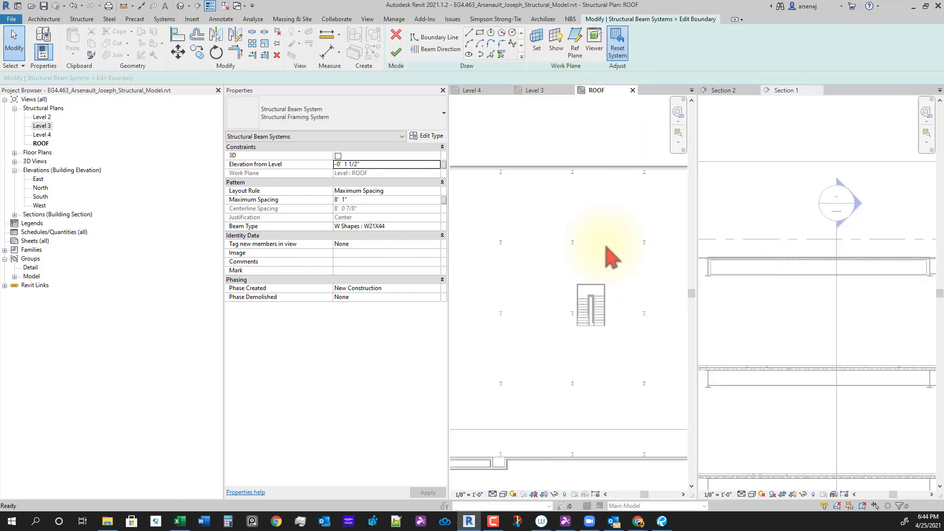
scroll(816, 352, "down", 1)
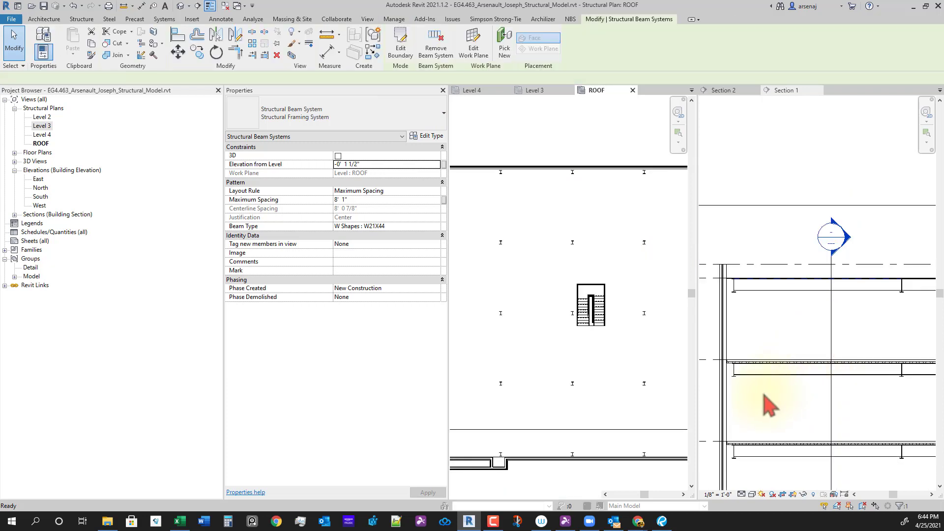
Examine the beam and girder alignment beneath the deck at every level across Section 1
scroll(717, 370, "up", 7)
scroll(782, 350, "down", 2)
middle_click_drag(772, 367, 854, 326)
scroll(860, 329, "down", 4)
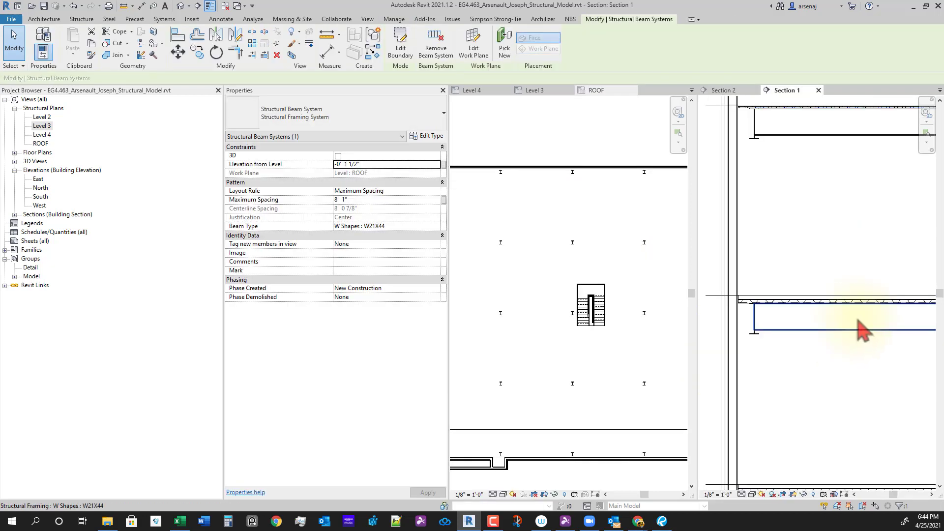
left_click(885, 354)
middle_click_drag(904, 374, 826, 357)
scroll(864, 425, "up", 1)
scroll(863, 426, "up", 1)
mouse_move(863, 425)
middle_mouse_down()
mouse_move(822, 370)
mouse_move(763, 382)
mouse_move(775, 375)
mouse_move(875, 411)
middle_mouse_up()
scroll(822, 370, "down", 1)
scroll(822, 347, "down", 1)
scroll(775, 375, "down", 2)
scroll(786, 314, "up", 2)
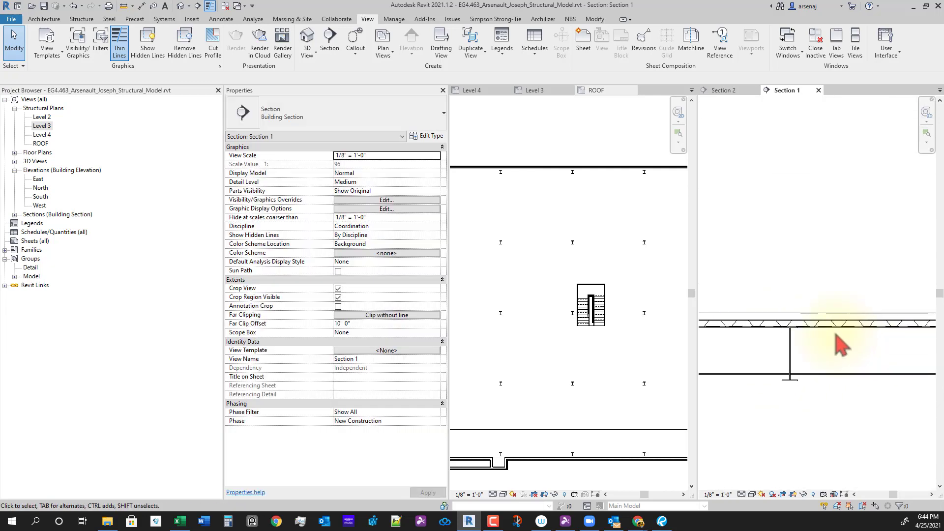
scroll(817, 339, "up", 2)
scroll(846, 315, "down", 3)
middle_click_drag(860, 285, 762, 339)
scroll(885, 386, "down", 1)
middle_click_drag(885, 385, 852, 294)
scroll(827, 298, "up", 4)
scroll(851, 305, "down", 2)
scroll(856, 362, "down", 1)
Examine the west end of the roof framing layout in the ROOF structural plan
left_click(609, 315)
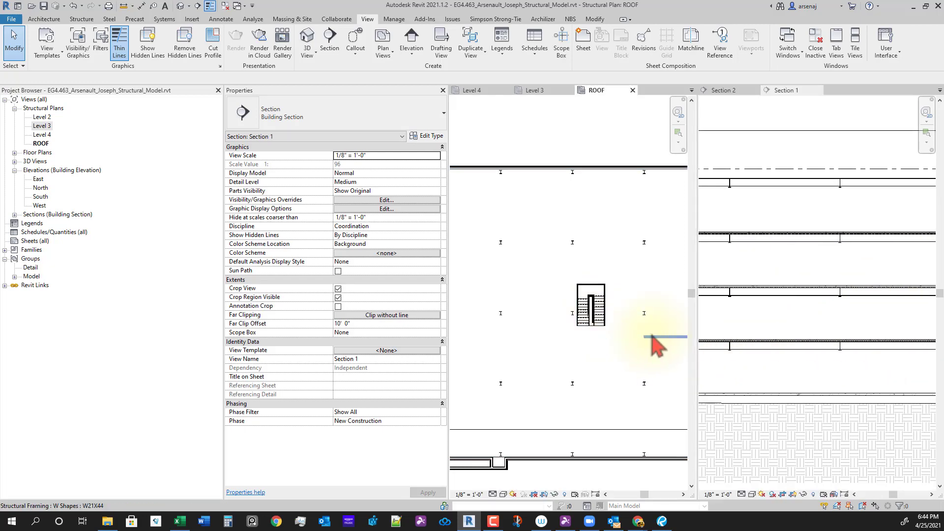
scroll(650, 340, "down", 3)
middle_click_drag(589, 392, 630, 386)
scroll(506, 327, "up", 1)
middle_click_drag(506, 327, 565, 320)
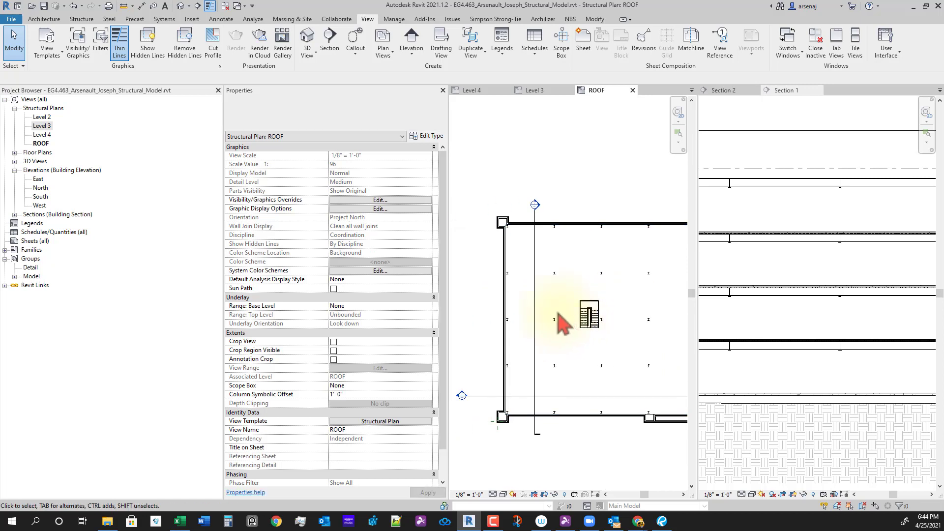
Select the 1 1/2" Roof Deck at the west end of Section 1 and examine its ribs above the girder and beams
scroll(795, 269, "down", 2)
middle_click_drag(796, 269, 870, 308)
middle_click_drag(753, 287, 885, 331)
scroll(753, 273, "up", 2)
scroll(836, 258, "up", 4)
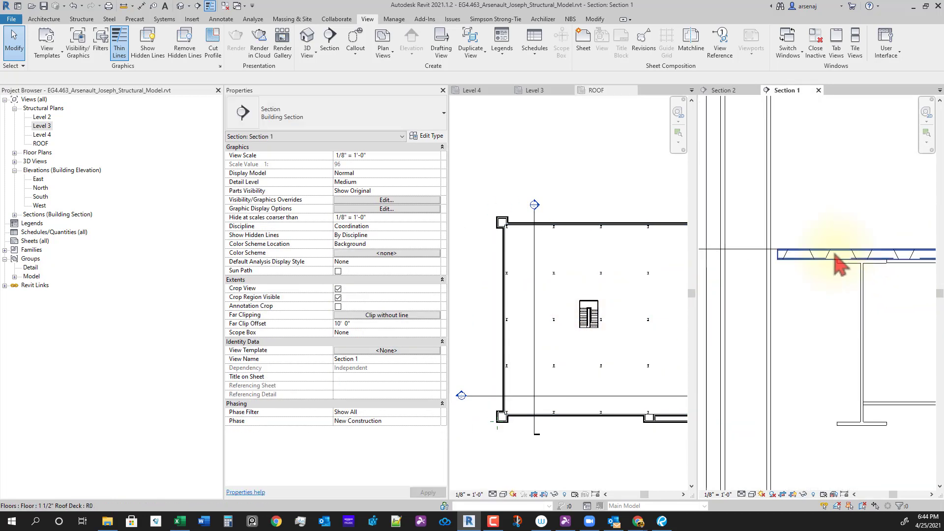
left_click(790, 255)
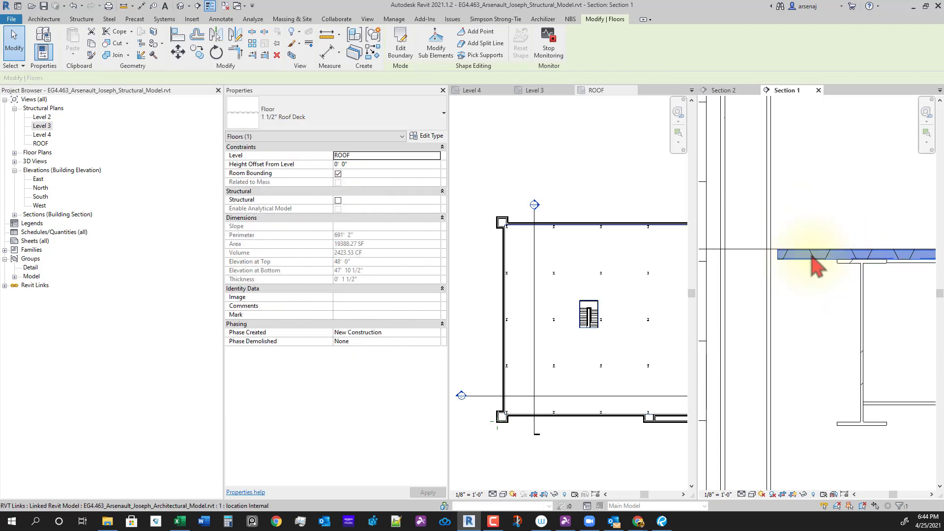
scroll(820, 296, "down", 4)
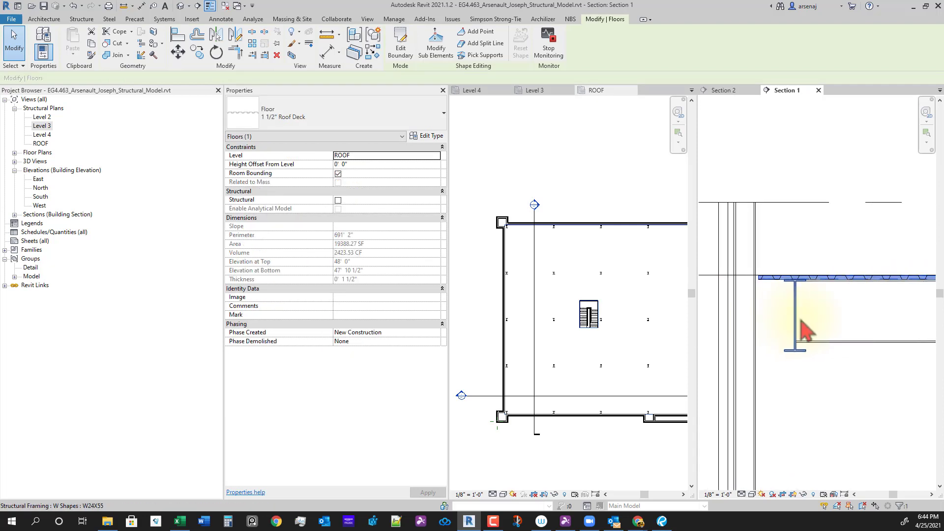
scroll(797, 304, "down", 2)
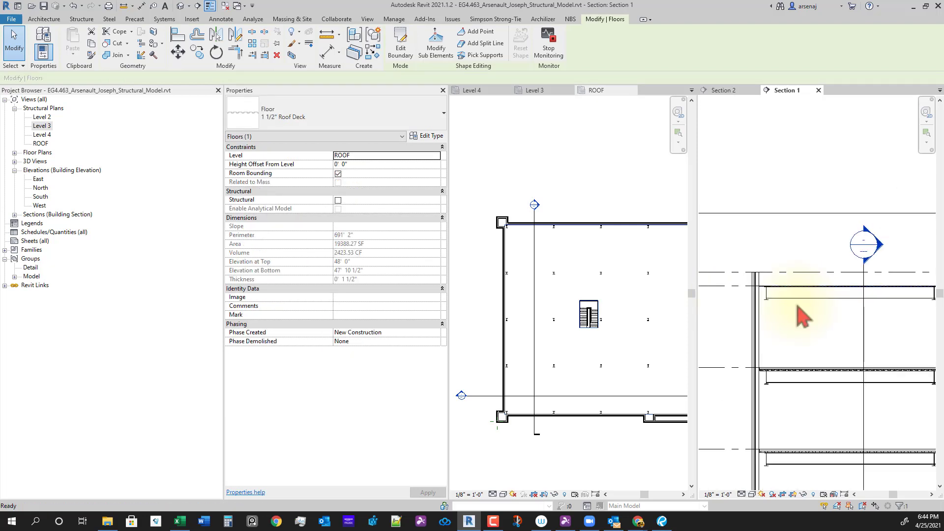
scroll(799, 294, "up", 3)
middle_click_drag(833, 339, 831, 341)
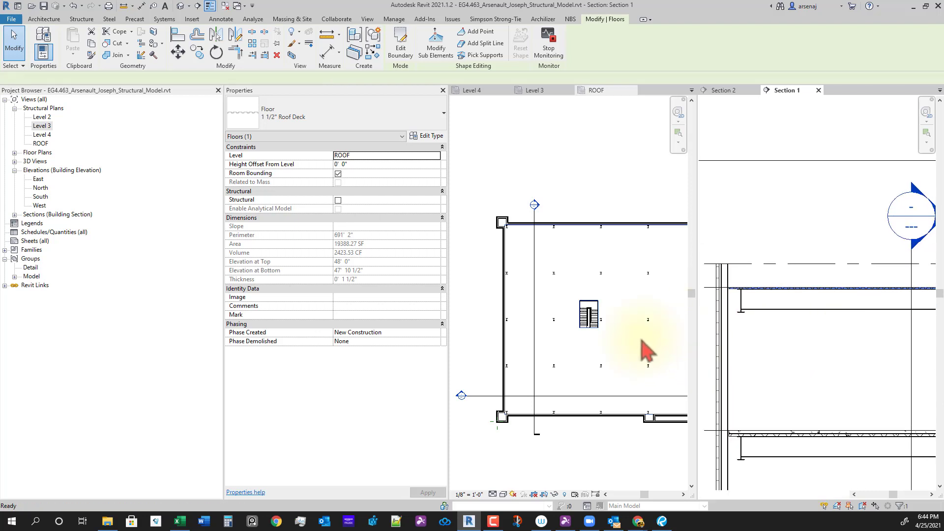
scroll(757, 291, "up", 4)
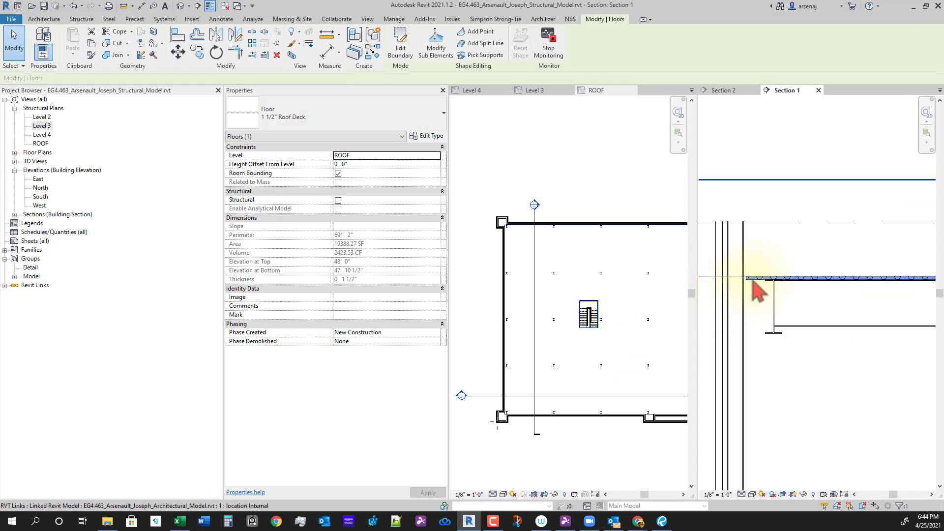
scroll(753, 287, "up", 2)
Edit the roof deck's boundary in the ROOF plan, set its span direction along the west edge, and finish the sketch
left_click(610, 308)
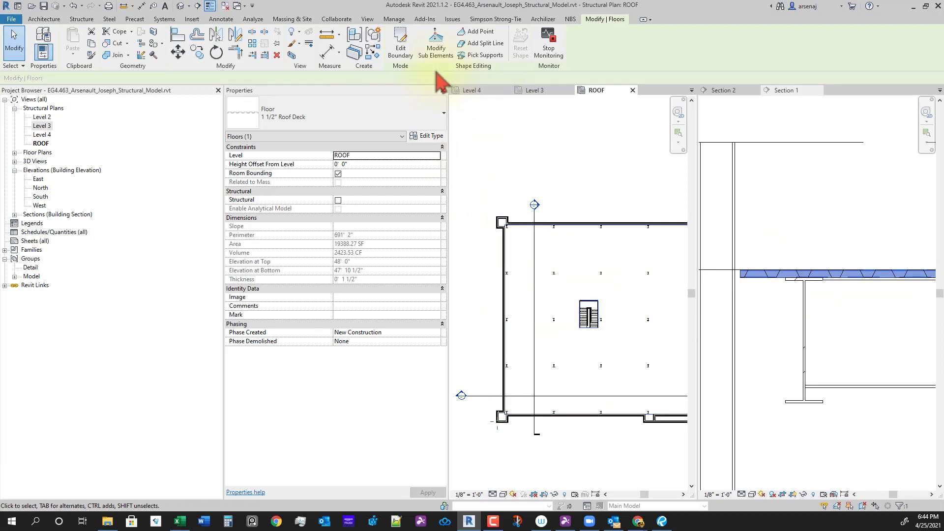
left_click(400, 45)
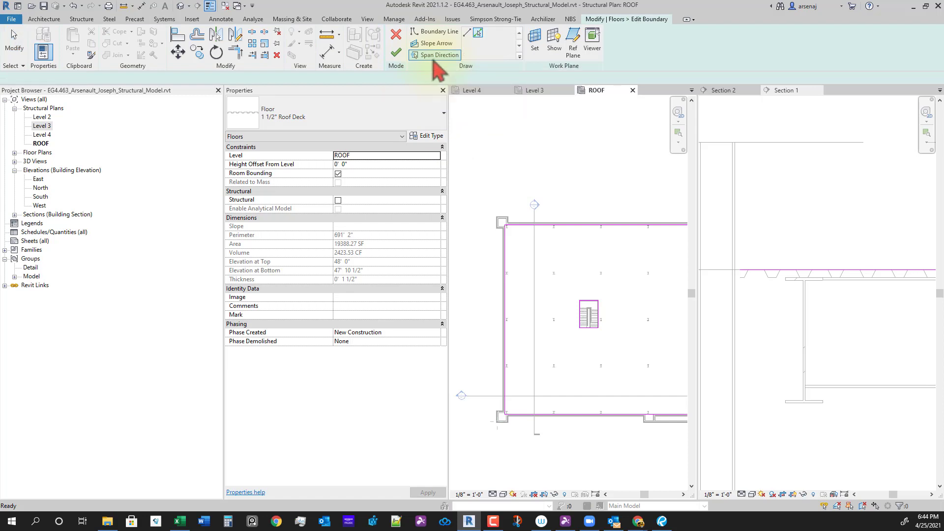
scroll(536, 303, "down", 4)
middle_click_drag(608, 354, 604, 317)
scroll(507, 325, "up", 2)
middle_click_drag(573, 347, 565, 326)
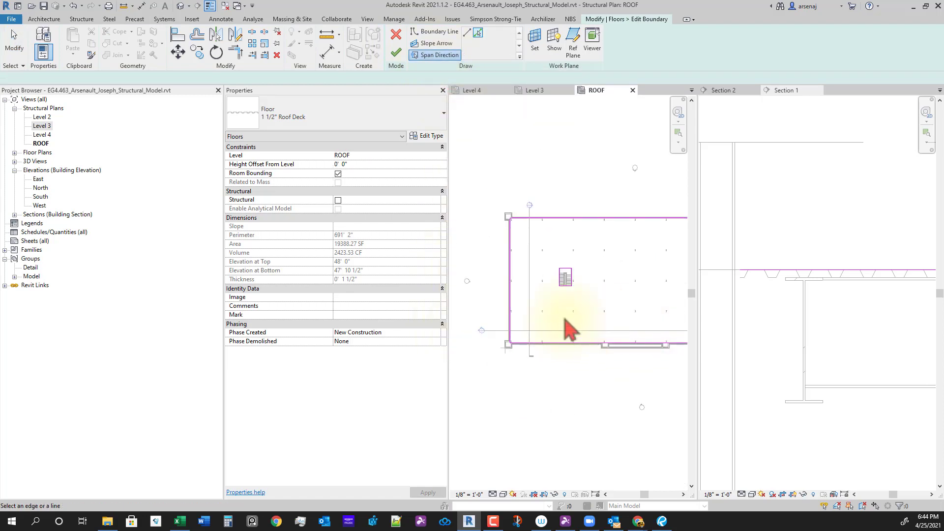
scroll(538, 270, "up", 2)
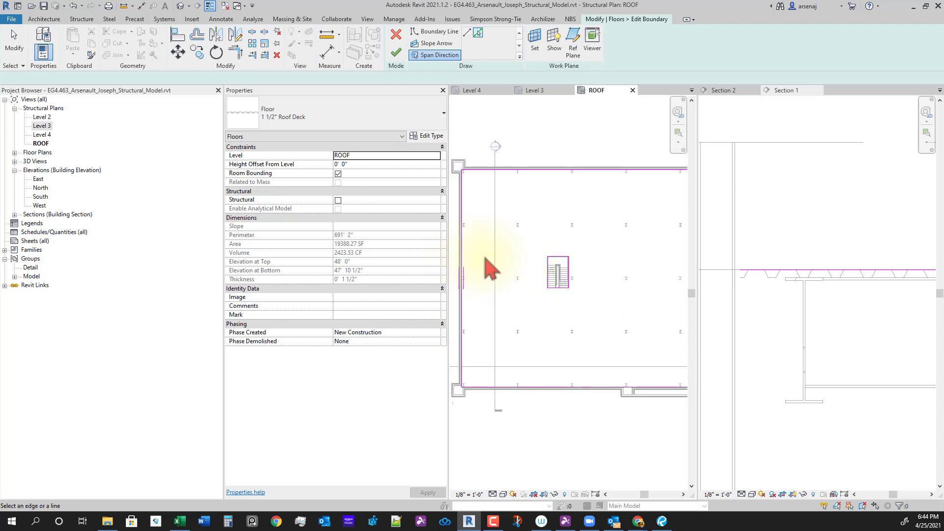
scroll(491, 268, "down", 1)
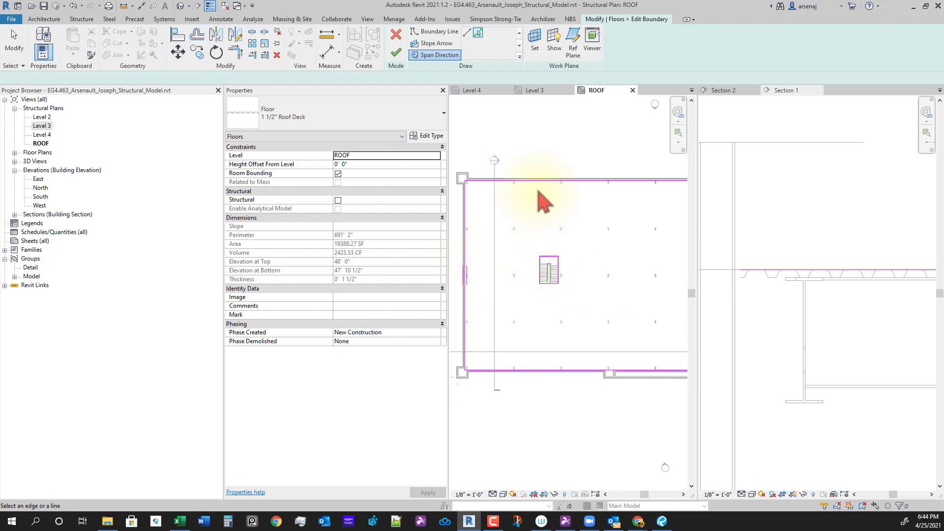
left_click(396, 58)
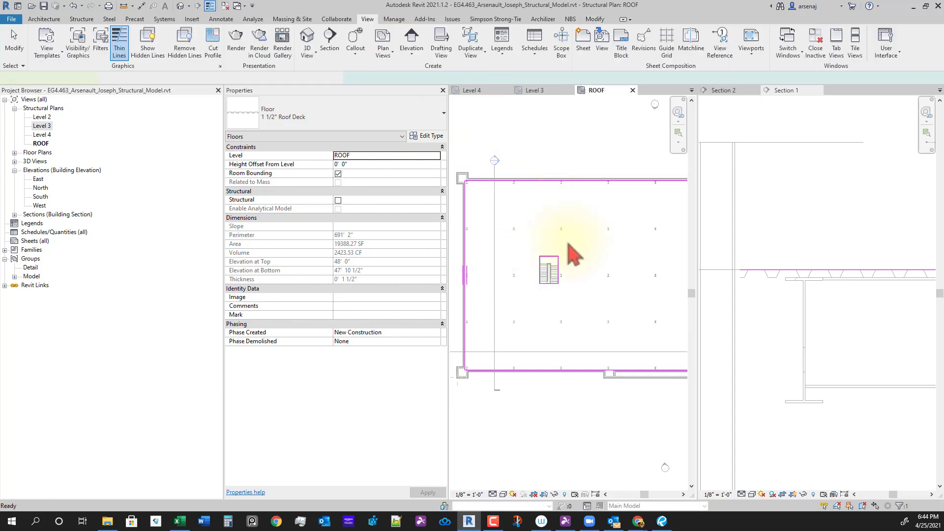
Reopen the roof deck's boundary sketch, set the span direction along the north edge, and finish it
left_click(412, 51)
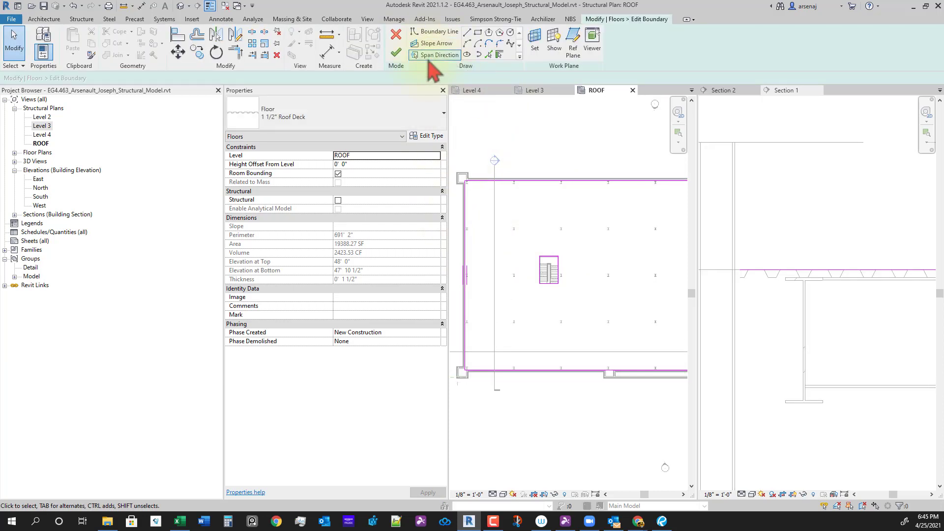
left_click(430, 55)
scroll(632, 249, "down", 2)
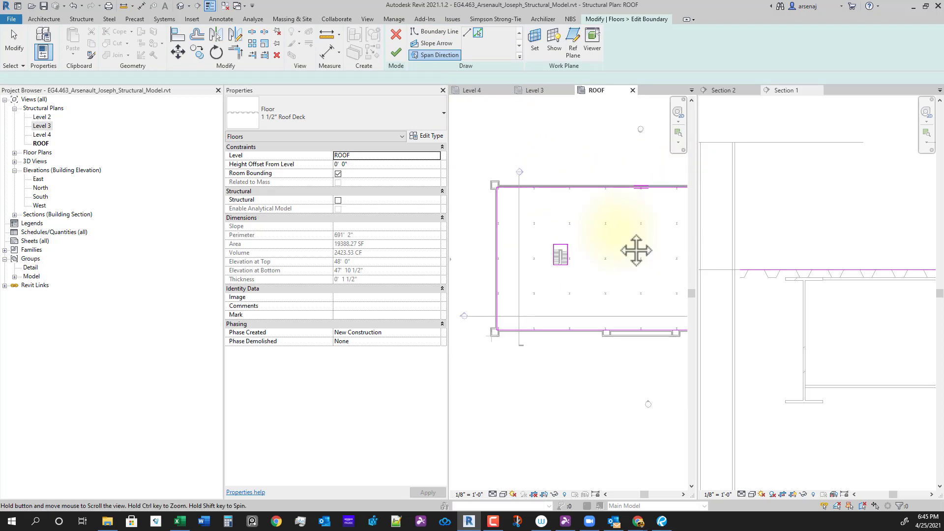
left_click(397, 55)
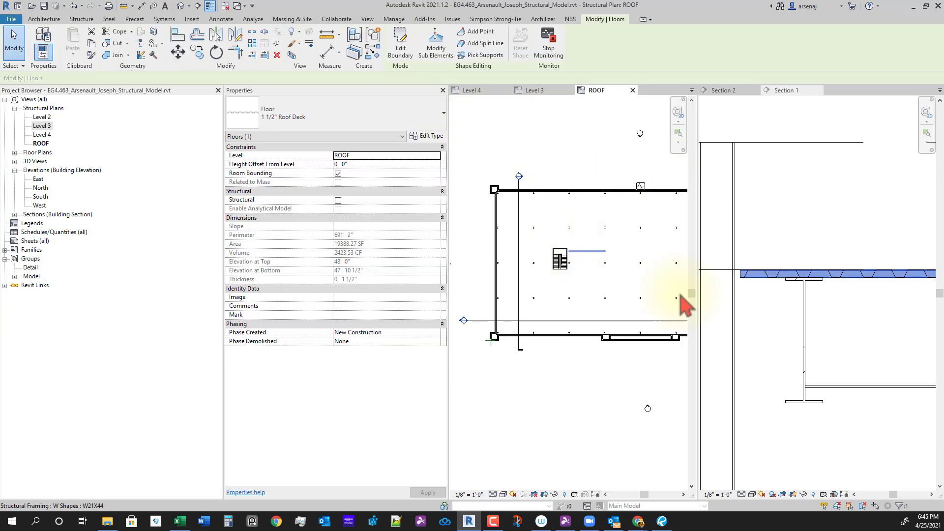
Reselect the roof deck in Section 1, edit its boundary in Structural Plan: ROOF, and set the span direction along the west edge
scroll(871, 347, "down", 2)
left_click(873, 347)
middle_click_drag(874, 346, 909, 344)
left_click(535, 253)
scroll(495, 206, "up", 1)
scroll(769, 305, "up", 3)
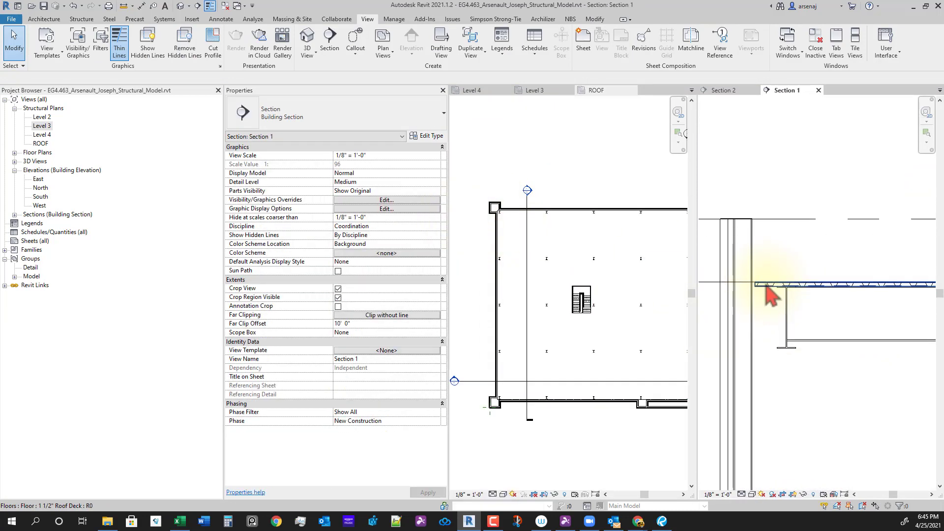
left_click(766, 287)
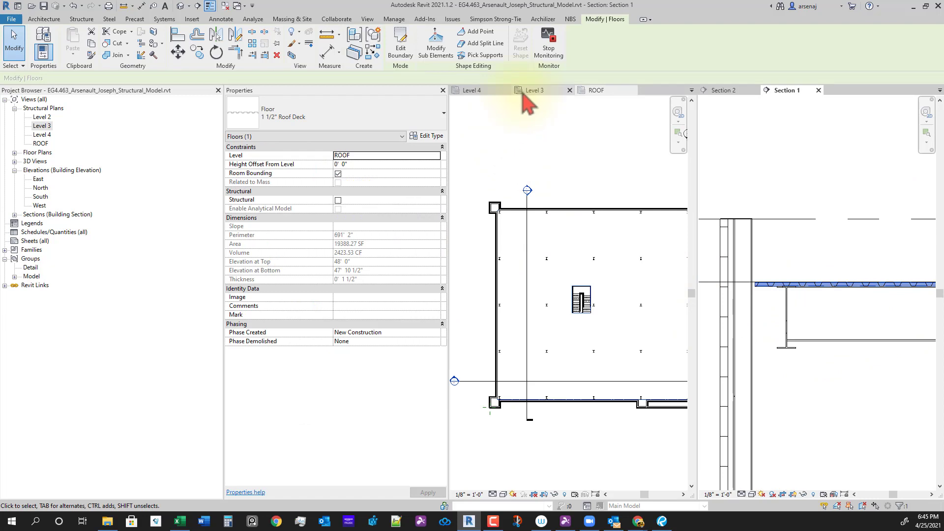
left_click(401, 49)
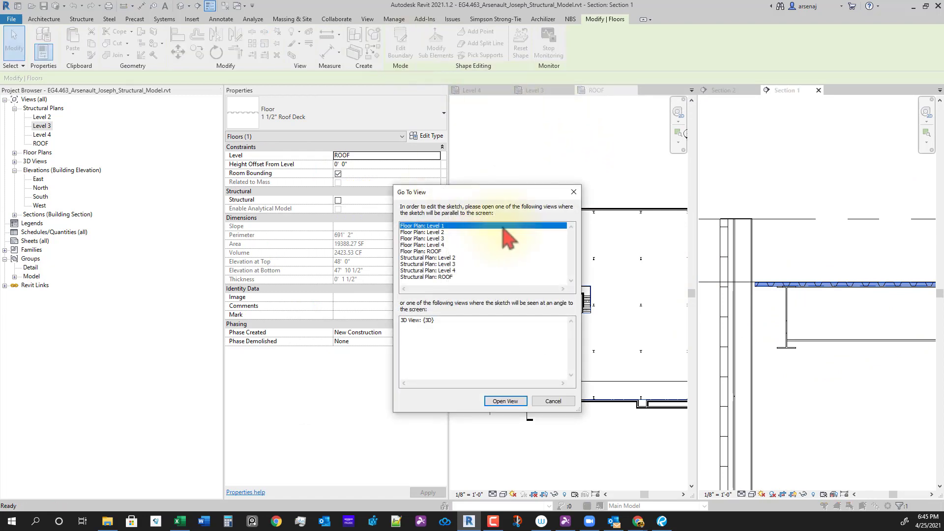
key("Escape")
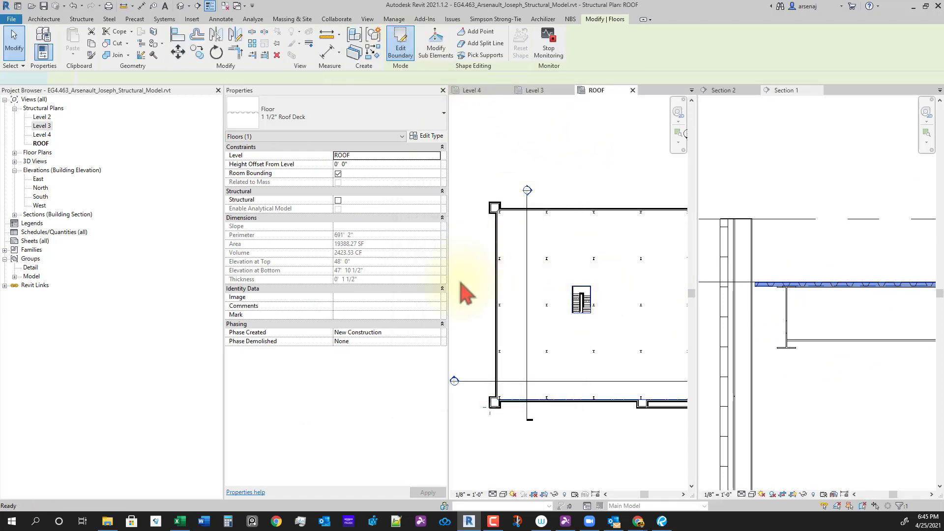
left_click(437, 57)
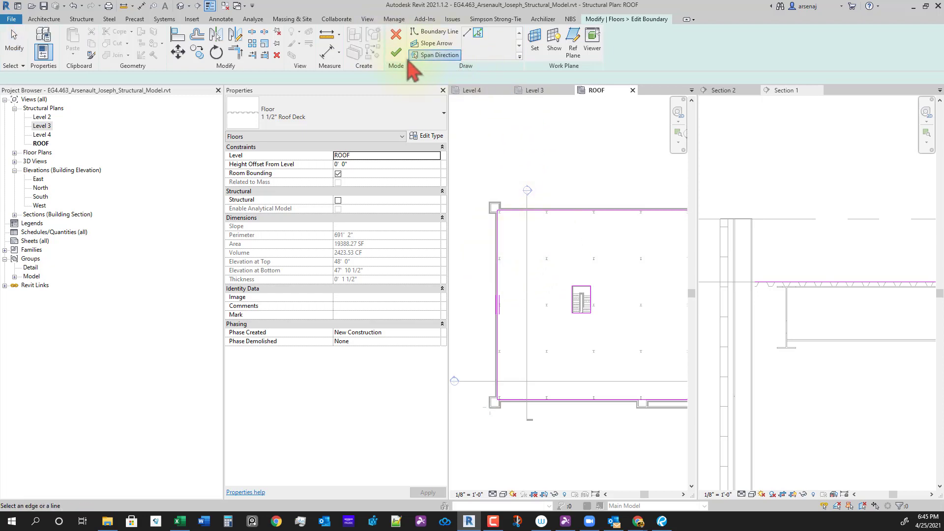
Examine the roof deck's extent and southwest corner in the ROOF structural plan
scroll(556, 300, "down", 1)
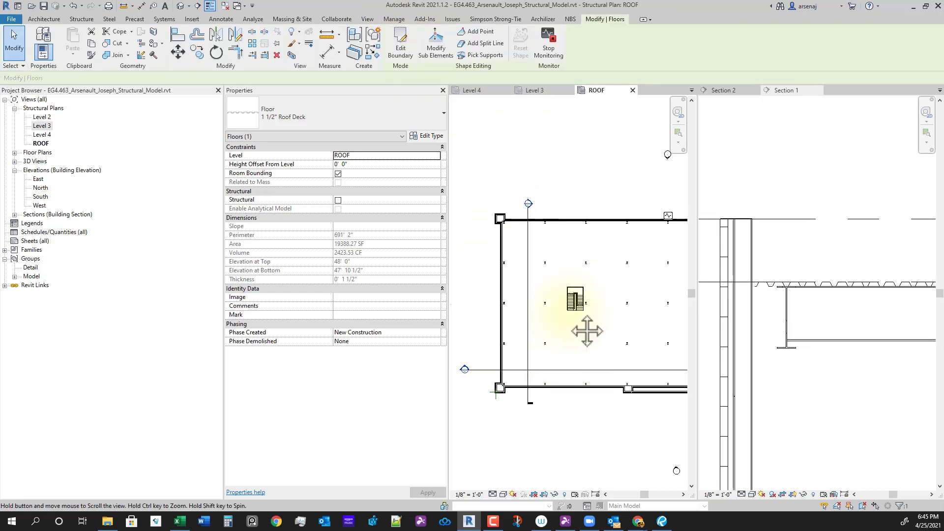
middle_click_drag(586, 331, 552, 260)
scroll(551, 260, "down", 1)
scroll(514, 295, "up", 1)
scroll(489, 343, "up", 2)
middle_click_drag(489, 344, 573, 343)
scroll(537, 352, "up", 2)
scroll(537, 346, "up", 2)
scroll(539, 345, "down", 2)
left_click(501, 387)
scroll(540, 348, "down", 3)
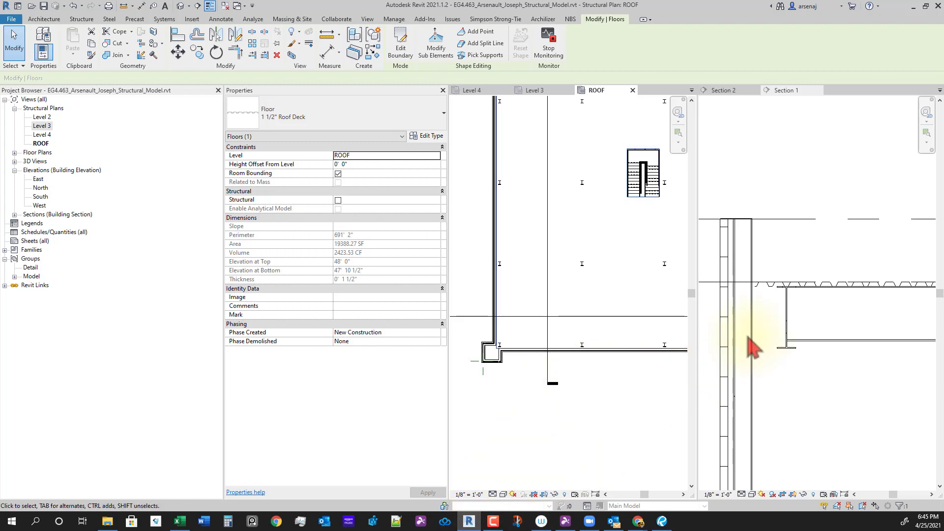
Select the Level 4 metal deck at the west end of Section 1 and compare its rib profile with the roof deck's
scroll(780, 331, "down", 3)
scroll(786, 330, "down", 1)
middle_click_drag(802, 349, 809, 379)
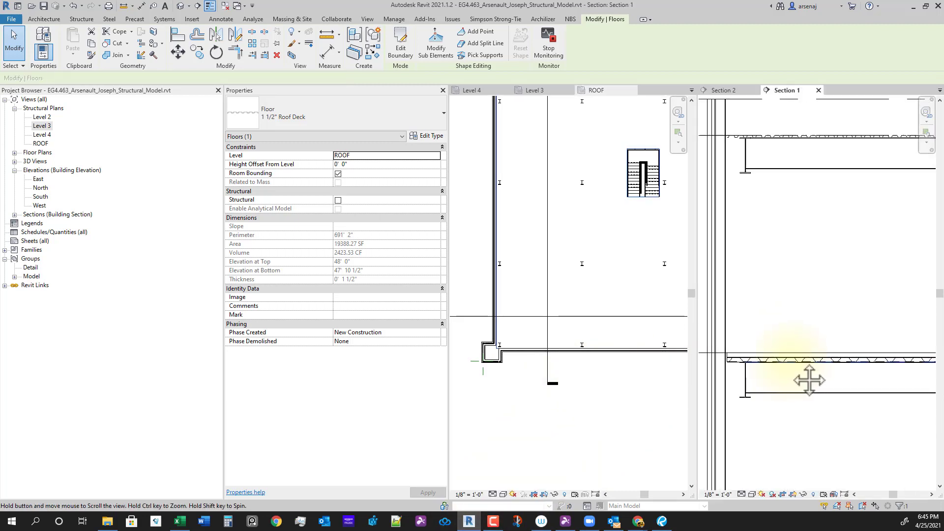
scroll(786, 359, "up", 1)
scroll(704, 374, "up", 5)
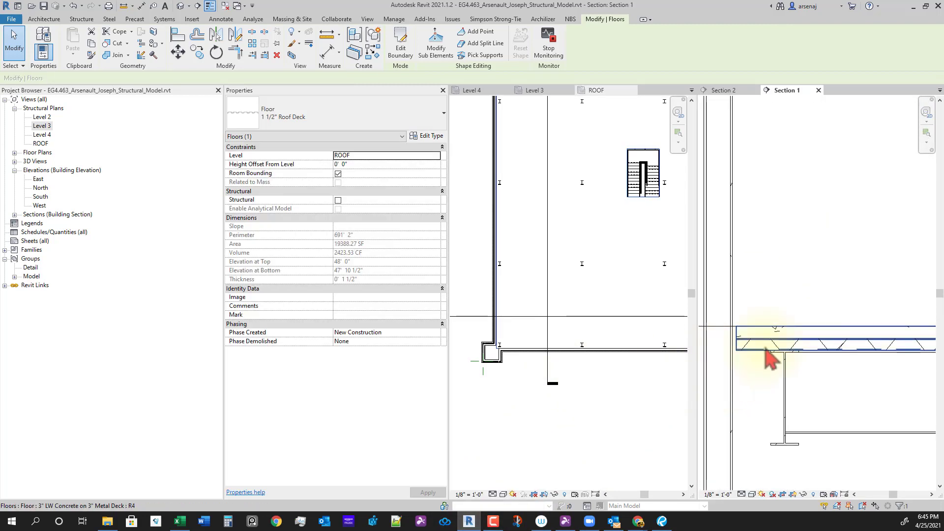
scroll(768, 338, "down", 3)
middle_click_drag(773, 184, 797, 338)
scroll(792, 224, "up", 5)
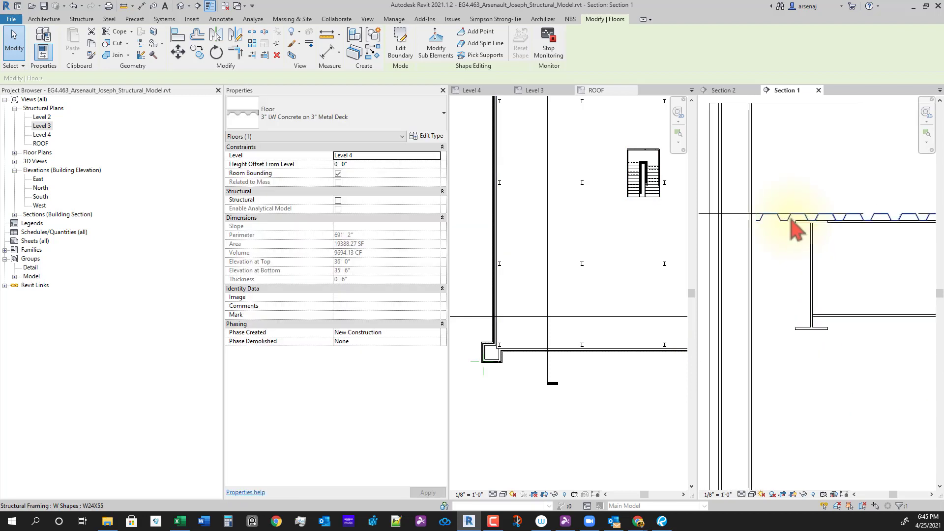
Try to select the roof deck above the W24X55 girder in Section 1, examine its ribs, and clear the selection
key("Escape")
left_click(789, 228)
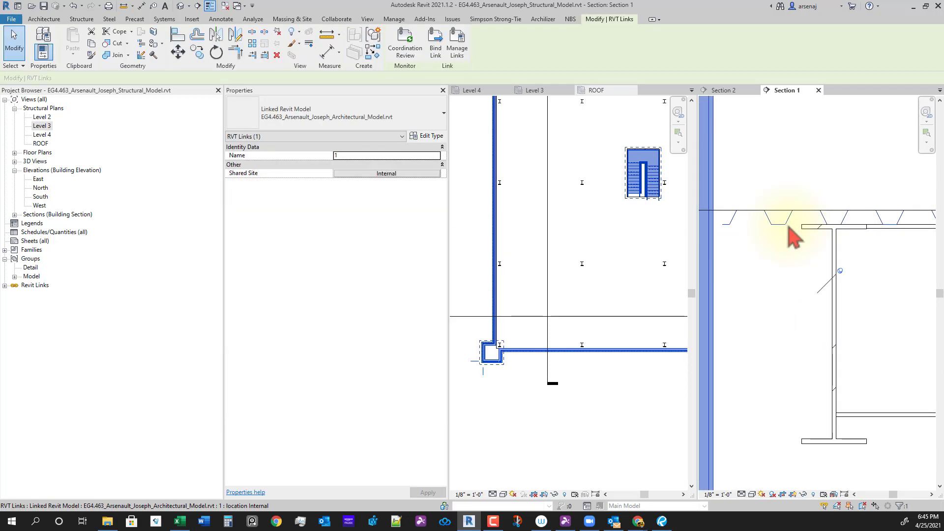
scroll(793, 237, "down", 2)
key("Escape")
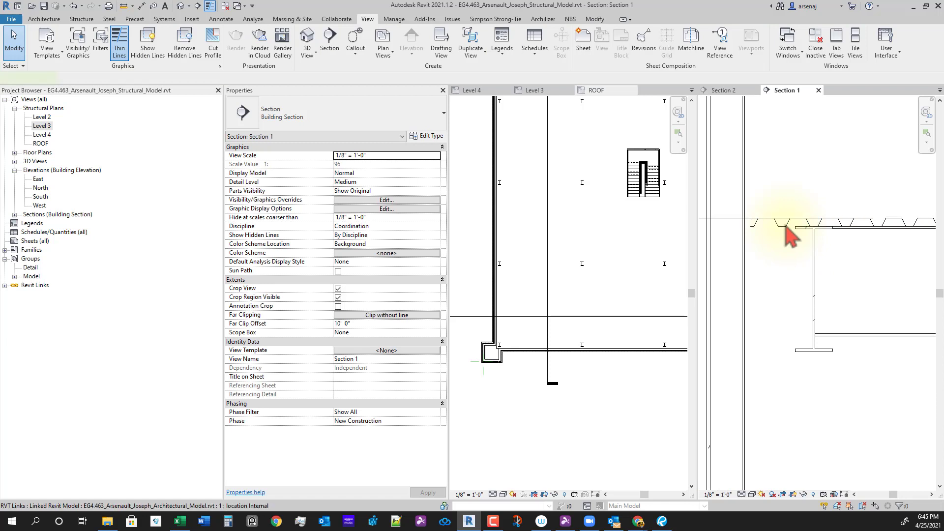
left_click(789, 226)
scroll(807, 254, "down", 3)
middle_click_drag(811, 330, 791, 245)
scroll(765, 172, "up", 5)
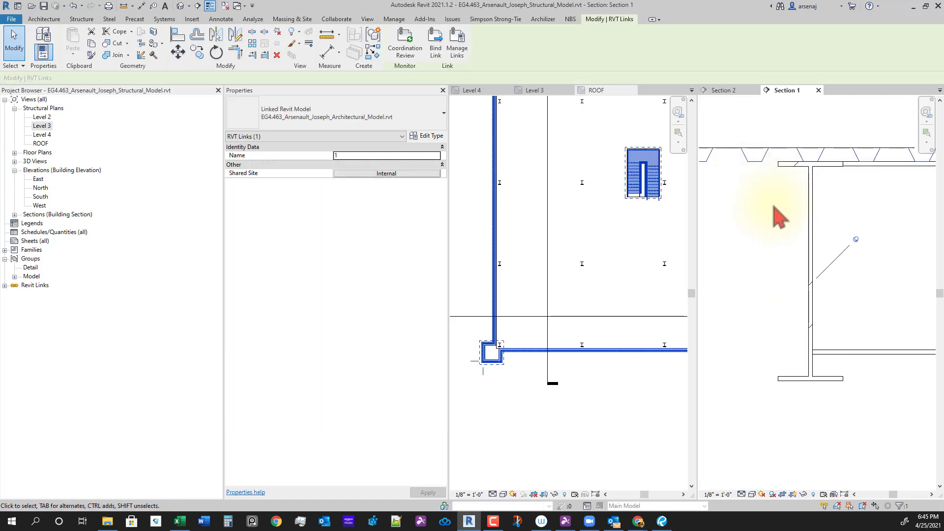
scroll(781, 251, "down", 4)
middle_click_drag(827, 310, 790, 275)
scroll(790, 276, "down", 2)
middle_click_drag(845, 339, 780, 295)
left_click(711, 403)
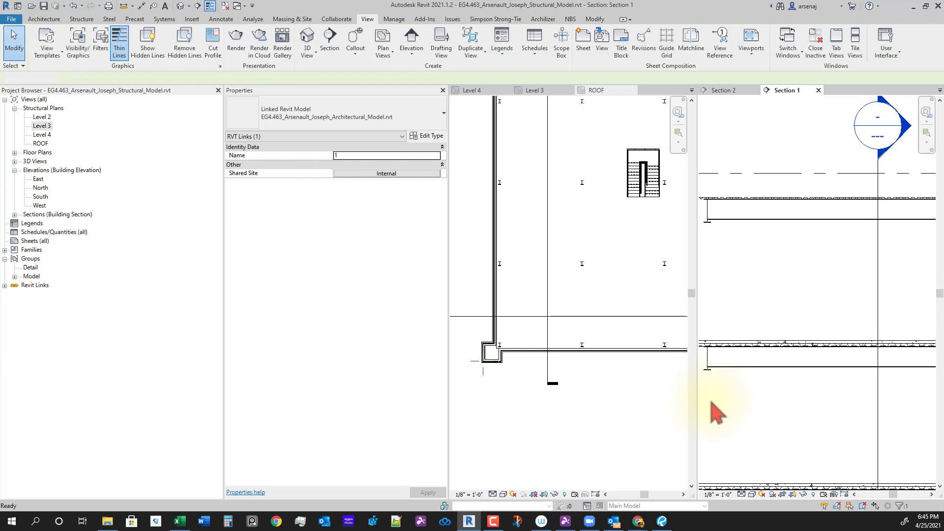
Edit the boundary of Level 4's 3" LW Concrete on 3" Metal Deck, set its span direction along the west edge, and finish the sketch
scroll(762, 354, "up", 5)
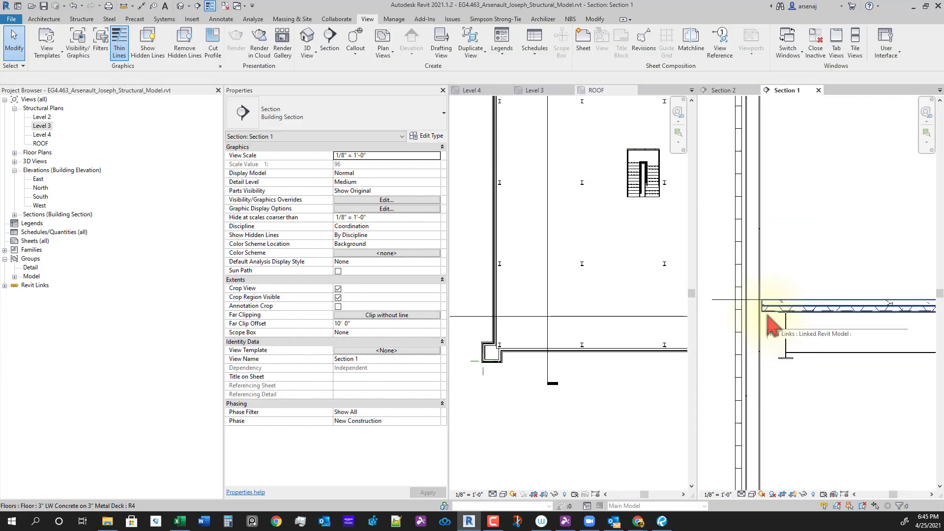
left_click(771, 314)
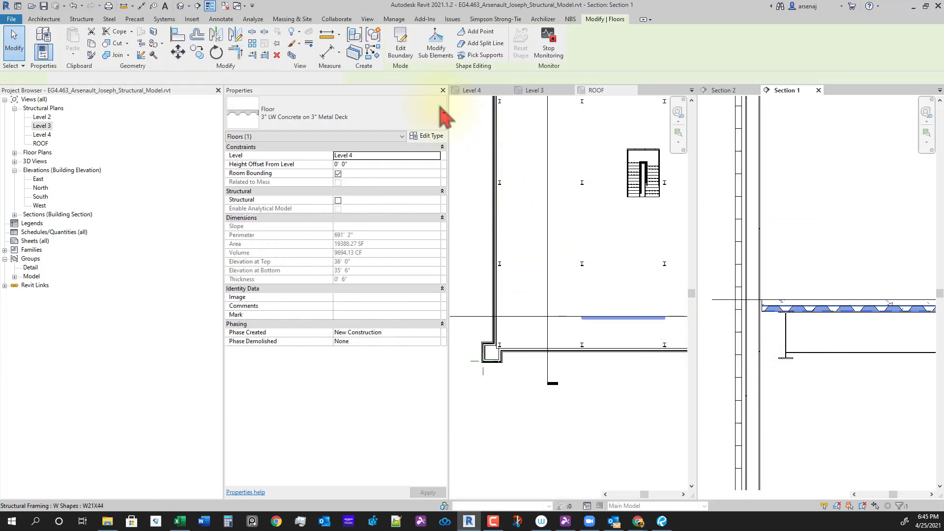
left_click(413, 48)
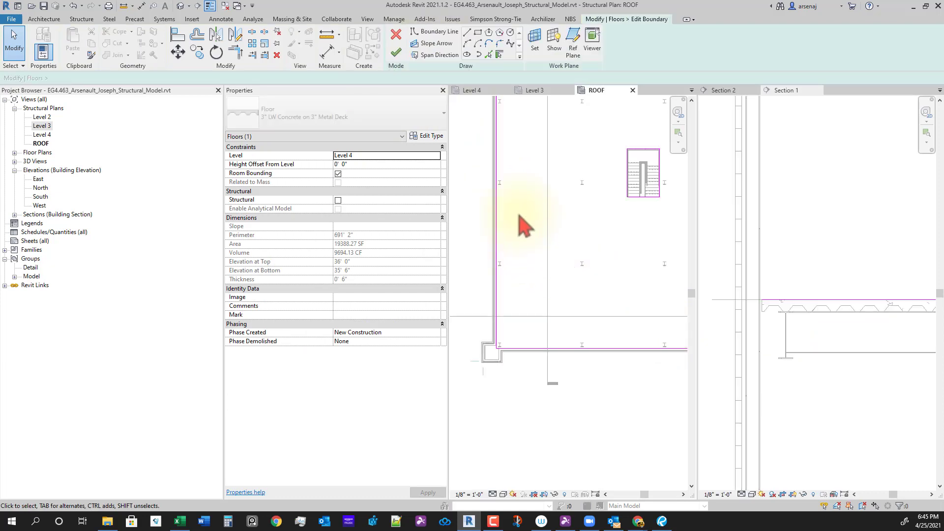
middle_click_drag(591, 209, 580, 290)
scroll(560, 270, "down", 1)
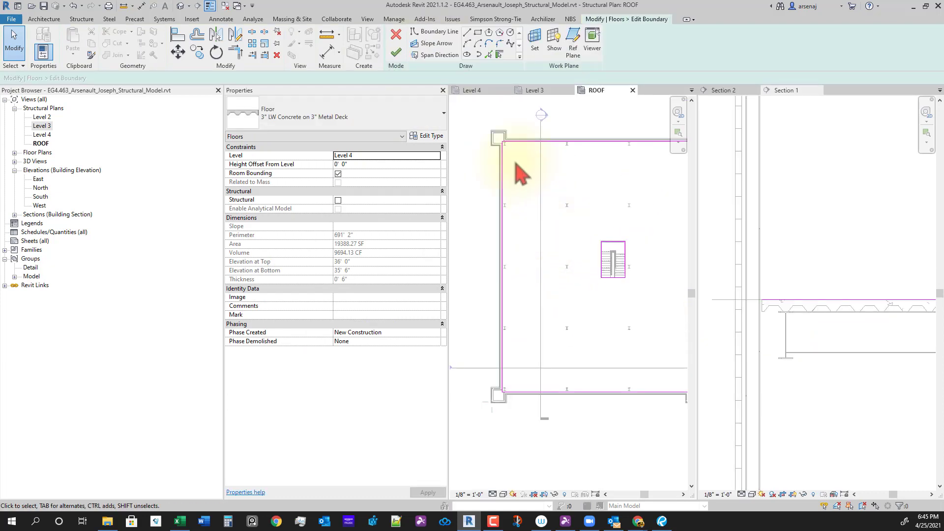
left_click(439, 54)
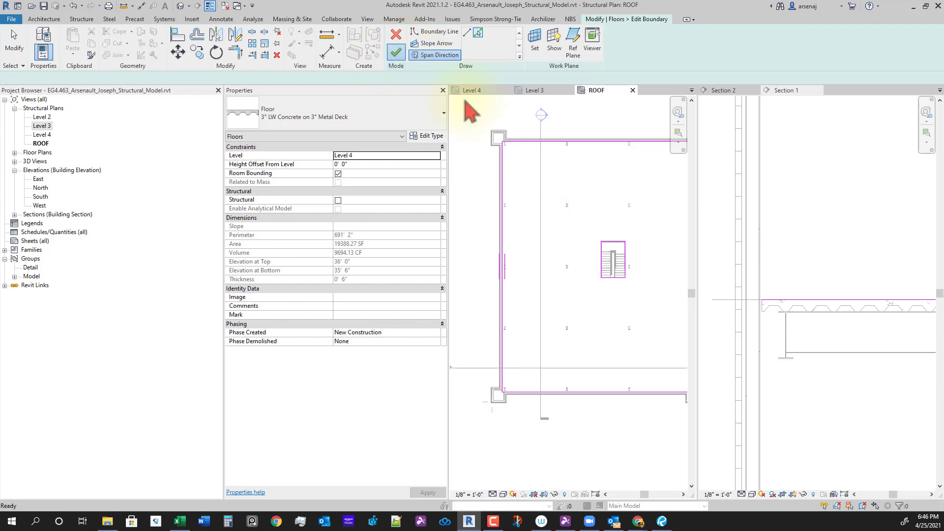
scroll(768, 294, "down", 3)
middle_click_drag(811, 326, 809, 371)
scroll(799, 339, "up", 3)
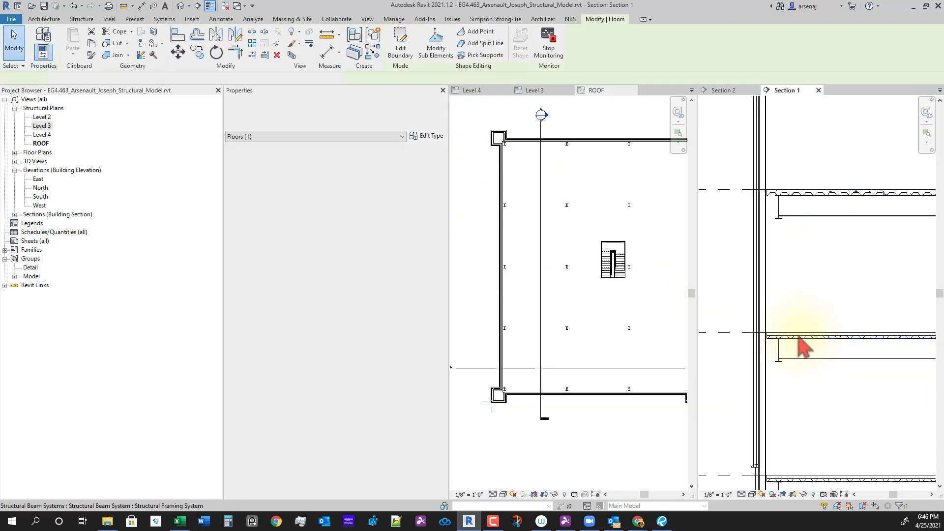
Edit the boundary of Level 3's 3" LW Concrete on 3" Metal Deck, set its span direction along the west edge, and finish the sketch
left_click(568, 299)
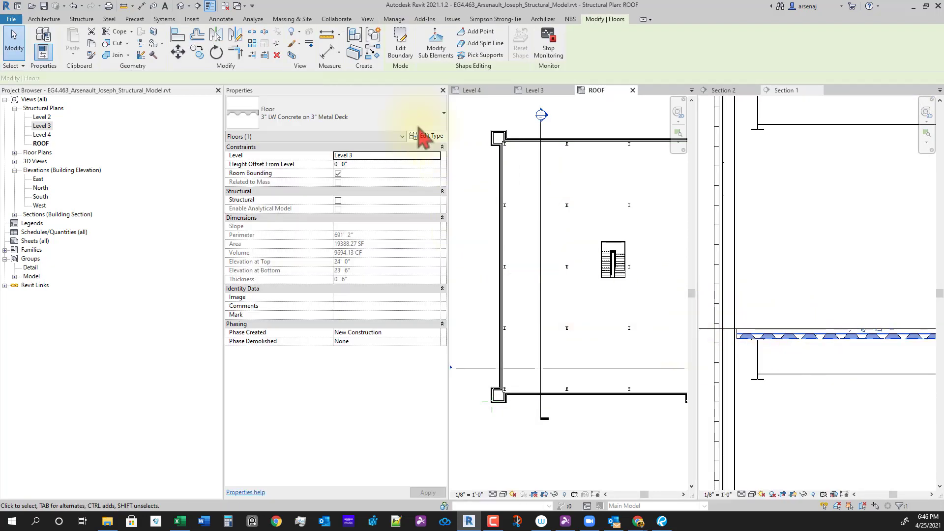
left_click(406, 57)
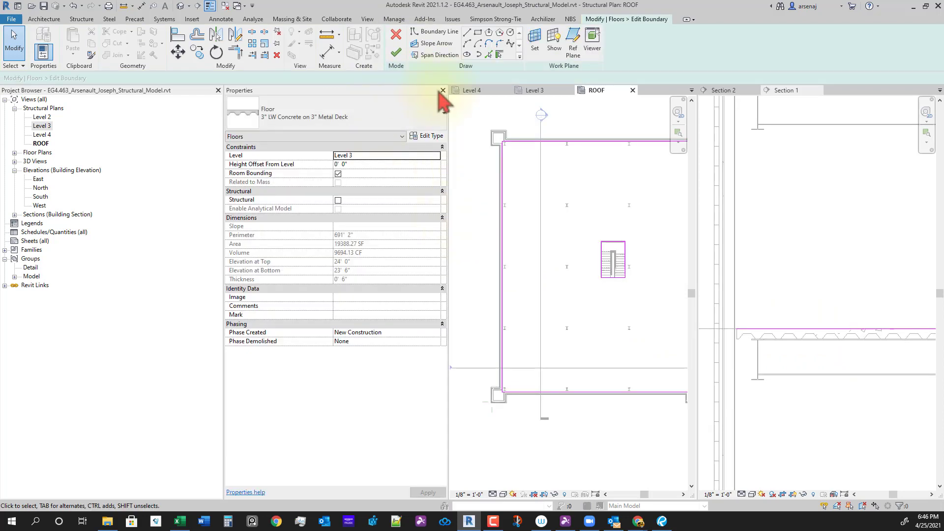
left_click(437, 55)
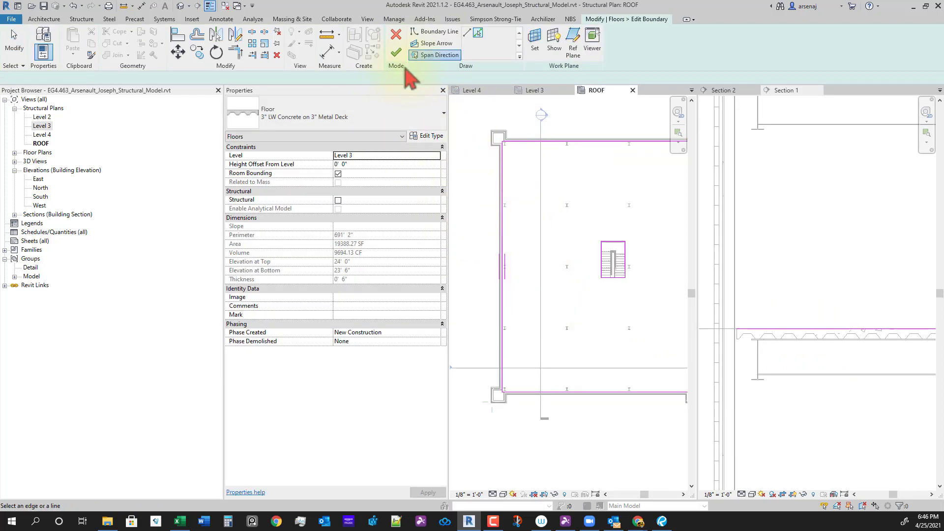
left_click(396, 52)
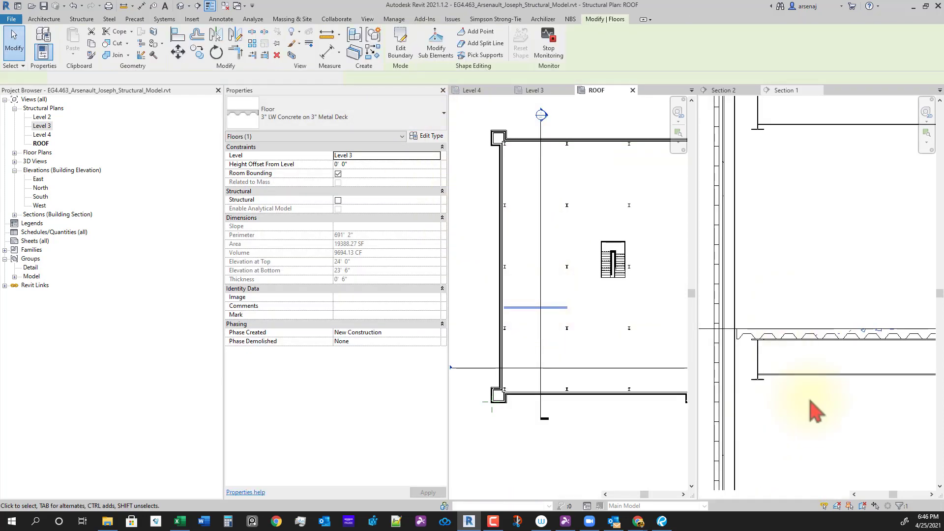
Edit Level 2's metal deck boundary through Floor Plan: ROOF, set its span direction along the west edge, finish the sketch, and close the extra view
left_click(787, 398)
scroll(792, 393, "up", 2)
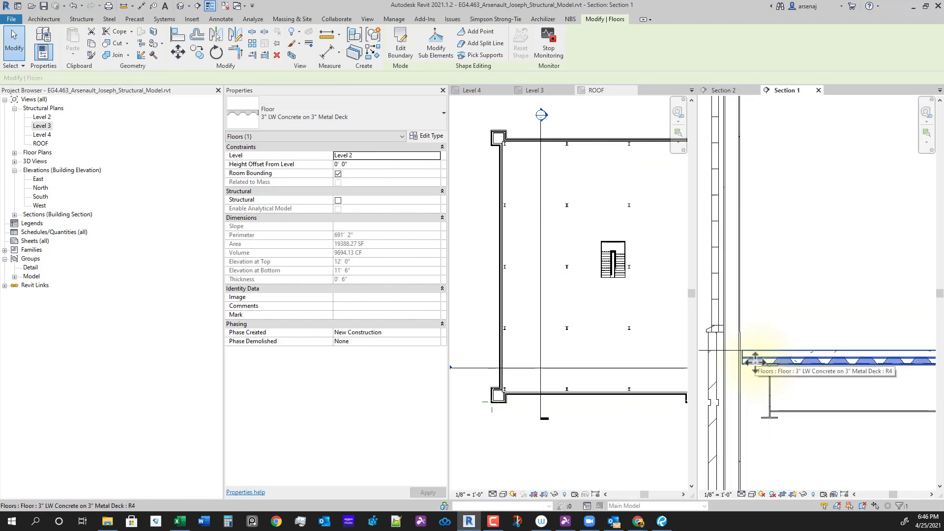
left_click(400, 43)
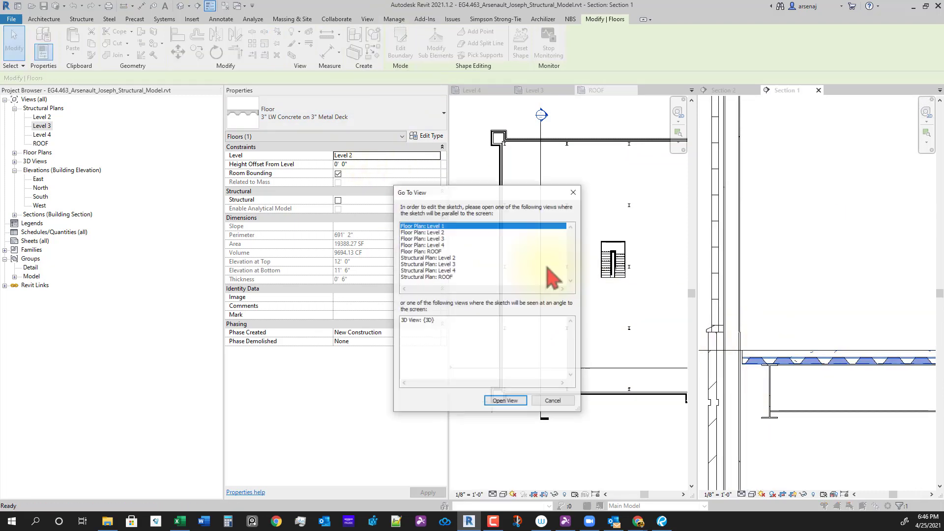
left_click(433, 251)
double_click(566, 252)
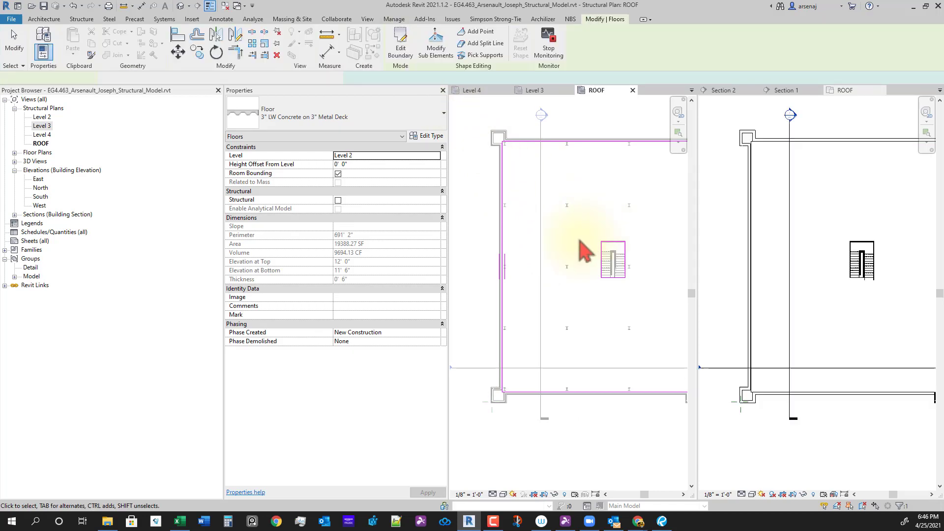
left_click(844, 92)
left_click(881, 90)
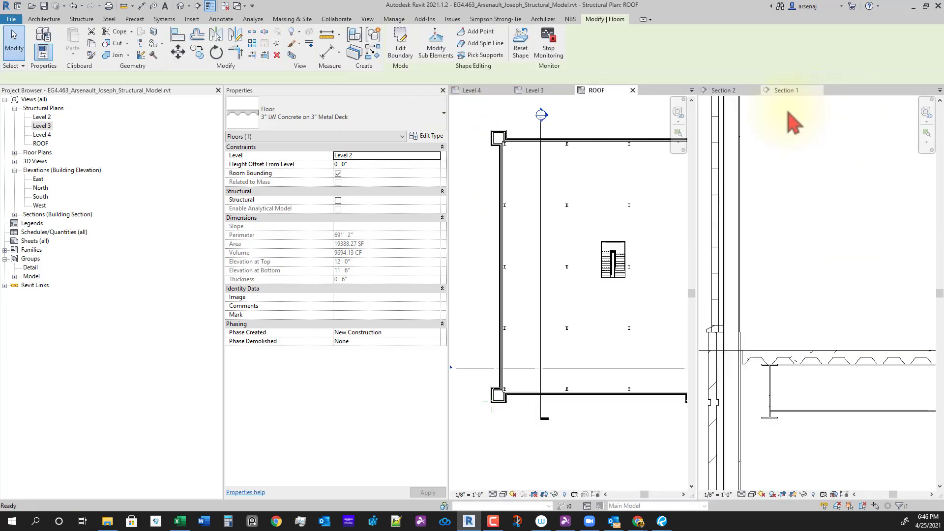
Examine the metal deck ribs and beams at every level along Section 1
scroll(777, 307, "down", 4)
scroll(766, 295, "down", 2)
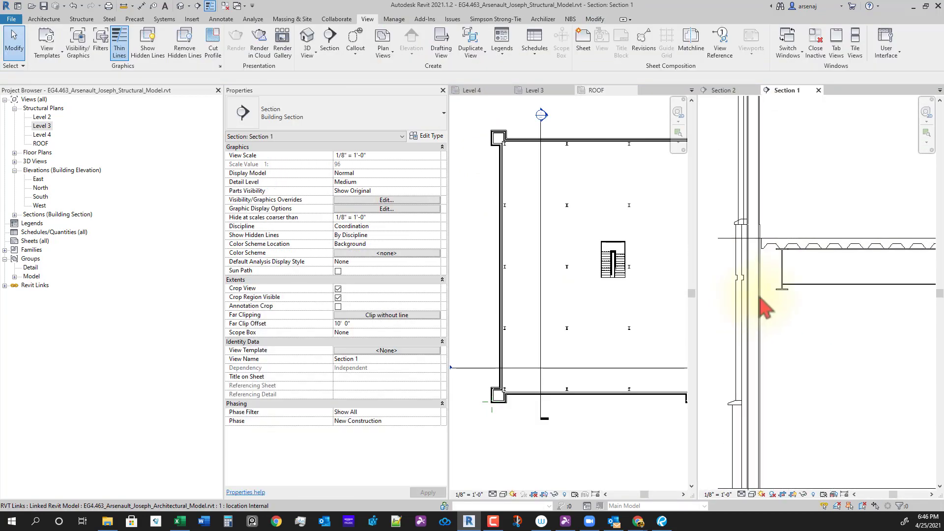
middle_click_drag(774, 320, 818, 437)
scroll(856, 339, "down", 3)
scroll(860, 321, "up", 5)
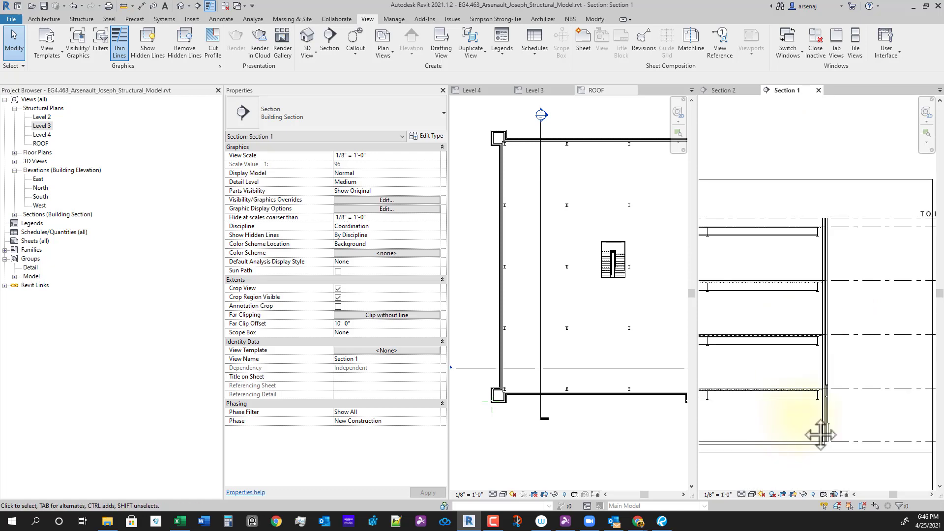
scroll(780, 379, "down", 3)
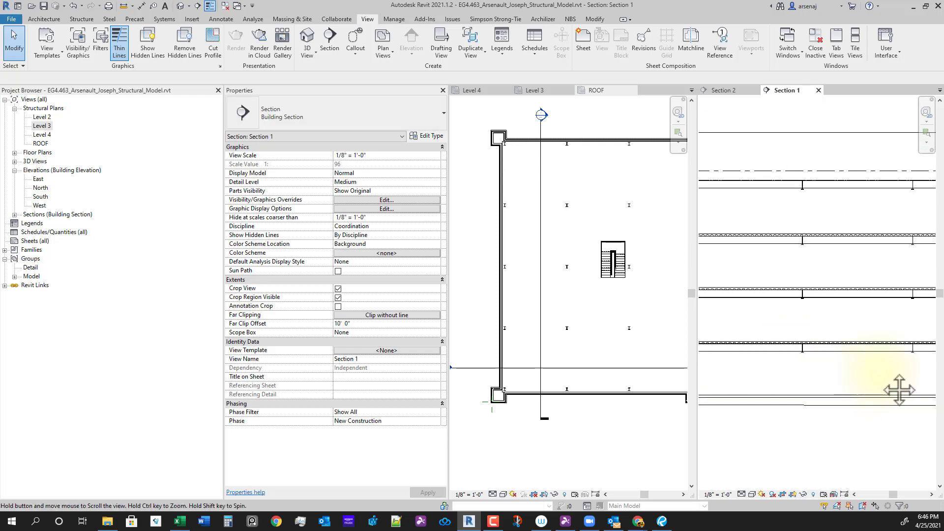
middle_click_drag(899, 390, 853, 387)
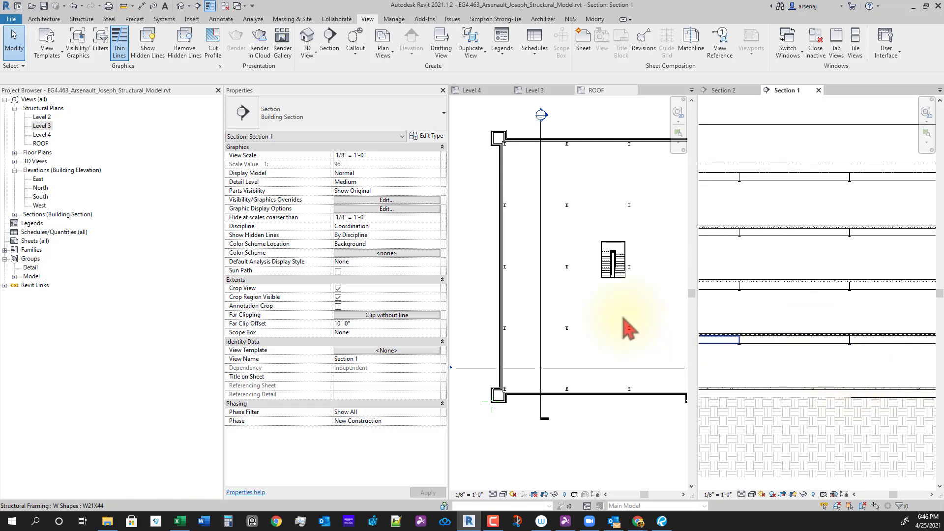
scroll(506, 399, "up", 3)
scroll(507, 401, "up", 1)
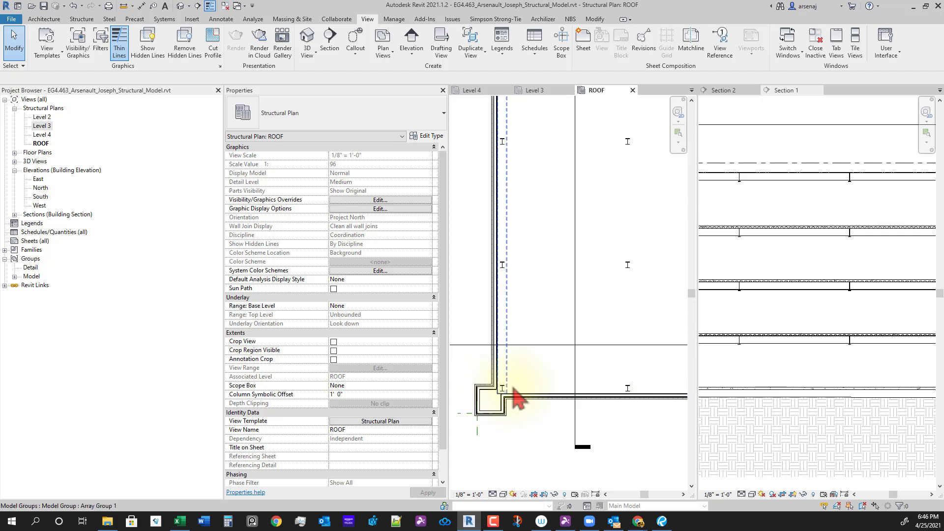
scroll(550, 326, "down", 3)
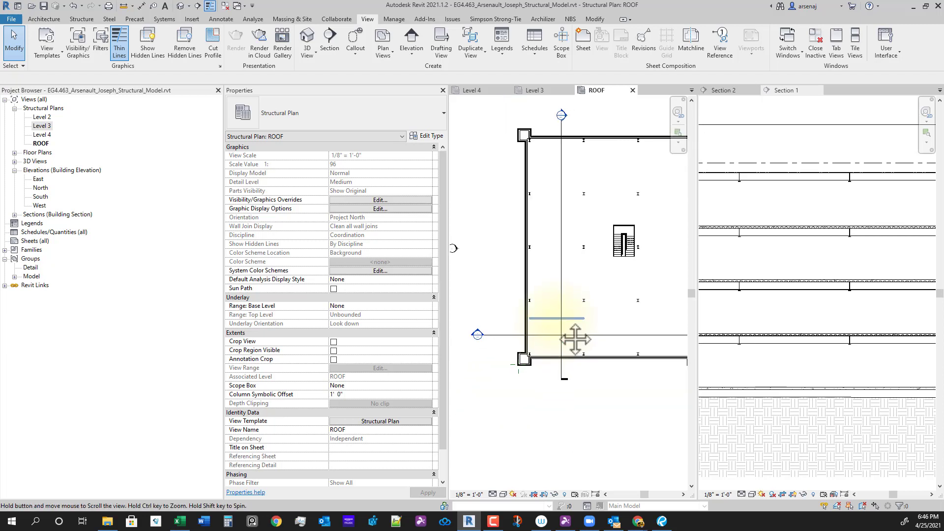
left_click(148, 52)
scroll(541, 363, "up", 4)
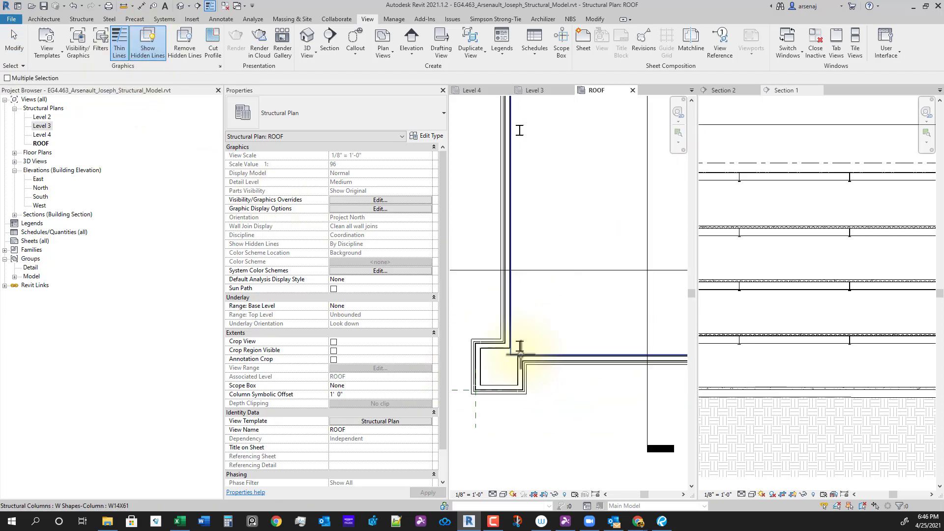
left_click(514, 350)
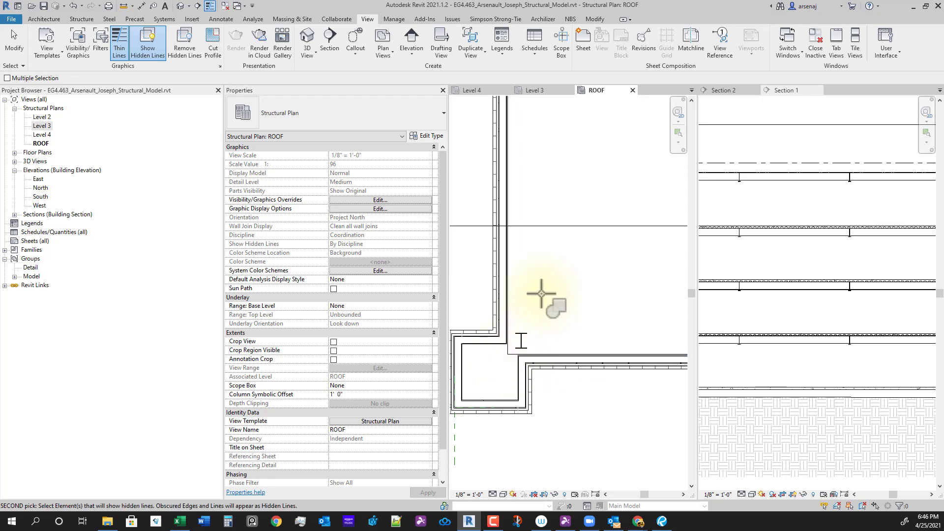
key("Escape")
scroll(554, 368, "down", 5)
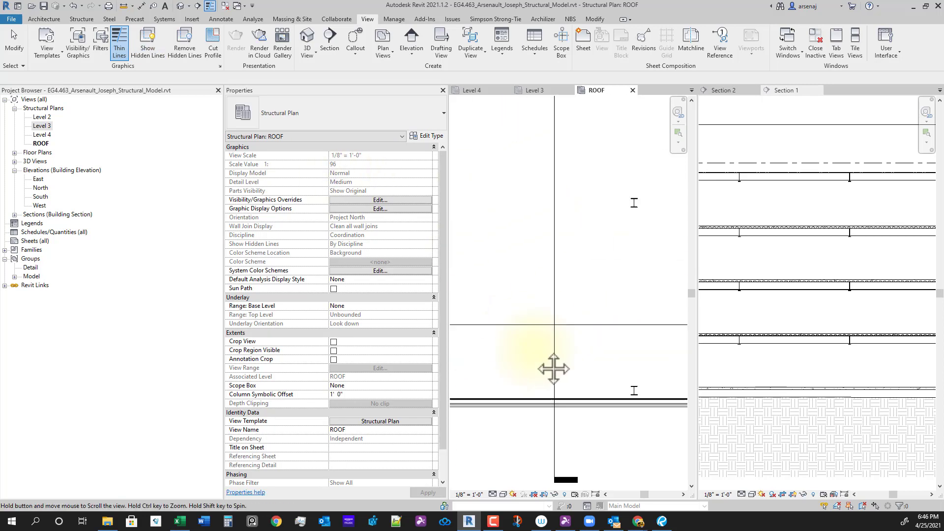
scroll(566, 307, "down", 2)
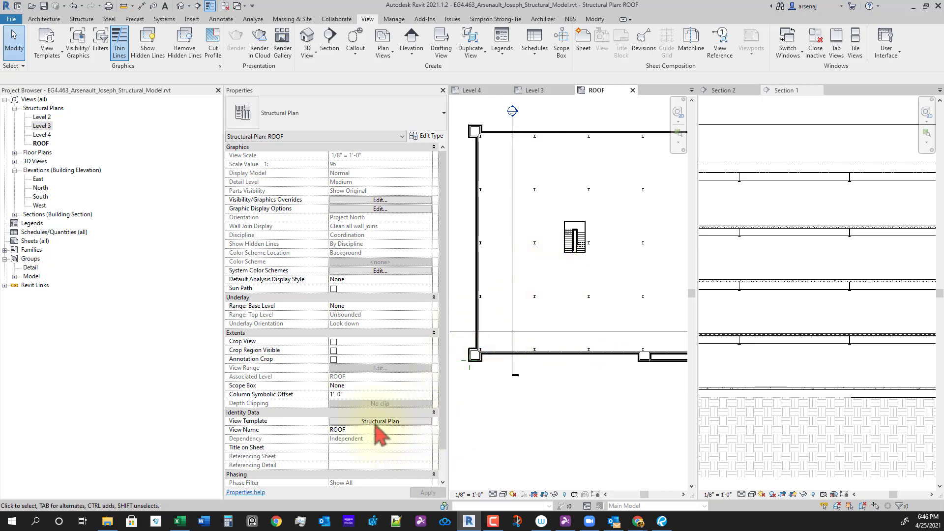
Examine the deck extents and column layout in the Level 3 and Level 4 structural plans
left_click(543, 91)
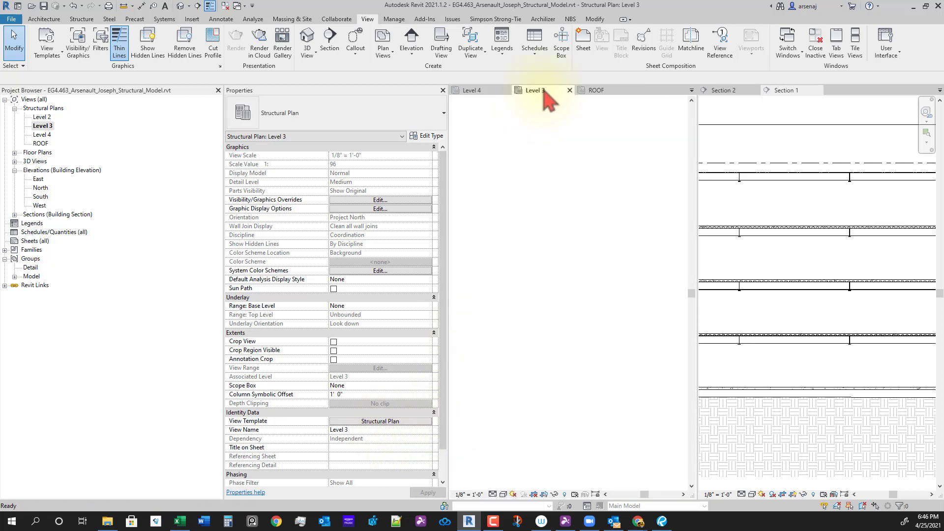
middle_click_drag(591, 386, 487, 391)
scroll(487, 390, "down", 1)
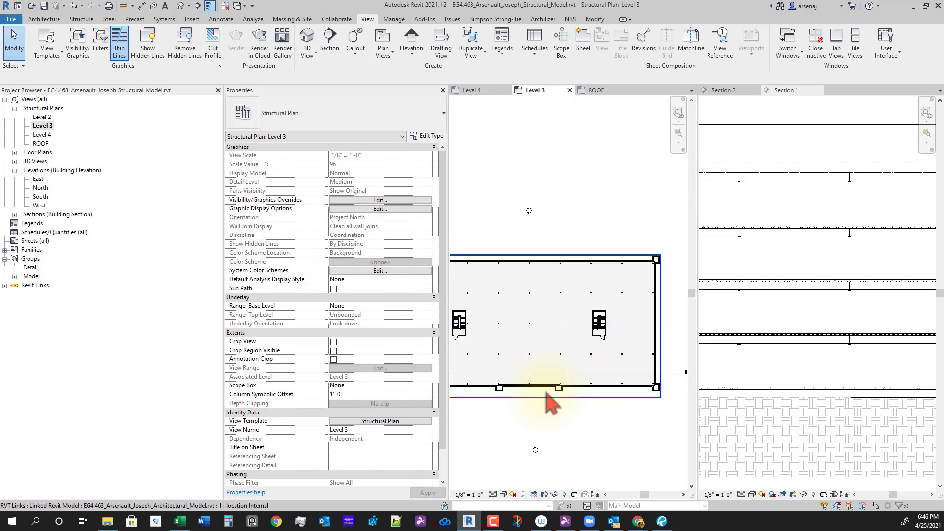
scroll(546, 396, "up", 2)
scroll(644, 355, "down", 2)
middle_click_drag(644, 356, 649, 299)
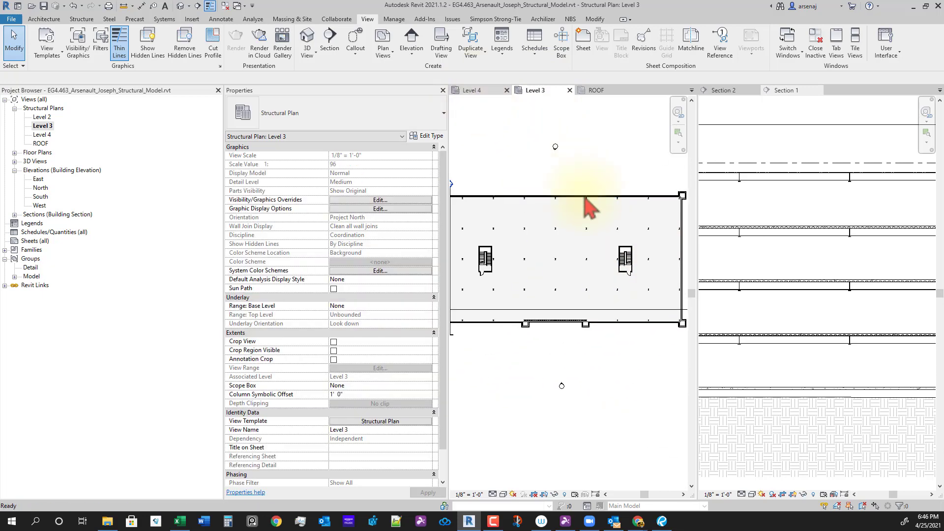
key("ctrl+Tab")
scroll(635, 320, "up", 2)
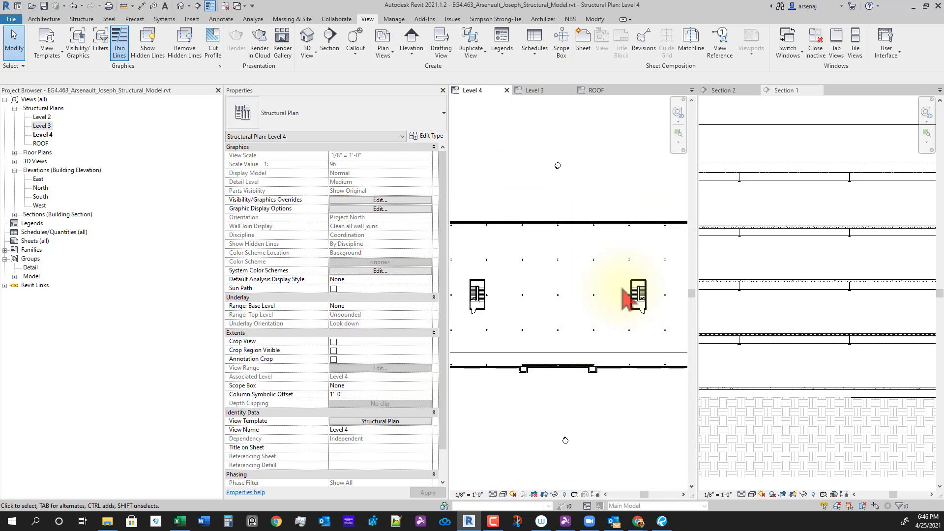
Open the Level 2 structural plan and examine its west end and southwest corner
double_click(44, 117)
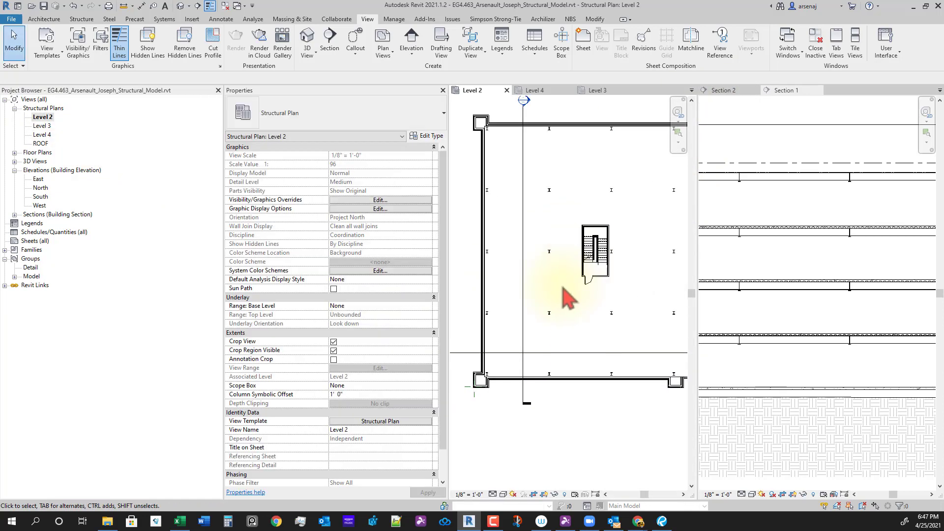
scroll(568, 298, "down", 3)
middle_click_drag(568, 298, 651, 337)
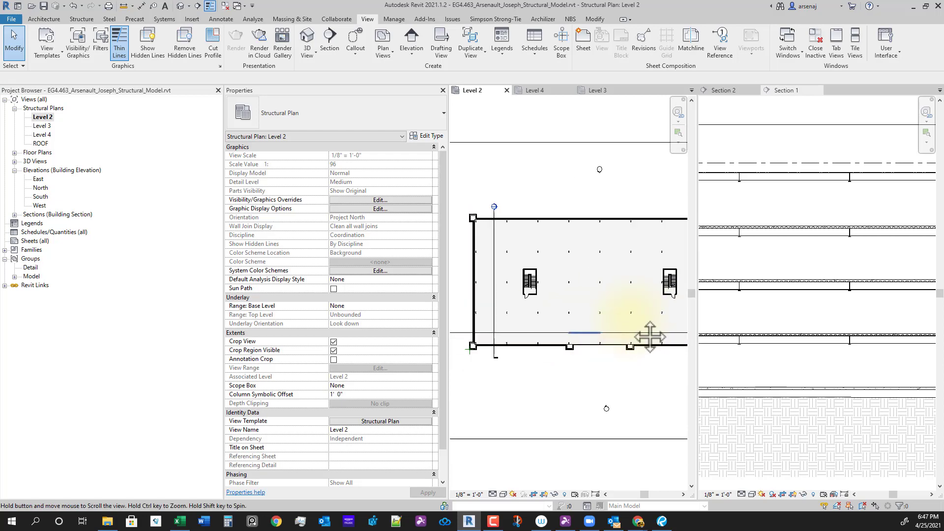
scroll(565, 338, "up", 3)
scroll(565, 338, "down", 1)
middle_click_drag(565, 337, 601, 348)
scroll(472, 346, "up", 2)
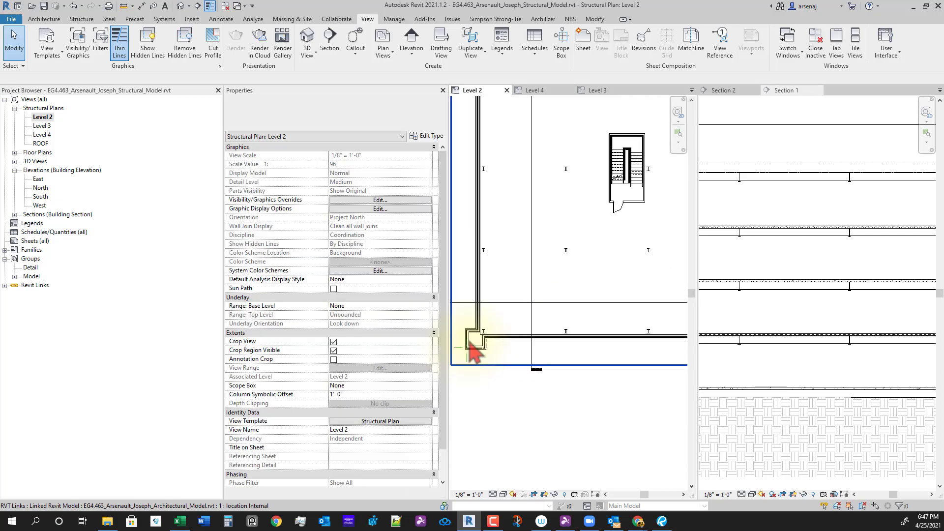
scroll(472, 347, "up", 1)
Close the Level 2, Level 4 and Level 3 structural plans, keeping the ROOF plan open
middle_click(476, 91)
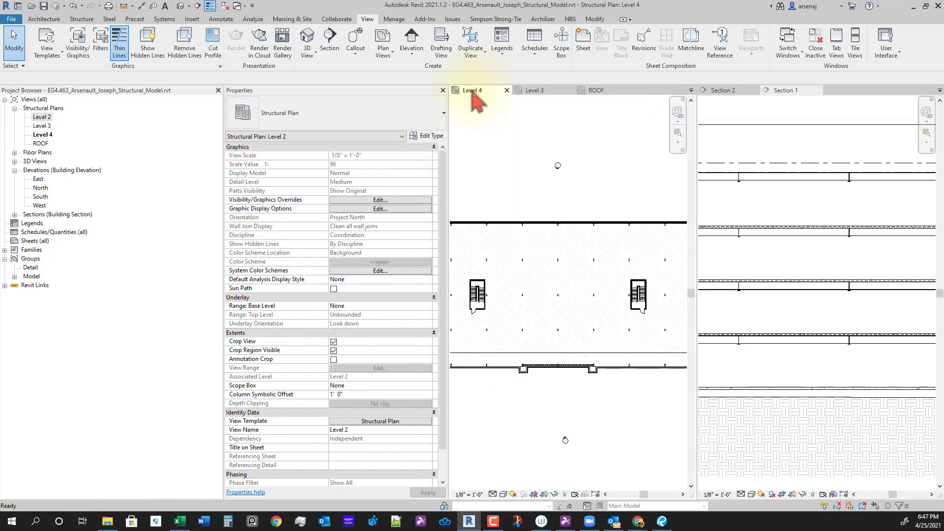
middle_click(473, 91)
middle_click(474, 92)
scroll(590, 290, "down", 4)
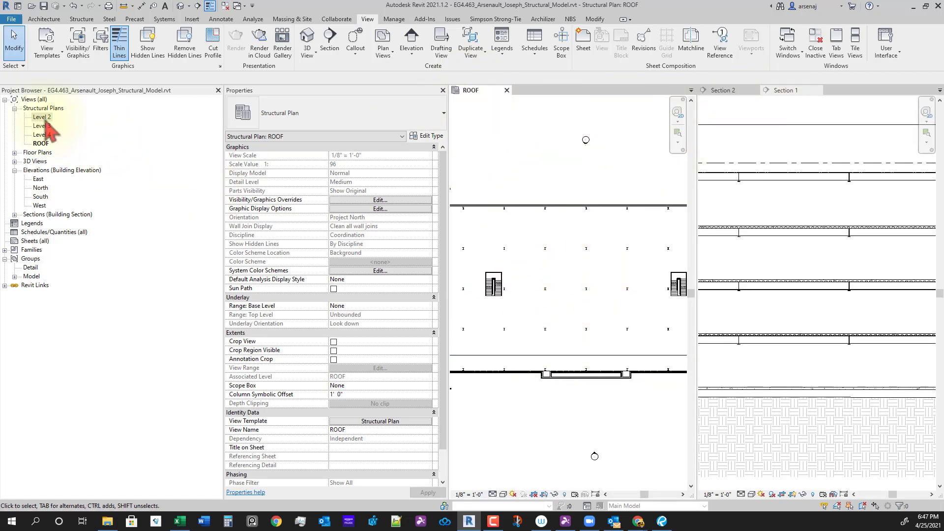
Reopen the Level 2 structural plan and show the west end of the building around the stair
double_click(46, 120)
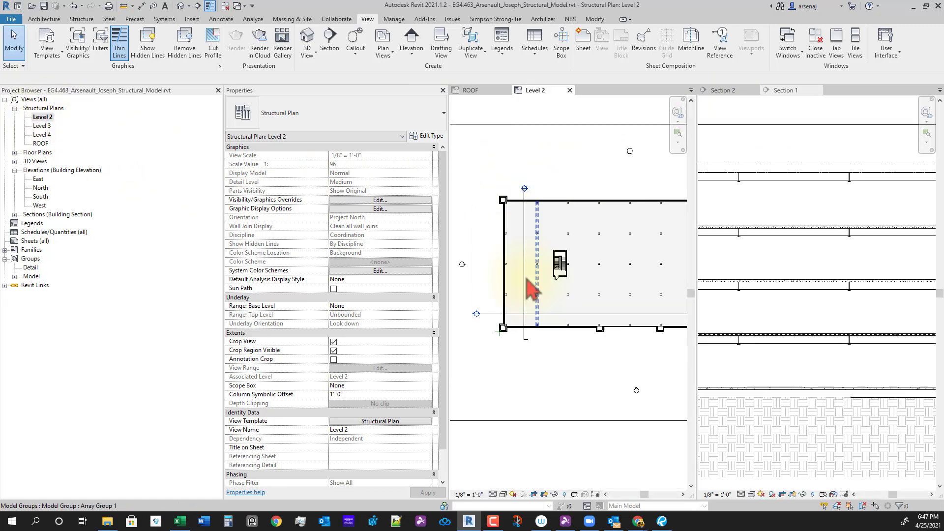
scroll(513, 294, "up", 6)
middle_click_drag(510, 291, 536, 305)
scroll(537, 261, "up", 2)
scroll(541, 251, "down", 3)
middle_click_drag(564, 267, 542, 308)
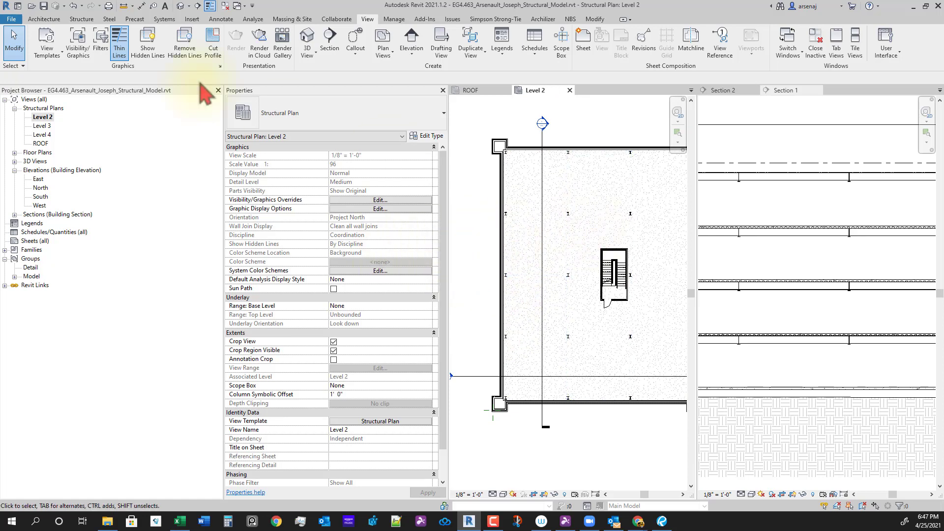
Look through the Steel and AISC 14.1 structural framing families in the Imperial library for a brace section
left_click(82, 20)
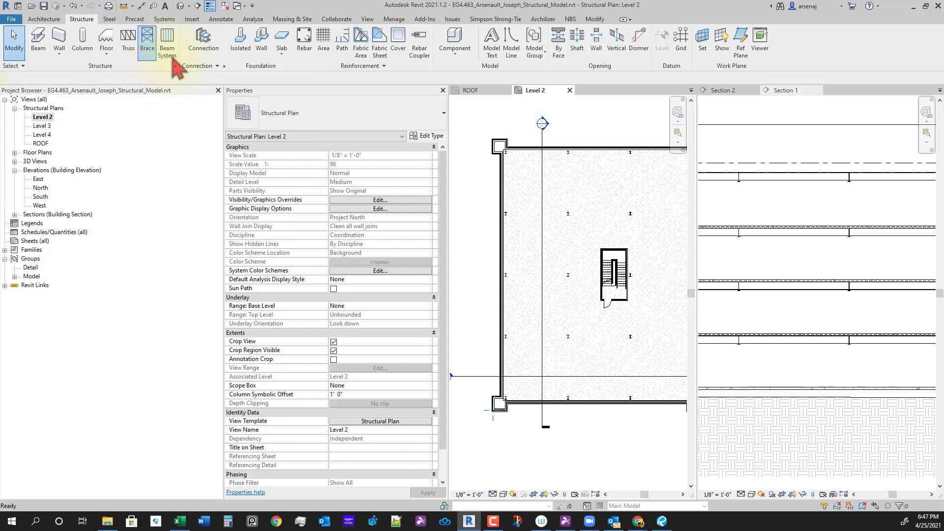
left_click(147, 43)
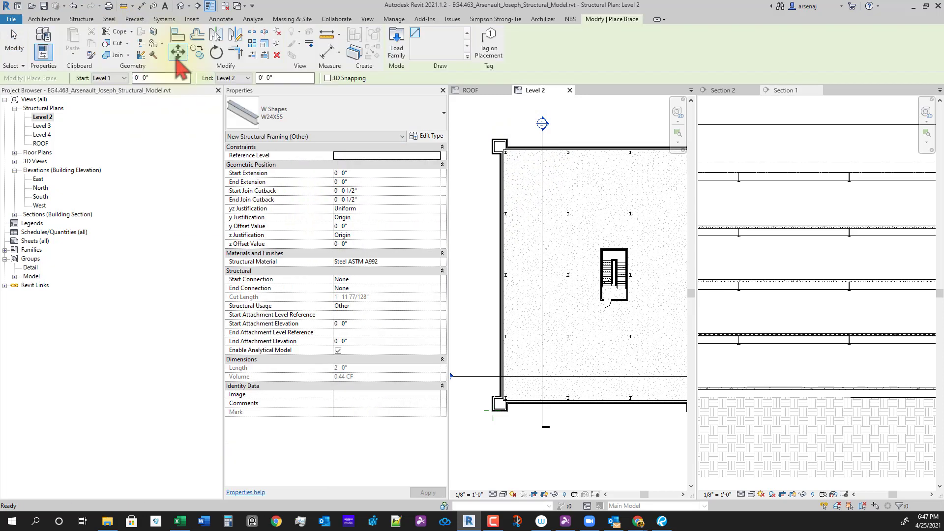
left_click(395, 52)
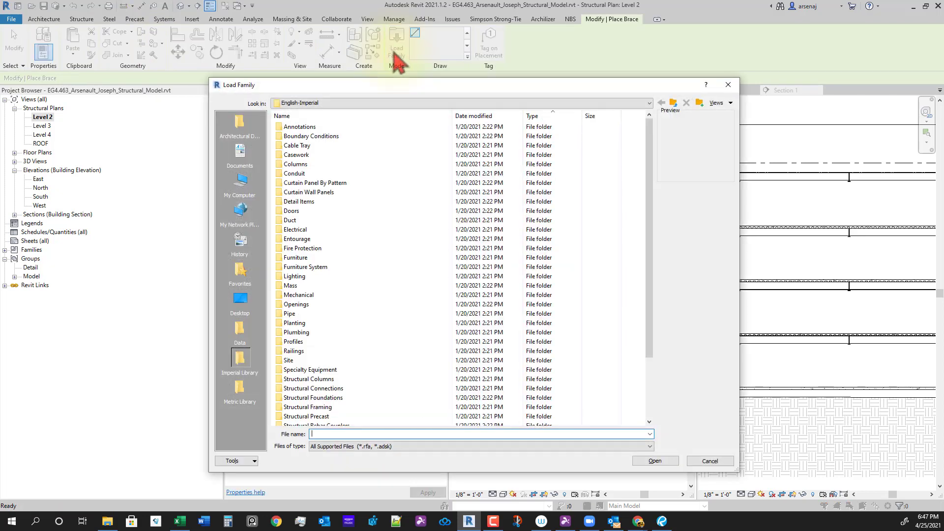
scroll(417, 299, "down", 3)
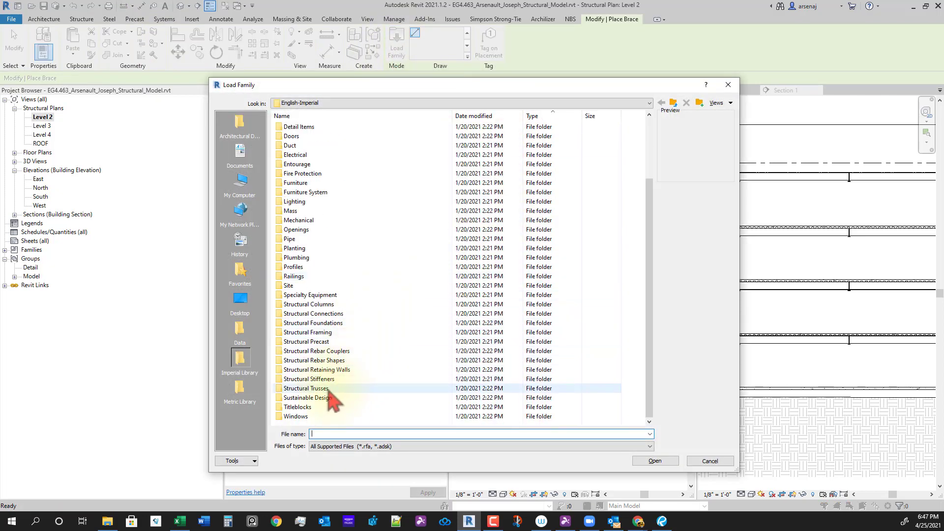
double_click(329, 335)
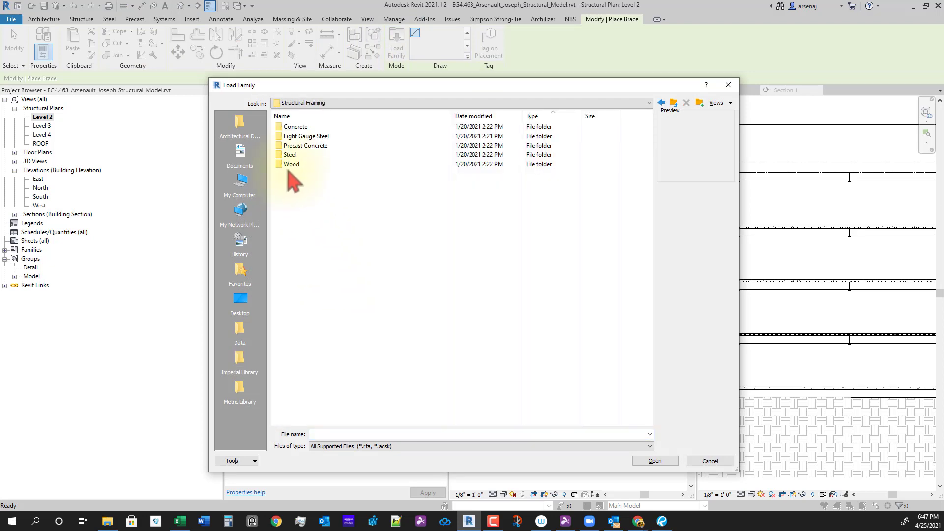
double_click(290, 155)
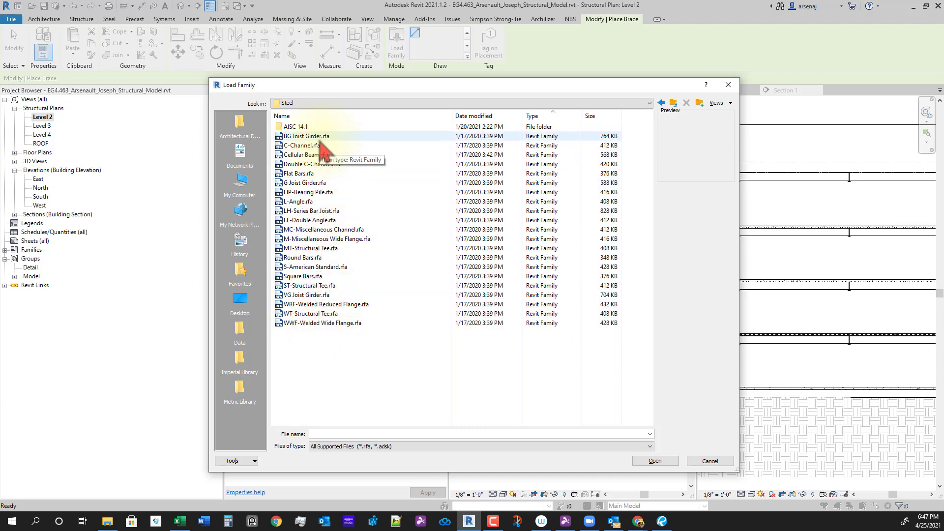
double_click(296, 127)
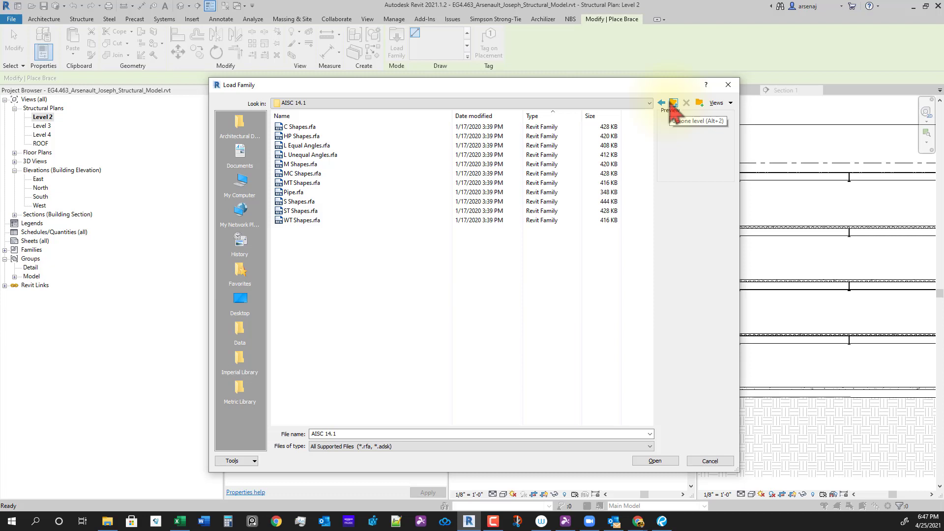
left_click(672, 104)
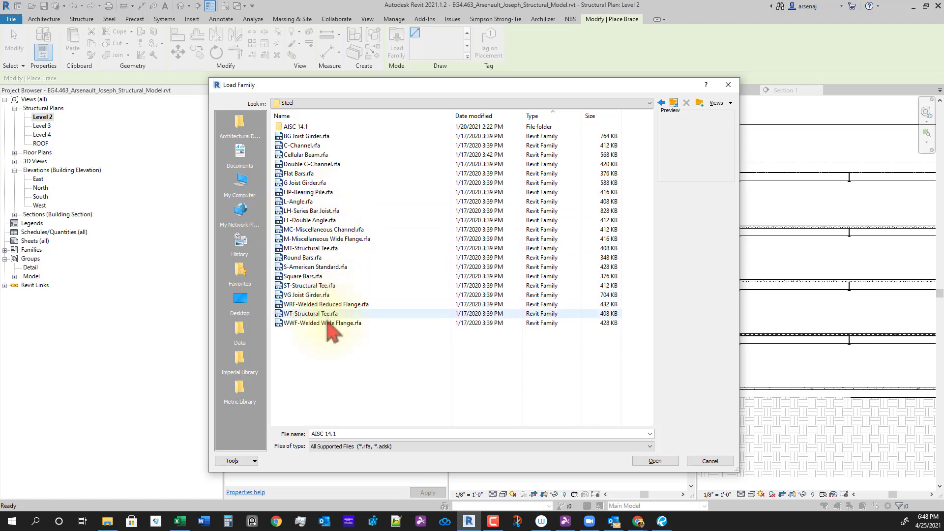
key("Escape")
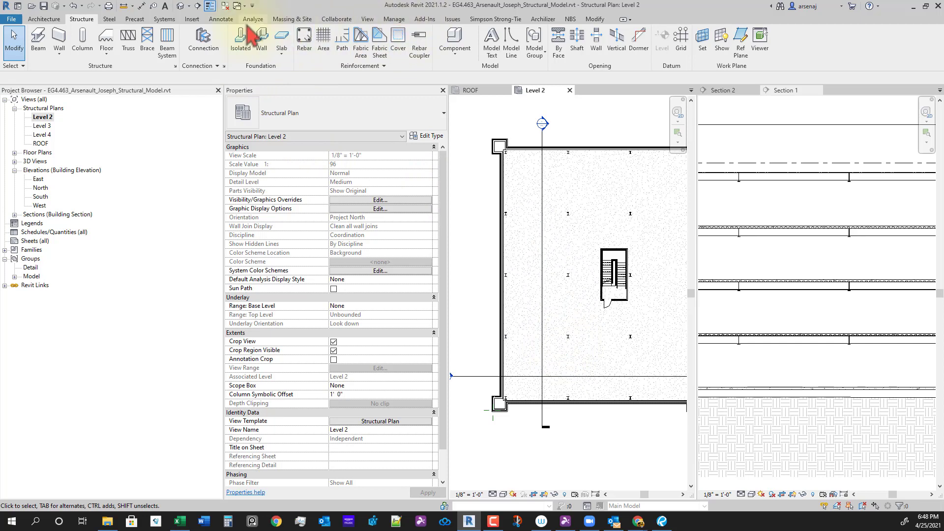
Search the Autodesk online family library for "hss" and look through the hollow section families
left_click(192, 20)
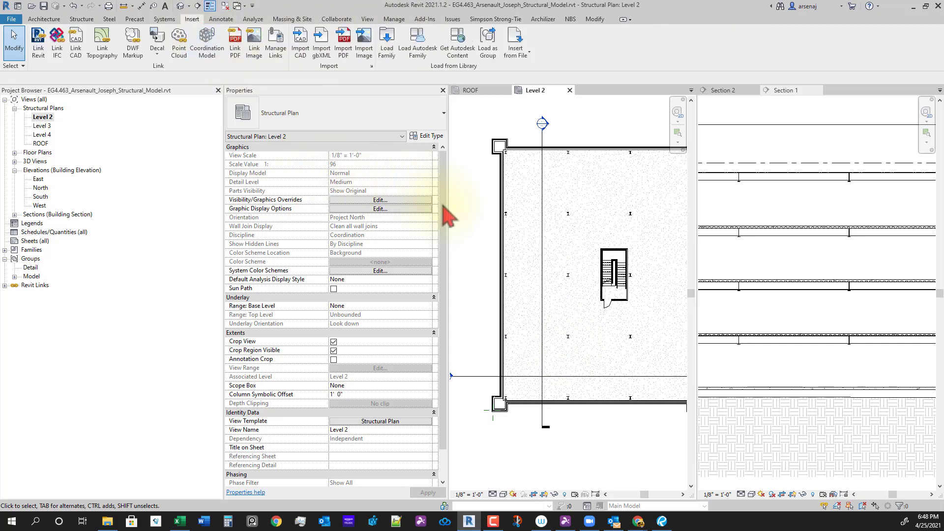
left_click(418, 55)
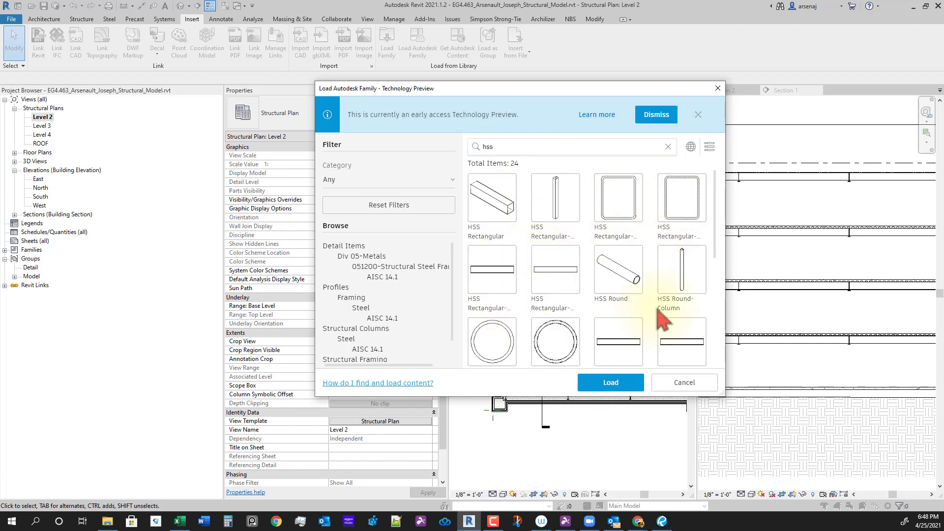
scroll(593, 305, "down", 3)
scroll(591, 299, "down", 2)
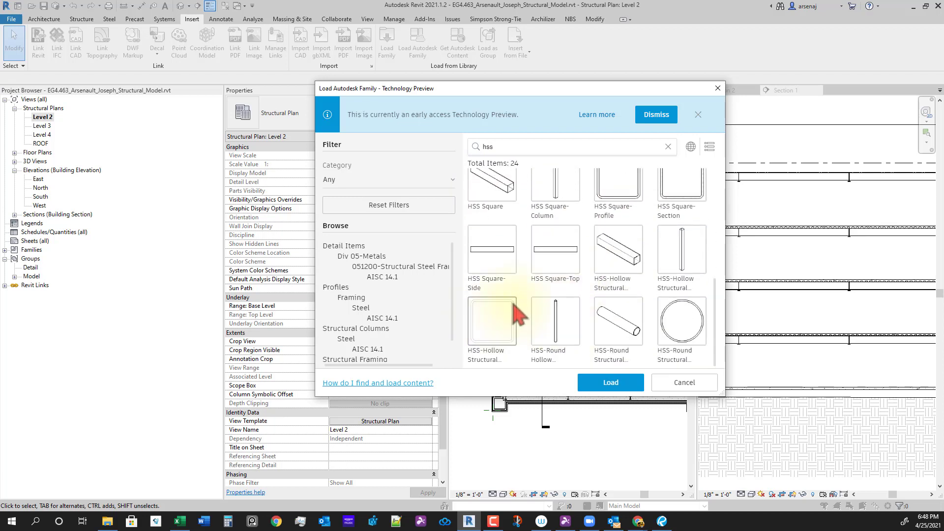
scroll(506, 286, "down", 2)
scroll(590, 260, "up", 2)
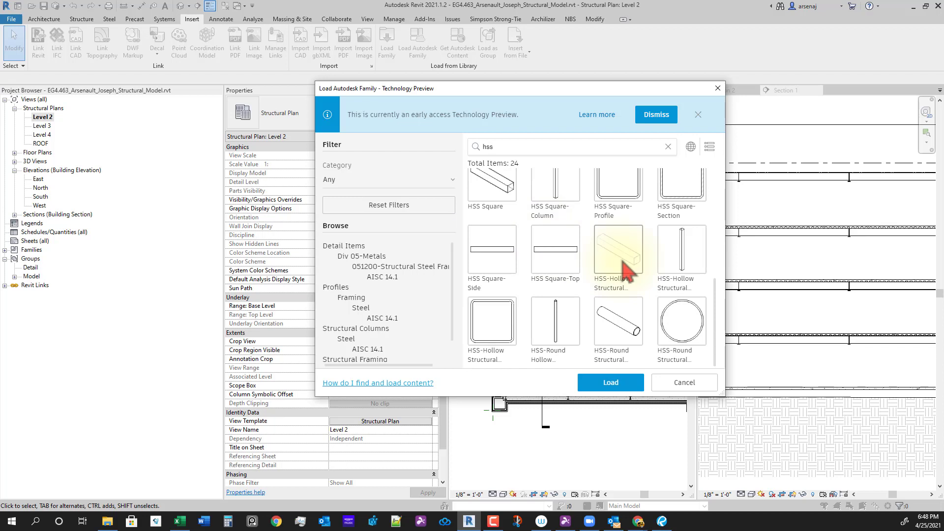
scroll(596, 259, "up", 3)
scroll(548, 252, "down", 2)
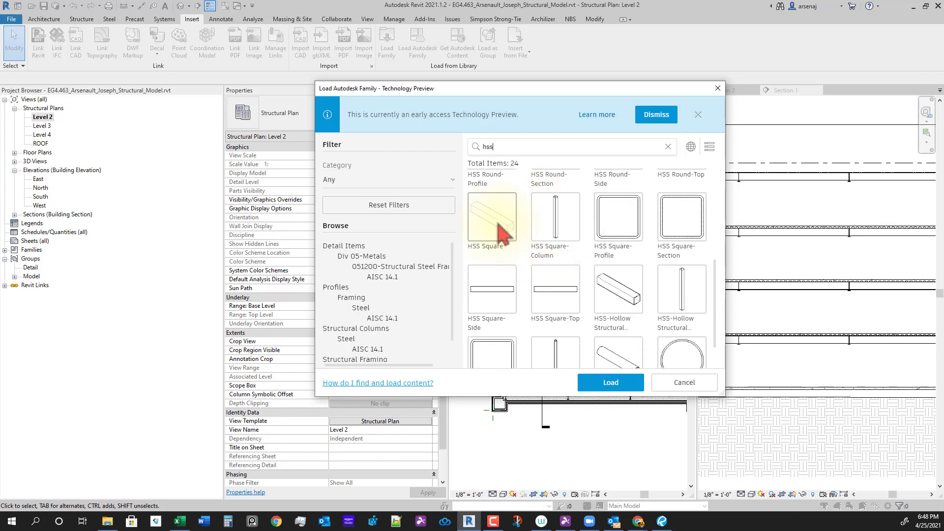
Compare the HSS Rectangular and HSS-Hollow Structural Section framing families, and load HSS-Hollow Structural Section
left_click(628, 301)
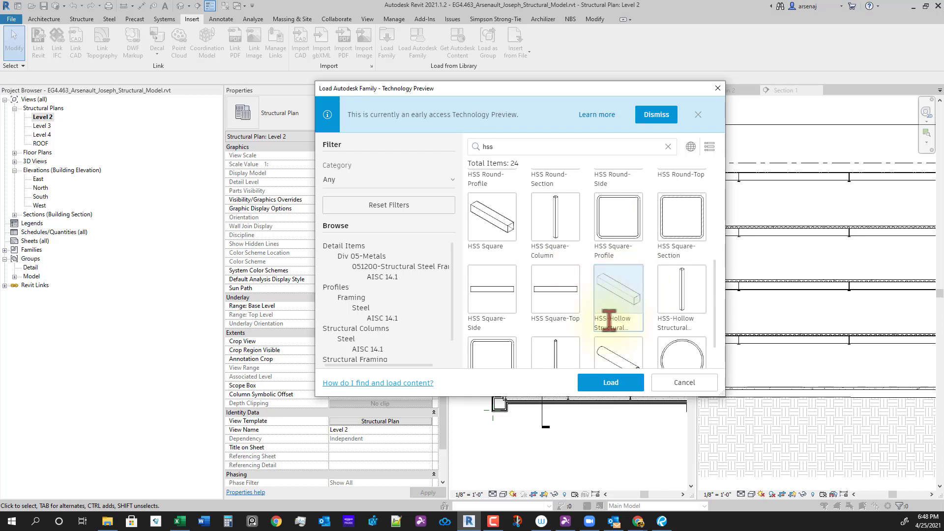
scroll(610, 319, "up", 5)
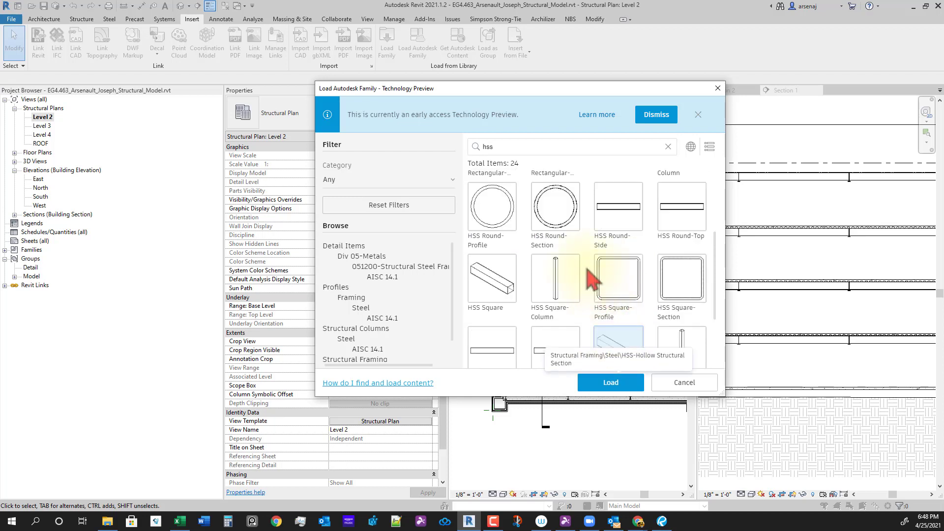
left_click(504, 201)
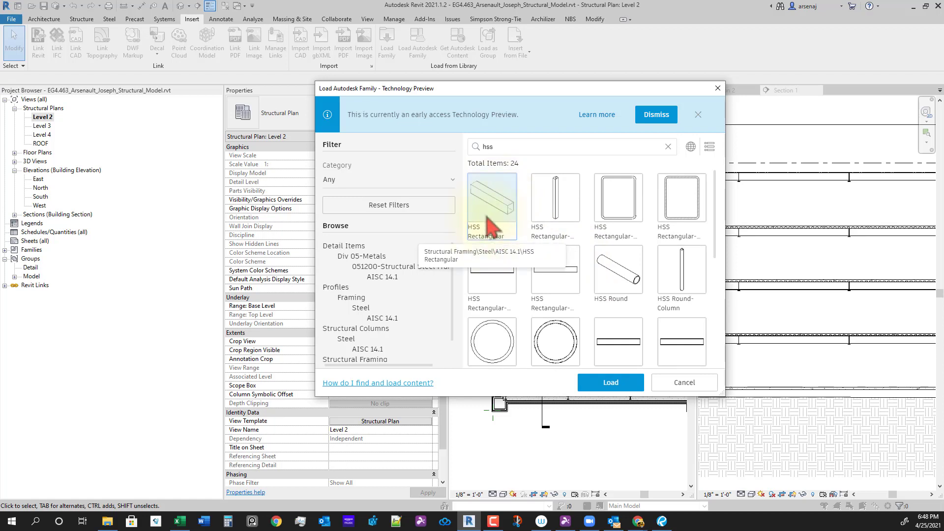
scroll(585, 249, "down", 5)
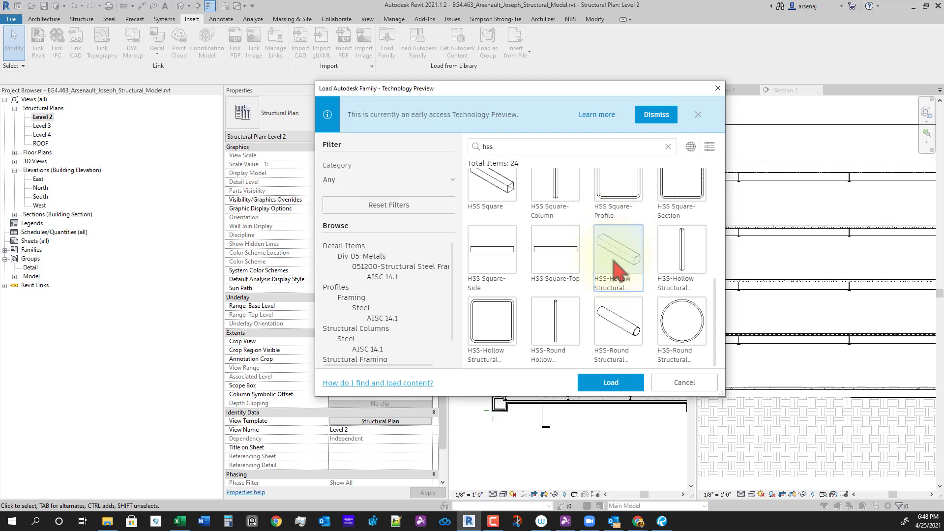
scroll(615, 269, "up", 3)
scroll(621, 268, "down", 3)
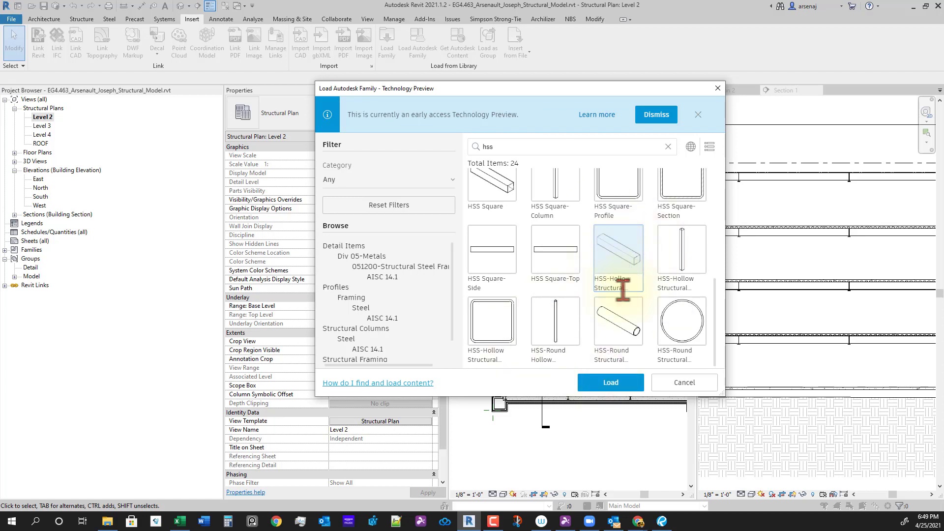
left_click(611, 383)
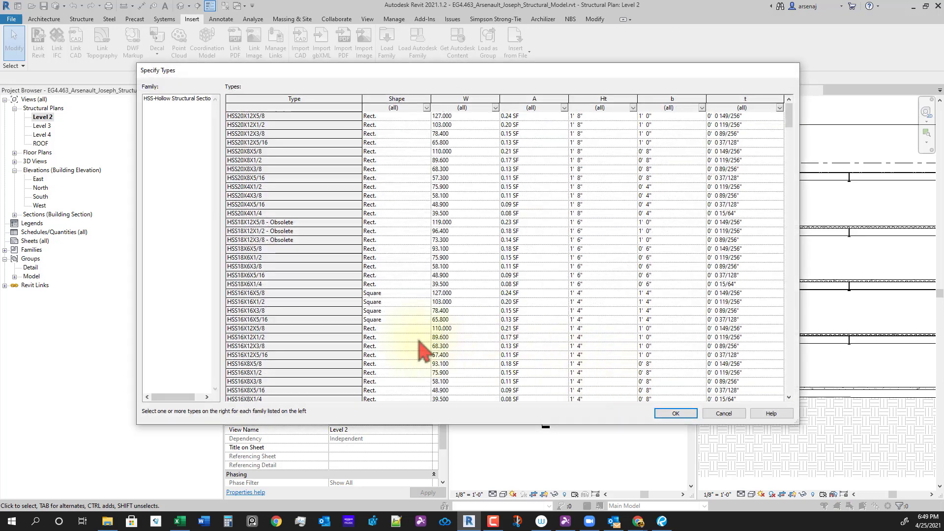
Look through the HSS-Hollow Structural Section type list down to the square 5-inch sizes
scroll(336, 269, "down", 15)
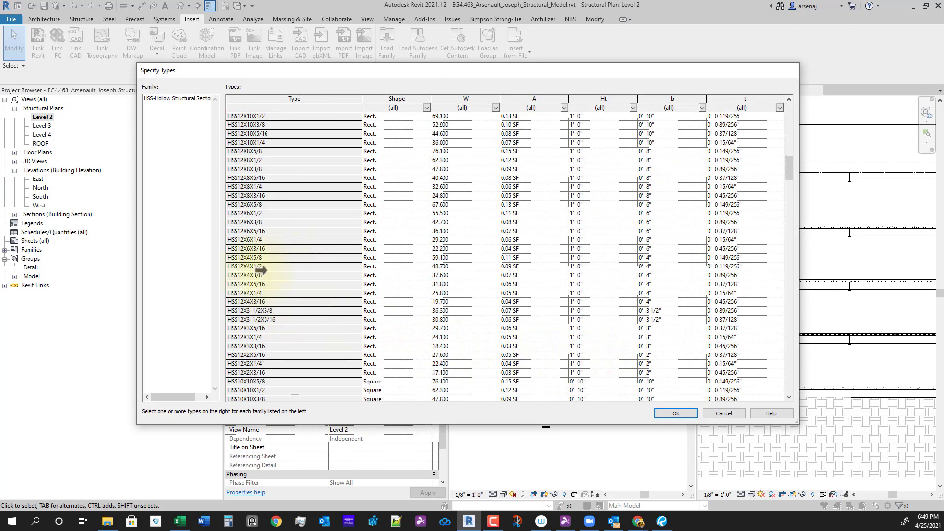
scroll(290, 307, "down", 20)
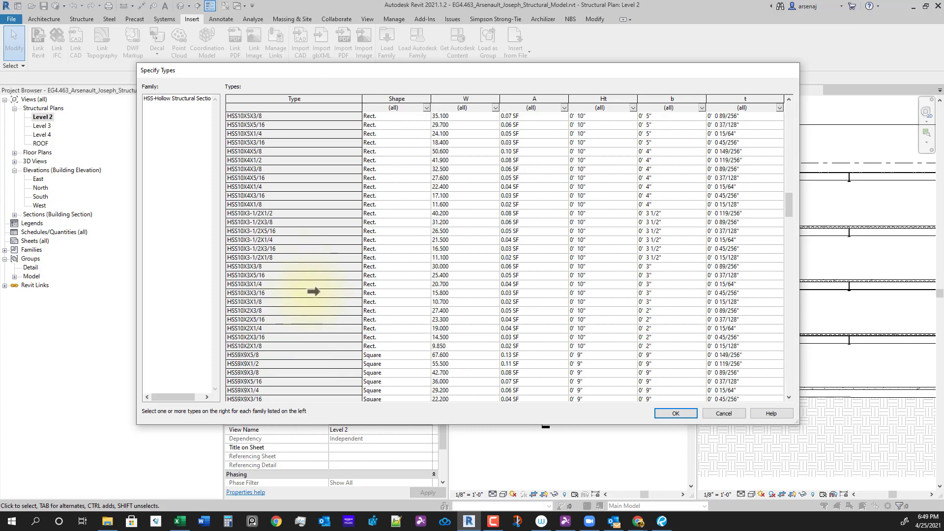
scroll(282, 287, "up", 4)
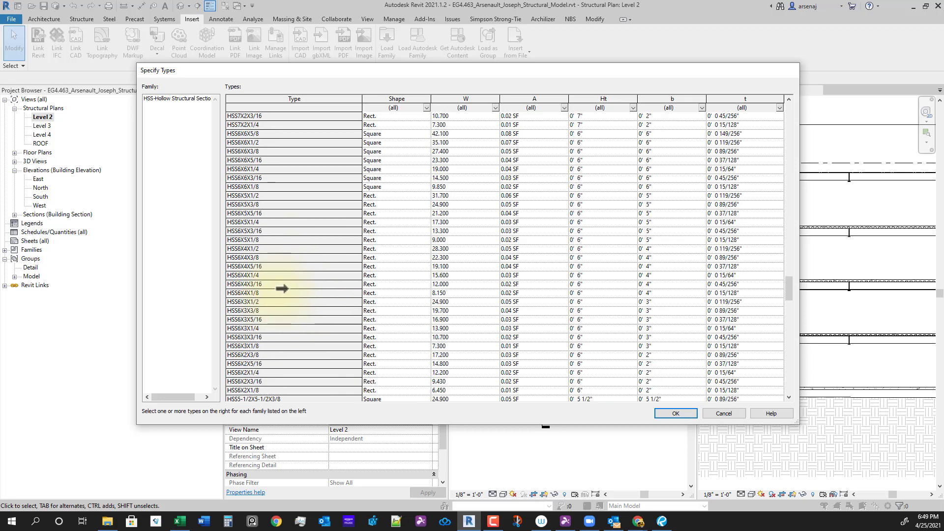
scroll(270, 273, "down", 7)
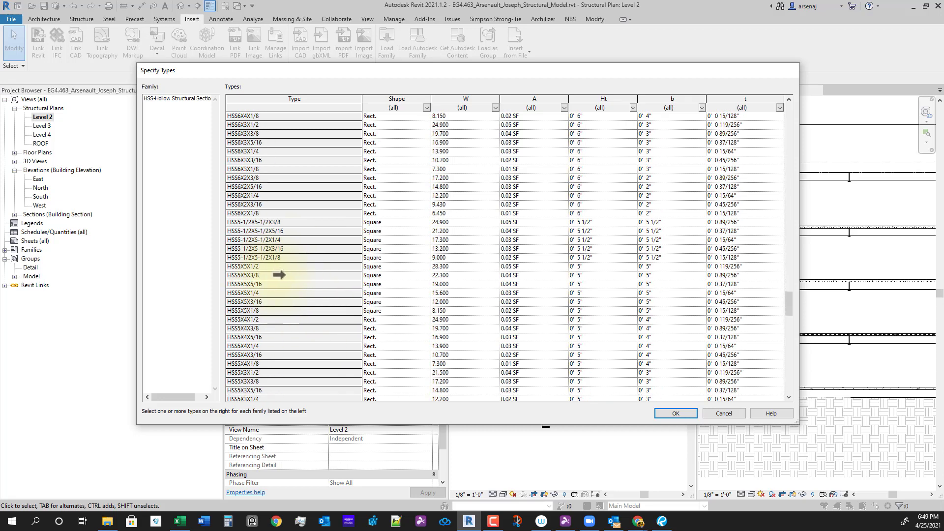
Find the HSS8X8X1/2 type in the Hollow Structural Section family's type list and load it into the project
scroll(279, 275, "up", 20)
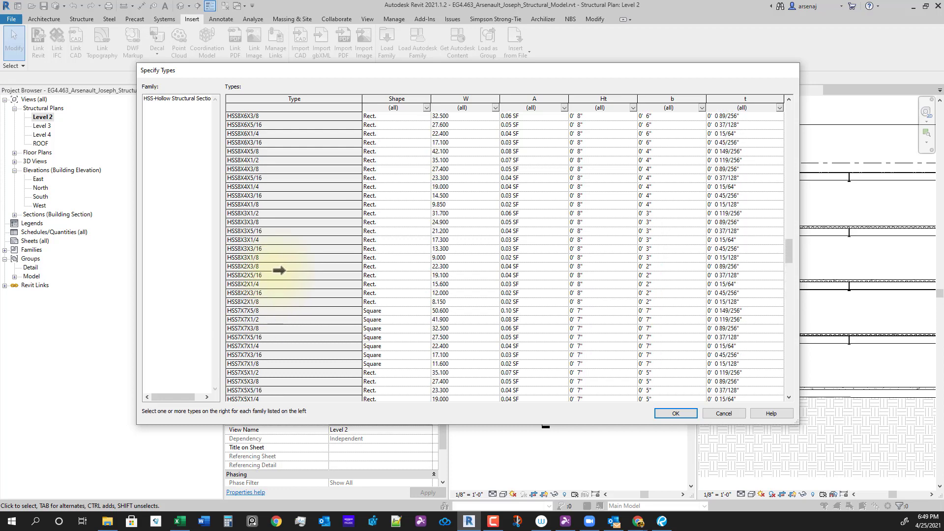
scroll(279, 270, "up", 7)
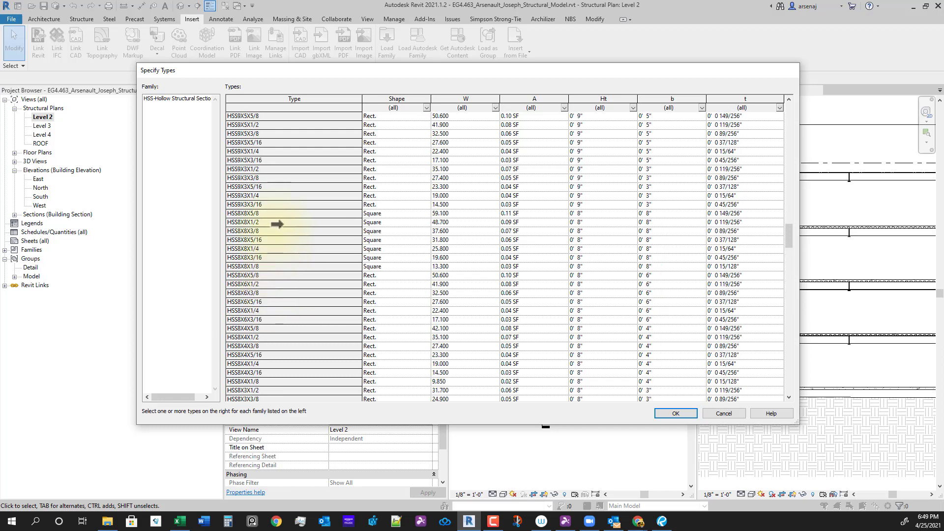
left_click(277, 224)
left_click(663, 414)
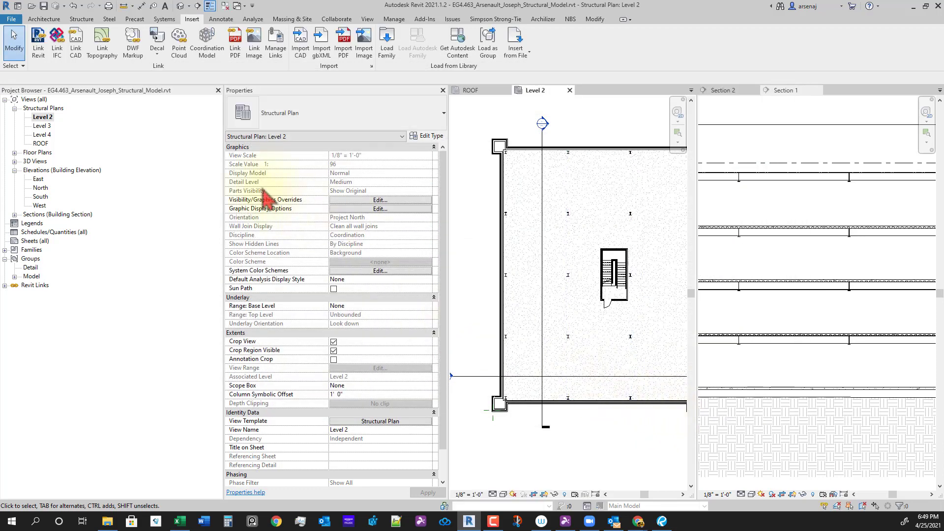
Place an HSS8X8X1/2 brace from Level 1 to Level 2, starting at a west-wall column and running straight toward the next column south
left_click(81, 20)
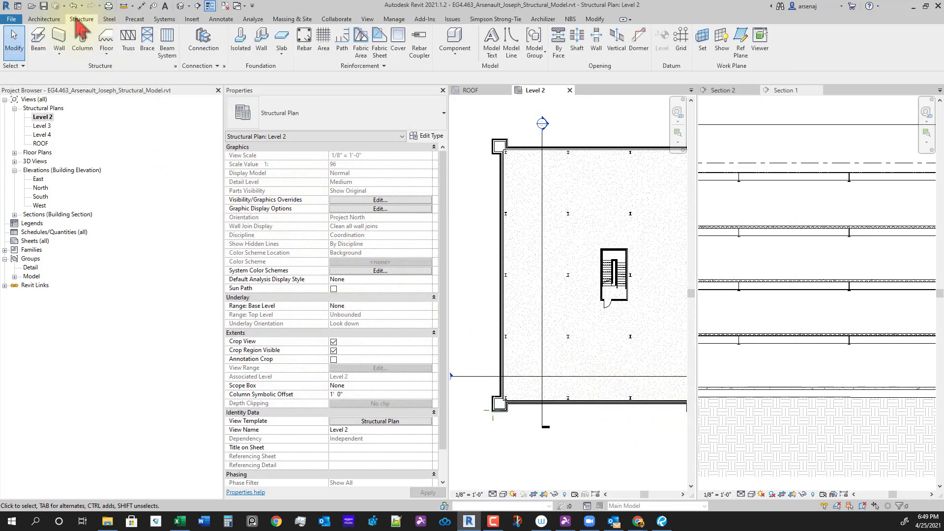
left_click(147, 42)
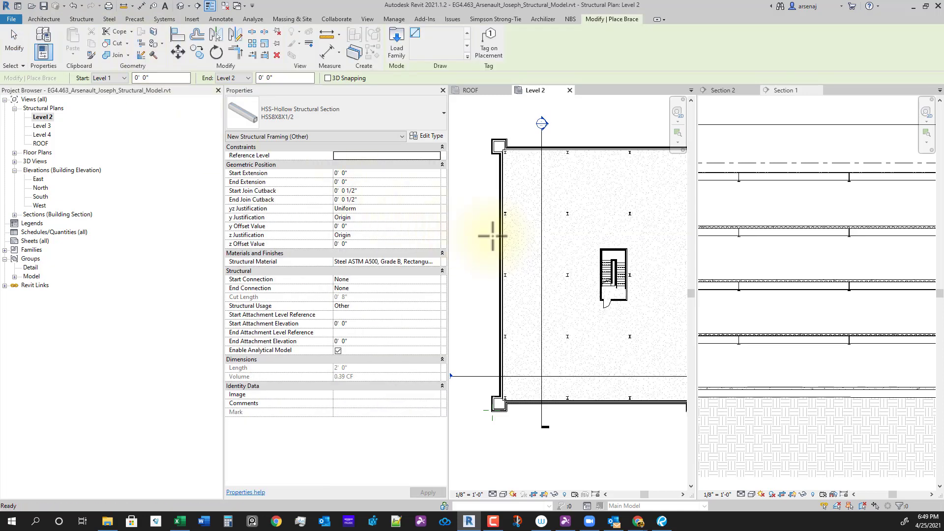
scroll(492, 232, "up", 4)
scroll(534, 219, "up", 3)
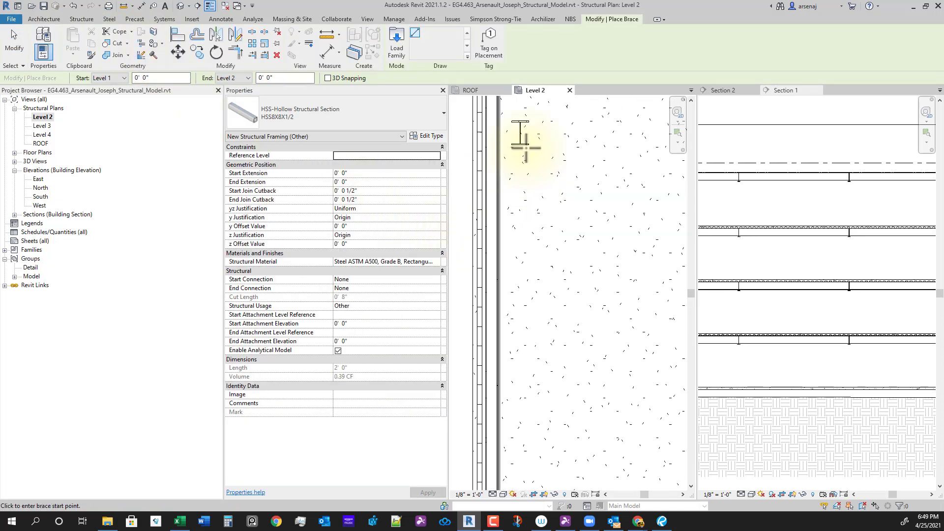
scroll(520, 146, "up", 2)
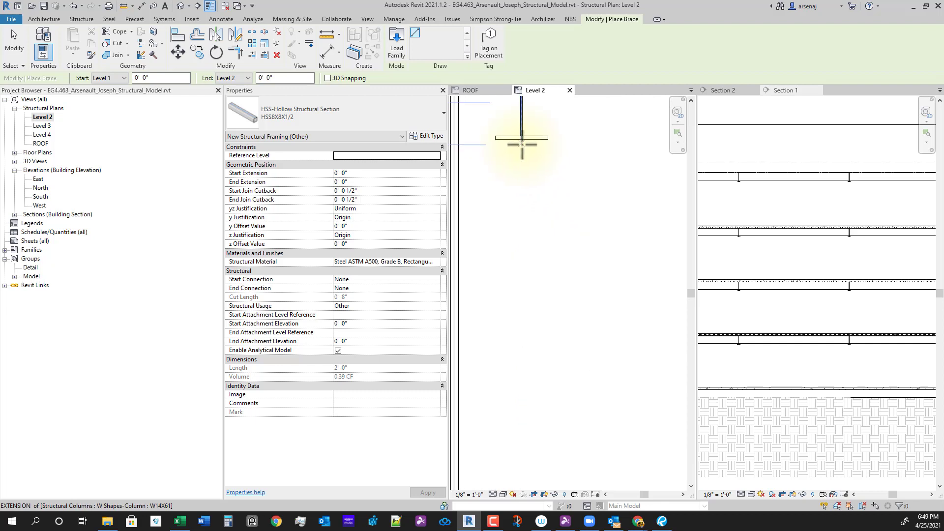
left_click(523, 110)
scroll(526, 241, "down", 3)
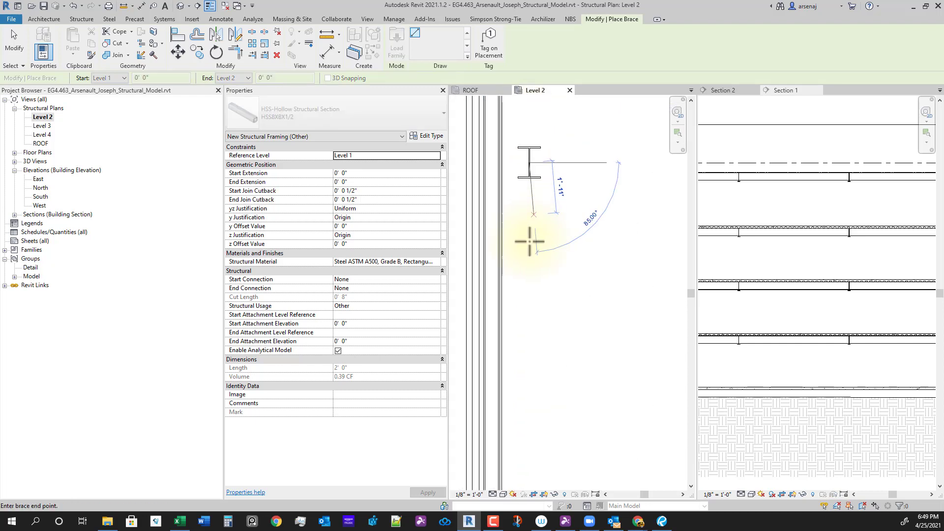
scroll(539, 206, "down", 2)
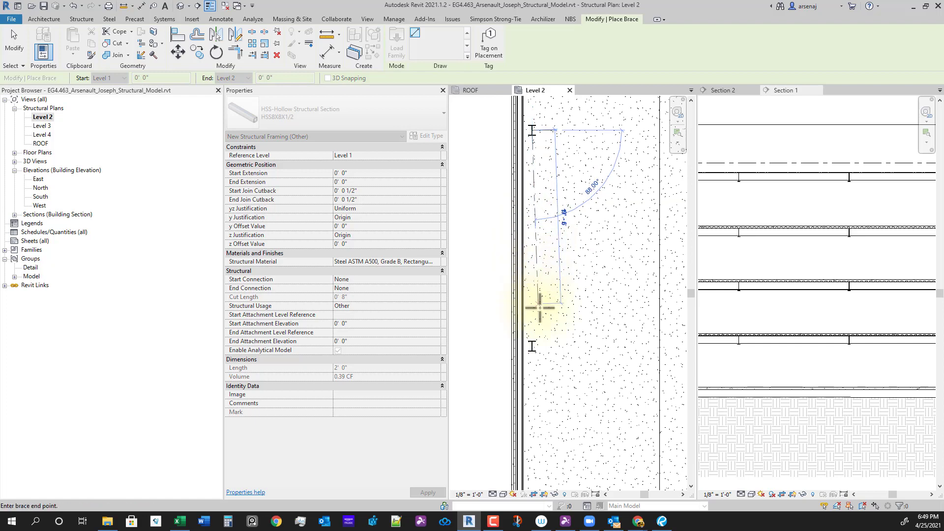
scroll(532, 353, "up", 1)
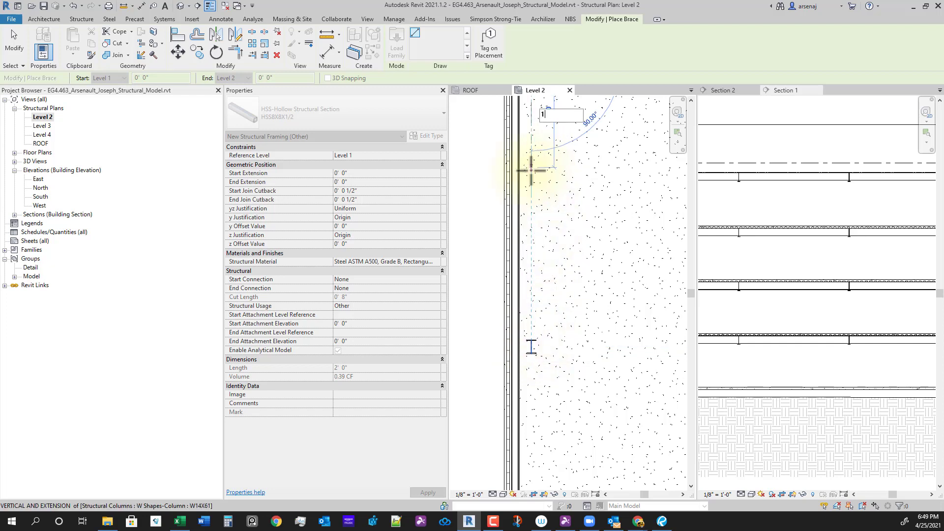
key("Return")
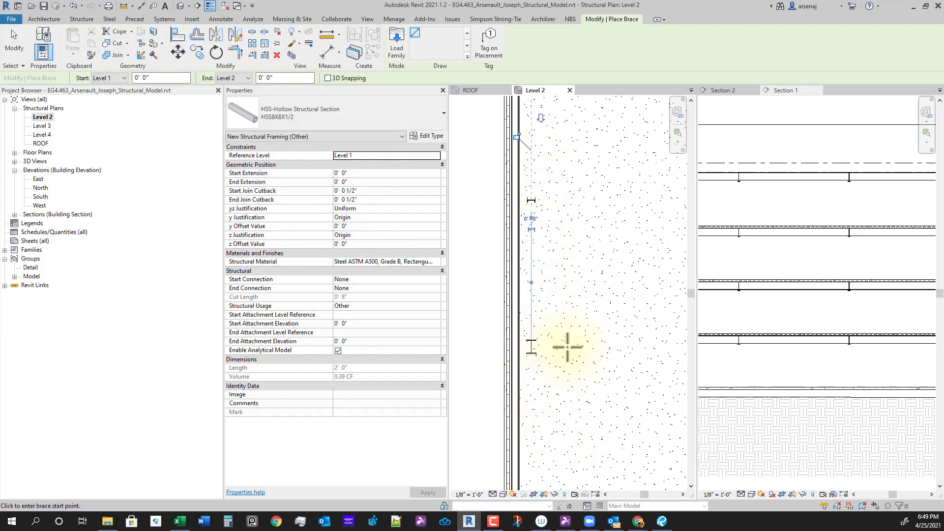
Place a second HSS8X8X1/2 brace from the next column south back toward the first brace, 12' long in plan, and finish bracing
left_click(531, 346)
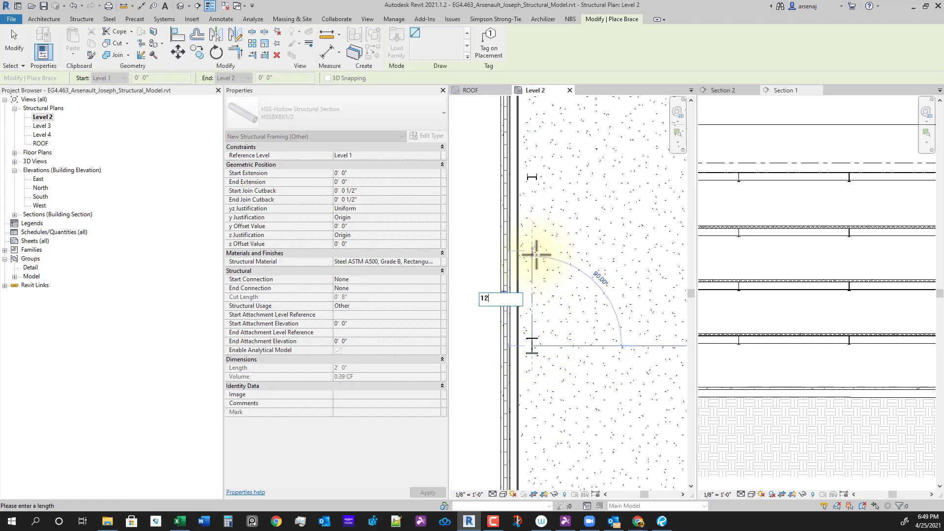
type("12")
key("Return")
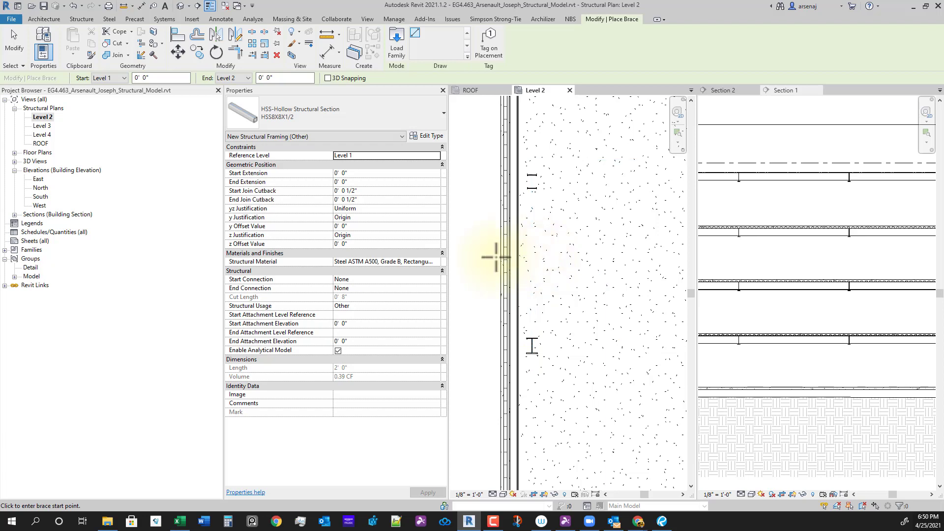
key("Escape")
key("Escape")
Open the West elevation from its marker in the plan and enable Crop View and Crop Region Visible
scroll(566, 315, "down", 4)
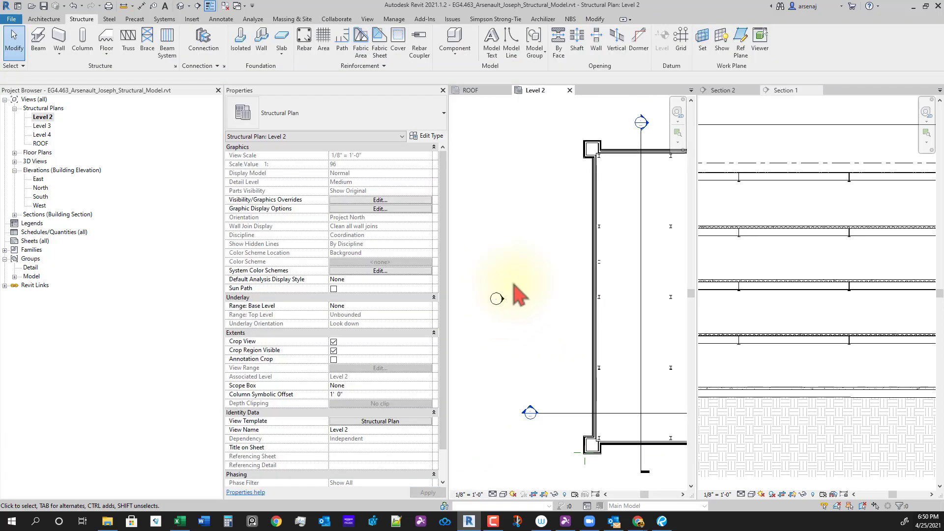
left_click(502, 299)
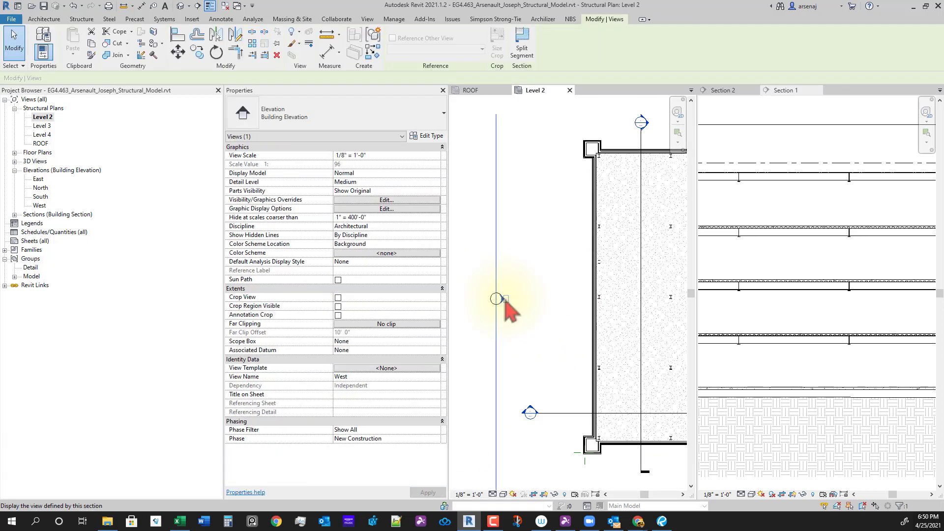
double_click(504, 302)
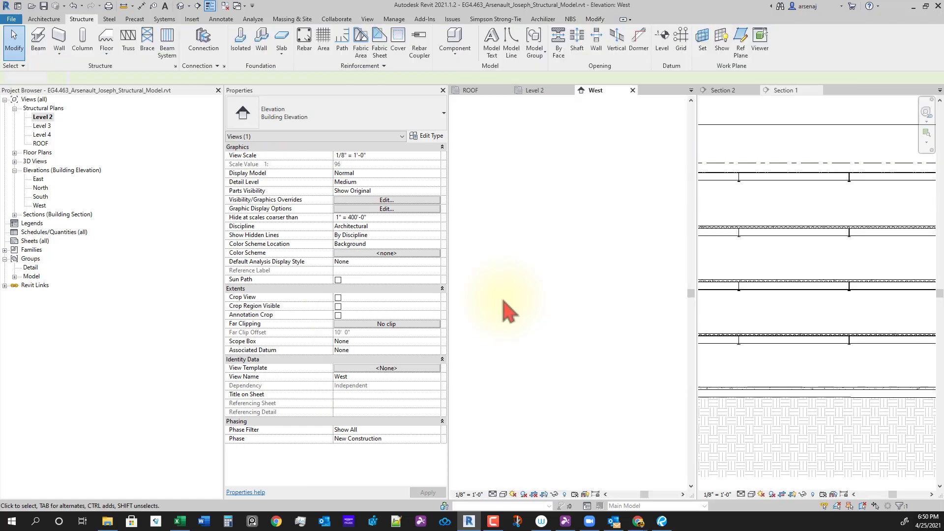
scroll(532, 310, "up", 3)
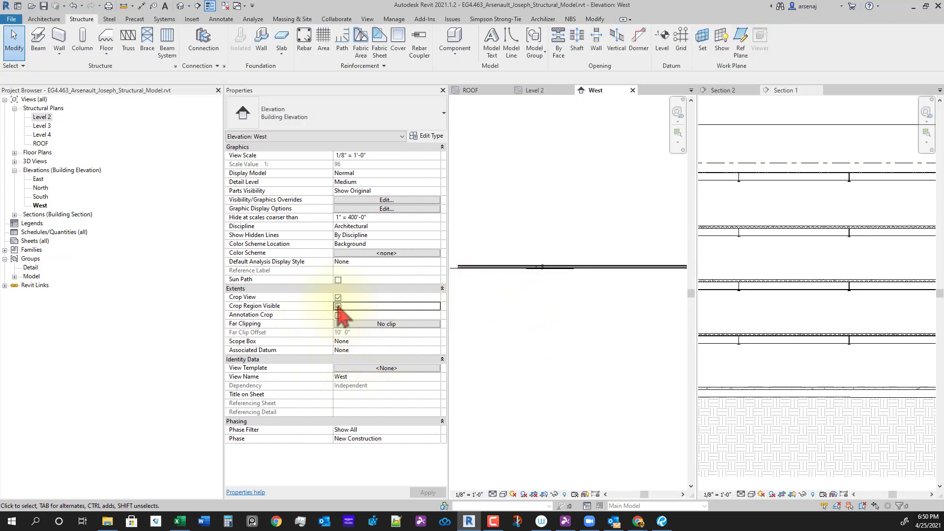
scroll(642, 376, "up", 2)
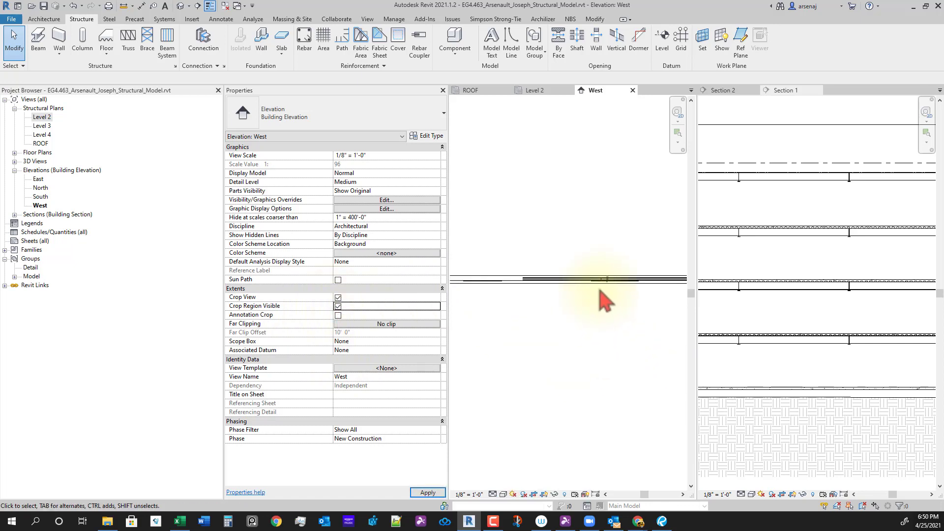
Edit the West elevation's crop region and sketch a rectangular boundary about 64' high around the building
scroll(627, 302, "up", 2)
left_click(605, 264)
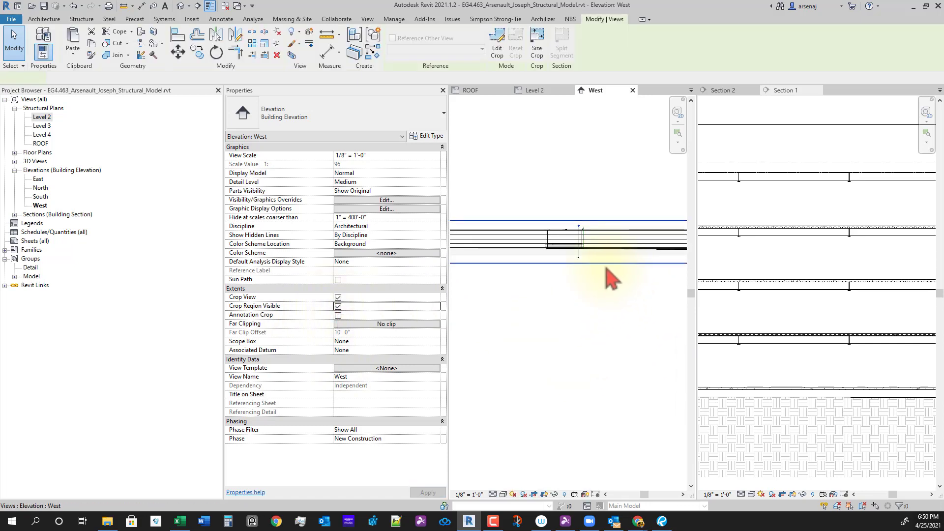
left_click(496, 42)
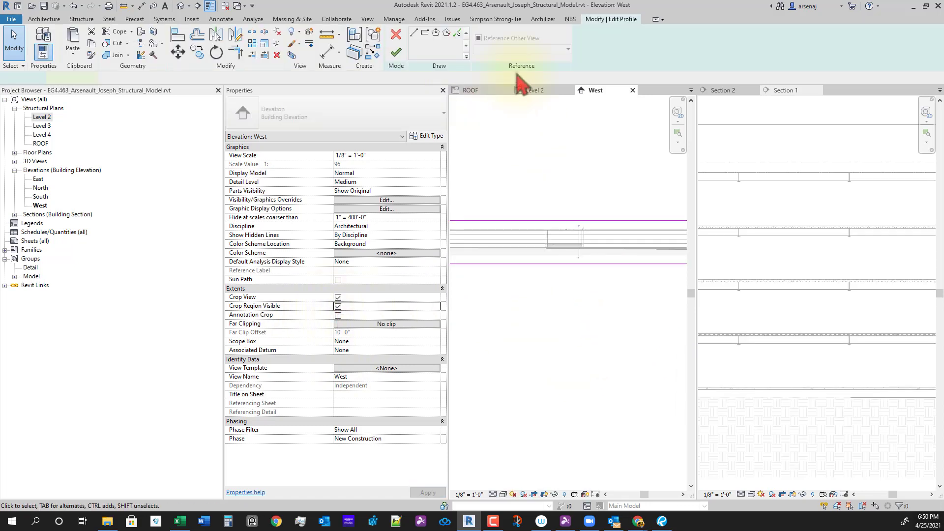
left_click(424, 33)
left_click(536, 216)
scroll(536, 217, "up", 3)
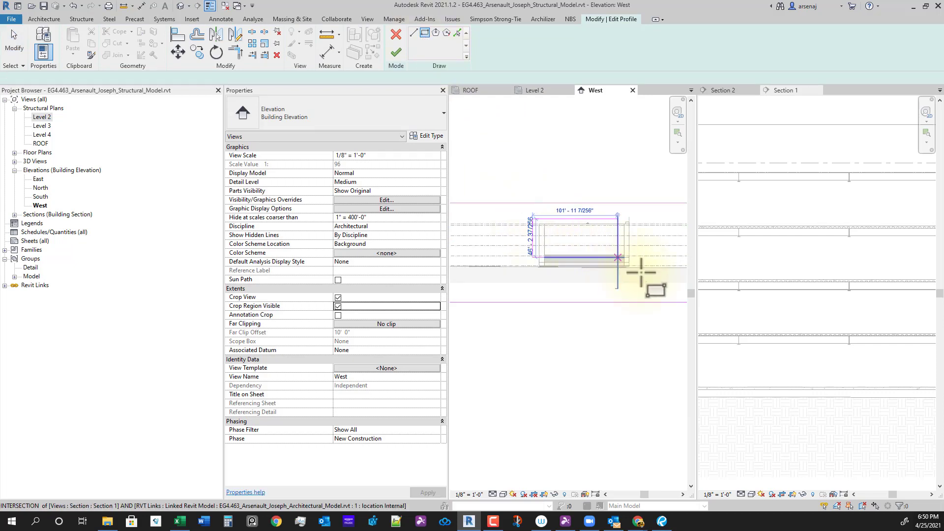
left_click(639, 271)
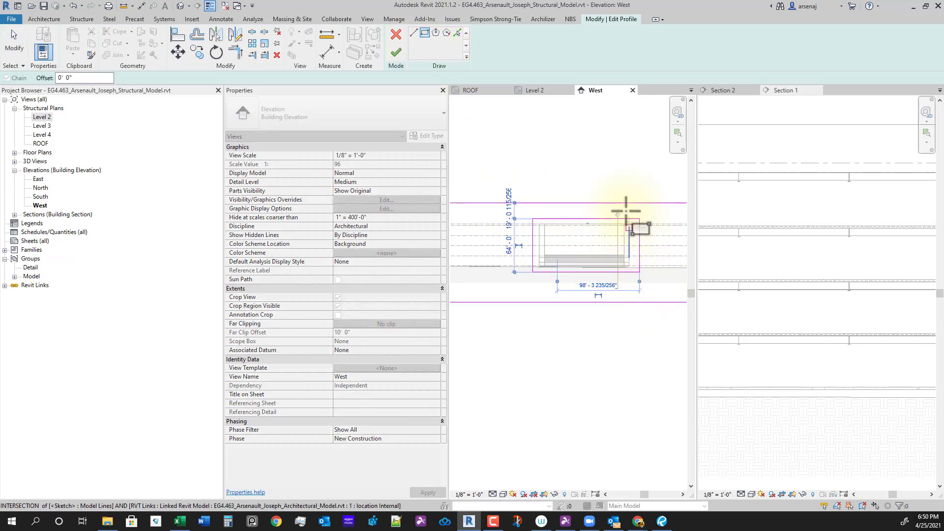
Delete the original outer crop boundary chain and finish the crop region sketch
key("Escape")
key("Tab")
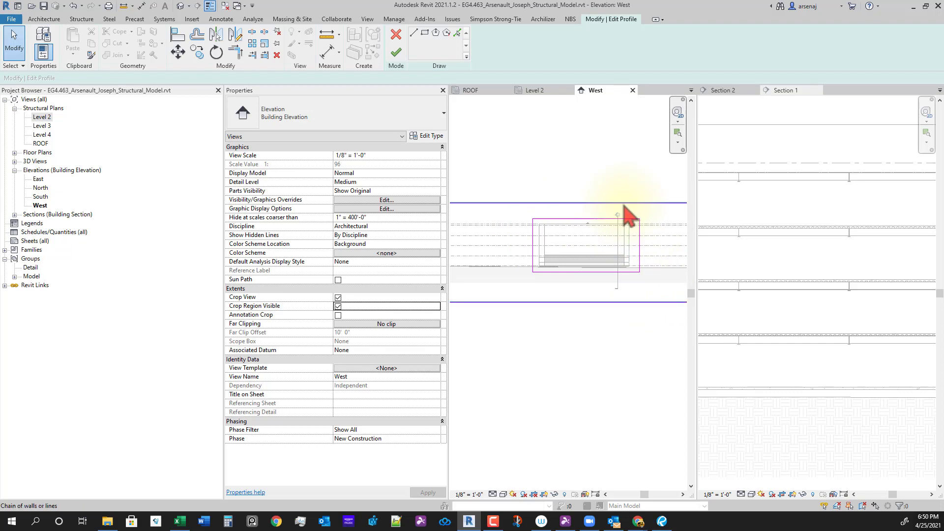
left_click(624, 205)
key("Escape")
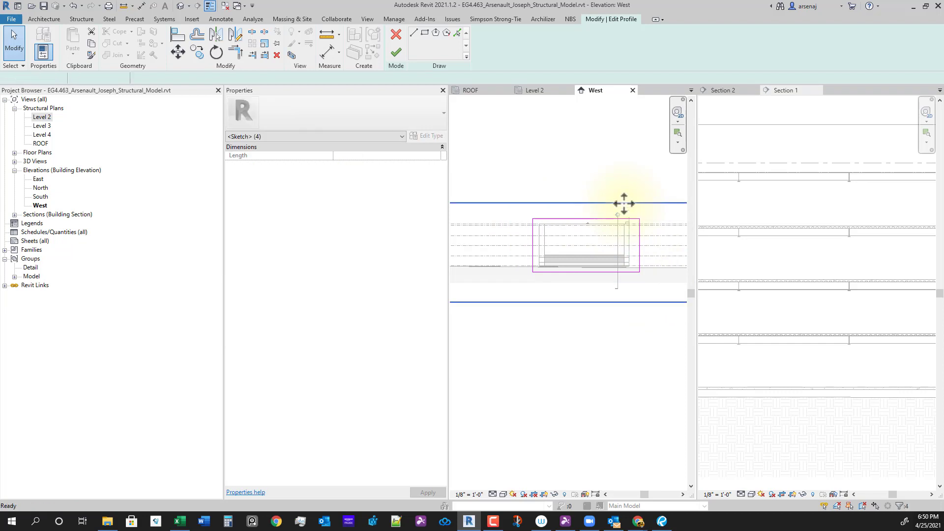
left_click(396, 52)
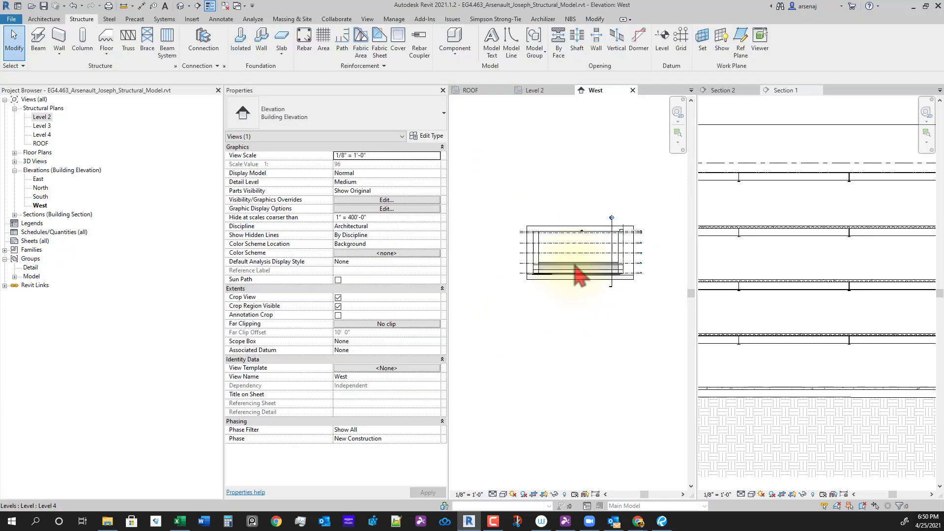
Set the linked architectural model to display as an underlay in the West elevation's visibility overrides
scroll(544, 295, "up", 2)
middle_click_drag(544, 333, 560, 415)
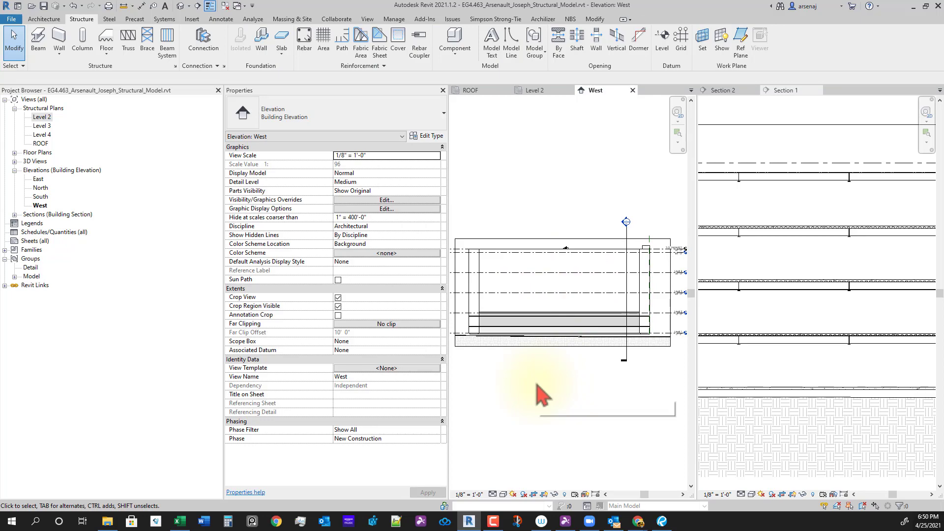
key("v")
key("g")
key("Escape")
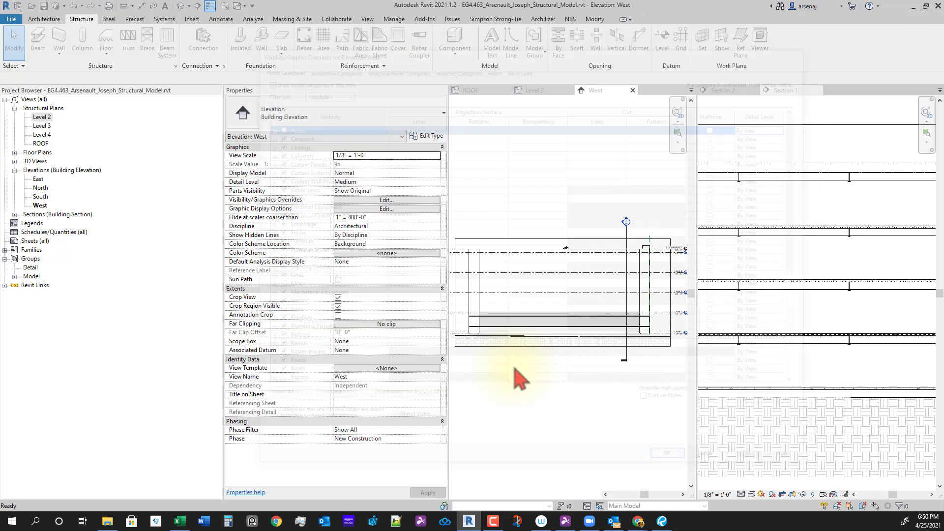
left_click(377, 201)
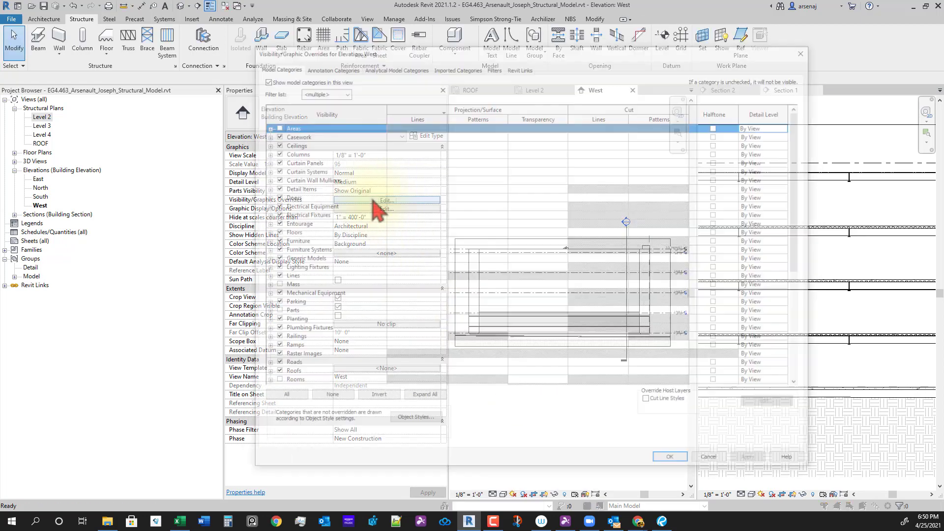
left_click(520, 65)
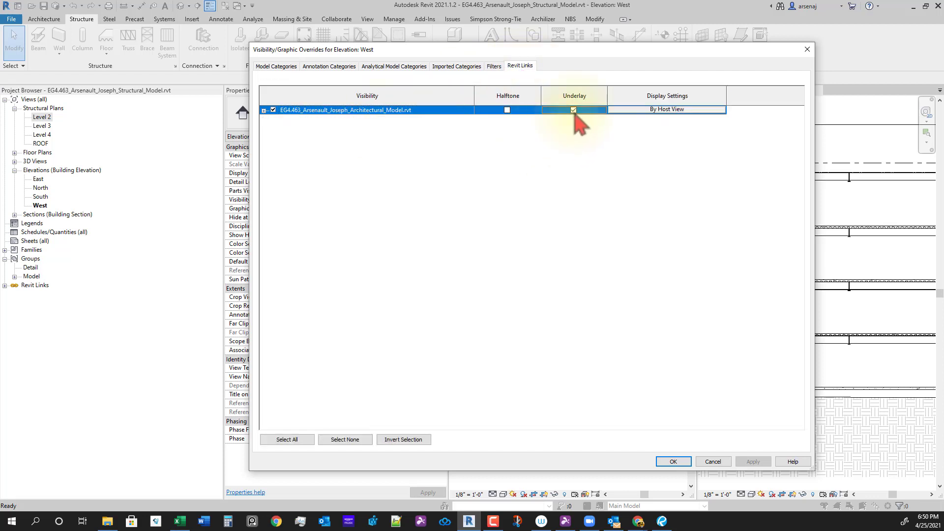
left_click(683, 463)
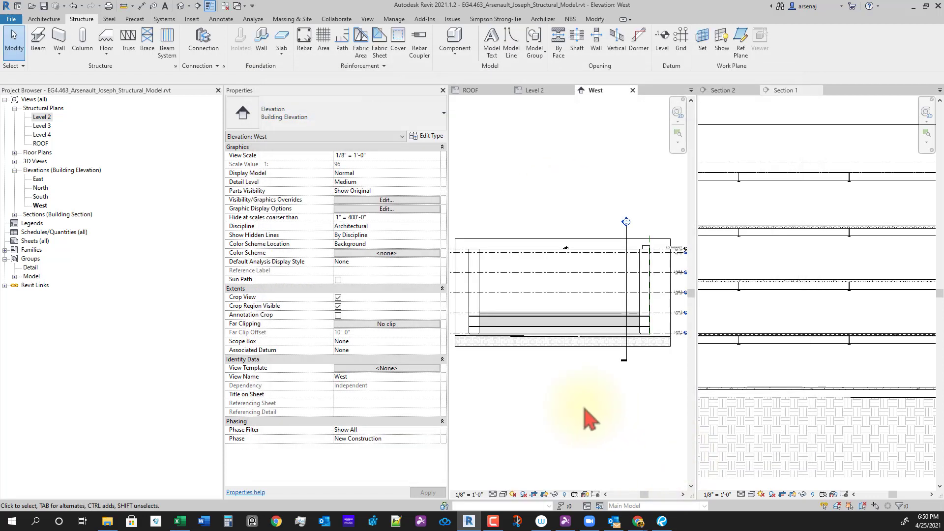
Examine the left diagonal brace's upper end at the beam and its lower end at the column base in the West elevation
scroll(566, 388, "up", 5)
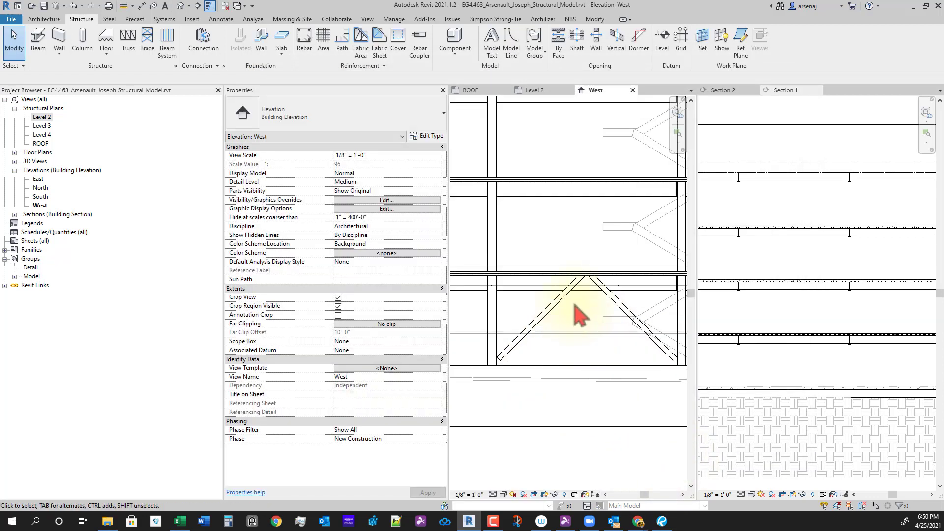
left_click(559, 302)
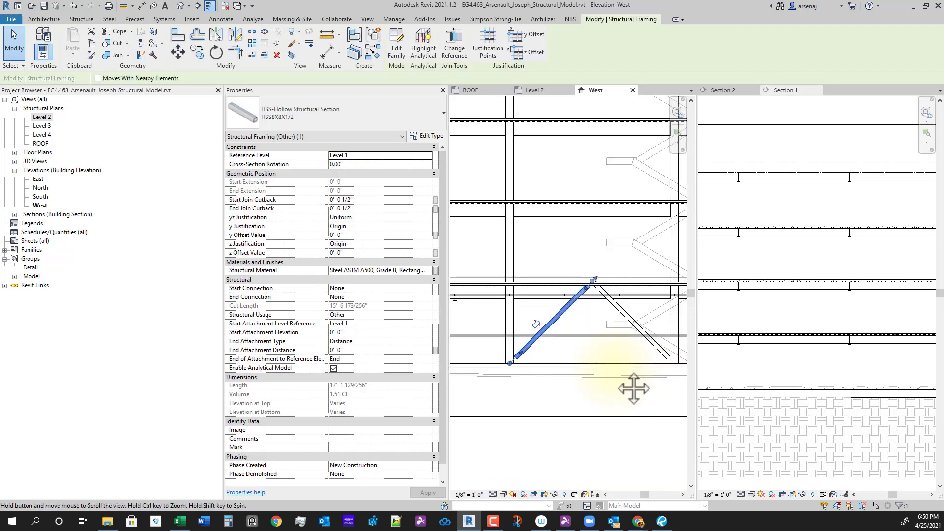
scroll(571, 320, "up", 5)
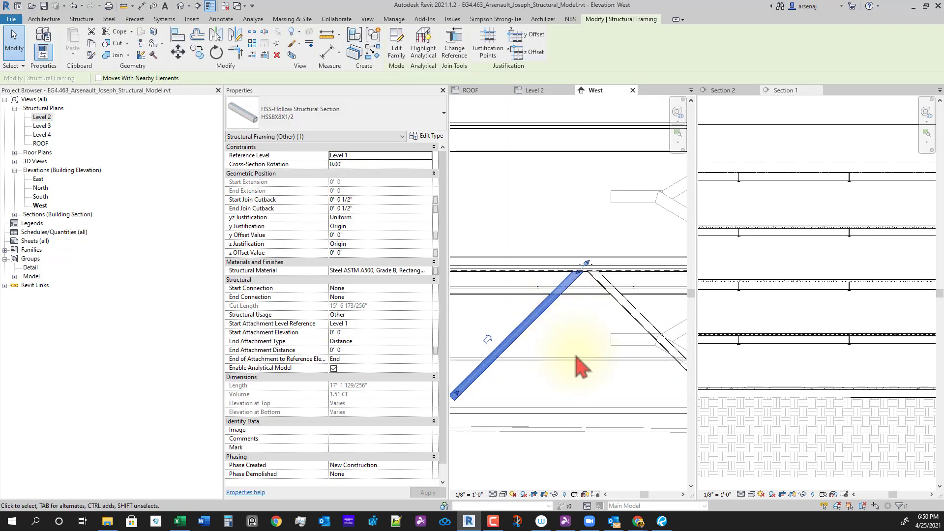
scroll(627, 334, "down", 1)
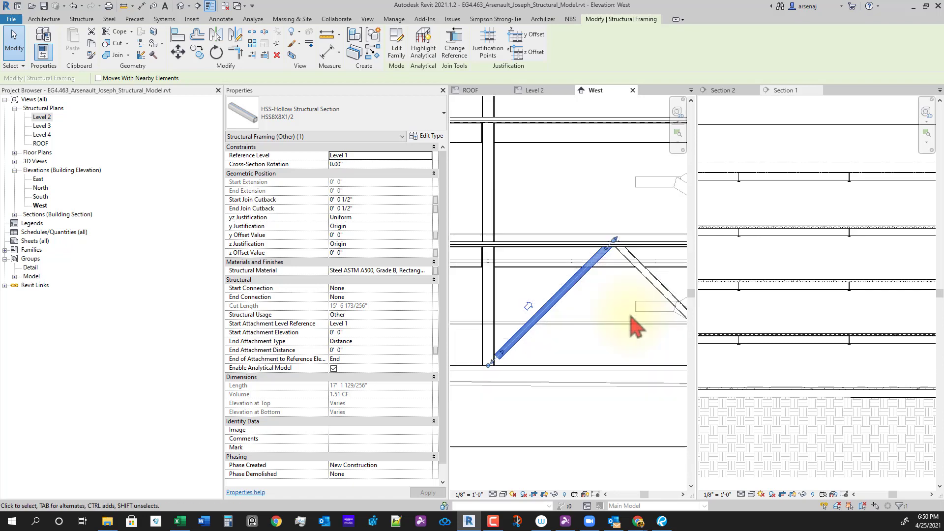
middle_click_drag(629, 319, 605, 318)
scroll(595, 253, "up", 4)
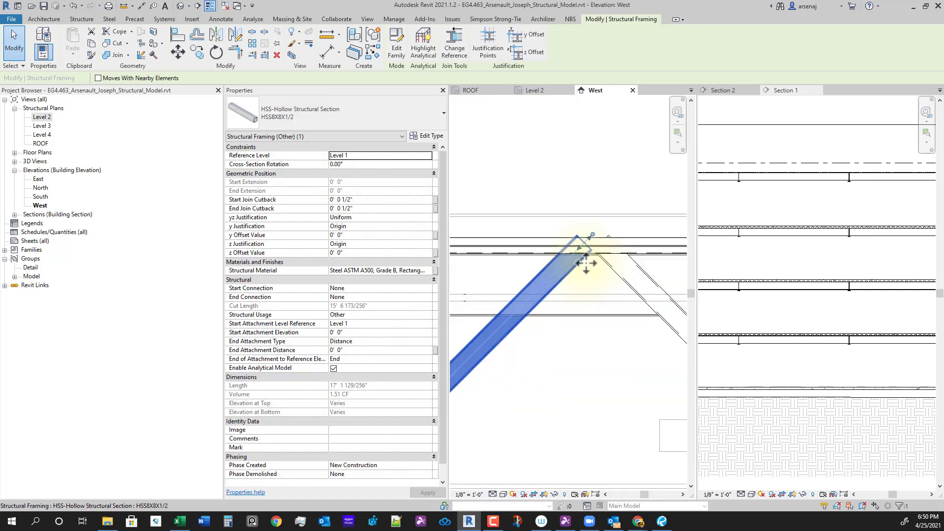
middle_click_drag(597, 236, 576, 309)
scroll(608, 293, "down", 4)
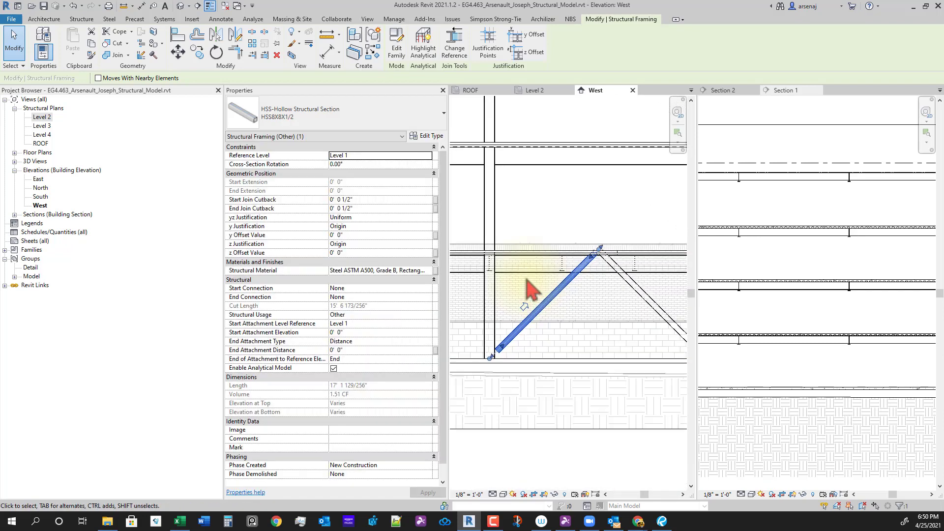
scroll(500, 361, "up", 2)
key("Escape")
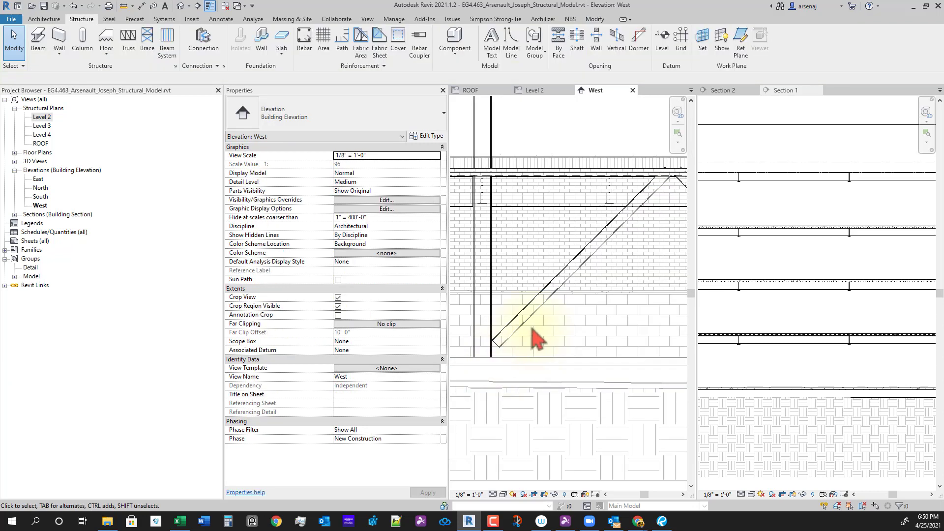
left_click(554, 291)
middle_click_drag(624, 253, 610, 268)
scroll(654, 193, "up", 3)
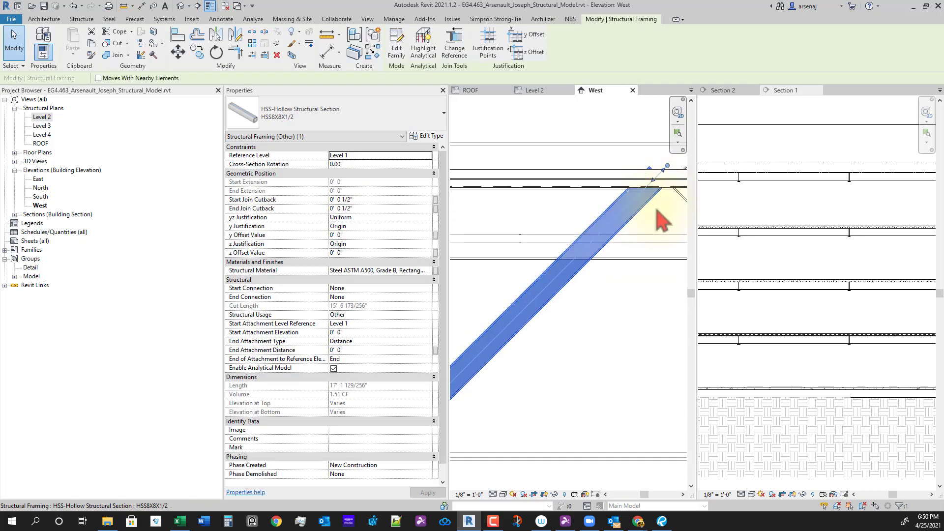
middle_click_drag(666, 246, 649, 266)
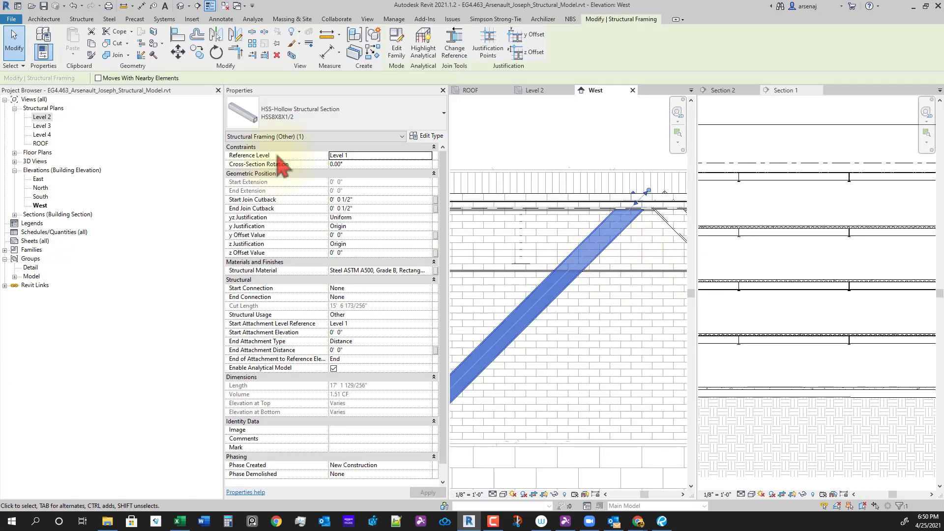
Trim the left and right HSS8X8X1/2 braces to the bottom of the W24X55 beam above them
left_click(253, 55)
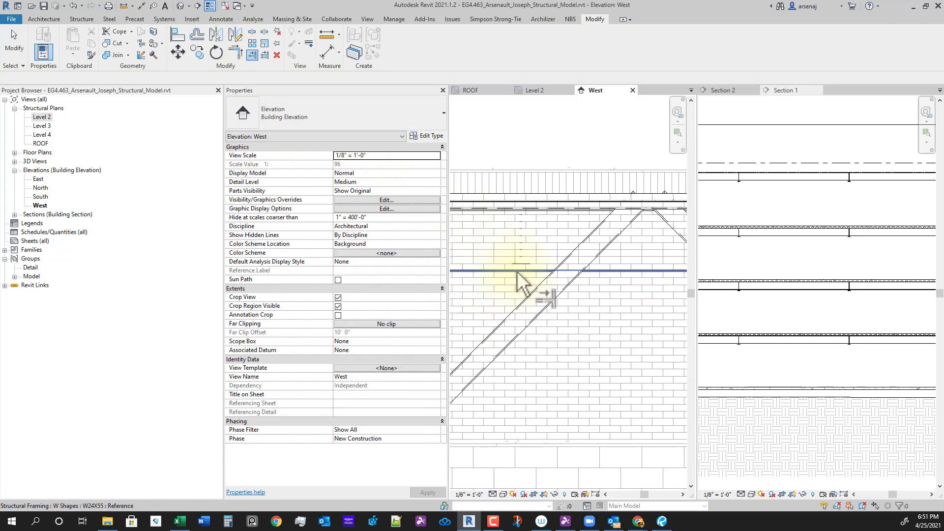
left_click(539, 268)
scroll(539, 269, "down", 3)
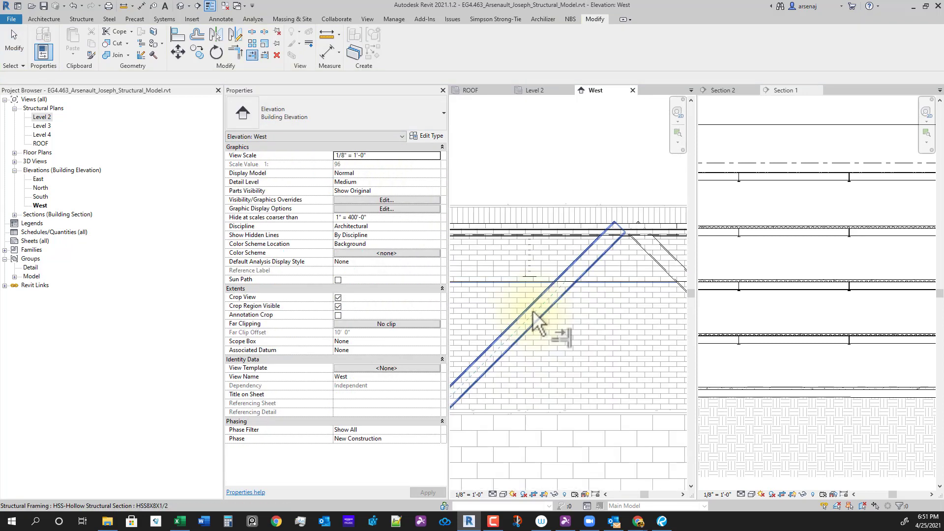
scroll(606, 318, "down", 4)
middle_click_drag(631, 370, 597, 322)
scroll(588, 283, "up", 3)
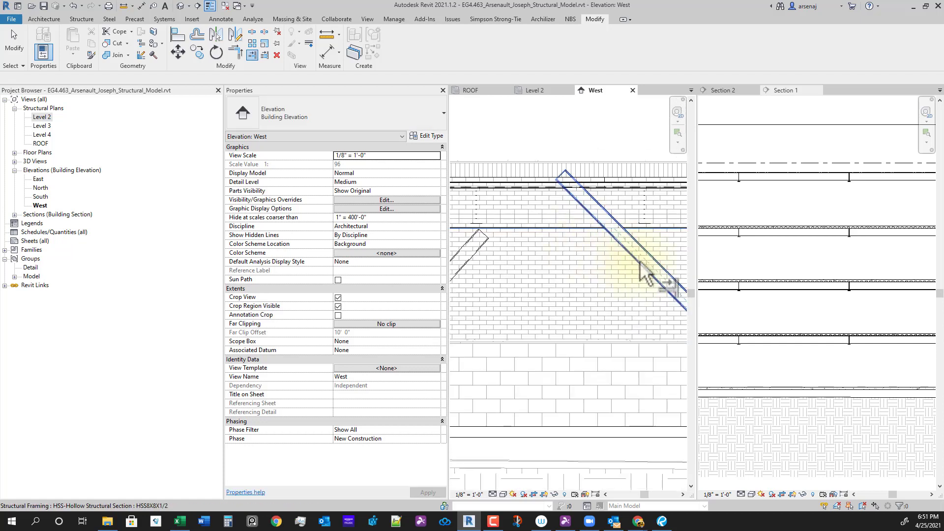
left_click(645, 275)
scroll(647, 280, "down", 3)
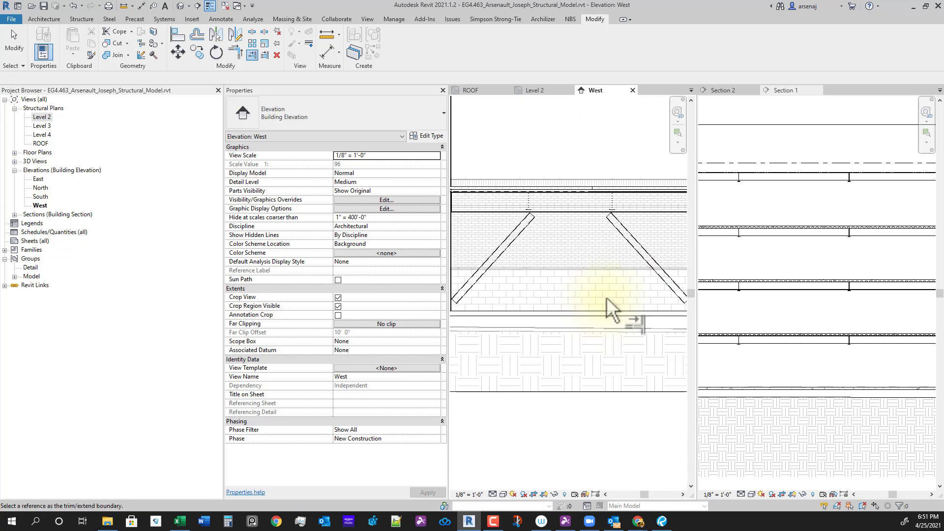
Inspect both trimmed braces in the bay and check the left brace's connections at the column base and beam
left_click(629, 240)
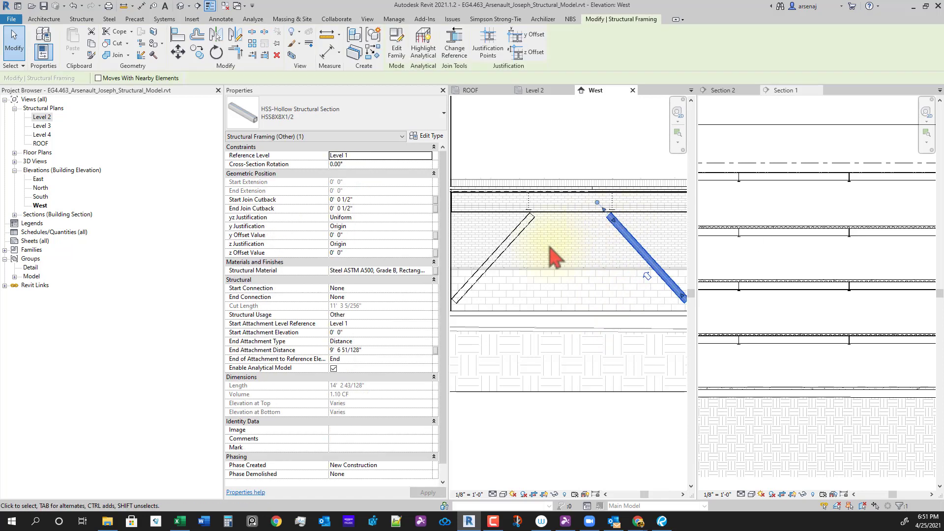
left_click(526, 232)
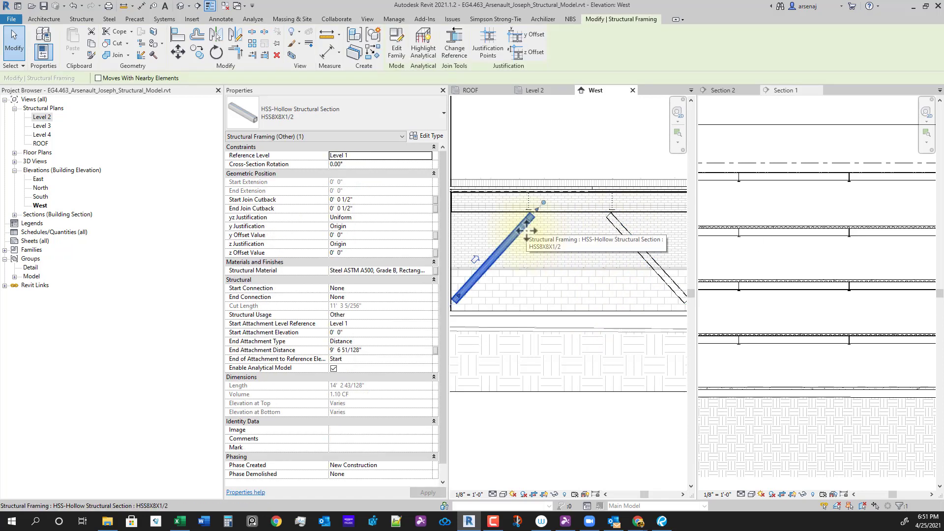
scroll(621, 320, "down", 2)
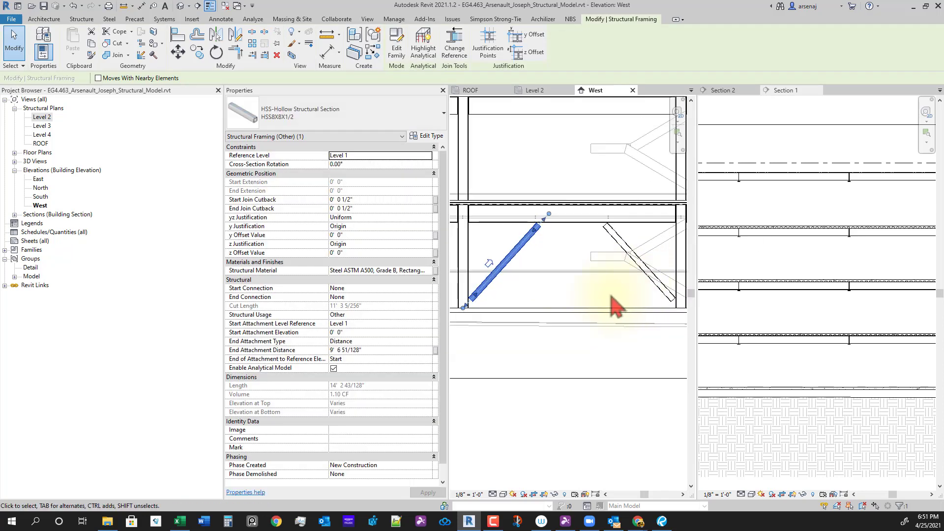
left_click(612, 298)
left_click(501, 269)
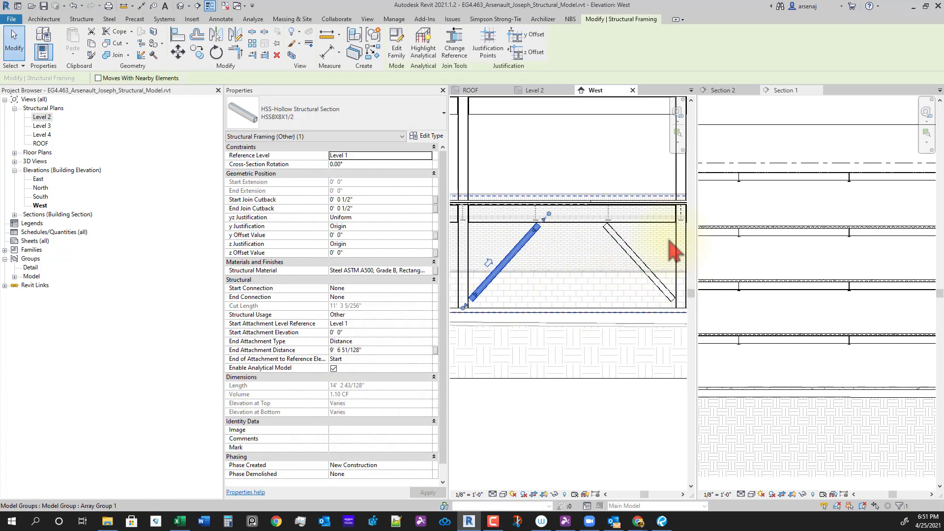
scroll(541, 302, "up", 2)
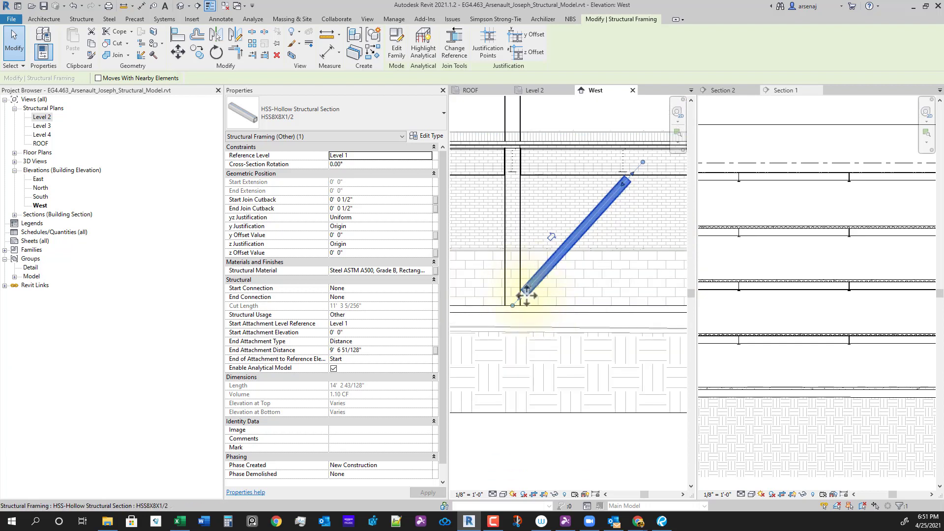
scroll(523, 302, "up", 4)
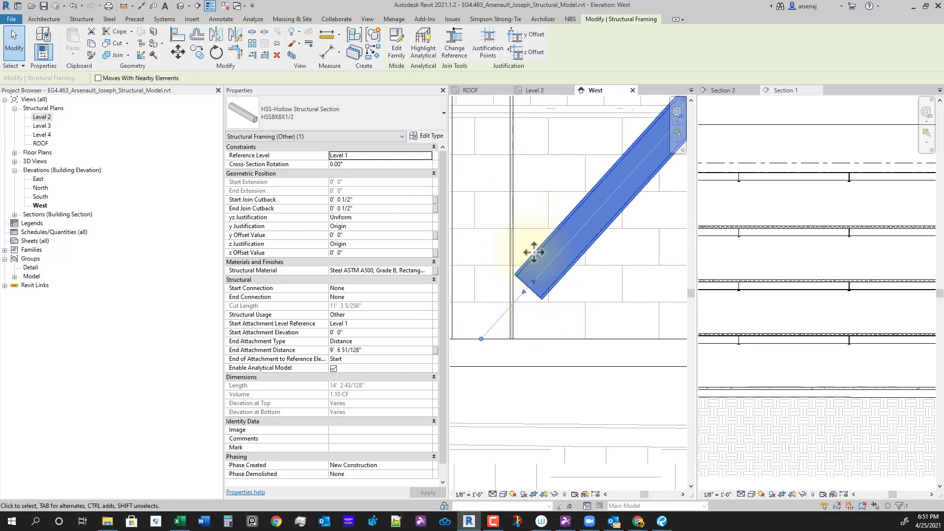
scroll(565, 323, "down", 4)
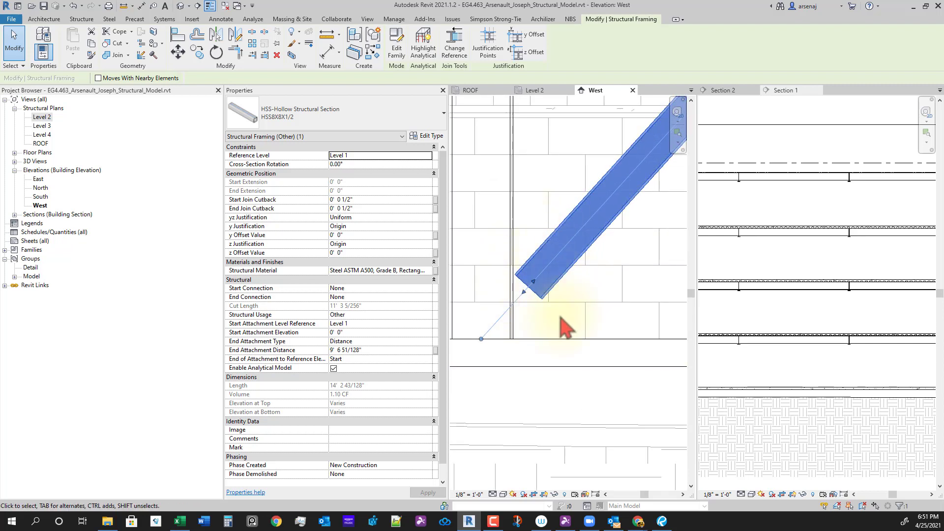
scroll(625, 319, "down", 2)
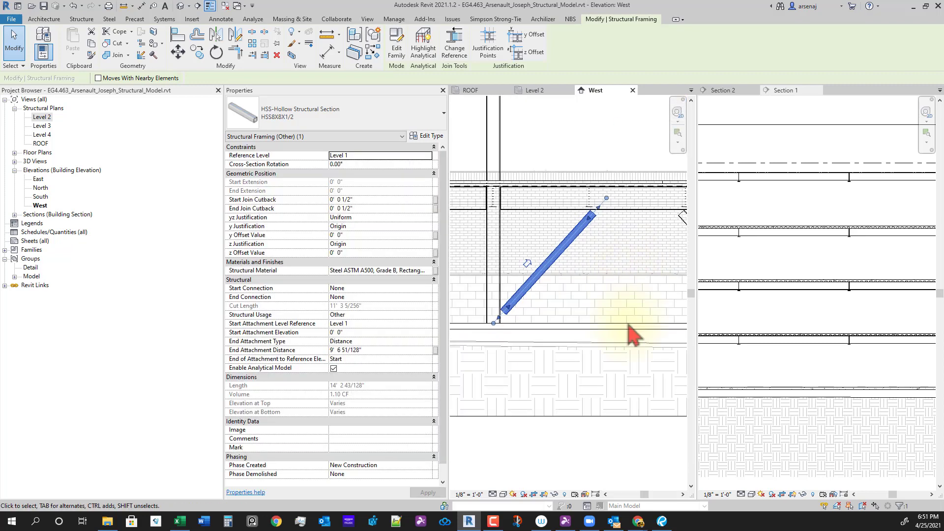
middle_click_drag(632, 331, 564, 322)
scroll(552, 219, "up", 5)
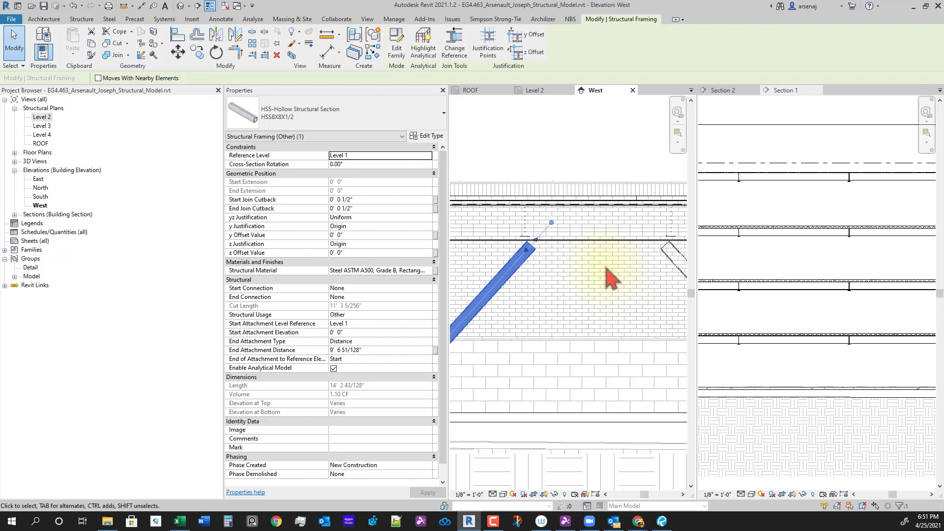
Draw a short vertical thin detail line downward from the midpoint of the W24X55 beam's bottom edge
key("d")
key("l")
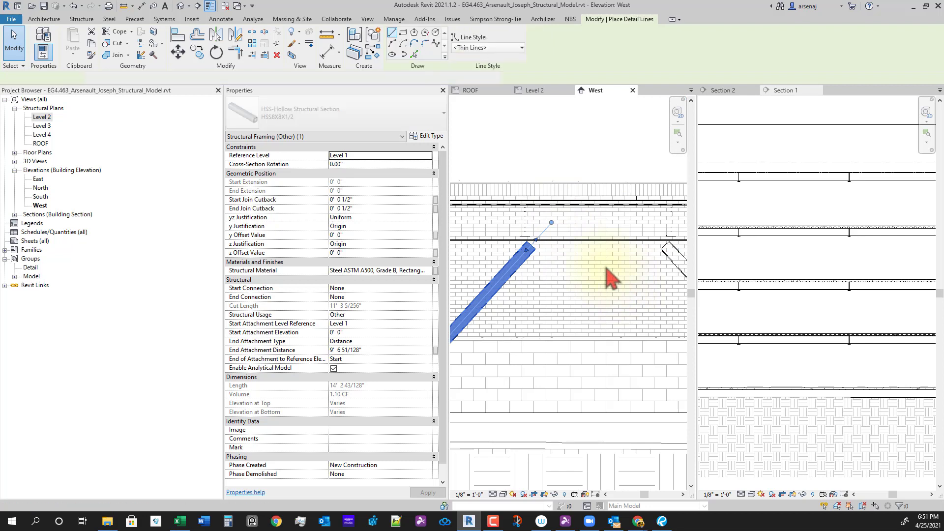
scroll(609, 256, "up", 3)
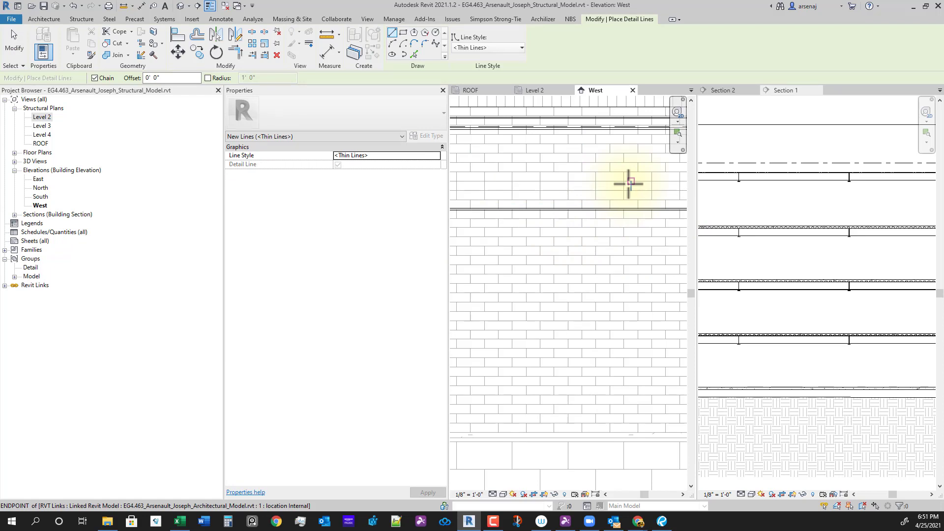
scroll(631, 184, "up", 4)
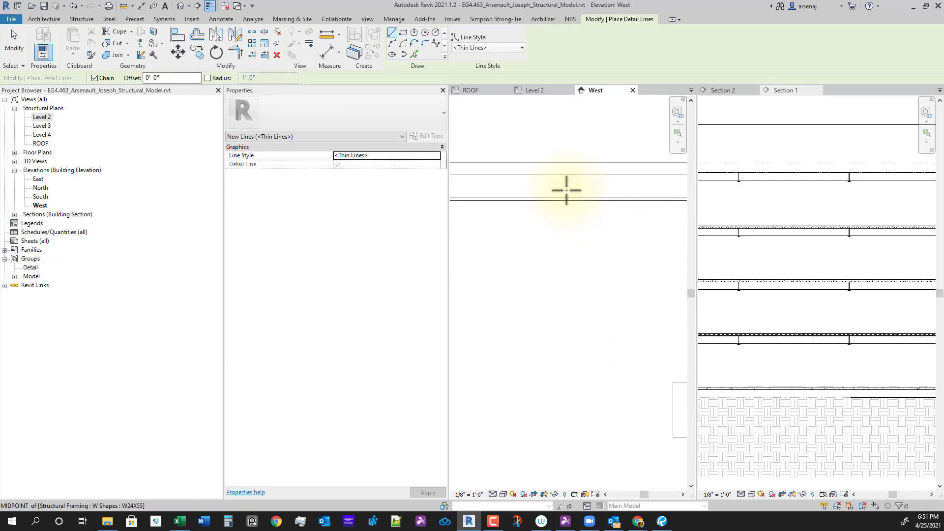
scroll(551, 200, "up", 1)
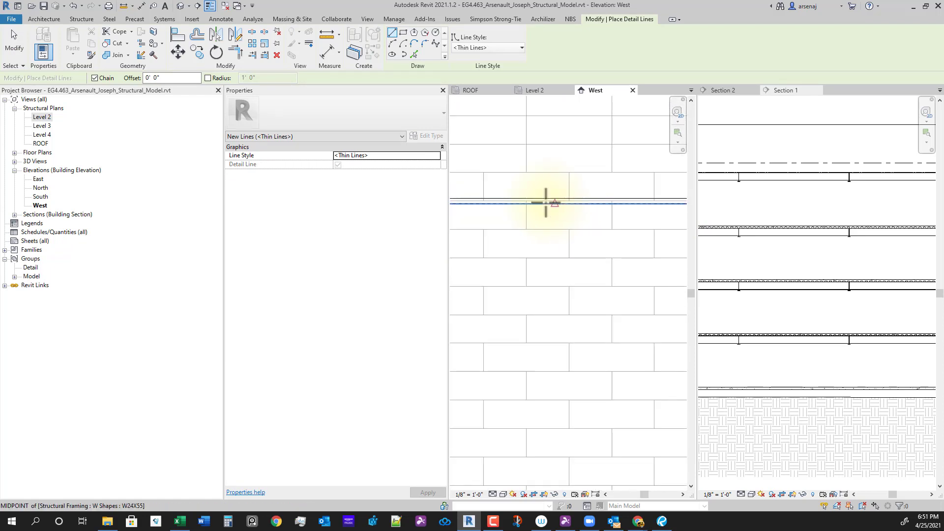
left_click(553, 203)
scroll(557, 273, "down", 2)
left_click(558, 283)
scroll(561, 283, "down", 2)
key("Escape")
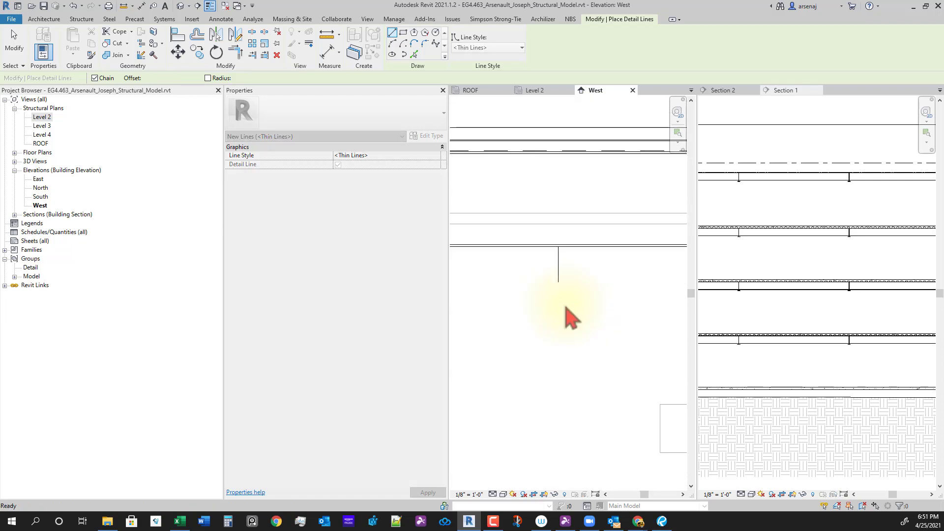
Try to stretch the left brace's upper end to the detail line's endpoint at the beam's midpoint, and undo it
scroll(565, 307, "down", 2)
middle_click_drag(564, 312, 591, 282)
left_click(477, 253)
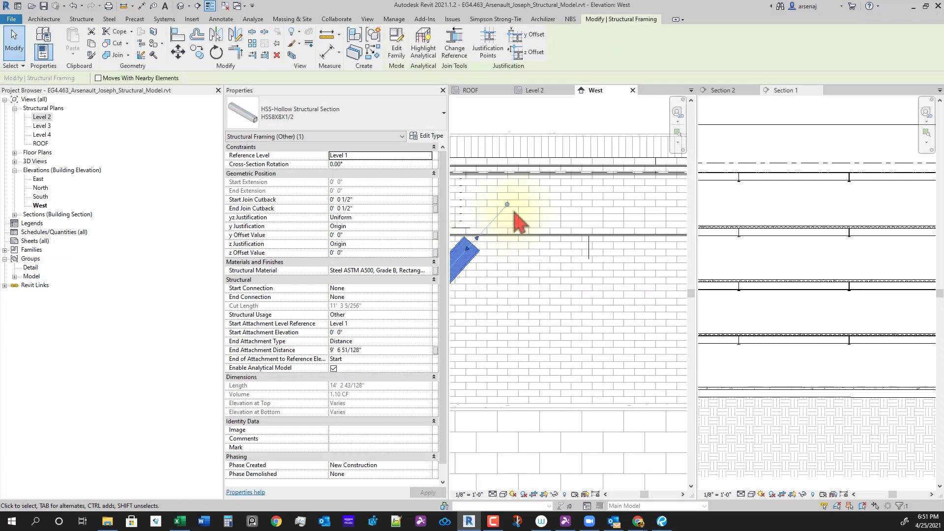
left_click_drag(531, 230, 574, 238)
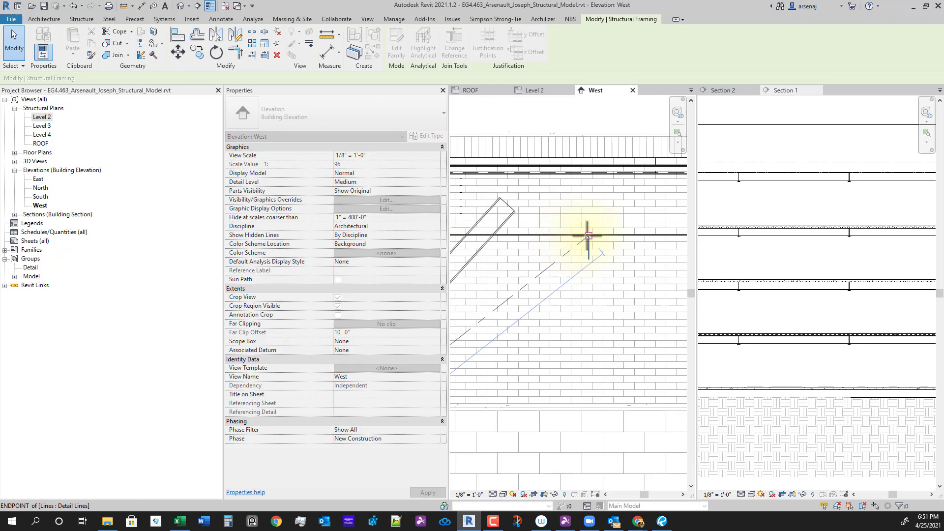
scroll(576, 332, "down", 1)
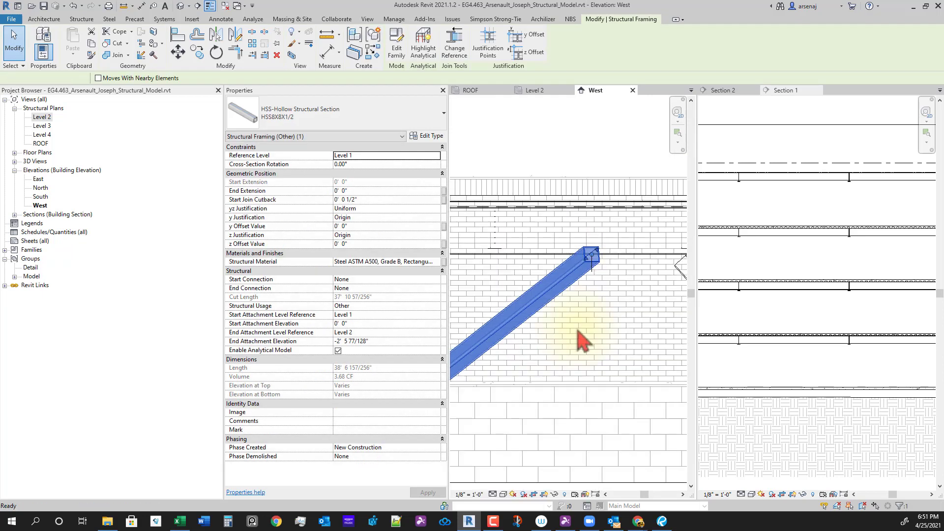
key("ctrl+z")
Stretch the left brace's upper end onto the vertical detail line just below the beam's midpoint
scroll(576, 335, "down", 2)
middle_click_drag(542, 336, 594, 291)
left_click(562, 265)
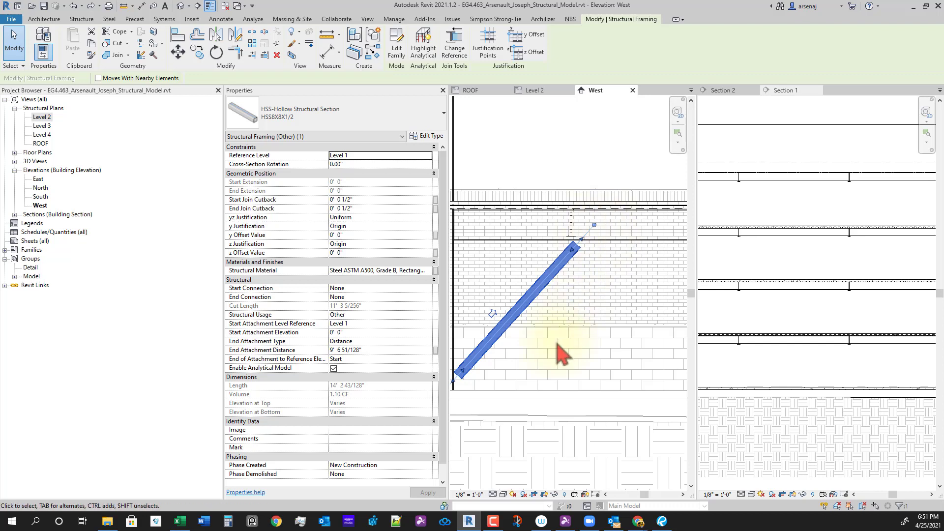
middle_click_drag(557, 344, 570, 343)
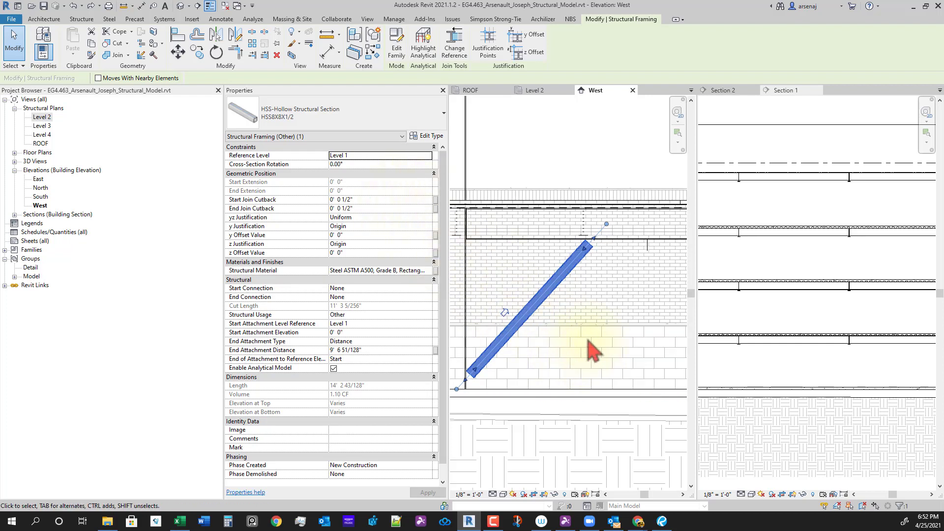
middle_click_drag(631, 328, 604, 338)
scroll(601, 266, "up", 3)
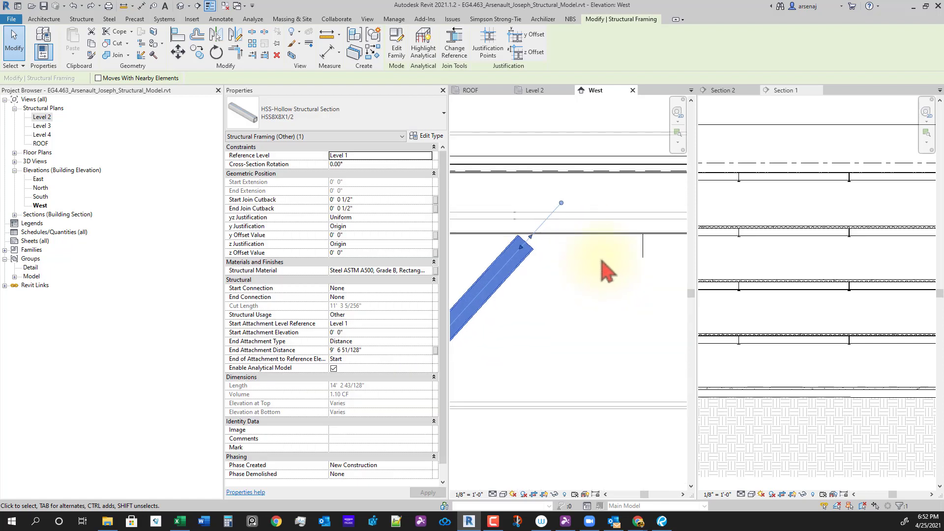
scroll(579, 273, "down", 1)
middle_click_drag(578, 274, 513, 285)
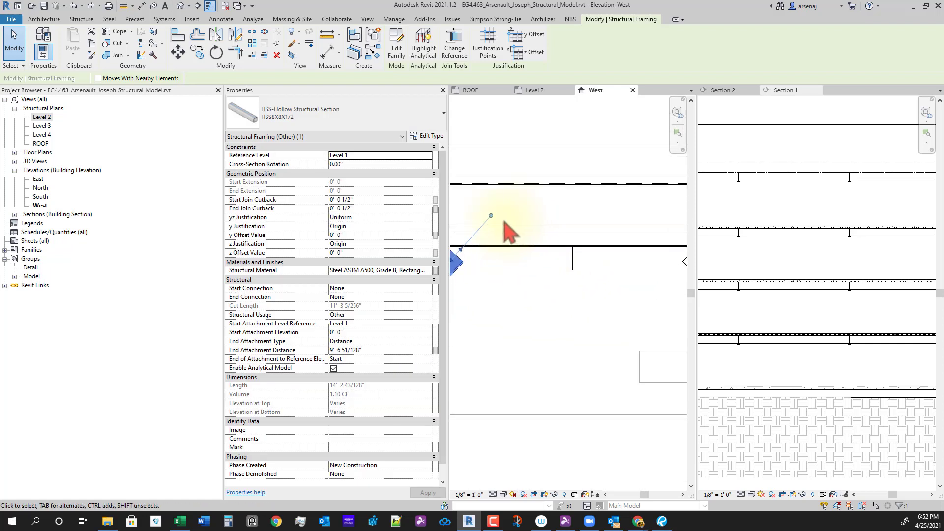
mouse_move(491, 216)
left_mouse_down()
mouse_move(568, 252)
mouse_move(580, 272)
mouse_move(565, 270)
mouse_move(567, 224)
mouse_move(573, 236)
mouse_move(586, 234)
mouse_move(587, 220)
mouse_move(573, 230)
mouse_move(593, 265)
left_mouse_up()
scroll(566, 265, "up", 4)
left_click(635, 326)
scroll(627, 325, "down", 2)
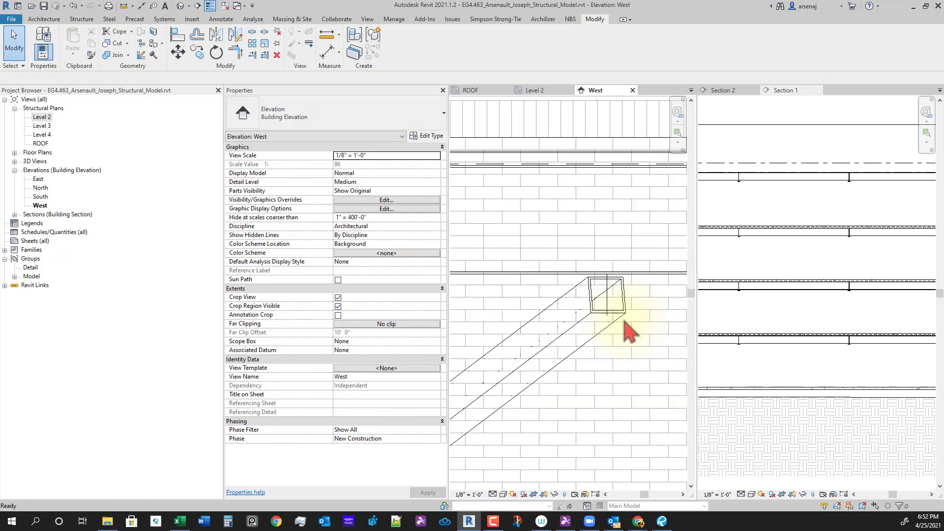
Draw a thin diagonal detail line from the beam's bottom-edge midpoint to the centre of the left column's base
scroll(615, 345, "down", 3)
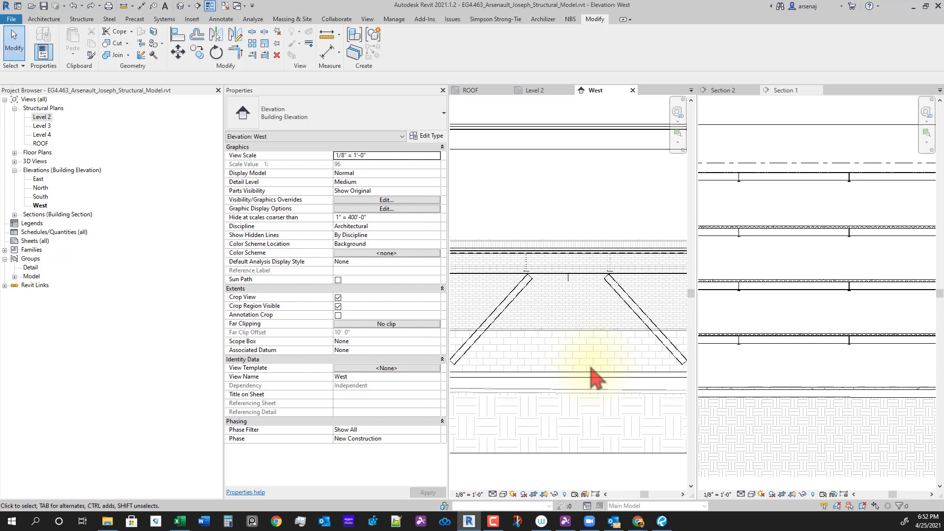
middle_click_drag(596, 378, 613, 399)
left_click(497, 296)
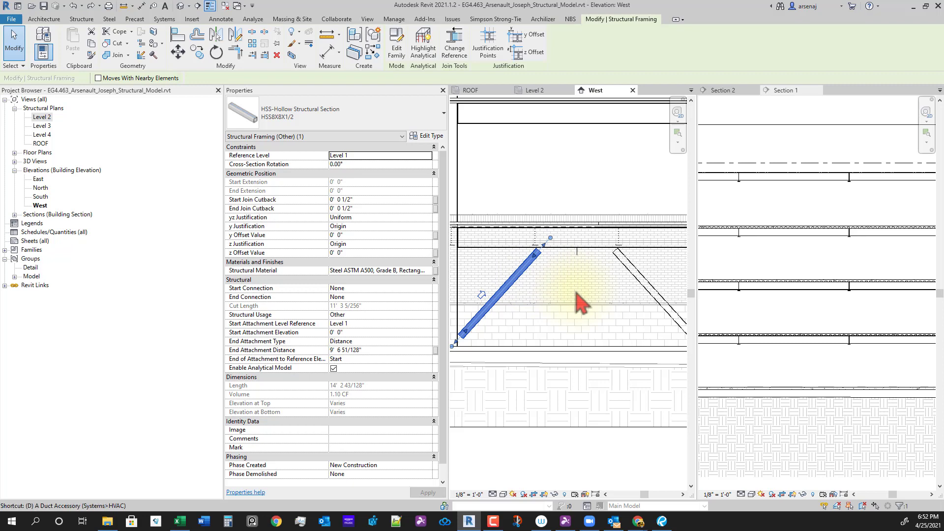
key("d")
key("l")
scroll(483, 217, "up", 2)
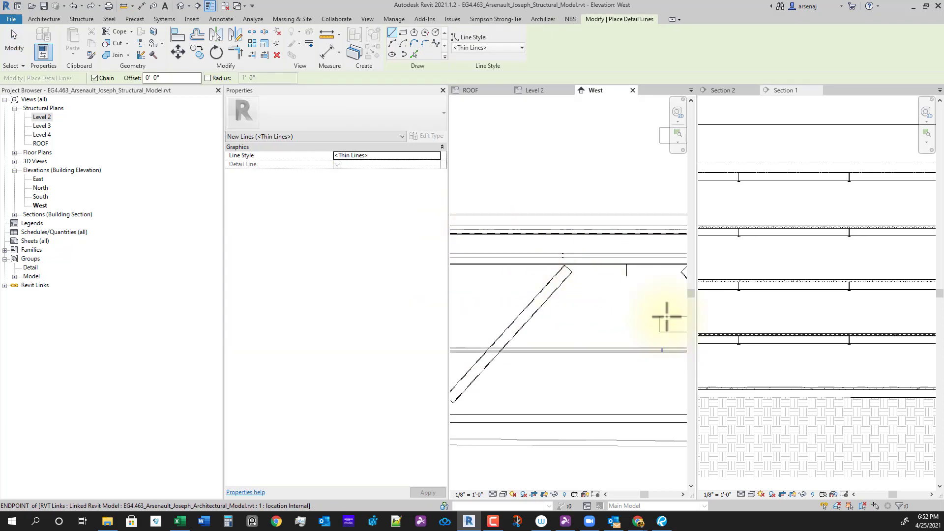
scroll(666, 330, "up", 2)
scroll(601, 254, "up", 3)
left_click(611, 217)
scroll(565, 317, "down", 3)
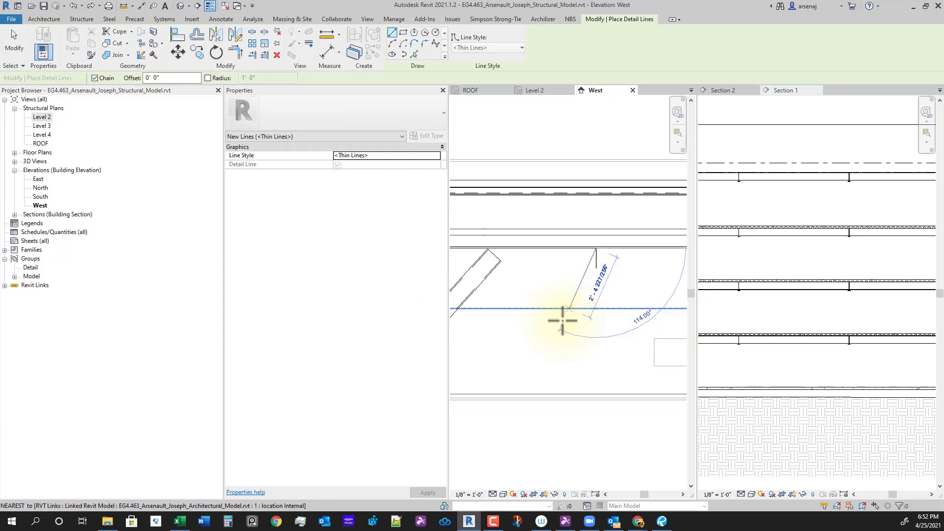
scroll(531, 327, "up", 2)
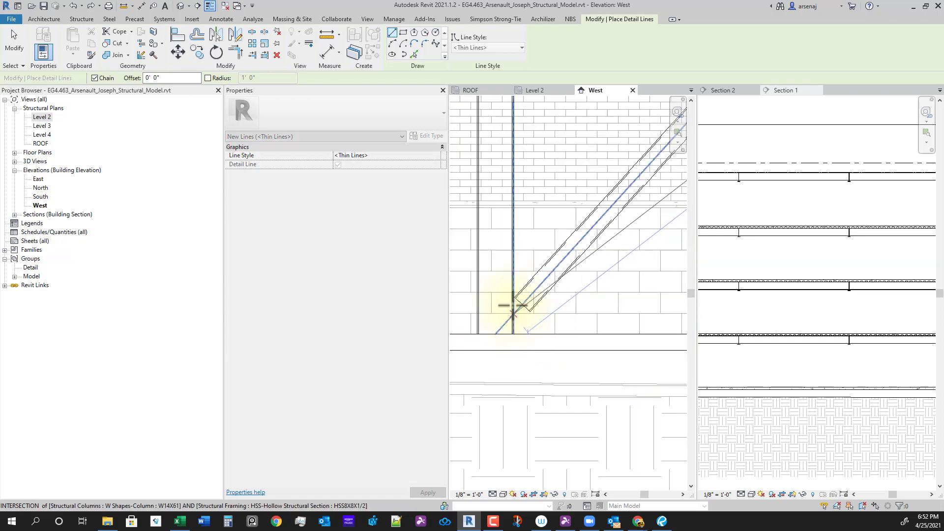
scroll(512, 307, "up", 1)
scroll(511, 314, "down", 1)
left_click(491, 346)
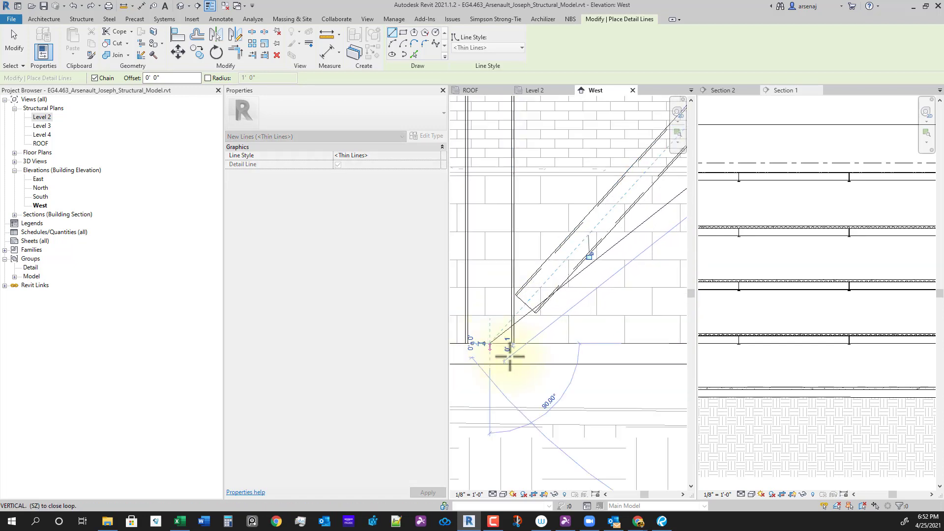
key("Escape")
key("Escape")
scroll(561, 347, "down", 2)
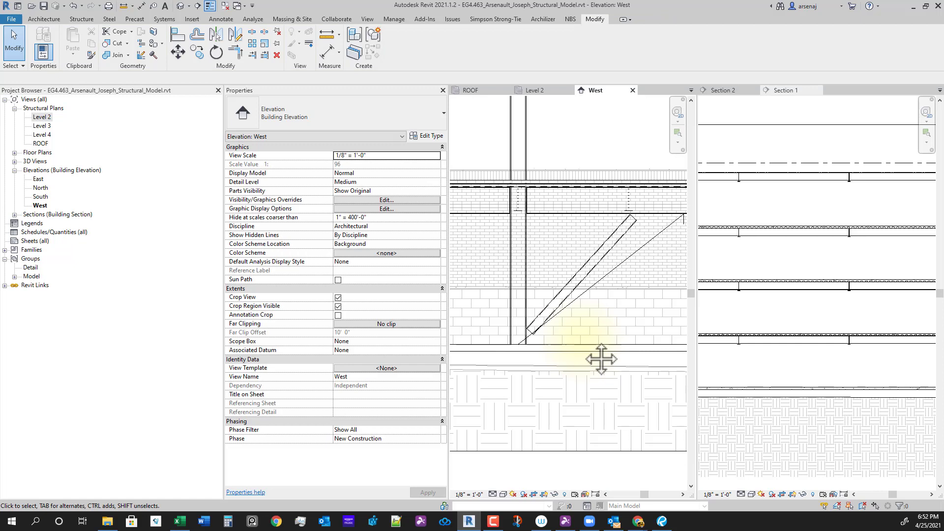
Align the left HSS8X8X1/2 brace's centreline to the diagonal detail line, unjoining the elements that cannot stay joined
key("a")
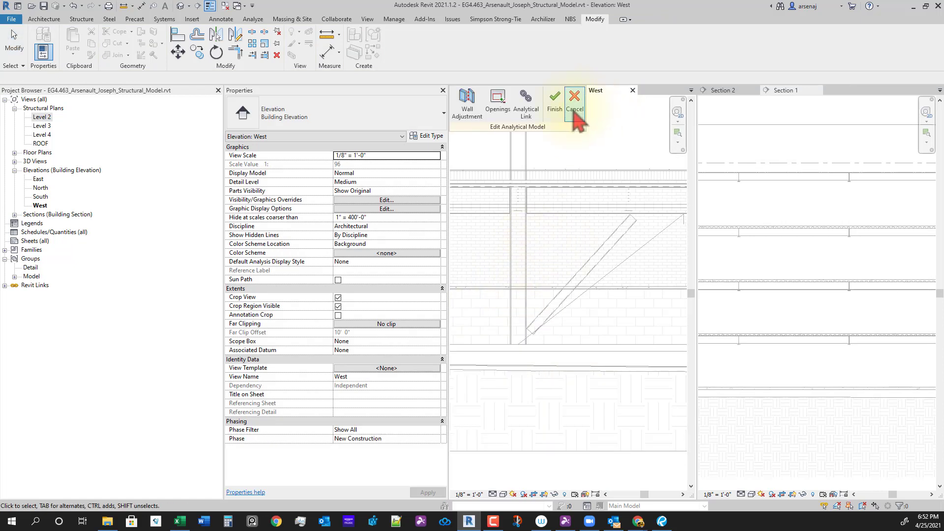
left_click(575, 118)
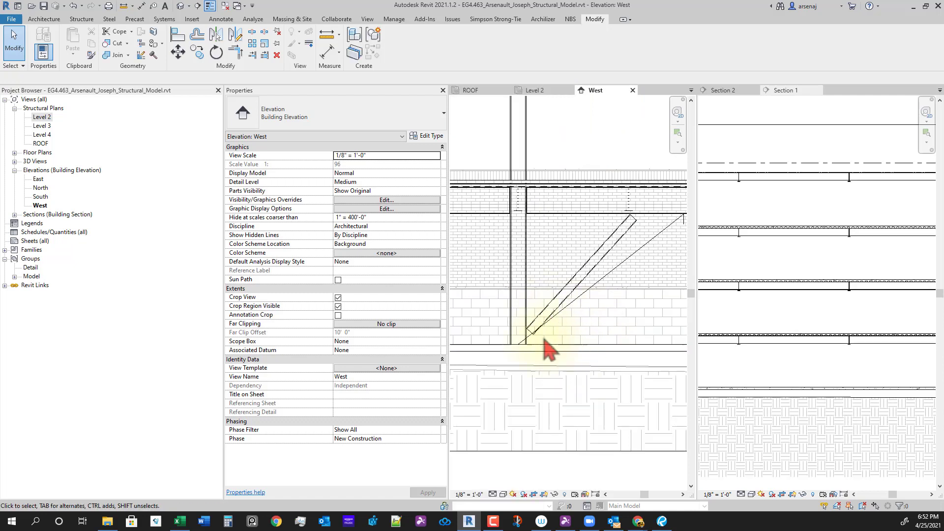
key("l")
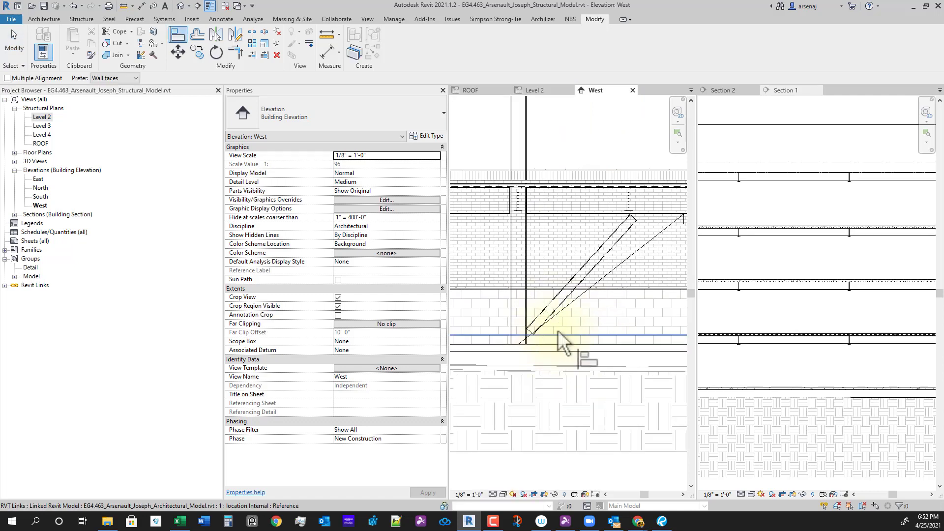
left_click(621, 264)
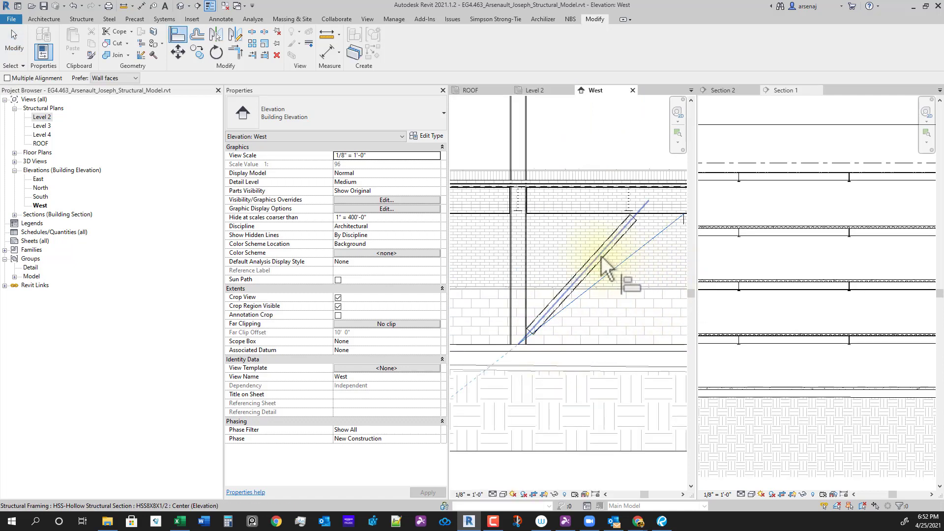
left_click(601, 257)
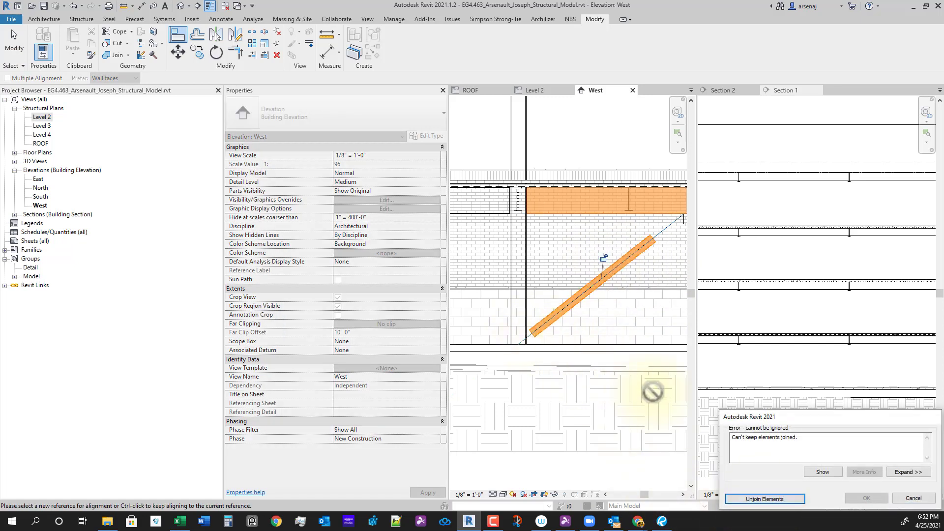
left_click(764, 499)
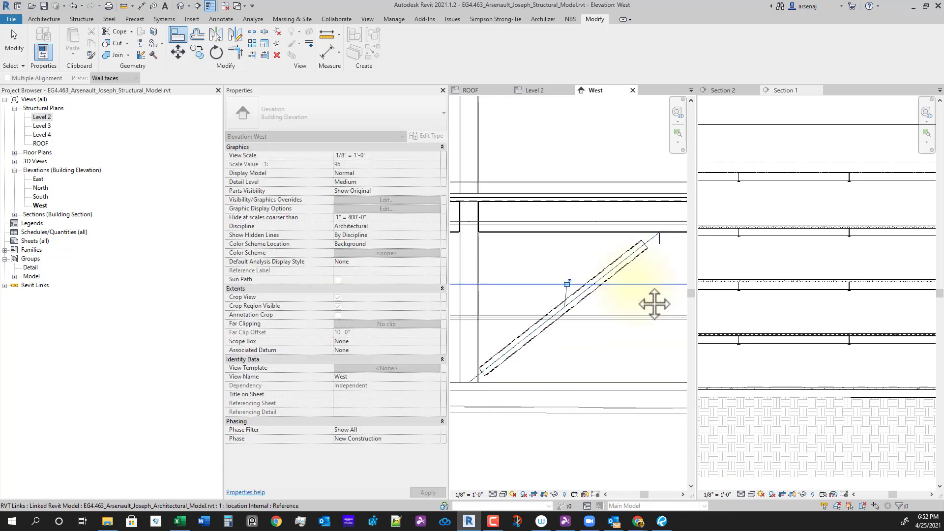
left_click(654, 243)
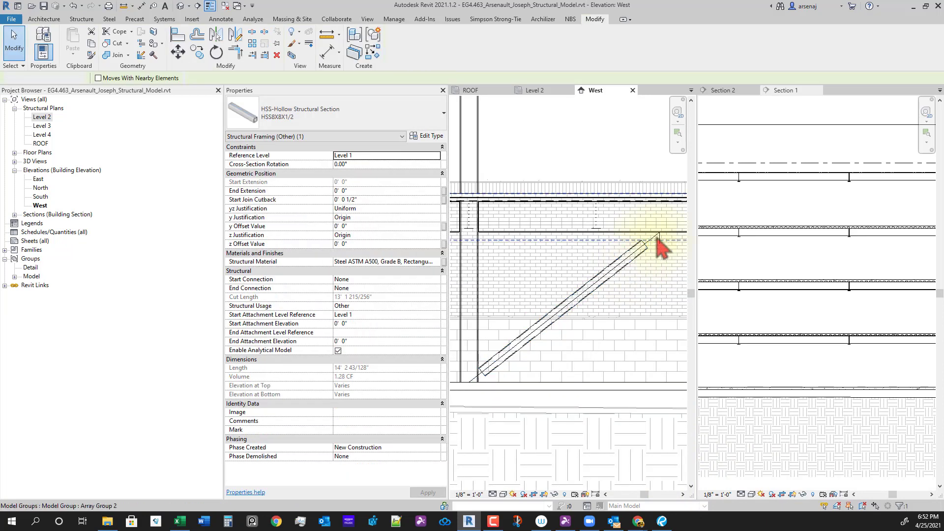
key("Escape")
Delete the diagonal and vertical detail lines together with the bay's old right brace
scroll(657, 240, "down", 3)
middle_click_drag(640, 309, 568, 308)
scroll(597, 252, "up", 2)
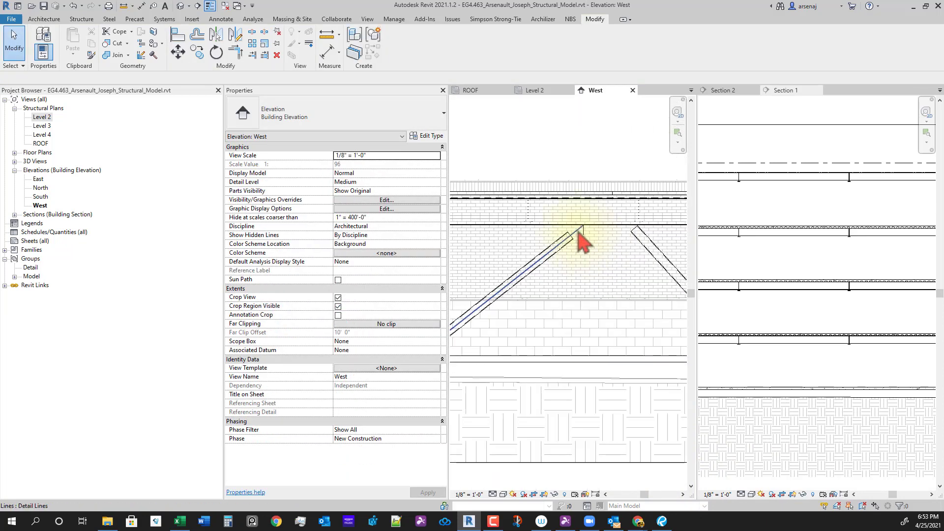
left_click(580, 232)
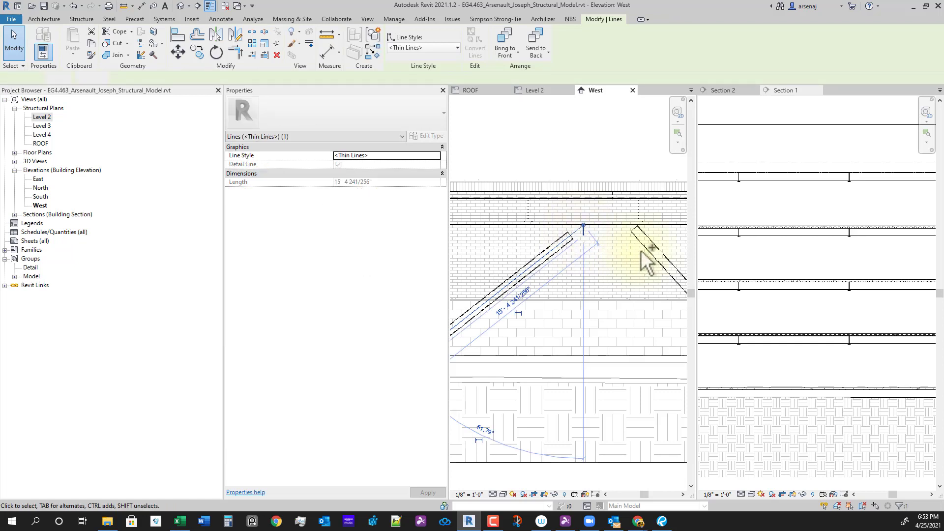
left_click(654, 258, "ctrl")
key("Delete")
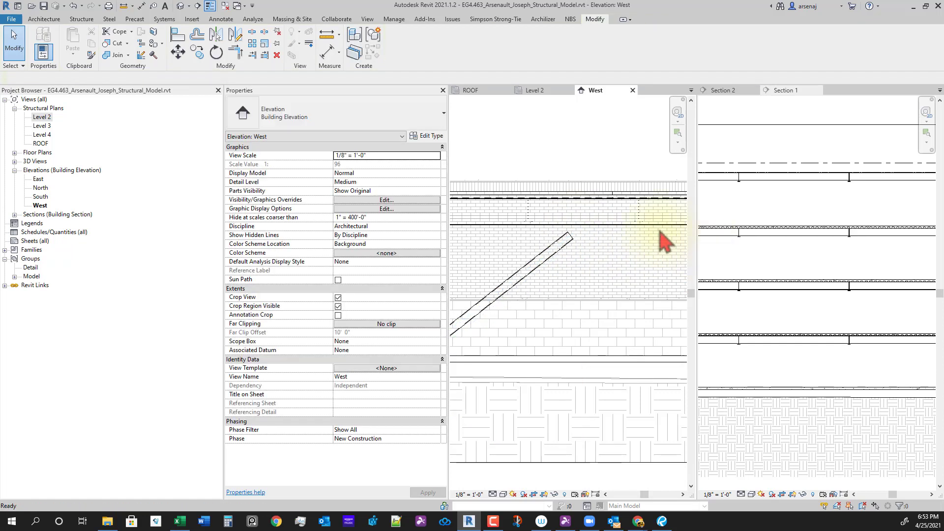
Mirror a copy of the left brace about a vertical axis drawn down from the midpoint of the W24X55 beam
left_click(551, 260)
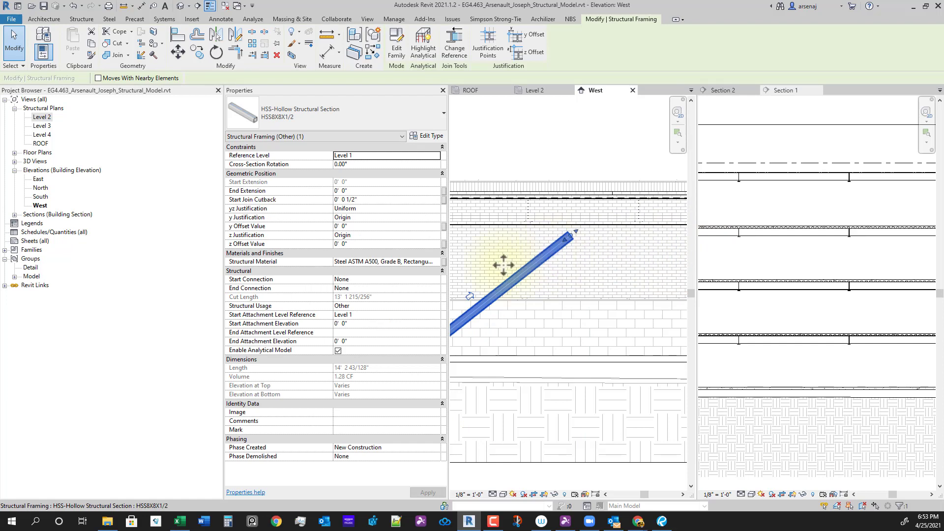
left_click(233, 41)
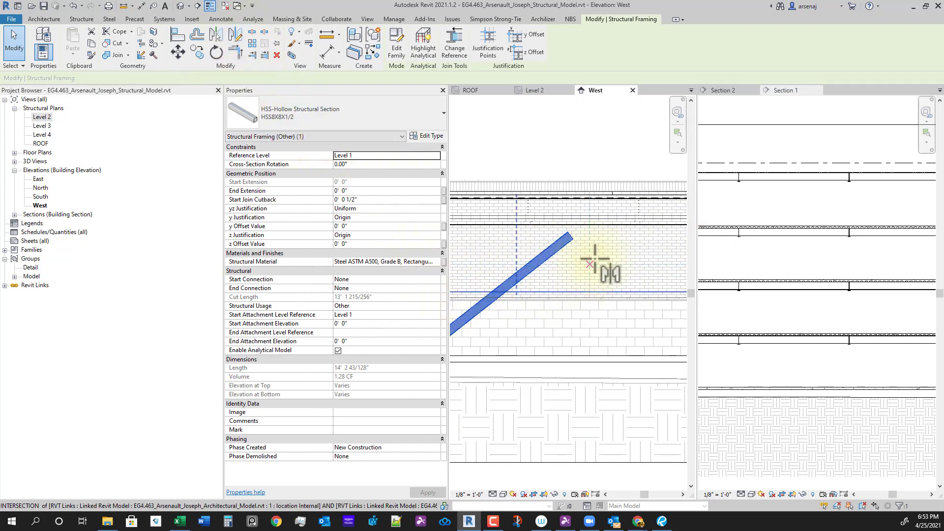
scroll(565, 211, "up", 3)
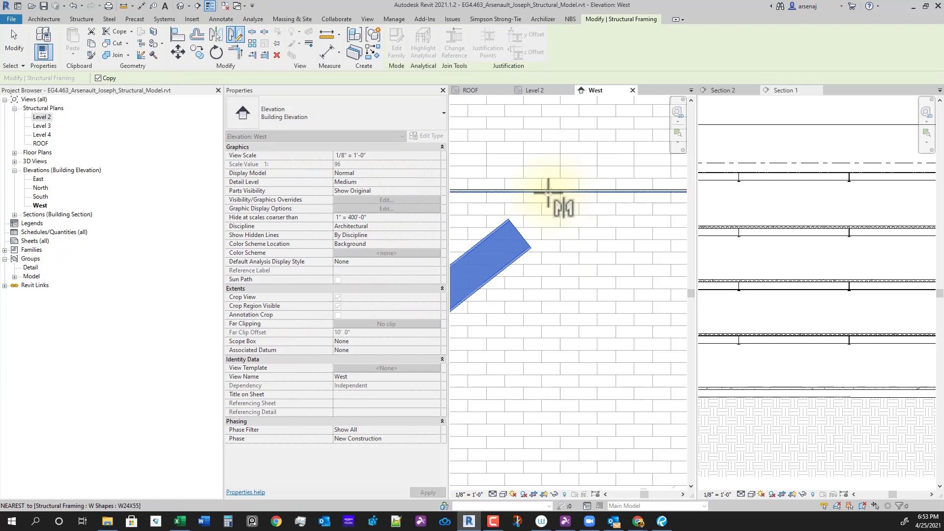
key("s")
key("m")
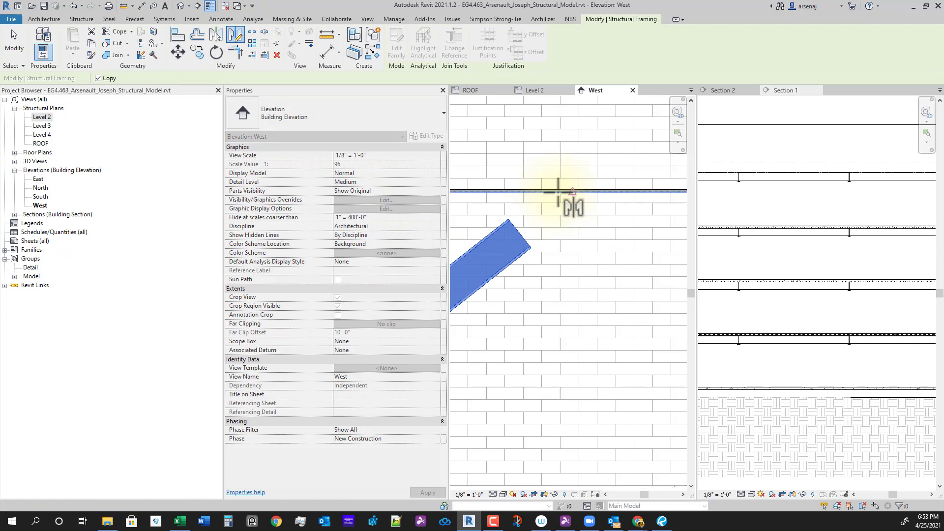
left_click(573, 191)
left_click(572, 251)
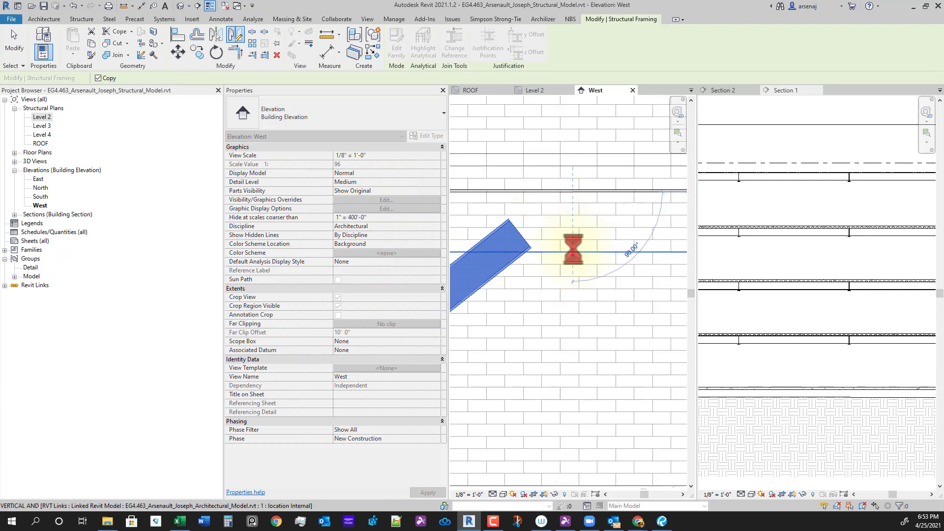
scroll(523, 238, "down", 4)
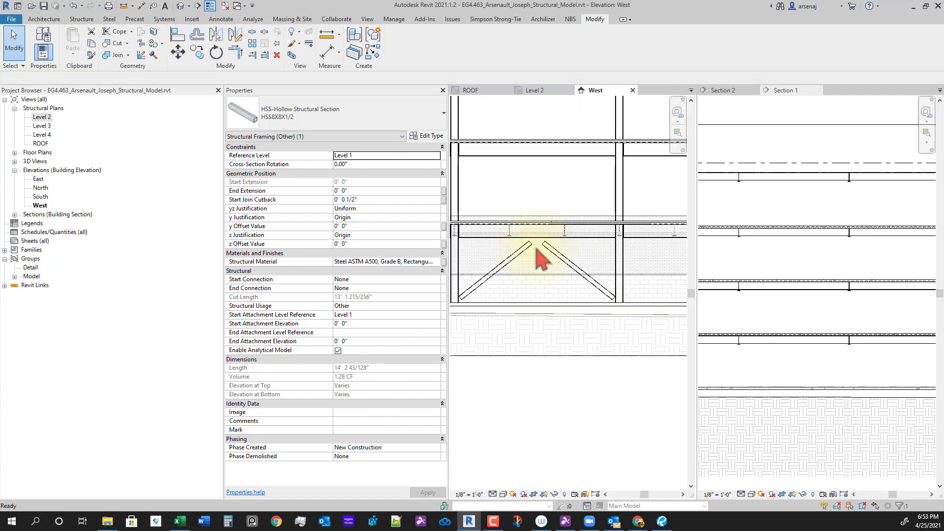
Extend the upper ends of the right and left braces to the W24X55 beam's bottom edge
scroll(551, 253, "up", 2)
left_click(545, 249)
scroll(544, 248, "up", 3)
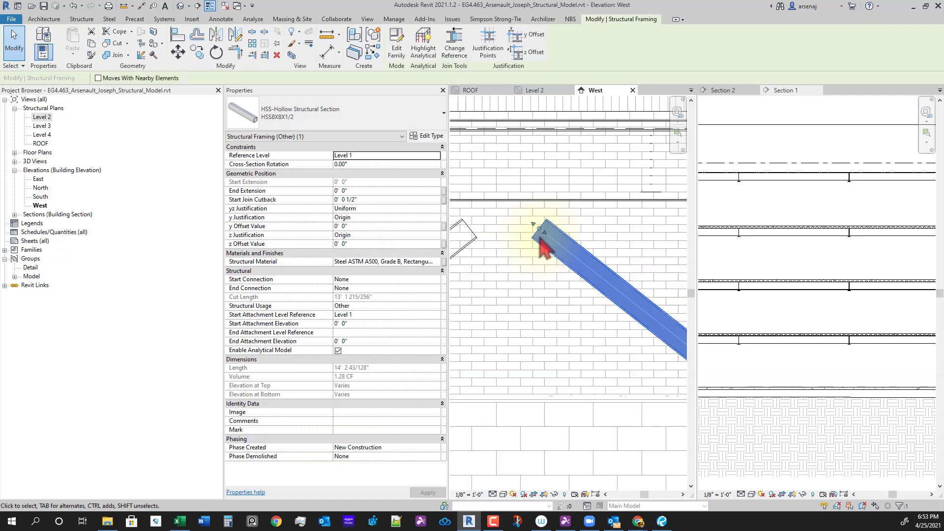
left_click(479, 216)
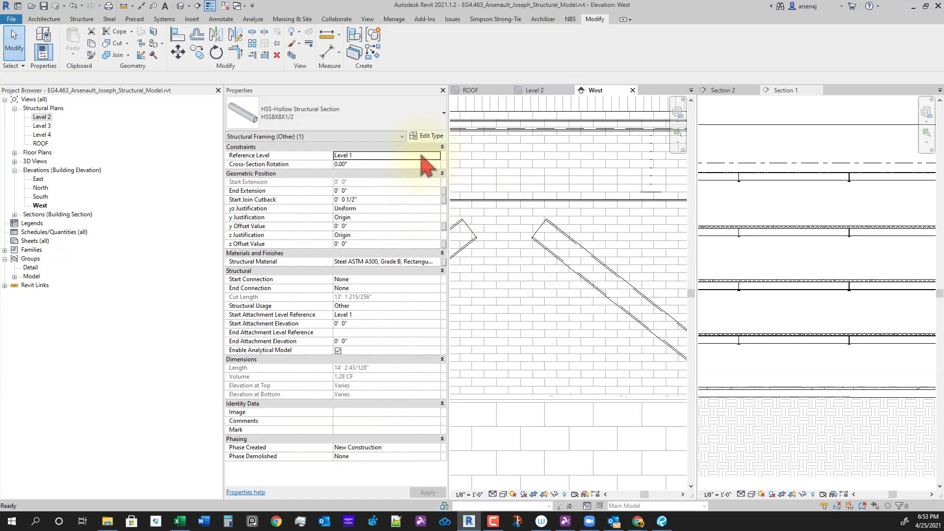
left_click(515, 202)
left_click(541, 250)
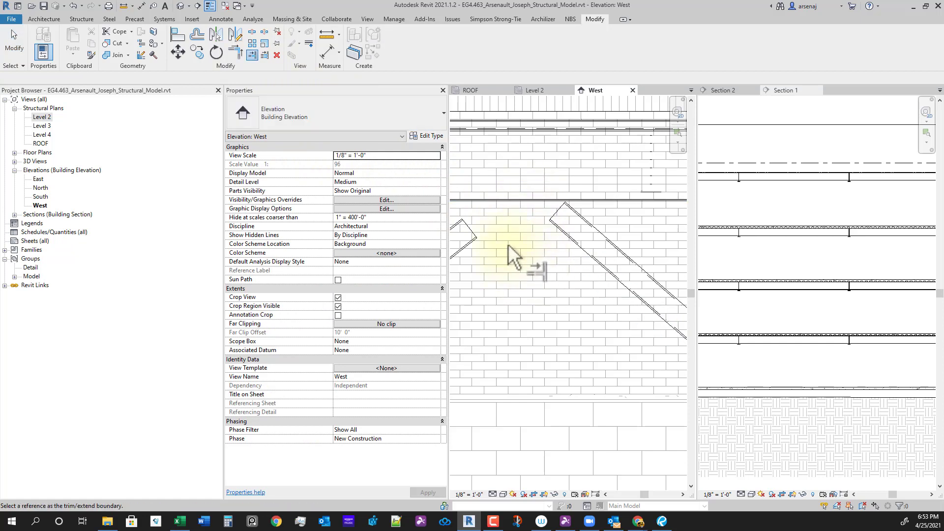
left_click(516, 202)
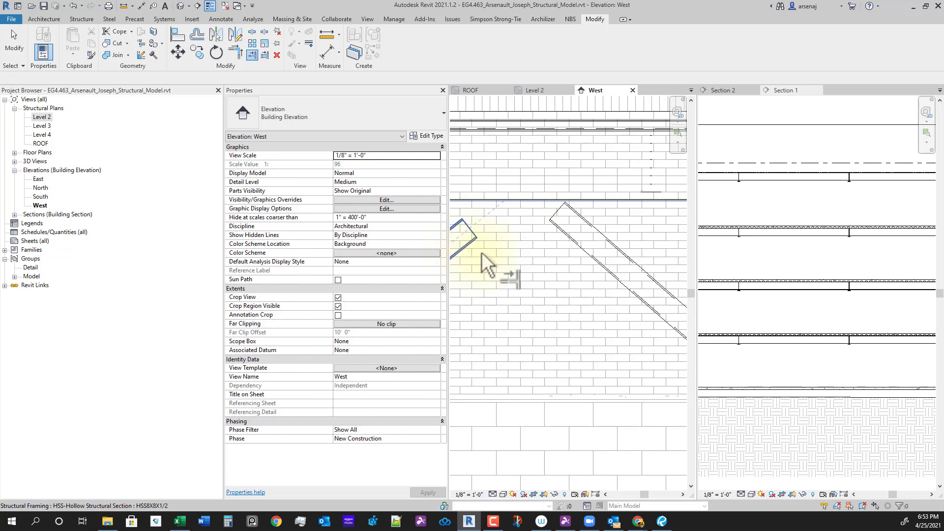
middle_click_drag(533, 259, 580, 337)
key("Escape")
scroll(580, 337, "down", 1)
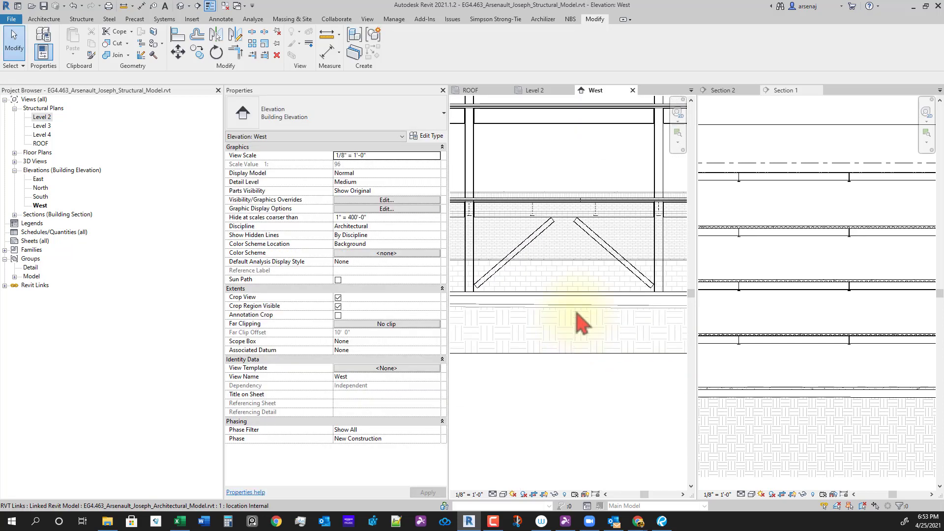
Inspect the right brace's upper end point at the beam's midpoint and compare both braces in the bay
scroll(567, 231, "up", 2)
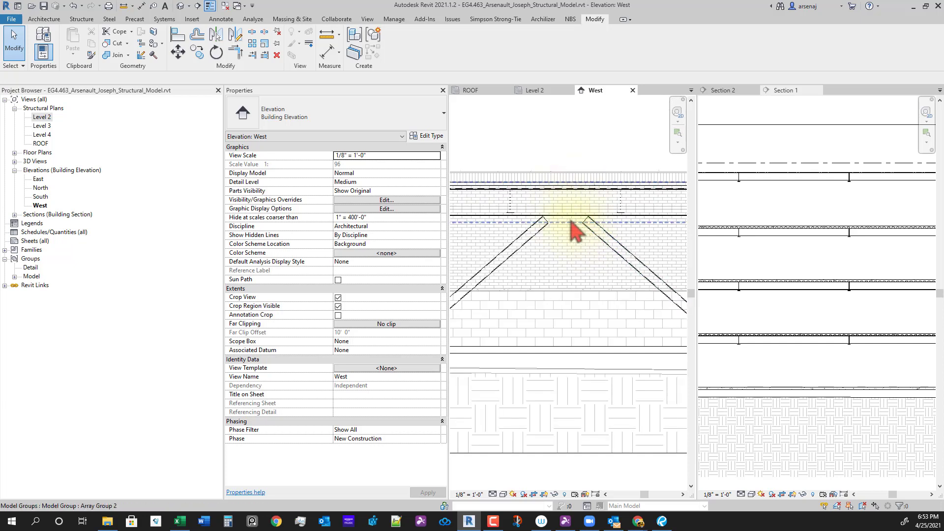
left_click(604, 238)
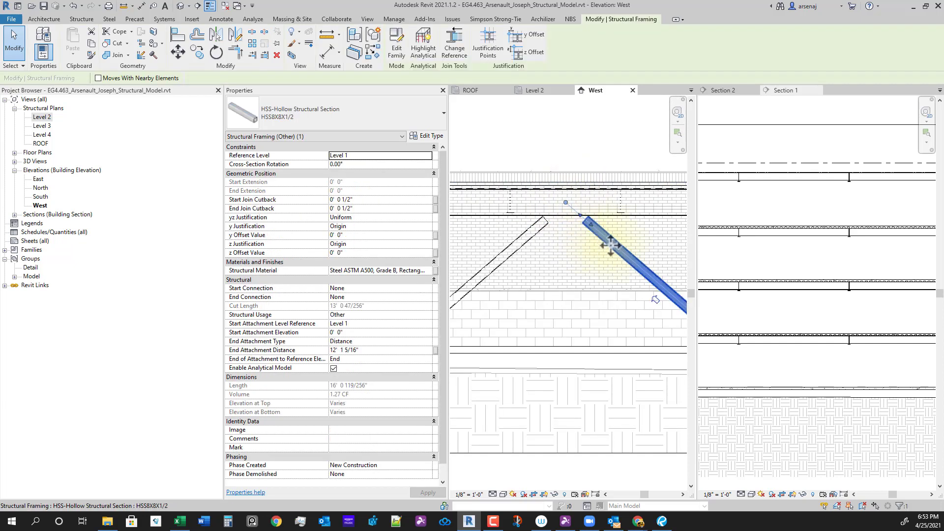
middle_click_drag(600, 246, 603, 320)
scroll(578, 196, "up", 2)
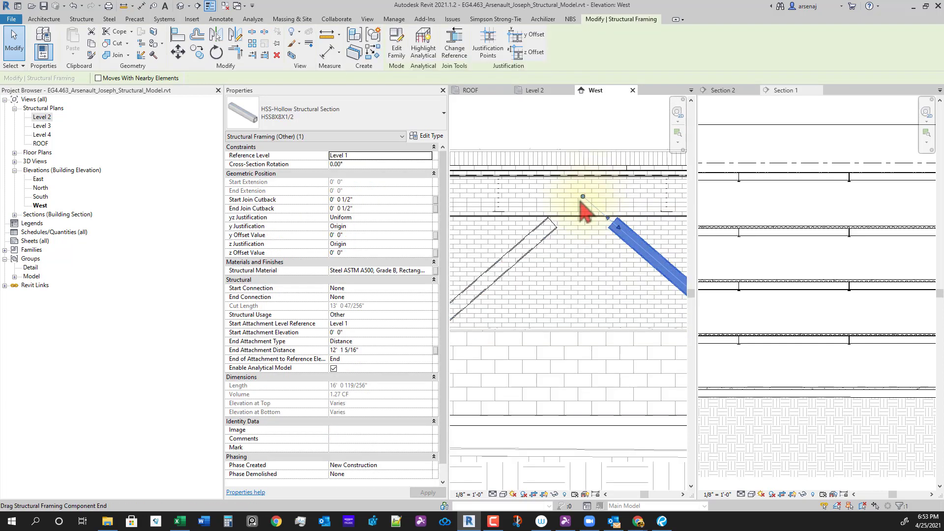
left_click_drag(581, 200, 590, 205)
scroll(596, 253, "down", 2)
middle_click_drag(601, 312, 617, 344)
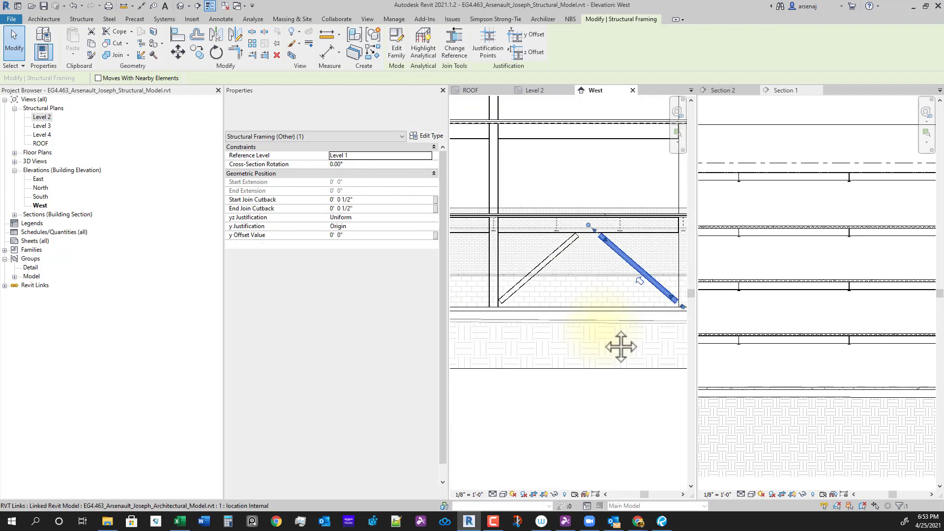
left_click(605, 320)
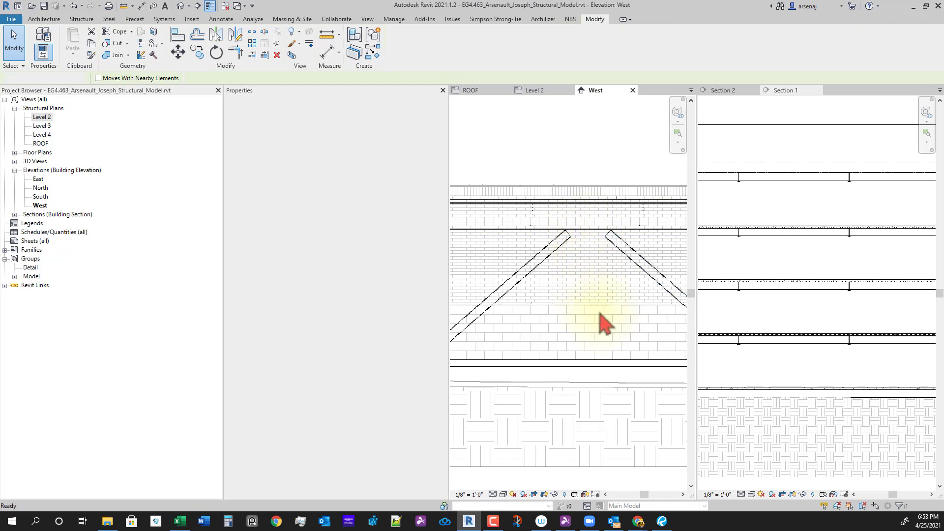
Compare the structural framing properties of the right and left HSS8X8X1/2 braces in the West elevation
scroll(596, 327, "up", 1)
scroll(592, 319, "down", 1)
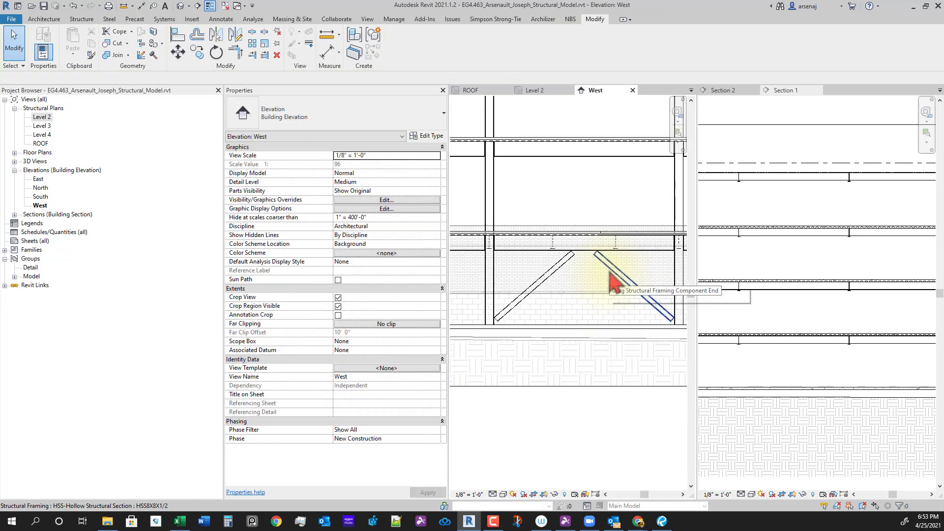
left_click(612, 279)
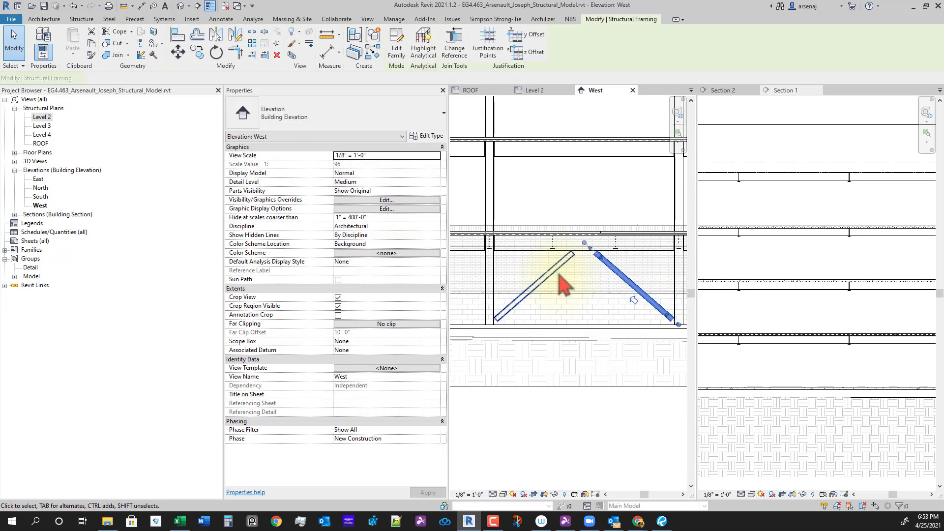
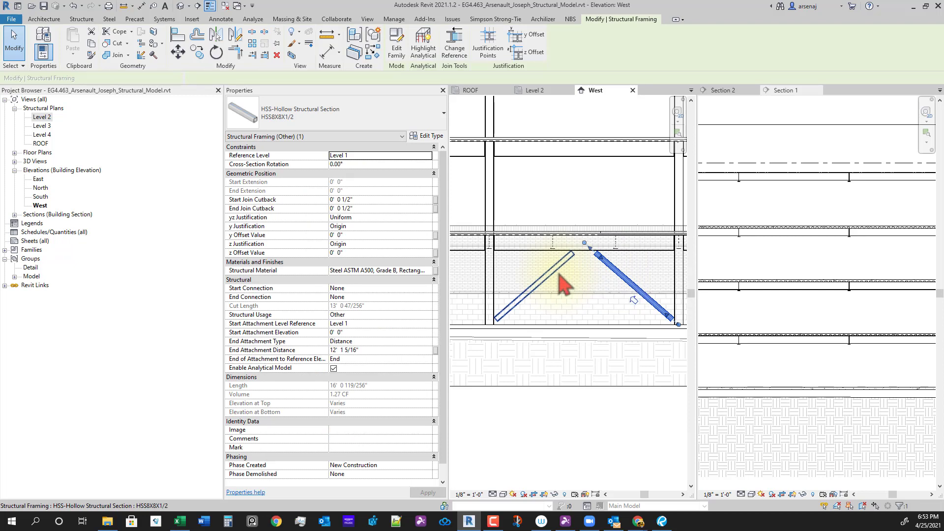
left_click(560, 274)
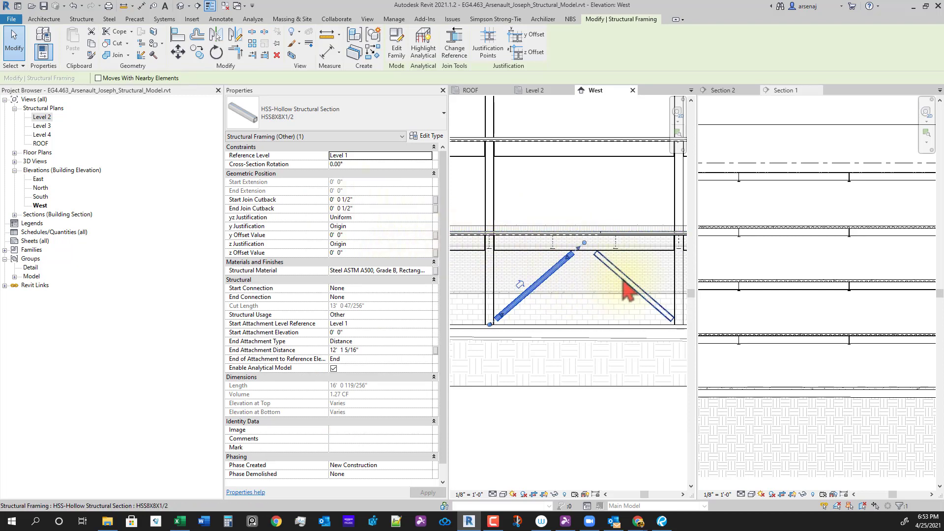
scroll(552, 289, "up", 1)
left_click(543, 320)
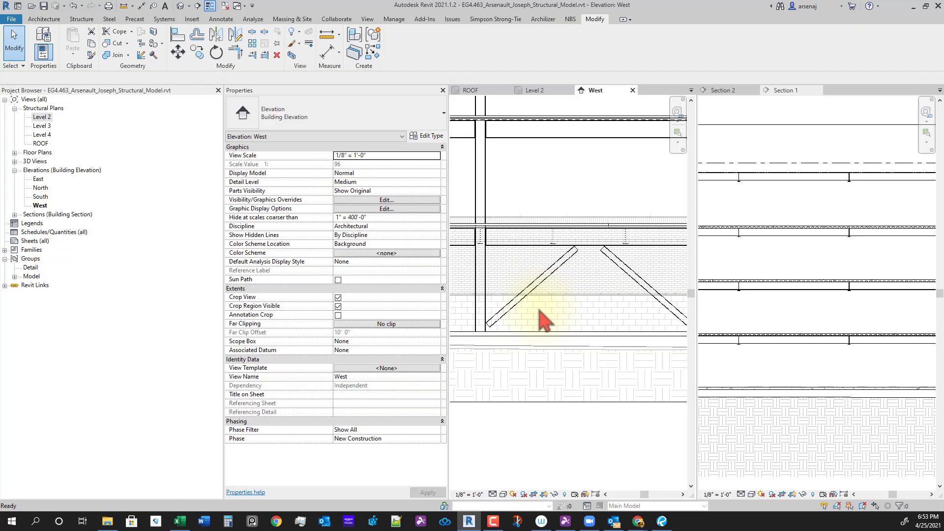
key("d")
key("l")
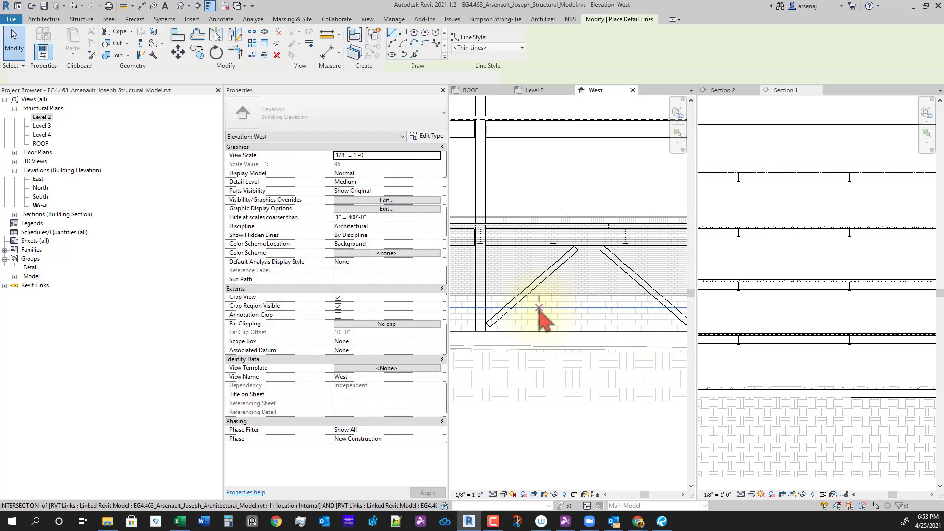
scroll(580, 274, "up", 3)
scroll(588, 263, "down", 5)
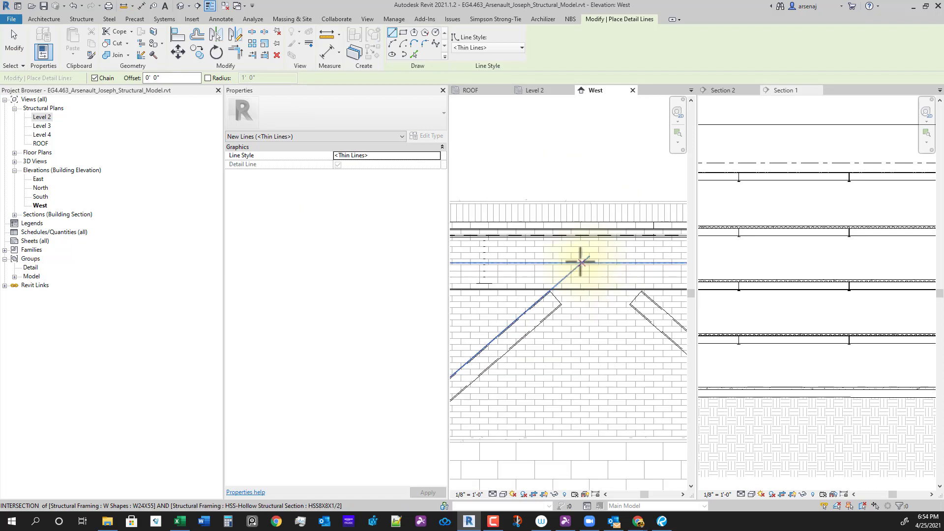
key("Escape")
Delete both diagonal HSS8X8X1/2 braces from the bay in the West elevation
scroll(597, 337, "up", 2)
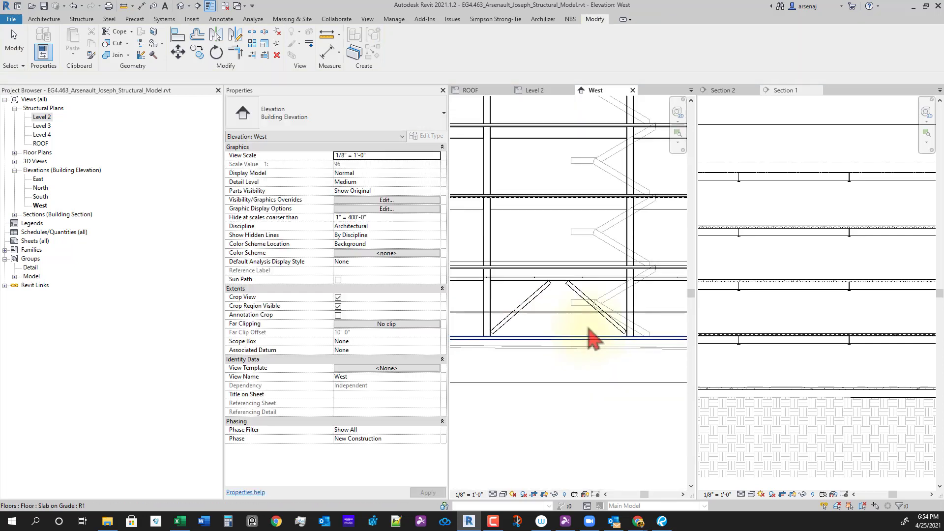
left_click(590, 300)
left_click(539, 305, "ctrl")
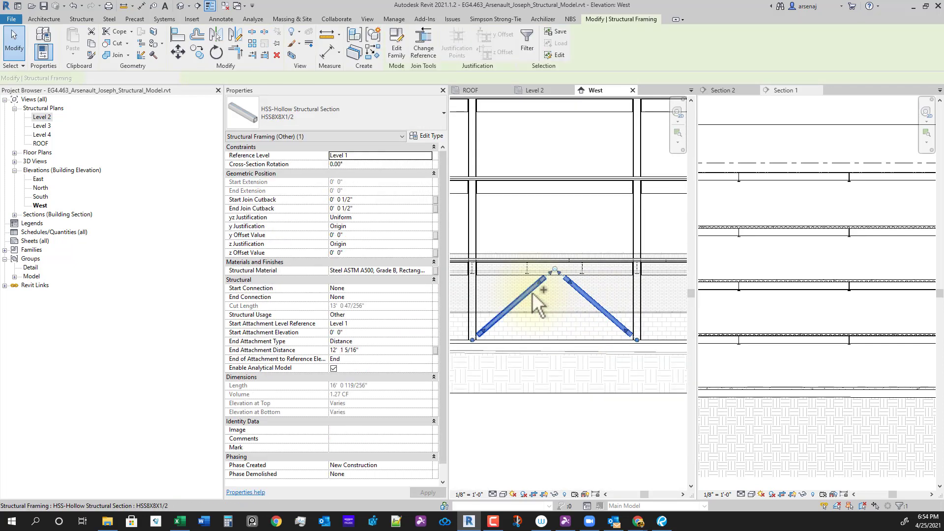
middle_click_drag(622, 341, 652, 332)
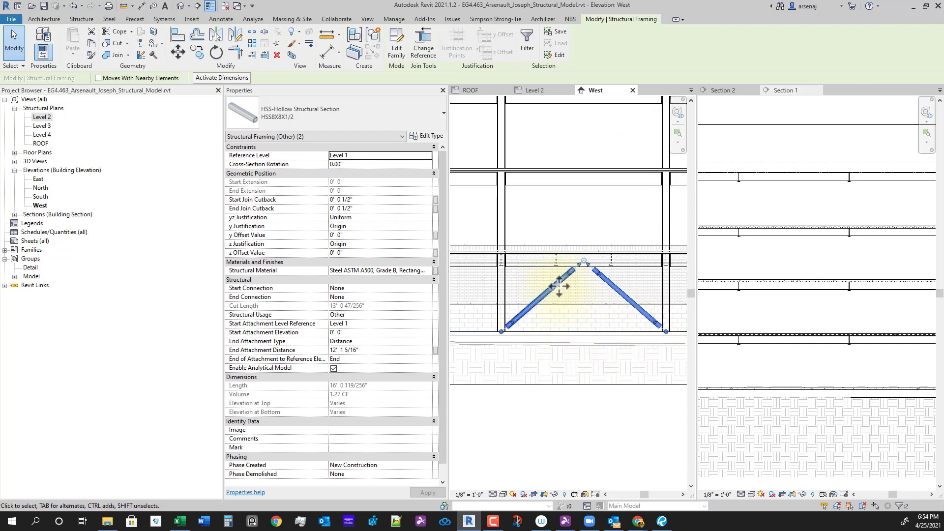
scroll(592, 361, "down", 1)
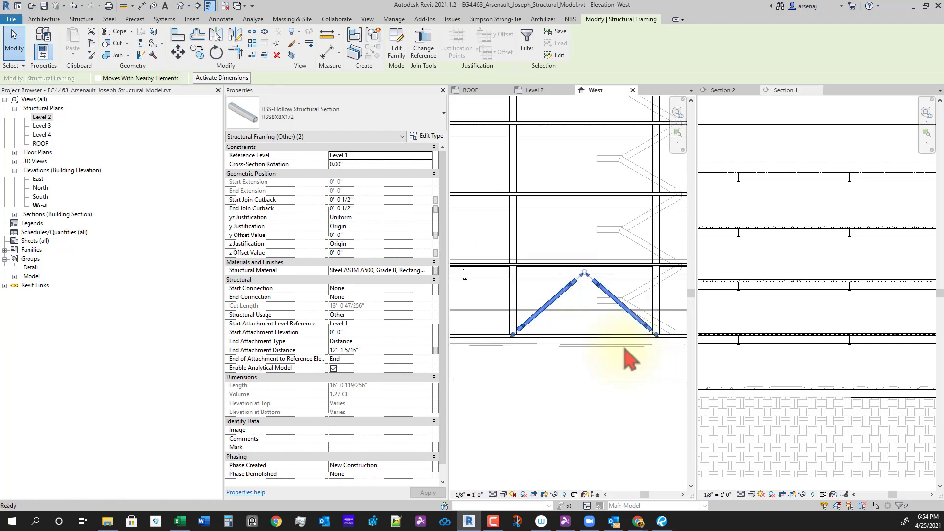
scroll(627, 353, "up", 1)
scroll(612, 309, "up", 2)
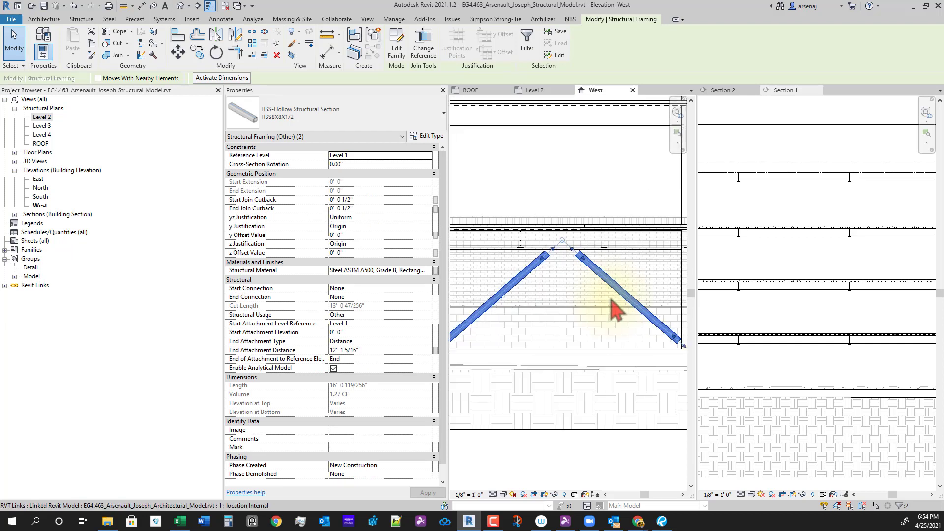
key("Delete")
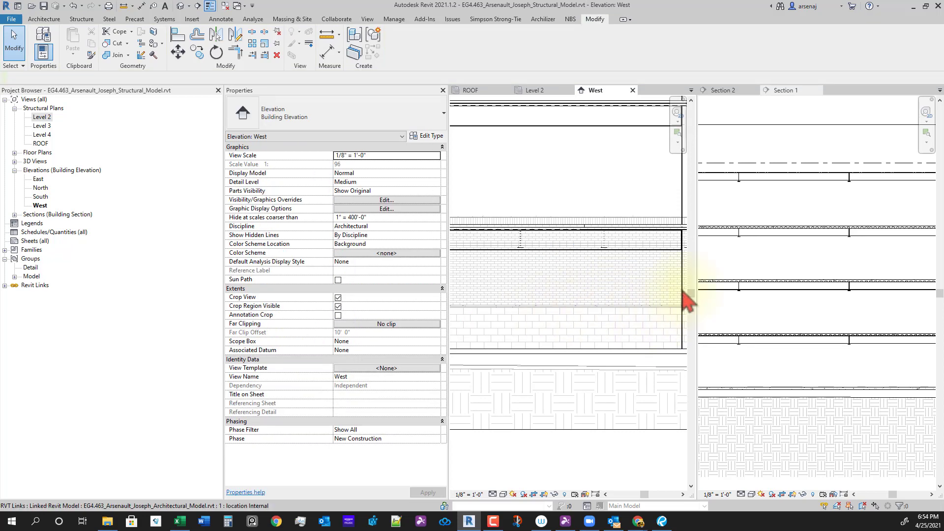
Open the Level 2 structural plan and start an HSS8X8X1/2 brace from Level 1 to Level 2 at the west W14X61 column's web midpoint
left_click(534, 91)
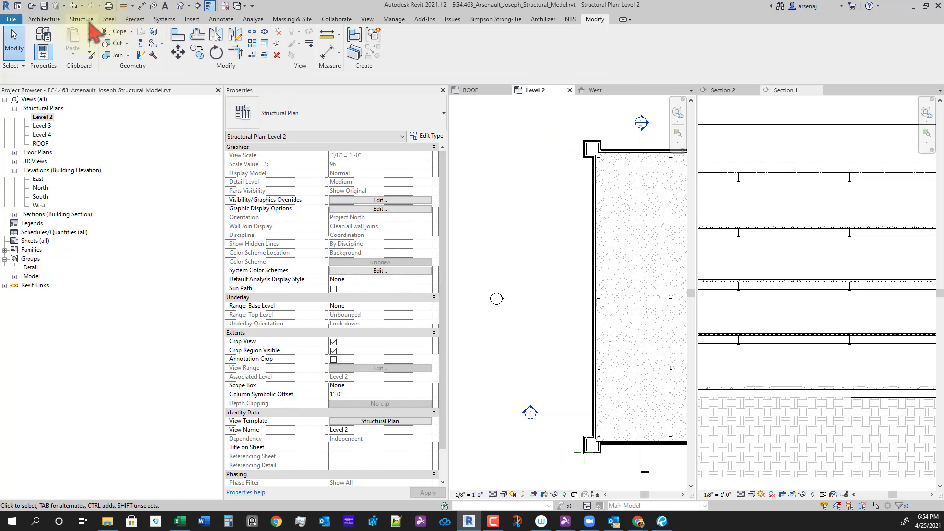
left_click(82, 19)
left_click(149, 44)
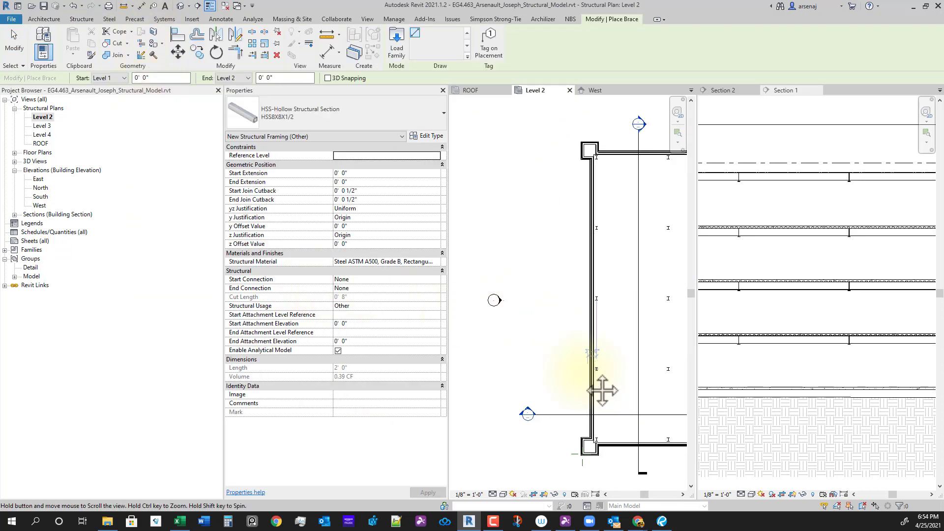
scroll(625, 298, "up", 2)
scroll(620, 305, "down", 3)
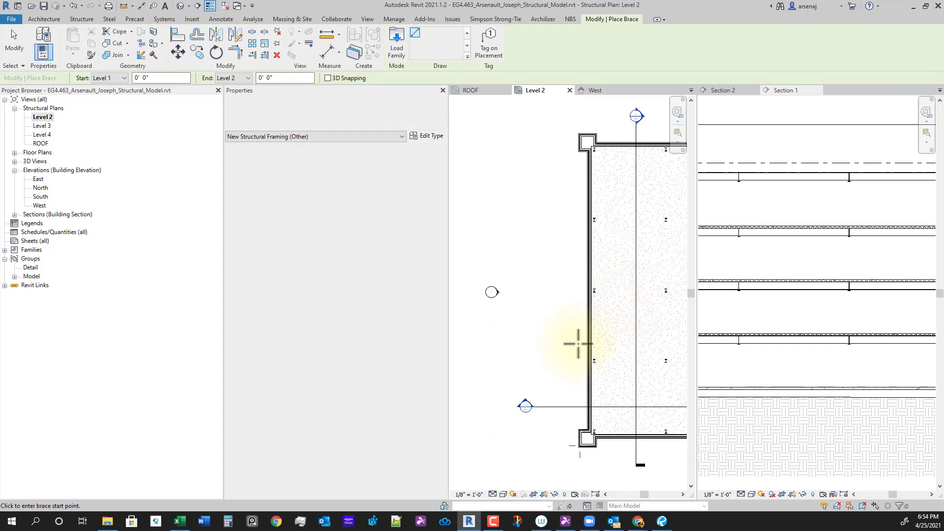
scroll(626, 280, "up", 4)
scroll(593, 241, "up", 1)
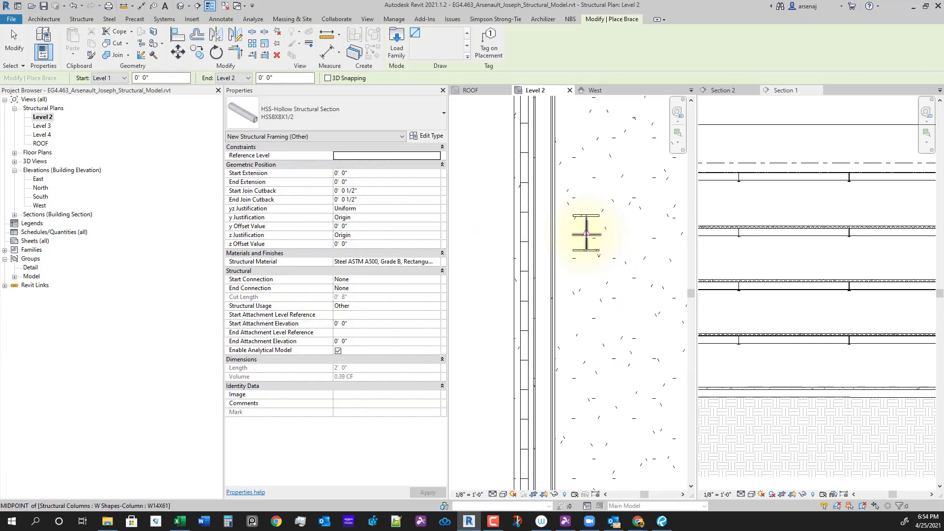
scroll(589, 234, "up", 3)
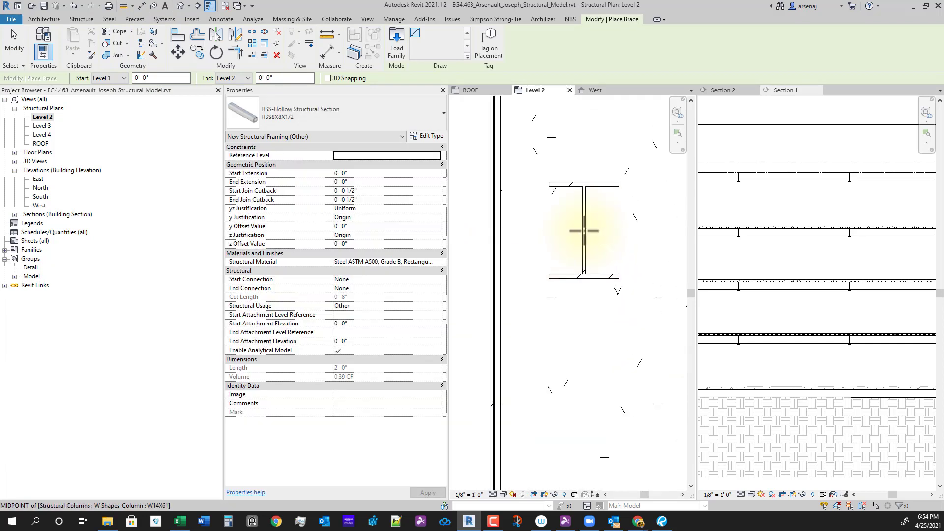
left_click(584, 231)
End the brace 12' 4" from the column, straight along the bay toward the next column down the plan
scroll(590, 275, "down", 5)
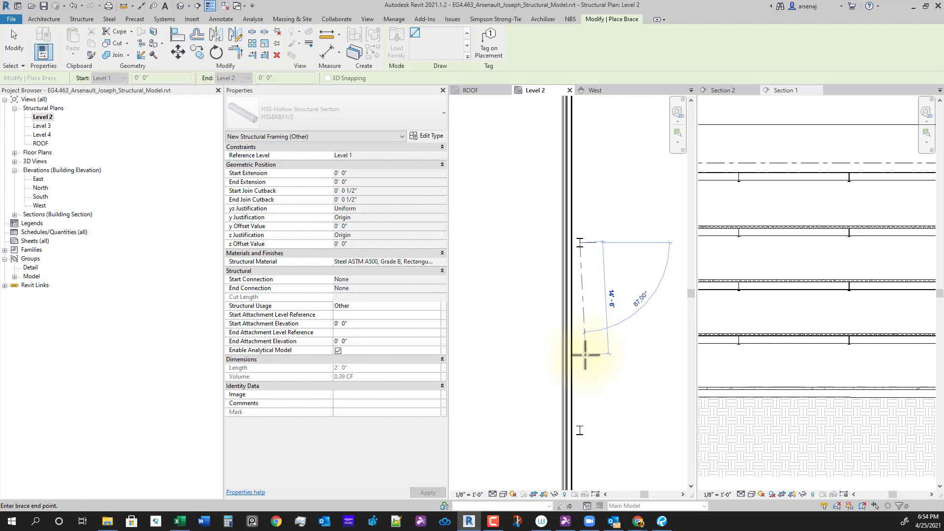
middle_click_drag(585, 355, 574, 290)
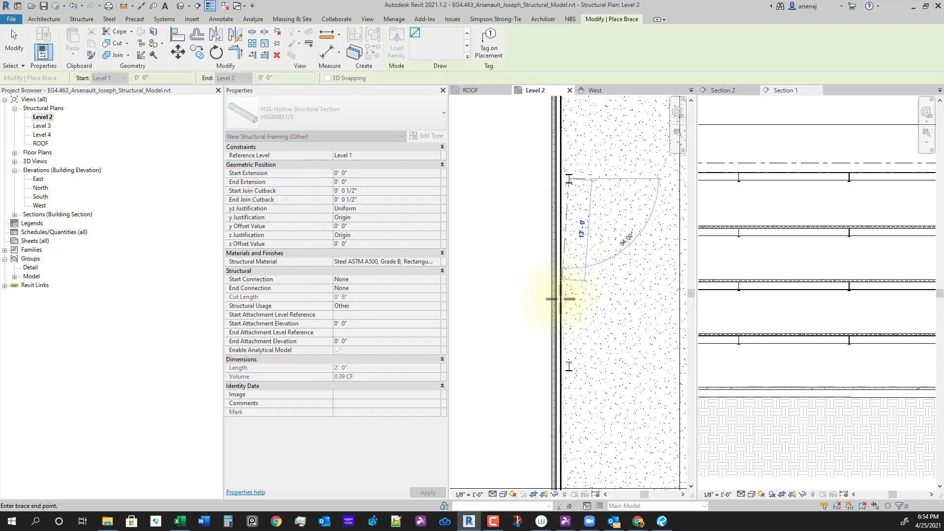
scroll(576, 360, "up", 2)
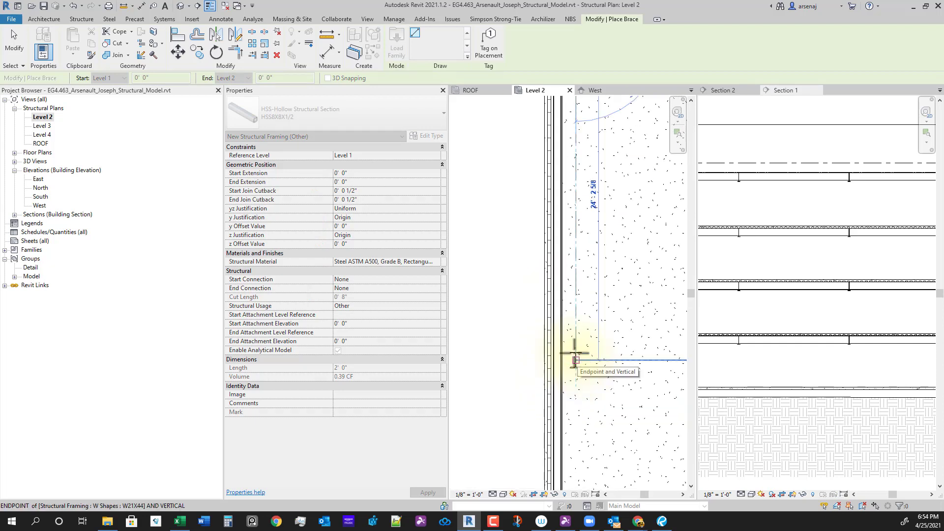
scroll(576, 280, "down", 1)
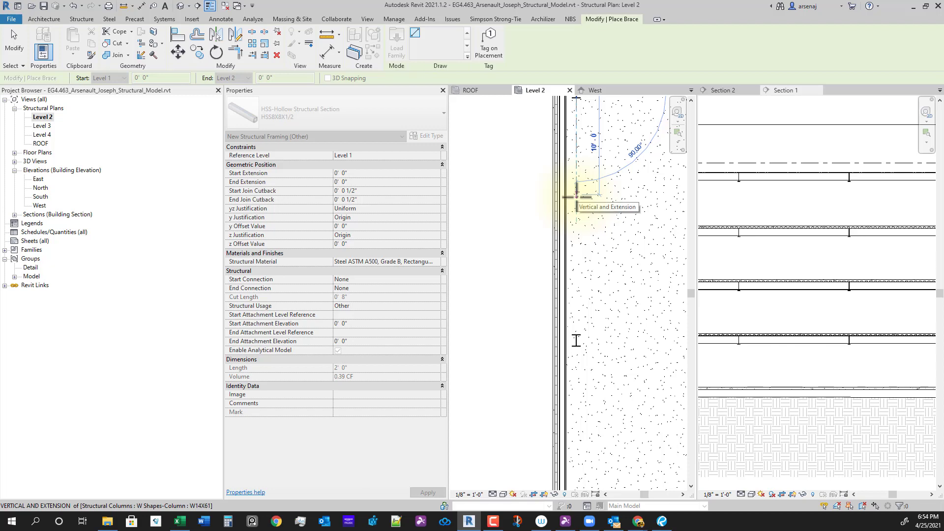
type("12 4")
key("Return")
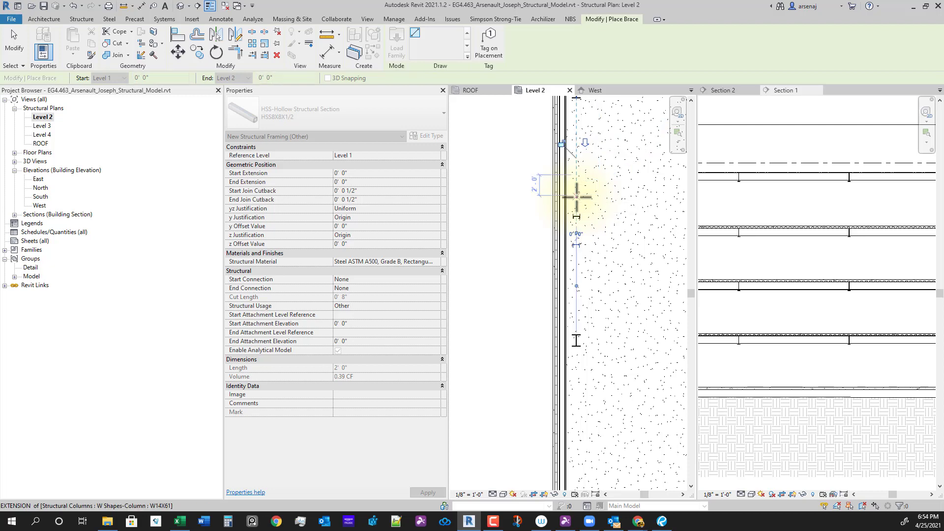
key("Escape")
key("Escape")
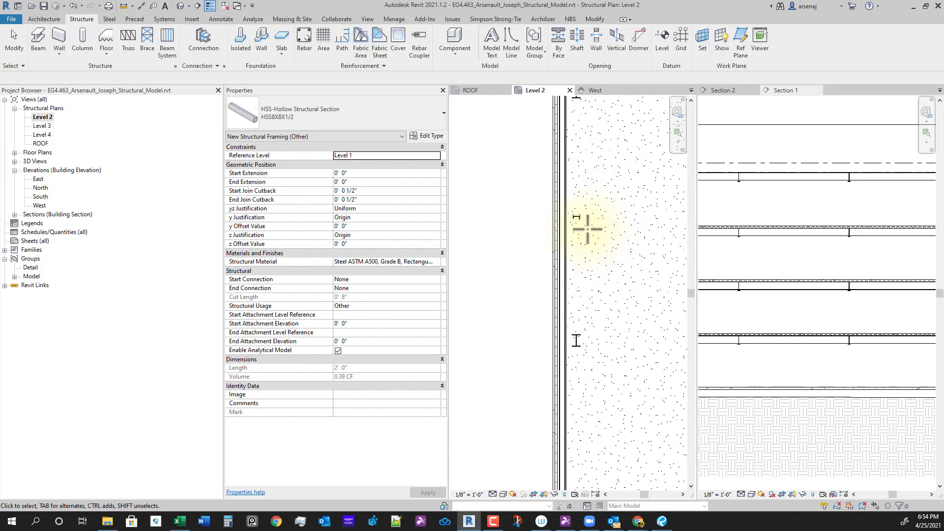
Remove the newly placed brace from the Level 2 plan and save the project
left_click(581, 218)
middle_click_drag(613, 239, 605, 310)
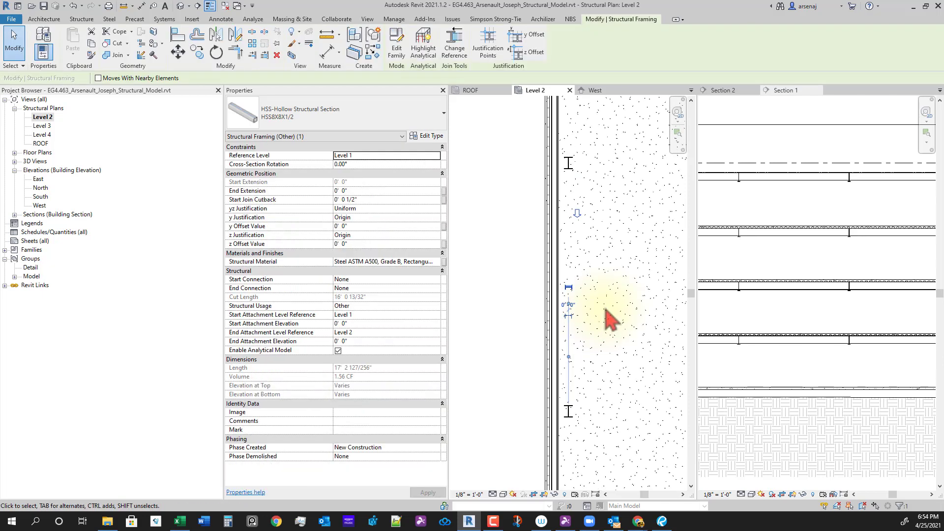
key("Escape")
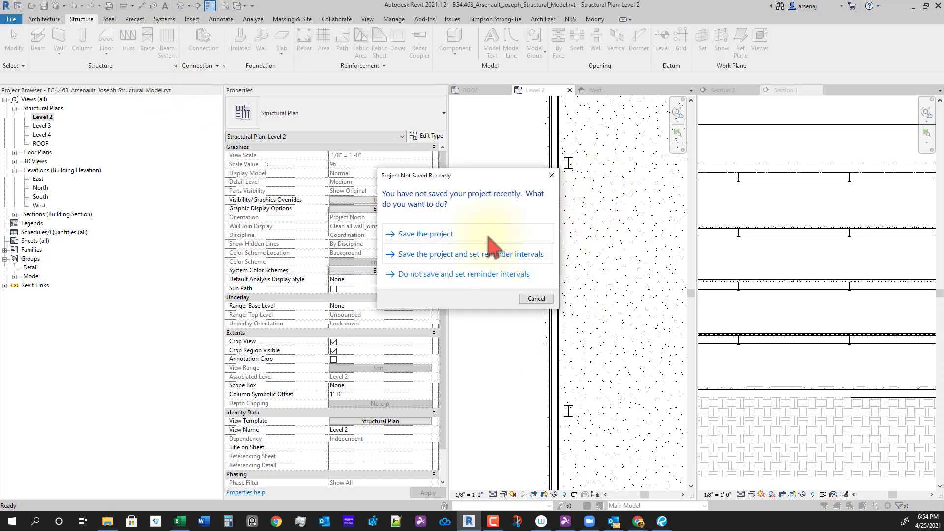
left_click(489, 237)
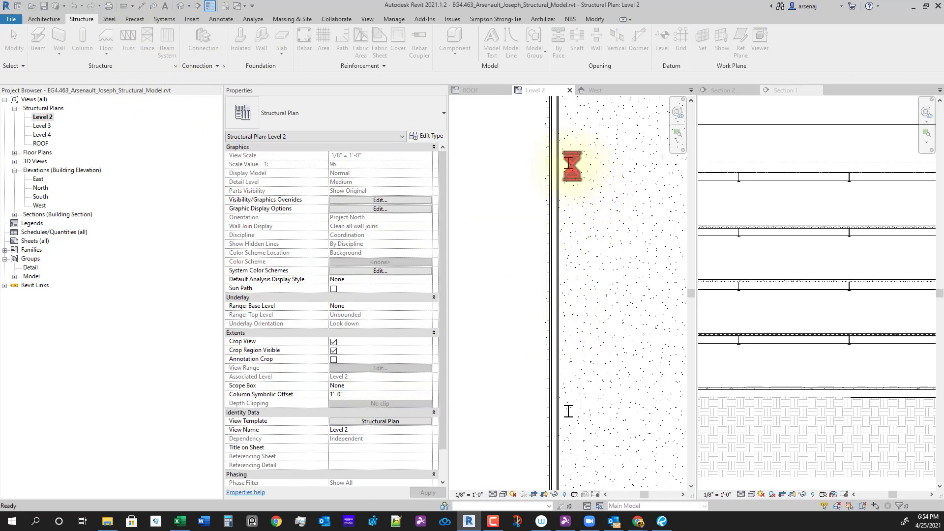
Try to place the Level 1 to Level 2 brace again from the W14X61 column toward the next column down the plan
scroll(569, 165, "up", 5)
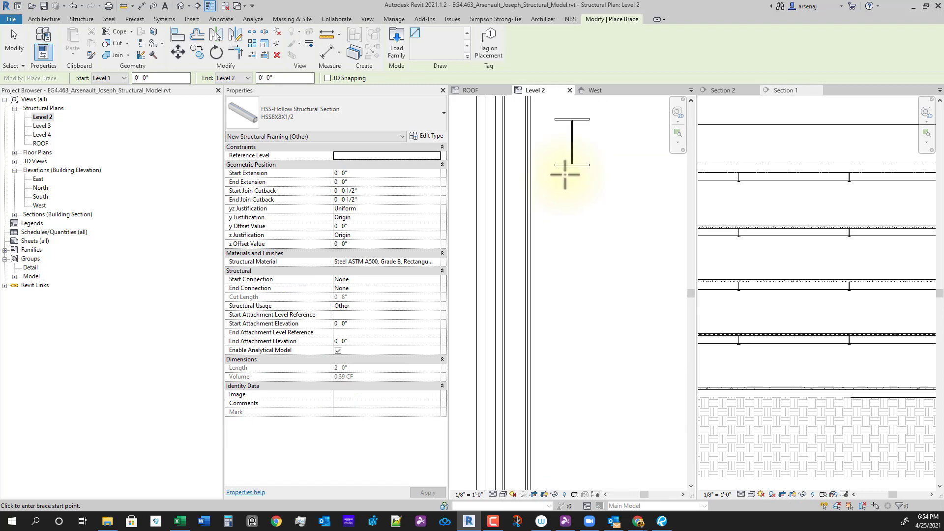
left_click(569, 200)
scroll(575, 295, "down", 3)
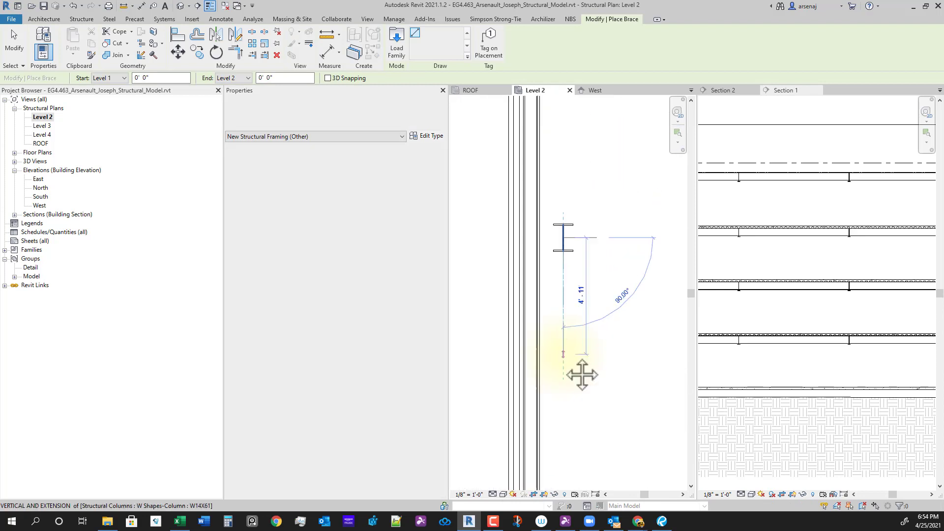
scroll(563, 267, "down", 2)
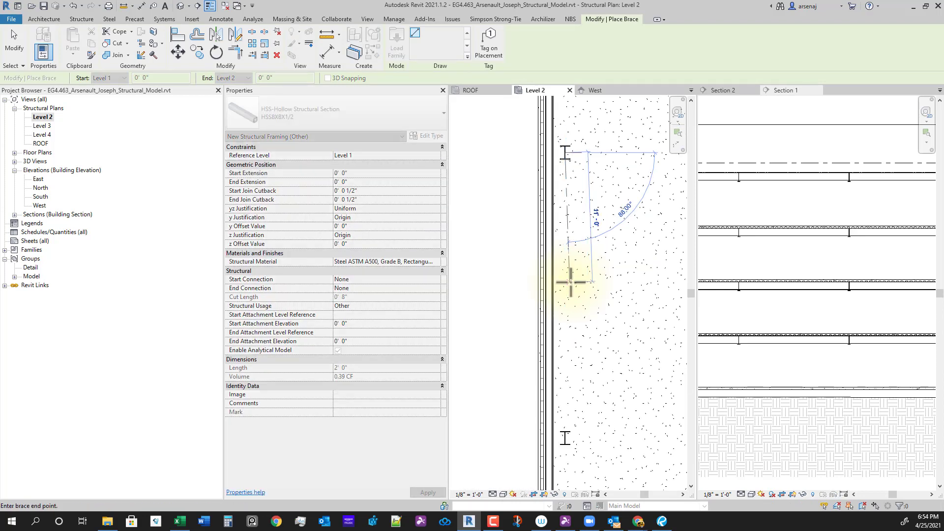
key("Return")
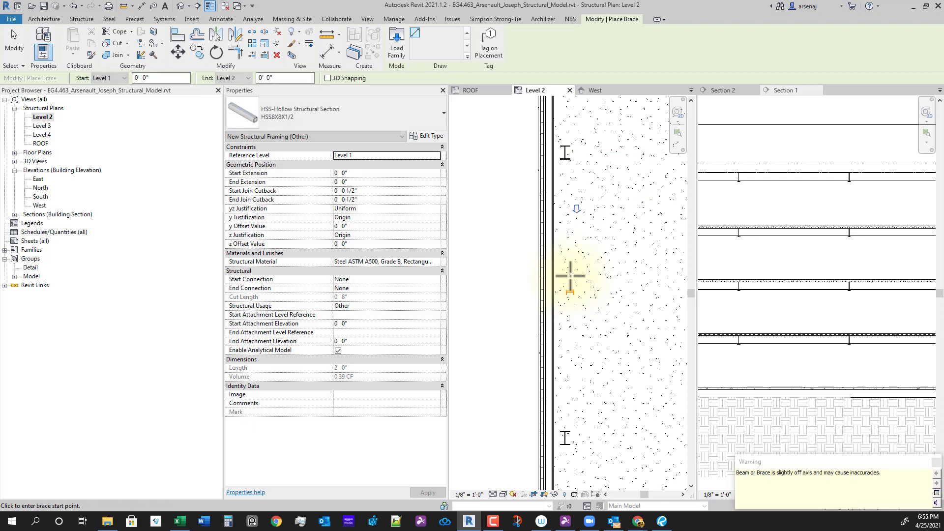
key("Escape")
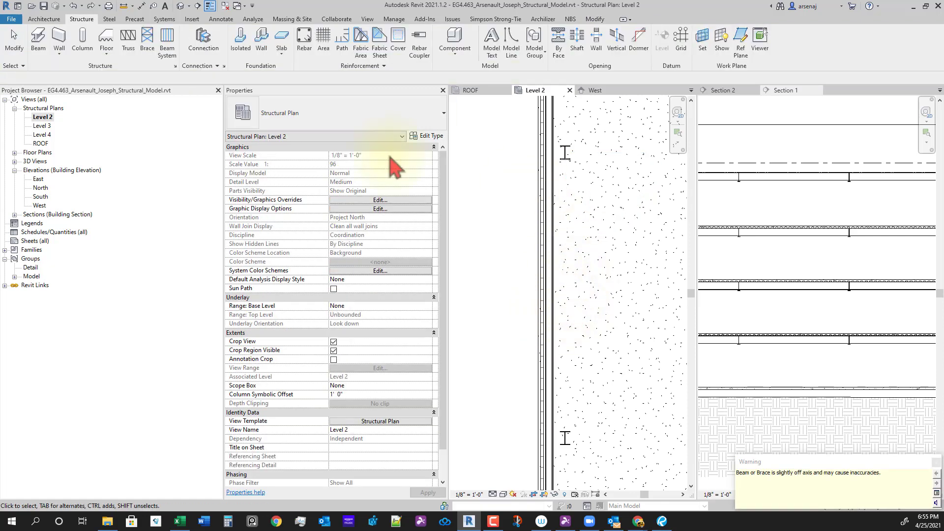
Place an HSS8X8X1/2 brace from Level 1 to Level 2, running 12' 1" from the W14X61 column's web midpoint straight toward the next column down the plan
left_click(147, 45)
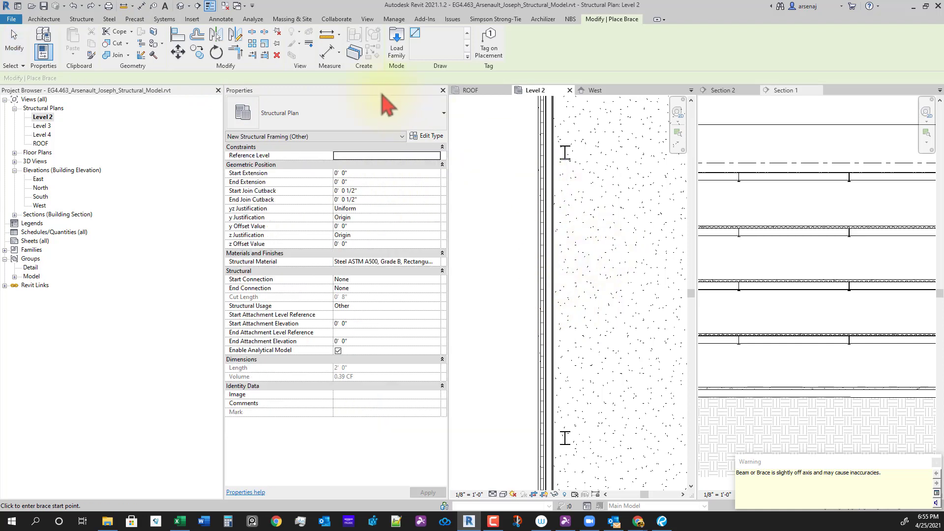
scroll(544, 147, "down", 4)
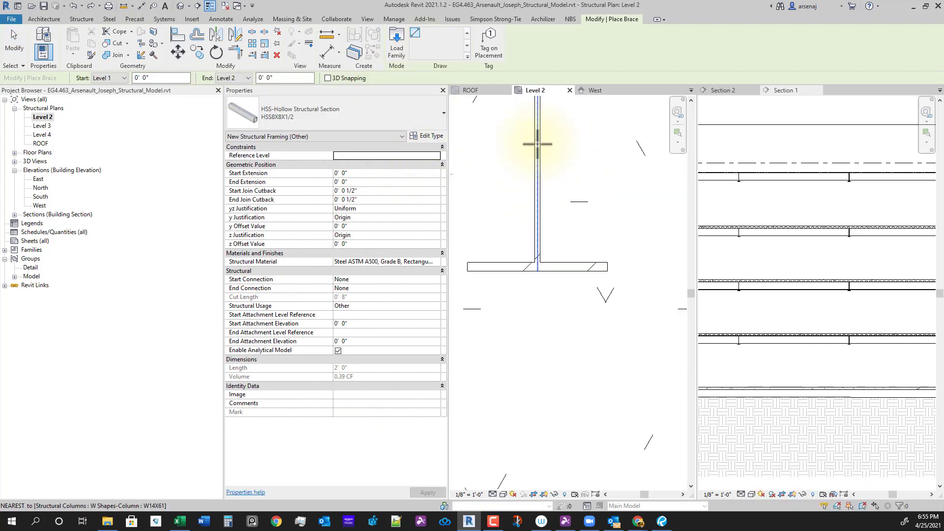
middle_click_drag(542, 173, 540, 222)
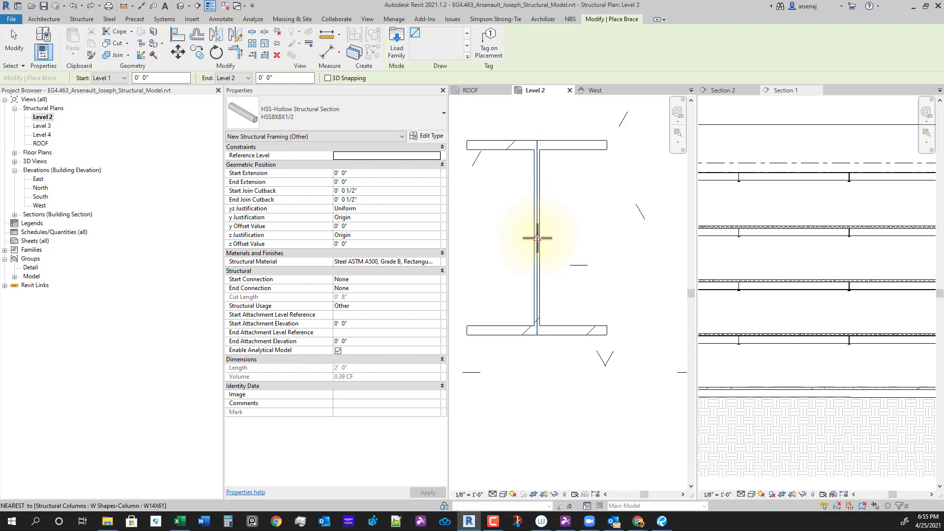
left_click(537, 238)
scroll(538, 332, "down", 6)
middle_click_drag(563, 462, 565, 344)
scroll(560, 295, "up", 1)
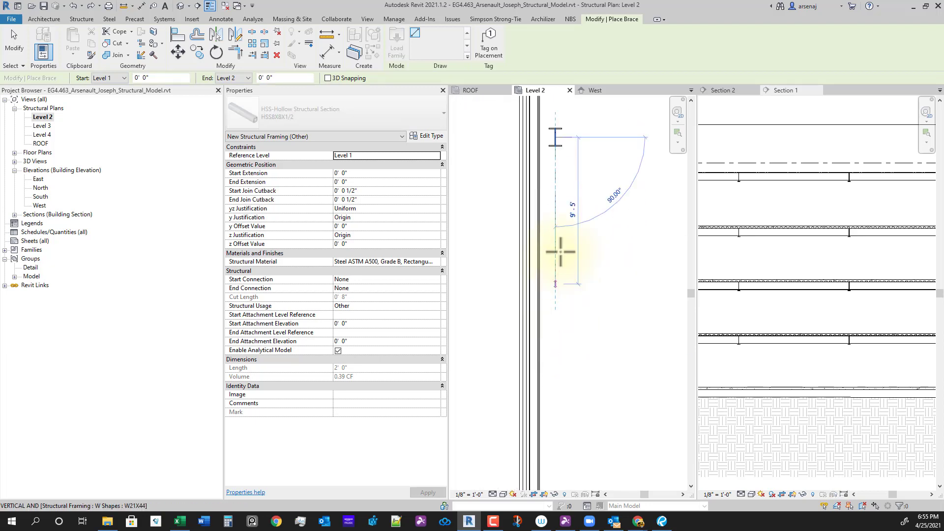
scroll(558, 266, "down", 2)
middle_click_drag(579, 290, 560, 255)
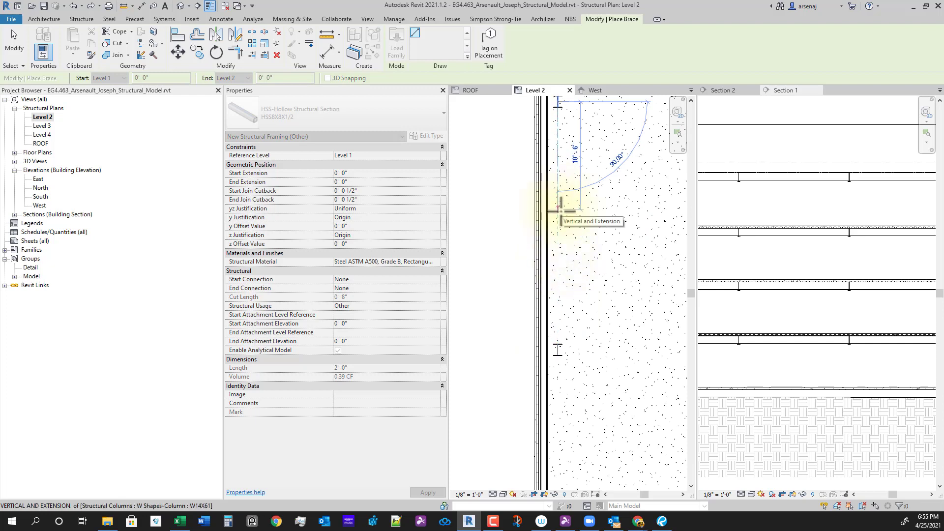
type("12 4")
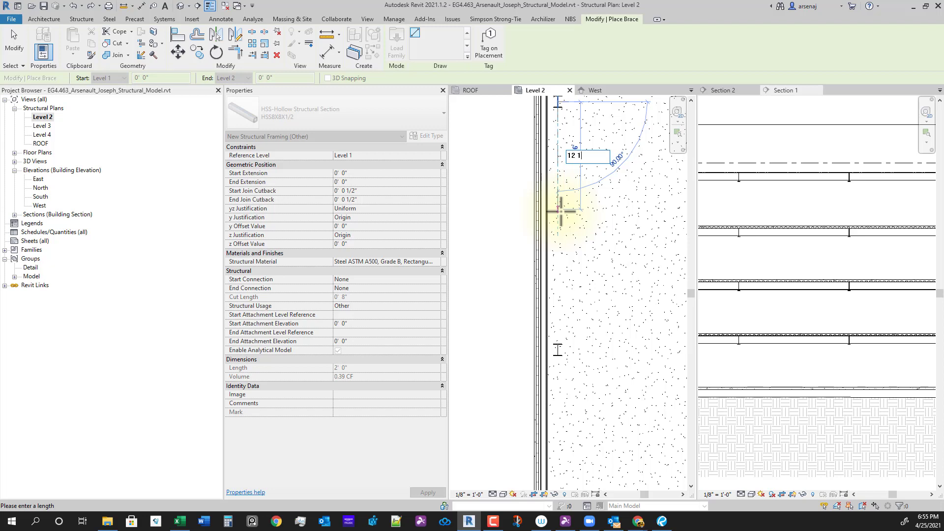
key("Return")
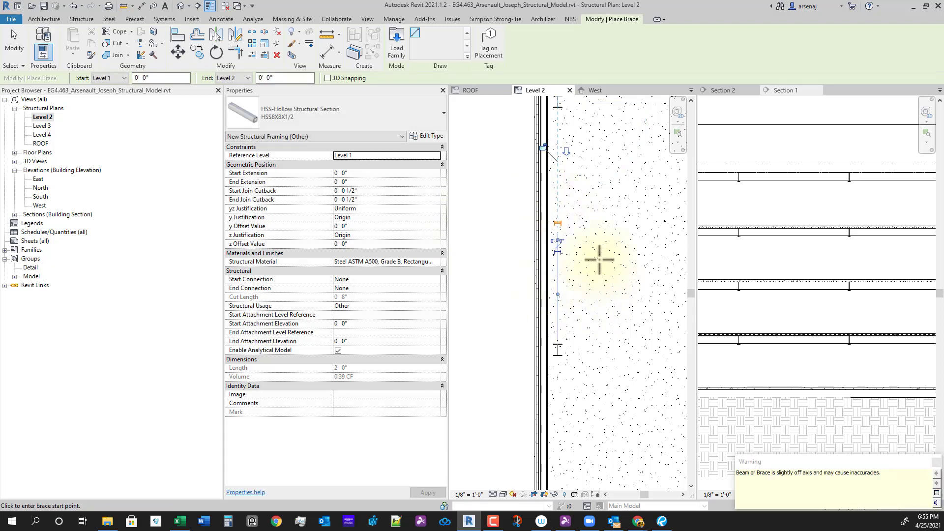
key("Escape")
Inspect the new brace's properties and its position between the two columns in the Level 2 plan
left_click(563, 237)
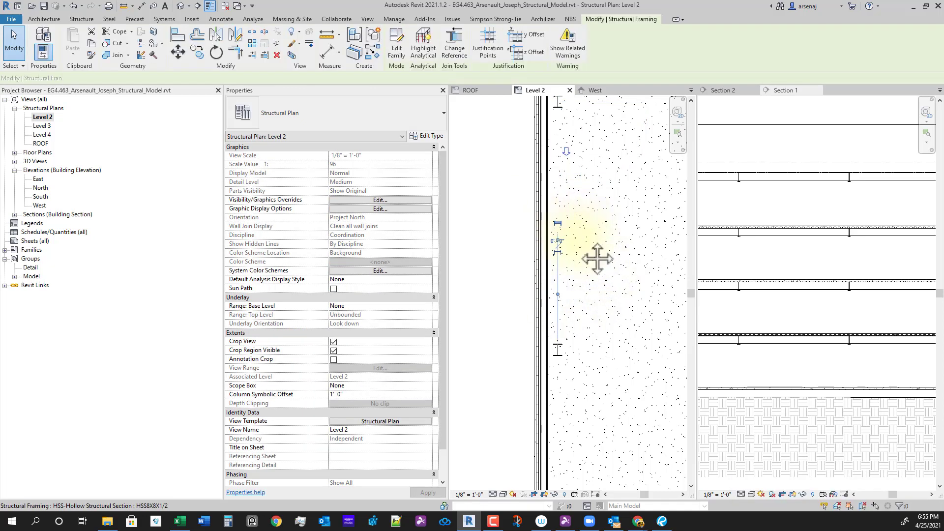
scroll(590, 261, "up", 4)
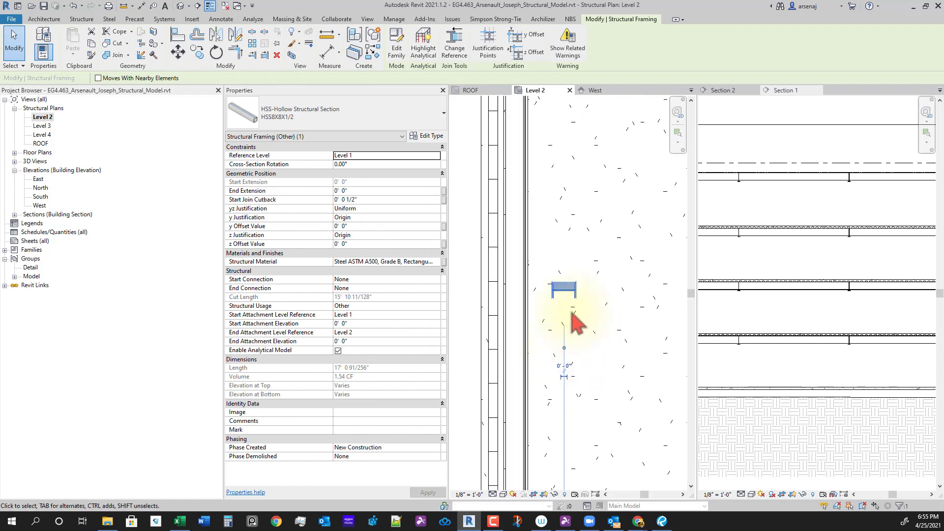
middle_click_drag(598, 345, 594, 436)
middle_click_drag(601, 206, 605, 412)
middle_click_drag(615, 229, 606, 93)
scroll(571, 301, "down", 1)
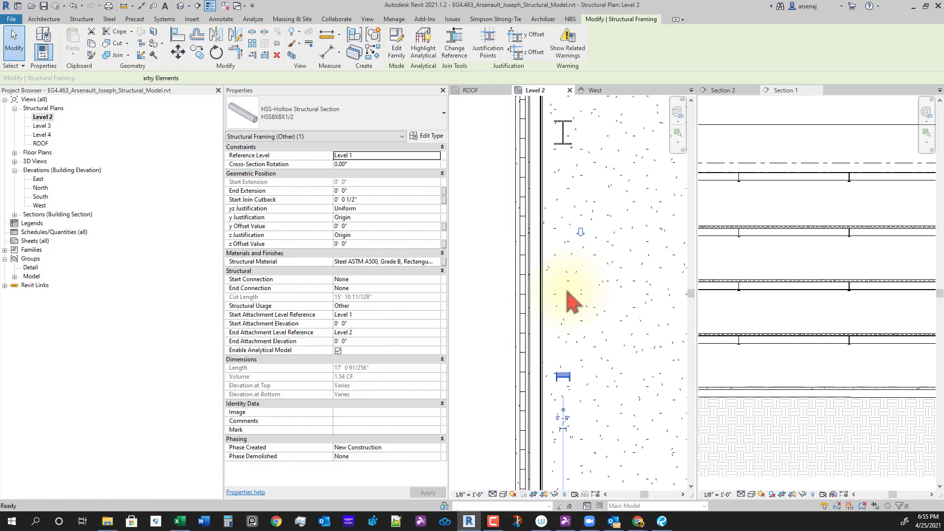
left_click(569, 295)
middle_click_drag(648, 394, 619, 353)
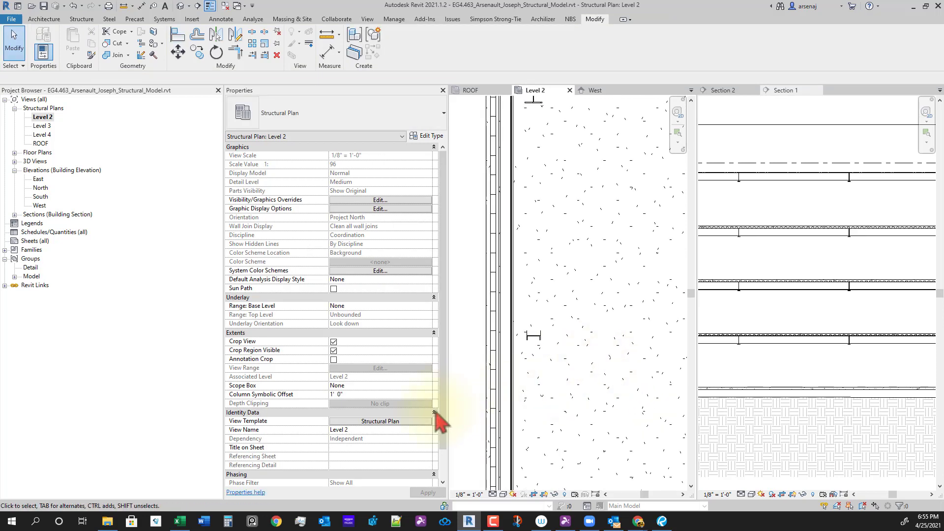
Hide the Floors category in the model visibility overrides of the Structural Plan view template
left_click(407, 422)
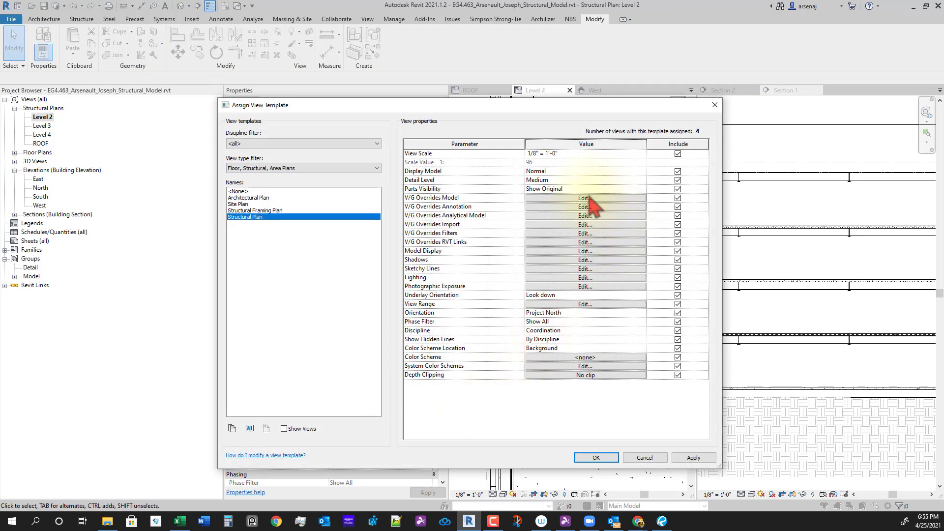
left_click(584, 198)
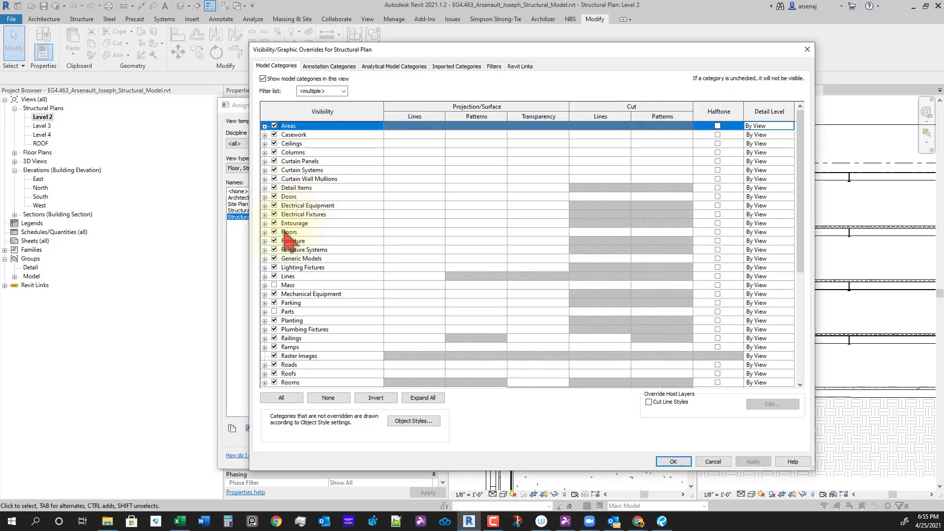
left_click(278, 234)
left_click(673, 461)
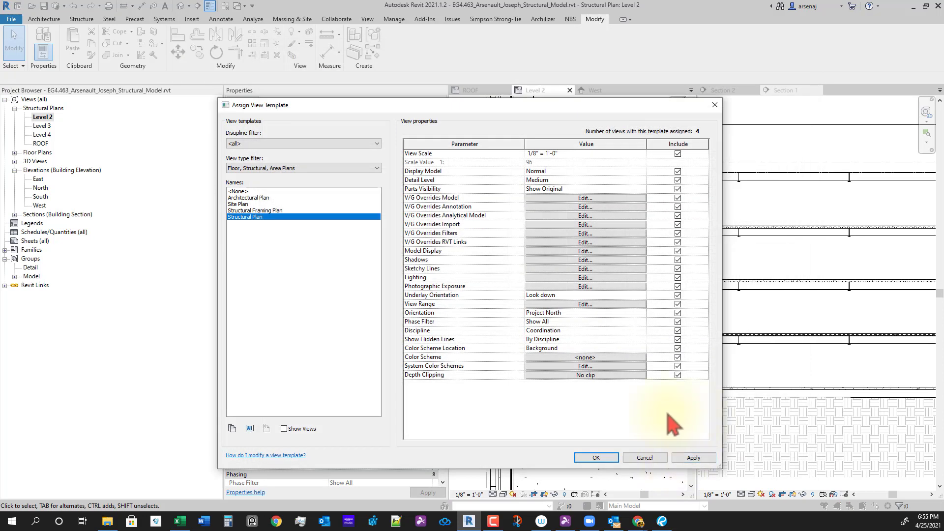
left_click(596, 457)
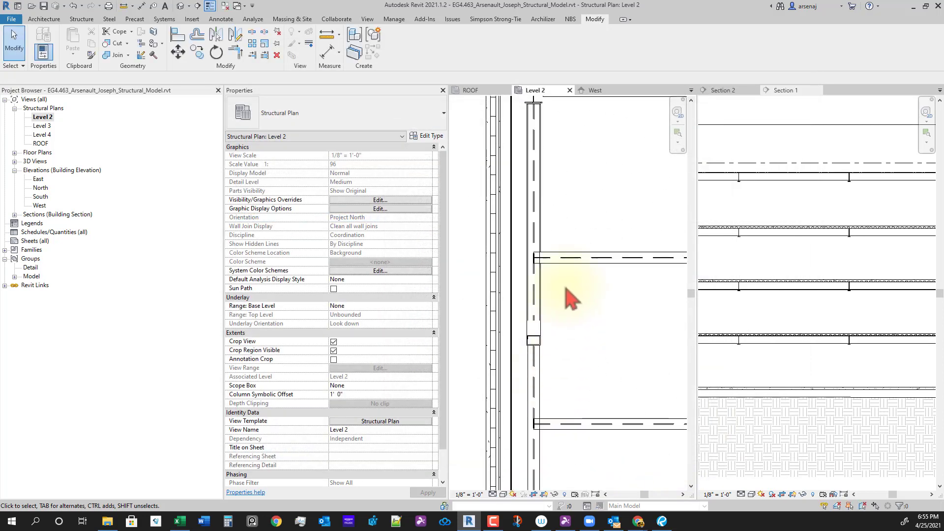
Examine the new brace's end near mid-bay, its connection at the column flange, and its position within the bay
scroll(537, 352, "up", 5)
scroll(513, 324, "up", 3)
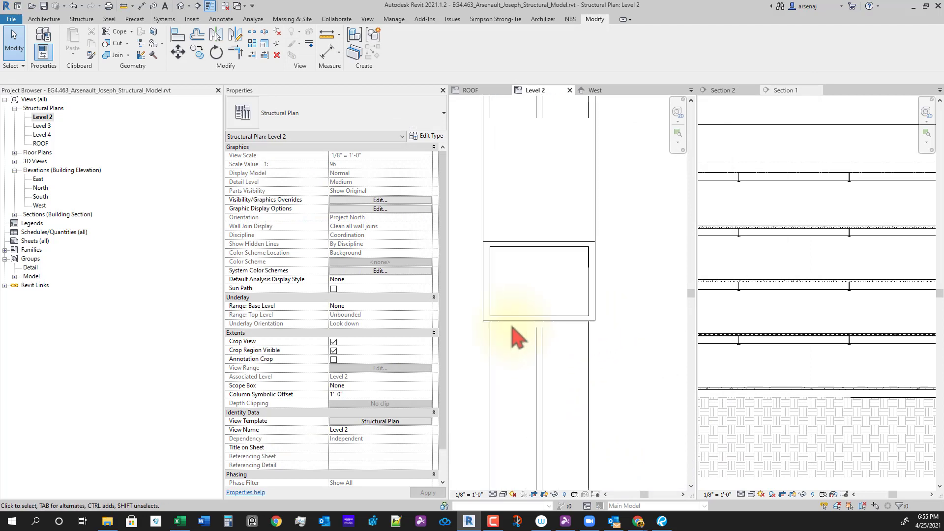
left_click(520, 320)
scroll(548, 270, "down", 5)
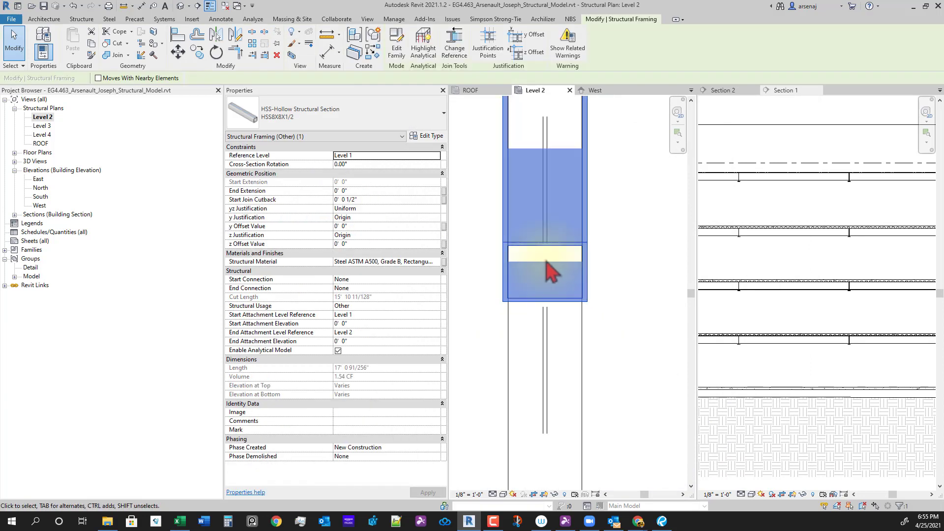
middle_click_drag(566, 162, 554, 374)
middle_click_drag(568, 103, 581, 318)
scroll(553, 209, "up", 2)
scroll(561, 241, "down", 2)
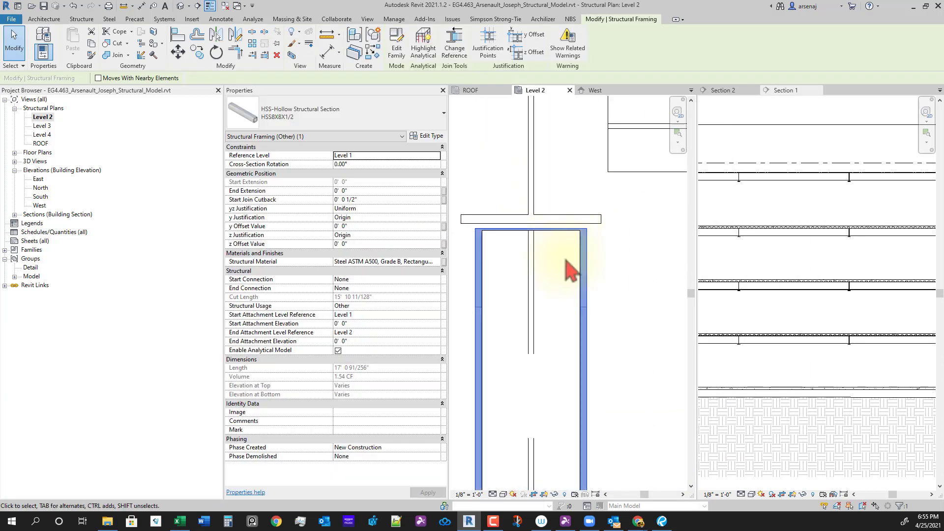
scroll(569, 257, "down", 5)
scroll(598, 334, "down", 5)
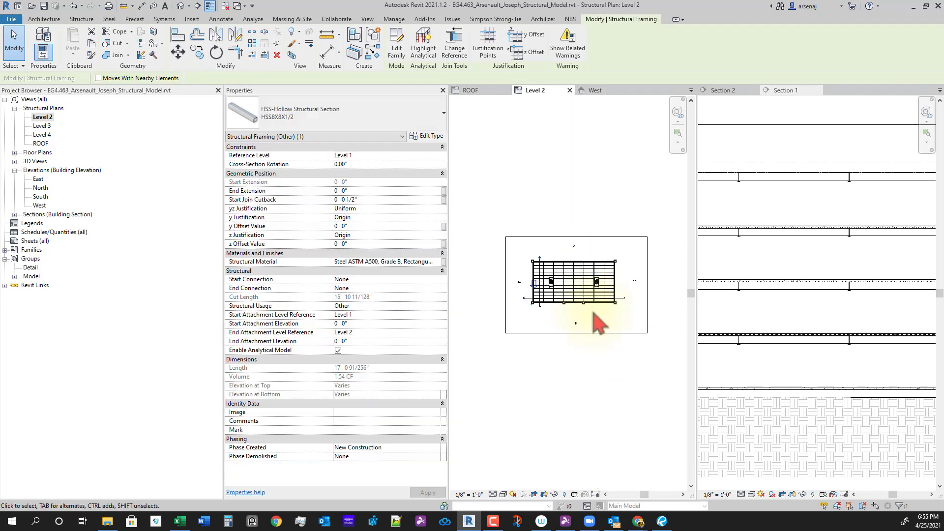
scroll(455, 268, "up", 3)
scroll(544, 249, "up", 4)
scroll(516, 326, "up", 3)
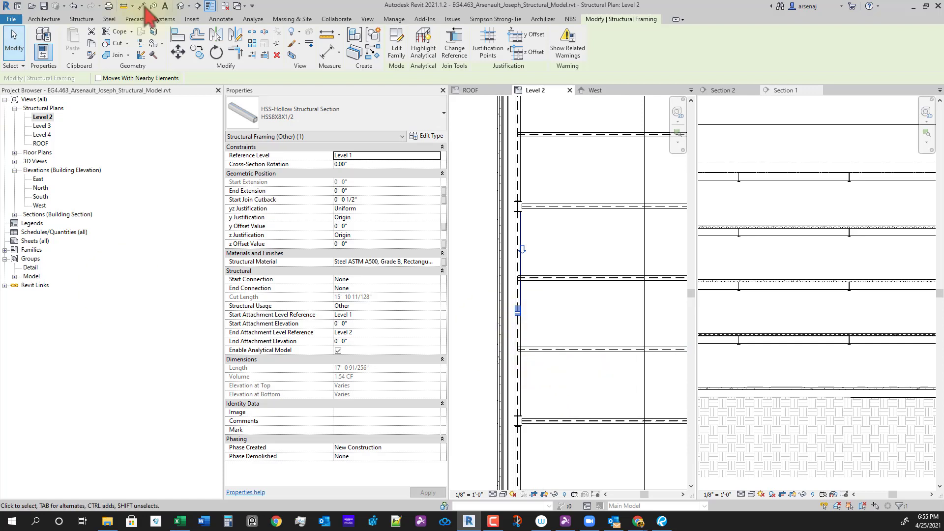
key("Escape")
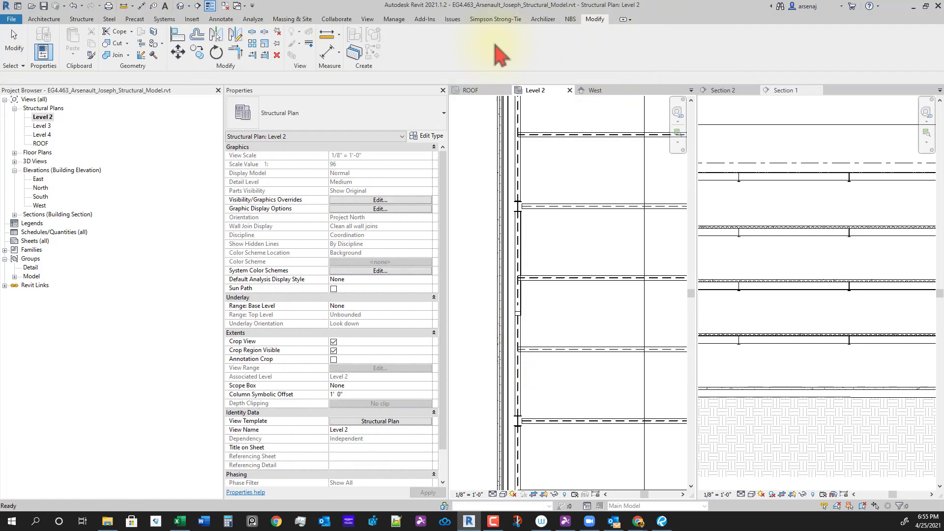
left_click(235, 35)
scroll(559, 292, "up", 2)
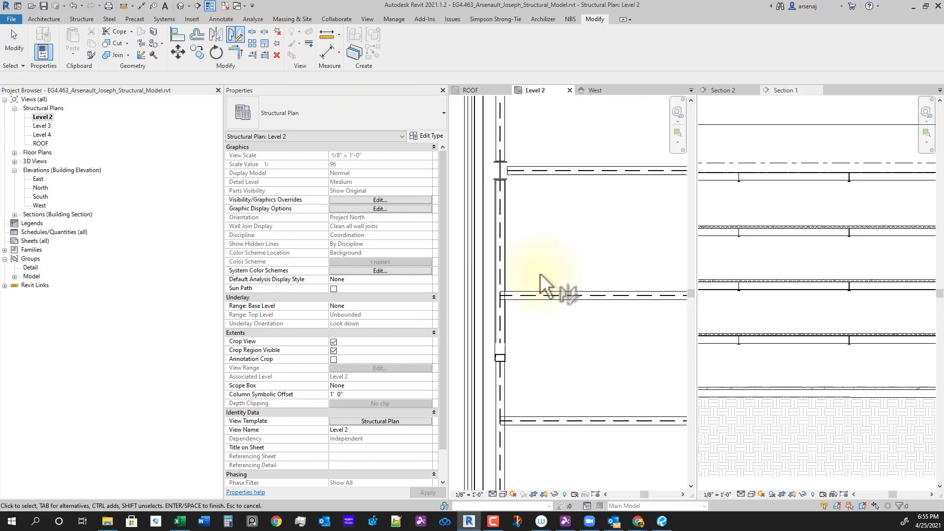
mouse_move(552, 289)
middle_mouse_down()
mouse_move(566, 294)
mouse_move(575, 358)
mouse_move(550, 316)
middle_mouse_up()
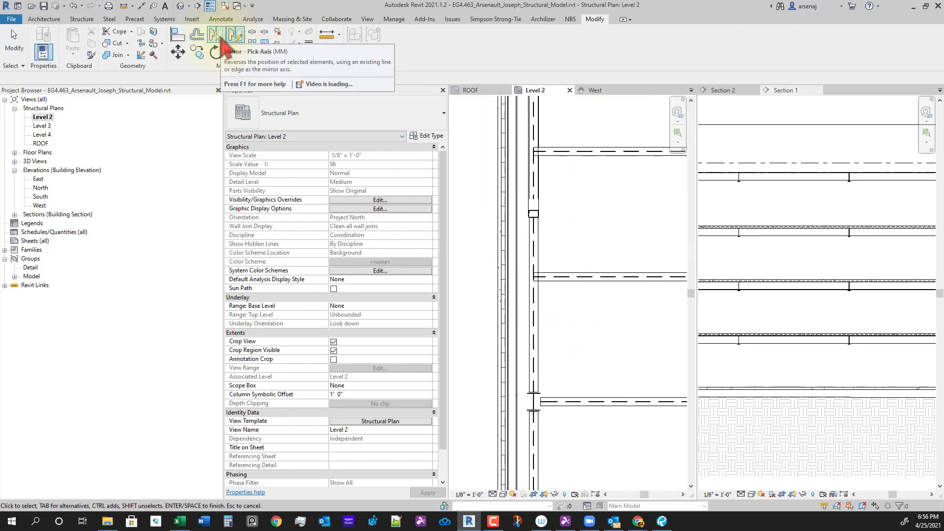
middle_click_drag(622, 353, 630, 347)
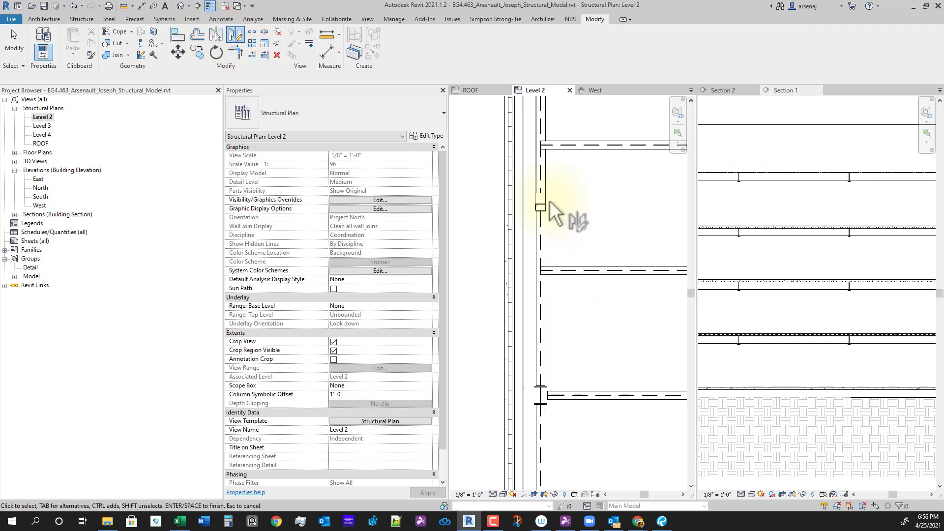
Mirror a copy of the HSS8X8X1/2 brace about a horizontal axis drawn through its end near mid-bay
key("Tab")
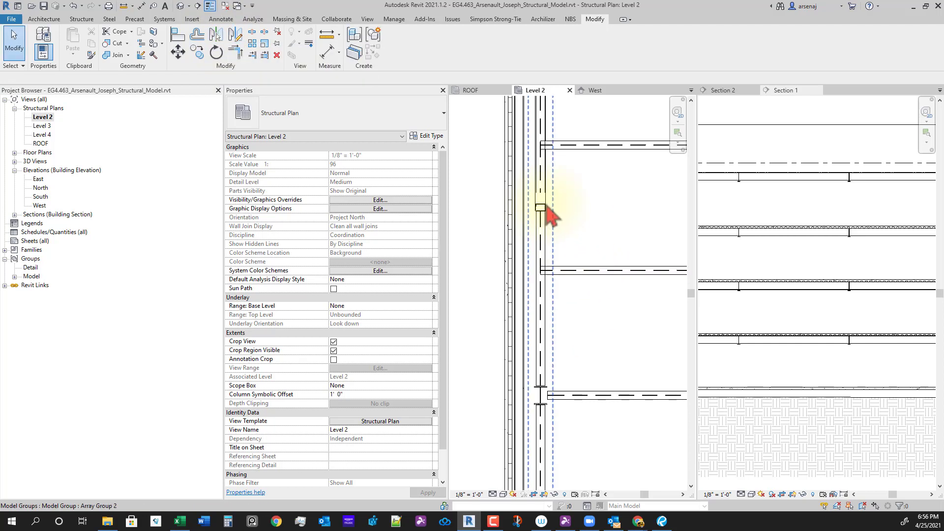
left_click(544, 209)
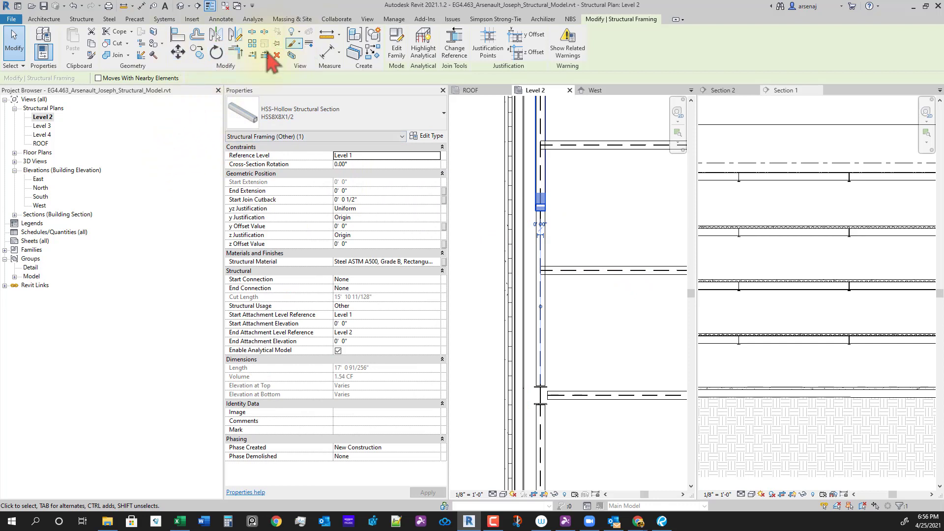
left_click(235, 34)
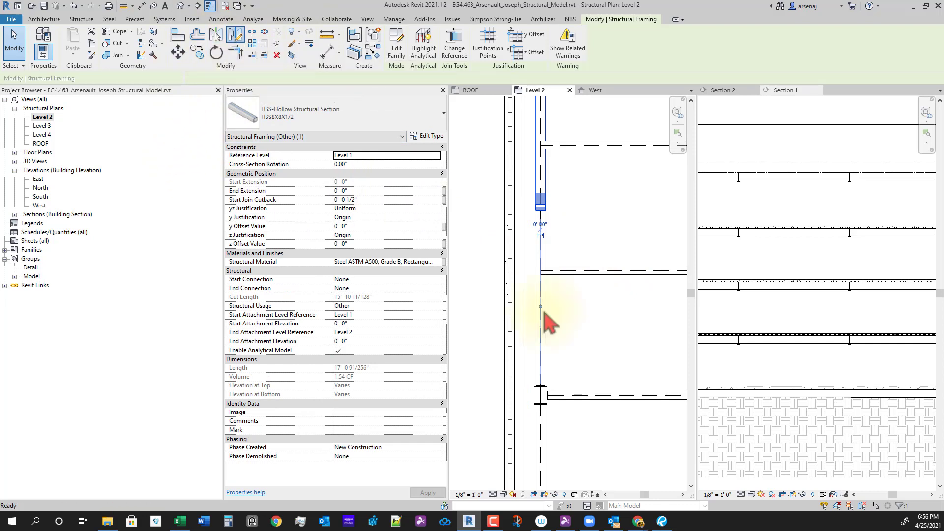
scroll(550, 268, "up", 3)
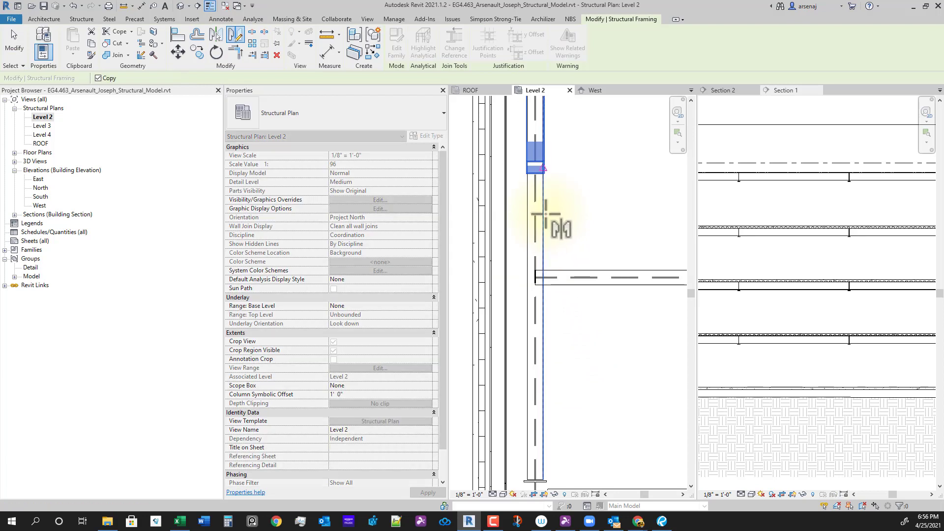
middle_click_drag(539, 243, 604, 256)
scroll(604, 256, "down", 1)
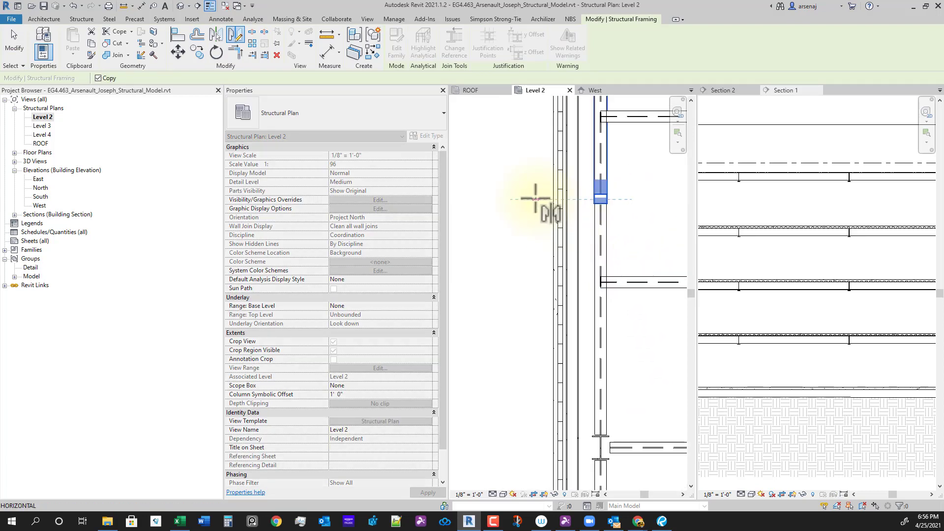
left_click(514, 325)
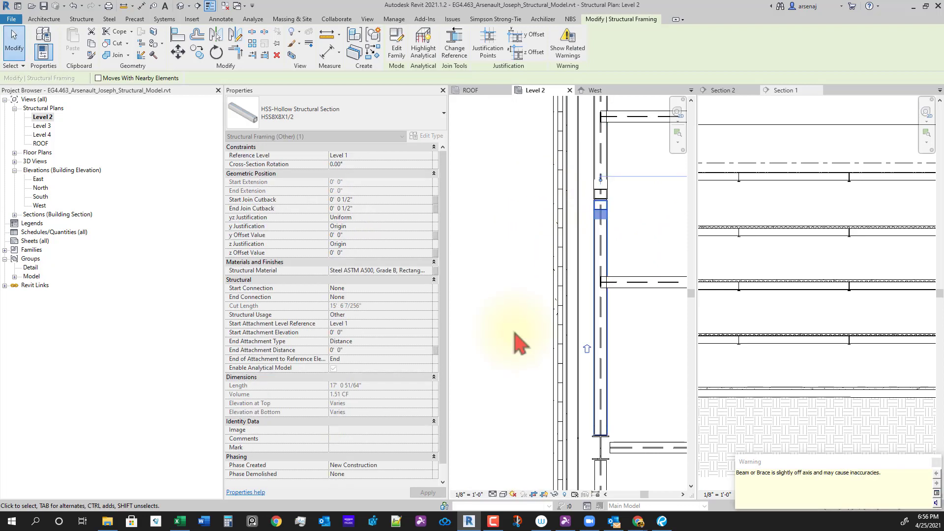
scroll(646, 422, "up", 5)
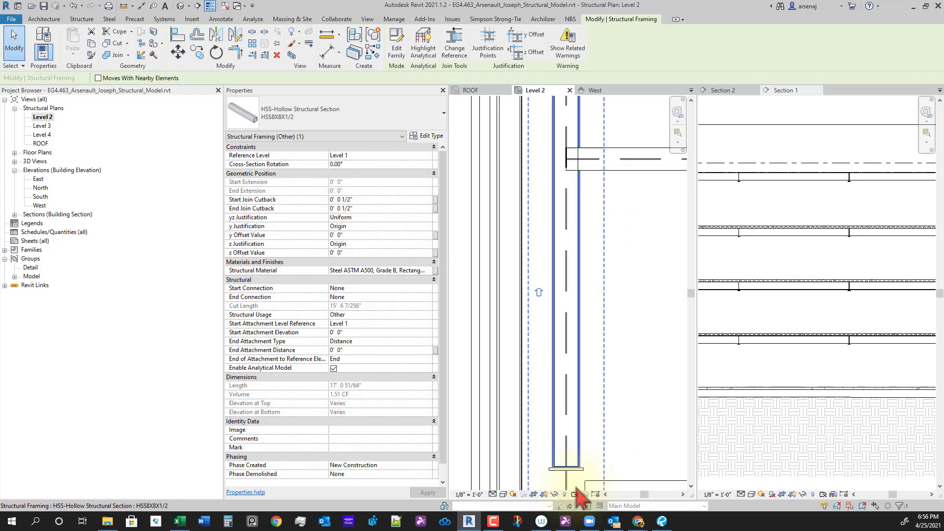
key("Escape")
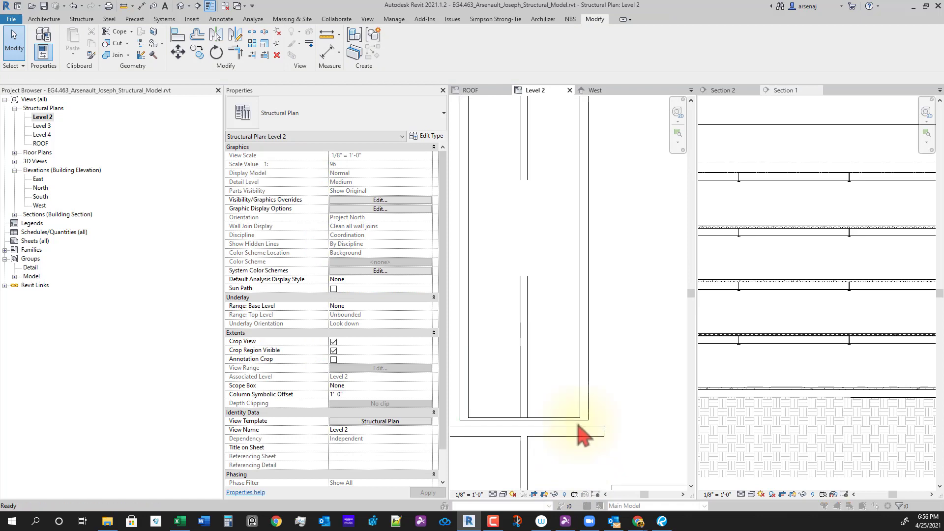
key("d")
key("a")
key("Escape")
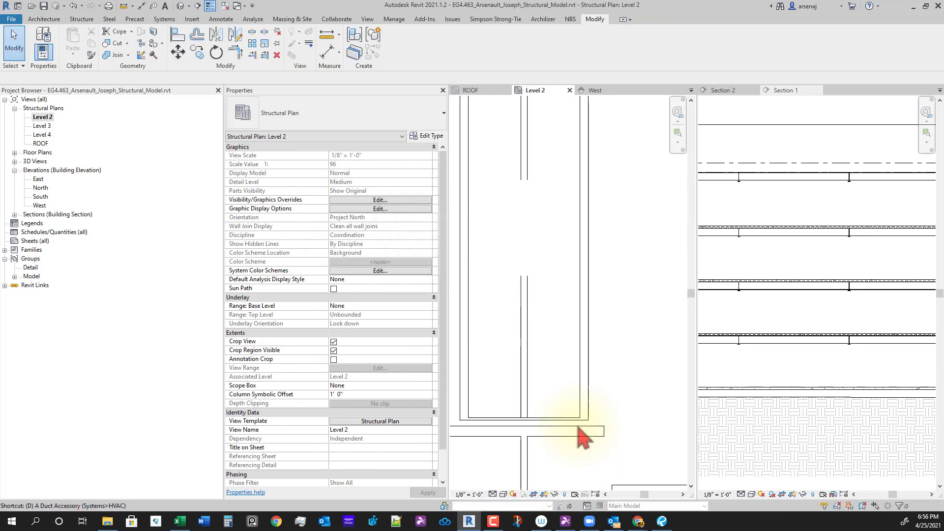
key("d")
key("i")
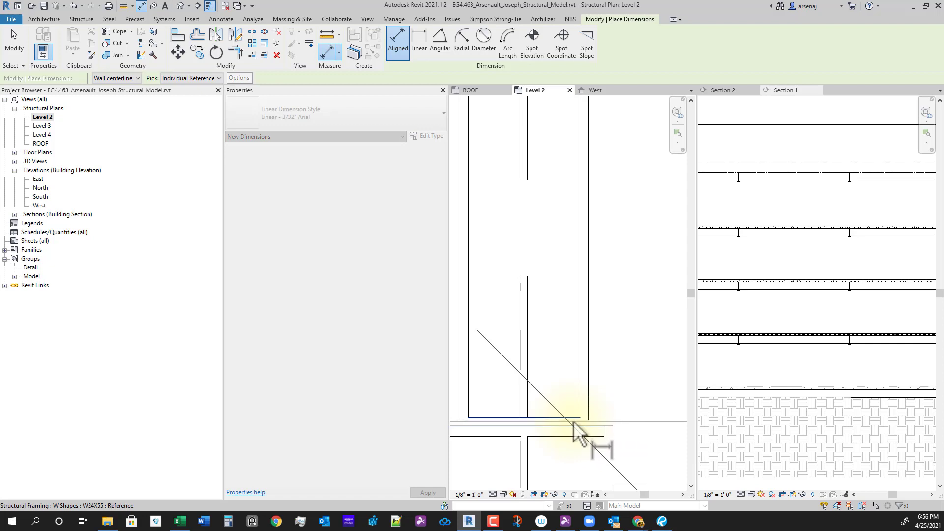
scroll(573, 422, "up", 5)
scroll(575, 406, "down", 5)
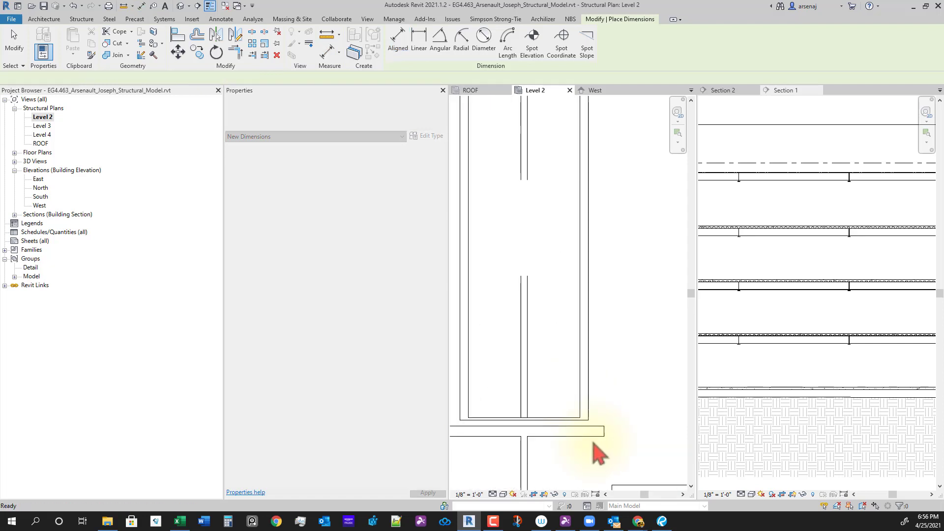
key("Escape")
key("Escape")
Place an aligned dimension between the W14X61 column's web centerline and the side edge of the HSS brace in the Level 2 plan
key("d")
key("i")
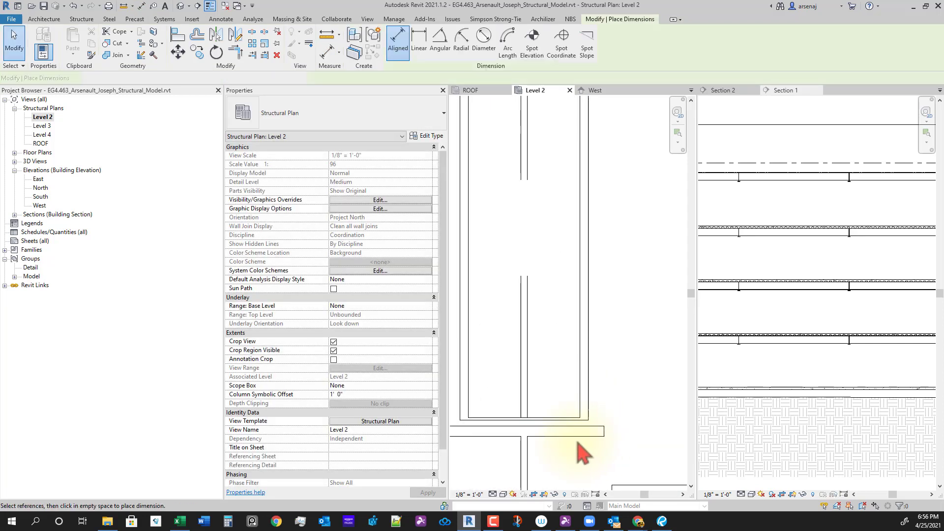
scroll(579, 445, "down", 3)
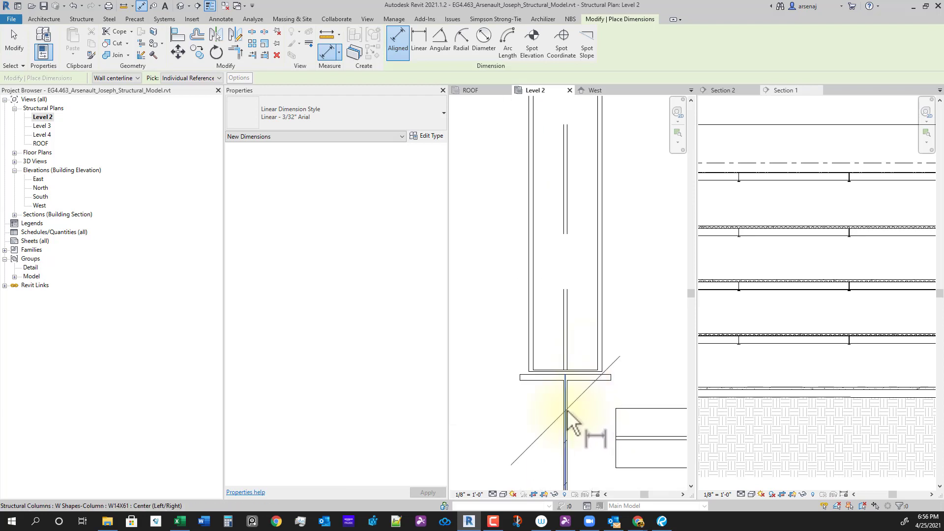
left_click(569, 415)
left_click(529, 288)
scroll(528, 288, "down", 2)
middle_click_drag(528, 288, 545, 355)
left_click(511, 293)
key("Escape")
key("Escape")
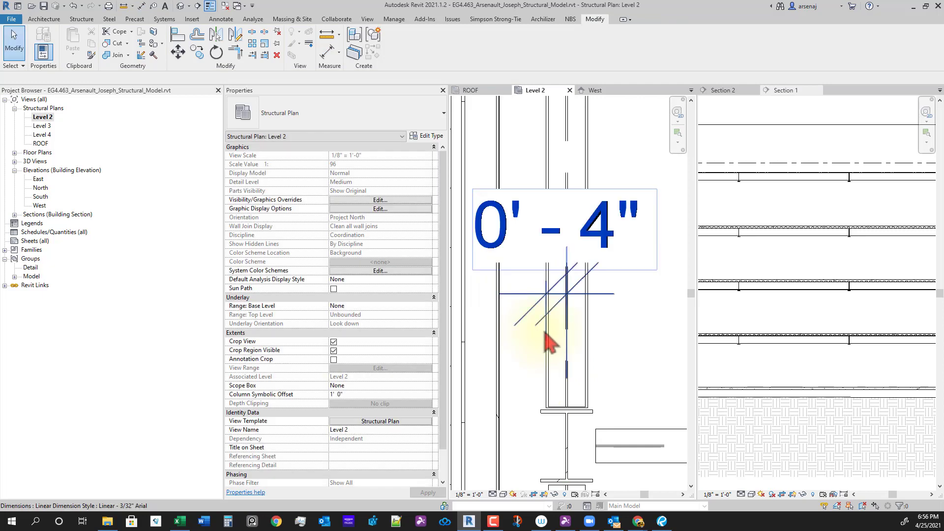
Delete the aligned dimension between the column centerline and the brace edge
left_click(544, 352)
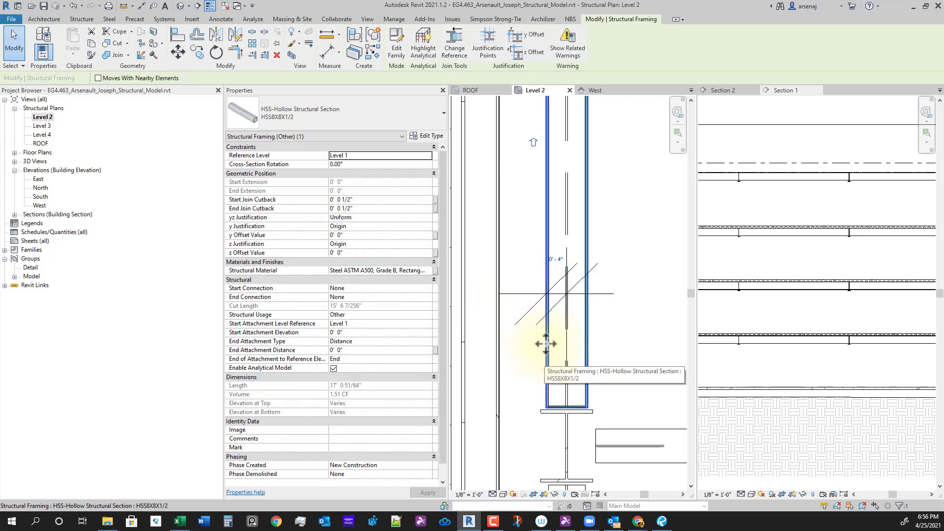
left_click(527, 297)
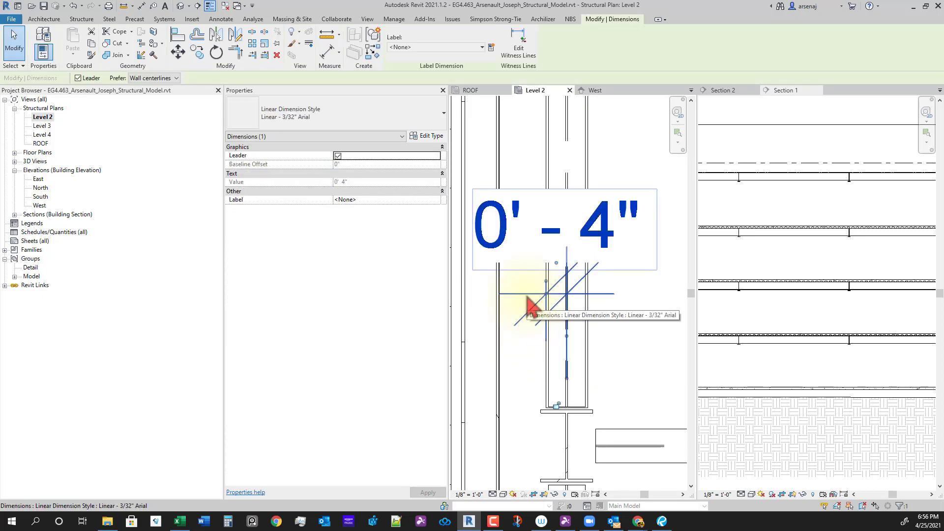
key("Delete")
Examine where the two mirrored braces meet in the Level 2 plan and the West elevation, and select the left-hand brace
scroll(586, 317, "up", 2)
scroll(586, 317, "up", 3)
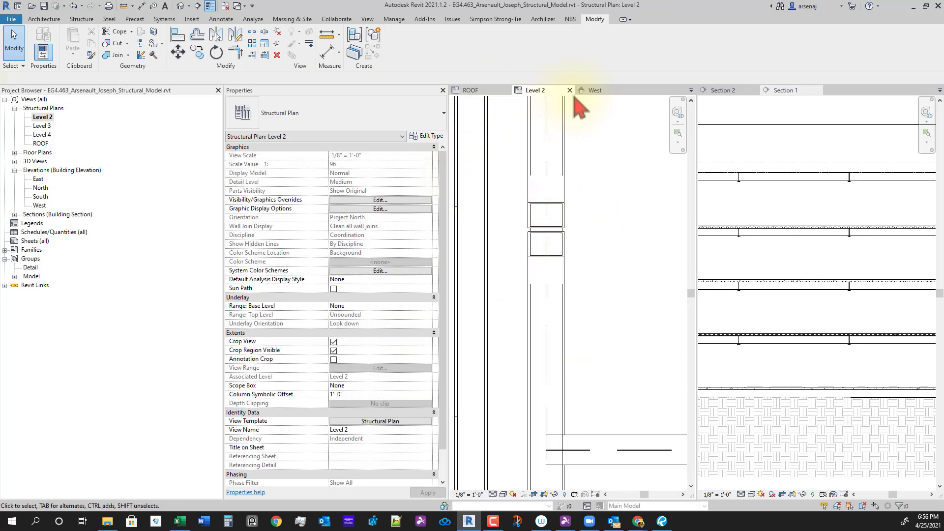
left_click(593, 91)
scroll(617, 344, "up", 5)
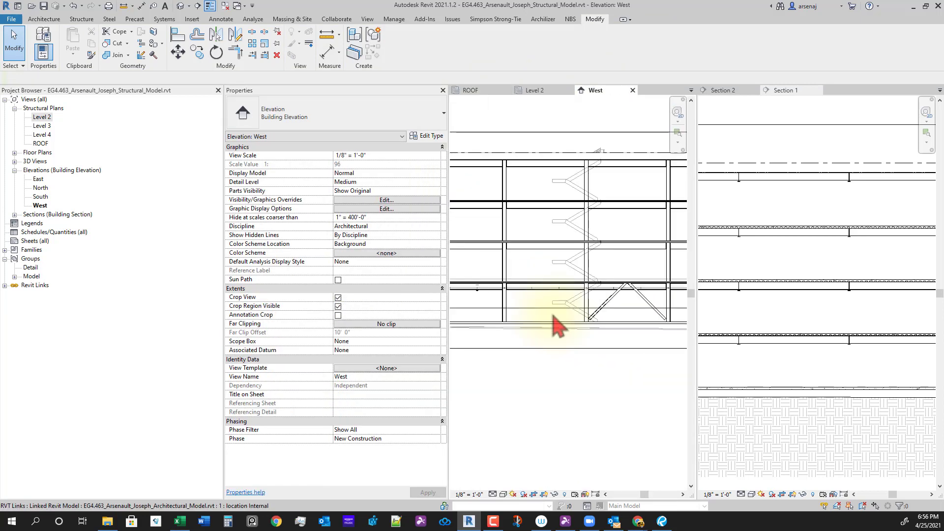
middle_click_drag(626, 320, 644, 327)
scroll(569, 283, "up", 3)
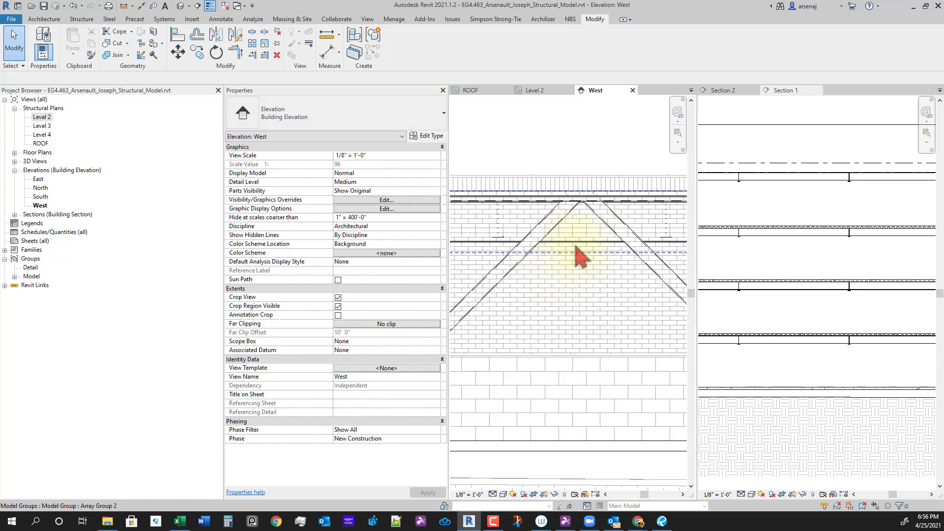
left_click(575, 224)
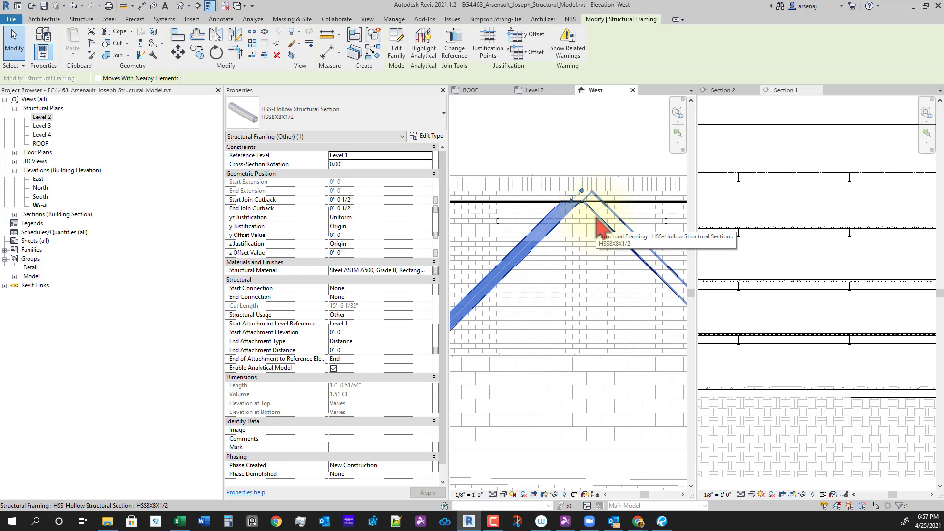
Review the brace's options for End Attachment Type, End of Attachment to Reference Element, and End Connection
left_click(382, 343)
left_click(427, 341)
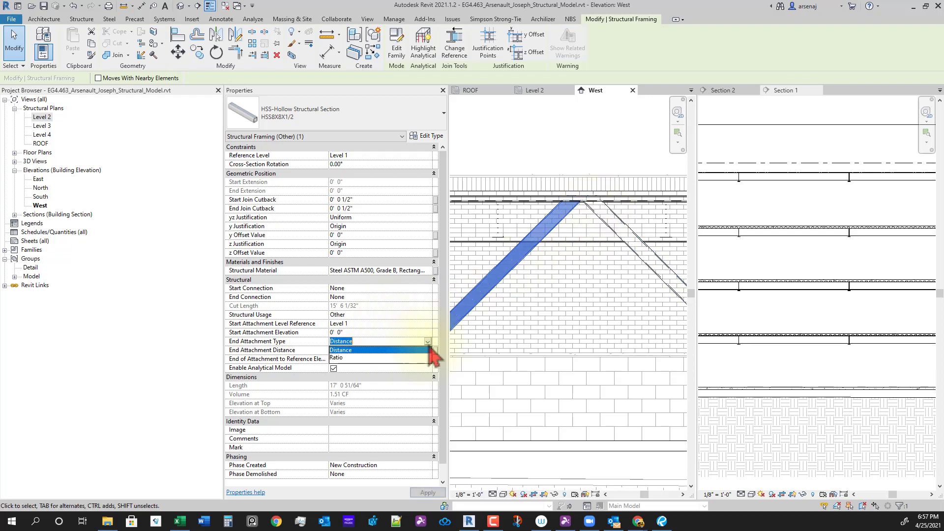
left_click(429, 349)
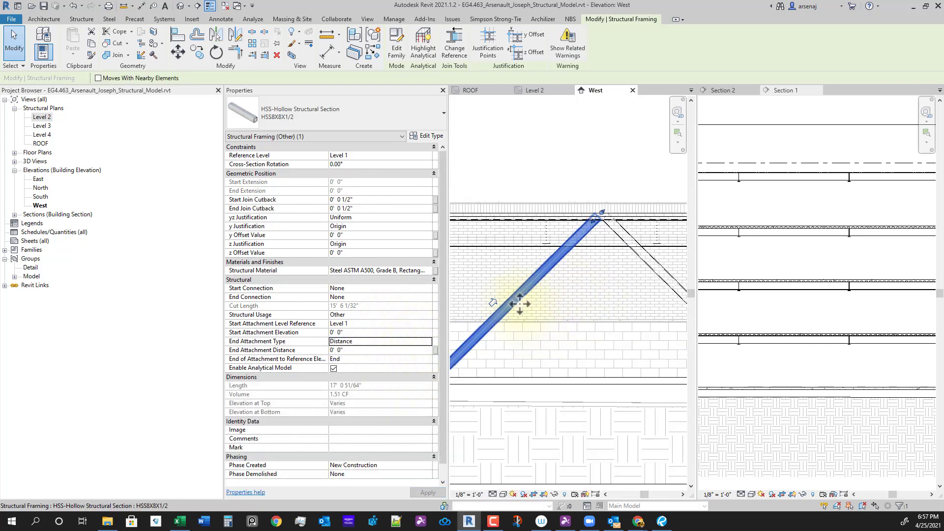
key("Escape")
left_click(528, 291)
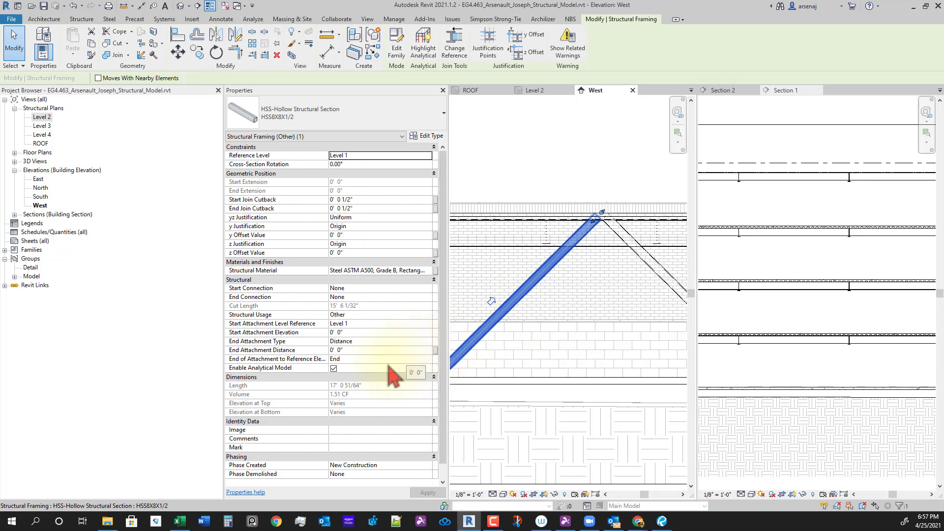
left_click(428, 359)
left_click(428, 364)
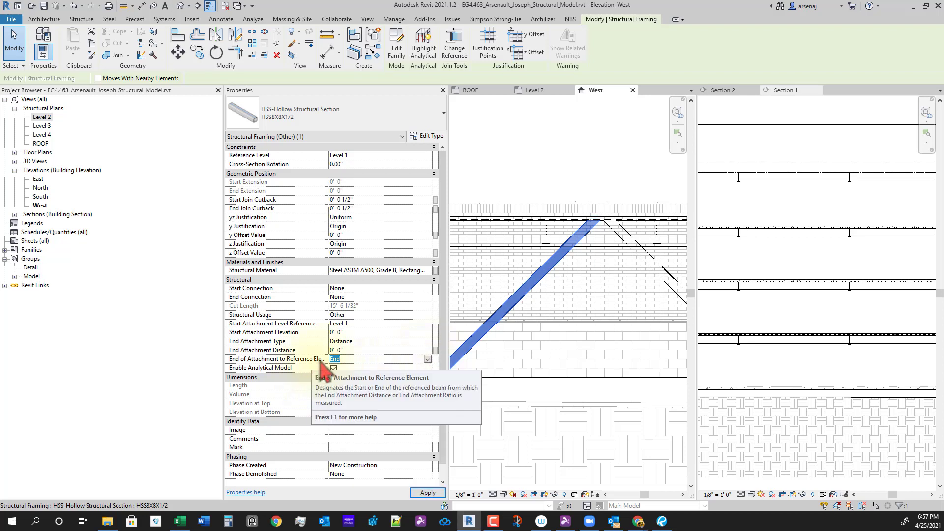
left_click(427, 344)
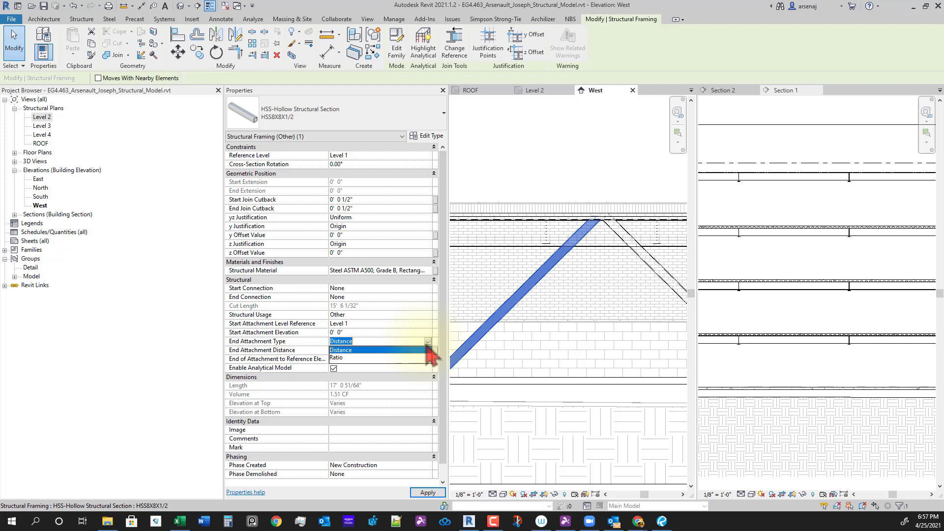
left_click(426, 350)
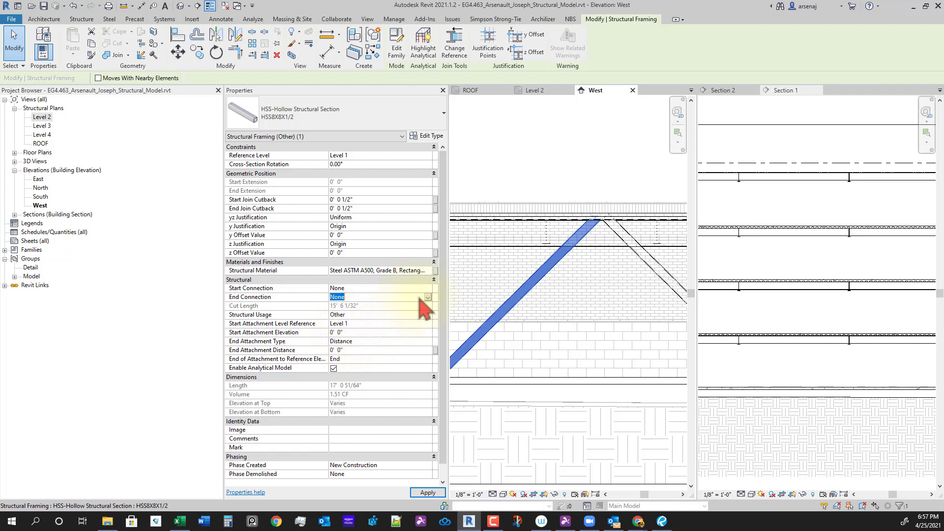
left_click(428, 298)
left_click(428, 298)
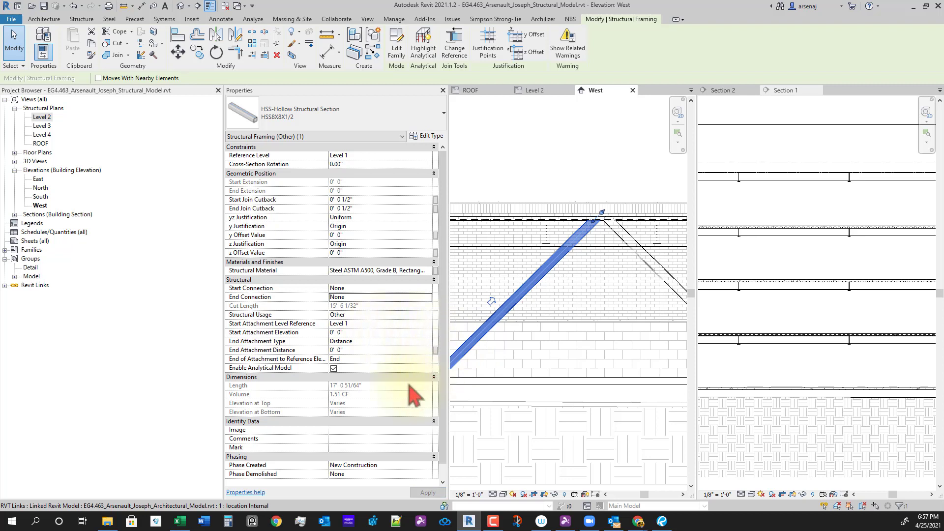
Set the left-hand brace's End Attachment Type to Ratio with an end attachment ratio of 0.5
left_click(428, 342)
left_click(427, 342)
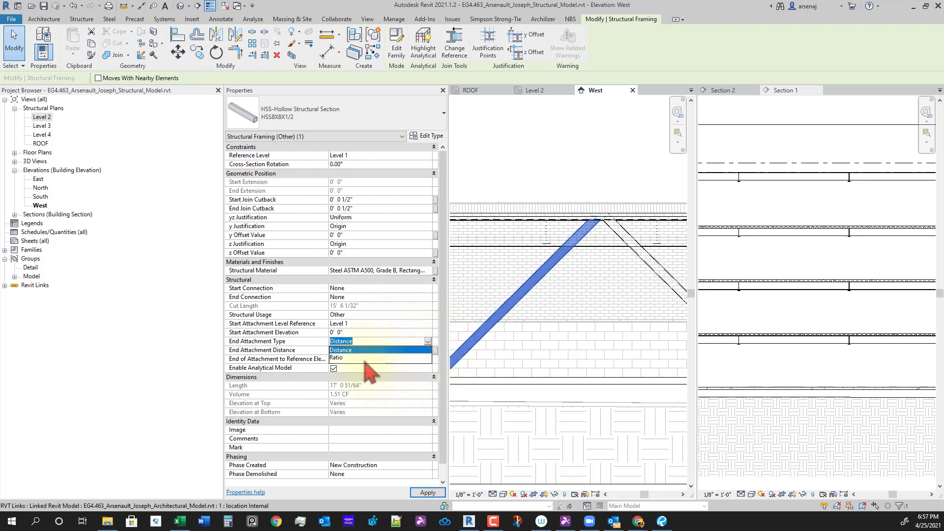
left_click(365, 359)
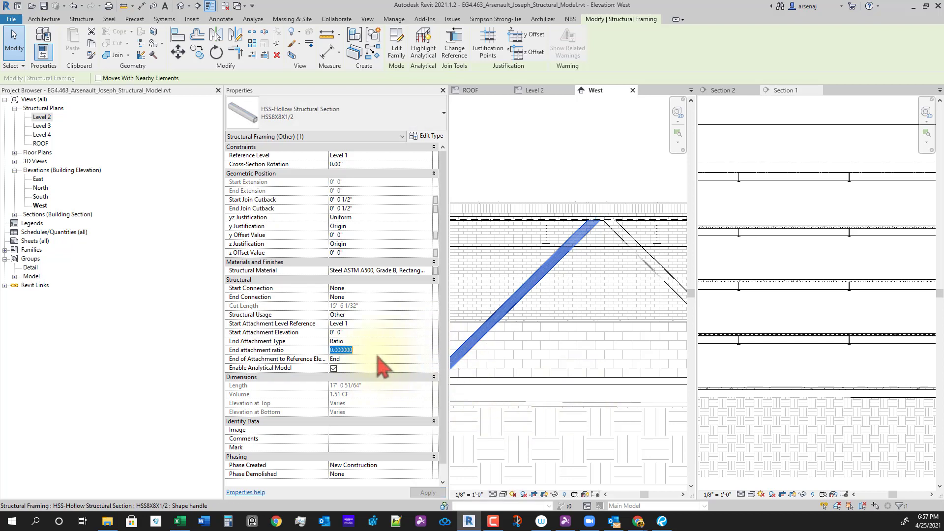
key("Return")
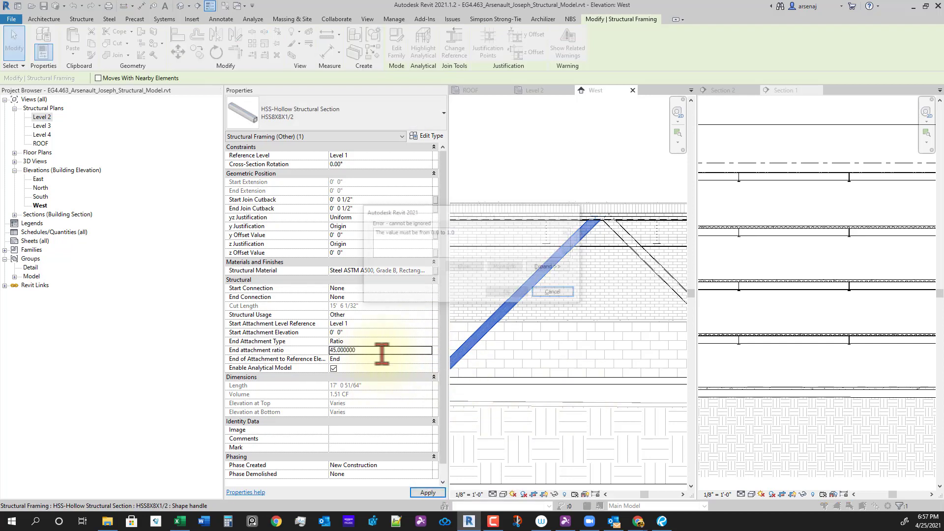
left_click(553, 294)
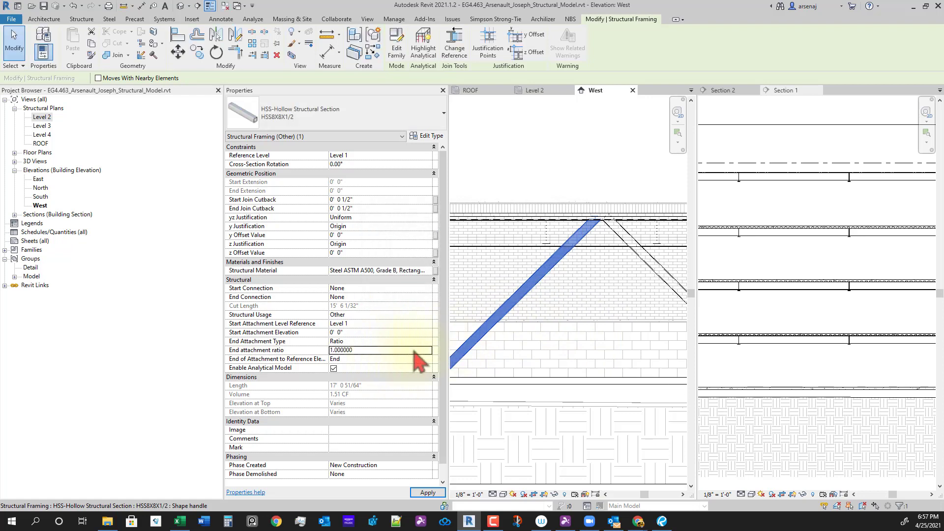
left_click(365, 350)
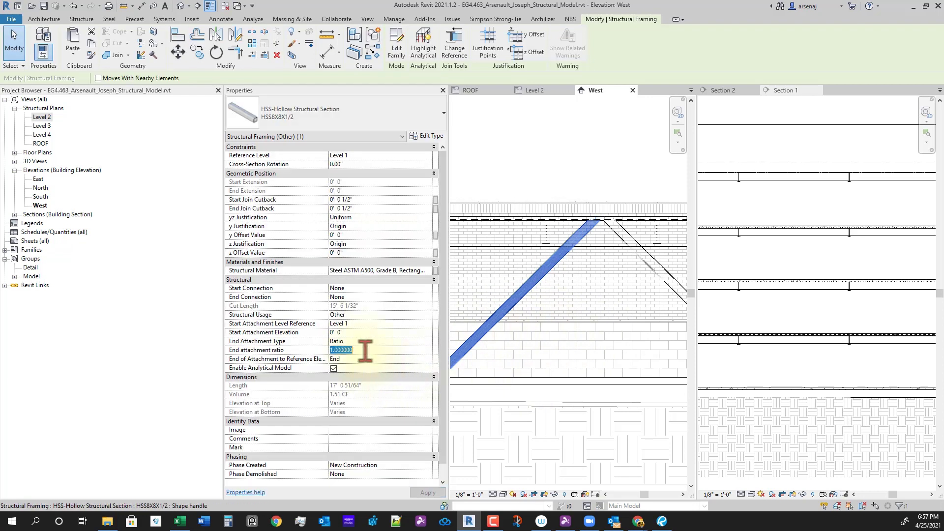
type(".5")
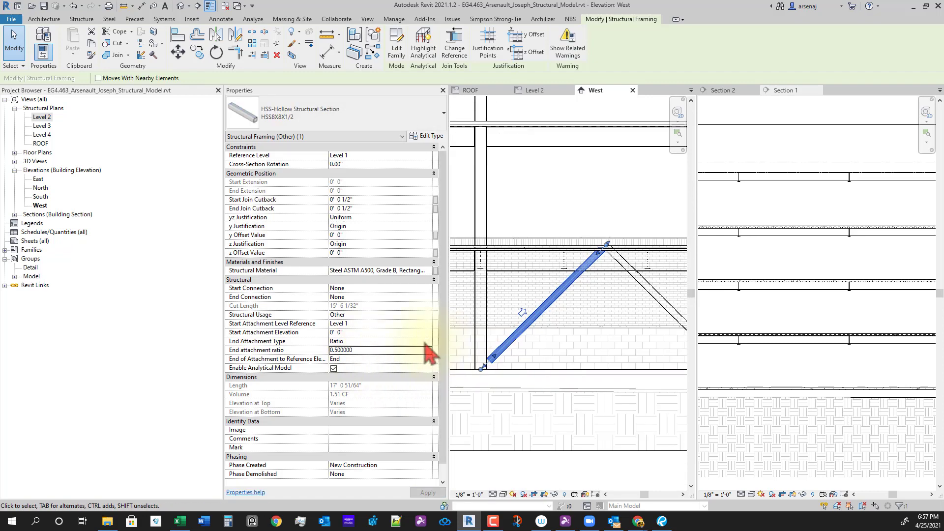
Switch the brace's End Attachment Type to Distance and set its End Attachment Distance to 6'
left_click(427, 342)
left_click(385, 359)
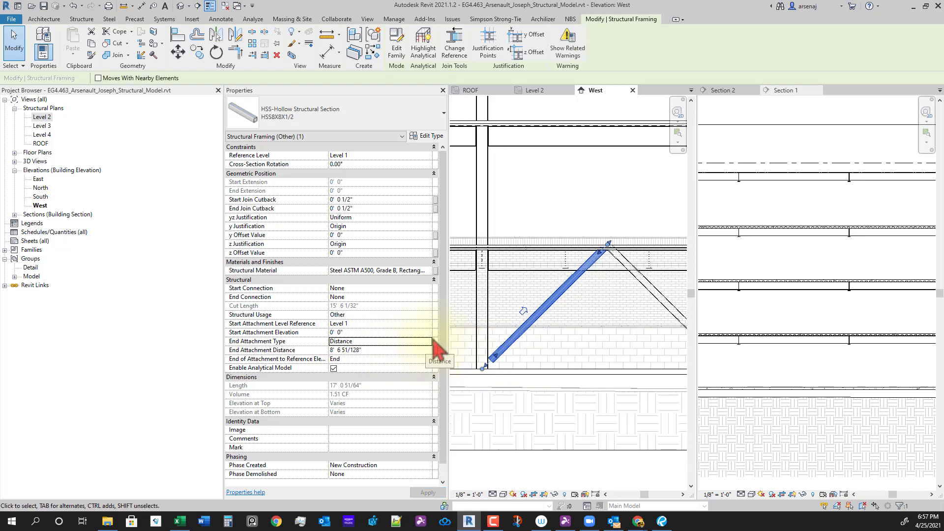
left_click(408, 350)
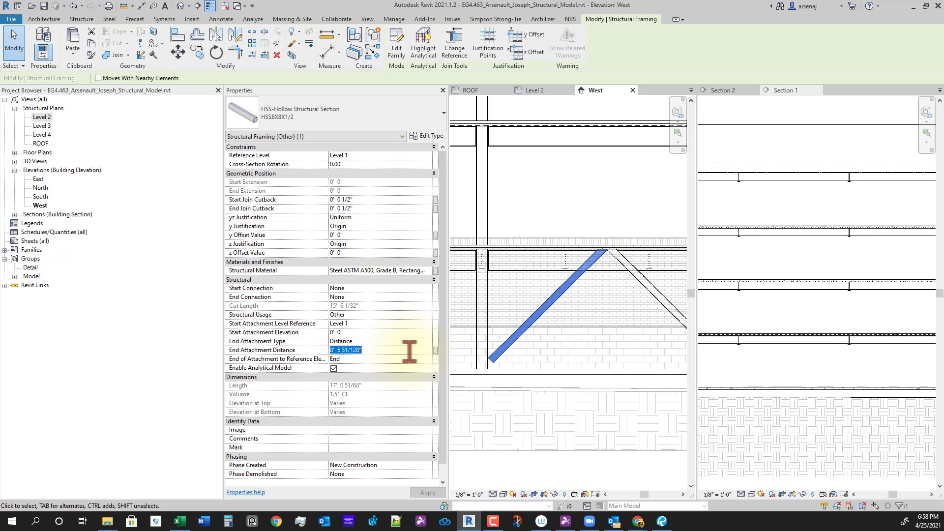
key("Return")
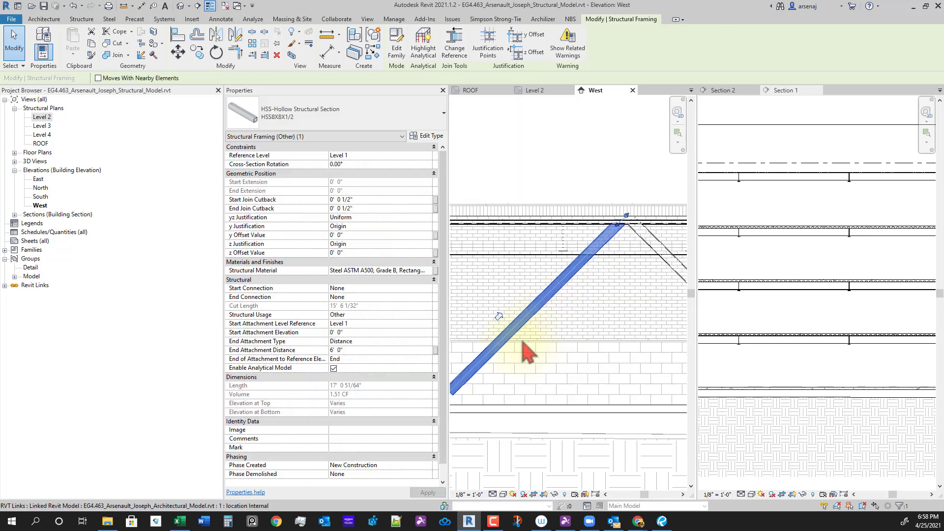
Inspect the brace's upper end at the Level 2 beam in the West elevation, and reselect the brace to check its attachment properties
middle_click_drag(633, 209, 591, 263)
scroll(591, 263, "up", 3)
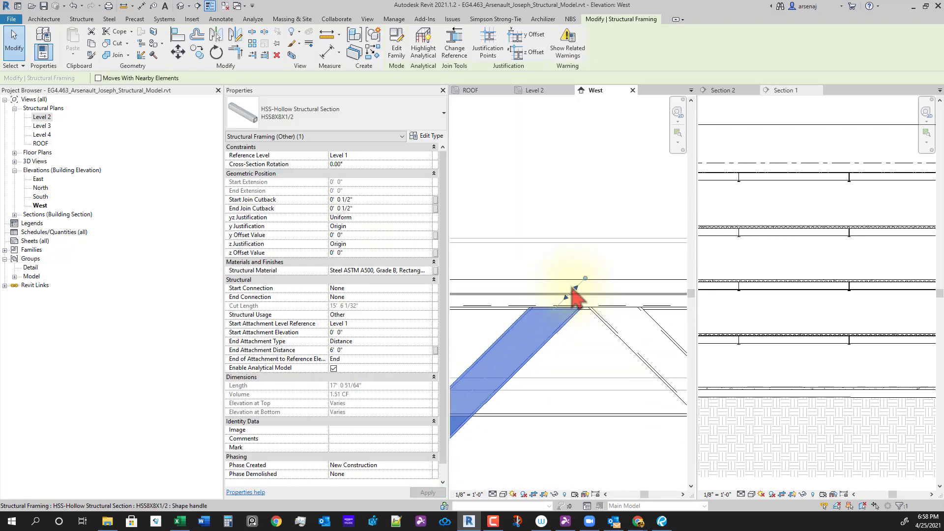
scroll(584, 295, "down", 1)
mouse_move(578, 349)
middle_mouse_down()
mouse_move(575, 368)
mouse_move(603, 281)
middle_mouse_up()
middle_click_drag(512, 376, 538, 365)
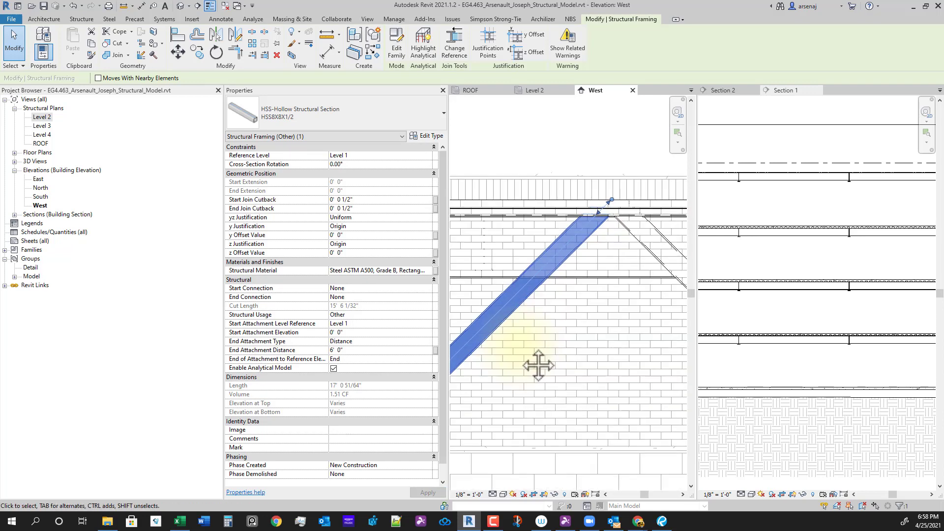
scroll(516, 356, "down", 2)
scroll(561, 353, "down", 1)
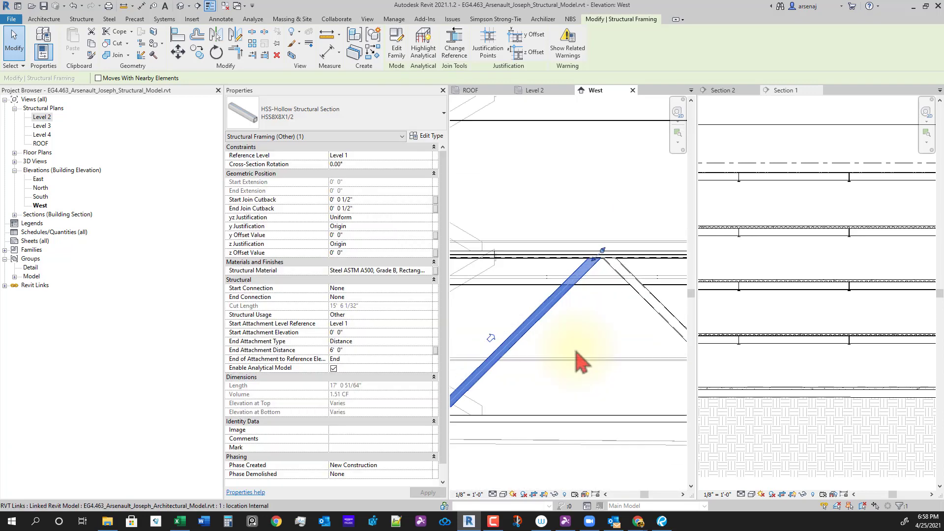
left_click(575, 358)
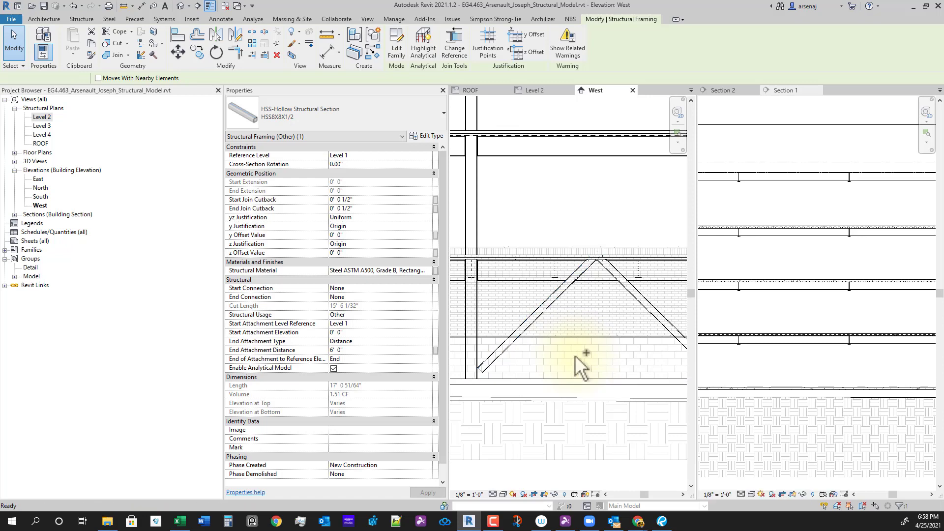
left_click(556, 306)
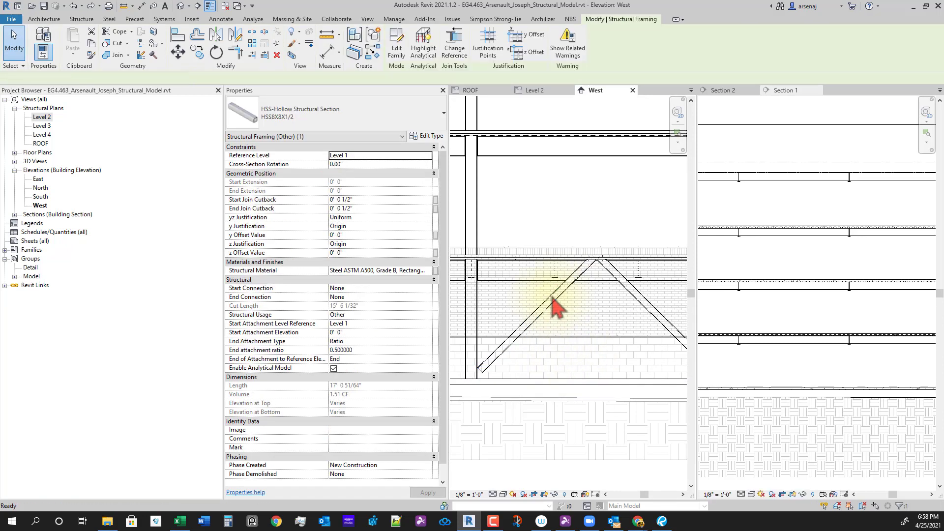
Check the left-hand brace's attachment properties, then undo and redo the mirrored right-hand brace
key("Escape")
left_click(555, 306)
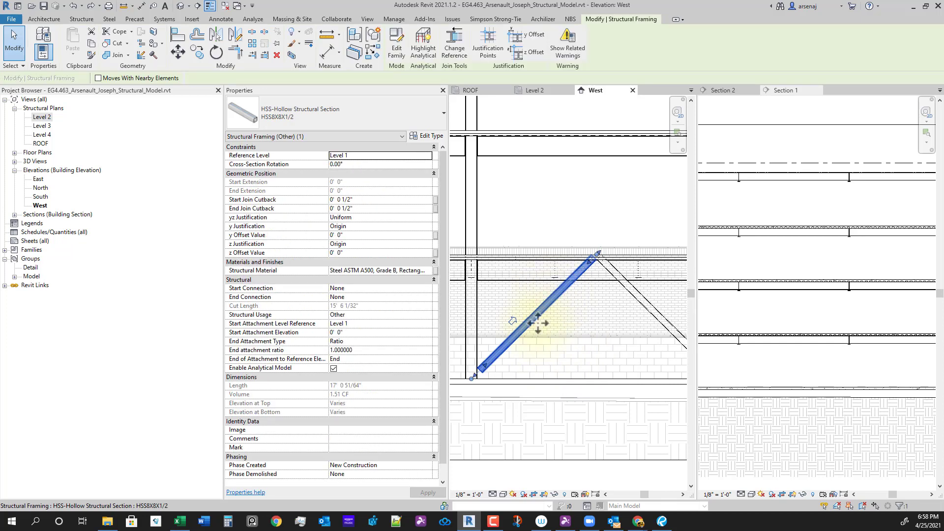
key("Escape")
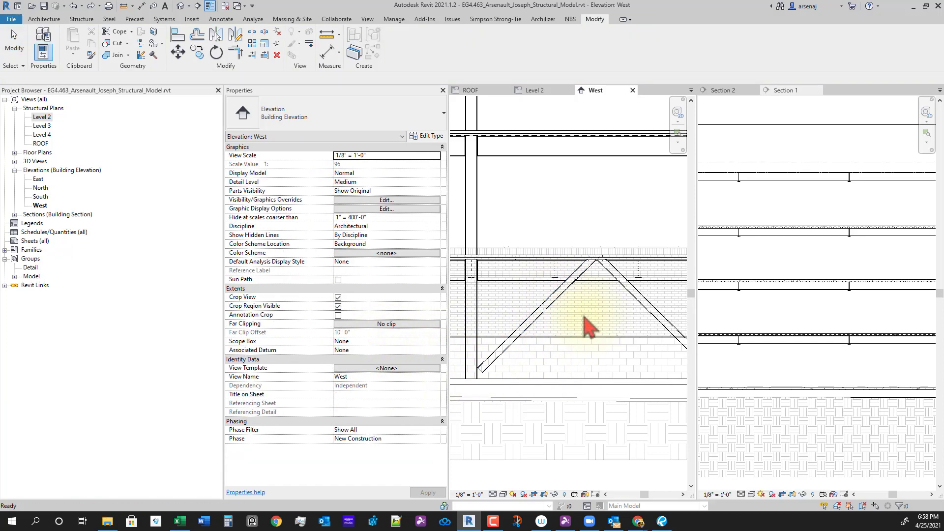
key("ctrl+z")
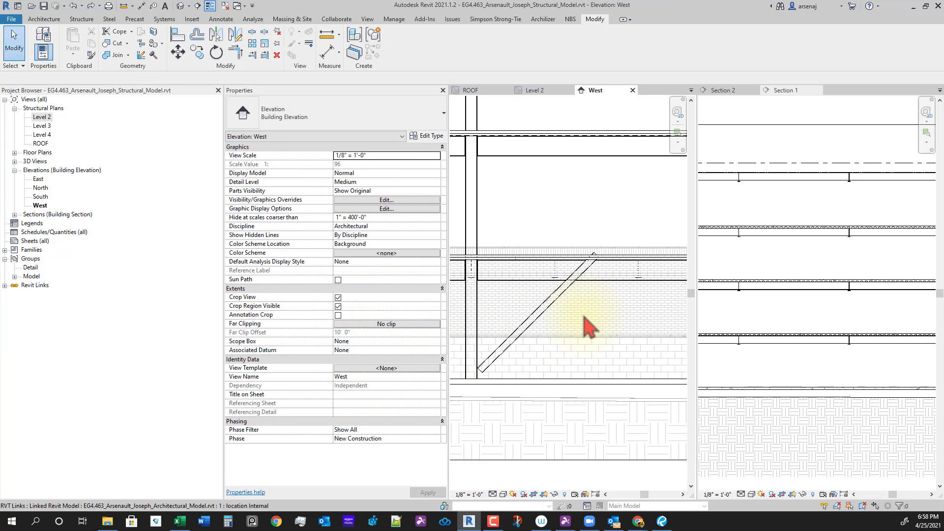
key("ctrl+y")
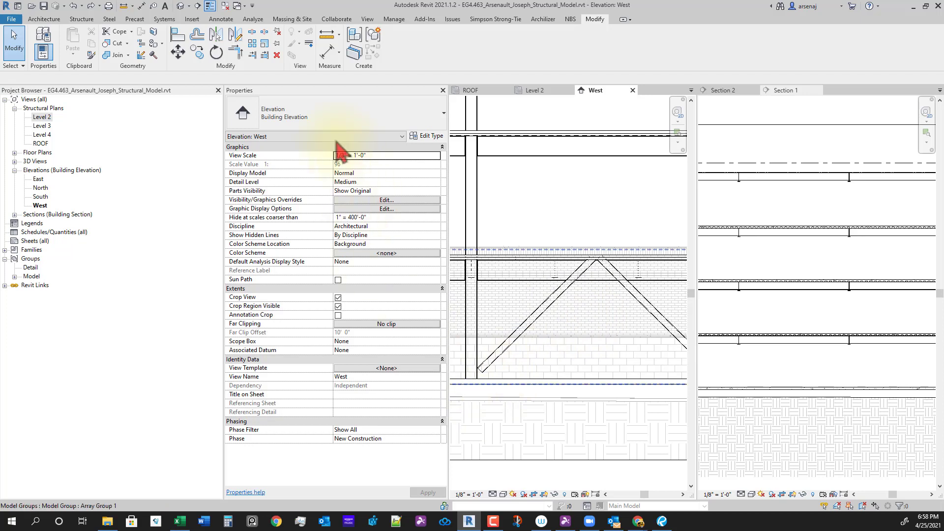
Trim the upper ends of both diagonal braces to the bottom edge of the Level 2 W24X55 beam
left_click(252, 57)
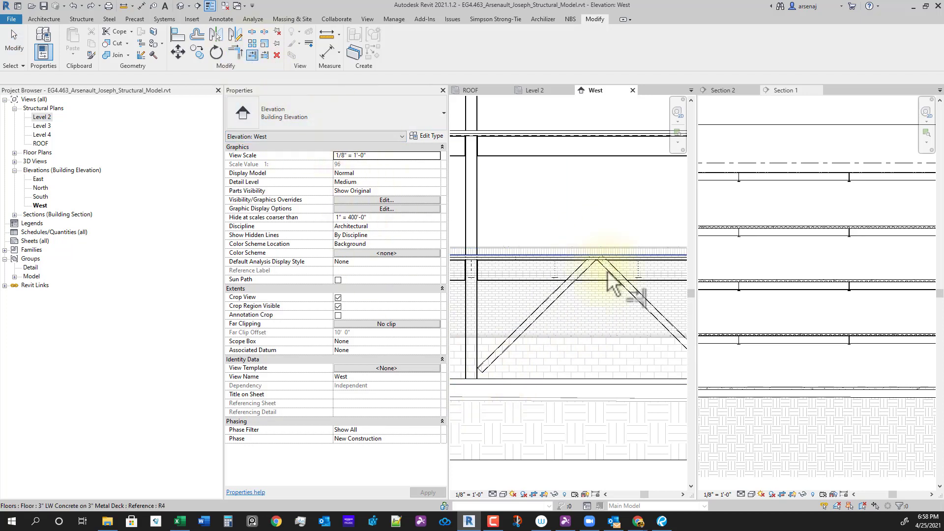
scroll(574, 300, "up", 3)
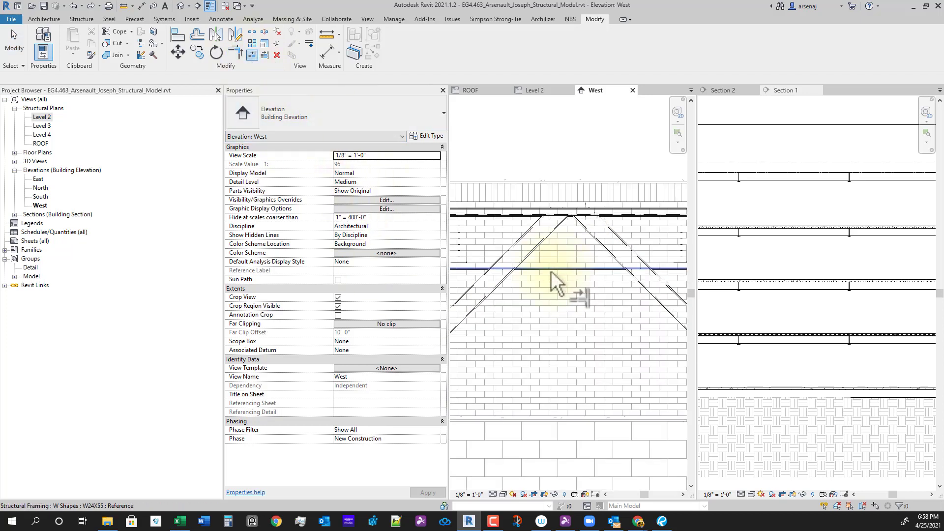
left_click(551, 270)
left_click(505, 295)
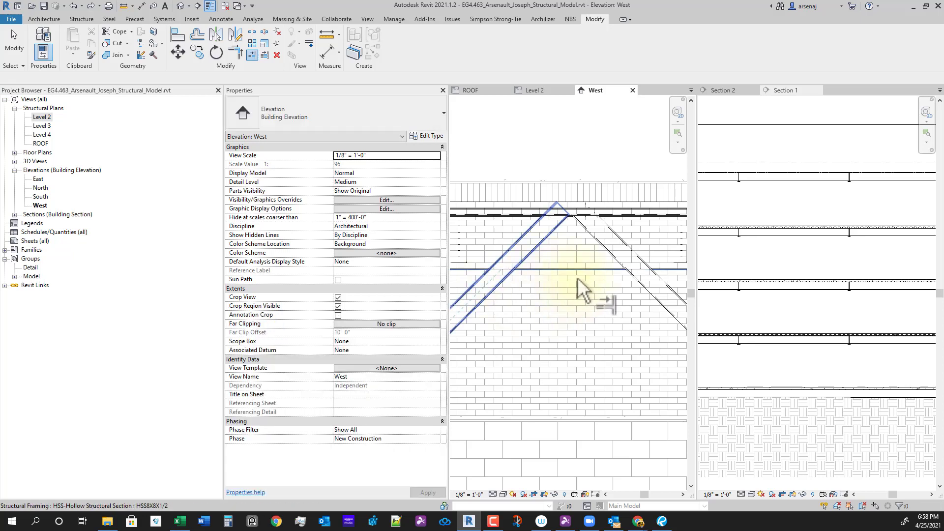
left_click(657, 312)
mouse_move(654, 314)
middle_mouse_down()
mouse_move(641, 339)
mouse_move(624, 345)
mouse_move(644, 329)
middle_mouse_up()
left_click(645, 318)
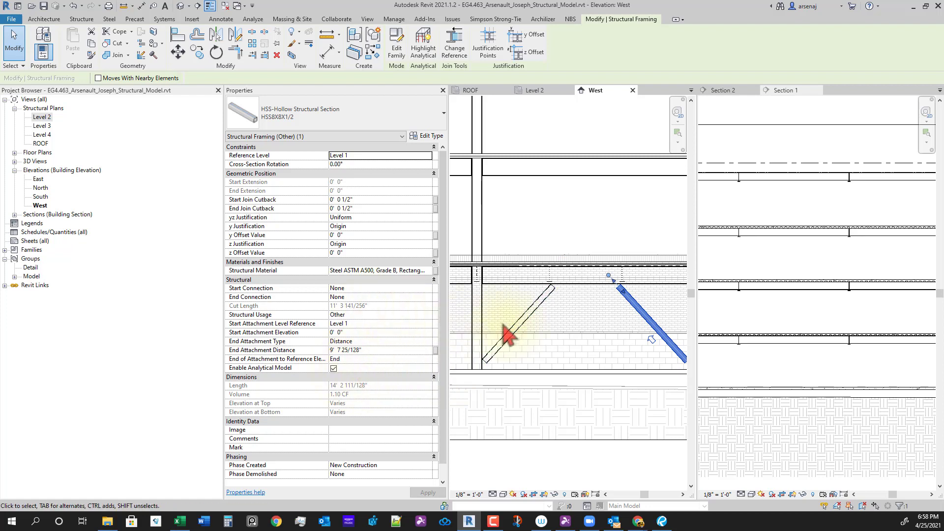
scroll(624, 290, "up", 4)
middle_click_drag(618, 242, 610, 246)
left_click(594, 259)
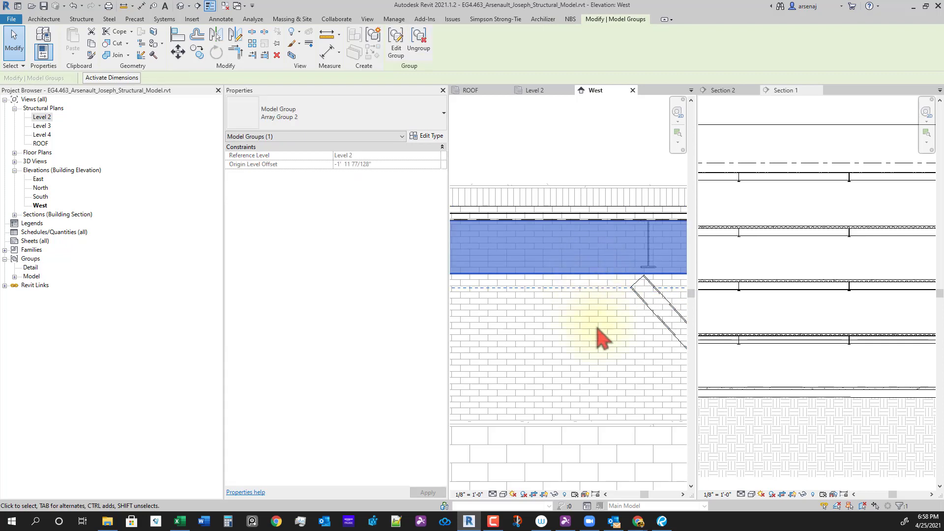
key("Escape")
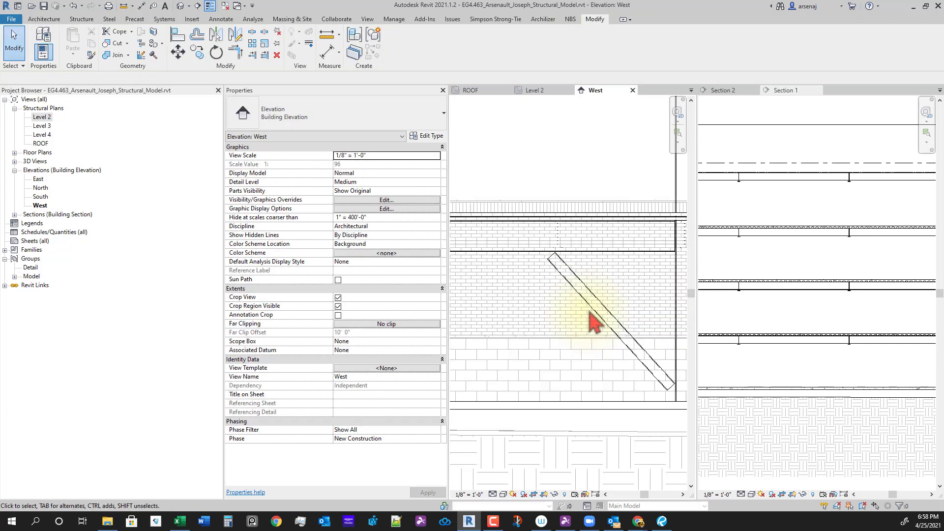
Group the two trimmed braces as a model group named Brace Frame 1
left_click(595, 322)
scroll(601, 333, "down", 1)
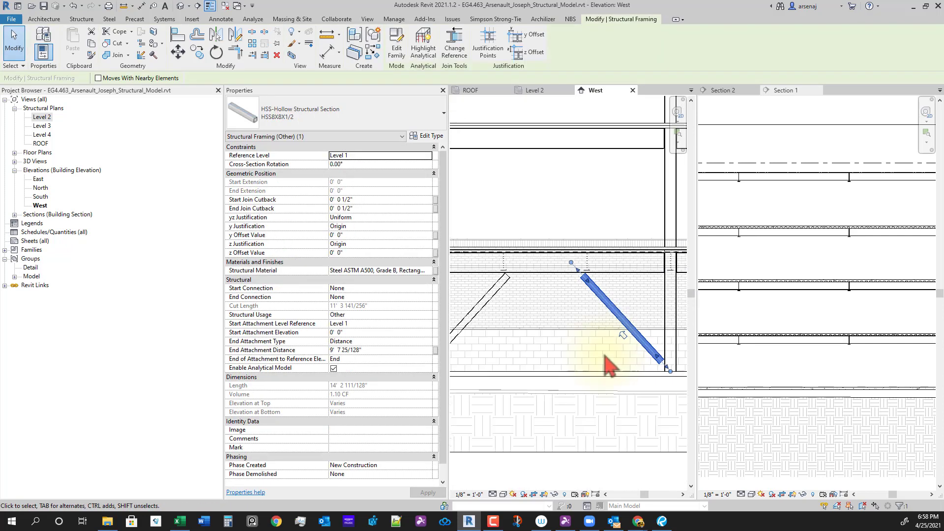
scroll(606, 356, "down", 1)
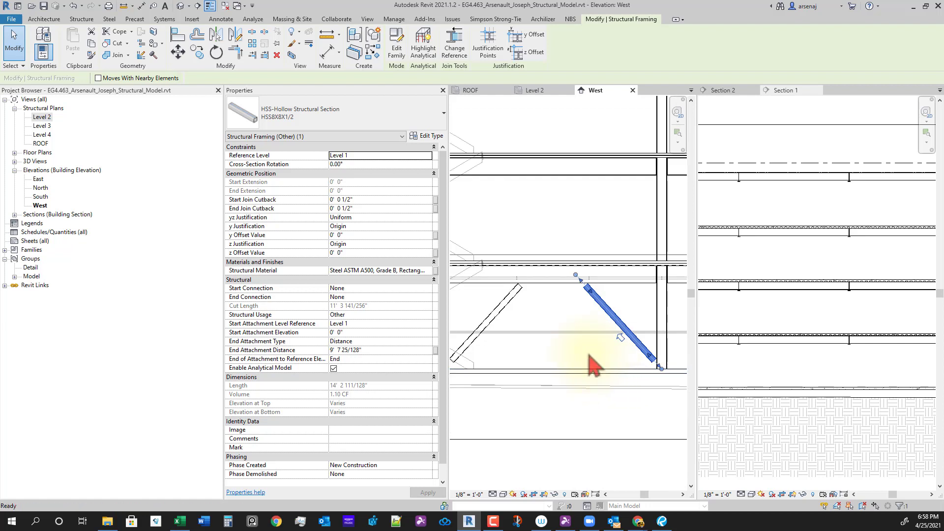
left_click(514, 314, "ctrl")
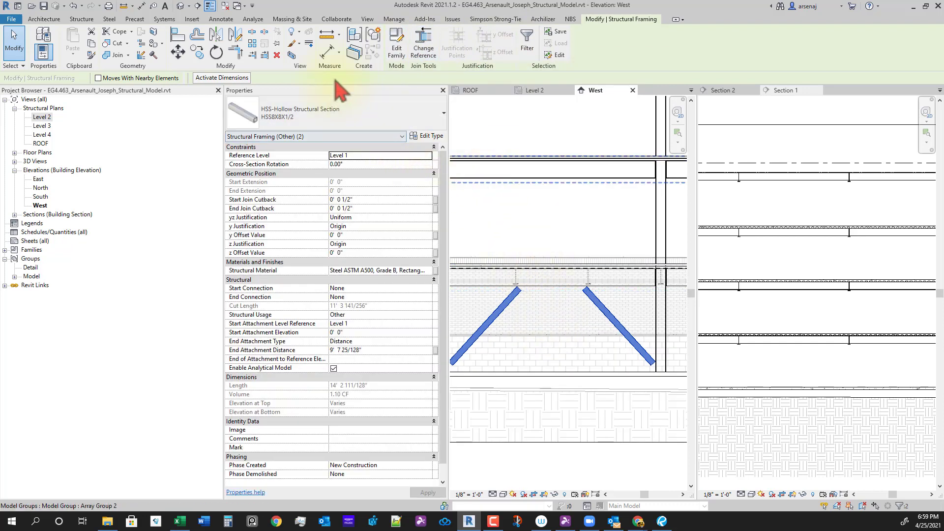
left_click(373, 35)
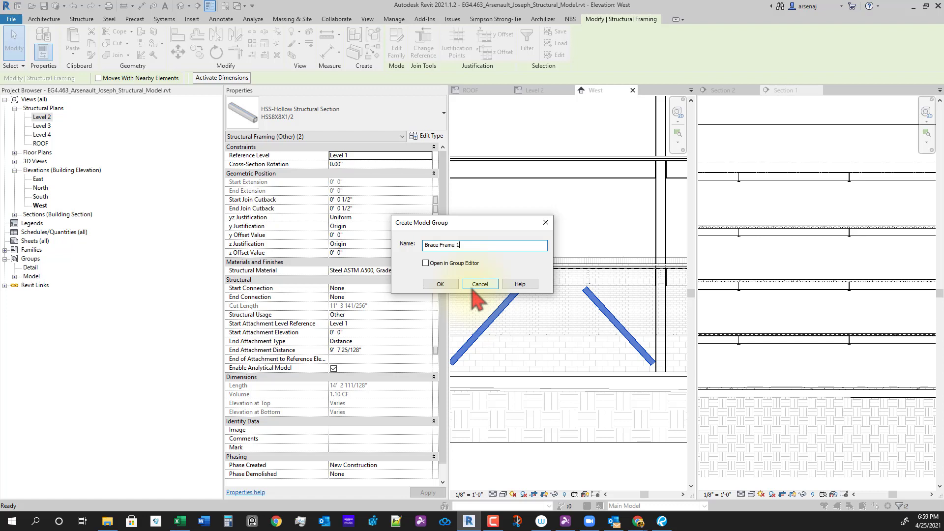
key("Return")
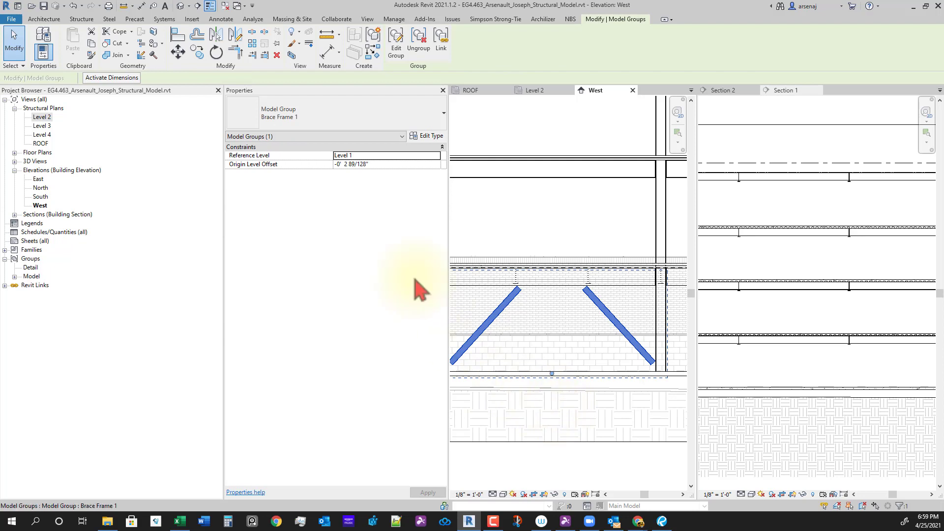
left_click(197, 51)
scroll(590, 394, "down", 4)
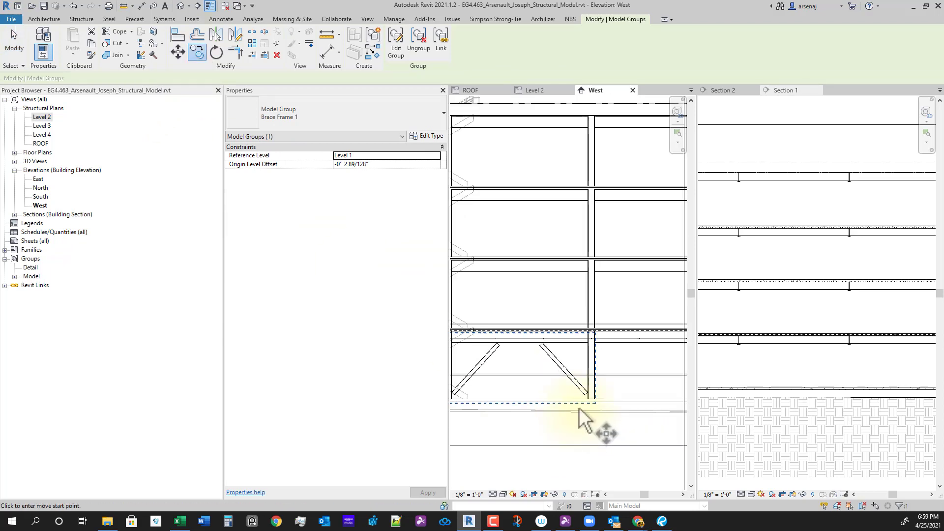
key("Escape")
Copy the Brace Frame 1 group to the clipboard and paste it aligned to Level 2, Level 3 and Level 4
scroll(579, 400, "up", 2)
left_click(542, 345)
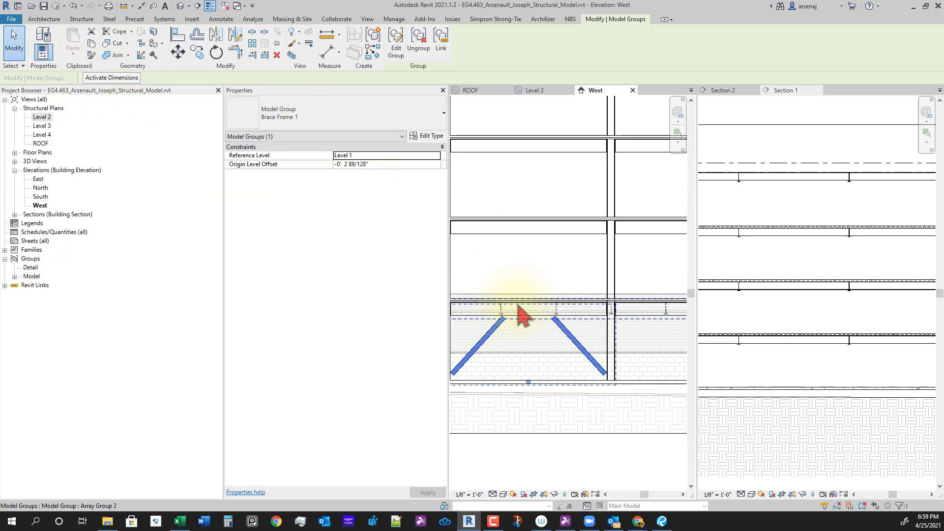
key("Escape")
left_click(73, 56)
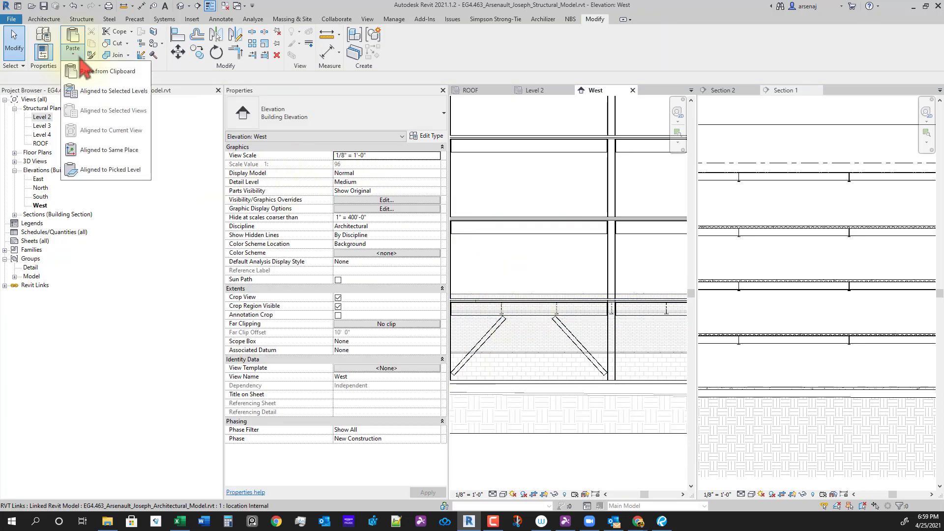
left_click(101, 79)
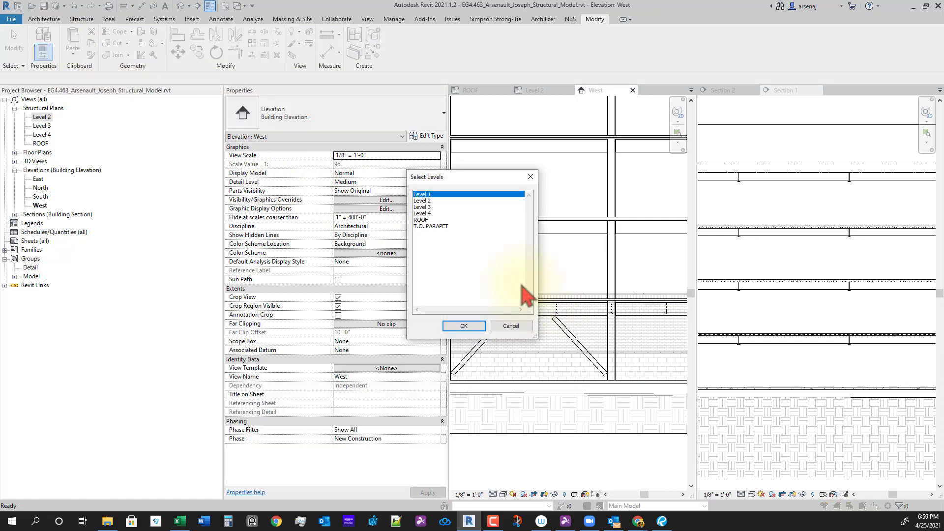
left_click(428, 202)
left_click(427, 214, "shift")
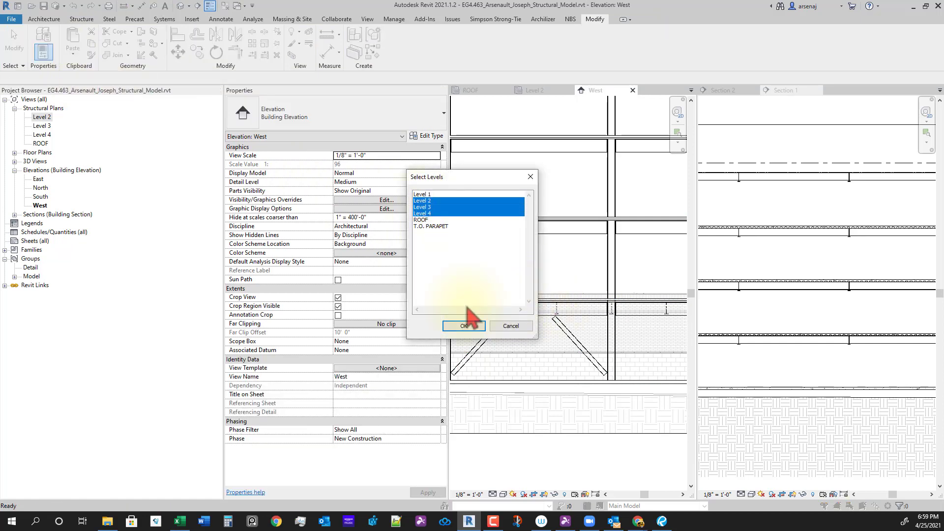
left_click(463, 328)
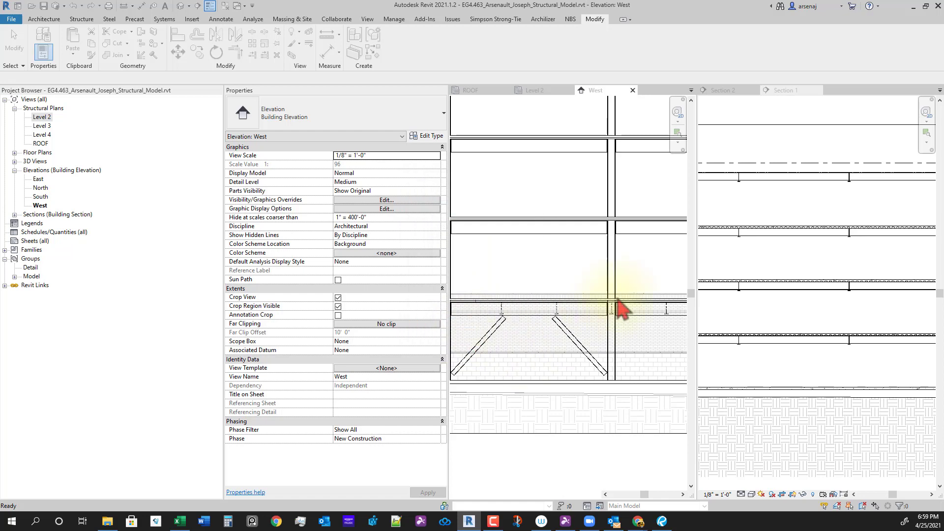
Examine the pasted brace frames where they meet the beams and columns on the upper levels of the West elevation
middle_click_drag(621, 290, 628, 433)
scroll(627, 432, "down", 1)
middle_click_drag(618, 355, 615, 310)
middle_click_drag(603, 394, 629, 343)
scroll(608, 320, "up", 1)
scroll(633, 222, "up", 6)
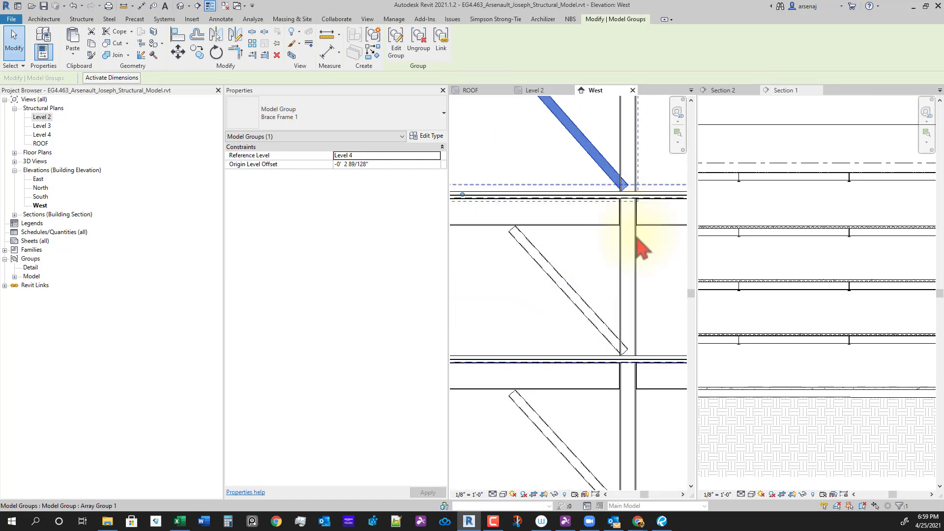
scroll(653, 334, "down", 4)
key("Escape")
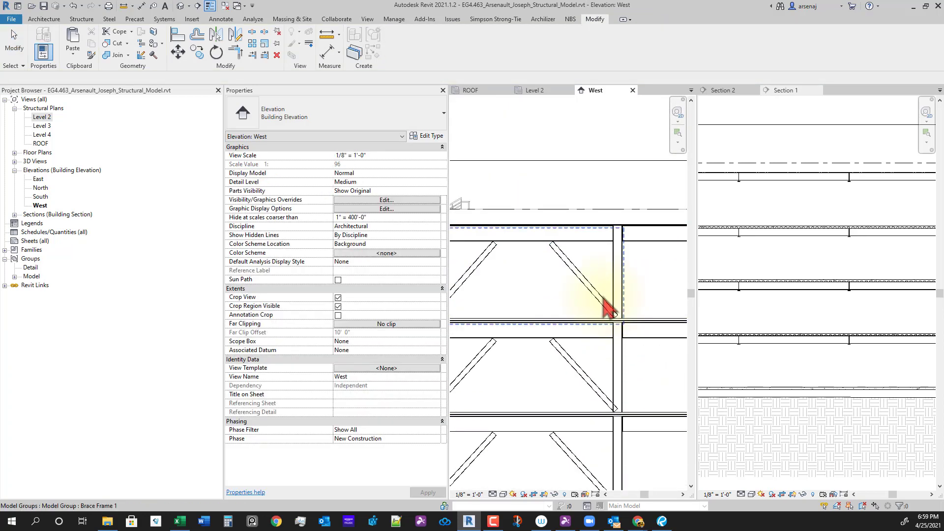
Open the Level 2 Brace Frame 1 group for editing, try to trim or extend its braces' lower ends, and finish editing the group
scroll(631, 354, "down", 1)
middle_click_drag(631, 354, 594, 333)
double_click(592, 351)
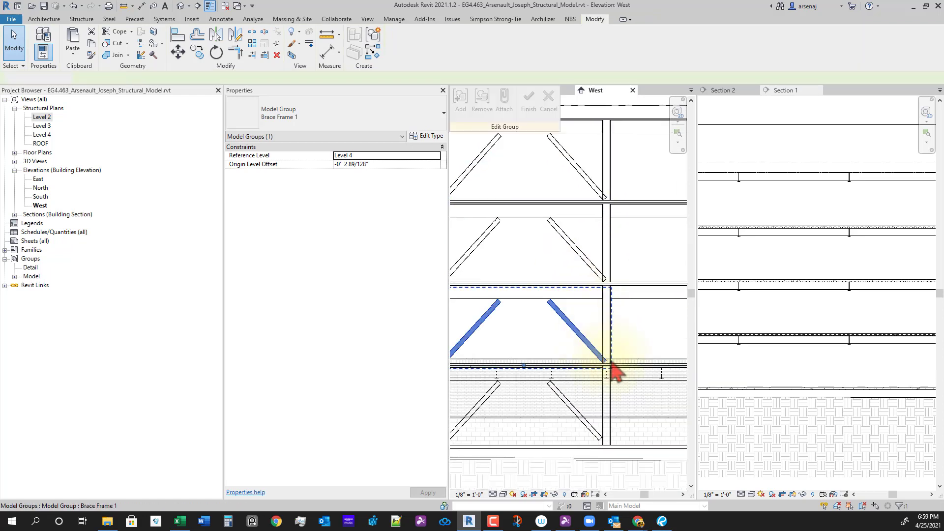
scroll(595, 348, "up", 3)
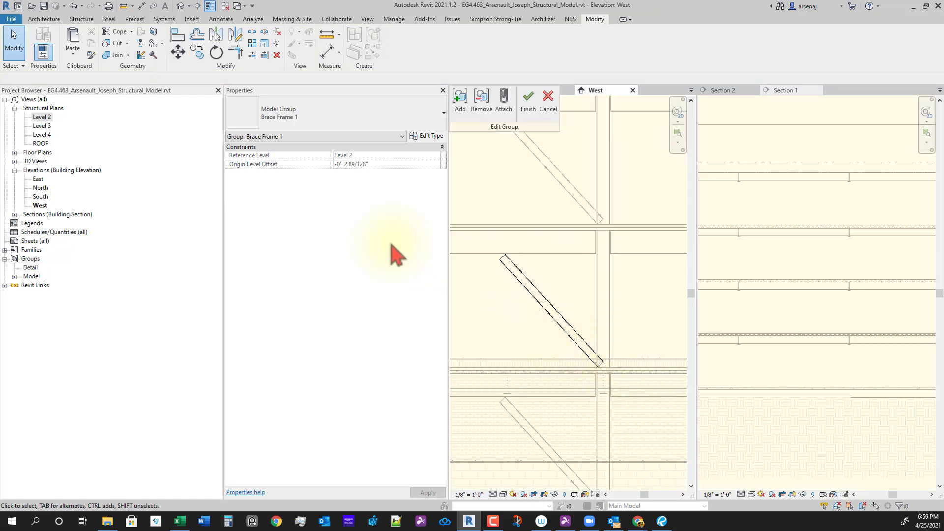
left_click(252, 54)
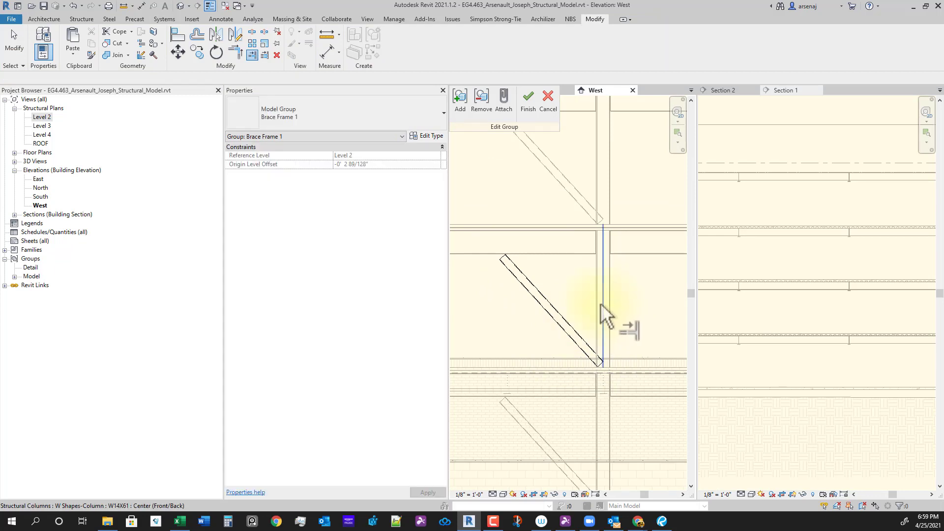
scroll(595, 316, "up", 2)
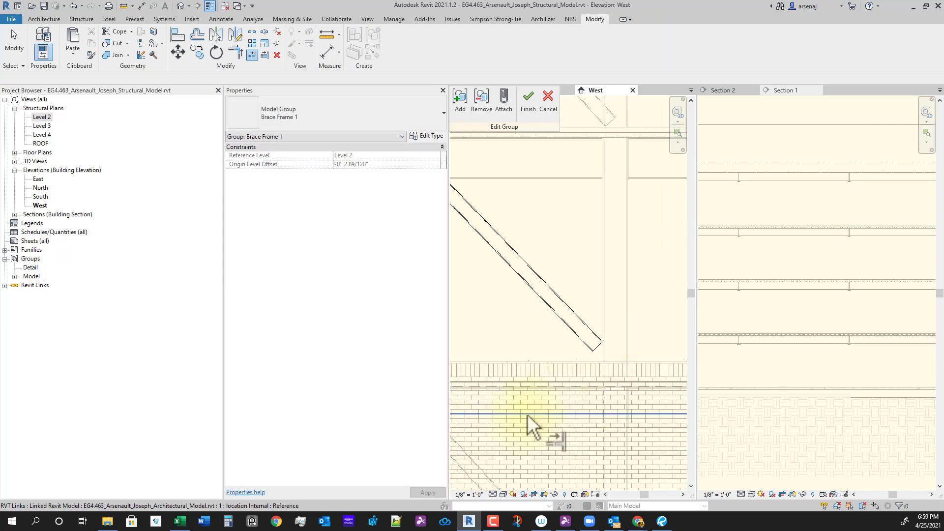
scroll(527, 414, "down", 5)
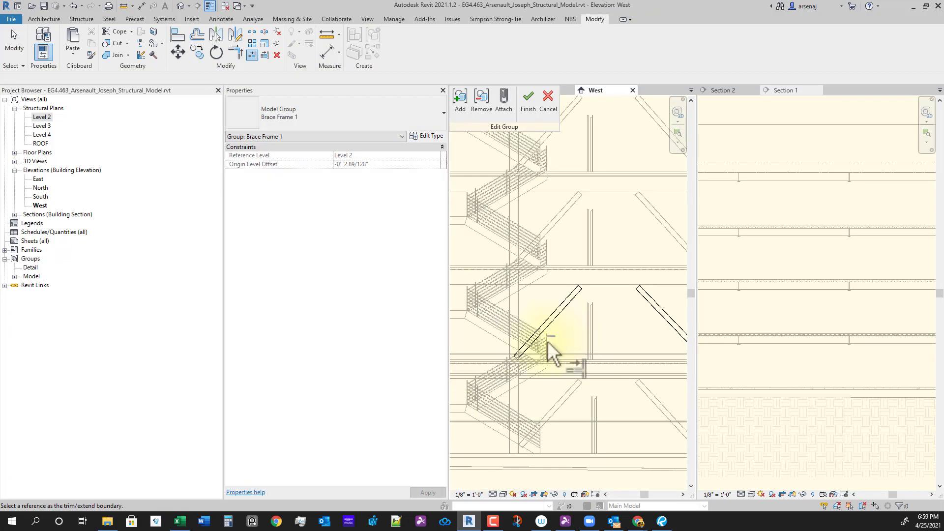
scroll(547, 341, "up", 3)
scroll(578, 332, "down", 1)
middle_click_drag(625, 347, 591, 363)
left_click(531, 113)
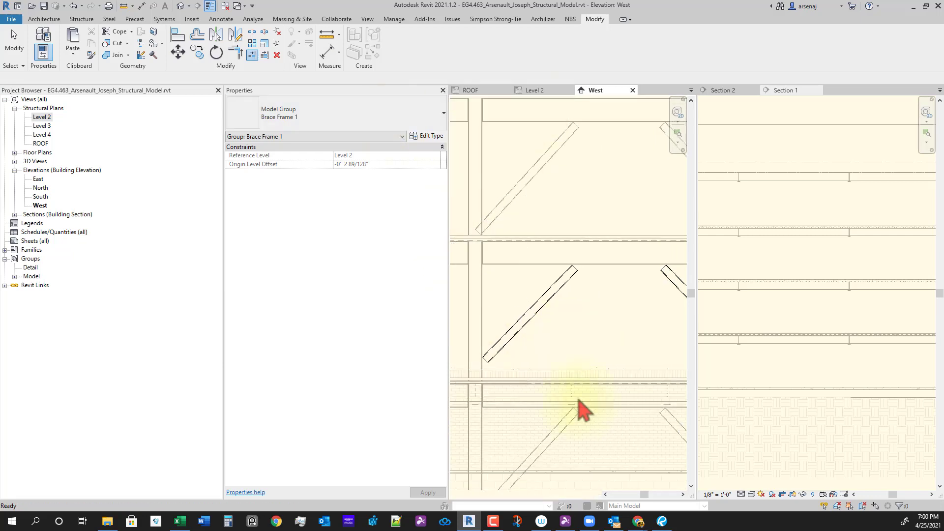
Select the Brace Frame 1 groups on Levels 1 through 4, clear the selection, and review the full stack in the West elevation
scroll(597, 350, "down", 1)
middle_click_drag(597, 349, 622, 337)
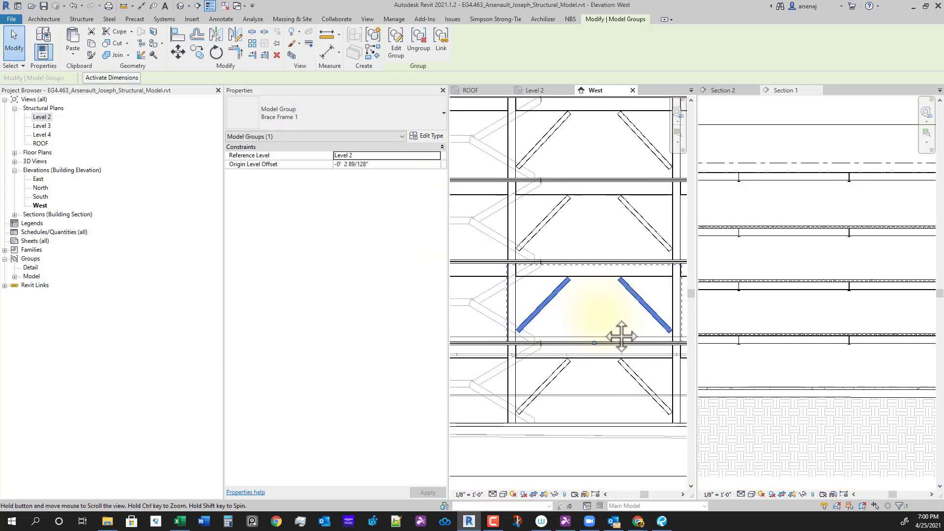
left_click(566, 383)
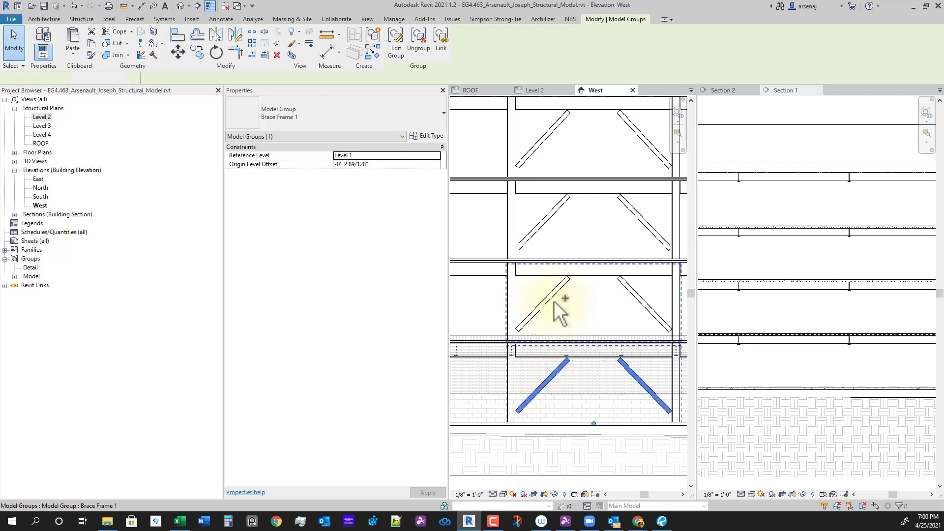
left_click(560, 313, "ctrl")
left_click(558, 229, "ctrl")
left_click(551, 150, "ctrl")
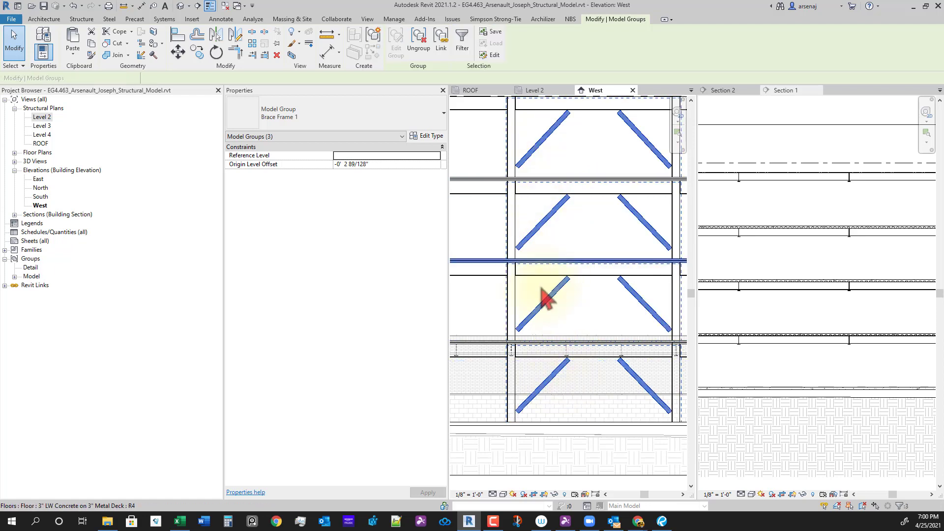
scroll(597, 320, "down", 2)
key("Escape")
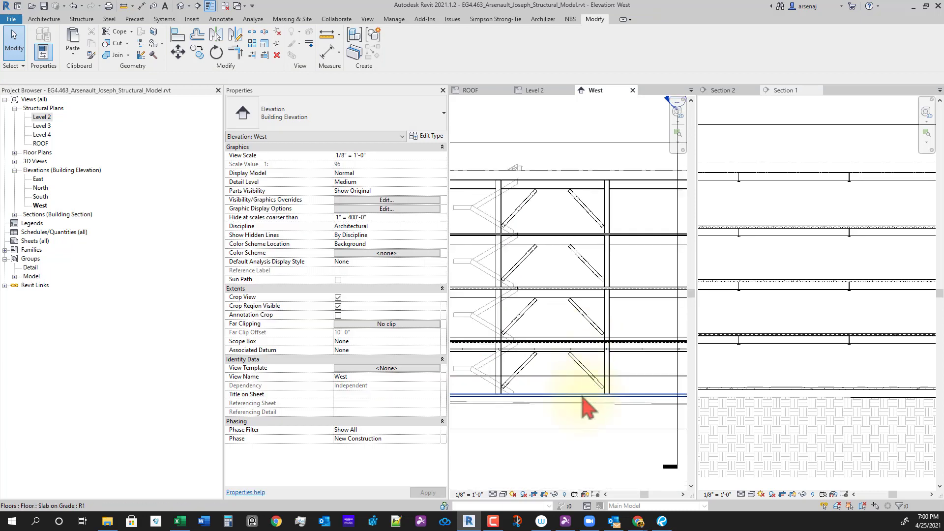
scroll(593, 393, "down", 2)
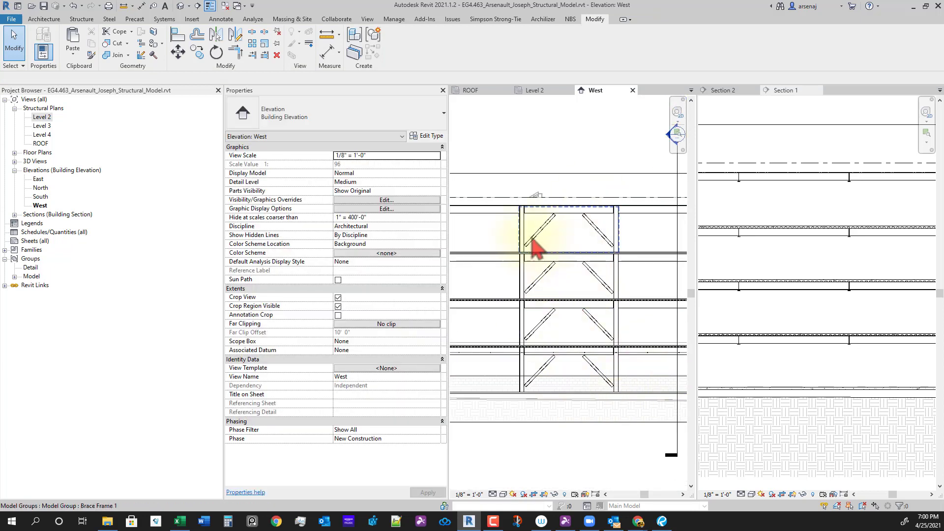
scroll(535, 246, "up", 1)
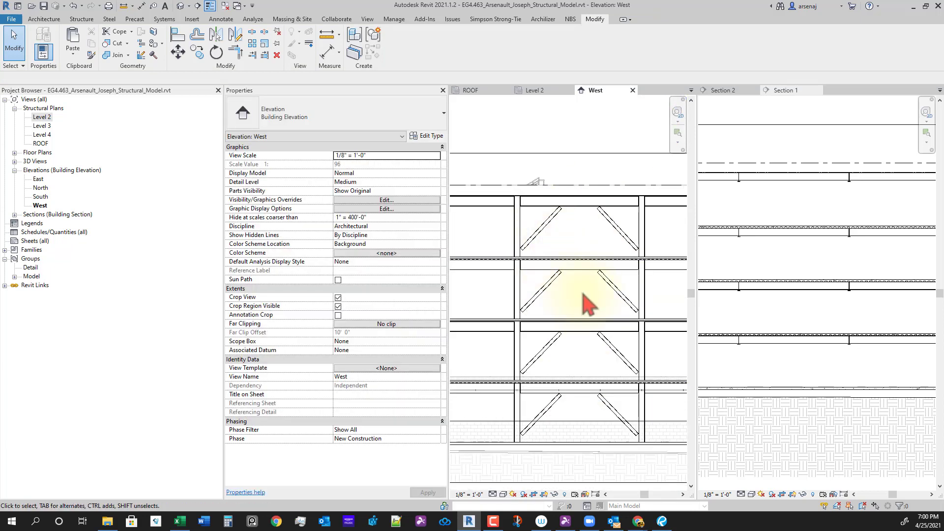
Open the Level 1 Brace Frame 1 group for editing and select its left HSS8X8X1/2 brace
scroll(554, 421, "up", 2)
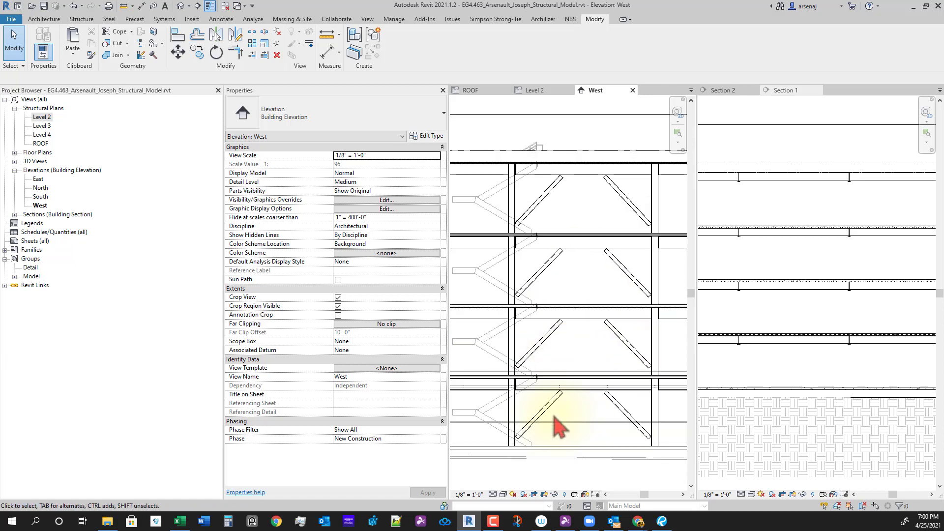
scroll(544, 450, "up", 1)
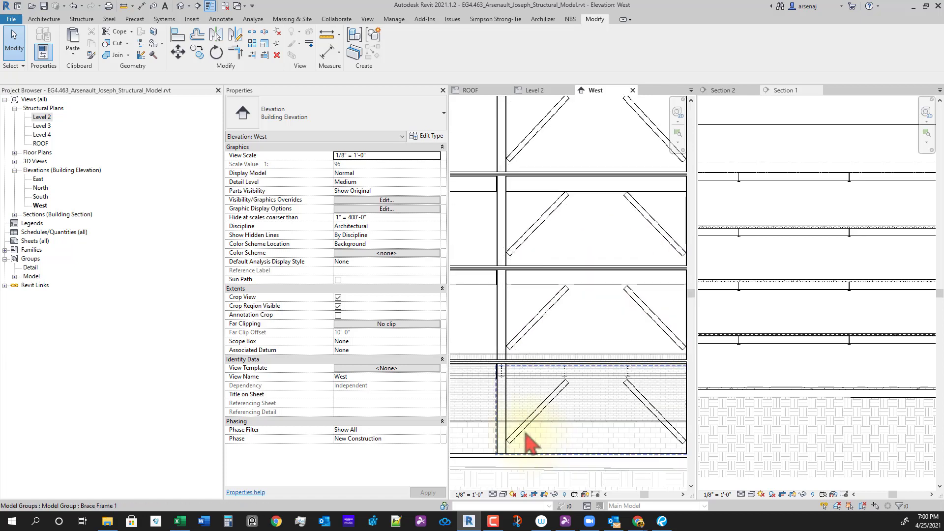
left_click(528, 440)
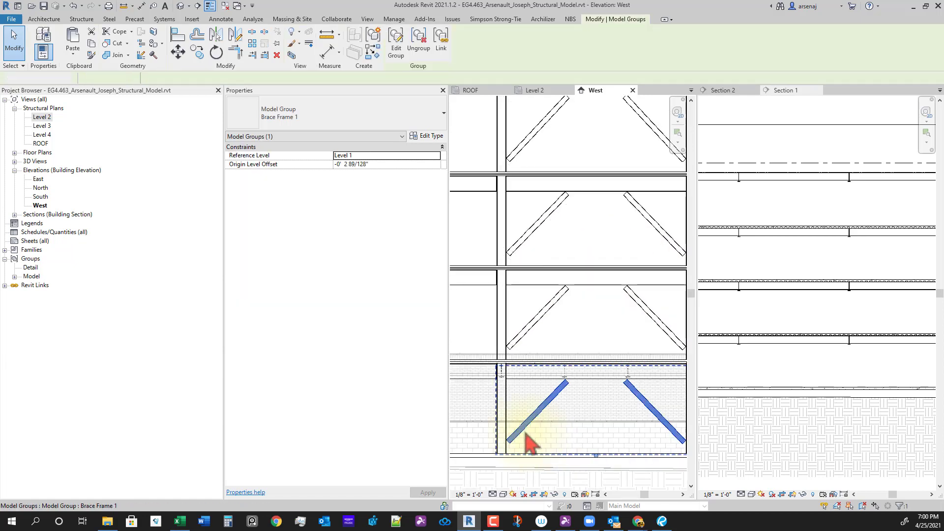
double_click(528, 440)
left_click(525, 442)
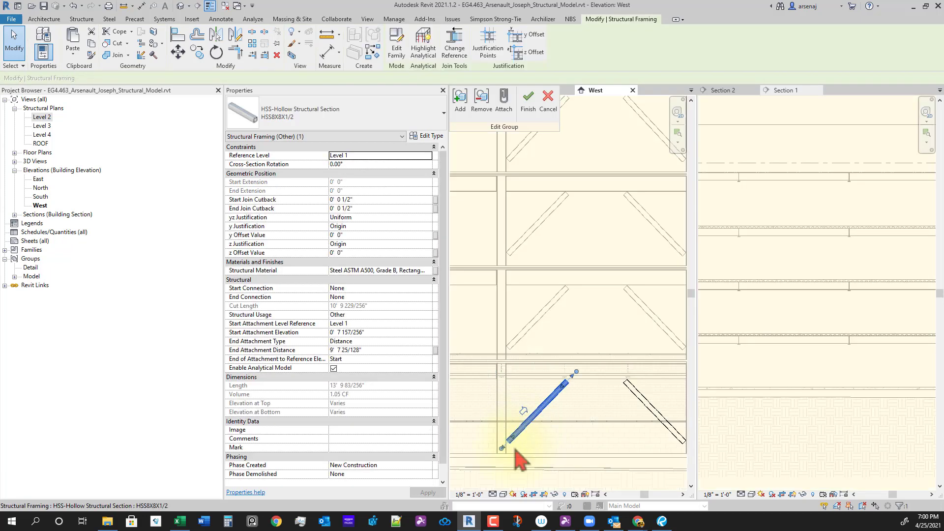
Examine the selected brace's upper and lower ends against the beam and column, finish editing the group, and clear the selection
scroll(516, 449, "up", 2)
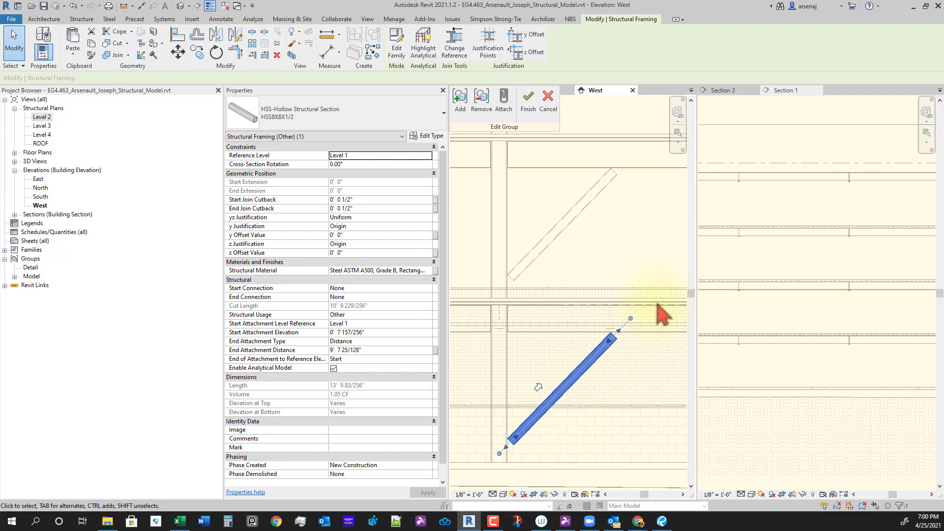
scroll(659, 442, "down", 1)
middle_click_drag(659, 443, 631, 413)
scroll(631, 412, "up", 1)
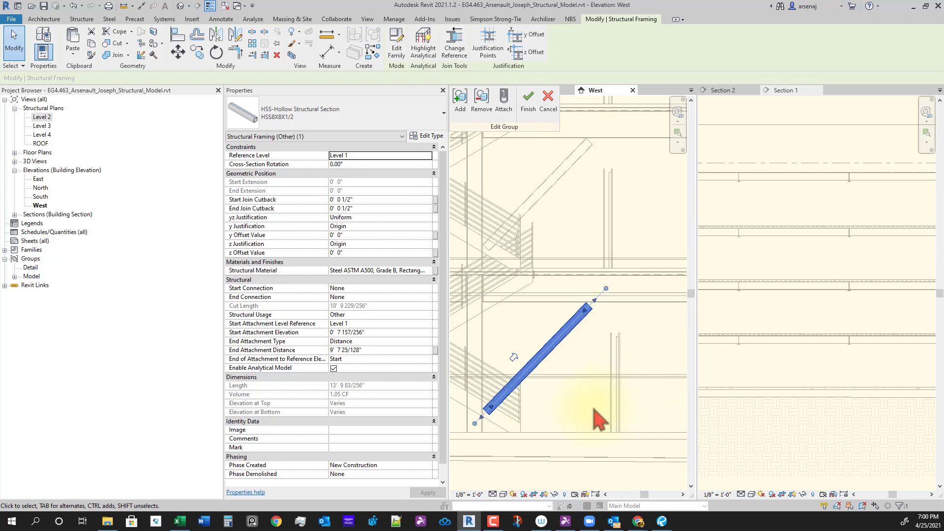
middle_click_drag(551, 456, 553, 448)
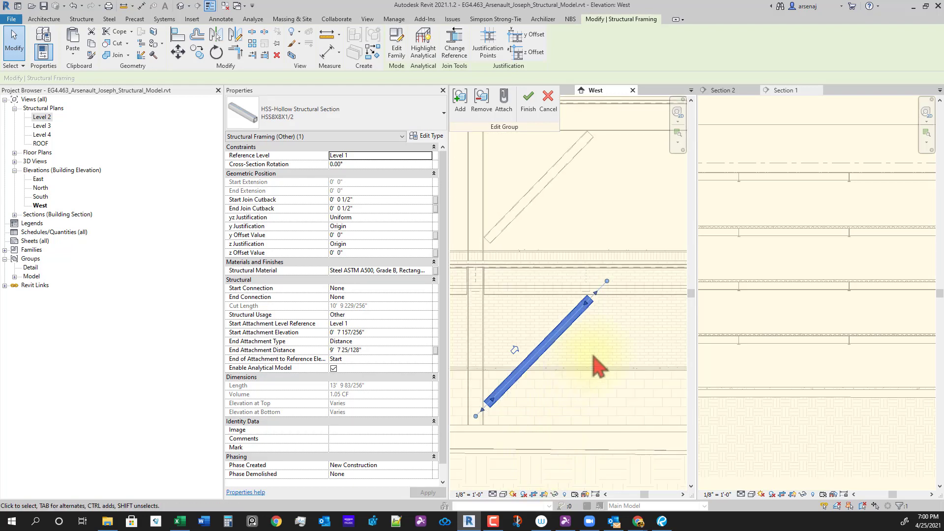
middle_click_drag(626, 359, 623, 361)
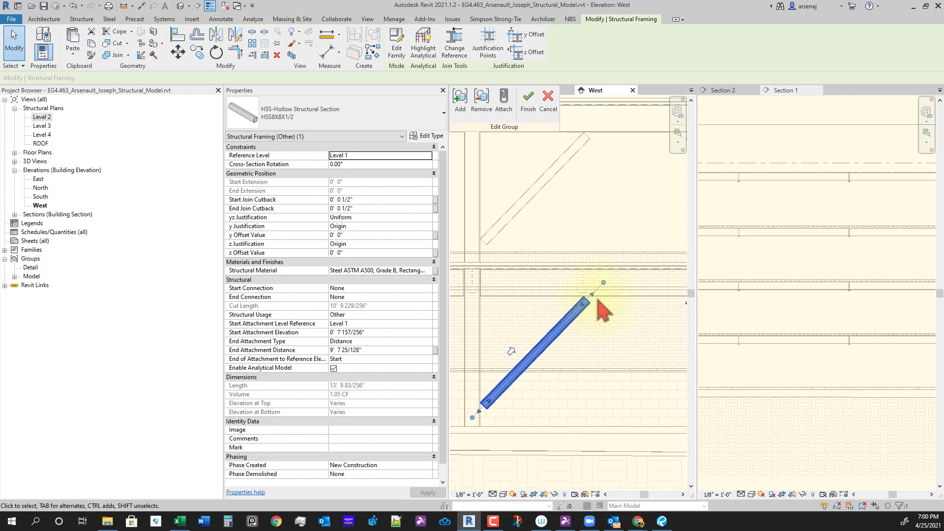
scroll(478, 403, "up", 1)
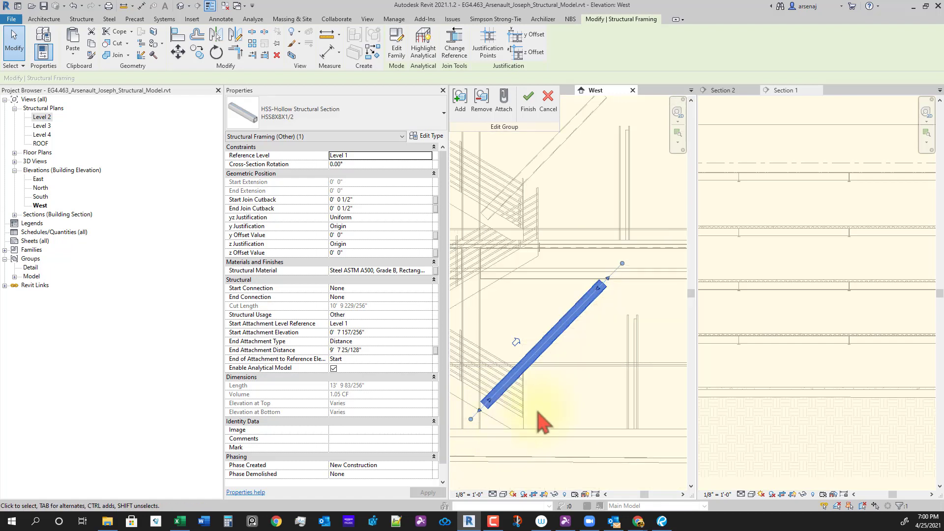
scroll(540, 413, "down", 2)
middle_click_drag(570, 372, 564, 343)
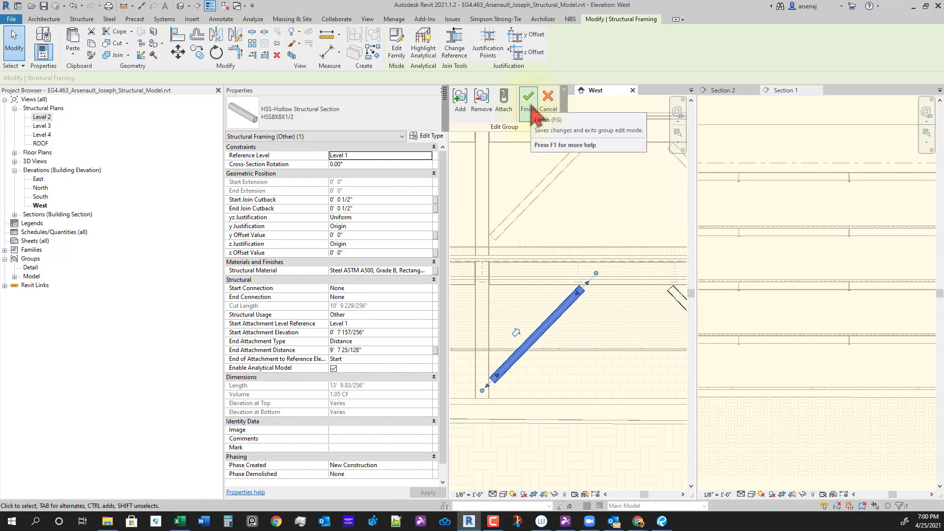
left_click(534, 109)
scroll(581, 389, "down", 2)
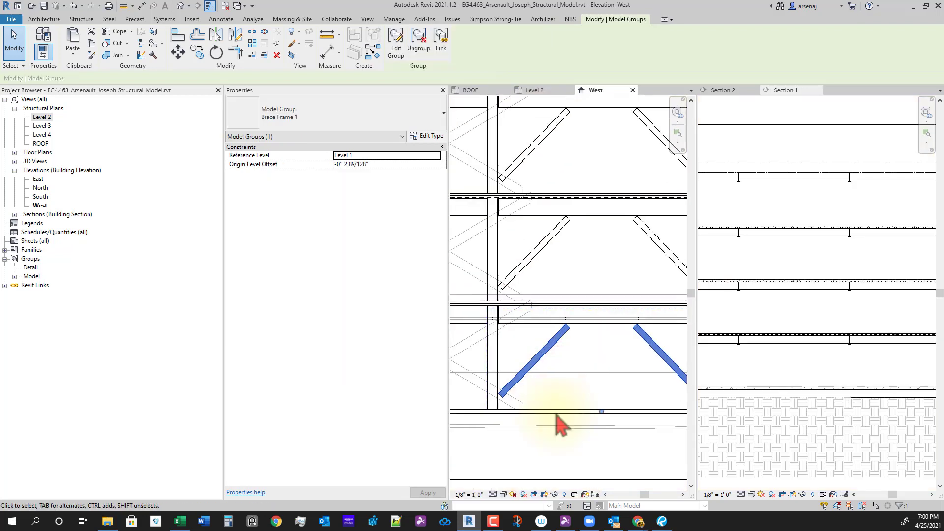
left_click(562, 424)
scroll(632, 401, "down", 3)
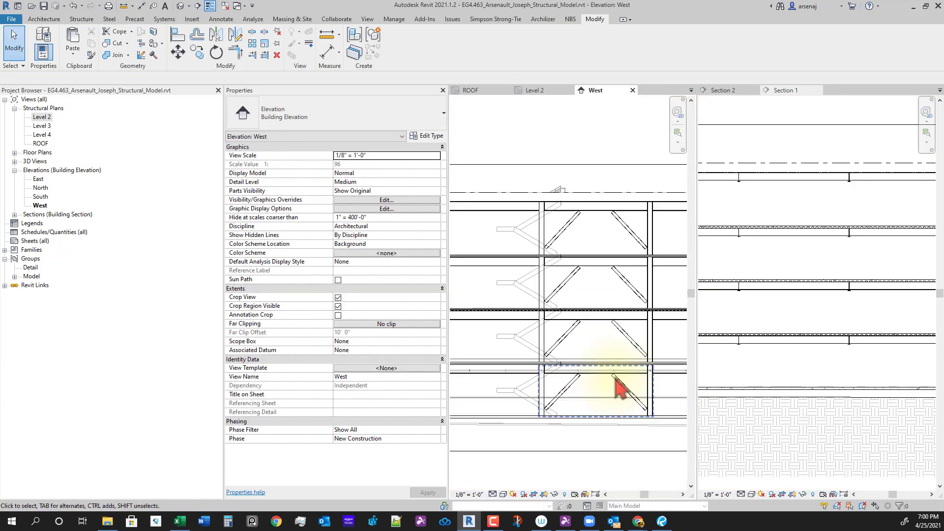
Select the four stacked Brace Frame 1 groups on Levels 1 through 4 in the West elevation
left_click(629, 349)
scroll(628, 415, "down", 2)
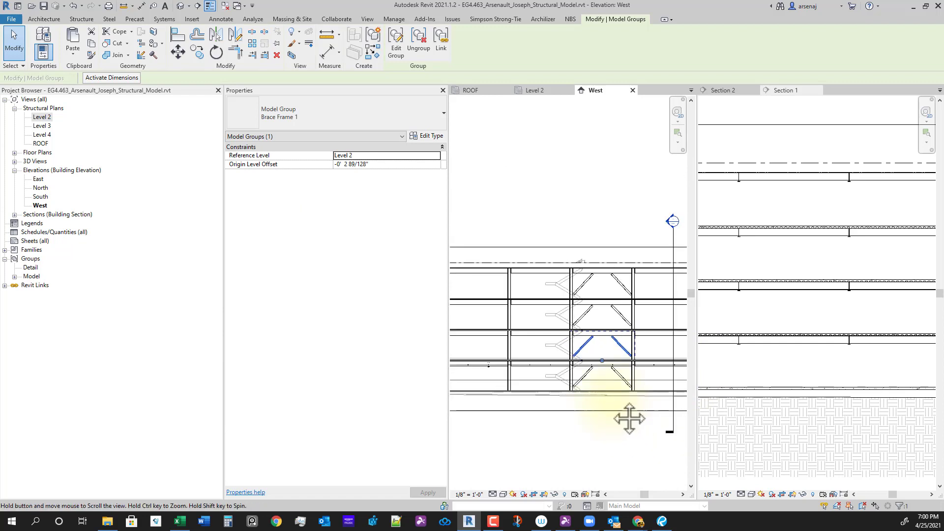
scroll(583, 354, "up", 2)
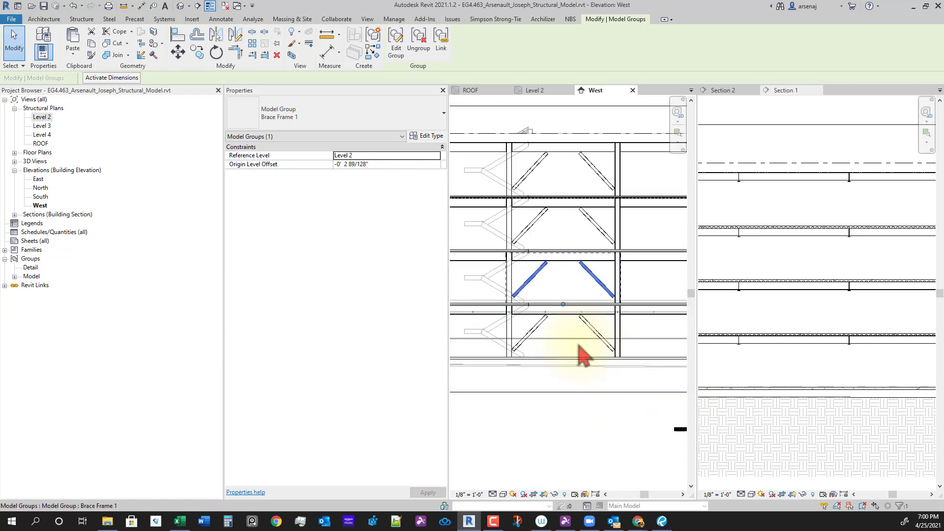
left_click(545, 310, "ctrl")
left_click(537, 220, "ctrl")
left_click(539, 172, "ctrl")
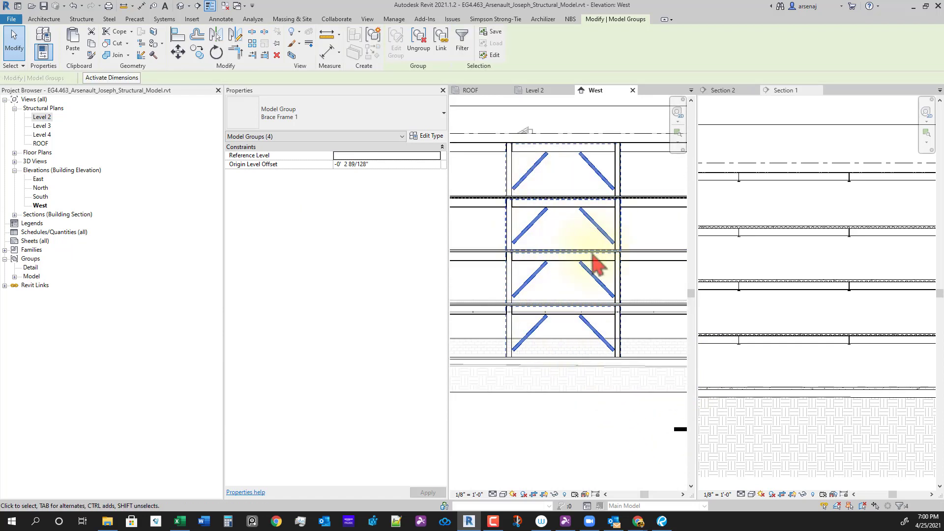
scroll(612, 290, "down", 1)
key("c")
key("o")
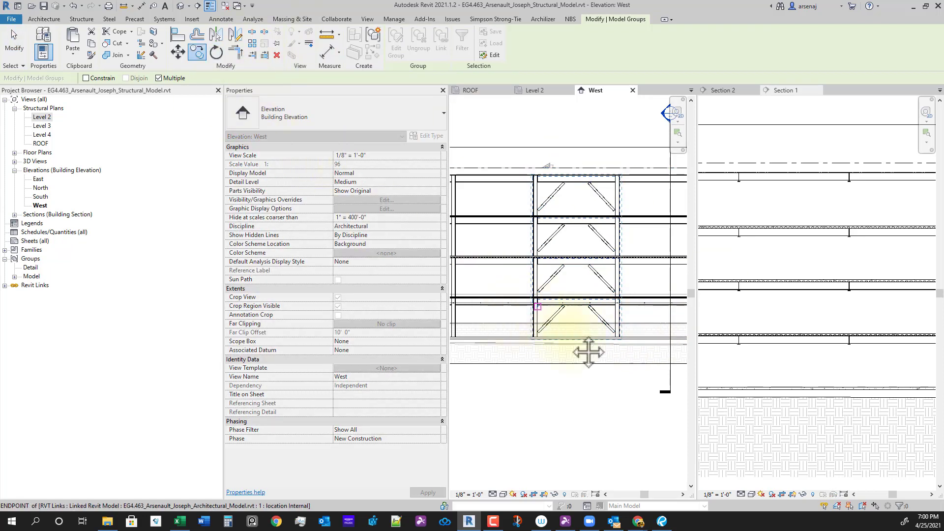
scroll(672, 266, "up", 5)
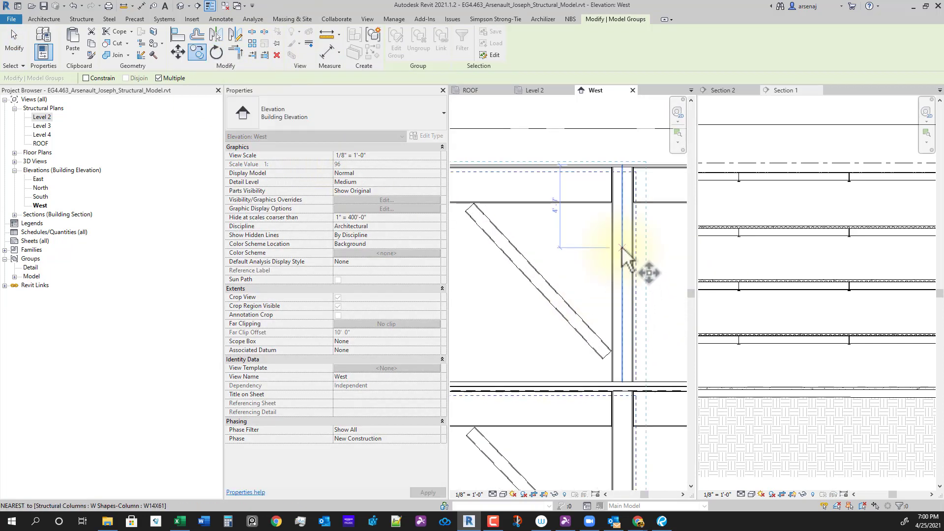
left_click(625, 267)
scroll(573, 318, "down", 2)
left_click(599, 295)
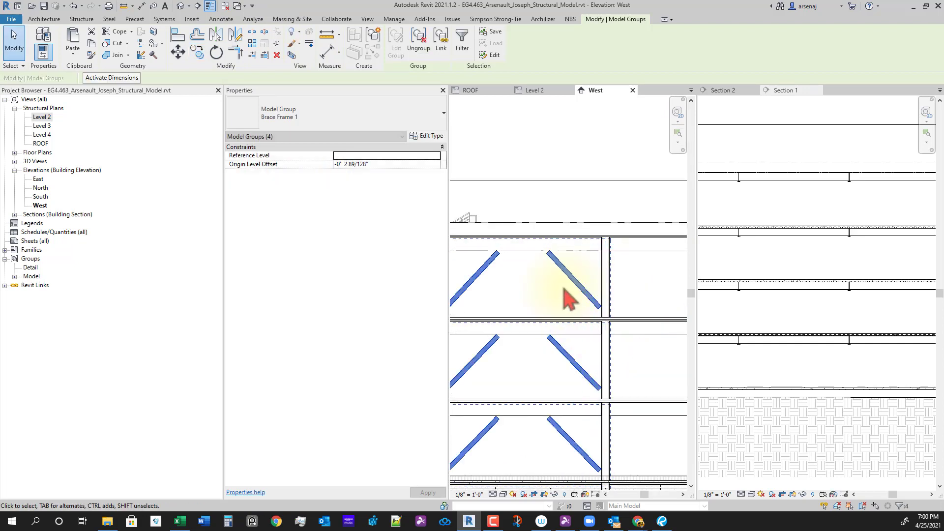
Copy the four Brace Frame 1 groups horizontally from the bay's right column centerline to its left one, with Constrain on, filling the adjacent bay
key("c")
key("o")
scroll(583, 289, "up", 2)
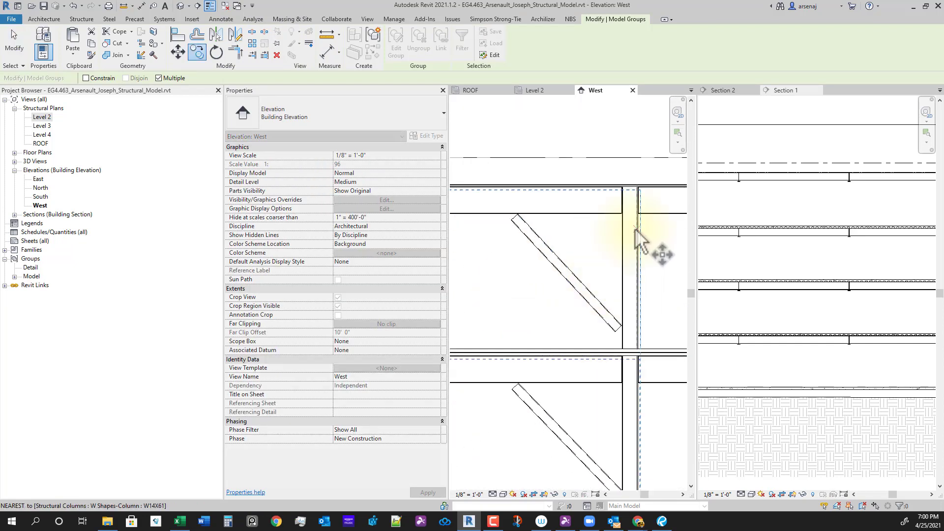
left_click(630, 240)
scroll(561, 326, "down", 2)
scroll(544, 285, "up", 2)
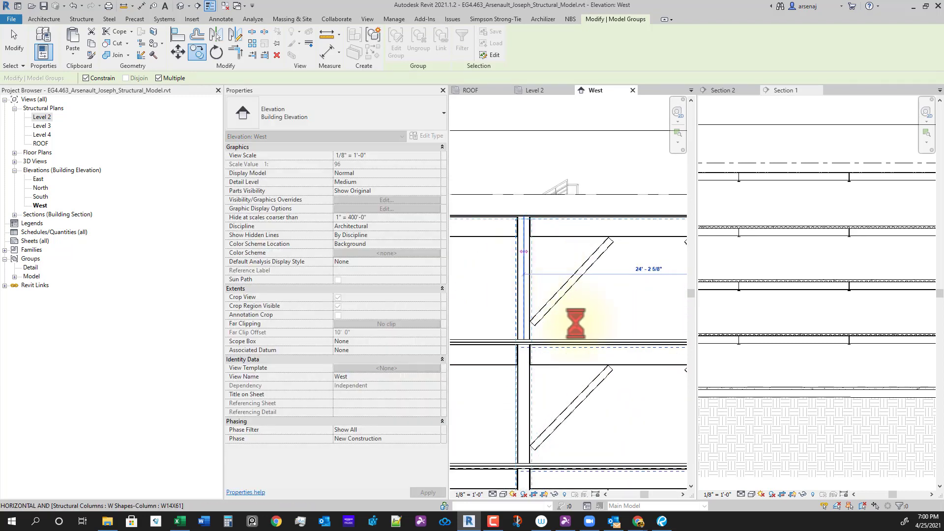
scroll(561, 344, "down", 2)
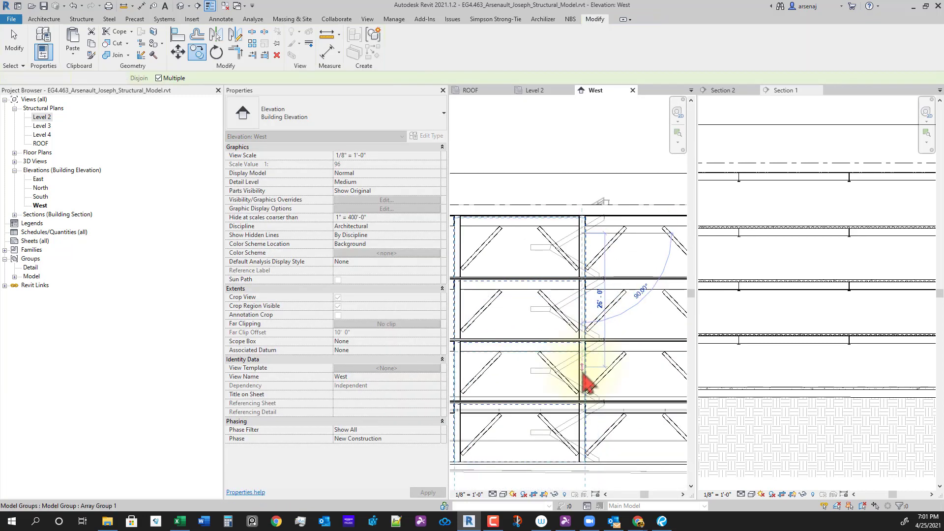
scroll(601, 384, "down", 4)
key("Escape")
Review both brace frame stacks in the West elevation, then open the right bay's Level 1 group for editing and finish editing it
scroll(565, 324, "up", 2)
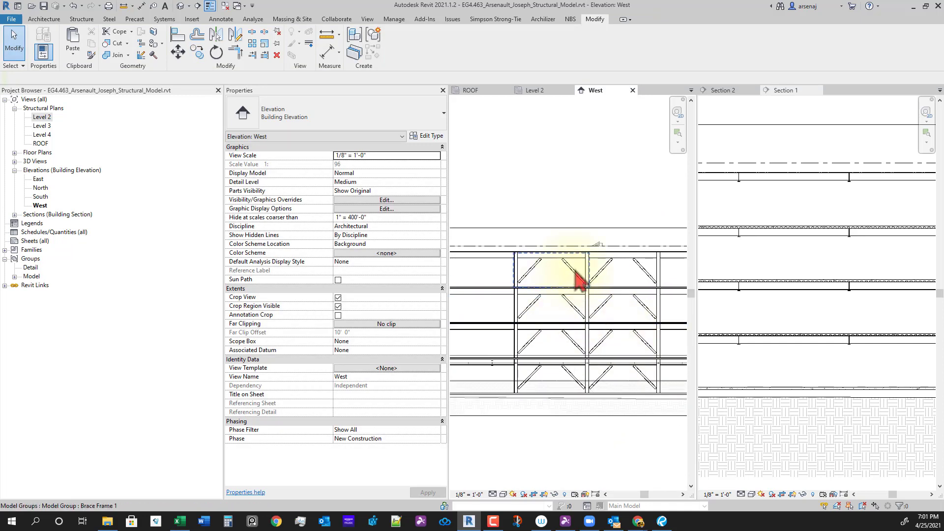
scroll(590, 385, "up", 4)
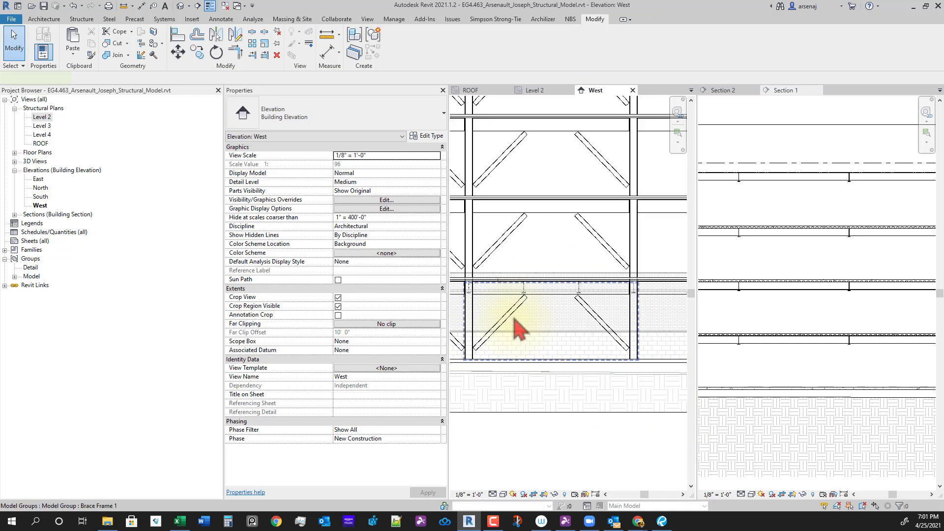
left_click(518, 328)
scroll(562, 359, "down", 3)
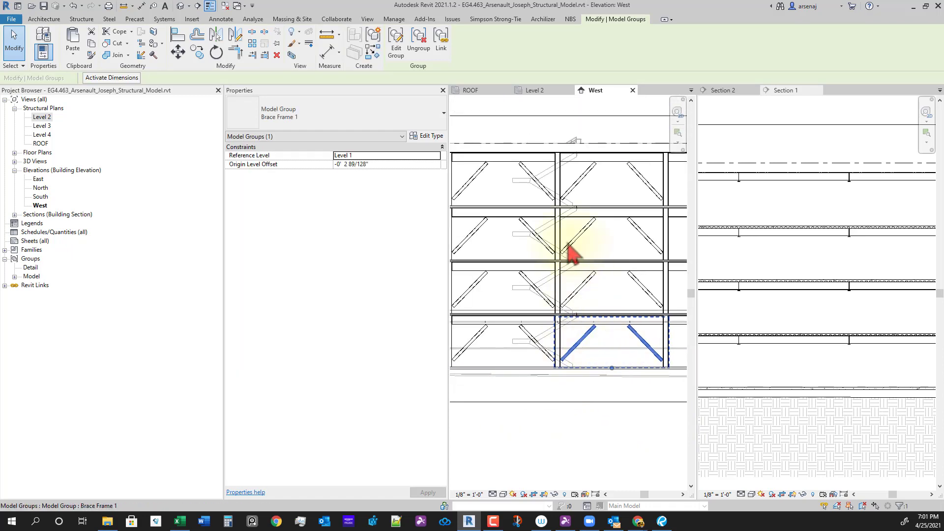
scroll(580, 344, "down", 4)
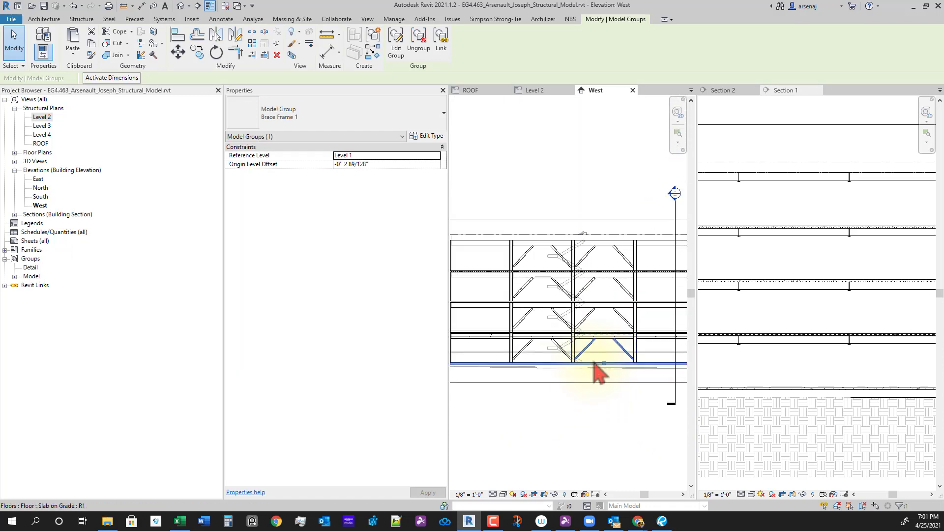
scroll(597, 374, "up", 1)
scroll(589, 363, "down", 2)
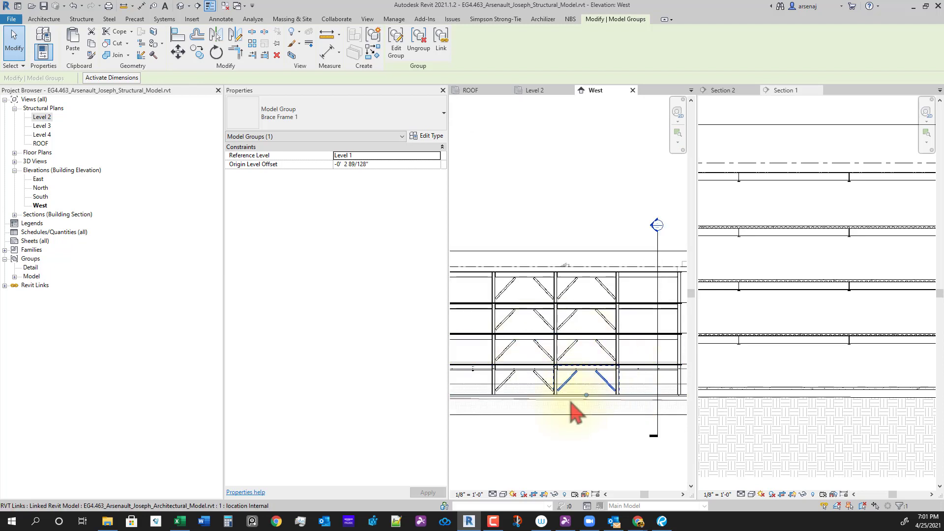
scroll(575, 399, "up", 2)
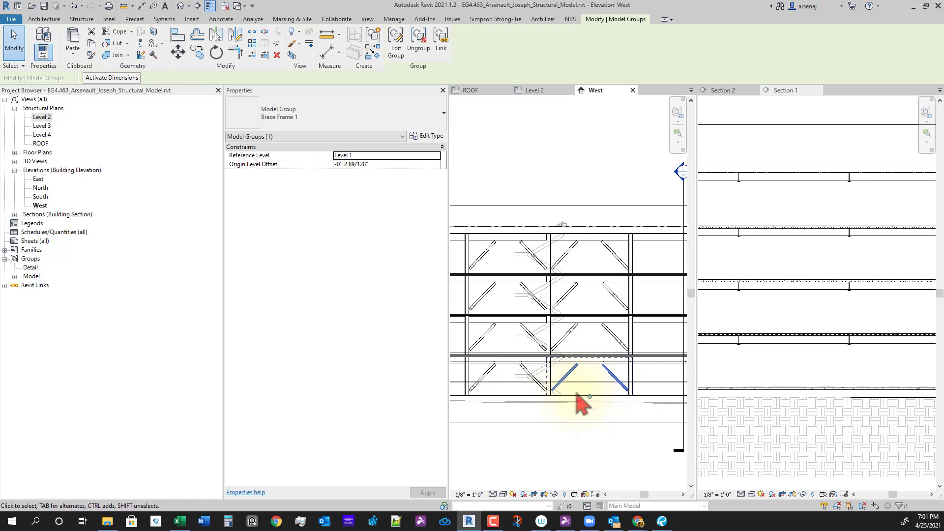
double_click(565, 370)
scroll(580, 394, "up", 1)
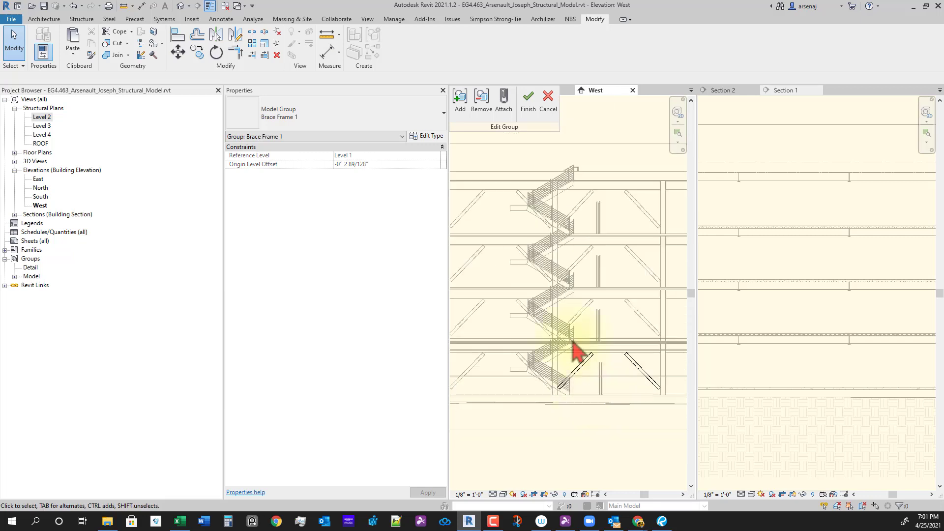
left_click(527, 103)
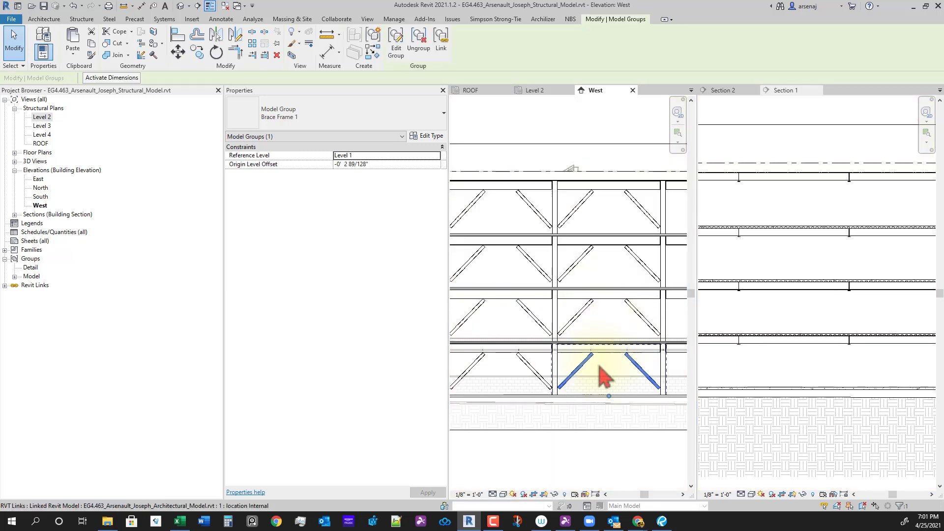
Select all eight Brace Frame 1 groups across both braced bays on Levels 1 through 4
scroll(599, 374, "down", 5)
middle_click_drag(600, 407, 588, 437)
scroll(559, 426, "up", 5)
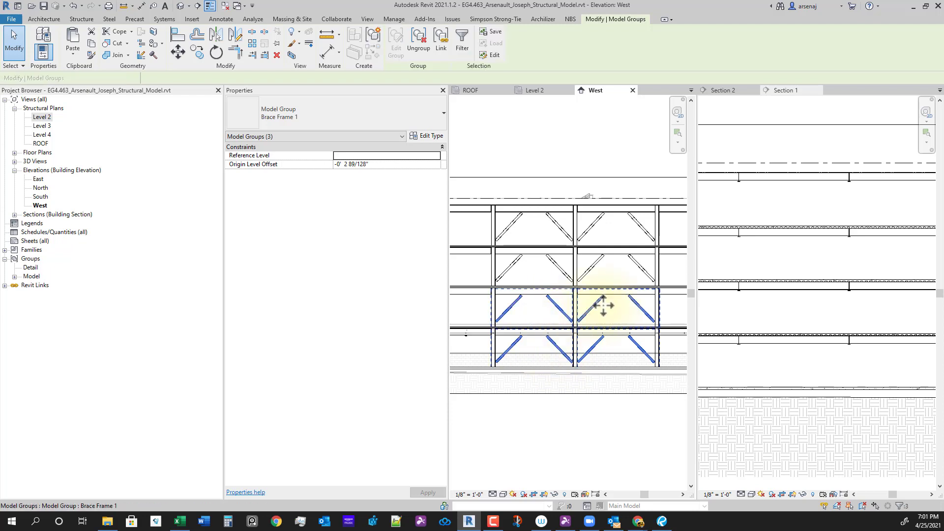
left_click(644, 285, "ctrl")
left_click(640, 263, "ctrl")
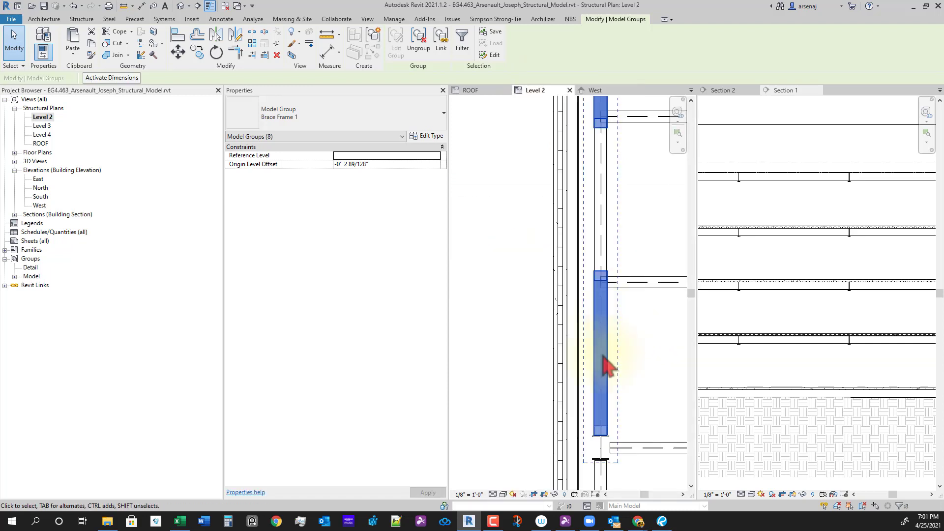
Copy the eight selected Brace Frame 1 groups in the Level 2 plan from the west-side column's web center to the matching east-side W14X61 column
middle_click_drag(602, 355, 569, 317)
scroll(568, 318, "down", 6)
middle_click_drag(637, 367, 595, 344)
scroll(506, 327, "up", 8)
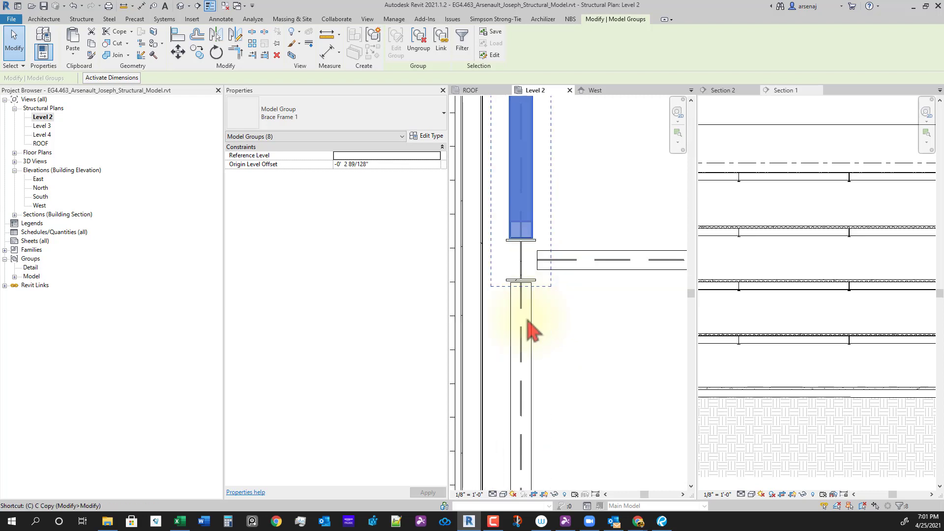
key("c")
key("o")
scroll(530, 249, "up", 3)
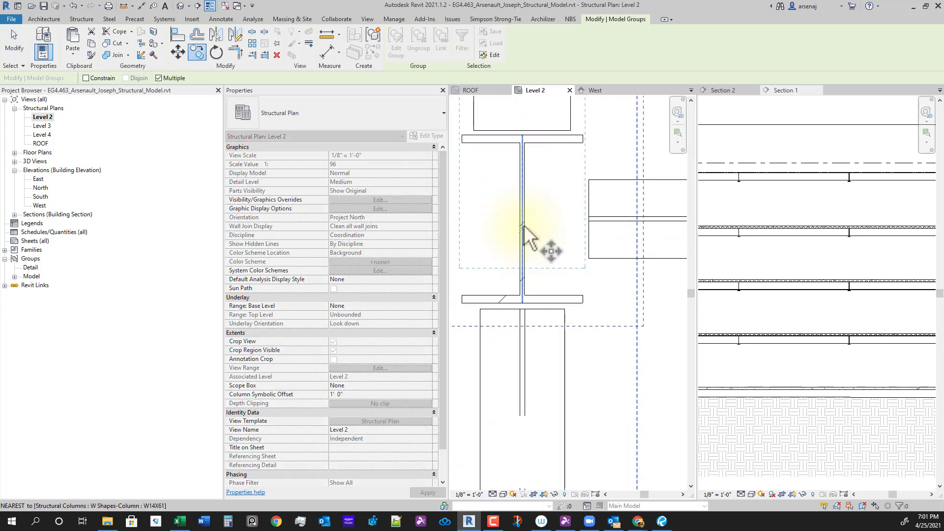
left_click(523, 225)
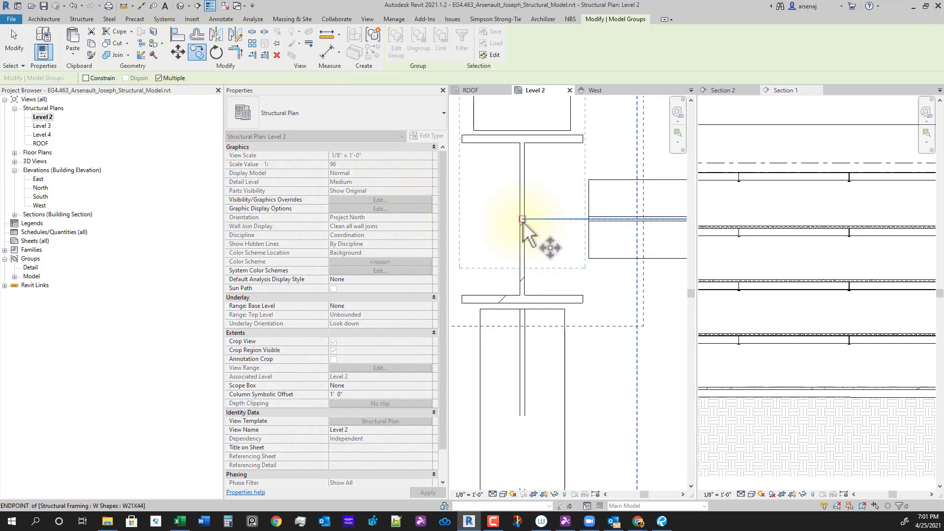
scroll(525, 219, "up", 2)
scroll(525, 227, "down", 5)
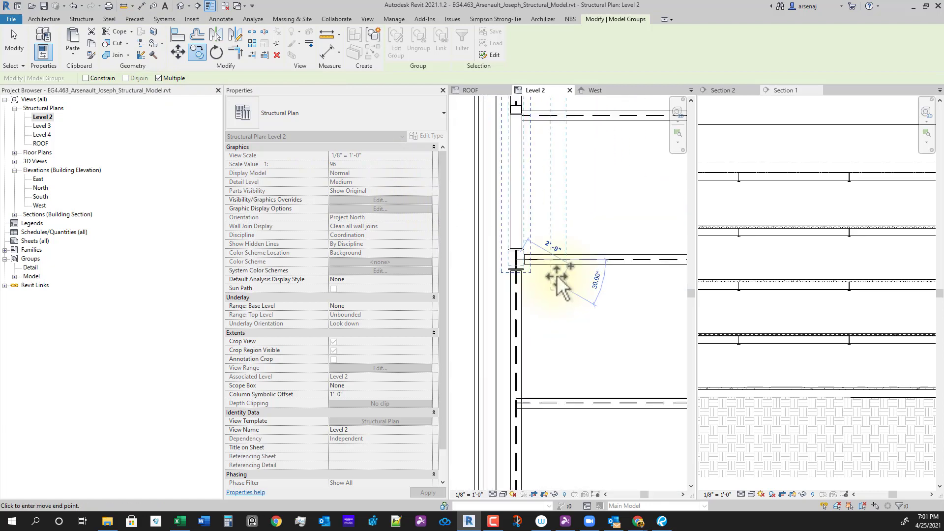
scroll(590, 298, "up", 5)
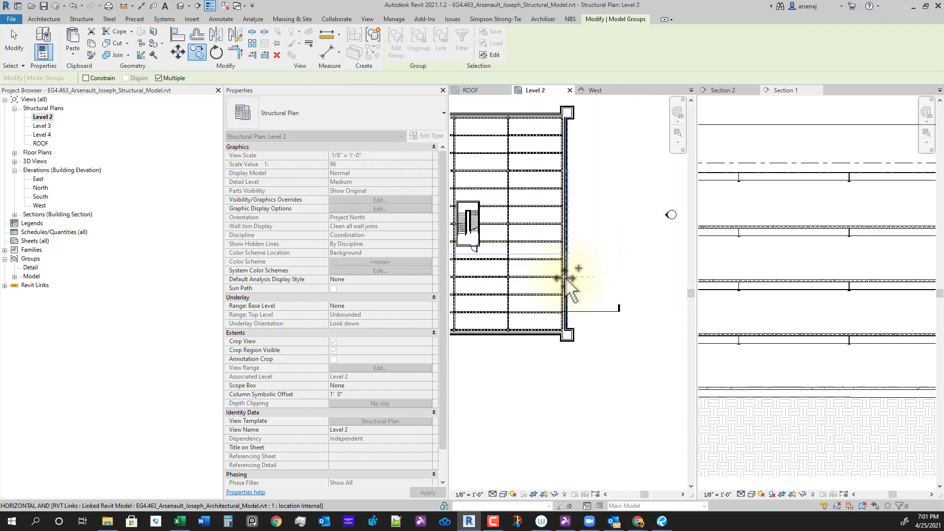
scroll(564, 270, "up", 3)
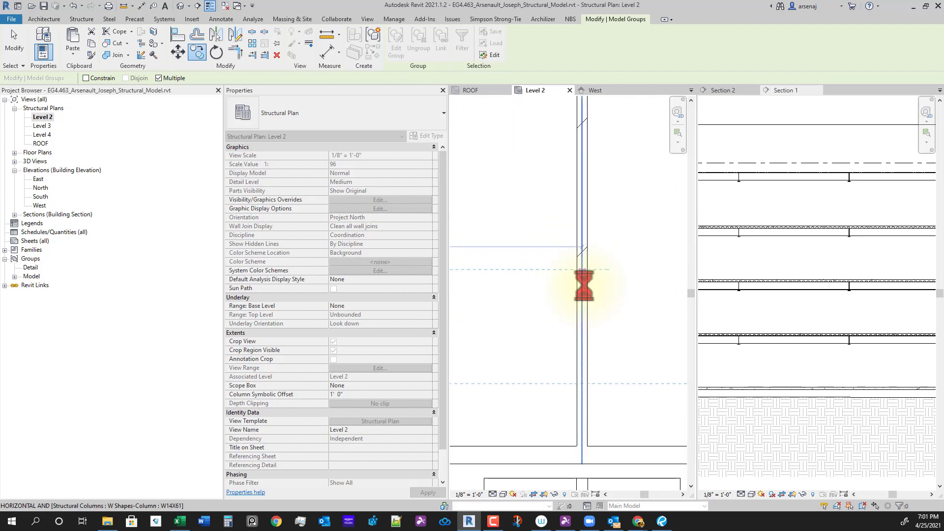
scroll(570, 317, "down", 4)
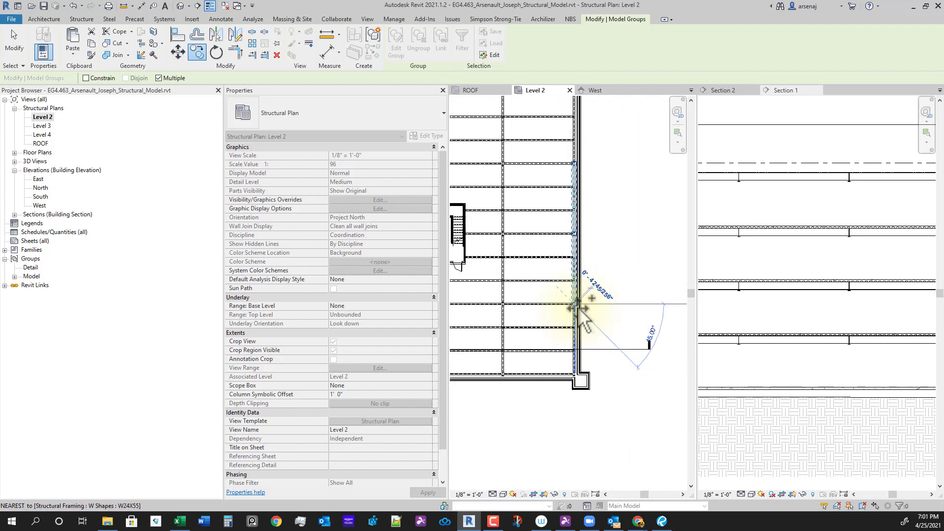
Open the default 3D view of the structural model, replacing Section 1 as the active view
left_click(737, 232)
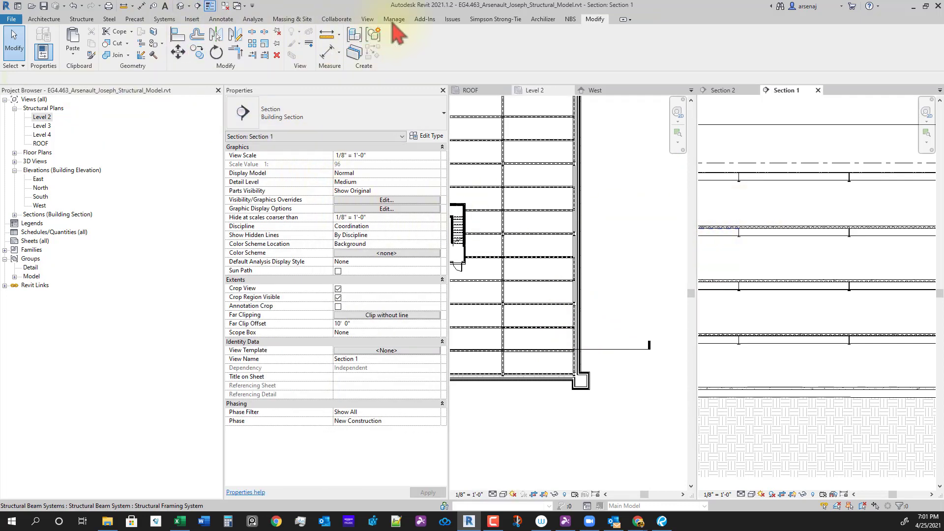
left_click(367, 20)
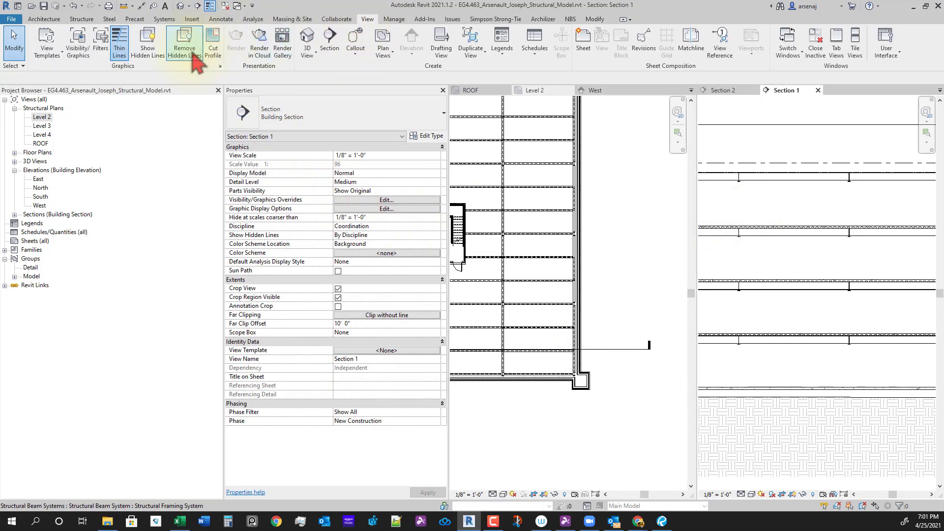
left_click(310, 49)
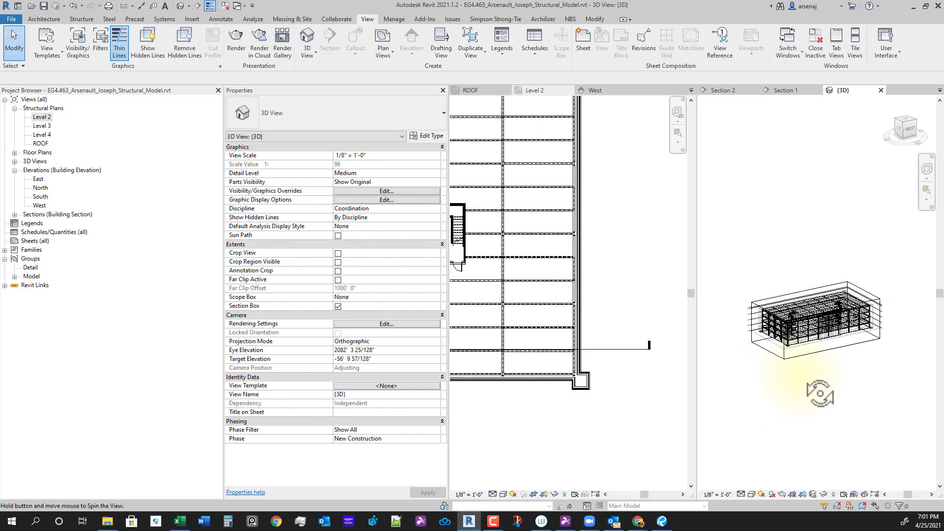
scroll(820, 394, "up", 10)
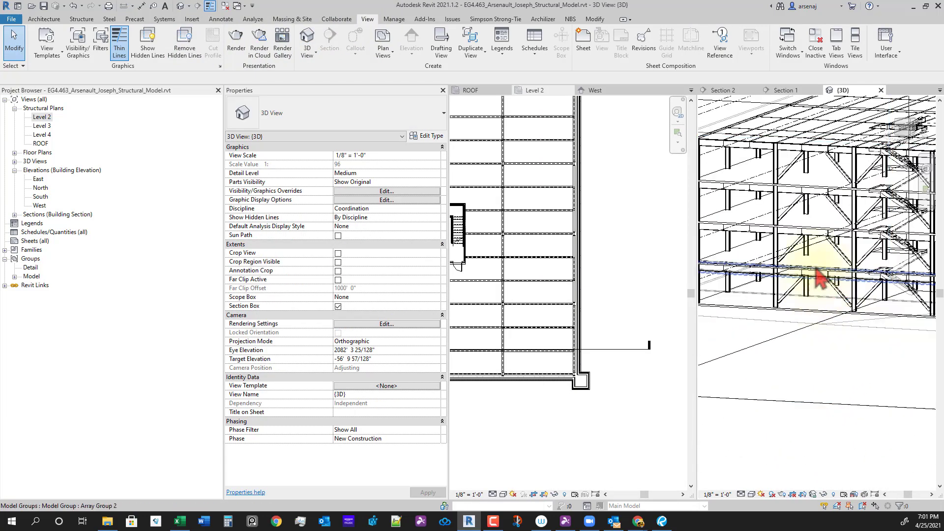
Examine the brace frames and the long front side's framing around the entrance in the 3D view
left_click(793, 236)
middle_click_drag(792, 236, 813, 400, "shift")
scroll(847, 400, "down", 3)
scroll(801, 375, "down", 3)
middle_click_drag(905, 398, 857, 326)
scroll(778, 416, "up", 4)
scroll(771, 381, "down", 3)
scroll(828, 264, "up", 4)
middle_click_drag(828, 263, 776, 344, "shift")
scroll(800, 387, "up", 1)
left_click(797, 376)
scroll(792, 375, "down", 2)
scroll(782, 366, "up", 3)
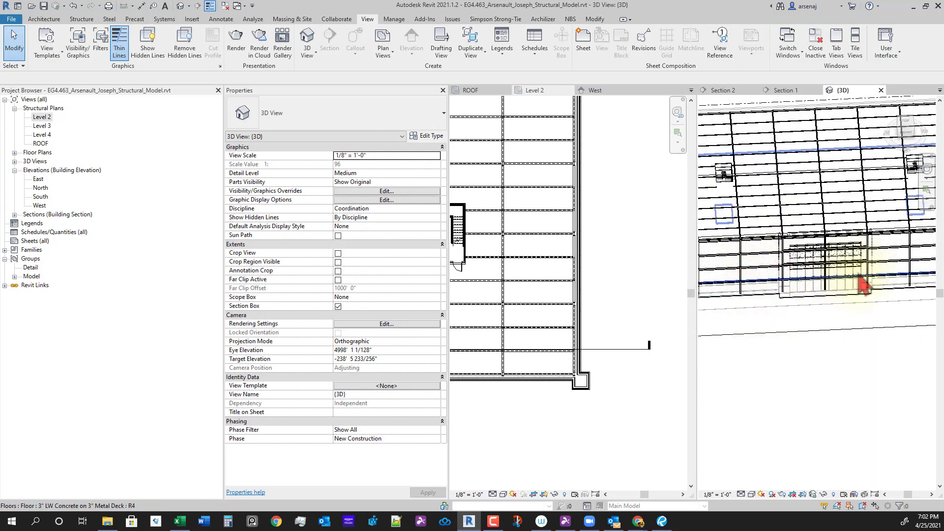
middle_click_drag(864, 284, 849, 379, "shift")
Examine the south edge of the Level 2 plan to locate the bay beside the projecting wall corner
left_click(671, 400)
scroll(629, 407, "down", 2)
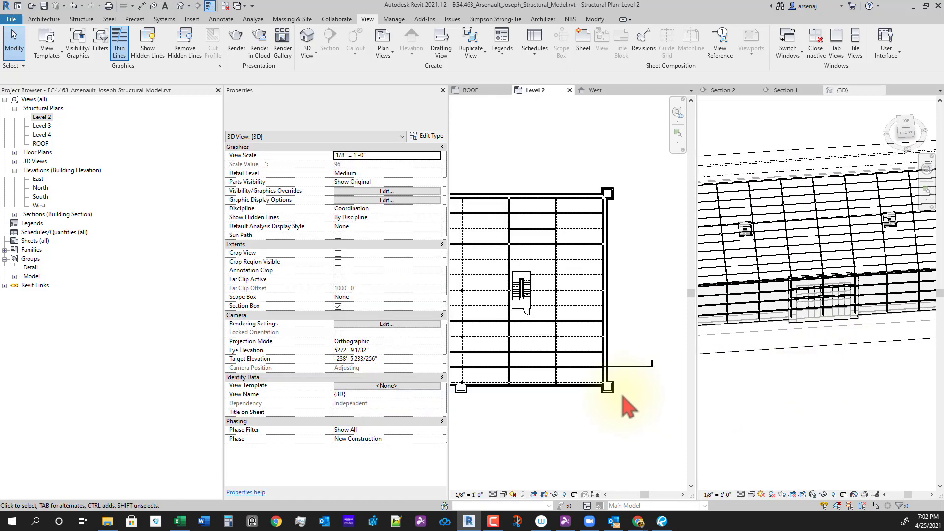
scroll(624, 397, "down", 3)
middle_click_drag(605, 400, 641, 364)
middle_click_drag(567, 407, 672, 392)
scroll(612, 408, "down", 1)
middle_click_drag(610, 409, 565, 409)
scroll(554, 372, "up", 5)
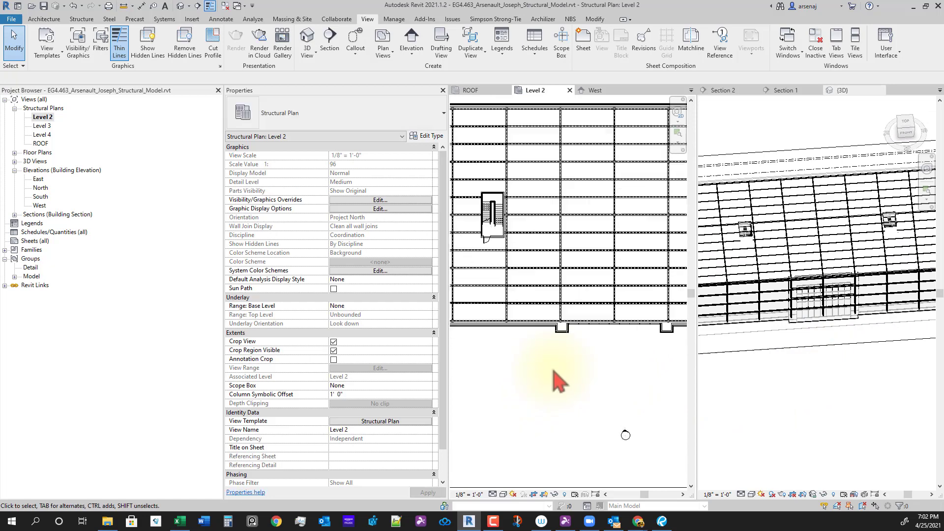
scroll(586, 373, "up", 2)
middle_click_drag(585, 372, 547, 367)
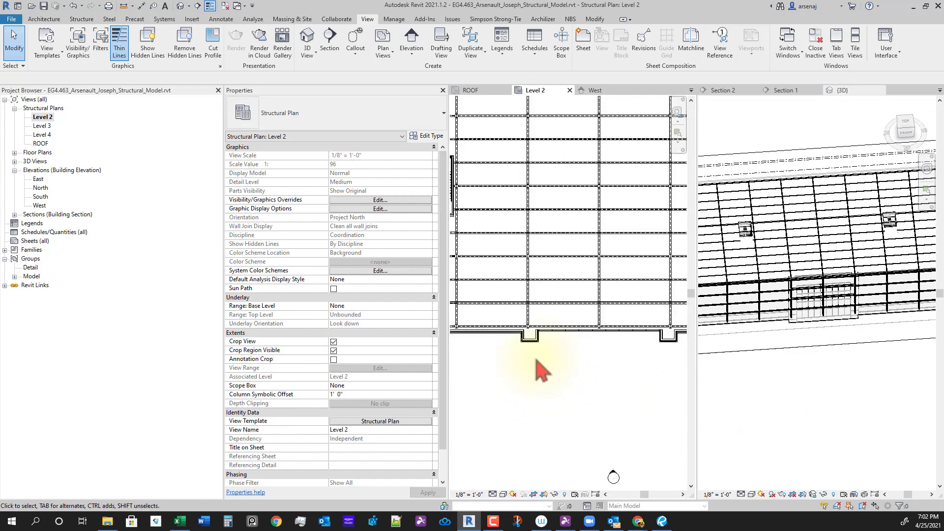
scroll(551, 364, "up", 2)
scroll(512, 327, "up", 1)
scroll(514, 338, "up", 2)
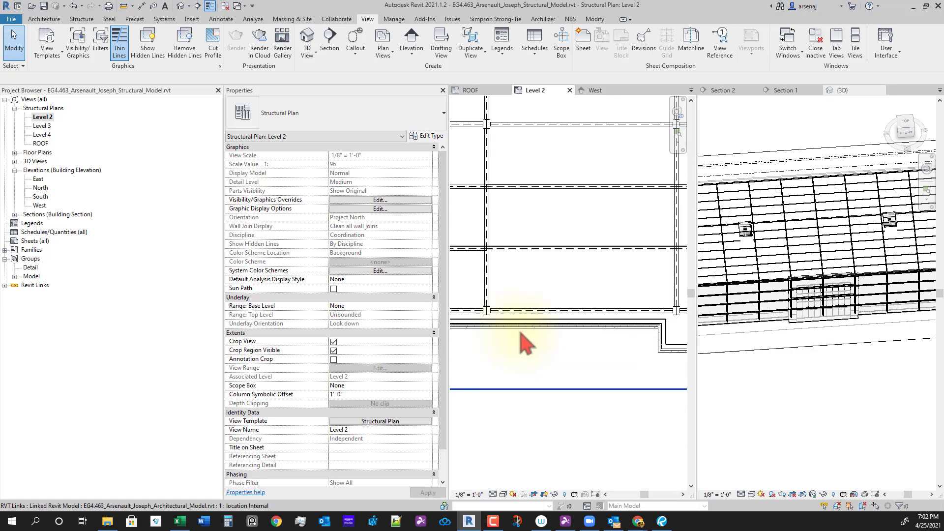
middle_click_drag(569, 376, 571, 328)
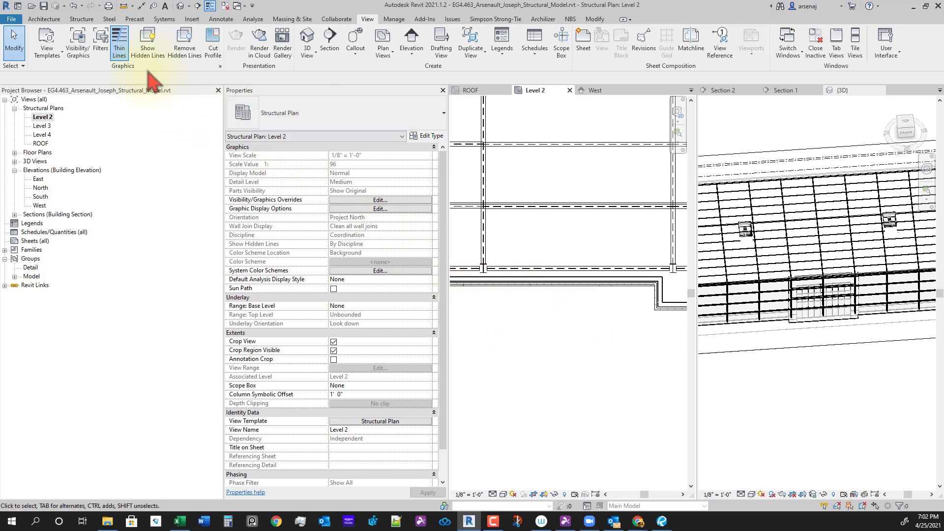
Place an HSS8X8X1/2 brace across the south-side bay, from Level 1 at the west column's center to Level 2 at the east column's center
left_click(81, 19)
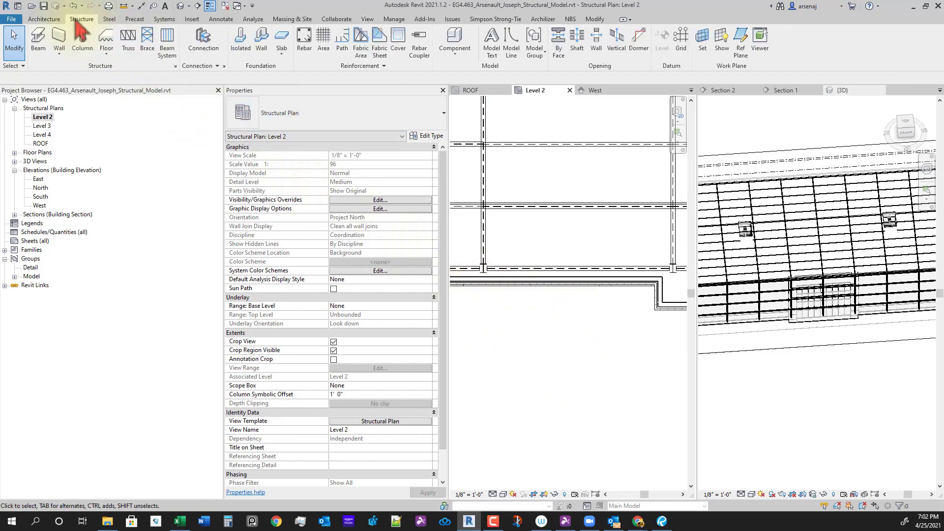
left_click(148, 50)
scroll(485, 273, "up", 3)
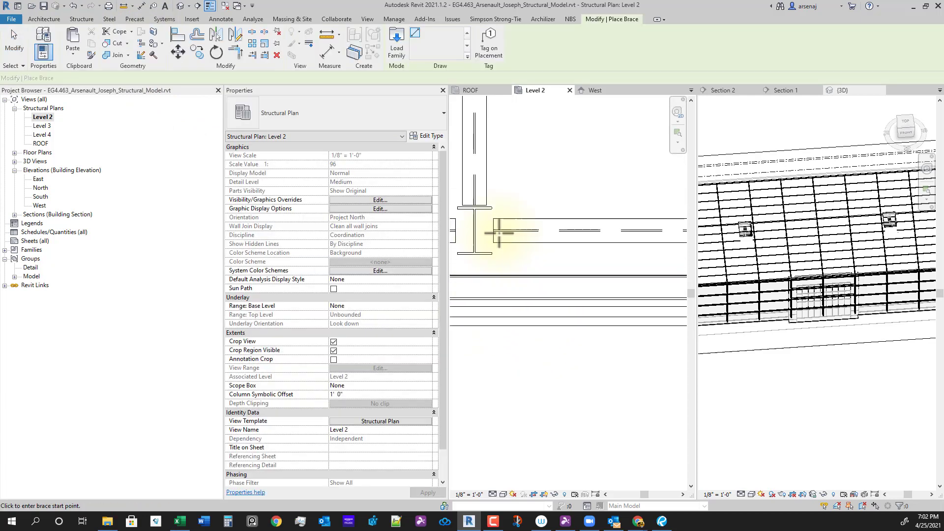
scroll(479, 231, "up", 3)
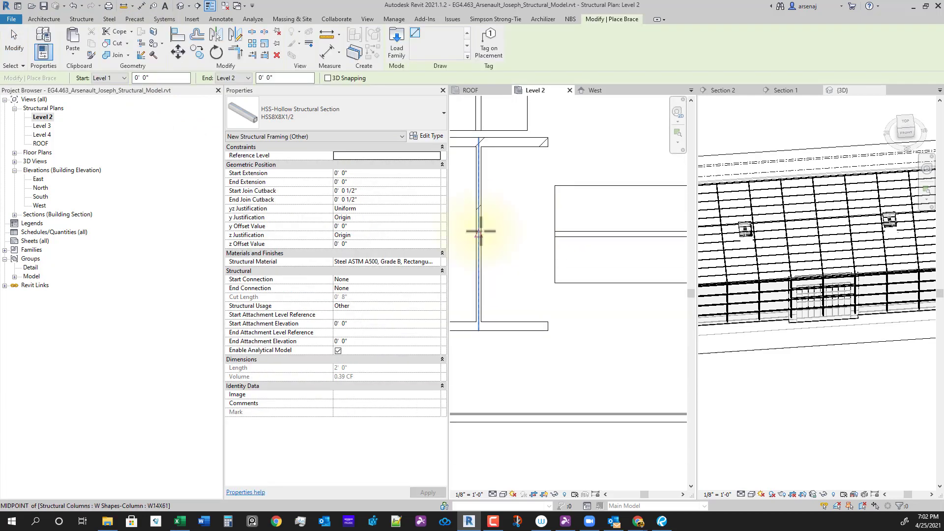
left_click(478, 237)
scroll(510, 238, "down", 4)
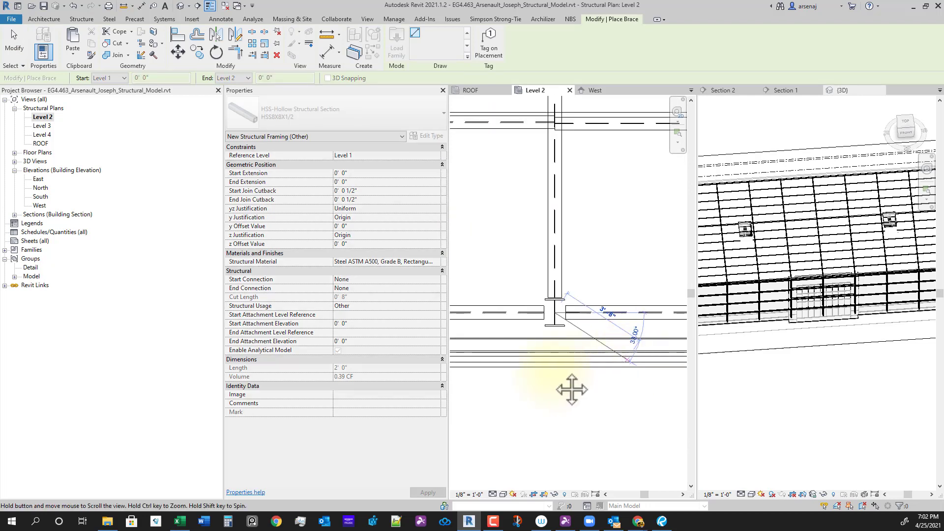
scroll(569, 278, "up", 6)
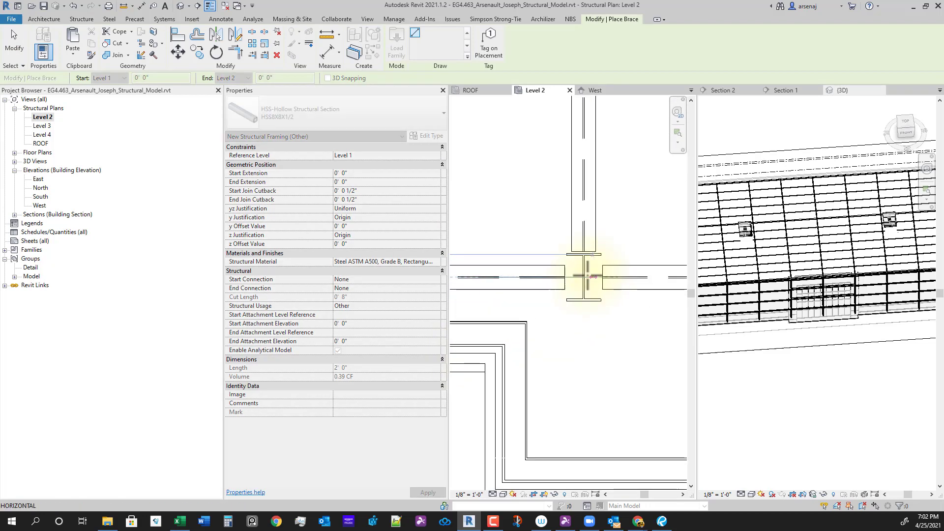
scroll(582, 280, "up", 3)
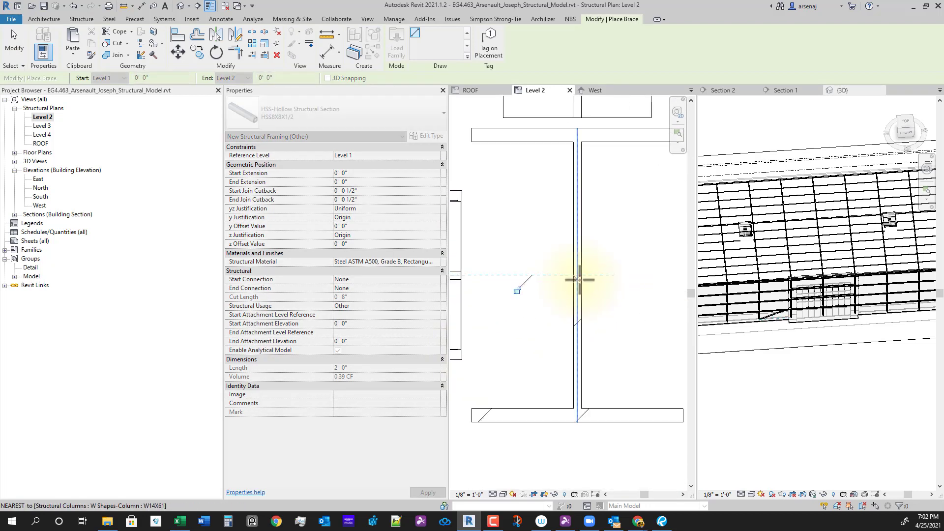
left_click(580, 279)
scroll(578, 286, "down", 6)
key("Escape")
key("Escape")
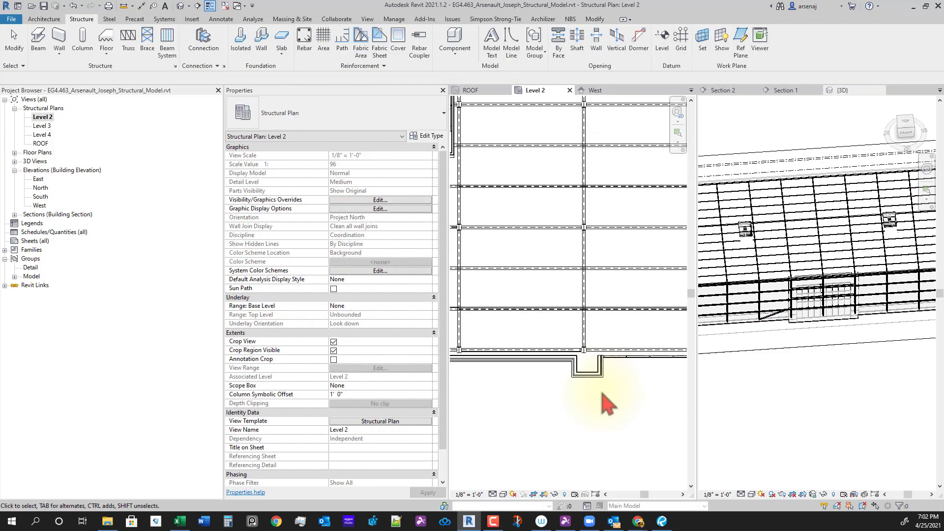
Inspect the new south-side brace and its meeting point with the column and beam in the 3D view
left_click(752, 371)
scroll(767, 226, "up", 5)
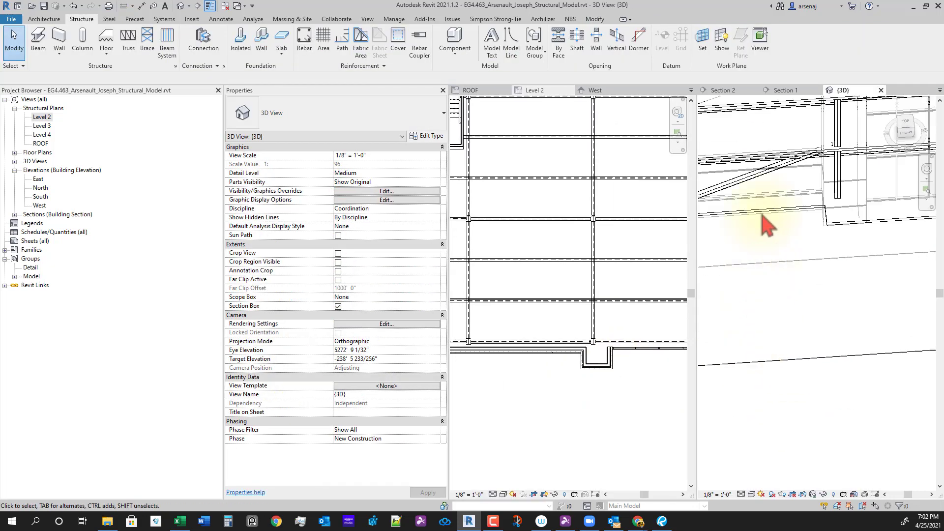
left_click(758, 179)
mouse_move(777, 244)
middle_mouse_down("shift")
mouse_move(805, 264)
mouse_move(809, 228)
mouse_move(801, 317)
mouse_move(868, 246)
mouse_move(811, 310)
mouse_move(817, 321)
mouse_move(776, 312)
middle_mouse_up("shift")
left_click(817, 311)
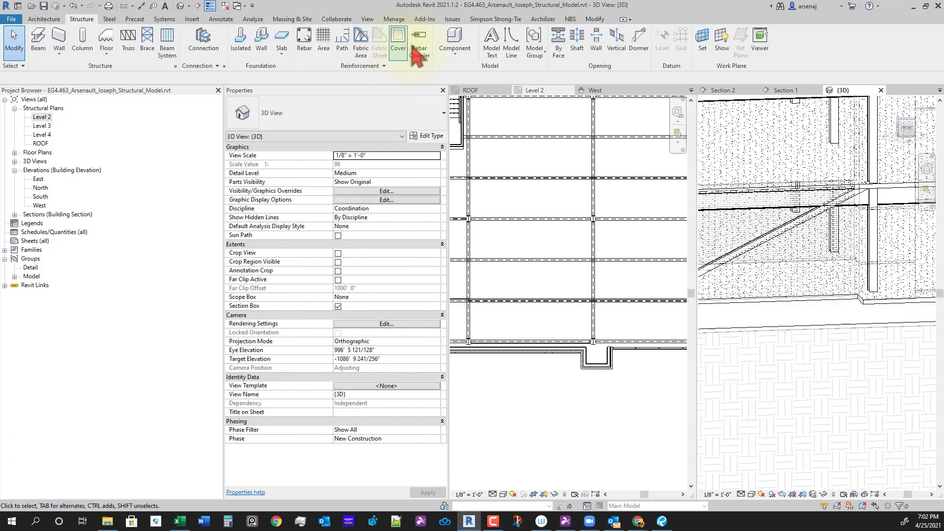
left_click(595, 20)
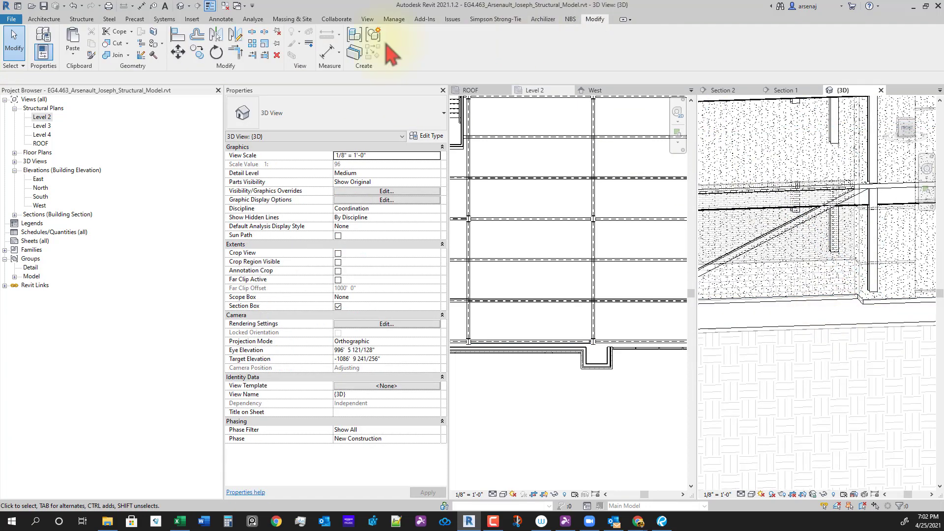
left_click(252, 55)
scroll(860, 240, "up", 3)
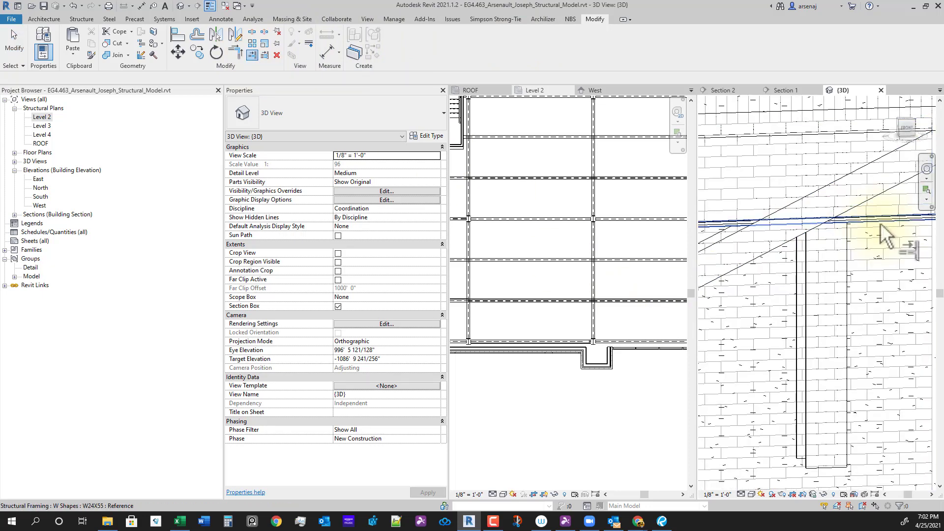
middle_click_drag(880, 223, 858, 259, "shift")
scroll(801, 353, "down", 3)
key("v")
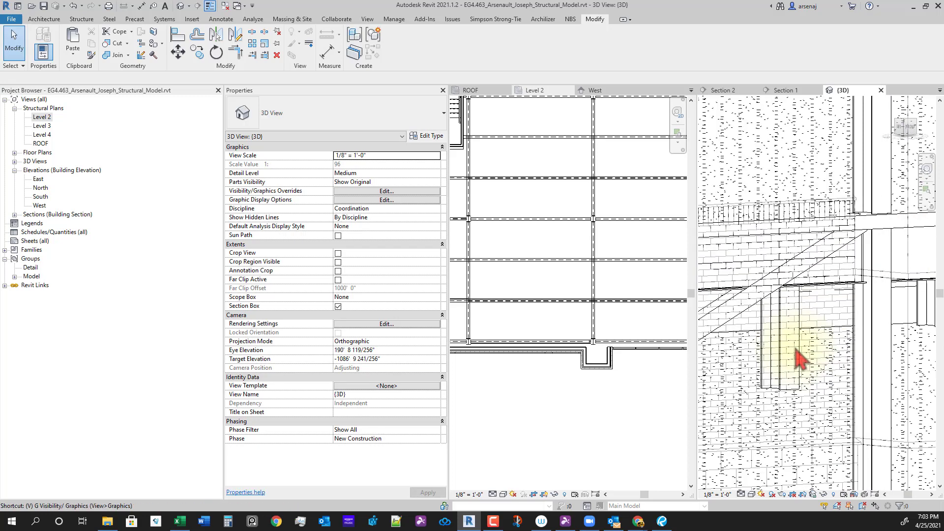
key("g")
left_click(519, 67)
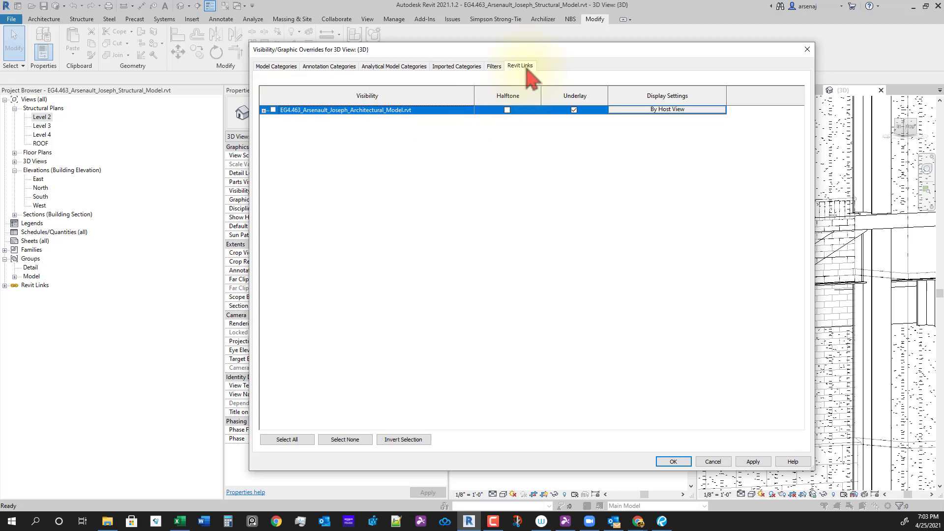
left_click(671, 462)
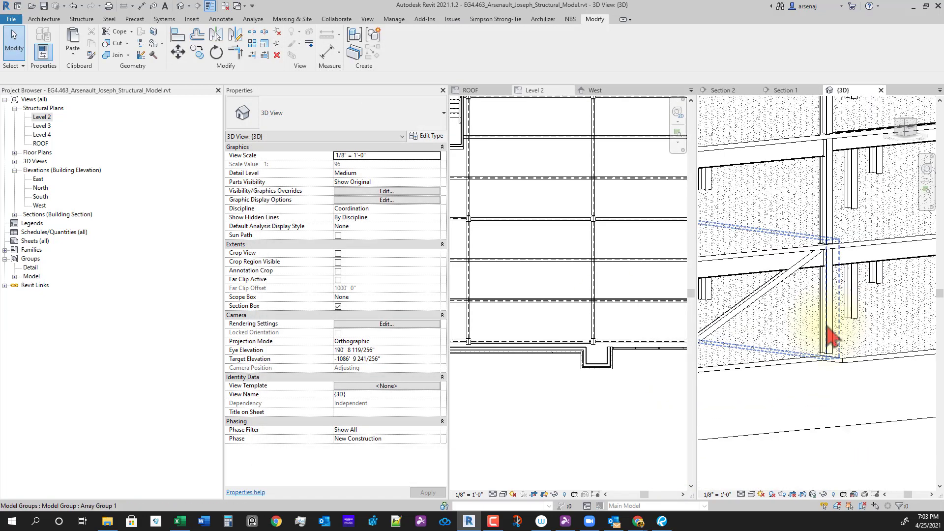
Try to trim the upper end of the south-side brace to the Level 2 beam with Trim/Extend Single Element
scroll(836, 314, "up", 2)
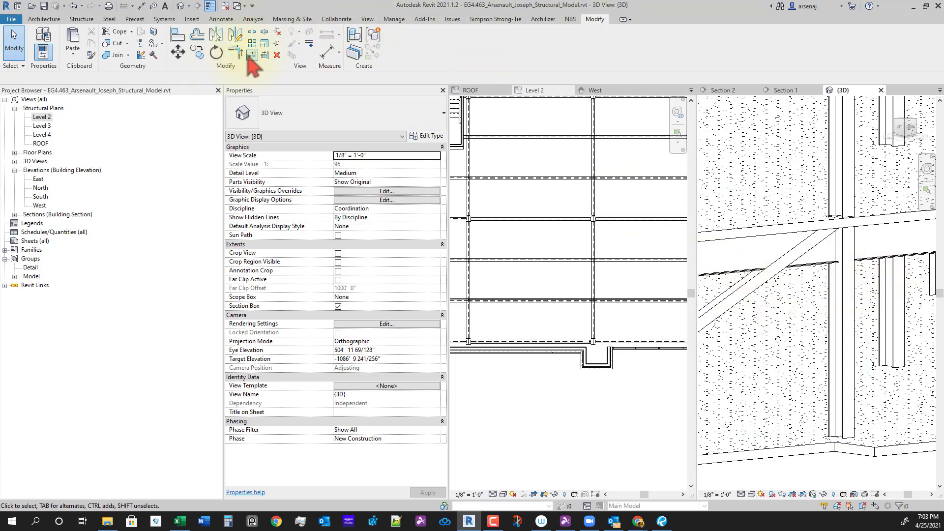
scroll(742, 231, "up", 4)
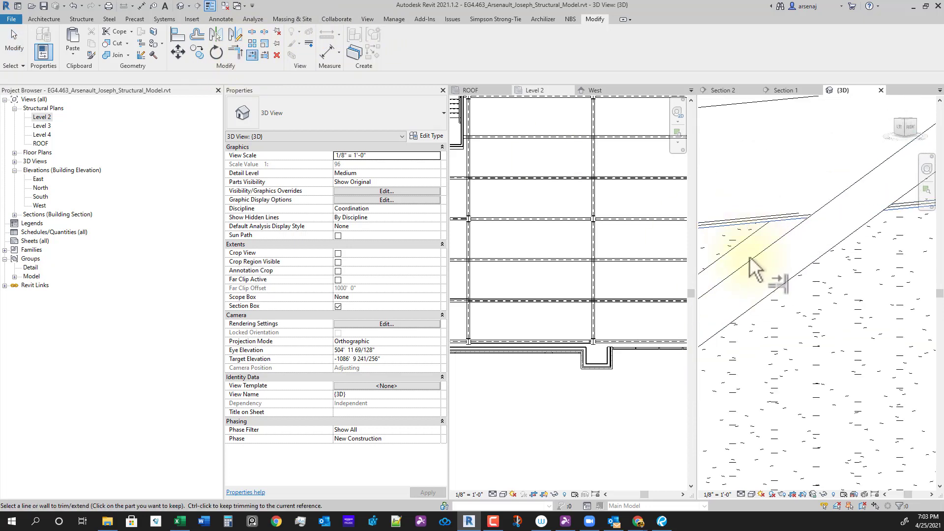
scroll(752, 274, "down", 5)
middle_click_drag(813, 371, 817, 316, "shift")
Select the HSS8X8X1/2 brace in the south-side bay and orient the 3D view to the front
left_click(809, 302)
scroll(839, 379, "down", 3)
scroll(839, 379, "up", 5)
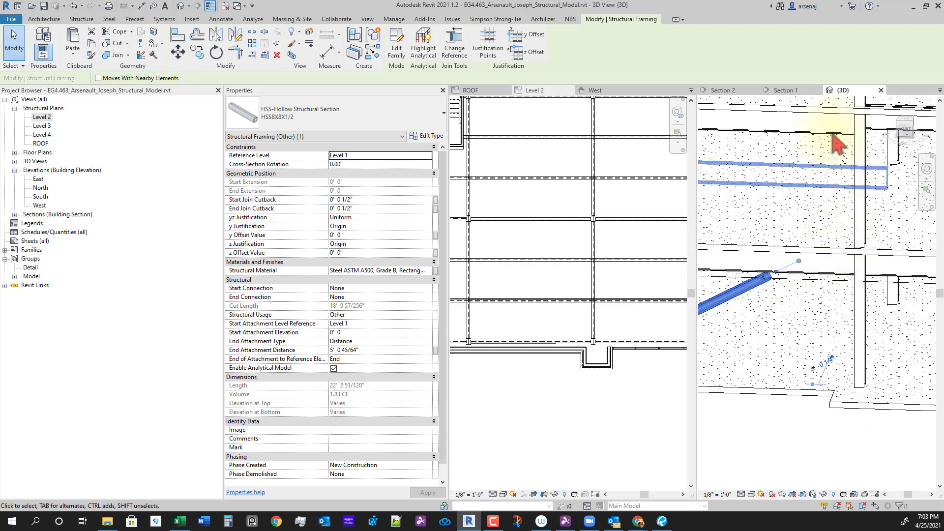
left_click(904, 129)
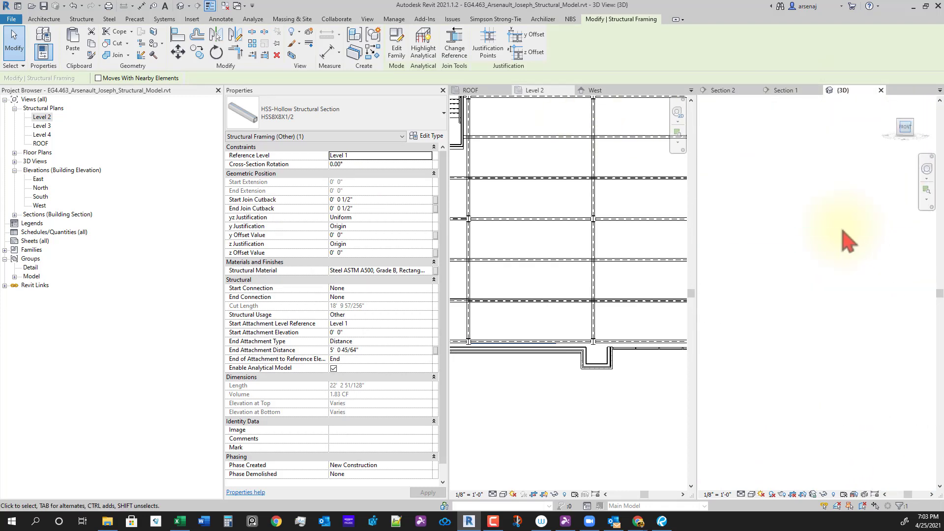
Try to stretch the upper end of the south-side brace across to the adjacent column just below the Level 2 beam
scroll(885, 344, "down", 1)
middle_click_drag(885, 343, 768, 350)
scroll(807, 295, "up", 4)
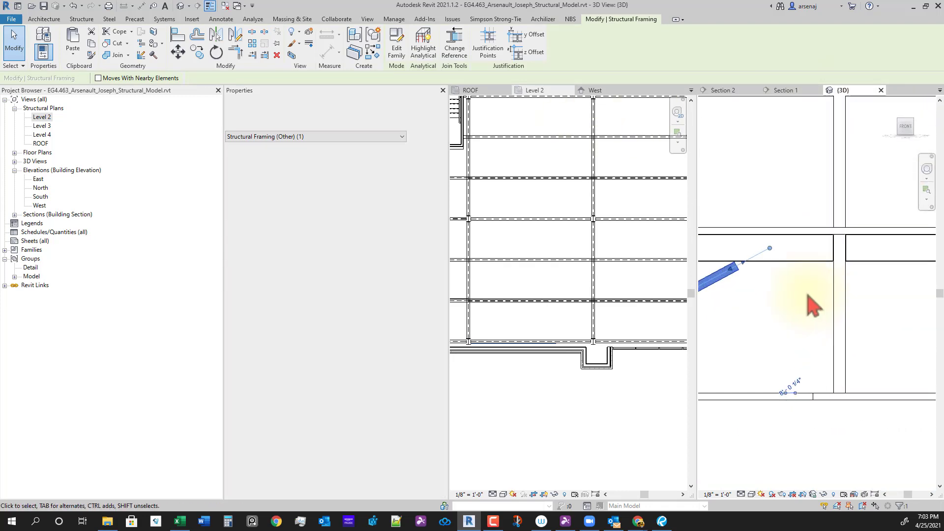
scroll(762, 243, "up", 1)
left_click_drag(786, 258, 871, 264)
scroll(837, 330, "down", 2)
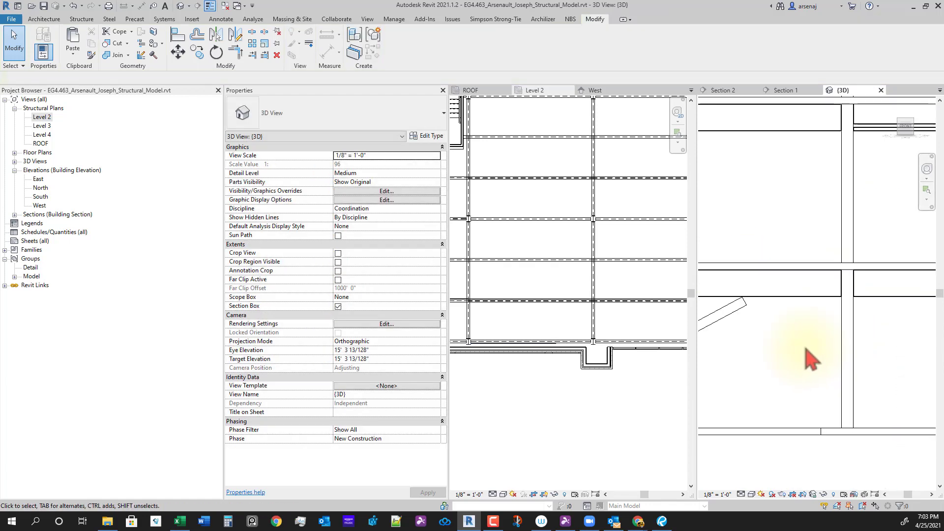
Select the HSS8X8X1/2 brace in the south-side bay again and turn the 3D view back toward the front
middle_click_drag(809, 307, 772, 320, "shift")
scroll(849, 336, "up", 3)
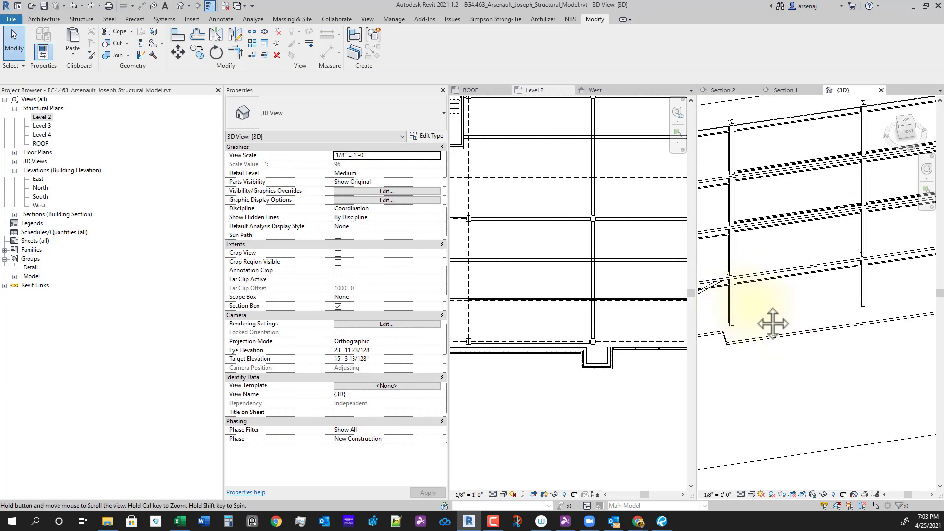
scroll(783, 311, "up", 2)
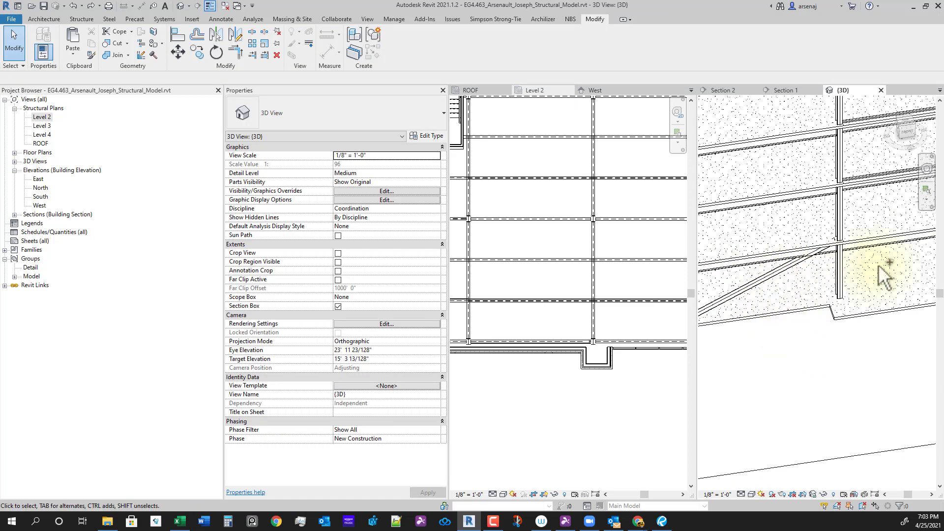
scroll(883, 276, "up", 1)
scroll(844, 301, "down", 3)
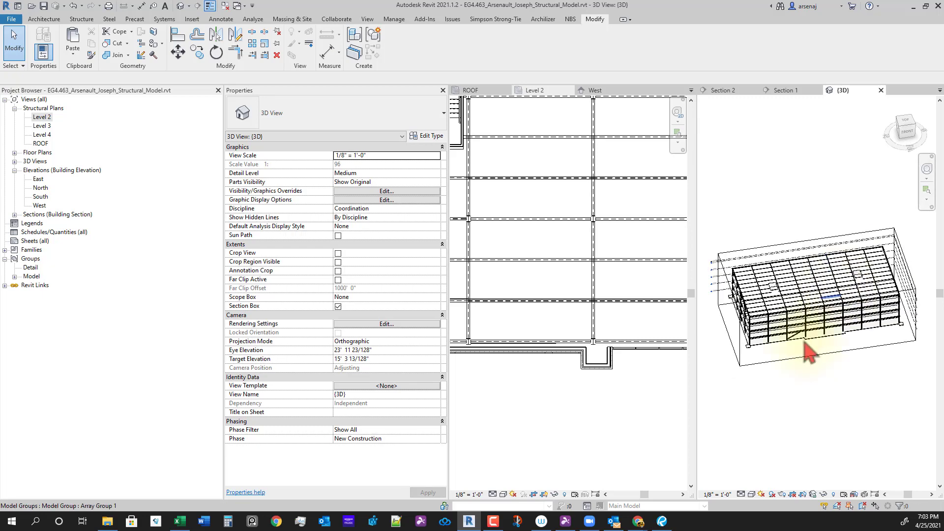
scroll(811, 348, "up", 2)
scroll(801, 326, "up", 2)
left_click(797, 324)
middle_click_drag(796, 325, 834, 346, "shift")
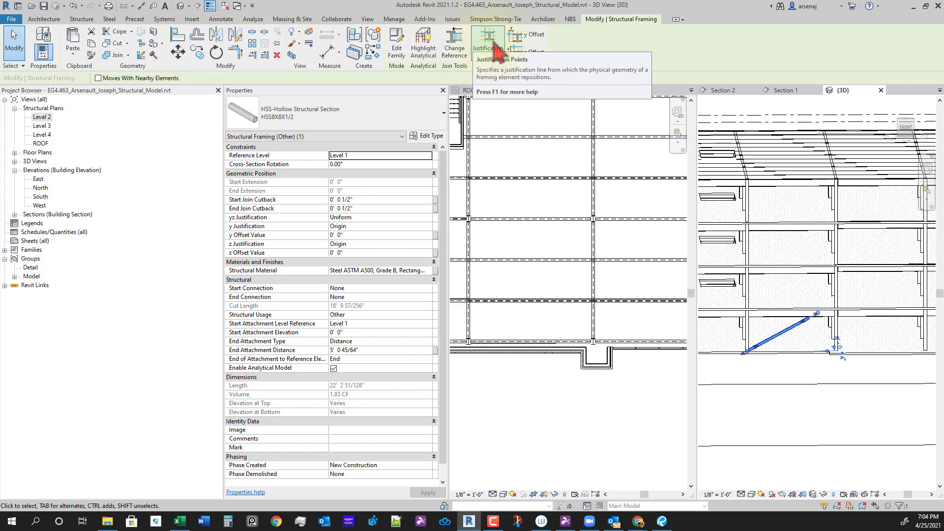
Examine the selected south-side brace and its upper connection to the beam and column from several angles
scroll(841, 325, "up", 4)
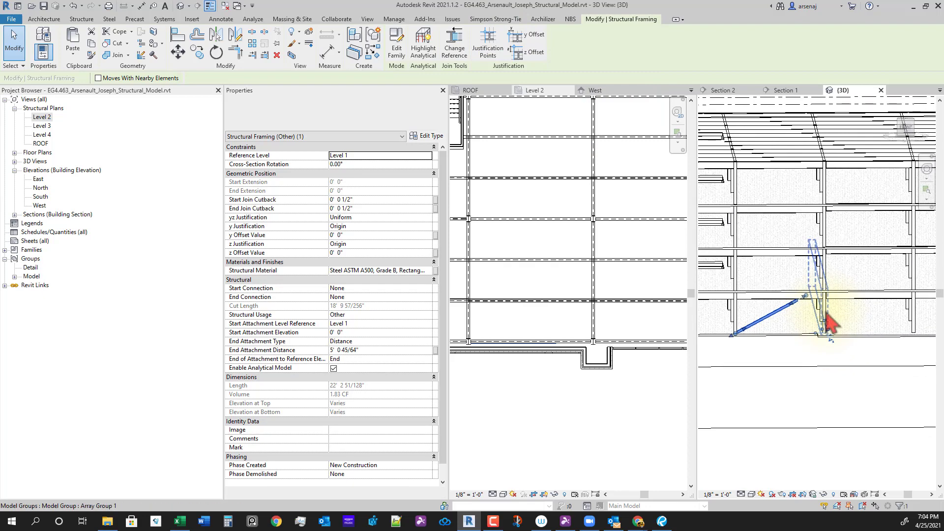
middle_click_drag(824, 337, 861, 233, "shift")
scroll(808, 295, "down", 2)
scroll(782, 268, "down", 1)
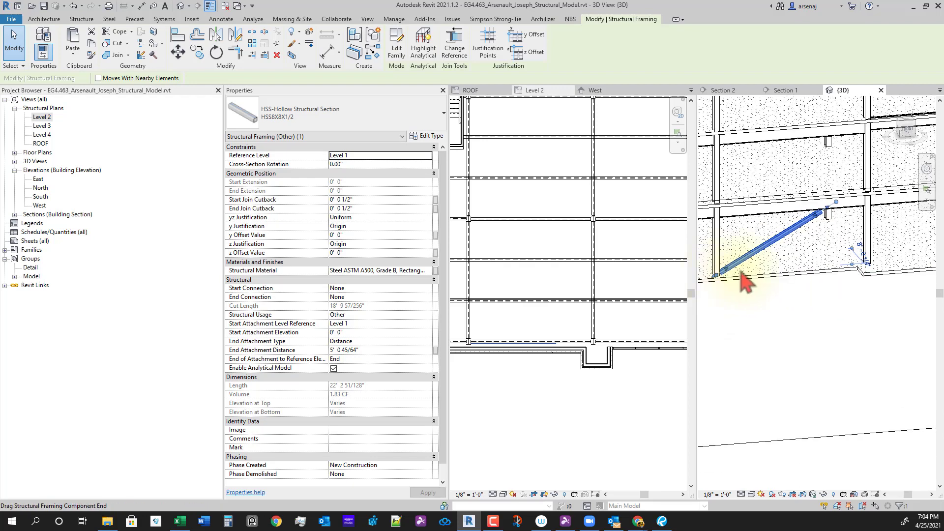
scroll(864, 211, "up", 5)
middle_click_drag(872, 215, 869, 291, "shift")
scroll(836, 229, "up", 1)
scroll(861, 222, "down", 4)
middle_click_drag(864, 244, 834, 238, "shift")
scroll(833, 241, "down", 4)
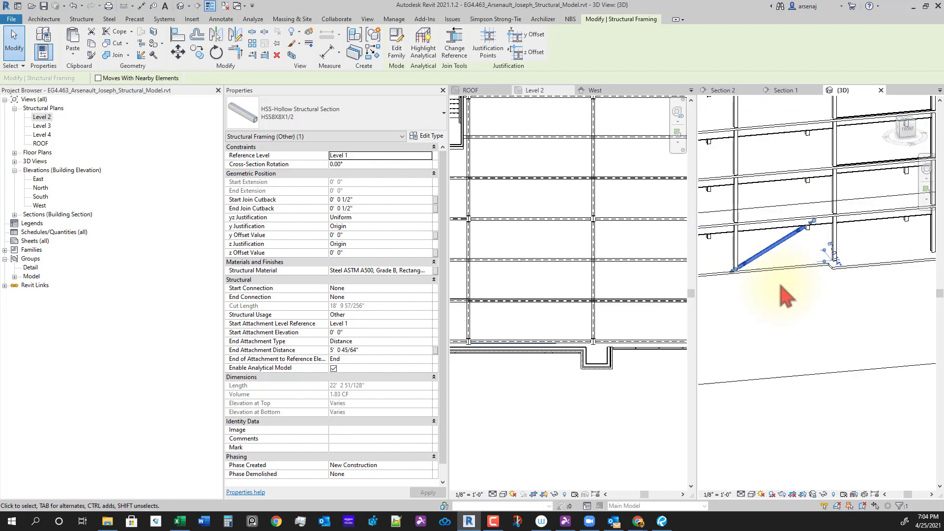
scroll(784, 295, "down", 3)
middle_click_drag(790, 344, 919, 346, "shift")
scroll(740, 302, "up", 2)
scroll(760, 307, "down", 4)
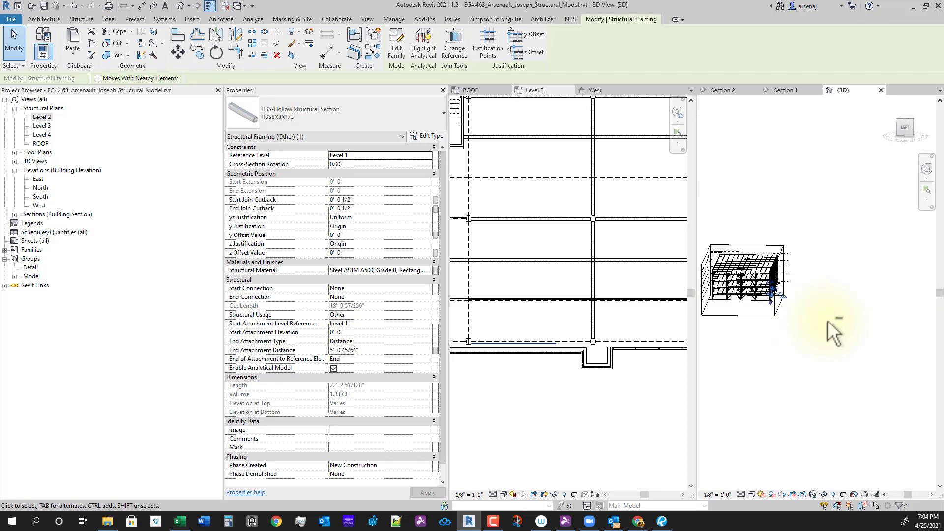
scroll(795, 340, "up", 8)
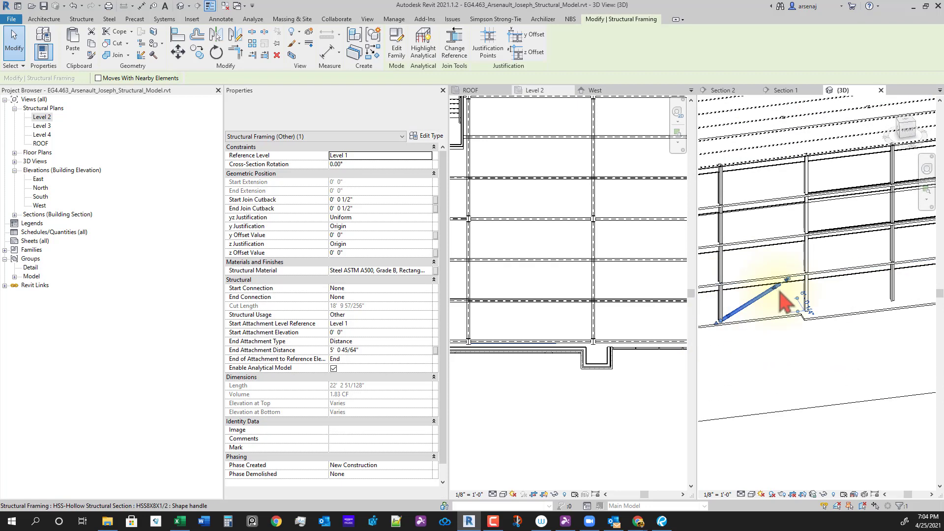
middle_click_drag(838, 337, 849, 326, "shift")
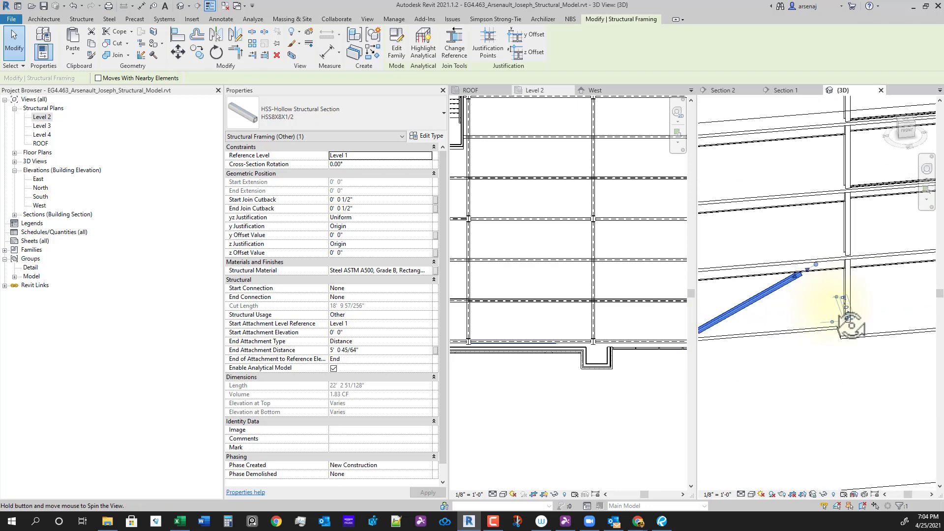
scroll(835, 322, "up", 2)
middle_click_drag(843, 434, 840, 390)
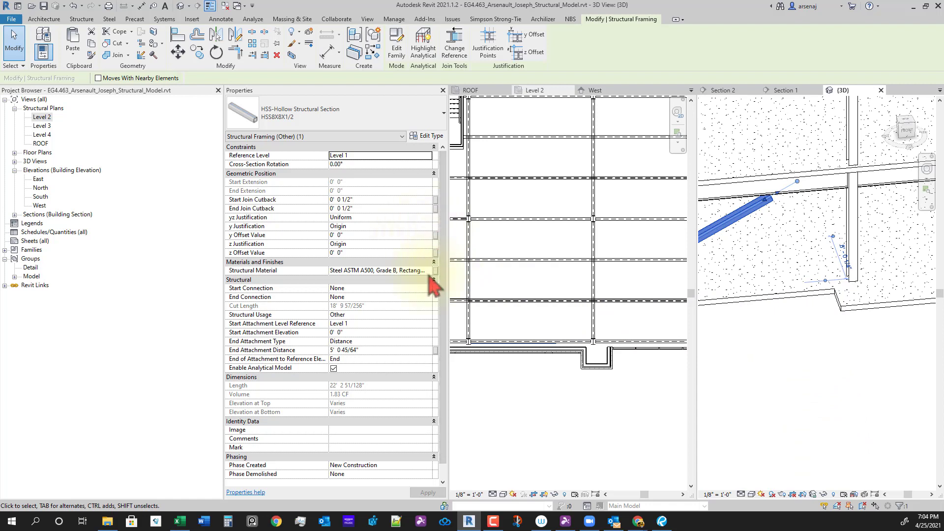
Change the End Attachment Type of the south-side brace to Ratio
middle_click_drag(836, 316, 833, 330)
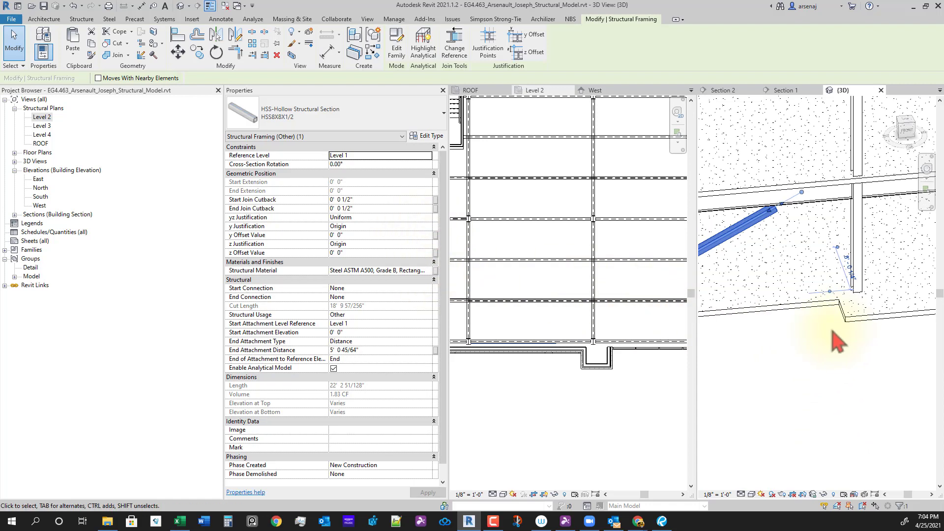
left_click(428, 342)
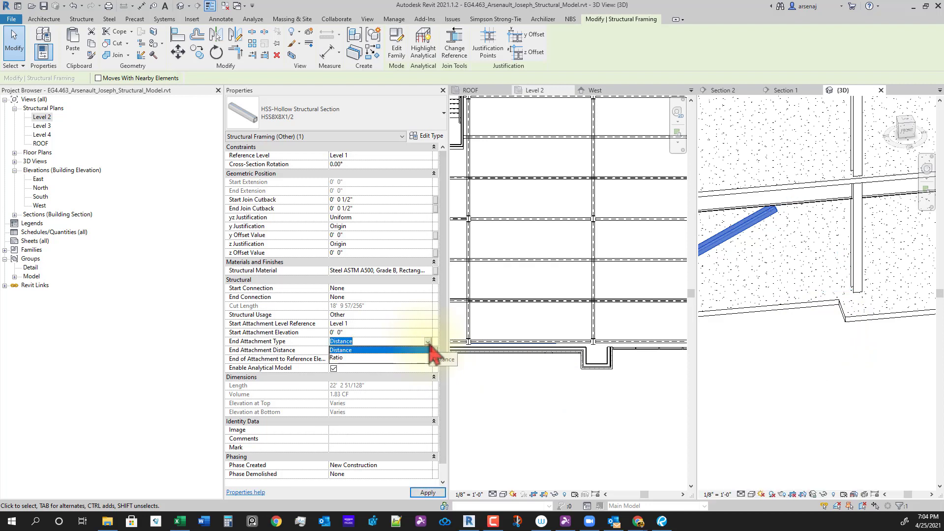
left_click(403, 361)
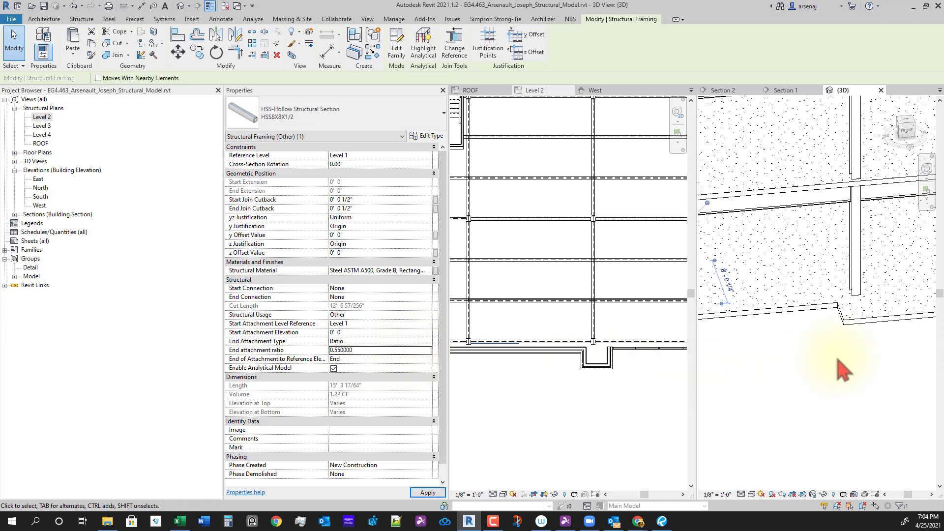
Set the brace's end attachment ratio to 0.1 and check its upper end against the column
middle_click_drag(842, 369, 919, 355)
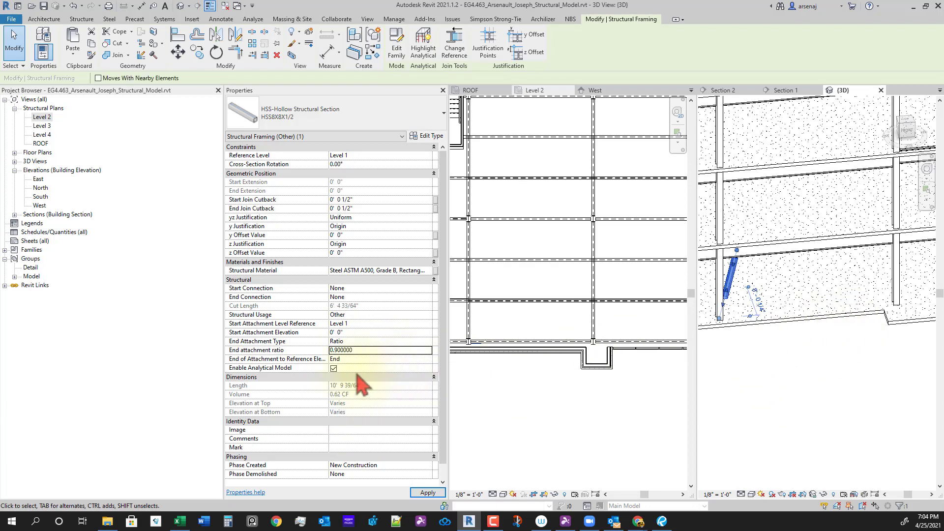
left_click(380, 350)
type(".")
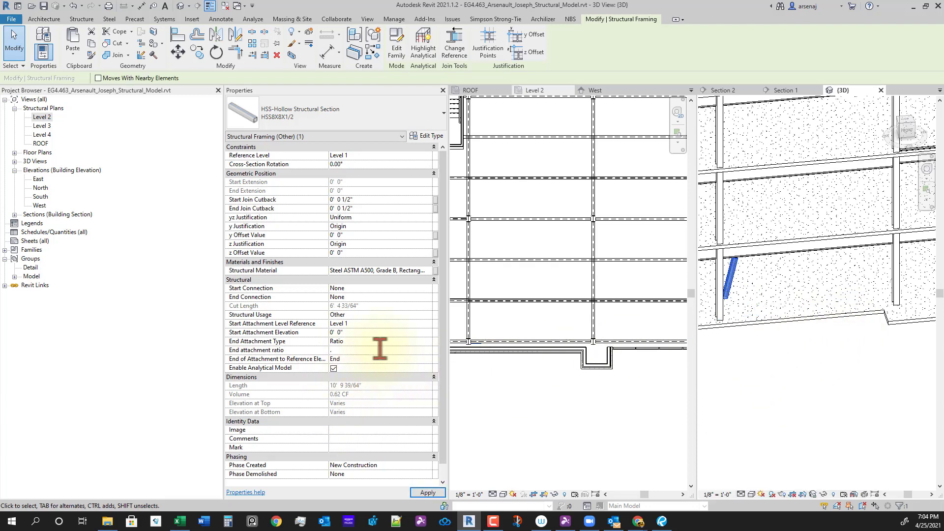
type("100000")
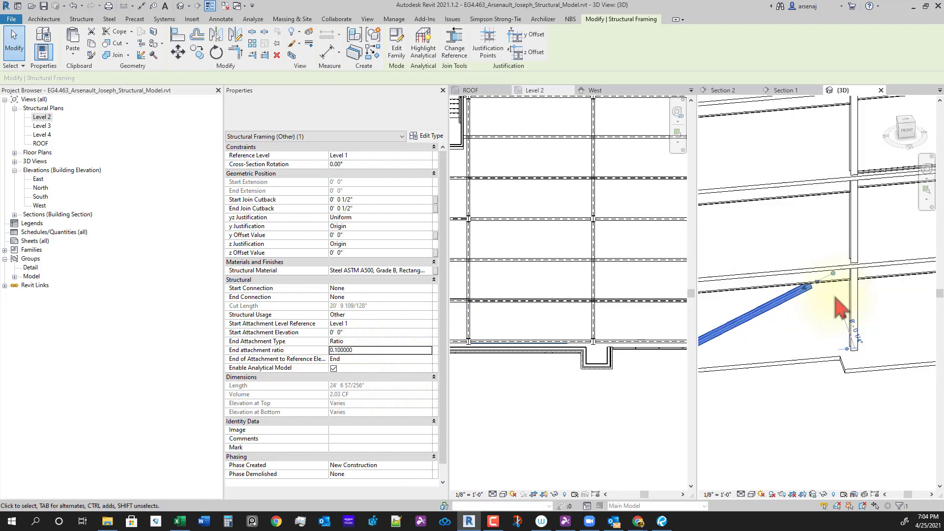
scroll(842, 308, "down", 5)
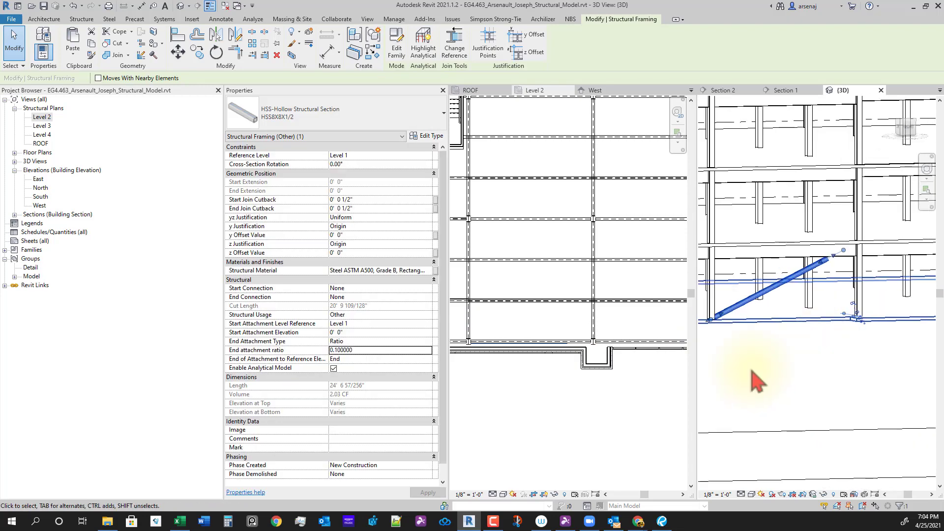
middle_click_drag(824, 331, 820, 344, "shift")
Reselect the south-side brace and try to enter 0.05 as its end attachment ratio
left_click(365, 350)
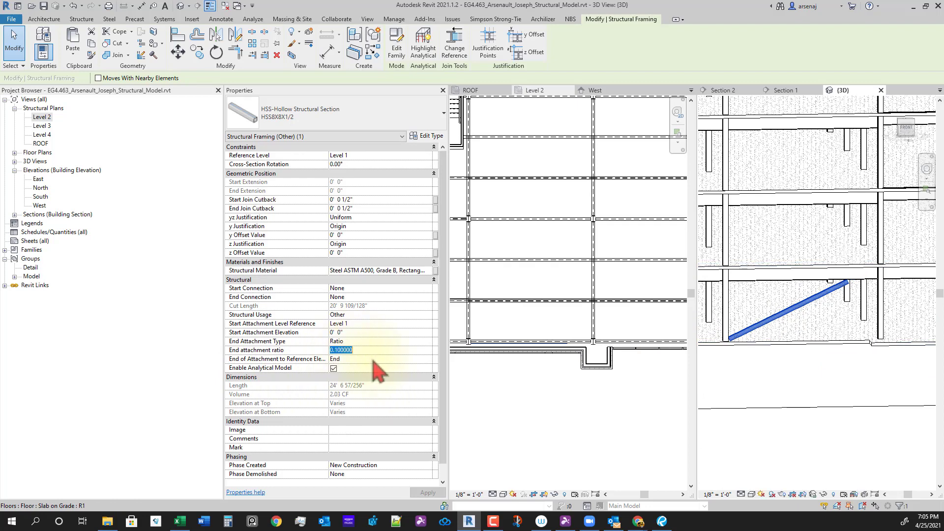
left_click(708, 322)
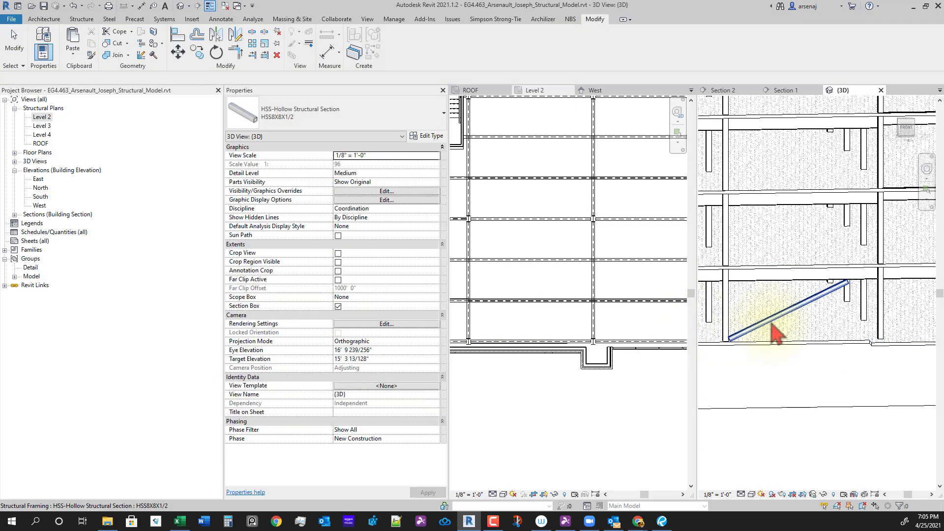
left_click(771, 317)
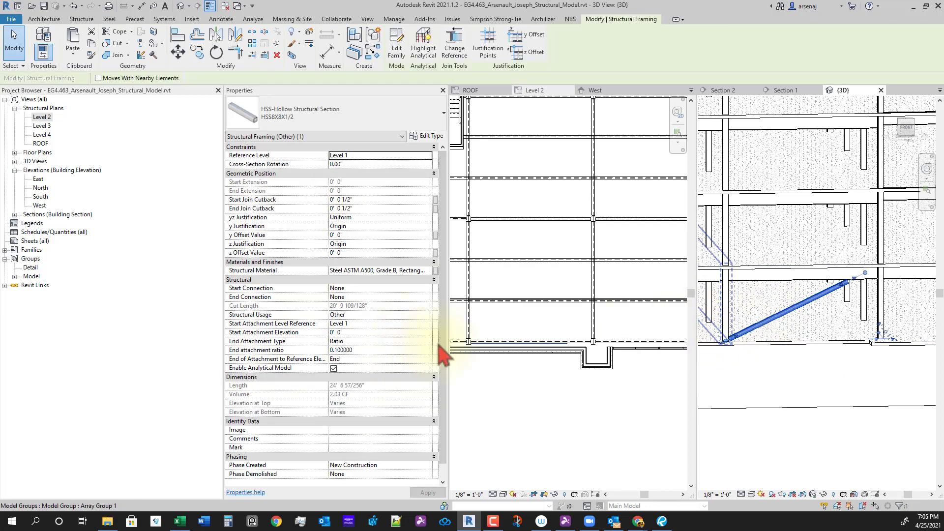
left_click(430, 342)
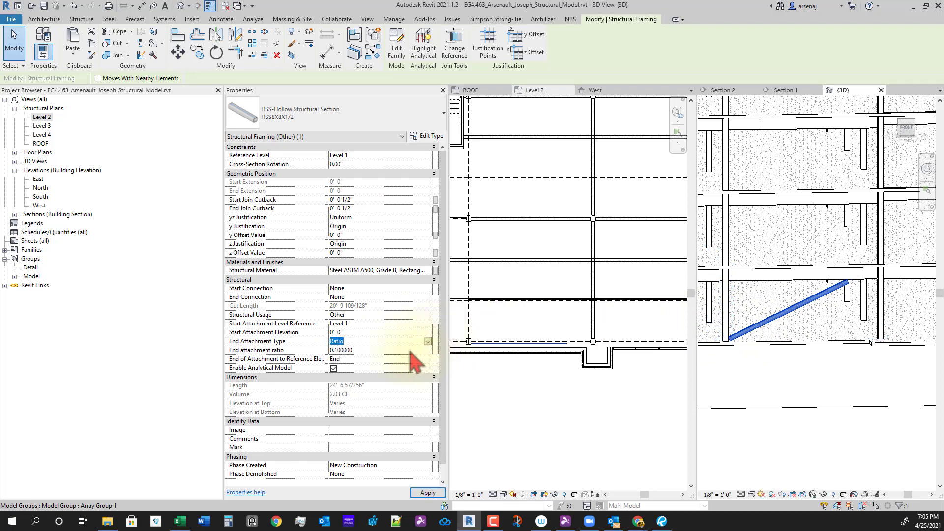
left_click(428, 341)
left_click(362, 364)
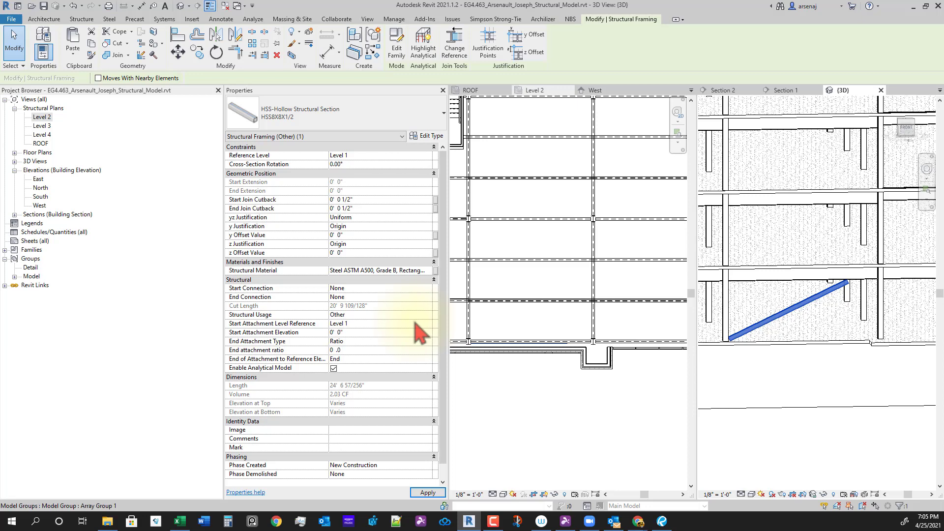
key("Return")
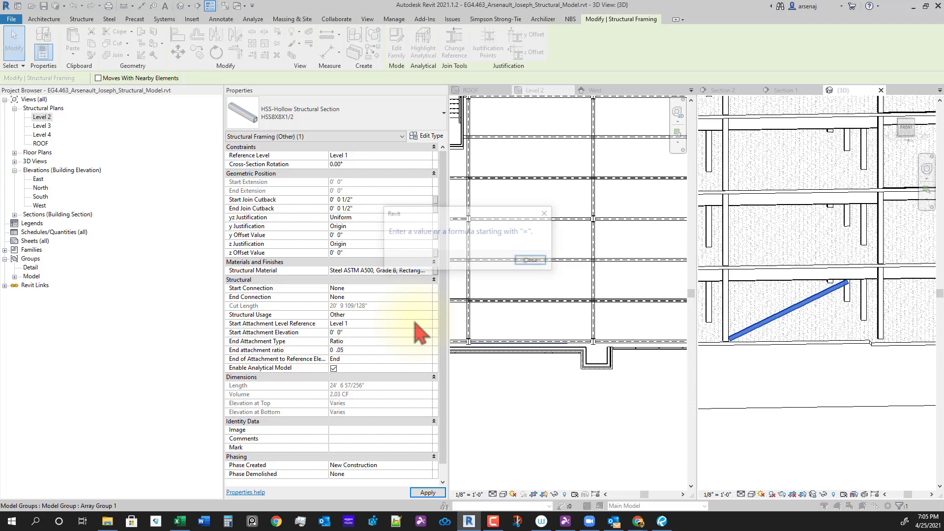
left_click(529, 263)
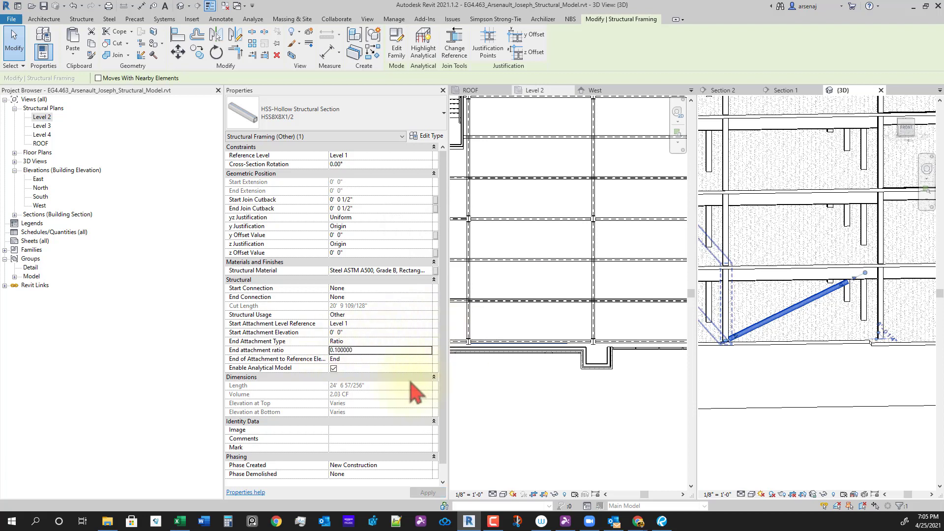
Set the brace's end attachment ratio to 0.05 and check the gap between its upper end and the column
left_click(364, 351)
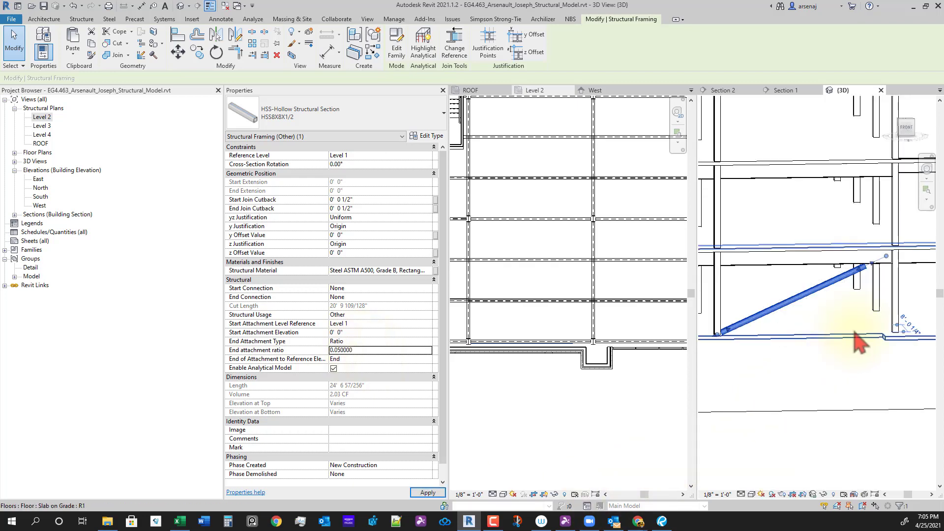
scroll(885, 310, "up", 2)
scroll(885, 310, "down", 4)
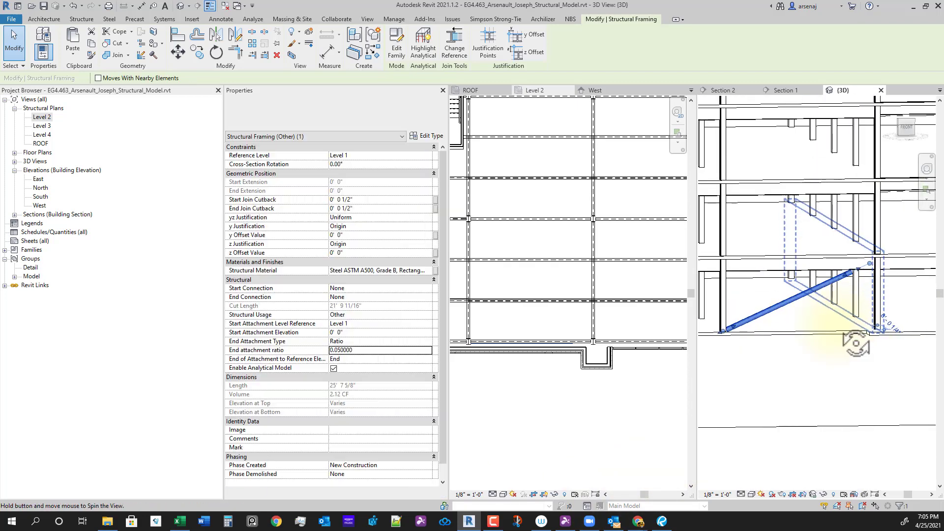
middle_click_drag(841, 307, 850, 339, "shift")
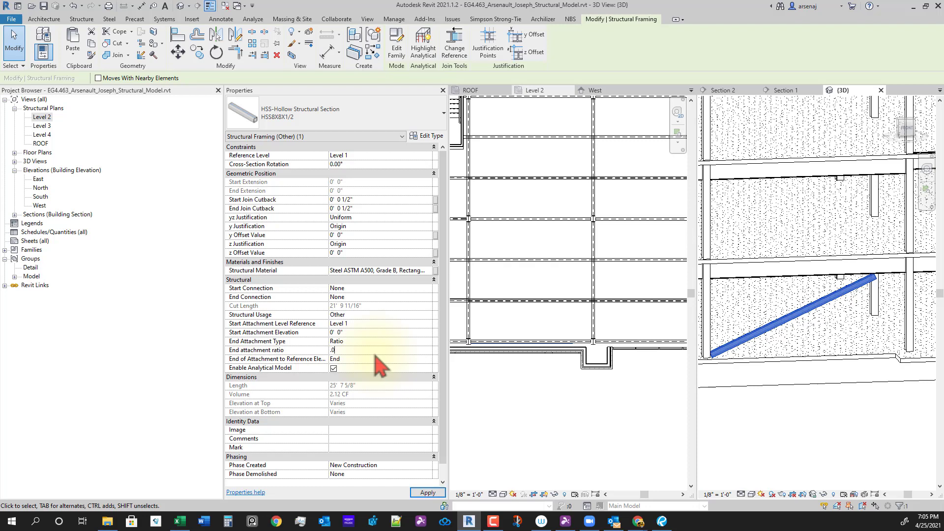
Reduce the brace's end attachment ratio to 0.02 and further to 0.01, checking its upper end at the beam
left_click(377, 354)
type(".02")
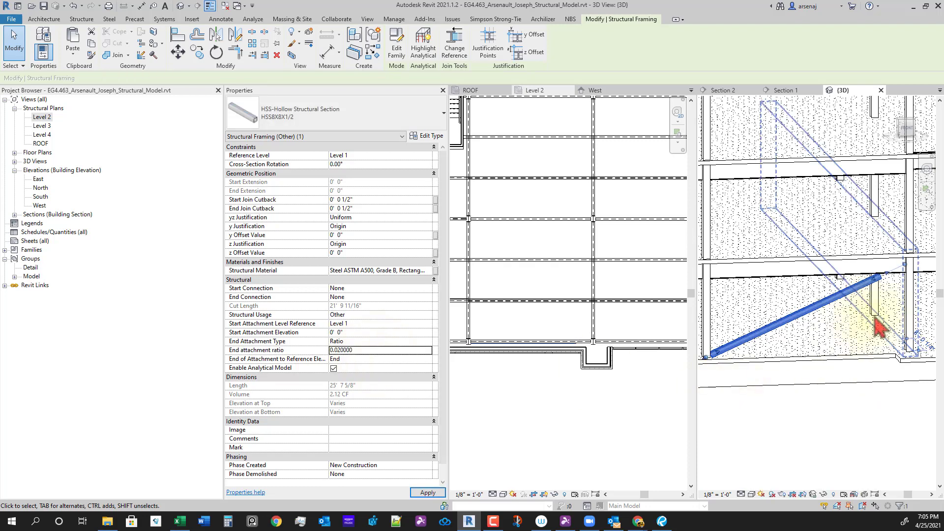
middle_click_drag(903, 303, 864, 274, "shift")
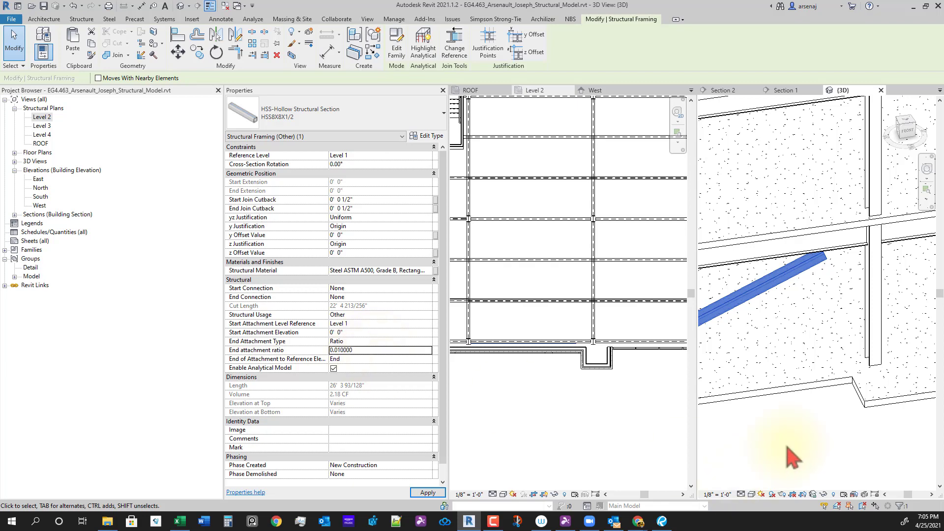
middle_click_drag(792, 340, 839, 396, "shift")
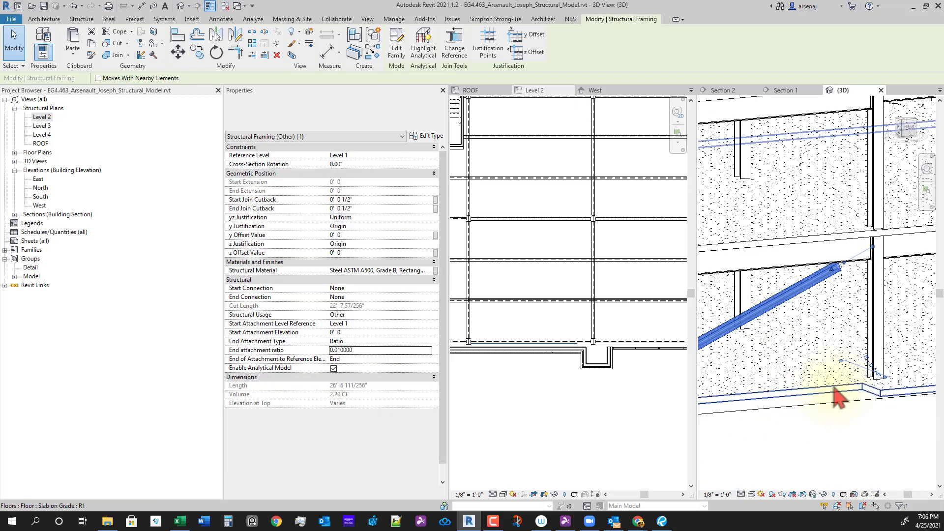
Set the end attachment ratio of the south-side brace to 0.005
left_click(392, 351)
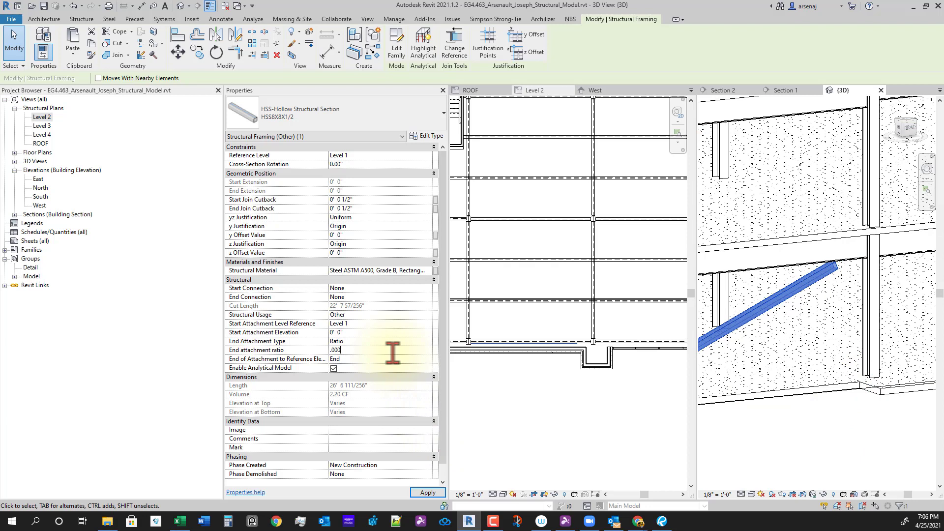
type(".005")
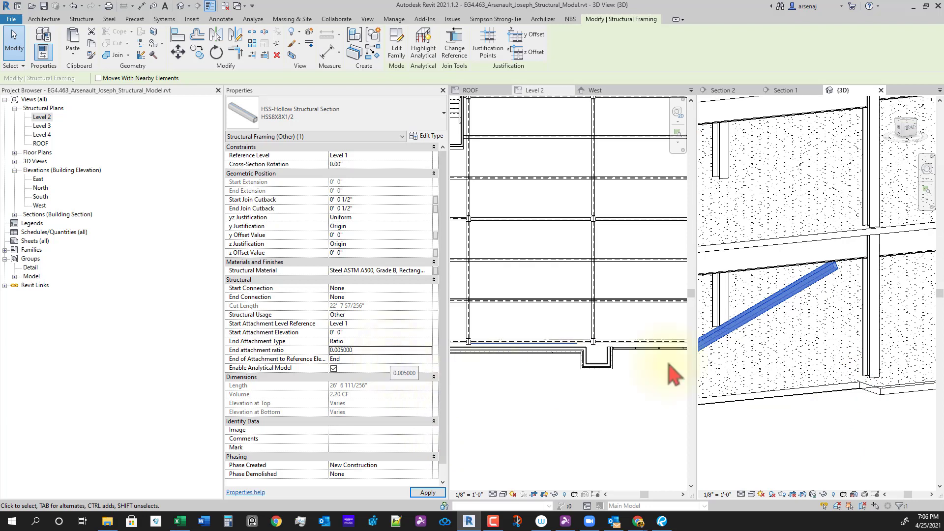
Inspect the brace in 3D from several angles, checking its upper end against the column and Level 2 beam
scroll(871, 306, "down", 3)
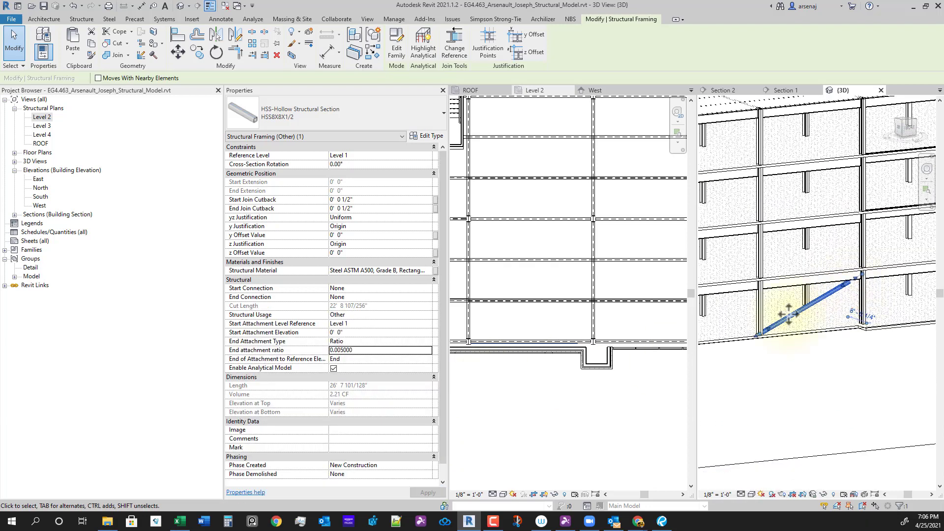
scroll(783, 354, "up", 2)
scroll(784, 354, "down", 2)
middle_click_drag(785, 355, 832, 400, "shift")
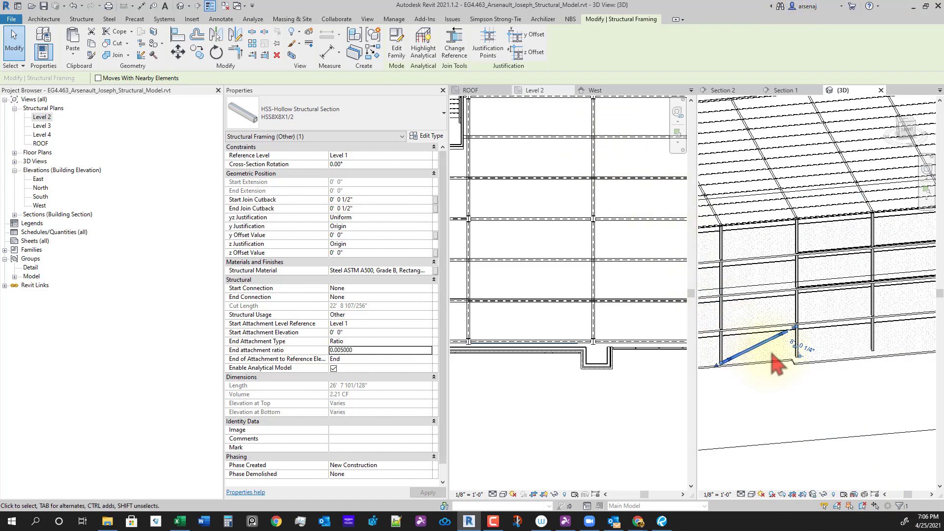
scroll(773, 358, "up", 6)
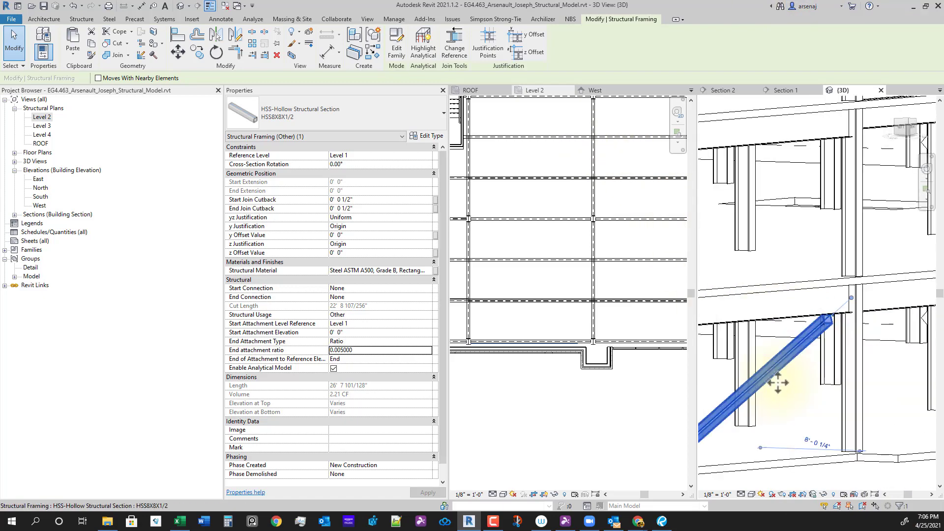
middle_click_drag(778, 382, 793, 353, "shift")
scroll(807, 374, "down", 5)
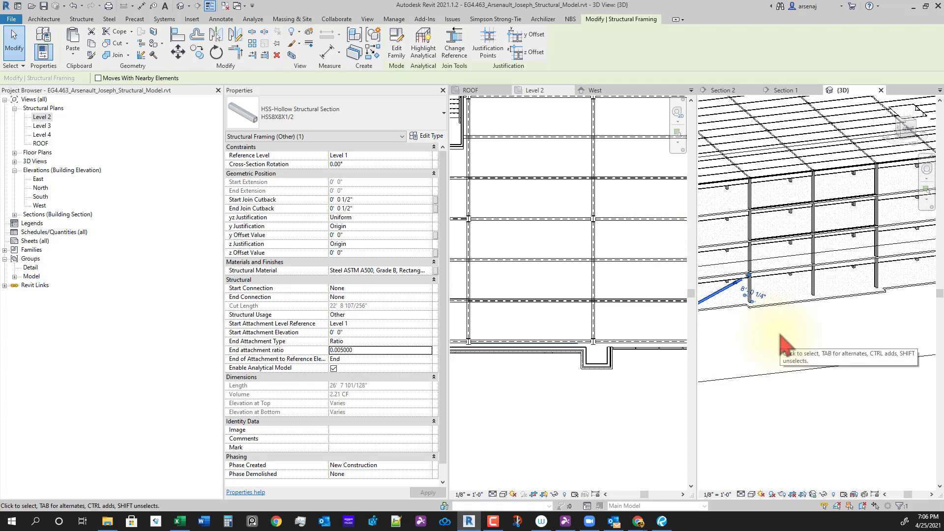
In the Level 2 plan, mirror a copy of the brace about the centerline of the south side's middle column
left_click(593, 401)
scroll(580, 396, "down", 5)
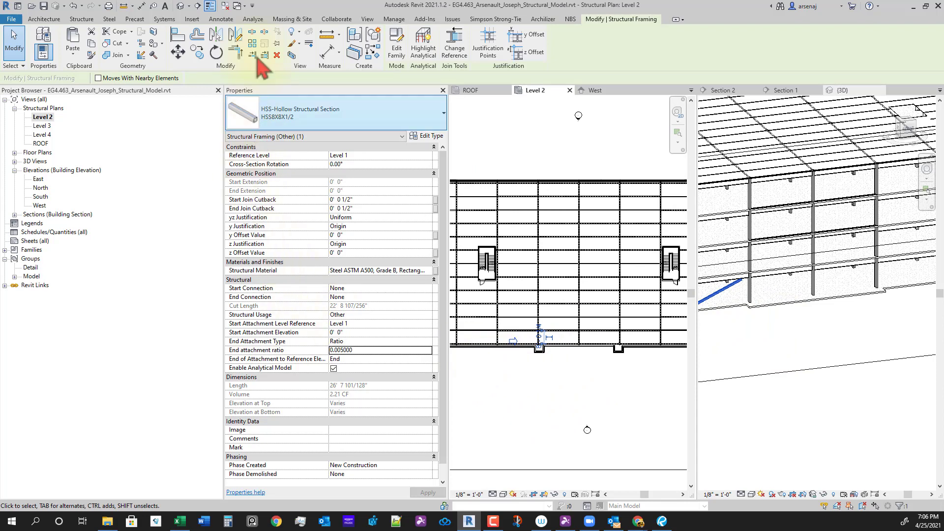
left_click(235, 34)
scroll(631, 337, "up", 4)
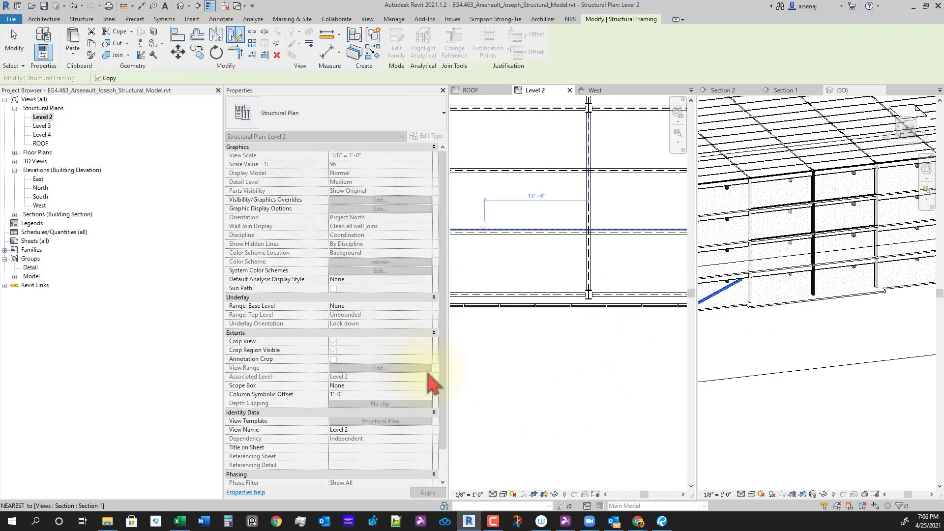
scroll(581, 319, "up", 3)
left_click(583, 297)
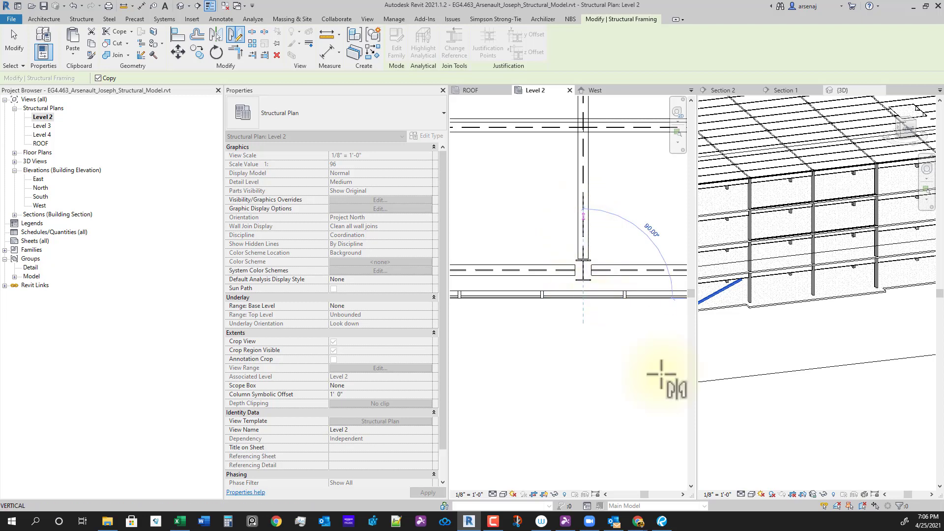
left_click(885, 345)
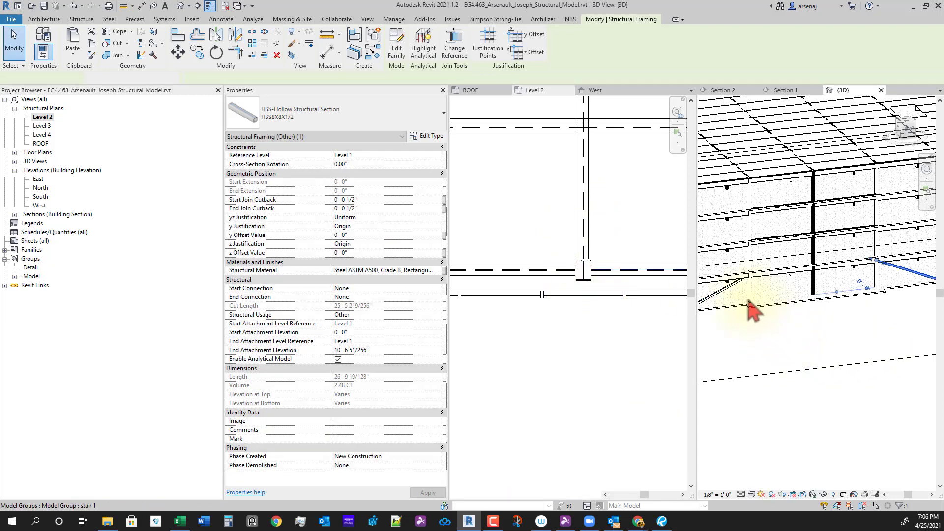
Group the original and mirrored south-side braces as a model group named Brace Frame 2
scroll(749, 303, "down", 3)
scroll(797, 330, "up", 3)
scroll(797, 330, "down", 3)
middle_click_drag(798, 329, 817, 311)
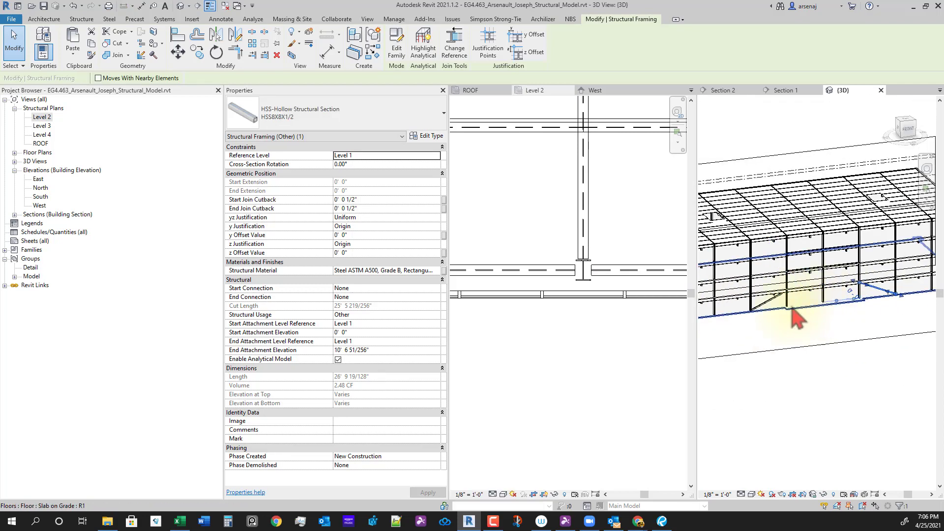
scroll(745, 300, "up", 2)
left_click(749, 308, "ctrl")
scroll(749, 307, "down", 2)
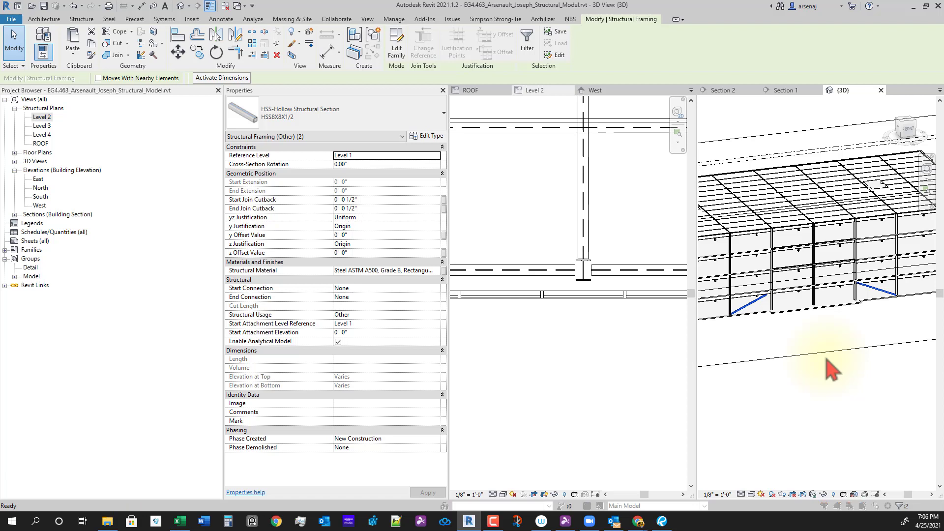
key("g")
key("p")
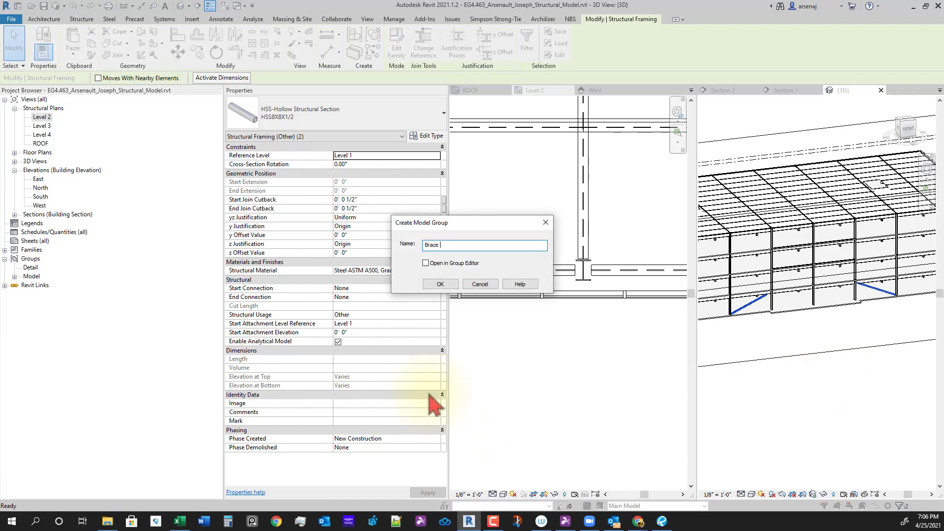
type("Brace Frame 2")
key("Return")
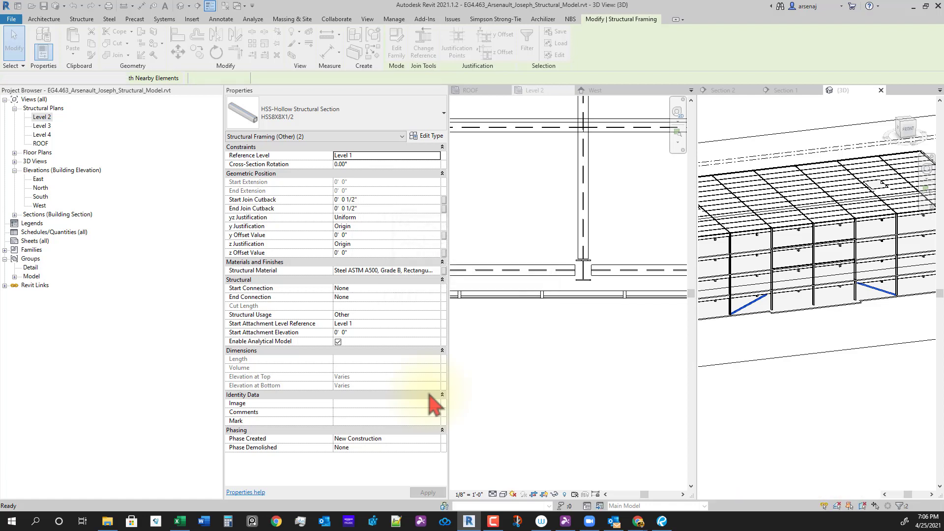
Open the South elevation and hide the linked architectural model in it
left_click(532, 415)
scroll(651, 350, "down", 4)
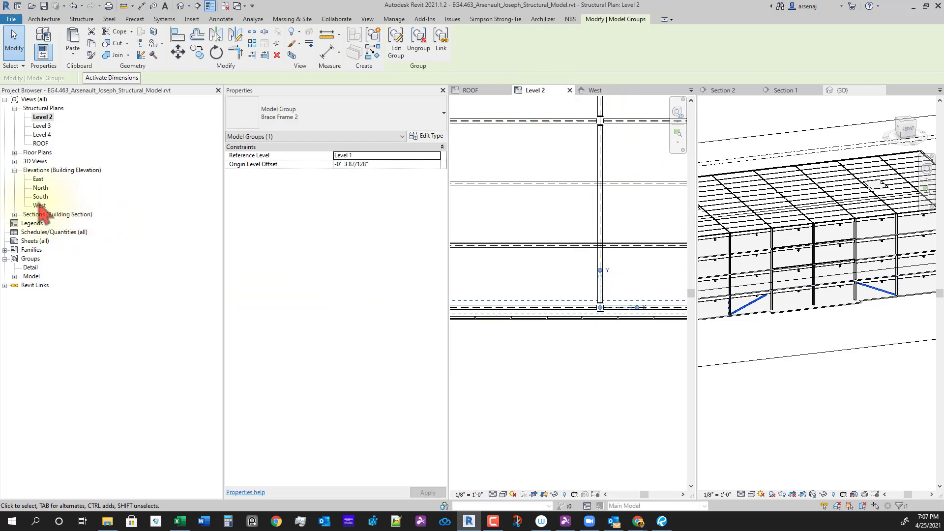
double_click(41, 196)
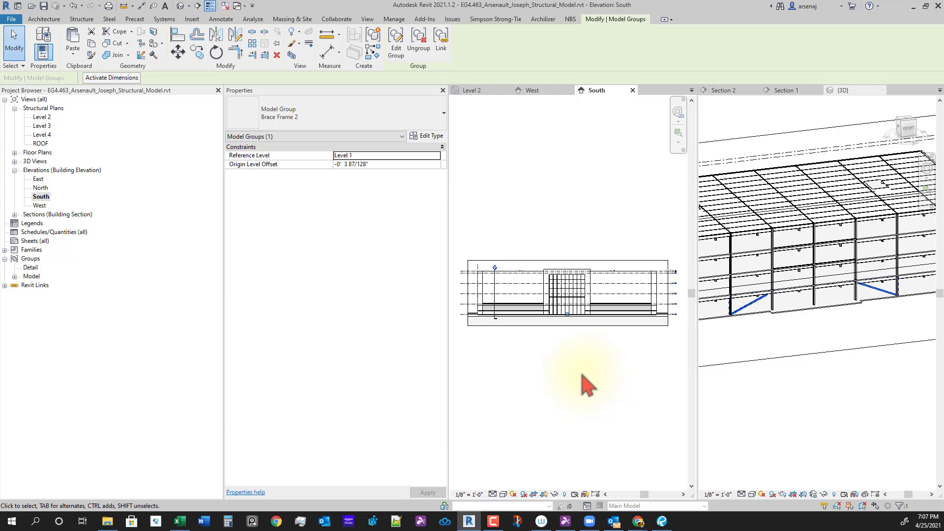
scroll(576, 369, "up", 4)
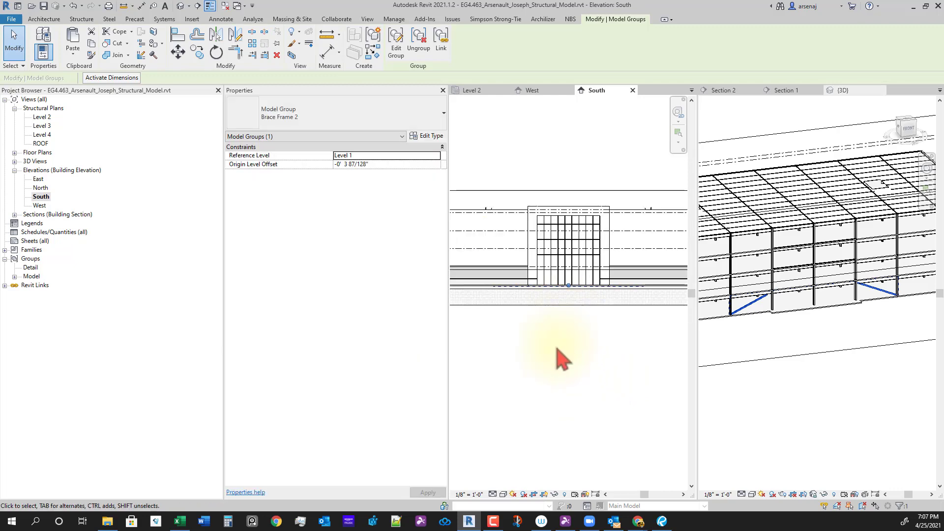
key("g")
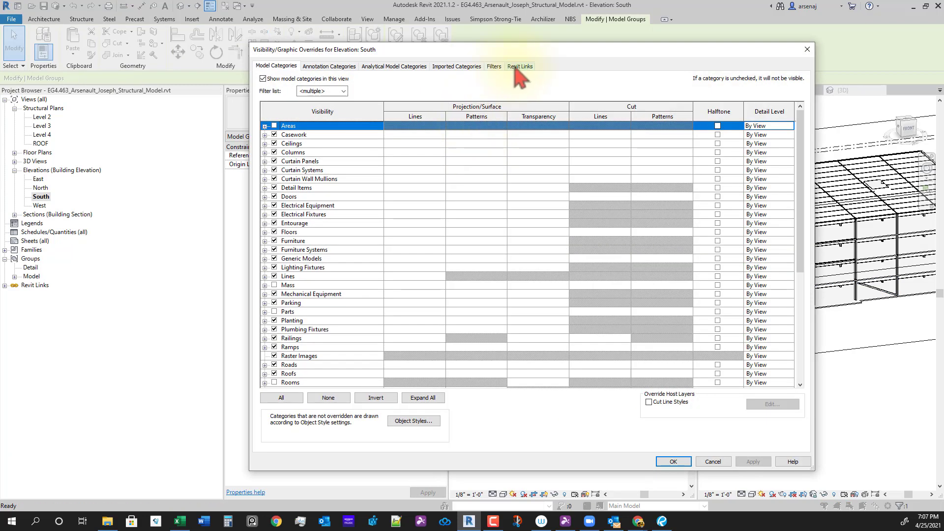
left_click(520, 67)
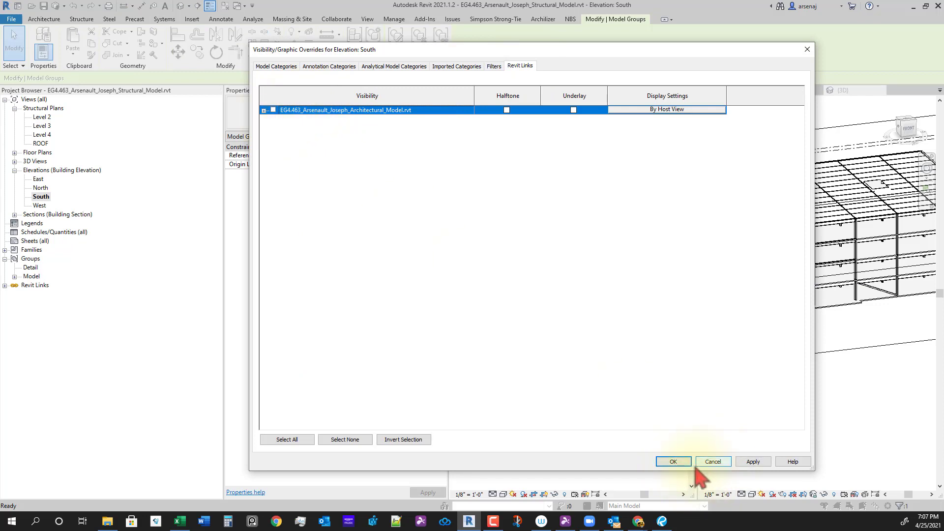
left_click(673, 462)
scroll(531, 290, "up", 2)
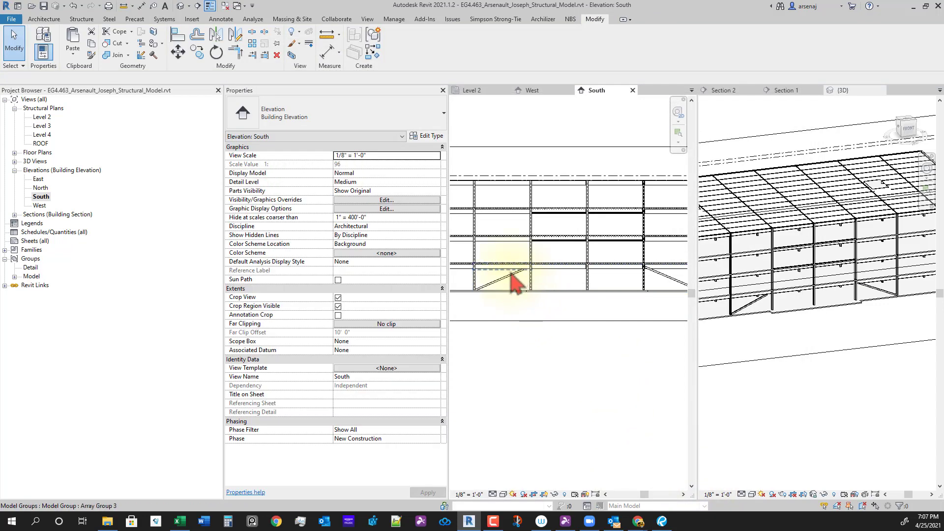
left_click(512, 279)
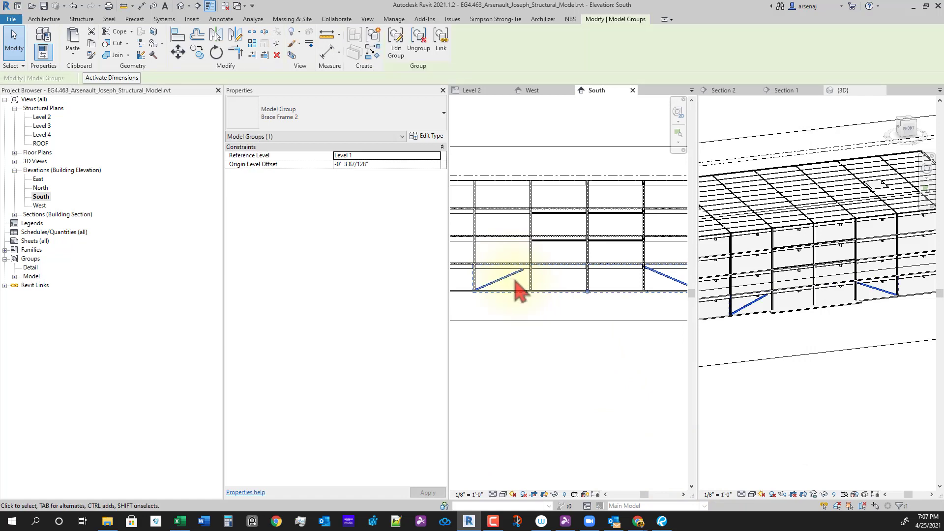
key("c")
key("o")
scroll(505, 303, "up", 3)
scroll(513, 325, "down", 1)
middle_click_drag(512, 324, 530, 350)
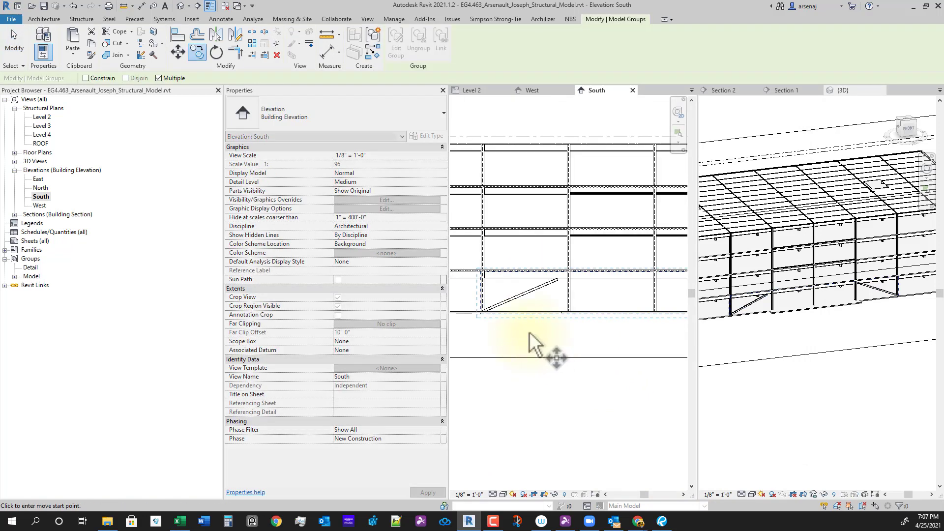
key("Escape")
Copy the Brace Frame 2 group to the clipboard and paste it aligned to Levels 2, 3 and 4
left_click(524, 304)
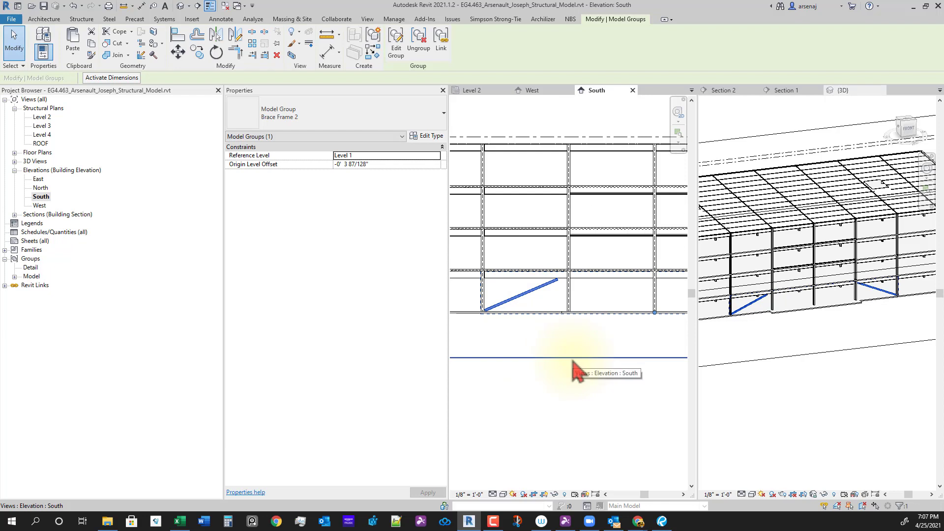
left_click(81, 58)
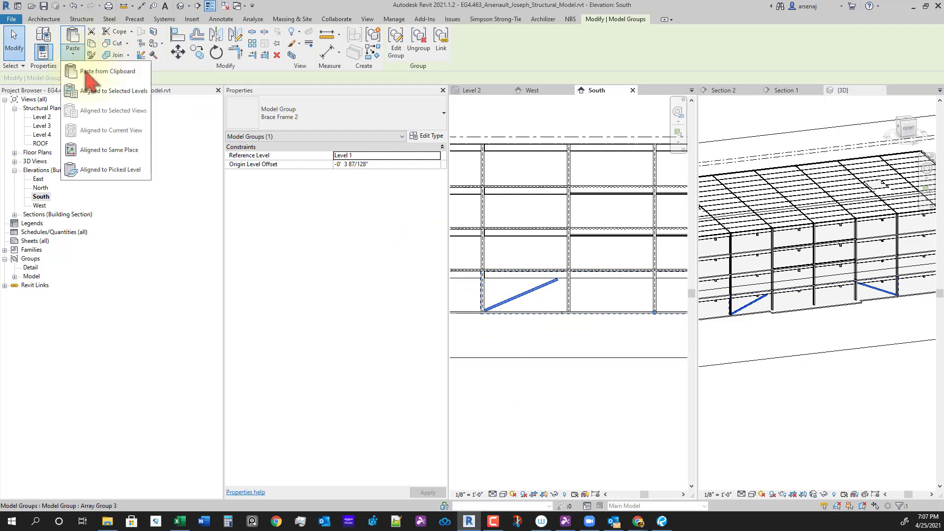
left_click(106, 91)
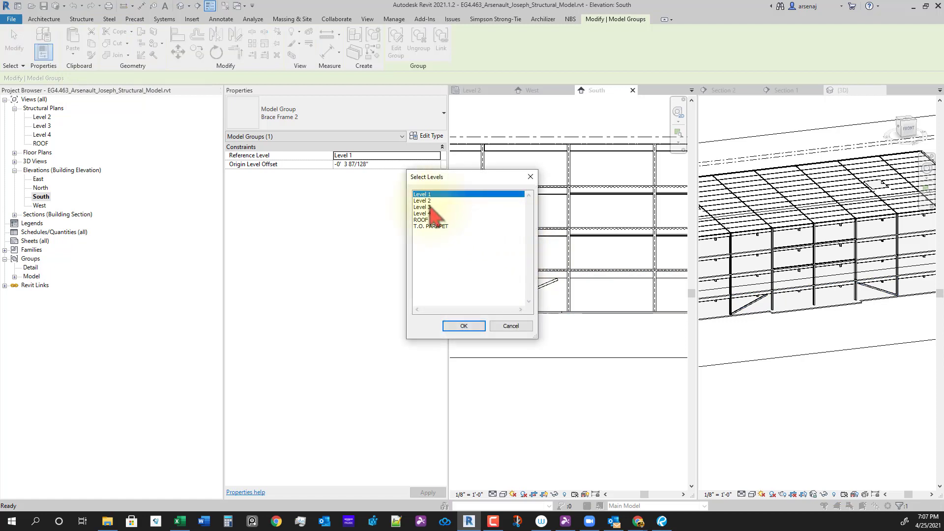
mouse_move(428, 201)
left_mouse_down()
mouse_move(435, 221)
mouse_move(432, 214)
left_mouse_up()
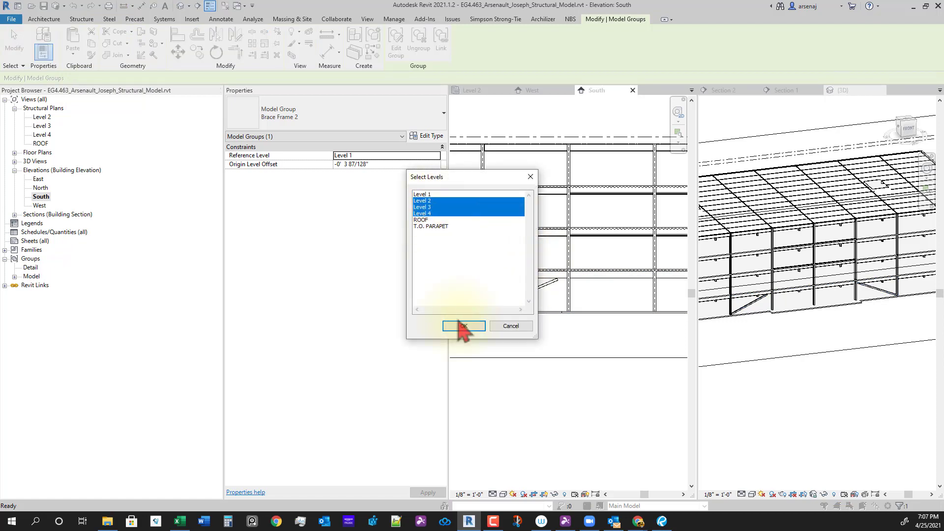
left_click(460, 327)
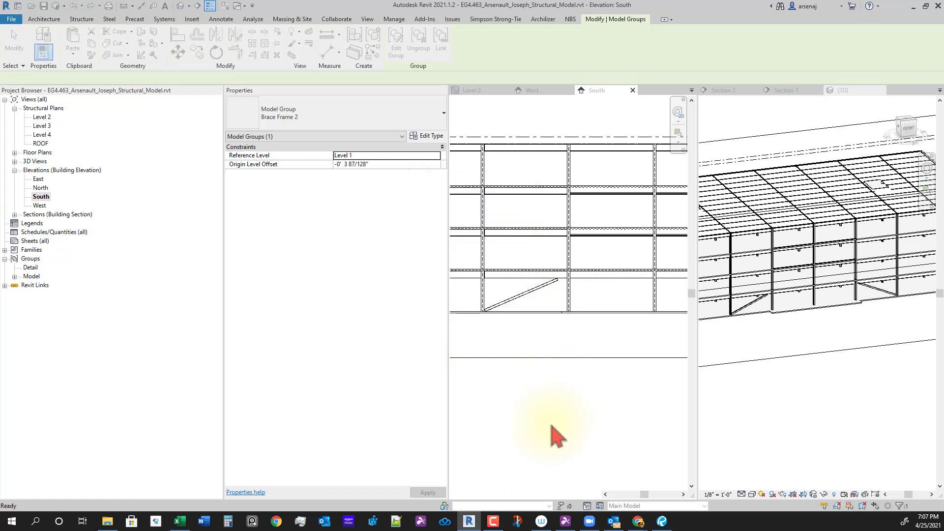
scroll(559, 416, "down", 4)
mouse_move(612, 384)
middle_mouse_down()
mouse_move(596, 357)
mouse_move(601, 395)
middle_mouse_up()
Copy all four stacked Brace Frame 2 groups in the Level 2 plan from the south beam line to the north beam line
middle_click_drag(767, 369, 807, 418, "shift")
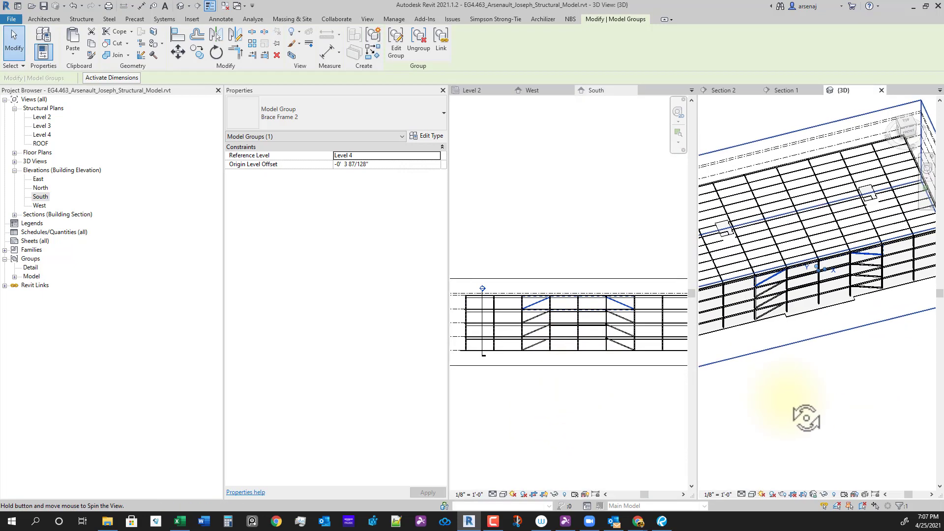
scroll(782, 310, "up", 3)
left_click(764, 295, "ctrl")
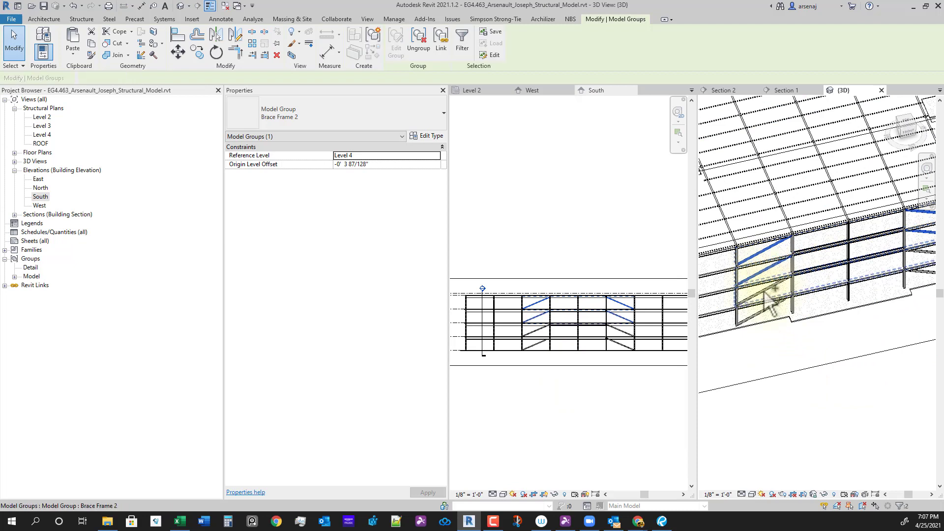
left_click(766, 311, "ctrl")
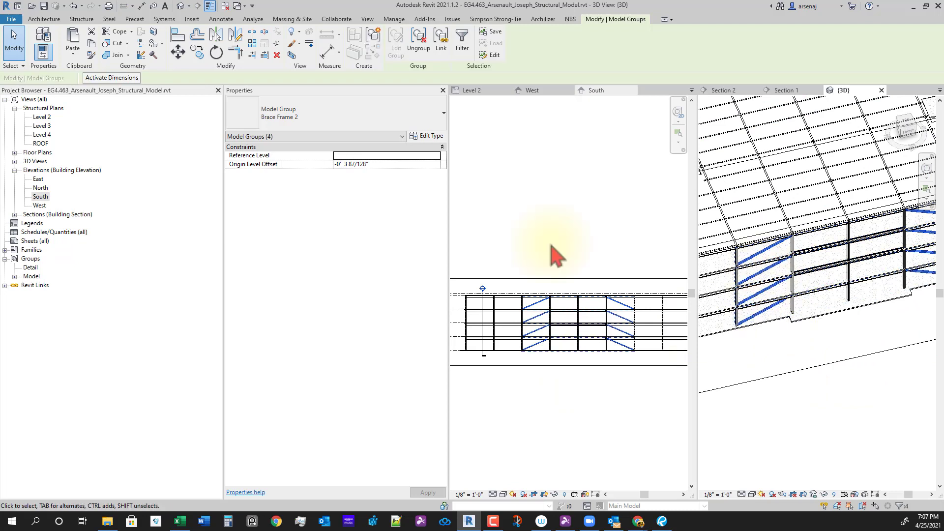
left_click(551, 173)
left_click(473, 91)
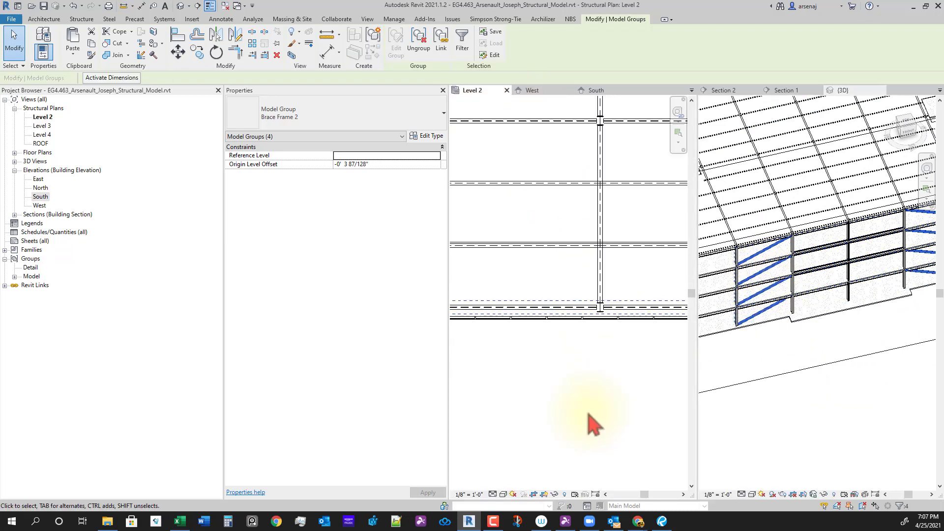
key("c")
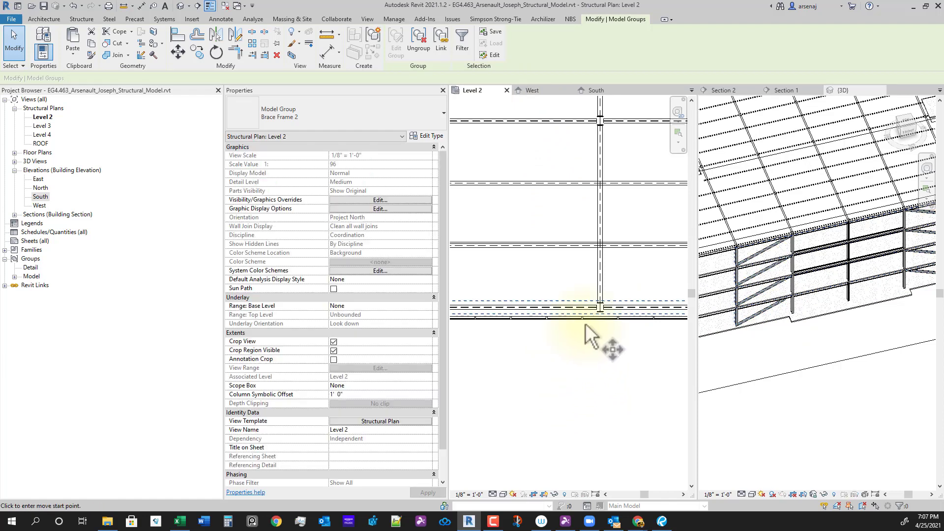
scroll(612, 324, "up", 5)
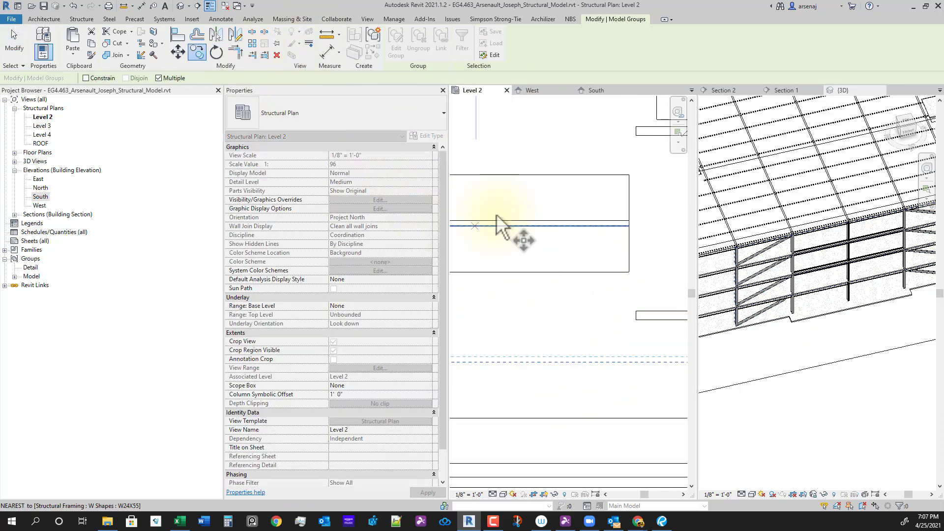
scroll(581, 233, "up", 2)
left_click(583, 214)
scroll(586, 208, "down", 6)
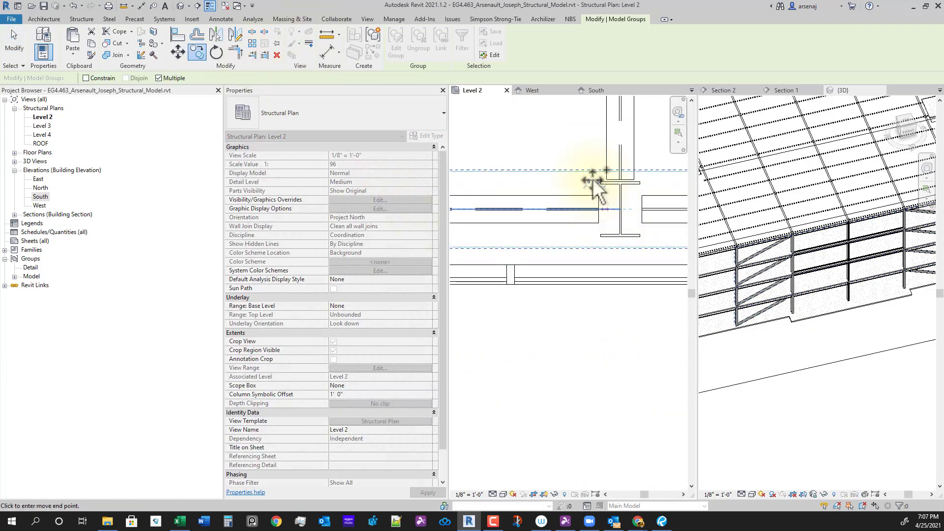
scroll(607, 389, "down", 8)
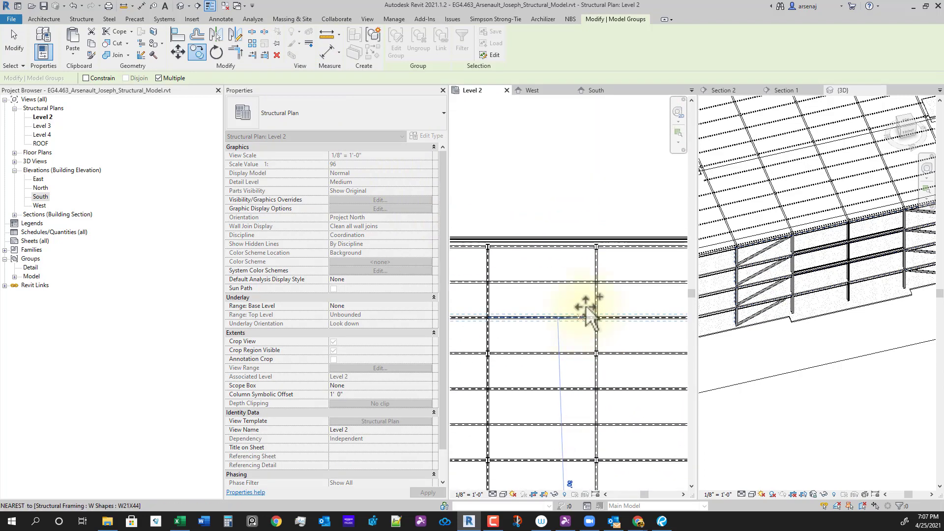
scroll(587, 314, "up", 6)
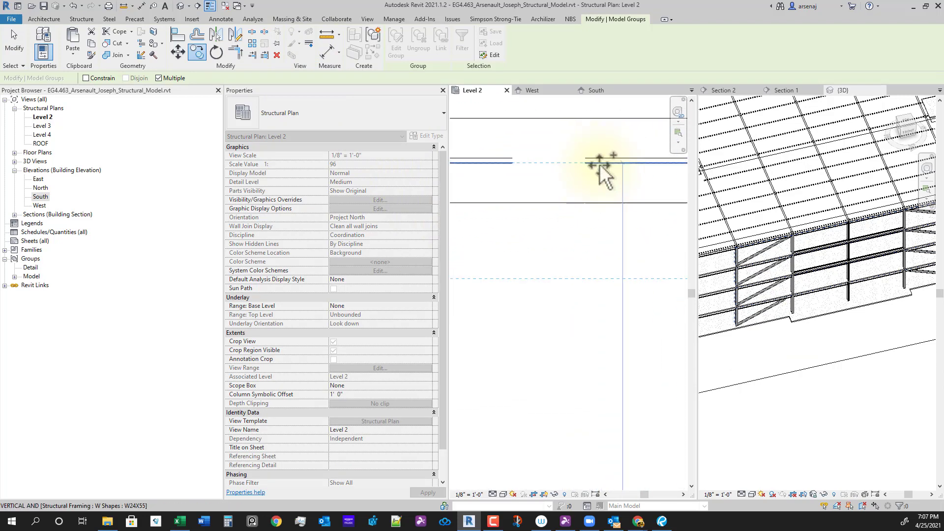
left_click(600, 162)
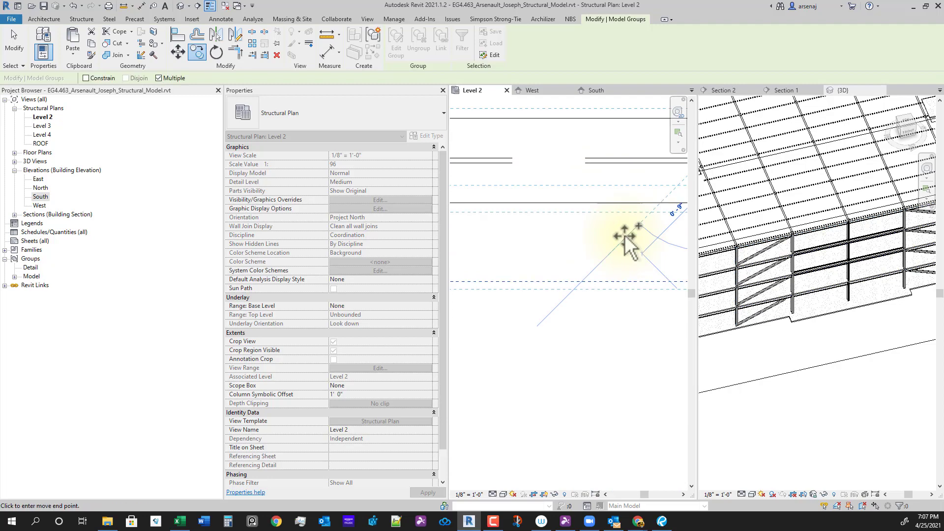
End the copy command and examine the stacked braces on the building's long and short sides in 3D
scroll(609, 290, "down", 4)
key("Escape")
scroll(755, 401, "down", 2)
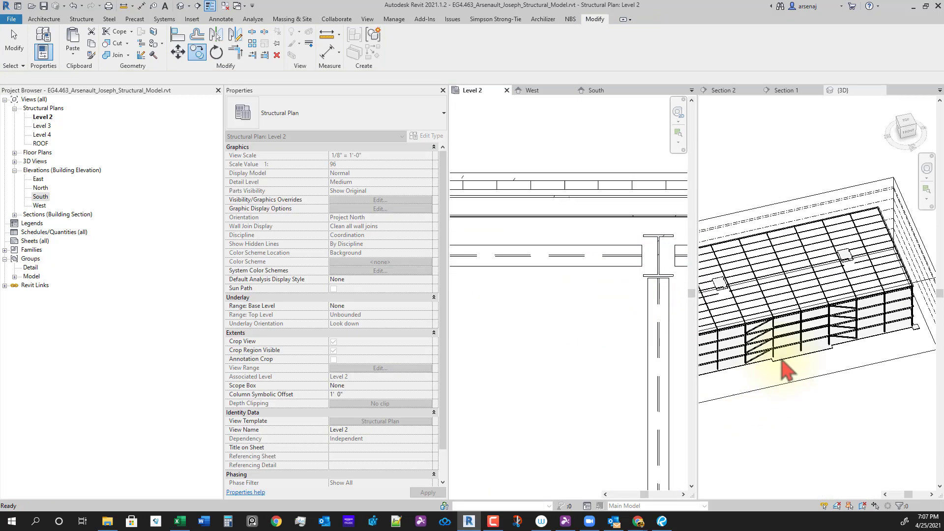
scroll(782, 360, "down", 3)
middle_click_drag(762, 410, 841, 413, "shift")
scroll(763, 356, "up", 3)
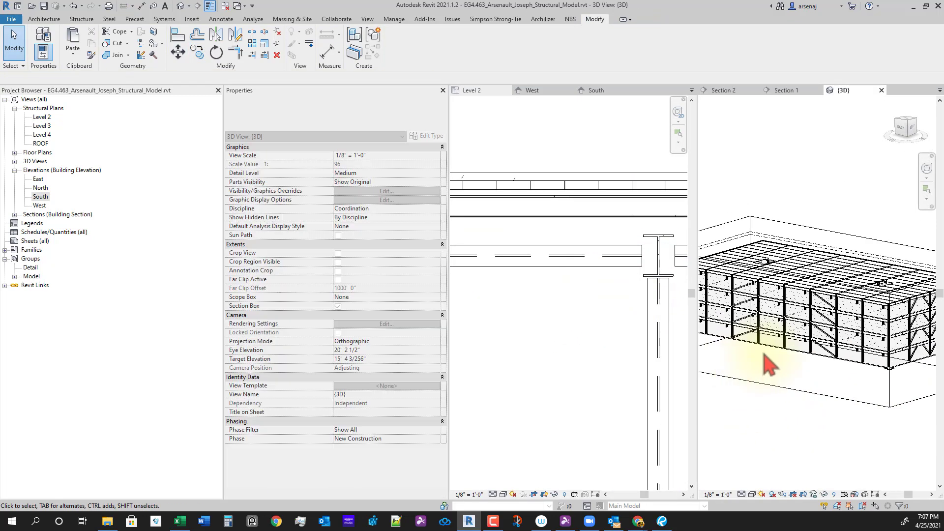
middle_click_drag(765, 356, 798, 432, "shift")
scroll(767, 435, "up", 8)
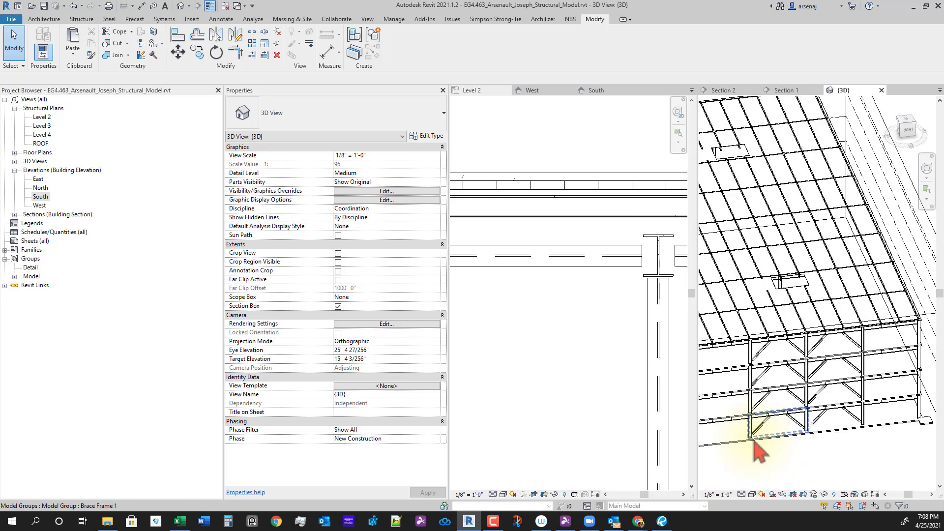
Edit the lowest Brace Frame 1 group and set its left brace's end attachment type to Ratio with a ratio of 0.1
double_click(756, 334)
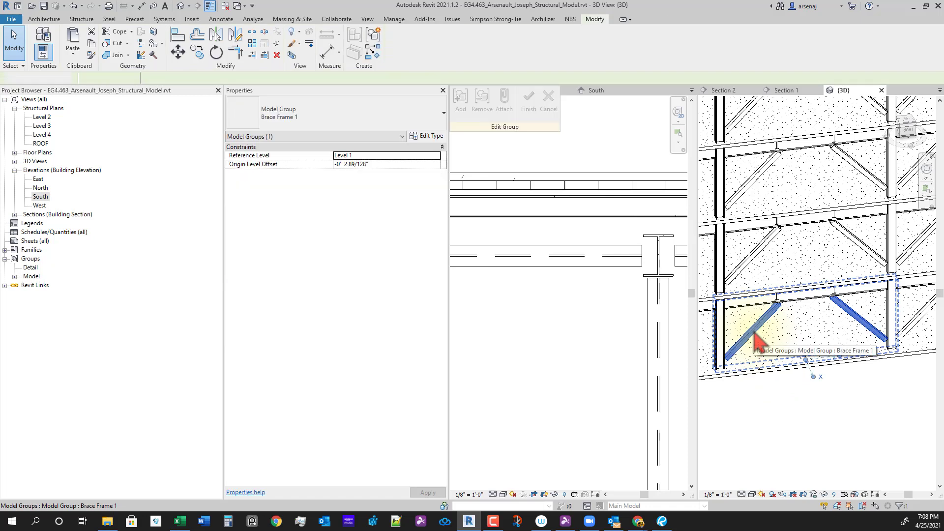
left_click(757, 333)
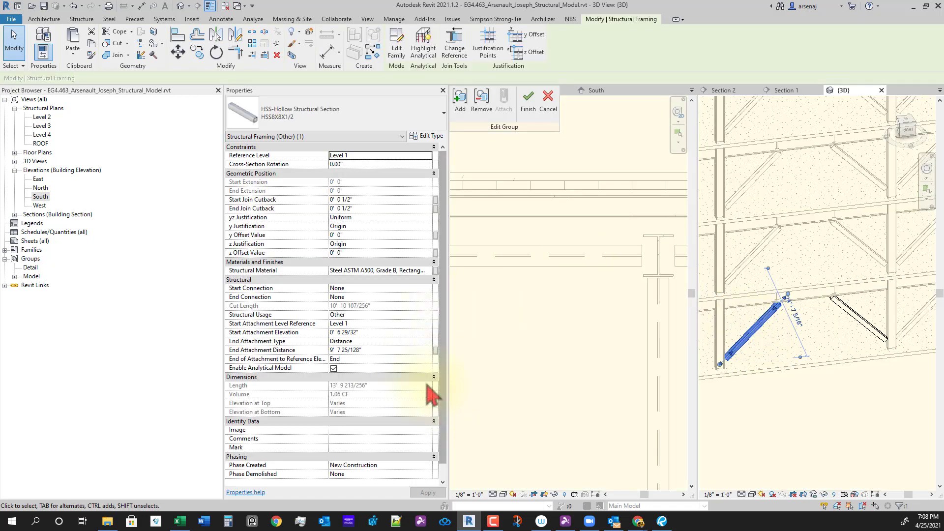
left_click(380, 340)
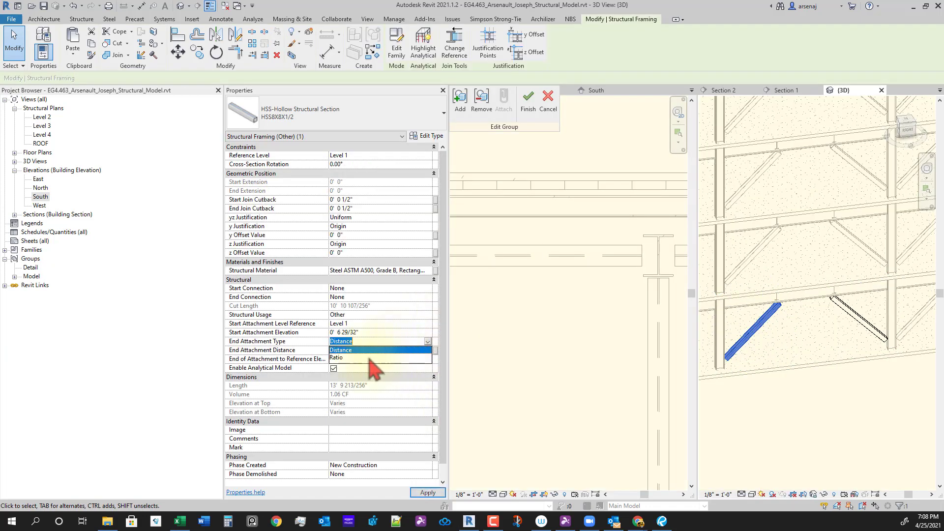
left_click(378, 355)
left_click(380, 351)
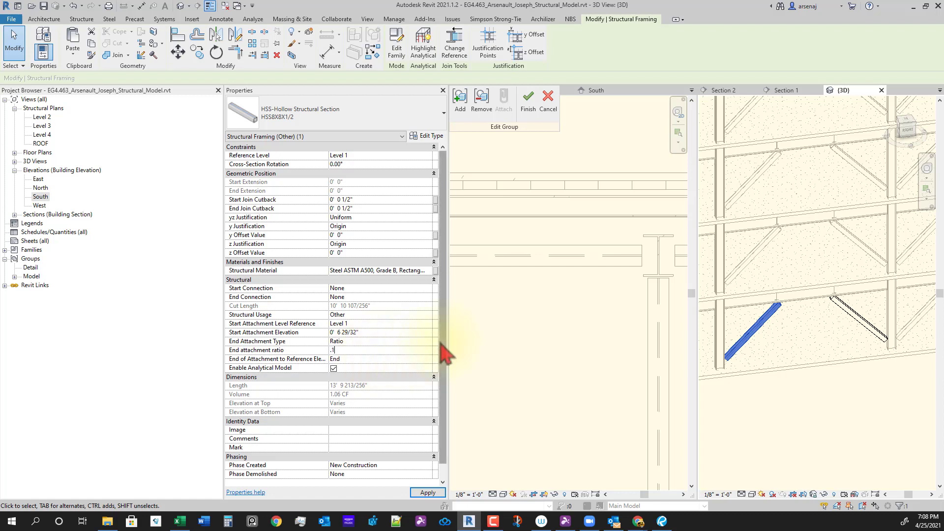
type(".1")
key("Return")
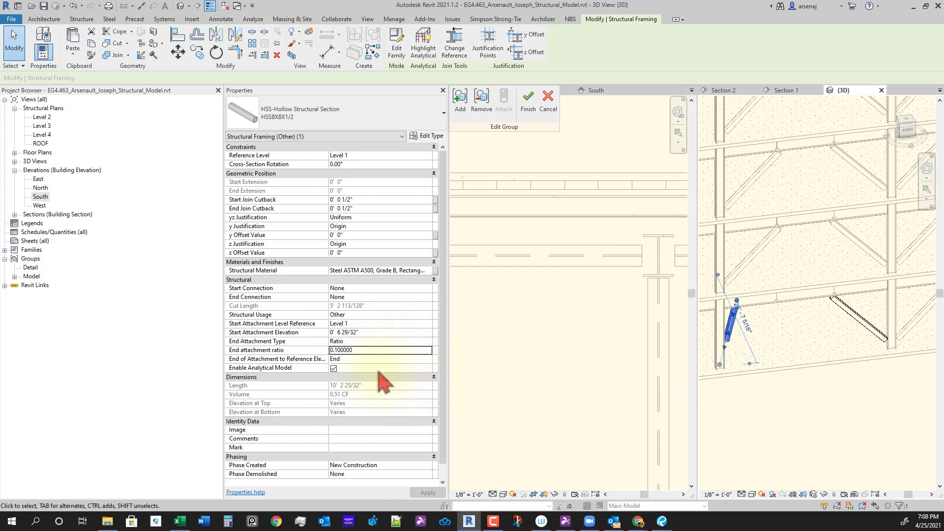
Try end attachment ratios of 0.9 and 0.6 on the left brace of the group
left_click(397, 350)
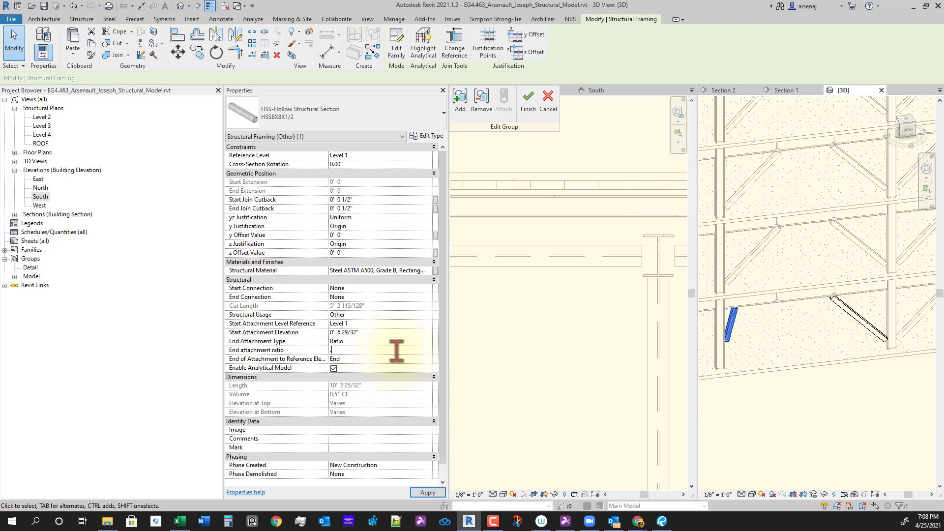
type(".9")
key("Return")
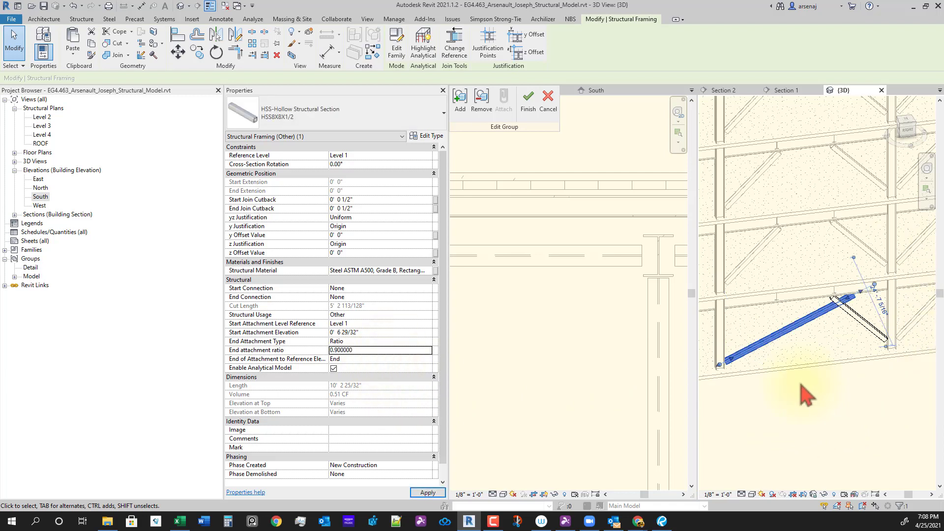
left_click(376, 349)
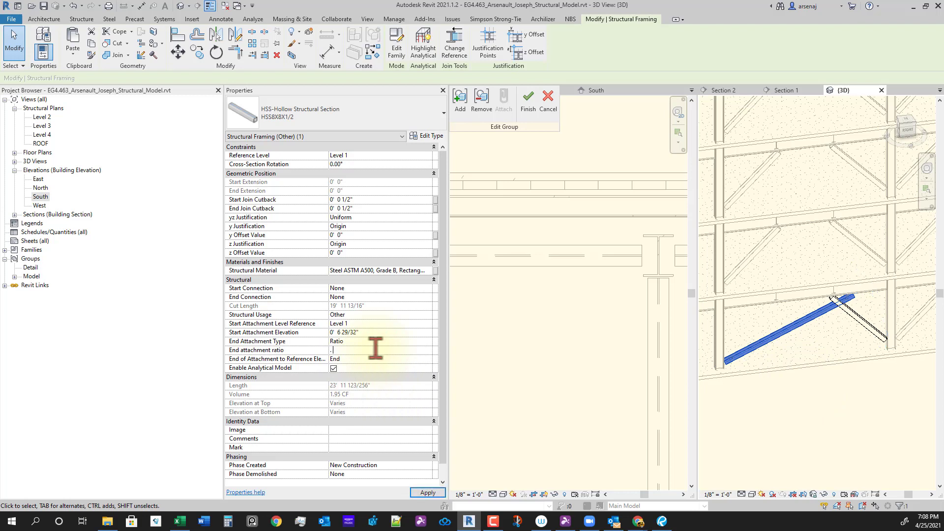
key("Return")
key("Return")
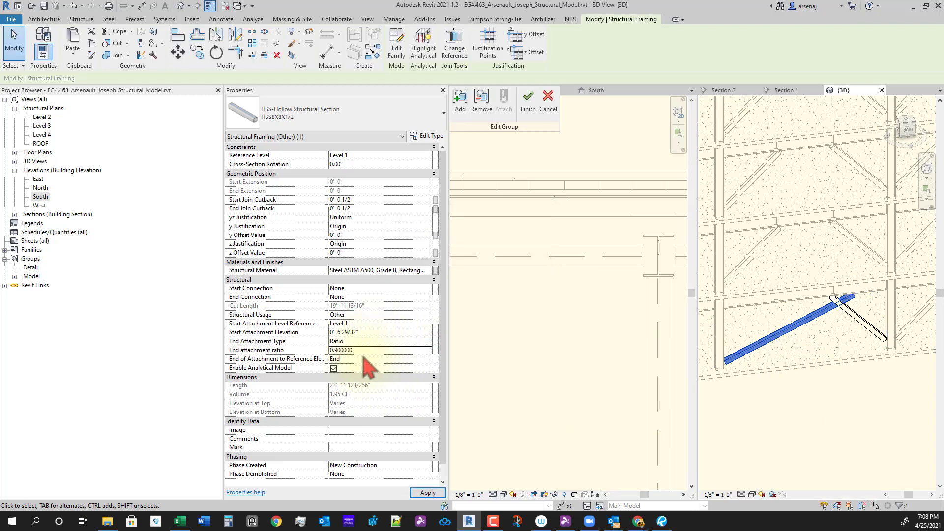
left_click(363, 354)
type("0.6")
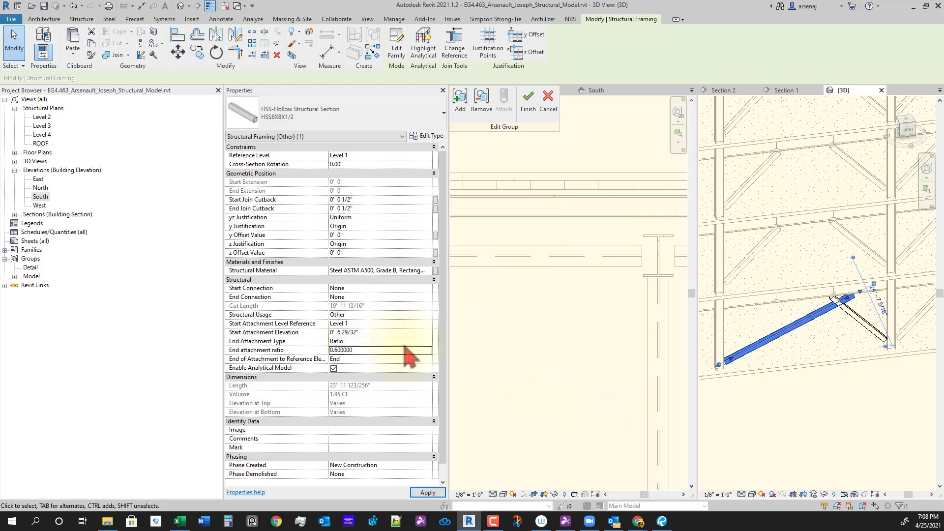
middle_click_drag(723, 408, 812, 380, "shift")
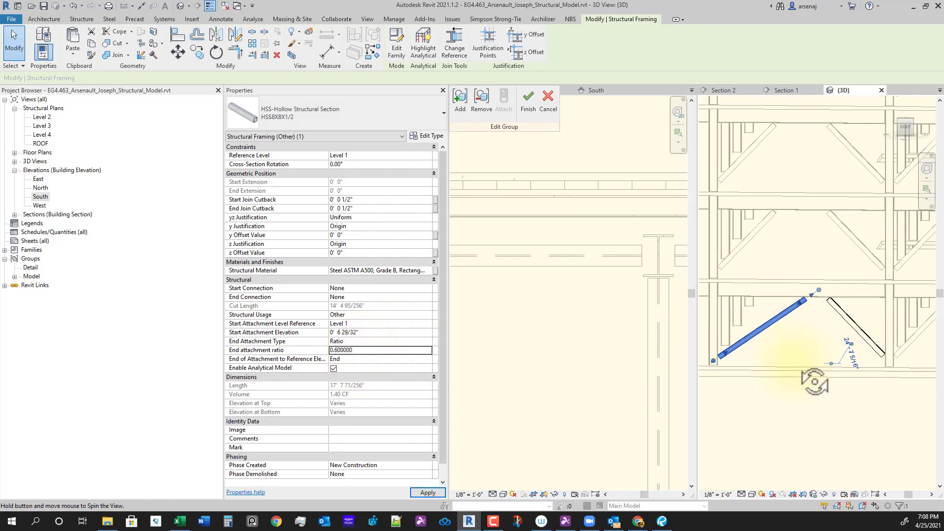
Set the right brace's end attachment type to Ratio with an end attachment ratio of 0.6
left_click(844, 316)
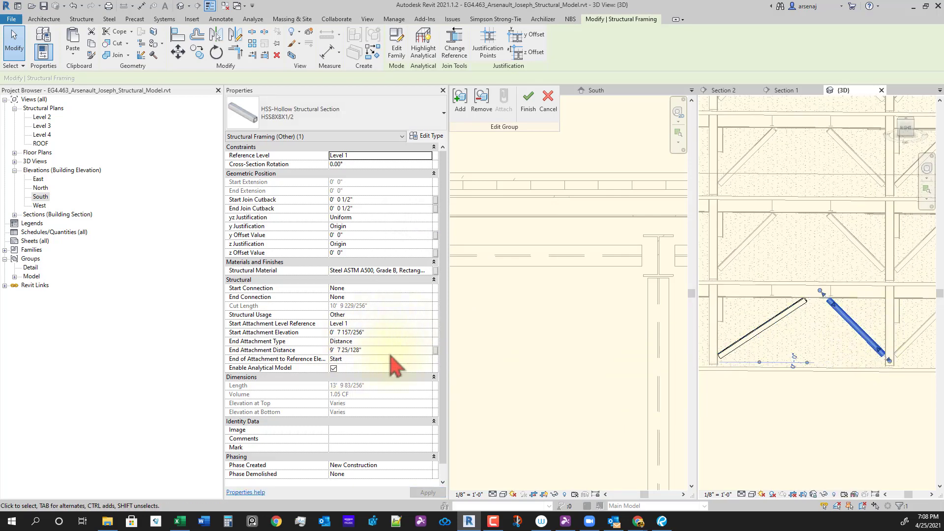
left_click(426, 342)
left_click(428, 341)
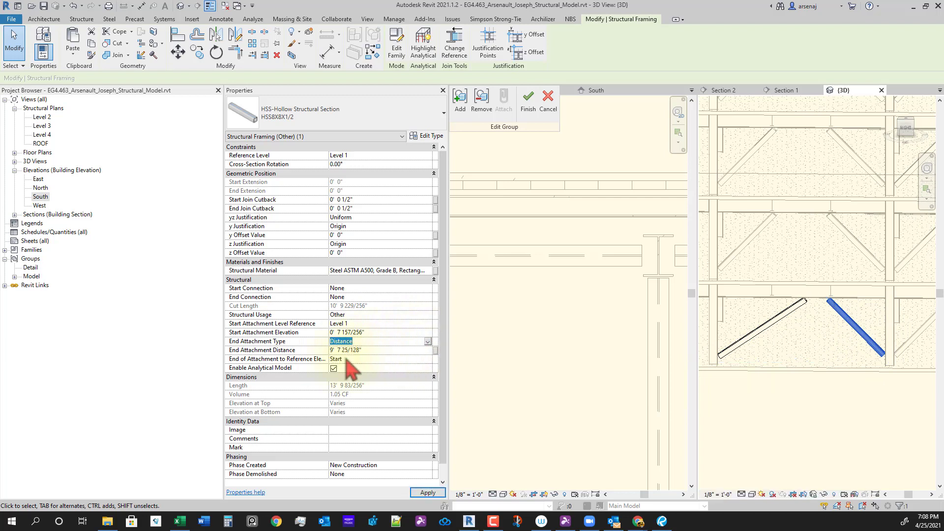
left_click(351, 359)
key("Tab")
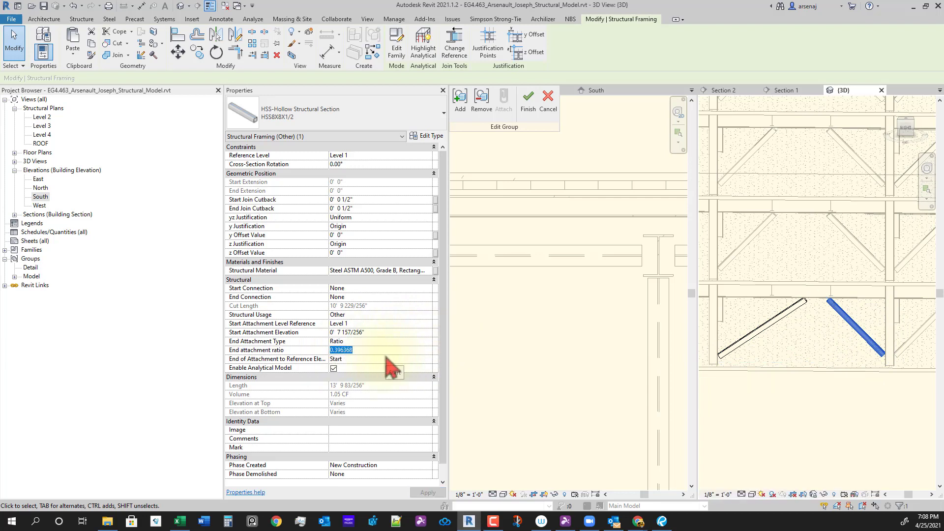
key("Return")
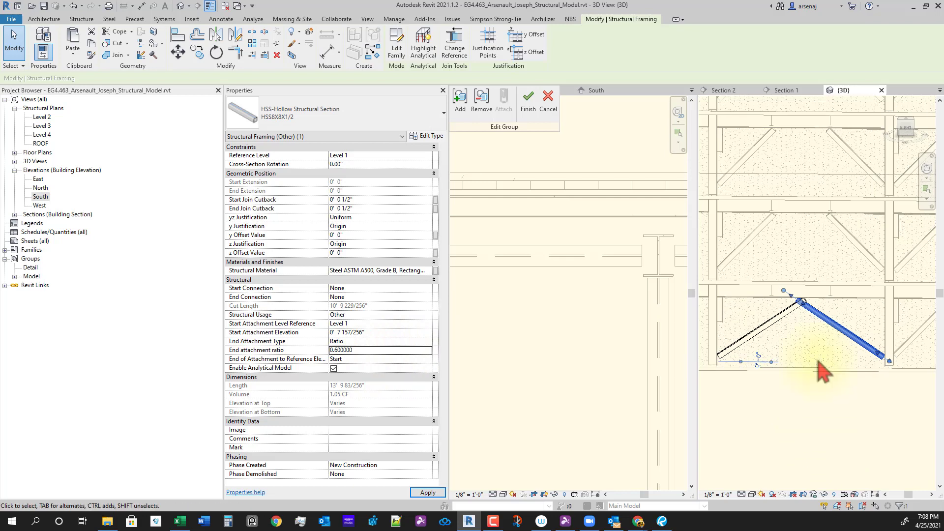
Set the end attachment ratio of both braces to 0.5 and finish editing the Brace Frame 1 group
scroll(819, 433, "up", 2)
left_click(376, 349)
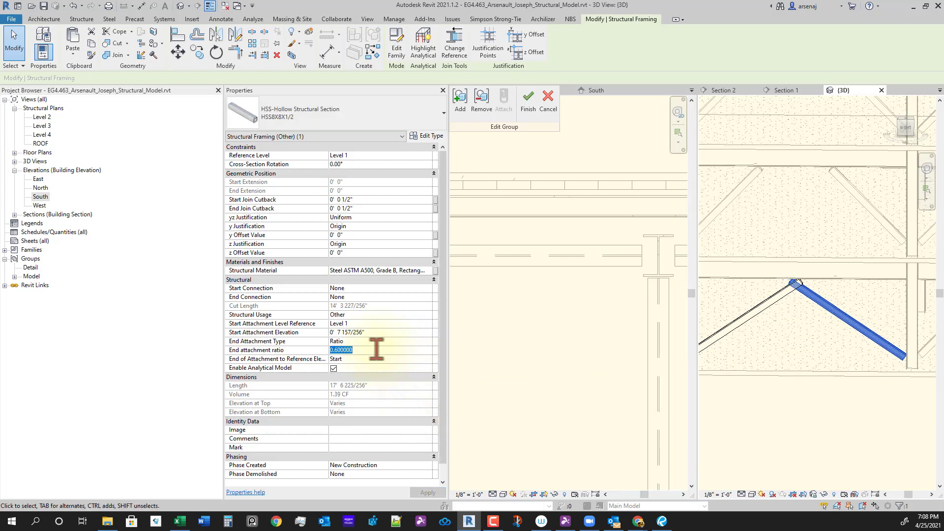
type("0.5")
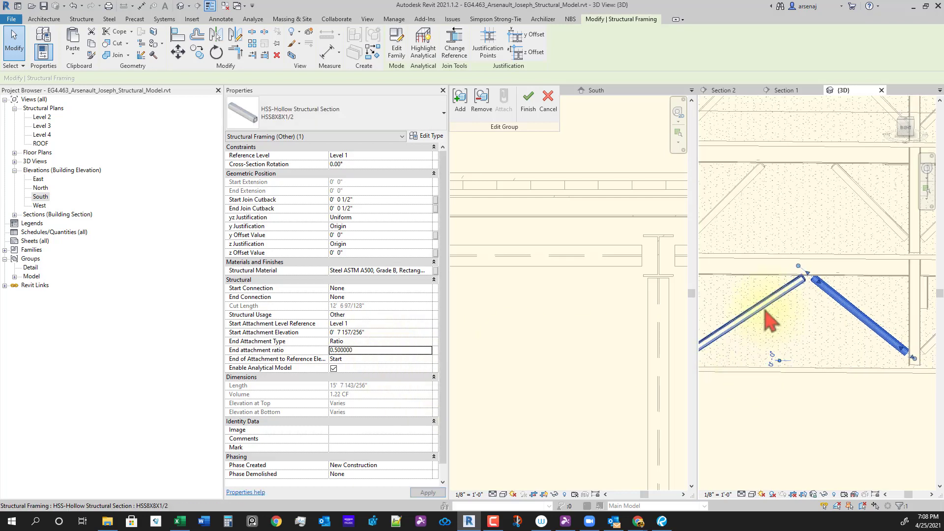
left_click(769, 321)
left_click(363, 350)
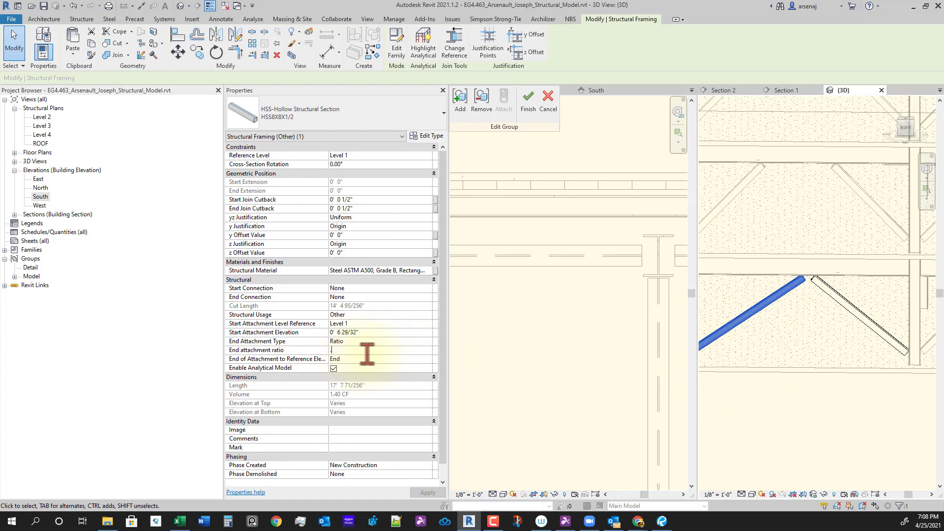
type("0.5")
middle_click_drag(734, 439, 843, 449, "shift")
scroll(827, 392, "up", 5)
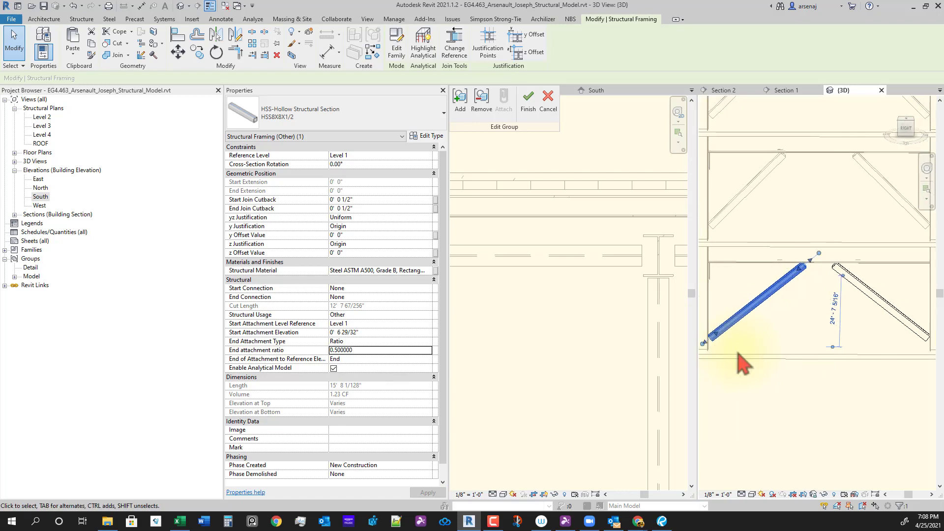
scroll(787, 319, "up", 2)
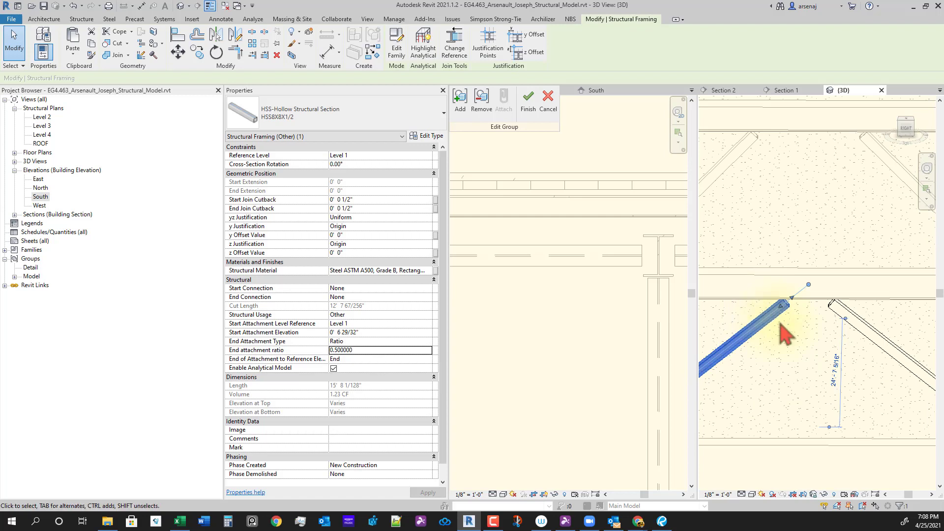
left_click(529, 105)
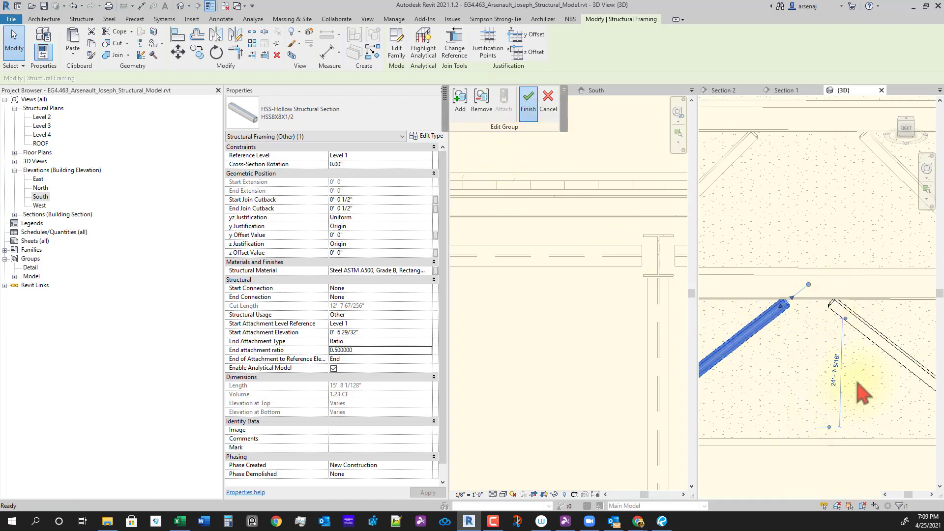
Examine the edited Brace Frame 1 groups on all levels at both ends of the building, and clear the selection
scroll(875, 376, "down", 4)
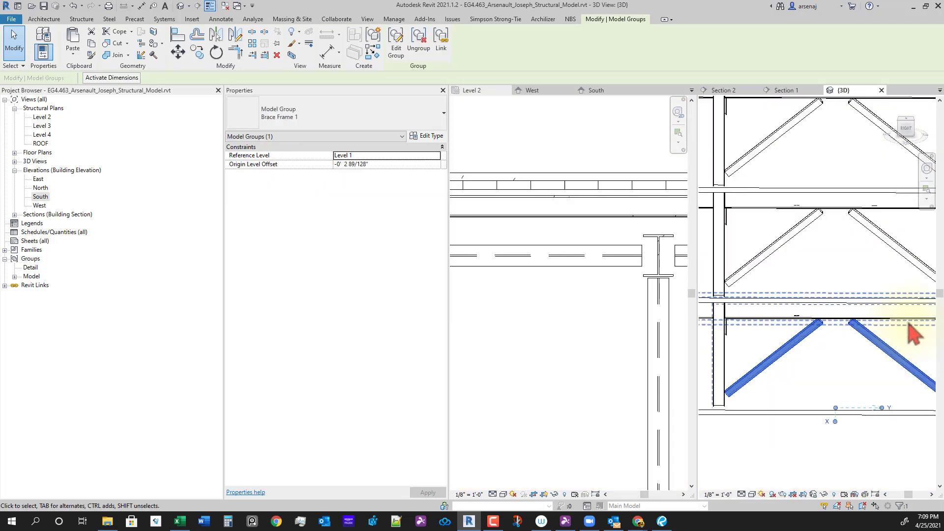
middle_click_drag(850, 327, 814, 391, "shift")
scroll(888, 332, "down", 3)
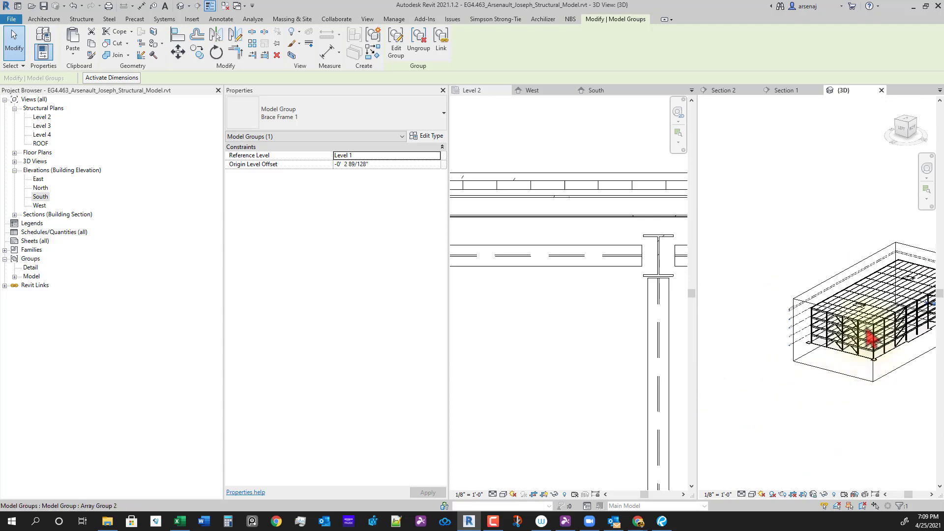
scroll(871, 339, "up", 5)
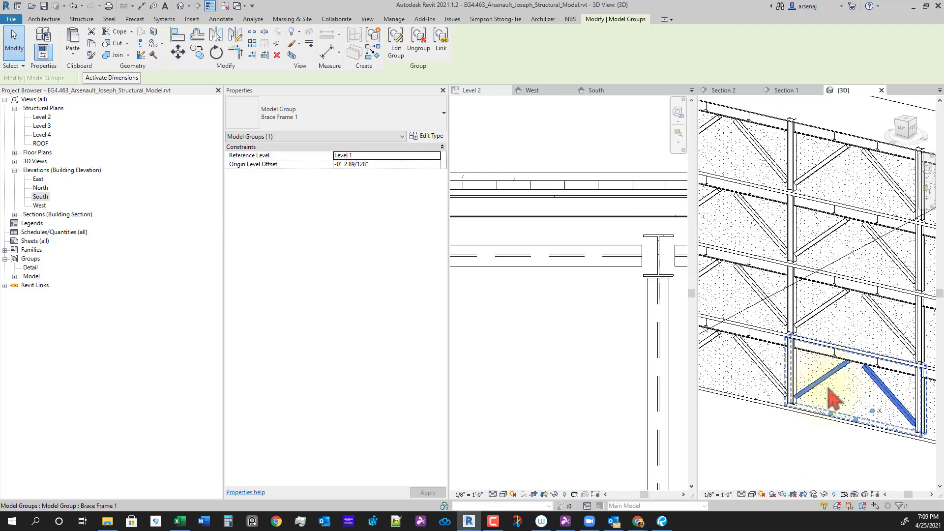
scroll(831, 401, "down", 5)
middle_click_drag(913, 375, 830, 399, "shift")
scroll(810, 374, "down", 3)
scroll(832, 401, "down", 3)
middle_click_drag(886, 417, 836, 353)
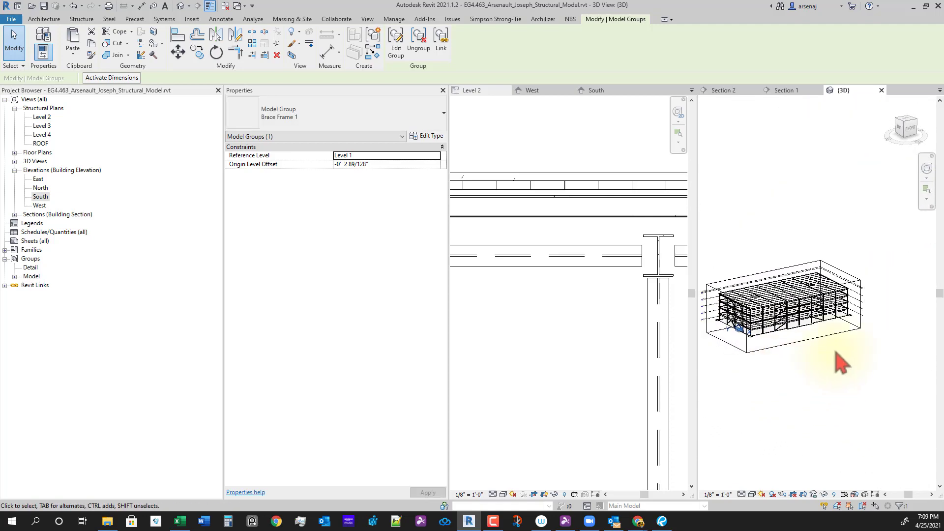
middle_click_drag(760, 381, 750, 378, "shift")
scroll(815, 356, "up", 3)
left_click(816, 364)
Review the complete structural frame in 3D from several sides, including the bracing along the long facade
scroll(829, 442, "down", 2)
middle_click_drag(855, 446, 800, 426, "shift")
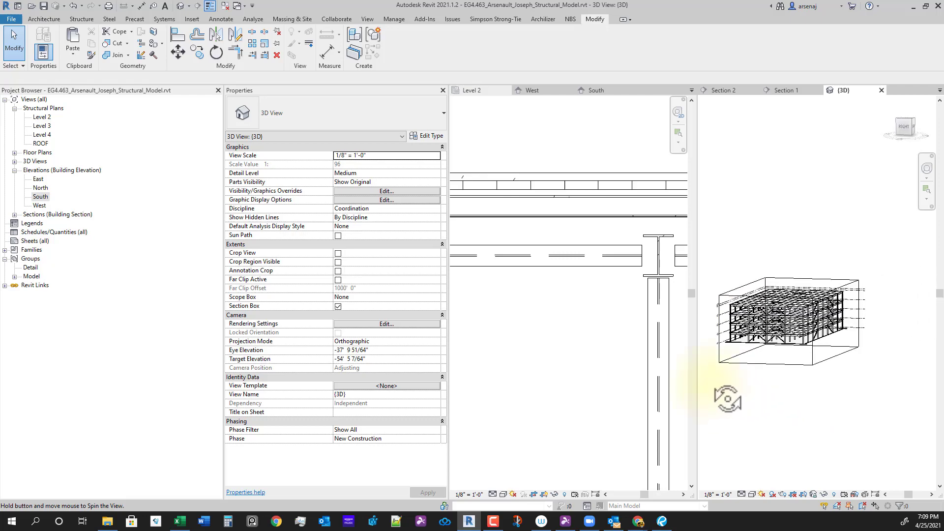
middle_click_drag(839, 418, 801, 436, "shift")
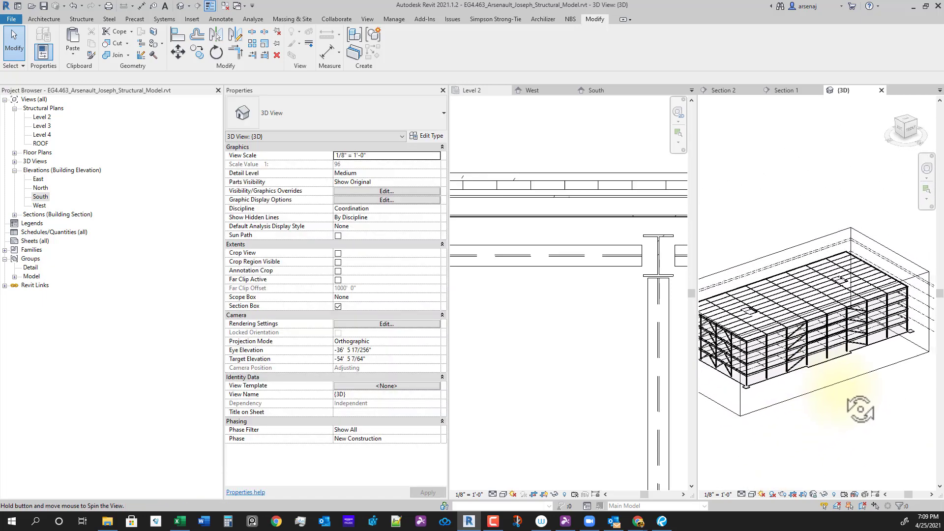
middle_click_drag(776, 407, 802, 364, "shift")
middle_click_drag(822, 397, 913, 394, "shift")
scroll(839, 394, "up", 2)
scroll(857, 389, "down", 1)
scroll(883, 389, "down", 2)
middle_click_drag(842, 428, 843, 396)
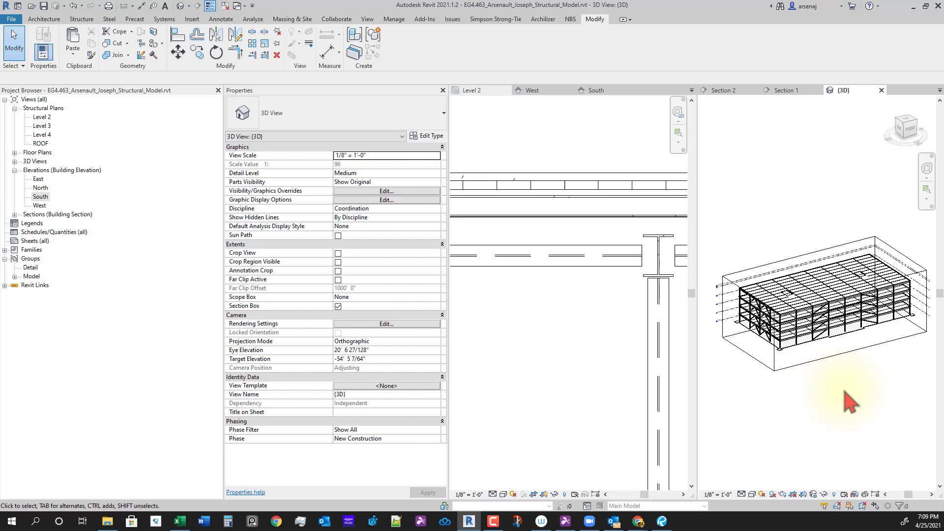
middle_click_drag(827, 395, 761, 429, "shift")
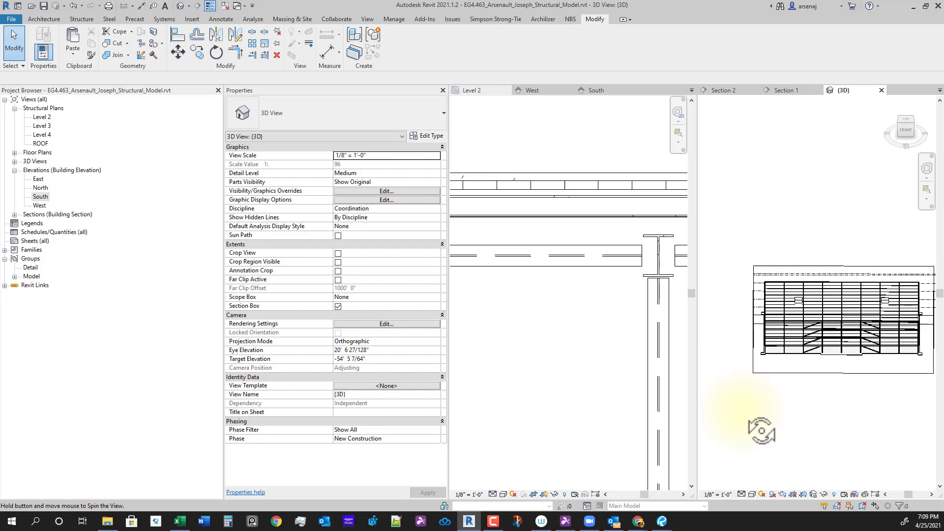
scroll(856, 380, "up", 3)
scroll(855, 379, "down", 2)
middle_click_drag(856, 379, 902, 450, "shift")
scroll(829, 390, "up", 3)
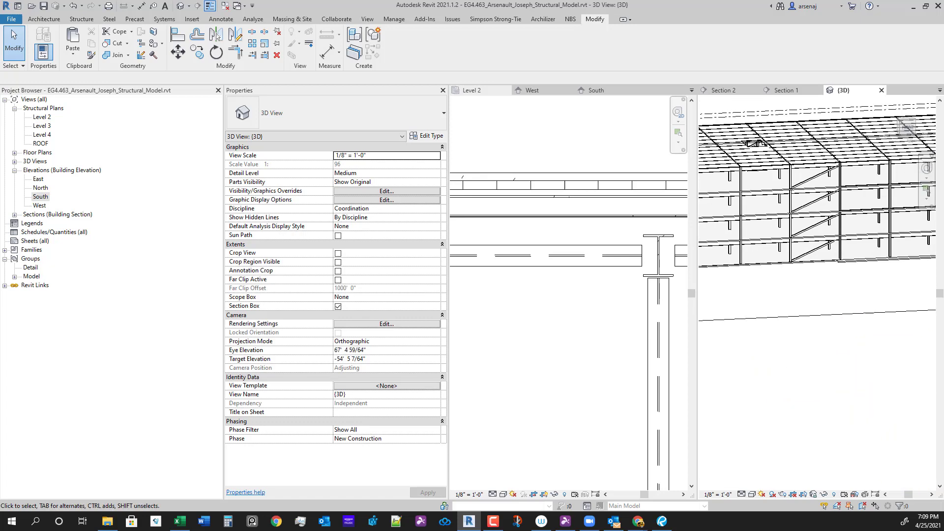